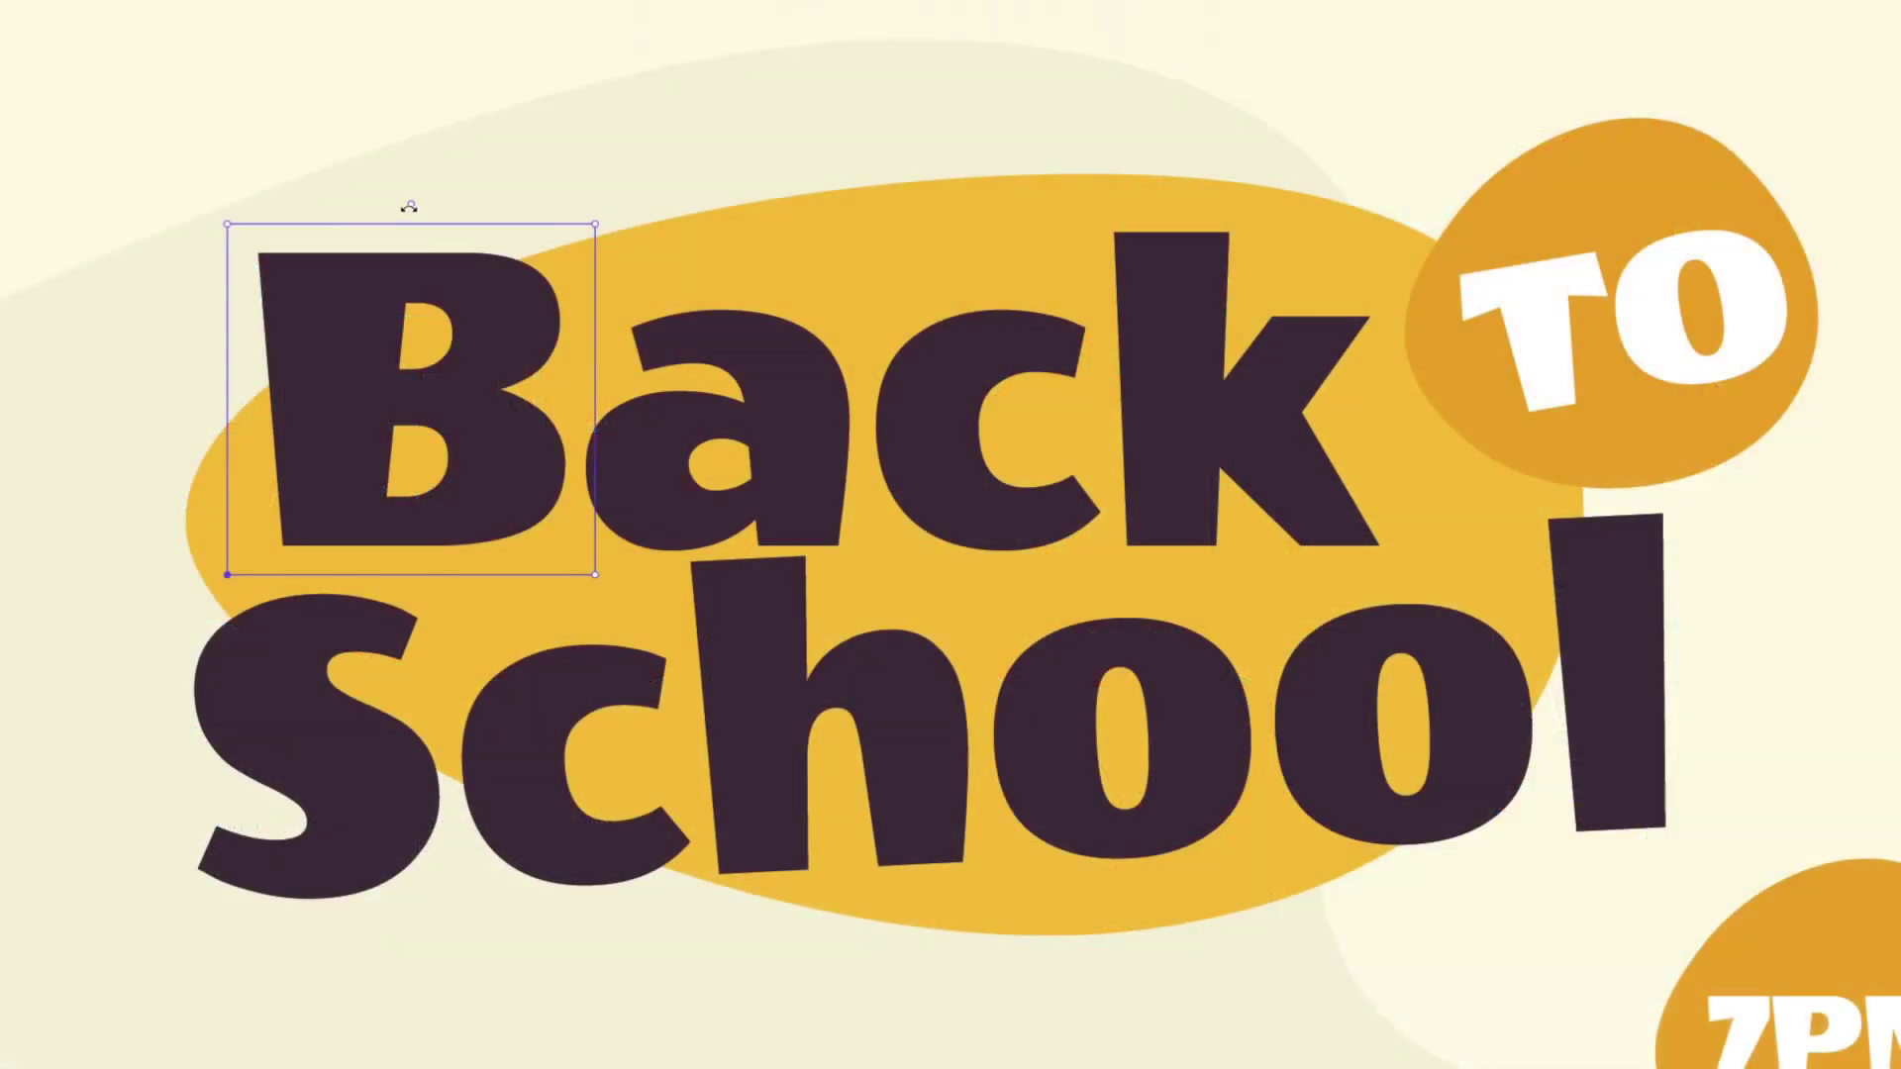
Tilt the B and rotate the a of 'Back' with Touch Type, then raise the a above the baseline.
{"action": "left_click_drag", "start_coordinate": [406, 201], "coordinate": [382, 221]}
{"action": "left_click", "coordinate": [739, 410]}
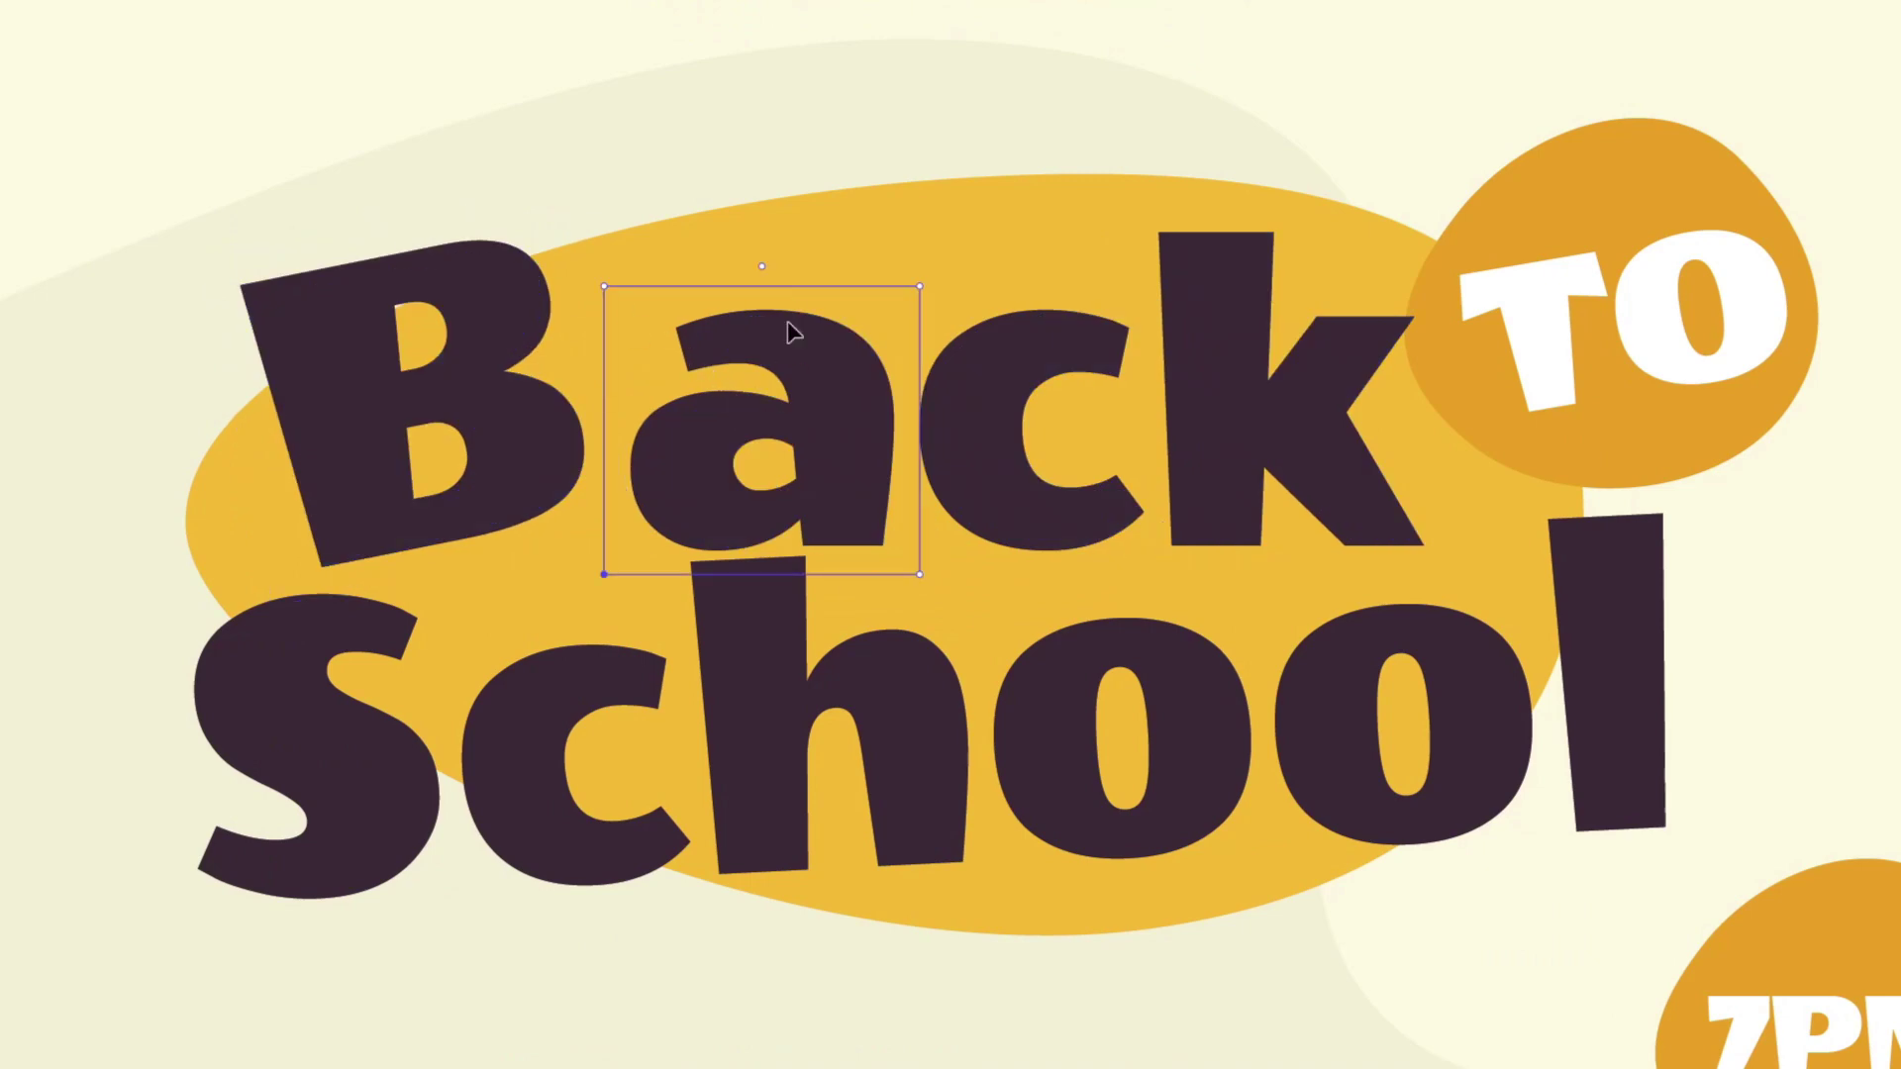
{"action": "left_click_drag", "start_coordinate": [762, 267], "coordinate": [837, 292]}
{"action": "left_click_drag", "start_coordinate": [693, 435], "coordinate": [646, 356]}
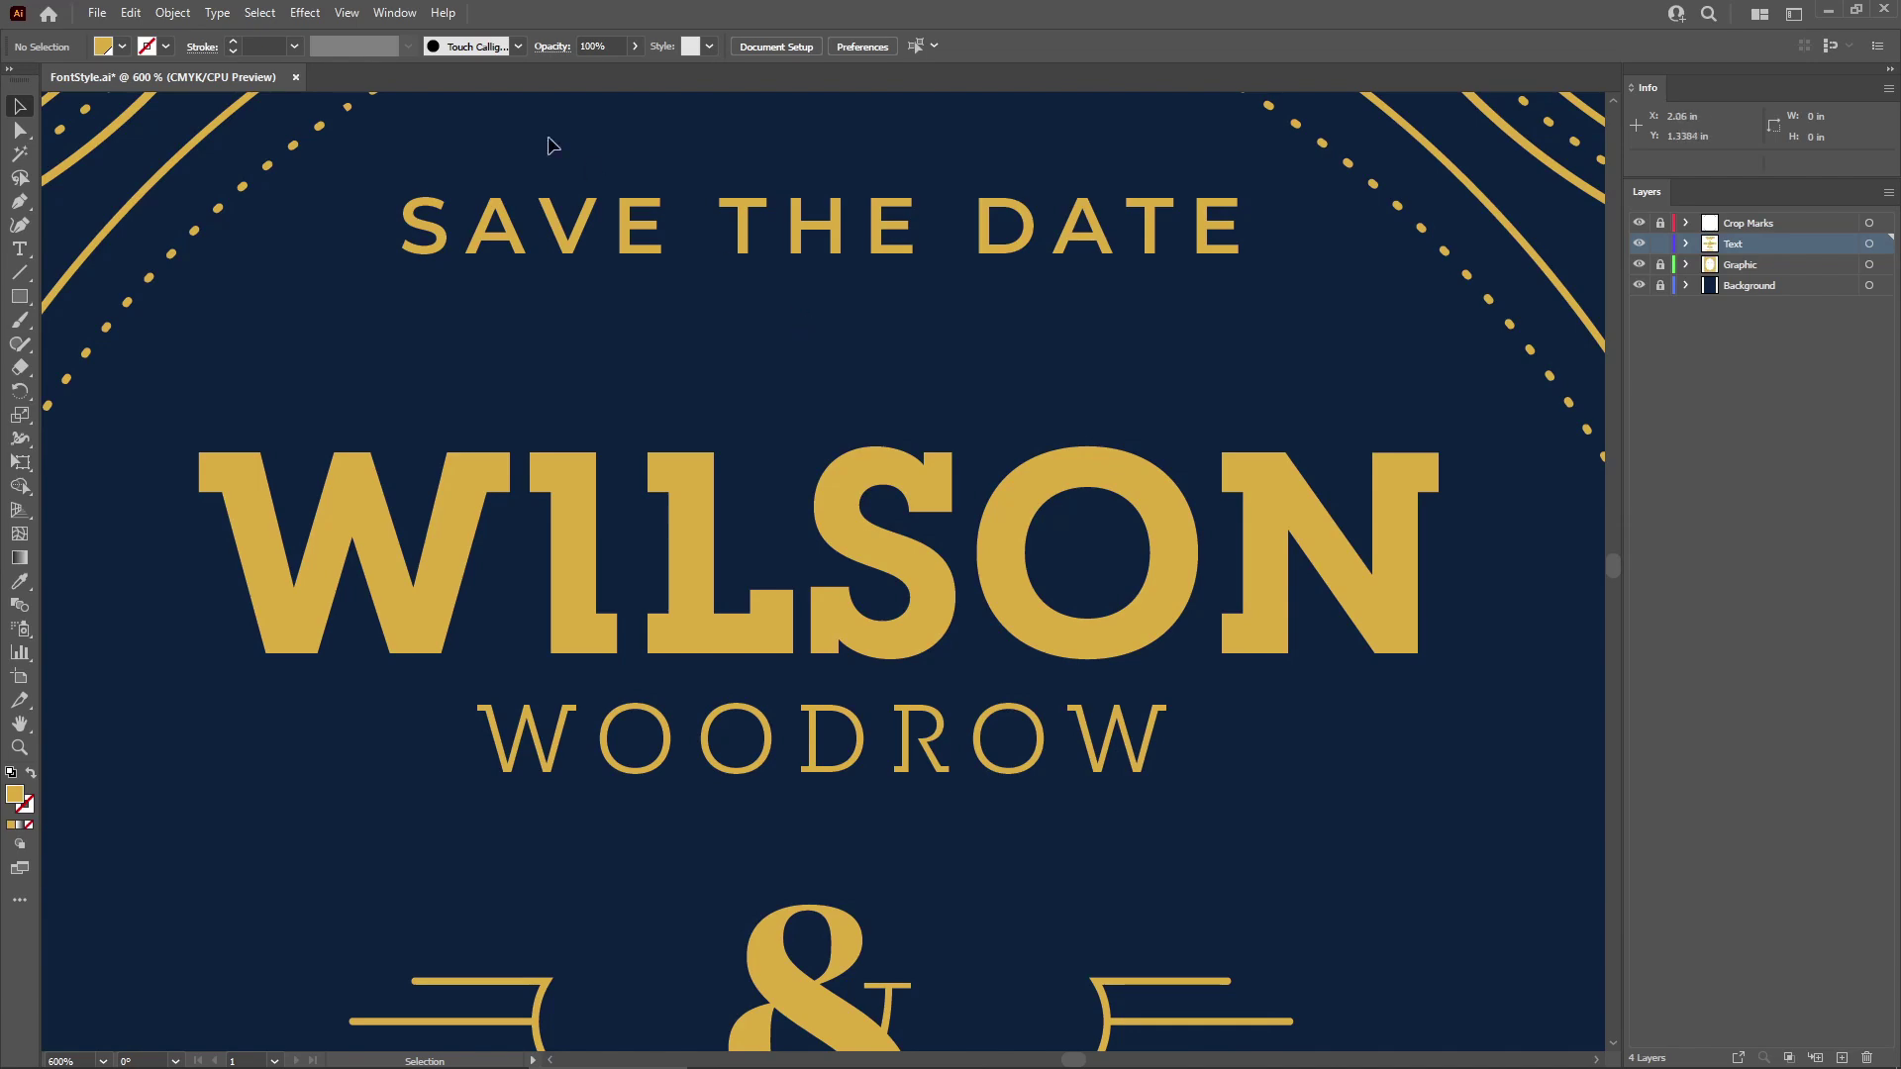
Open the Character panel from Window > Type and dock it above the Info and Layers panels.
{"action": "left_click", "coordinate": [394, 12]}
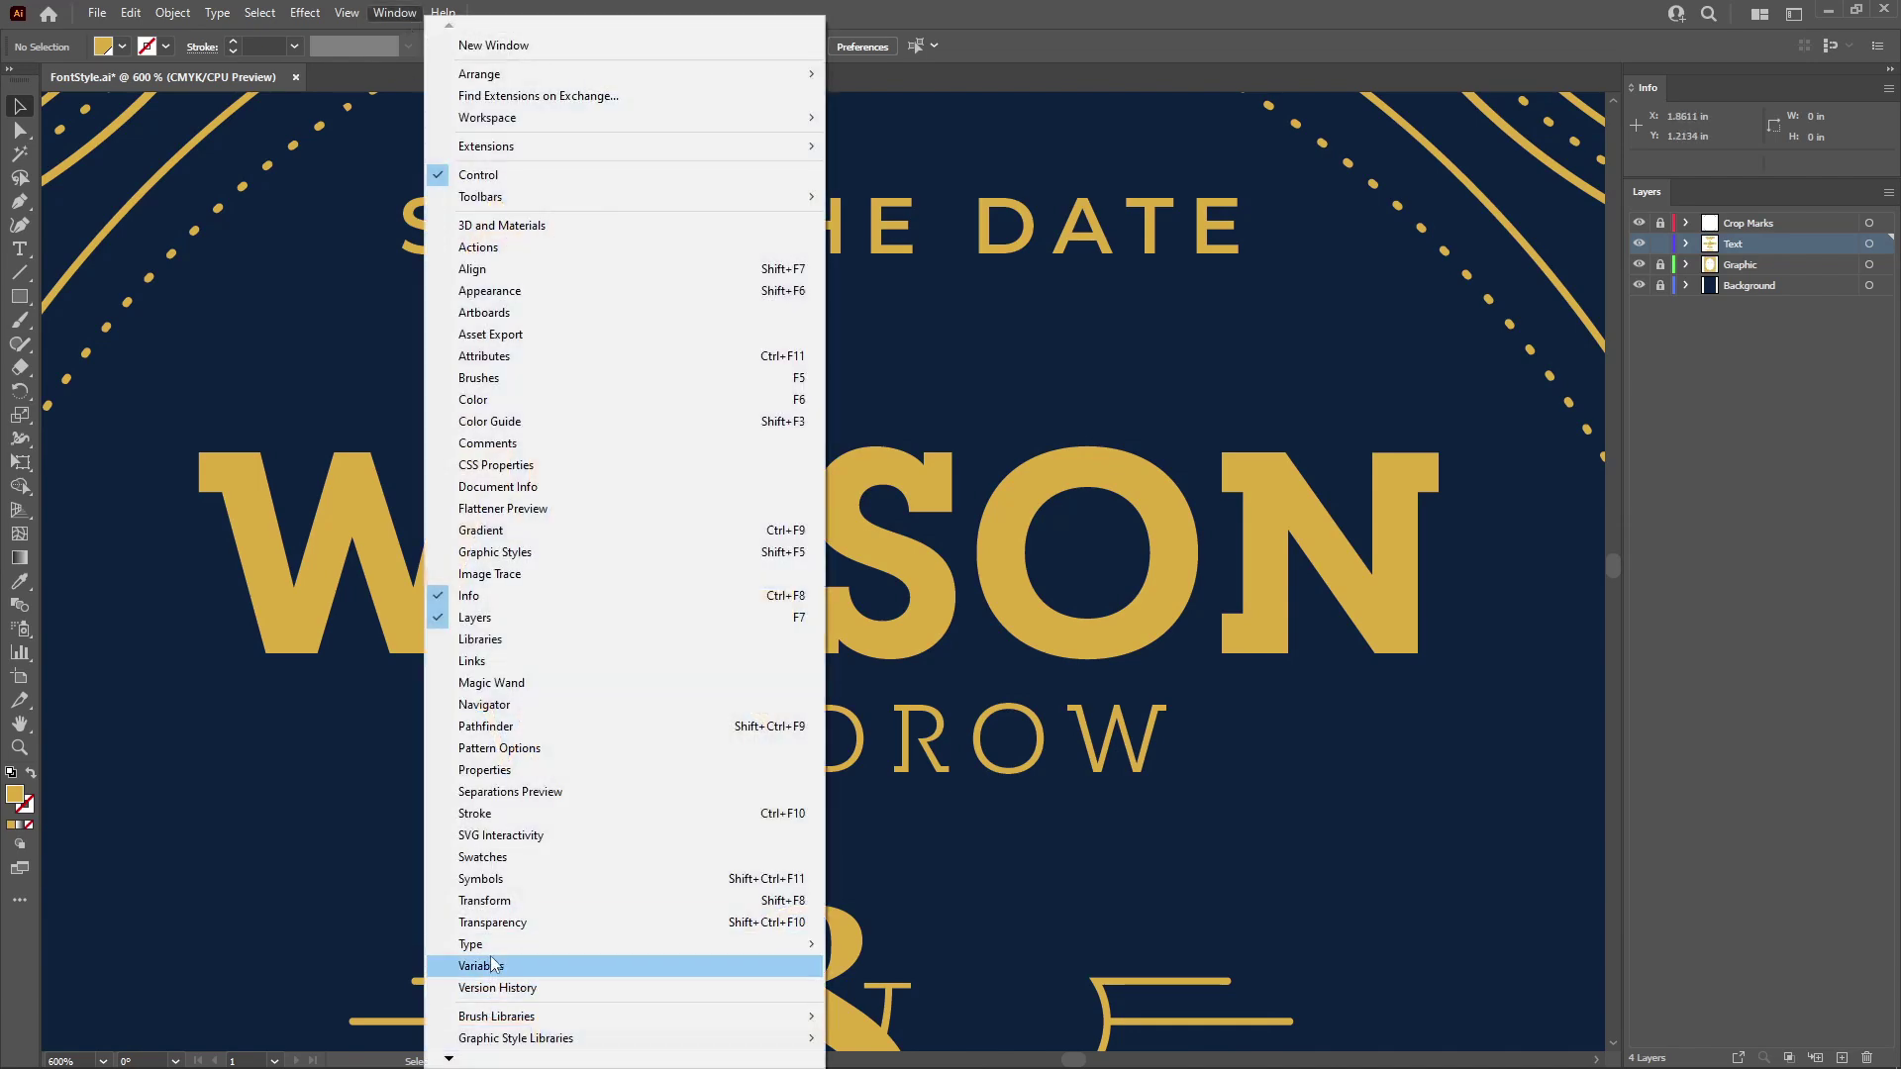
{"action": "mouse_move", "coordinate": [627, 943]}
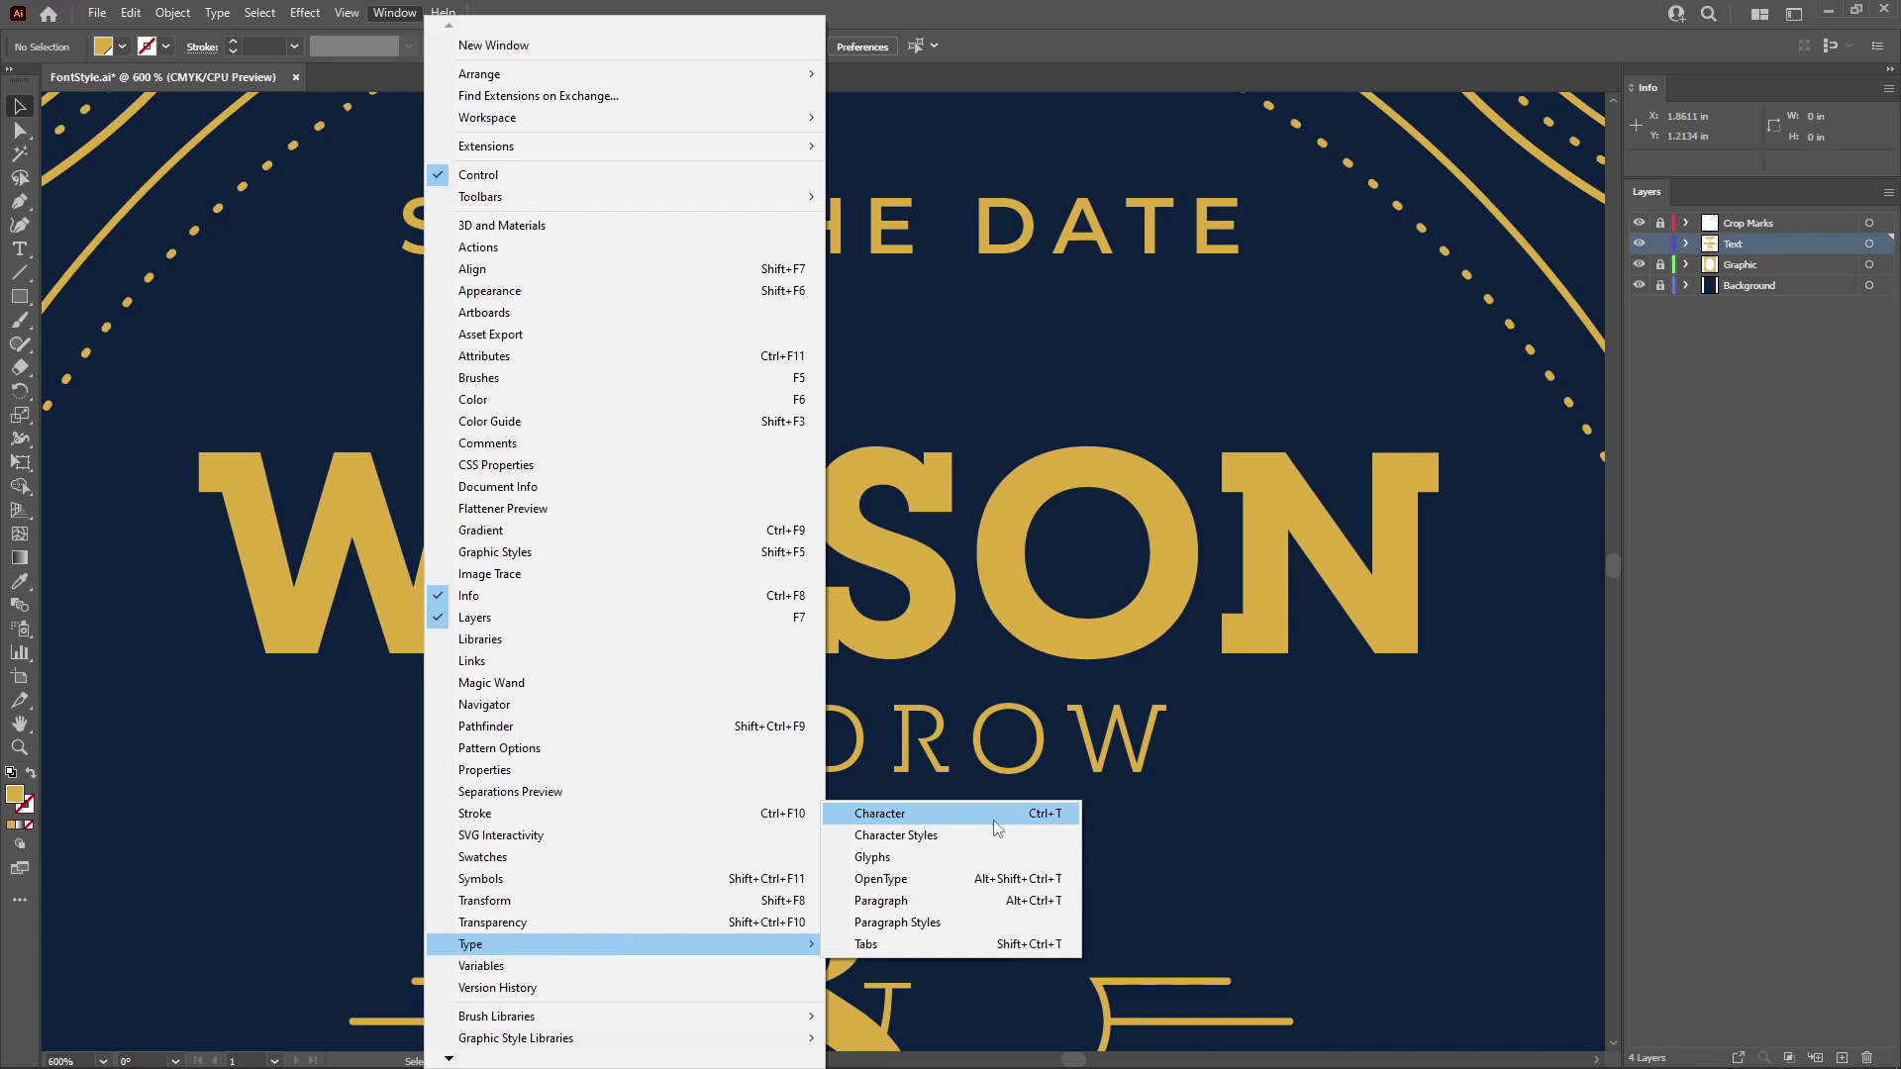
{"action": "left_click", "coordinate": [1058, 826]}
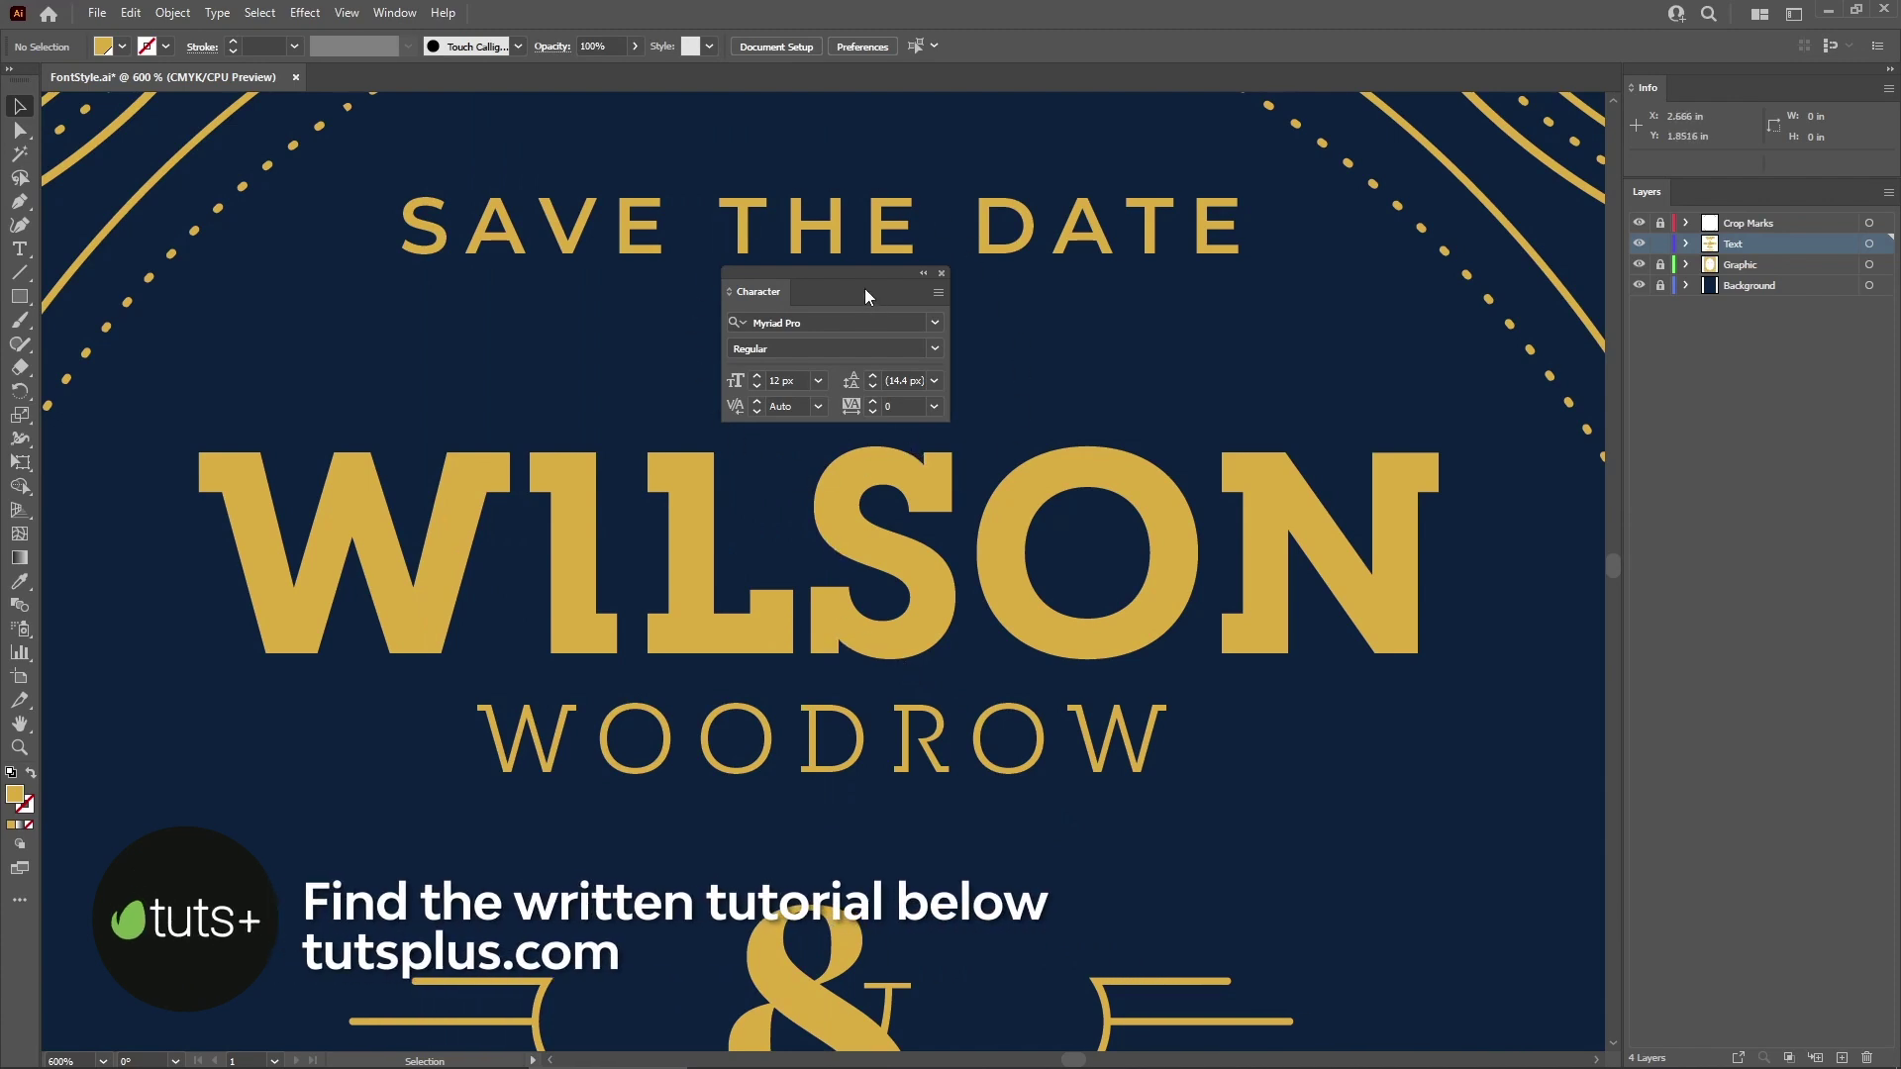
{"action": "left_click_drag", "start_coordinate": [864, 288], "coordinate": [1716, 65]}
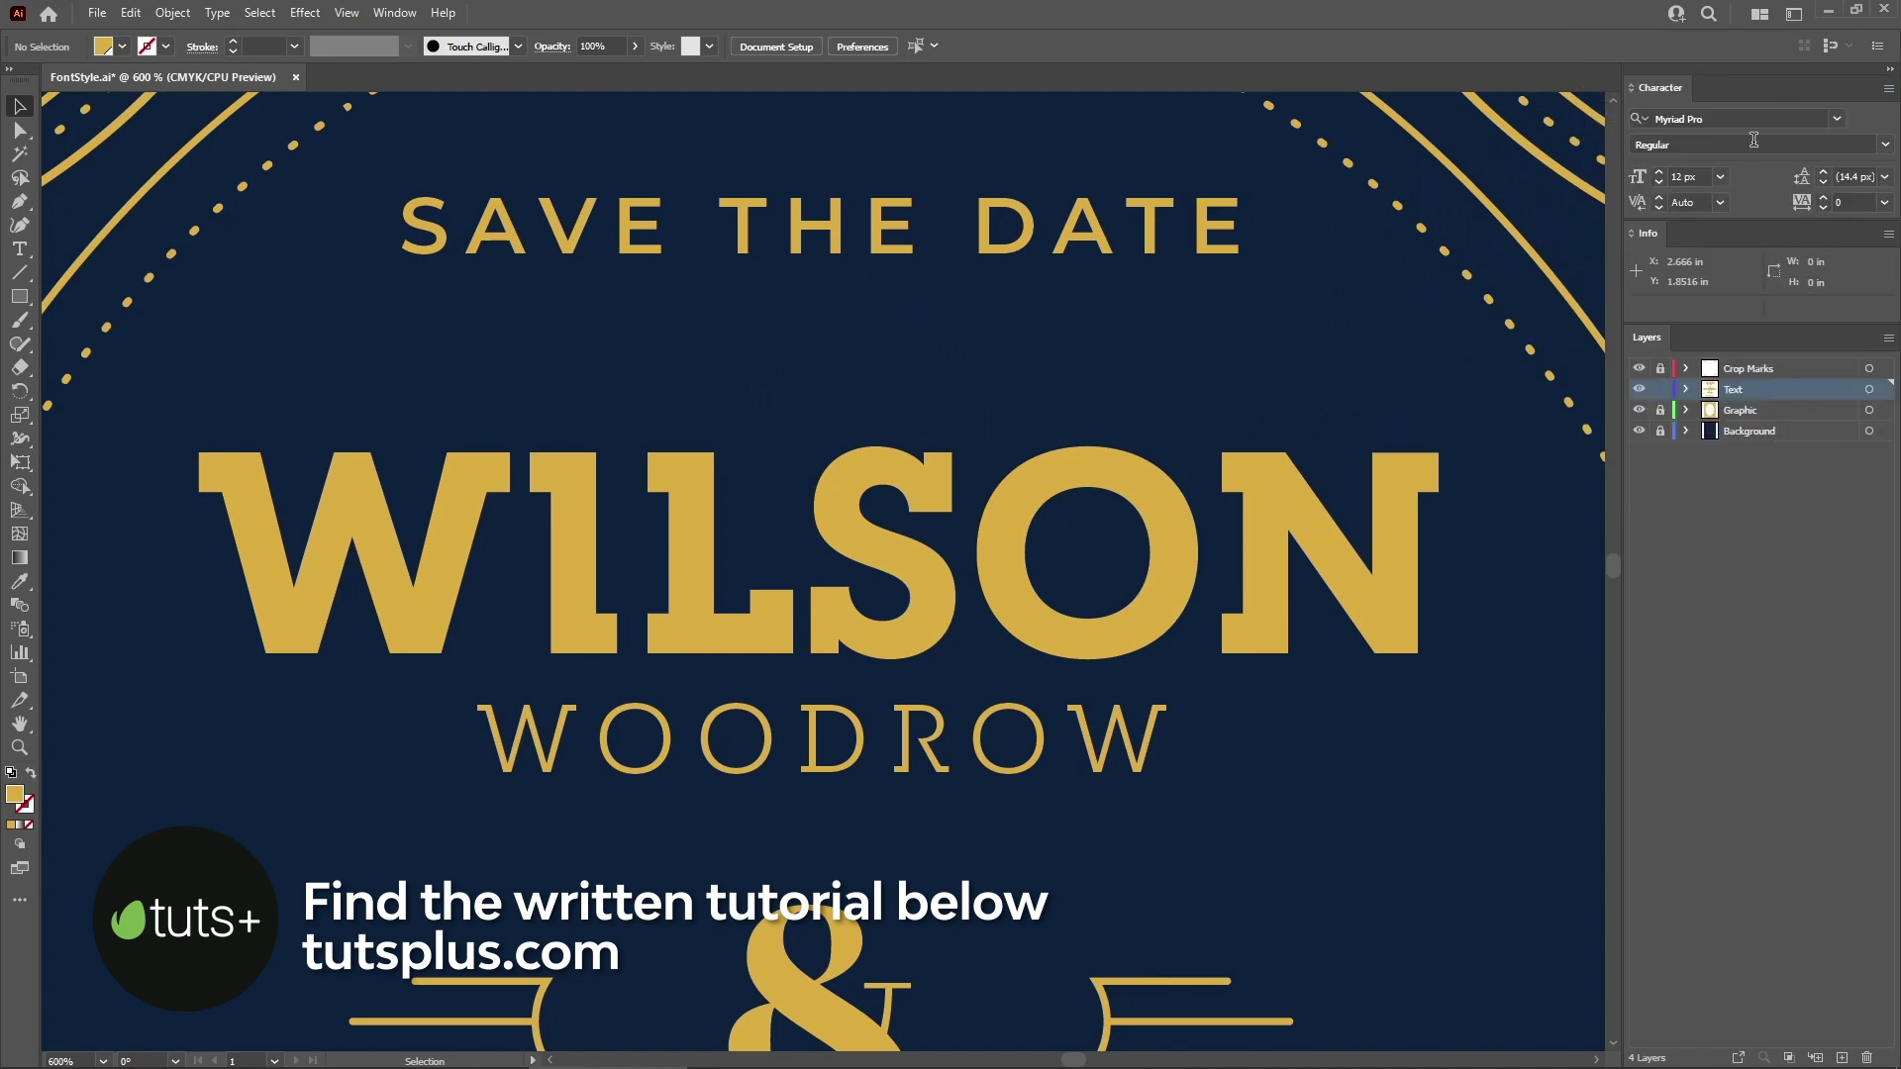
Enable Show Options, Snap to Glyph Options, Font Height Options and Touch Type Tool in the Character panel menu.
{"action": "left_click", "coordinate": [1887, 89]}
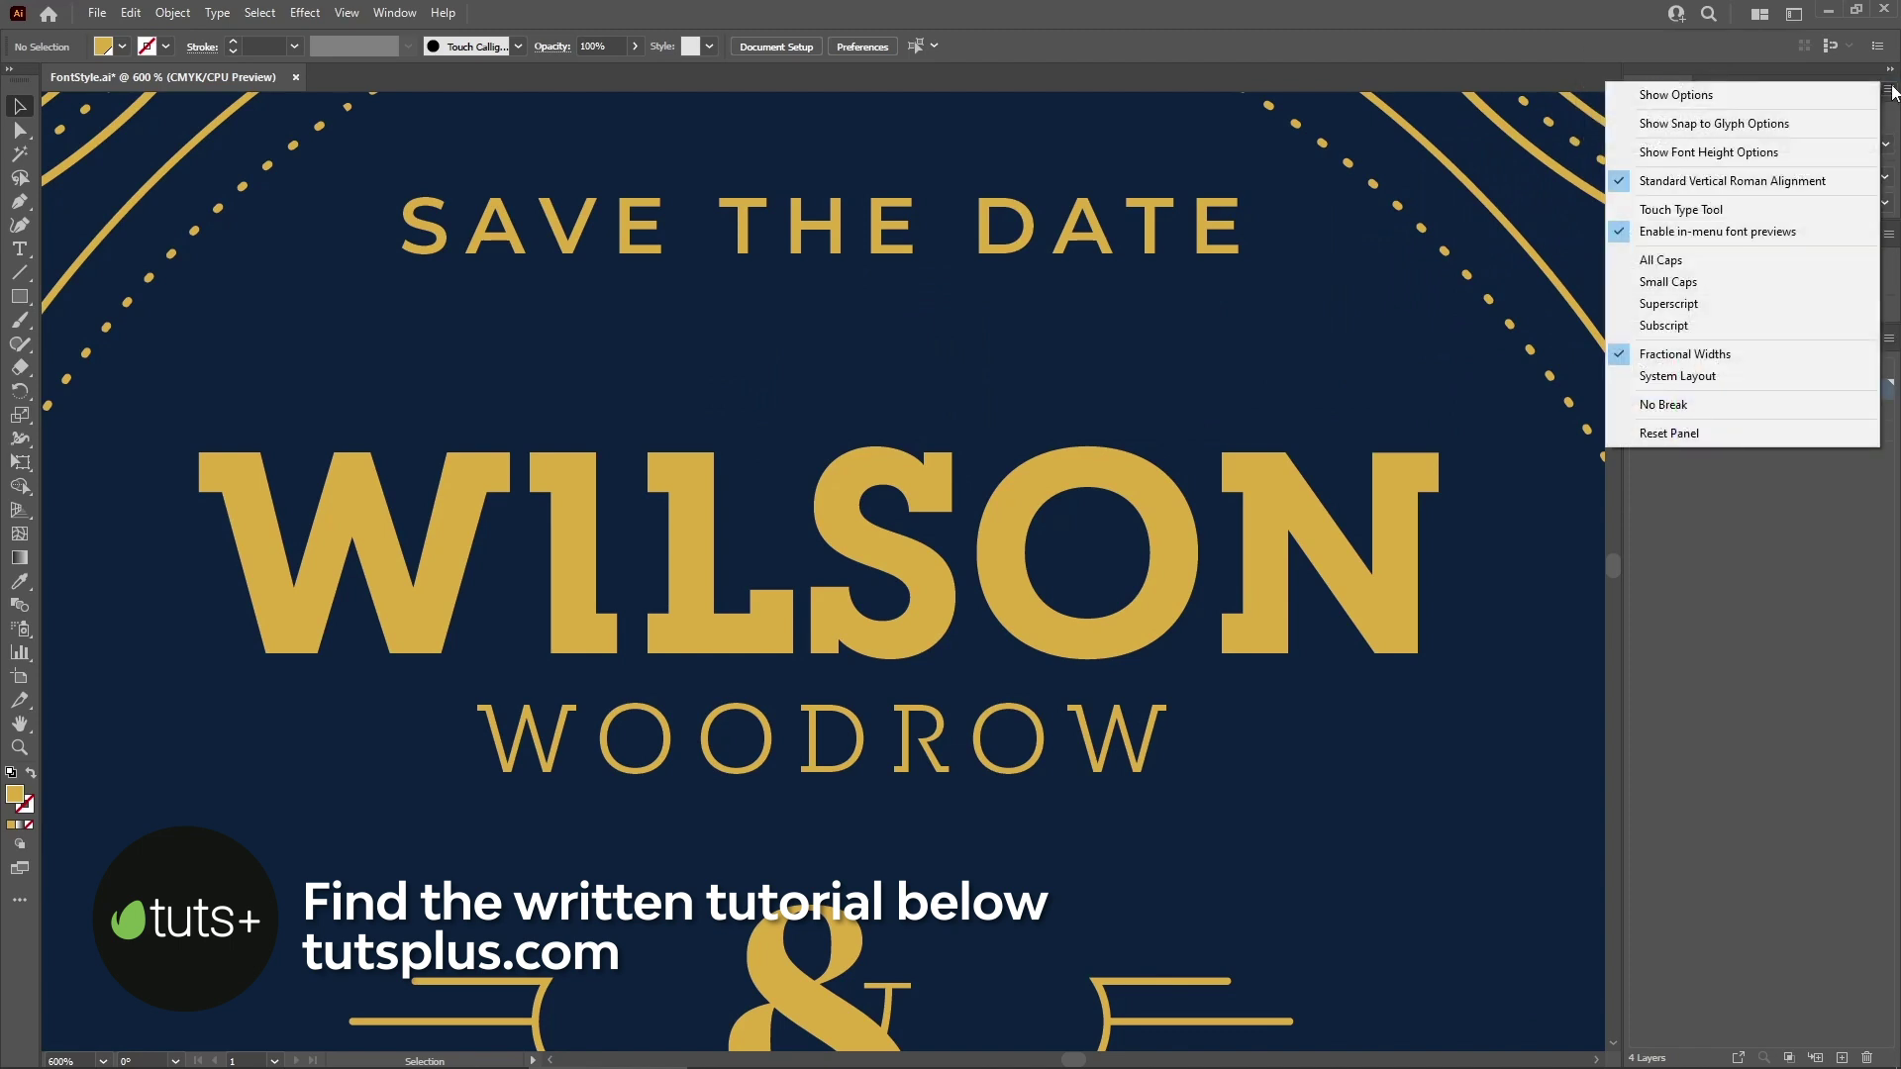
{"action": "left_click", "coordinate": [1752, 95]}
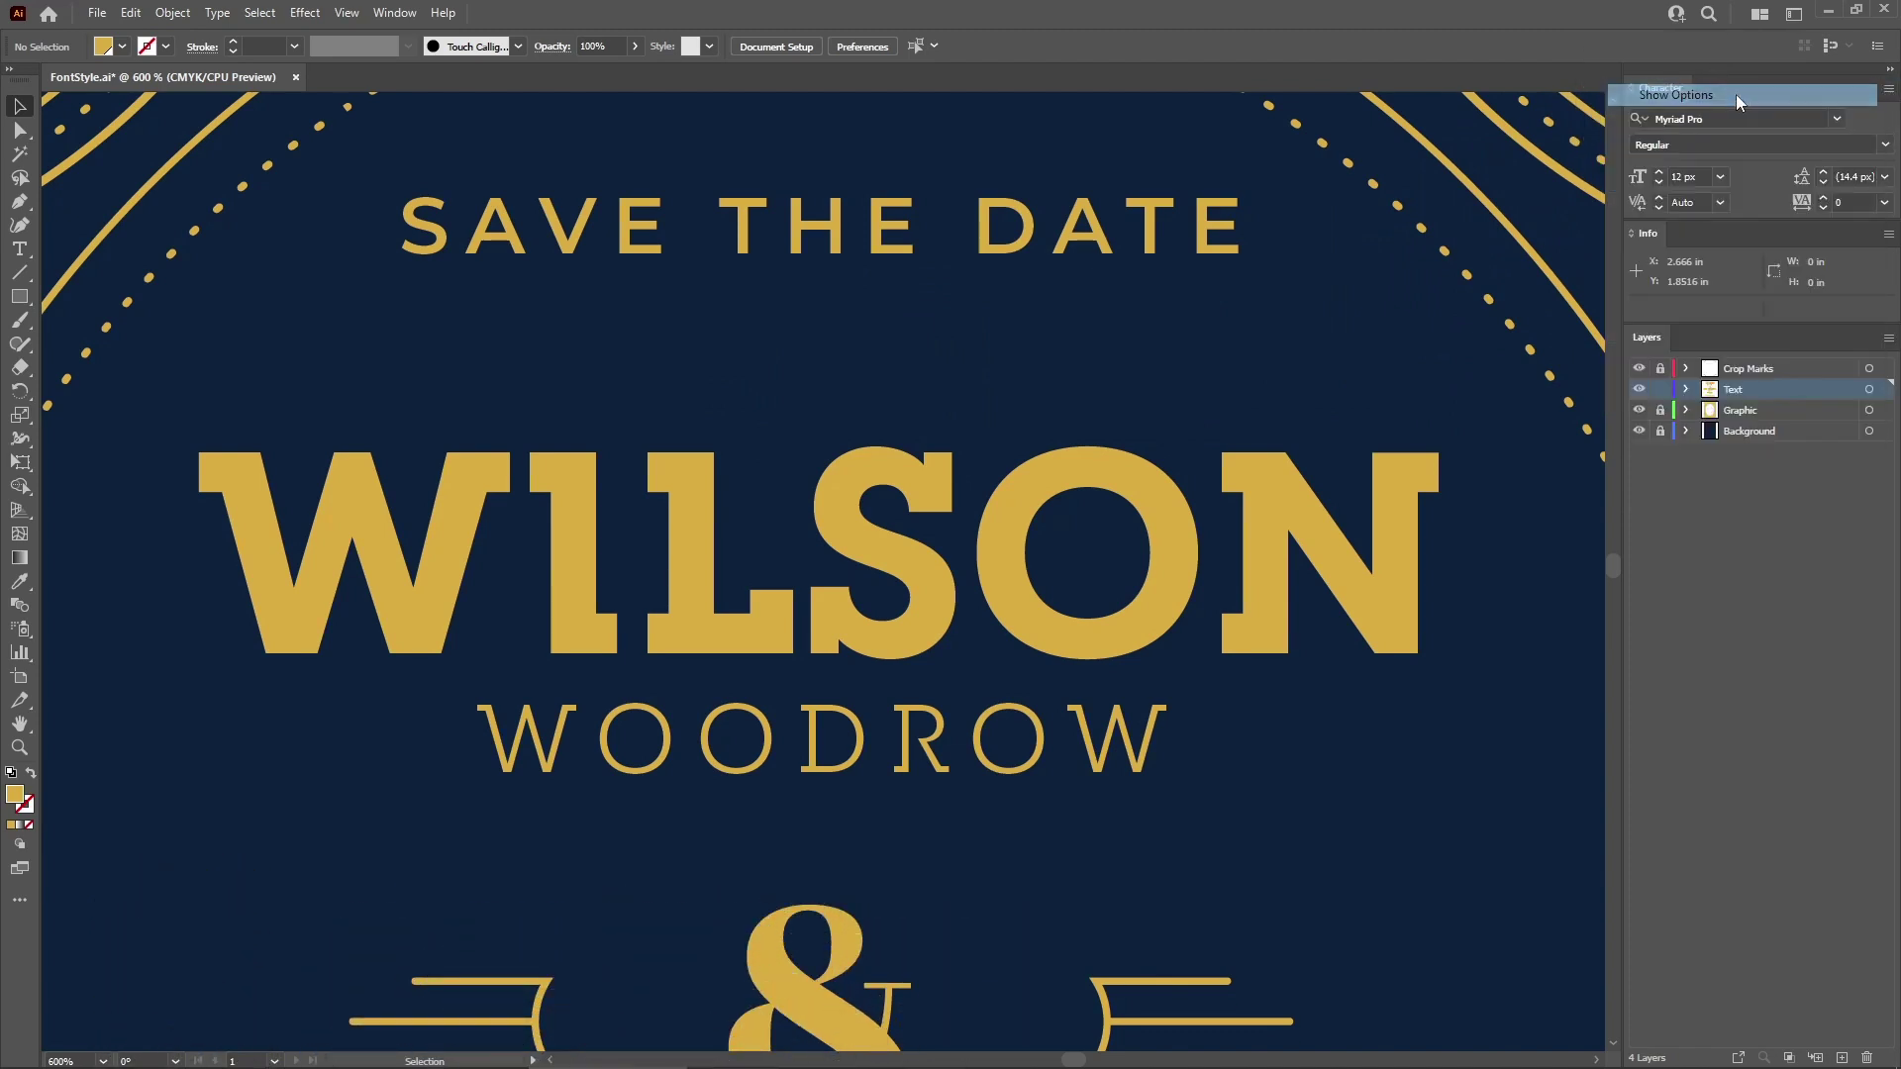
{"action": "left_click", "coordinate": [1888, 89]}
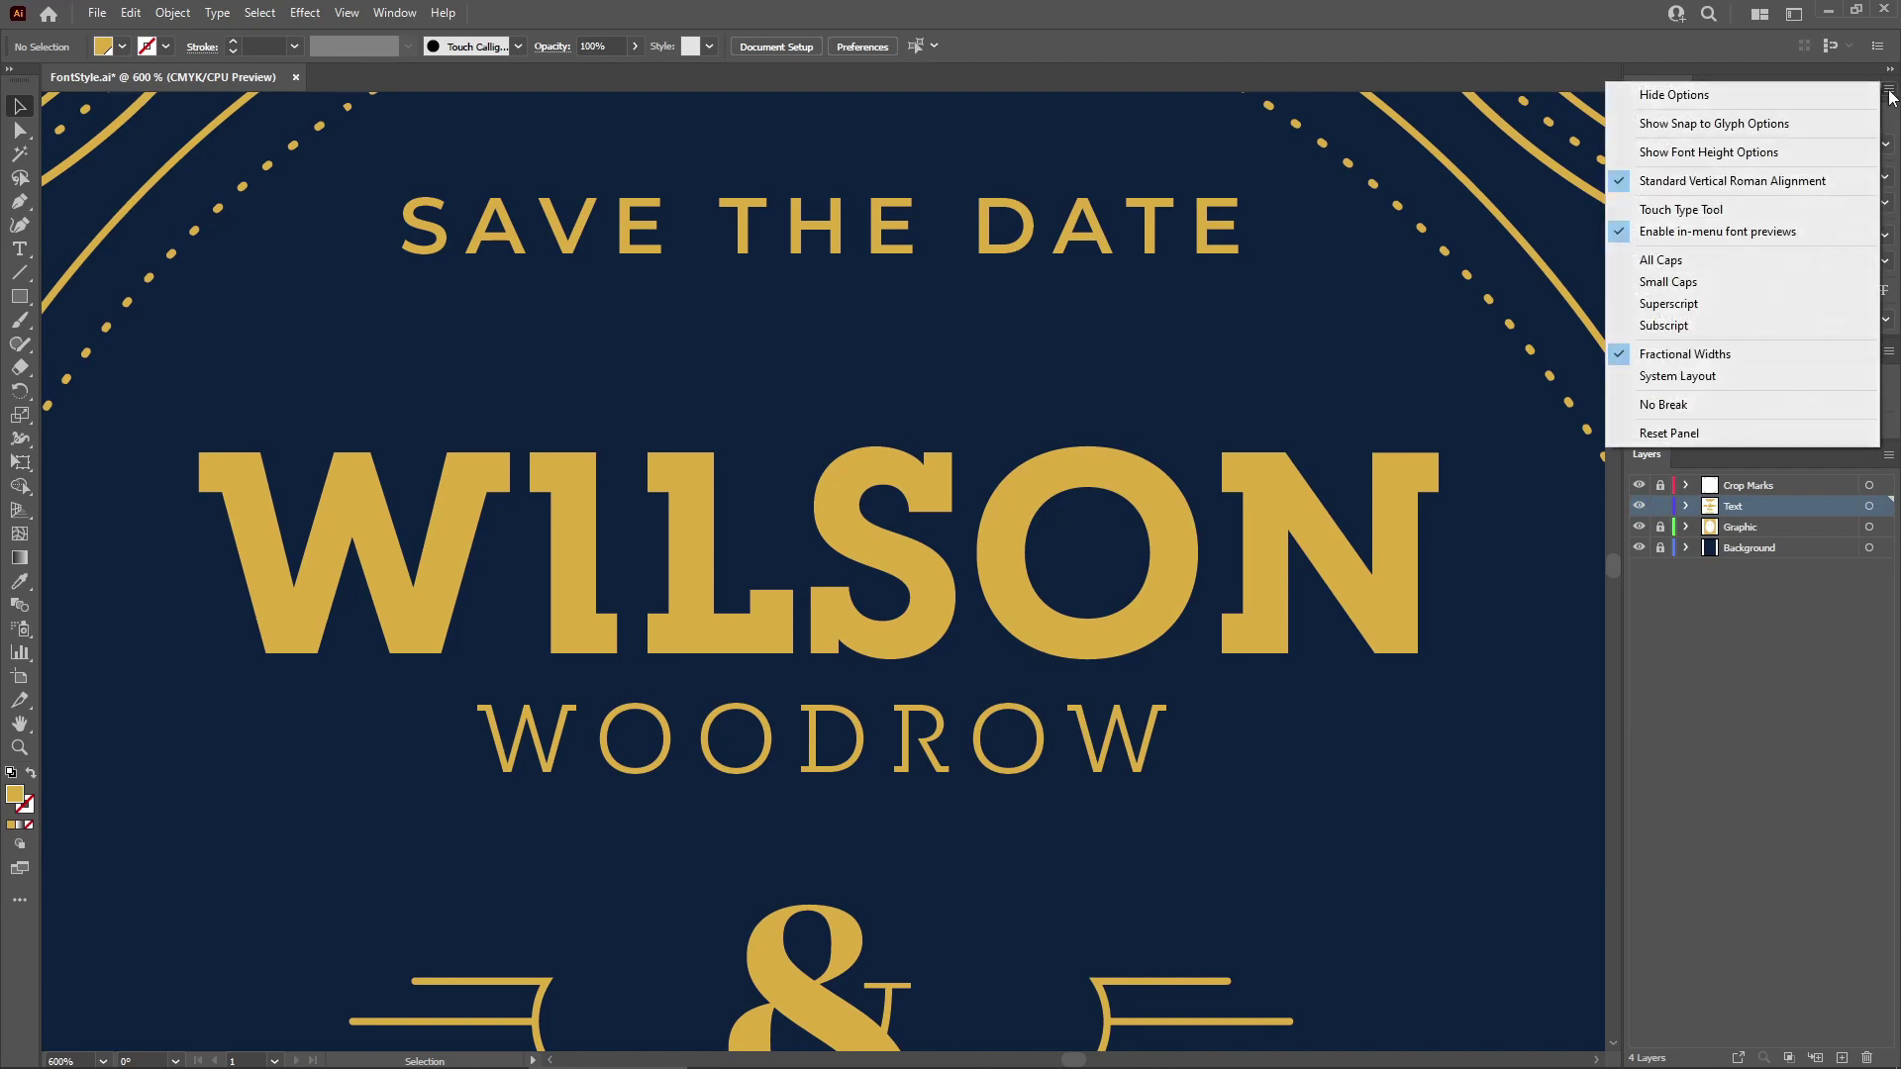
{"action": "left_click", "coordinate": [1769, 125]}
{"action": "left_click", "coordinate": [1888, 89]}
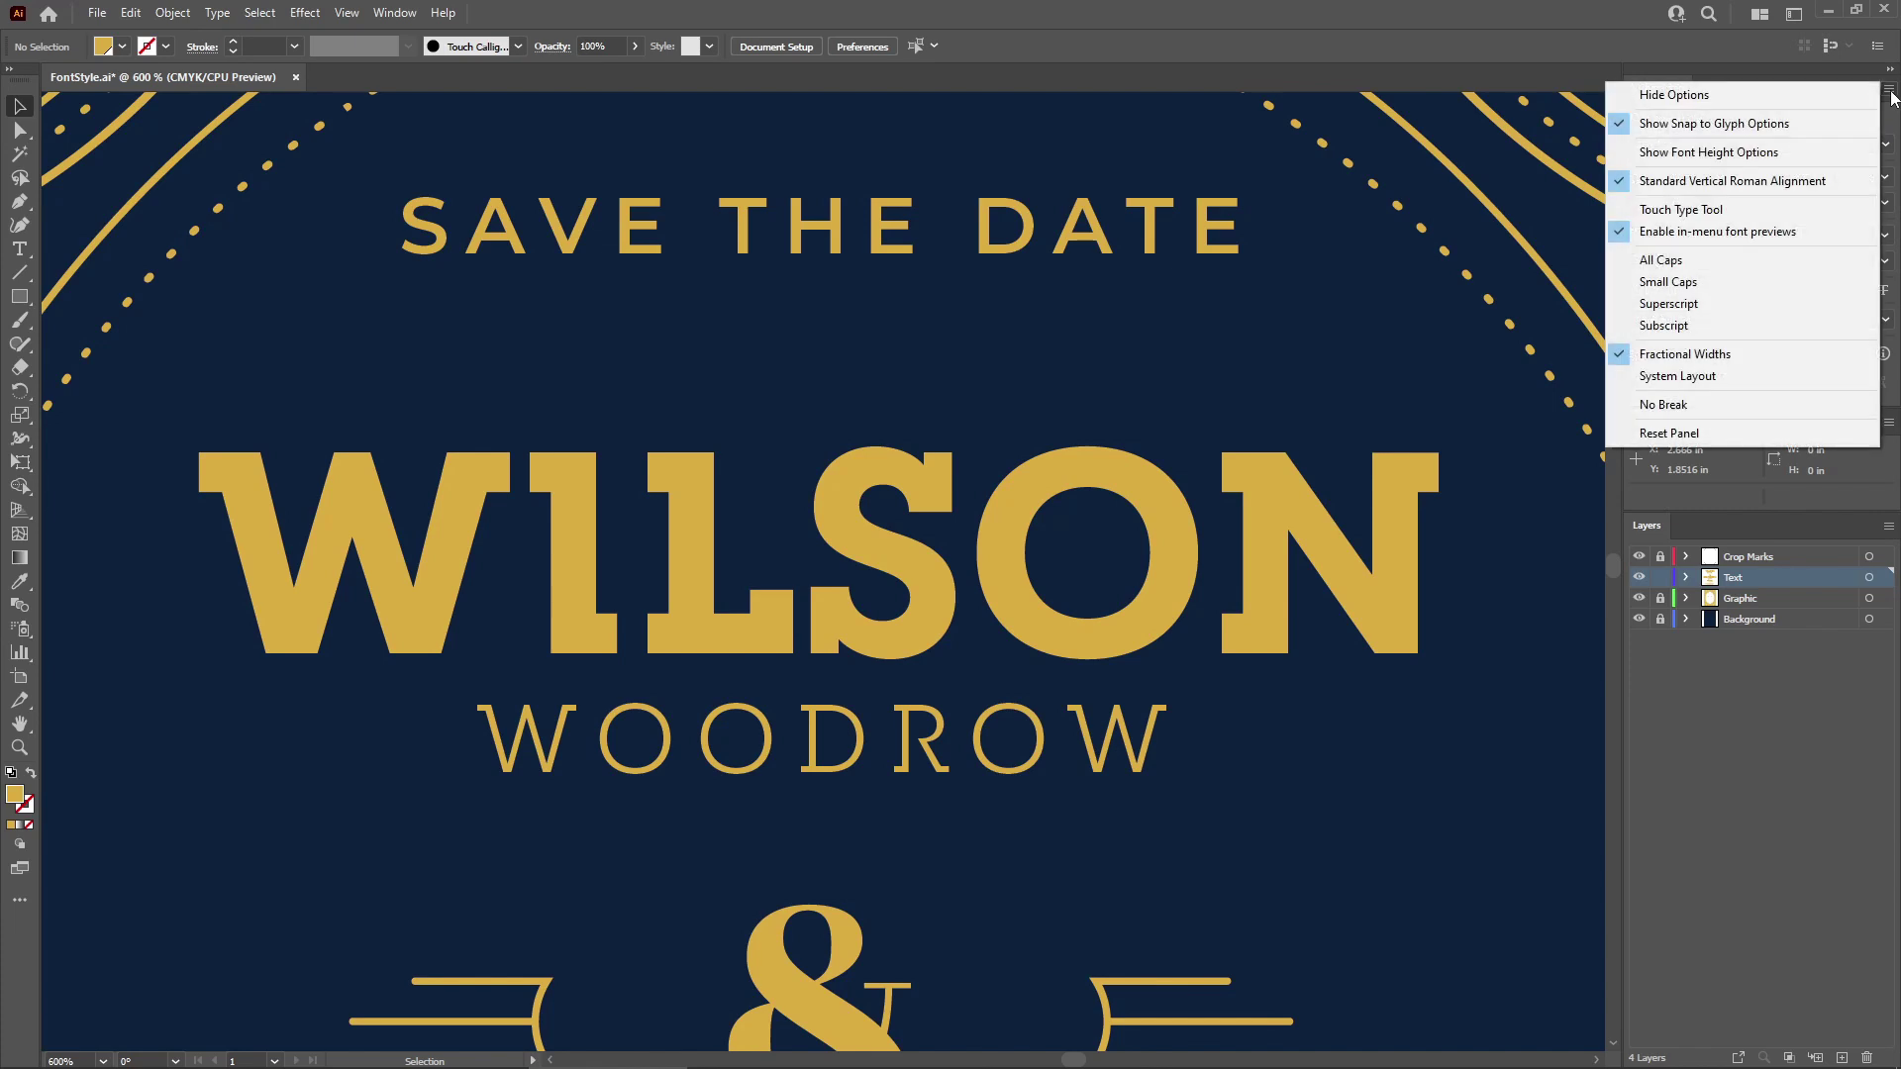
{"action": "left_click", "coordinate": [1754, 153]}
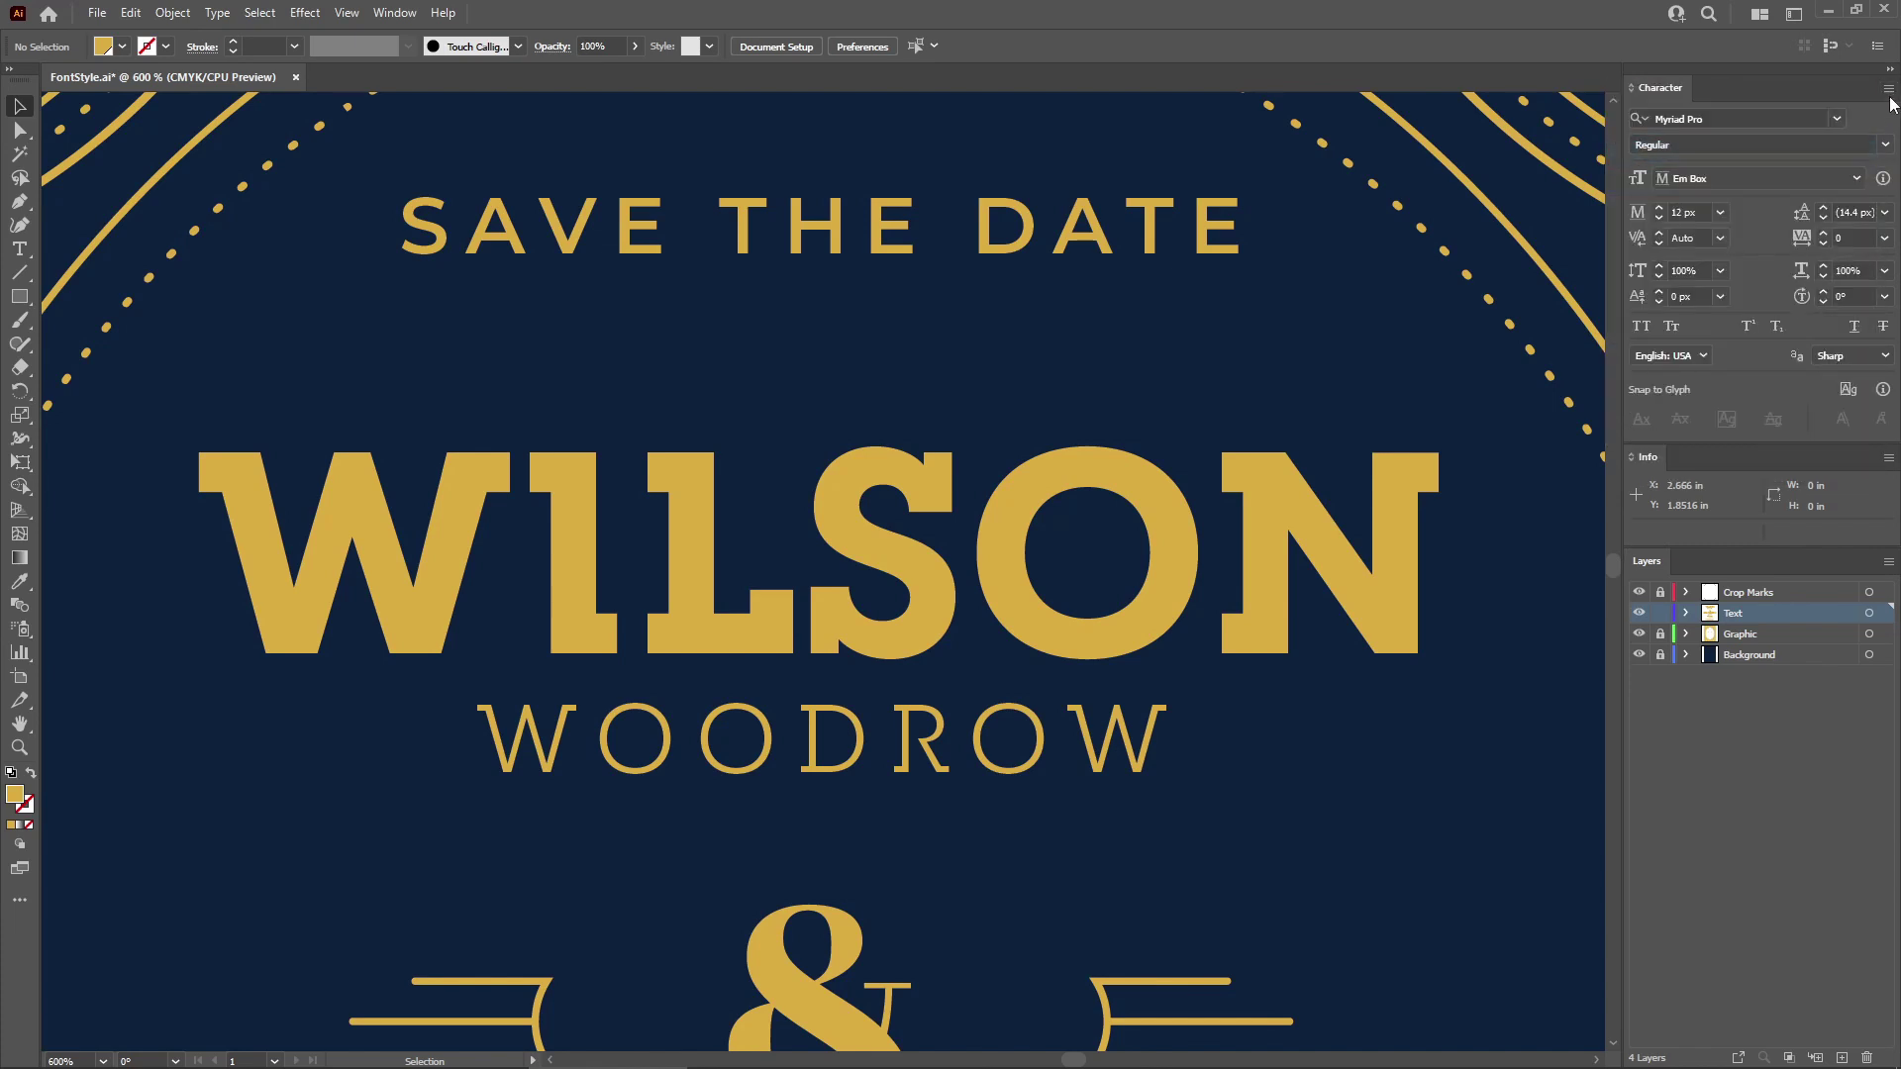
{"action": "left_click", "coordinate": [1888, 89]}
{"action": "left_click", "coordinate": [1748, 210]}
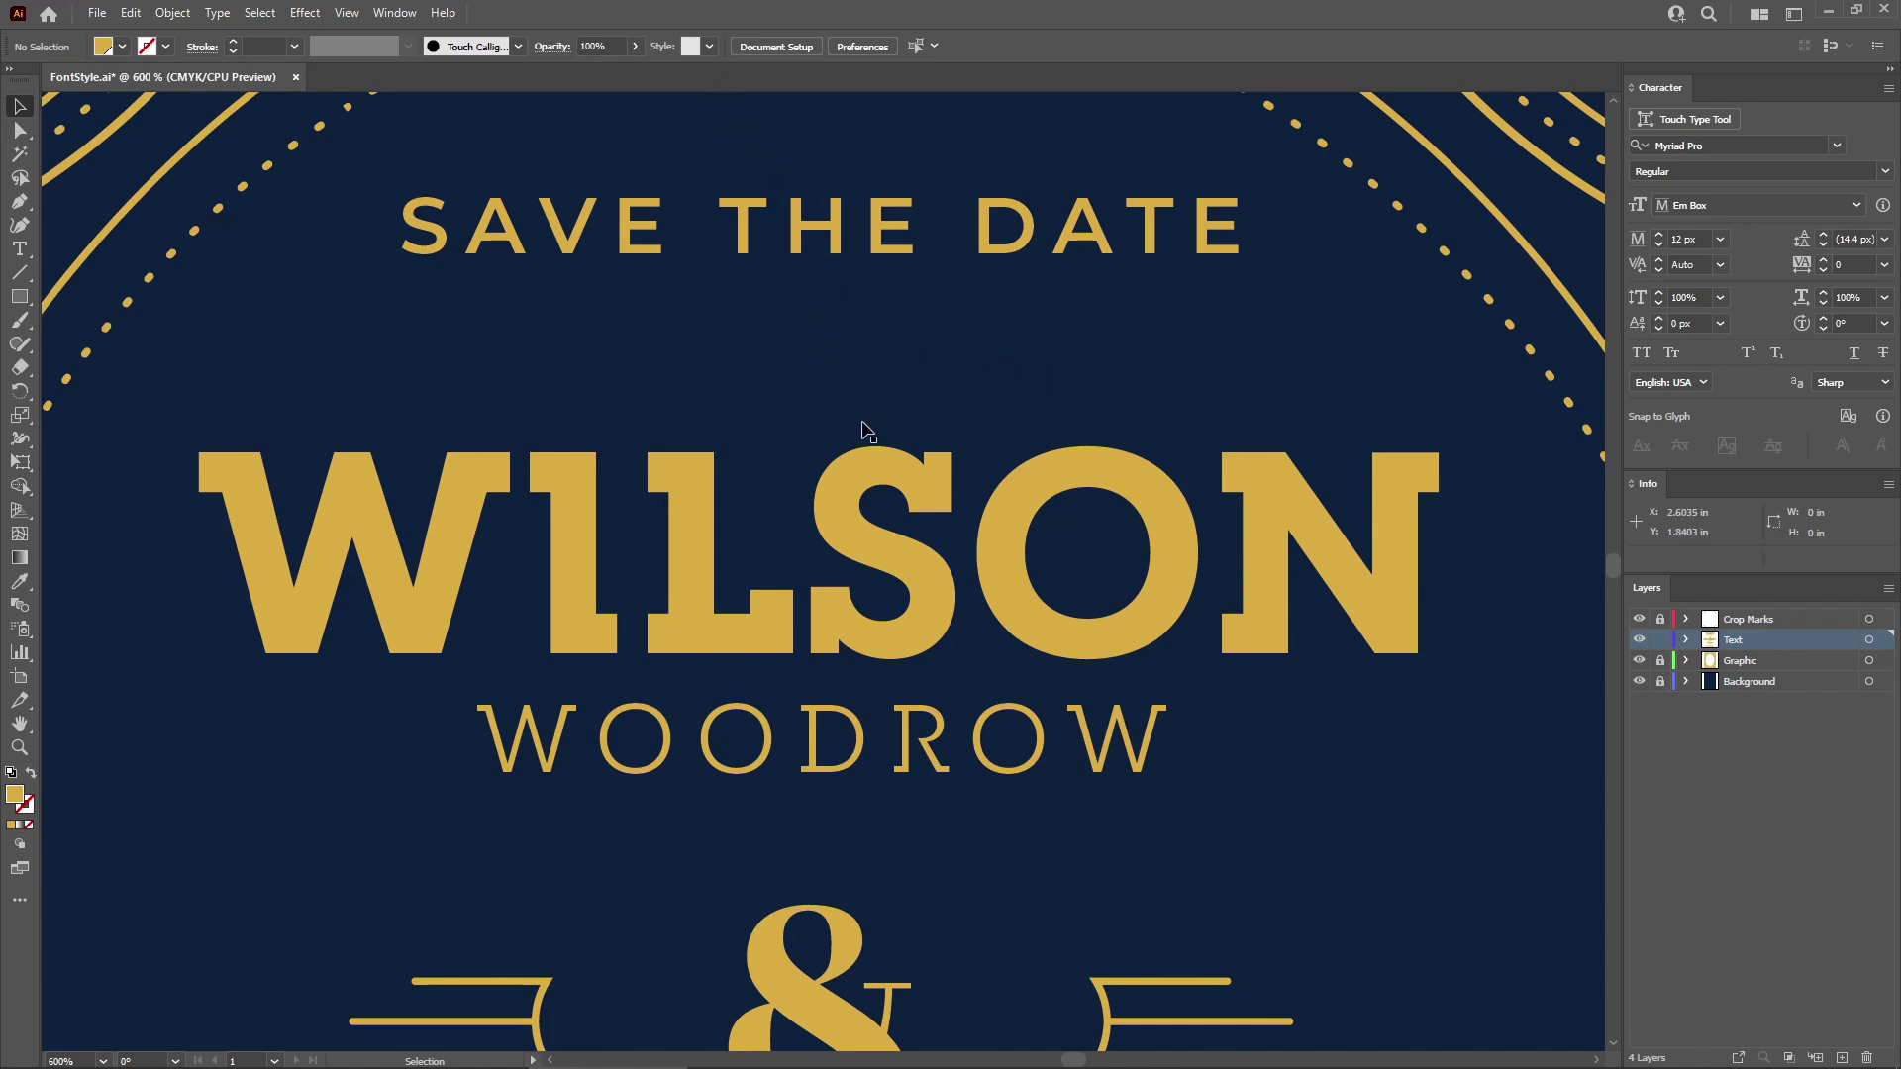
Switch to the Type tool and view its pop-up character settings, then dismiss them.
{"action": "left_click", "coordinate": [839, 483]}
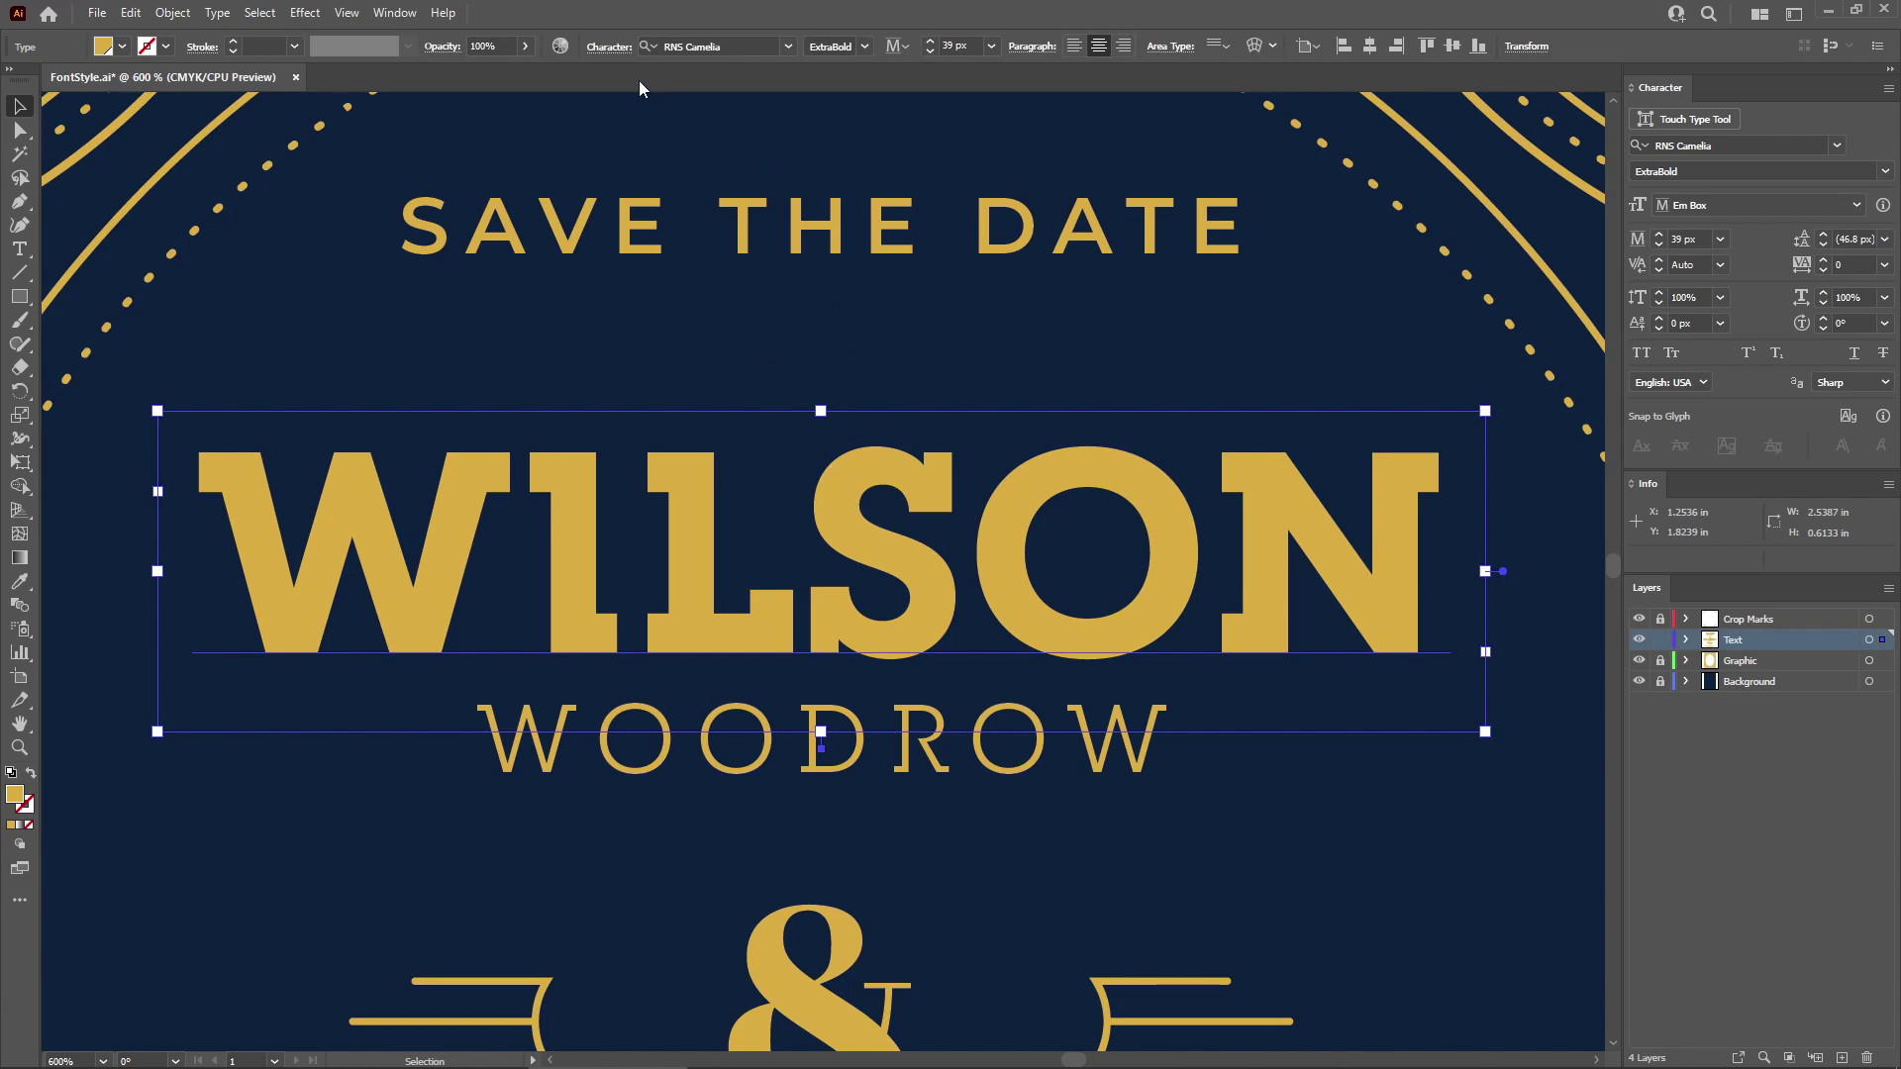
{"action": "left_click", "coordinate": [545, 312]}
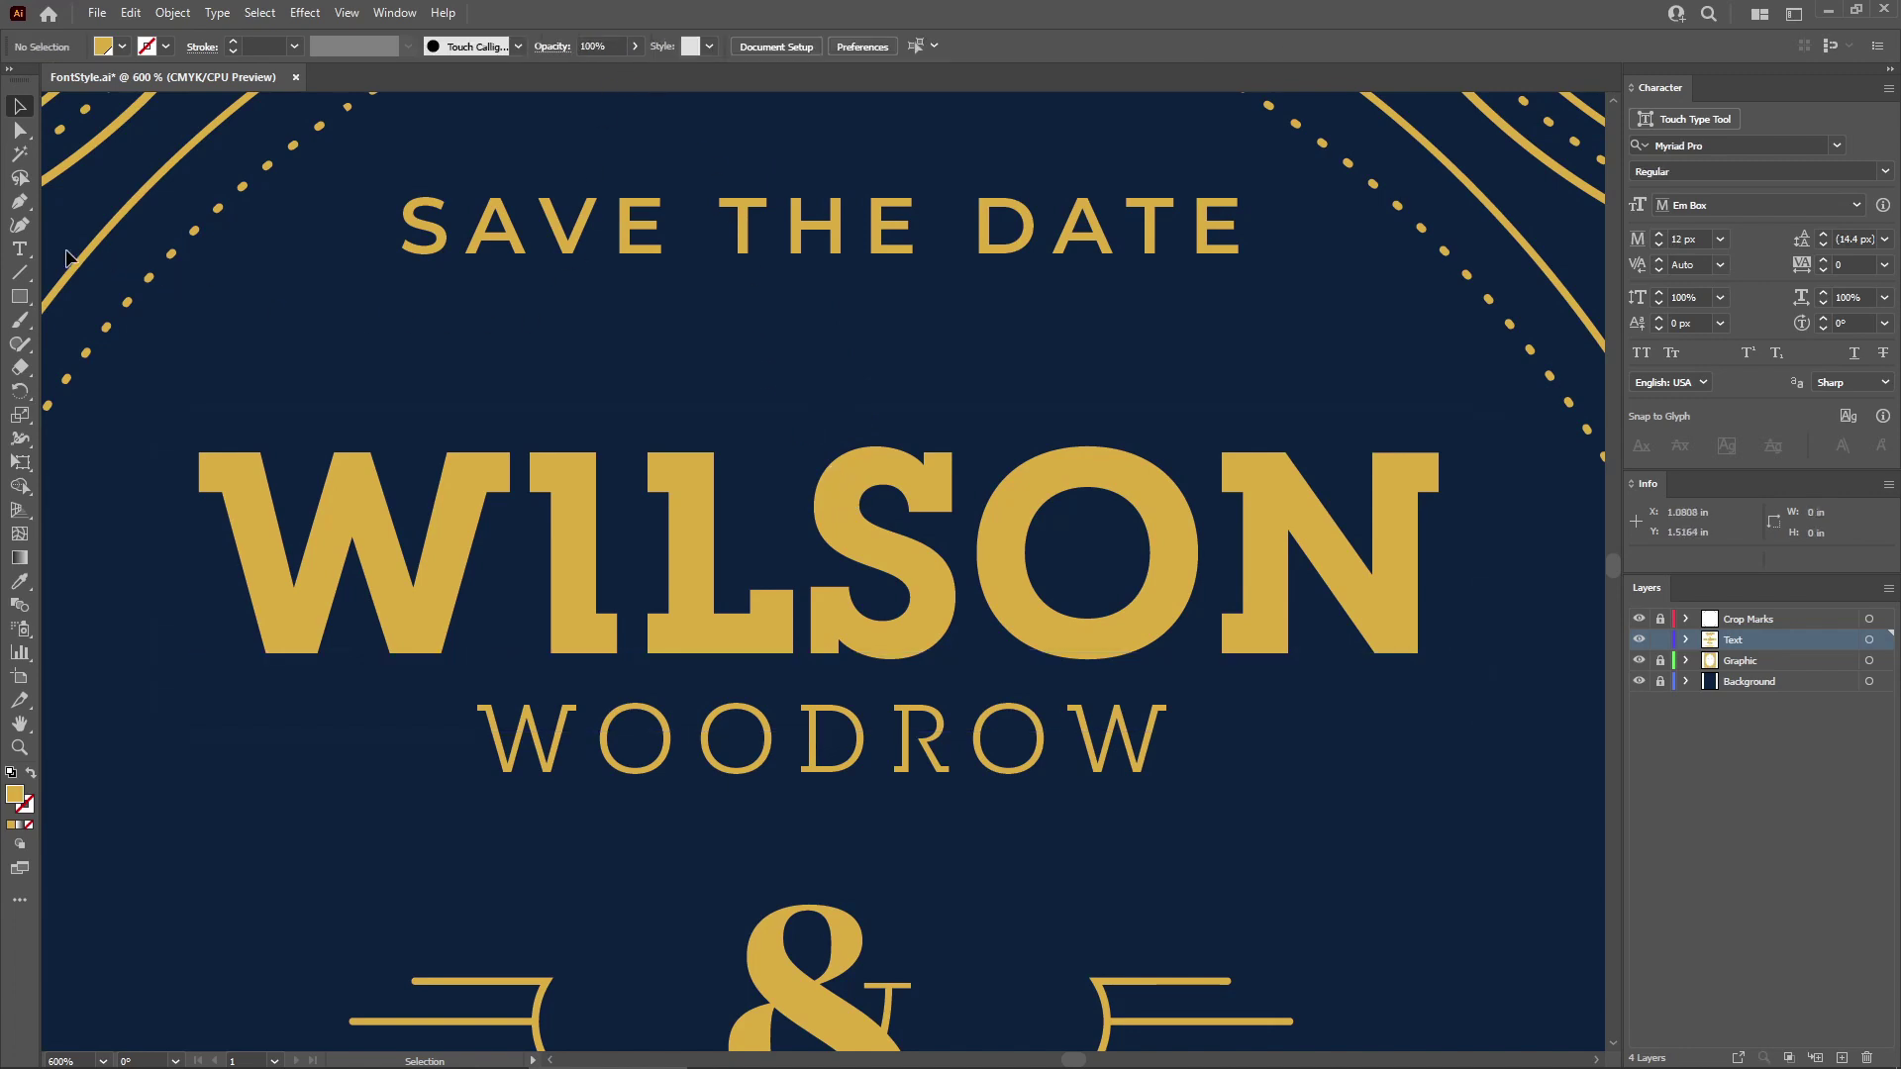
{"action": "left_click", "coordinate": [24, 251]}
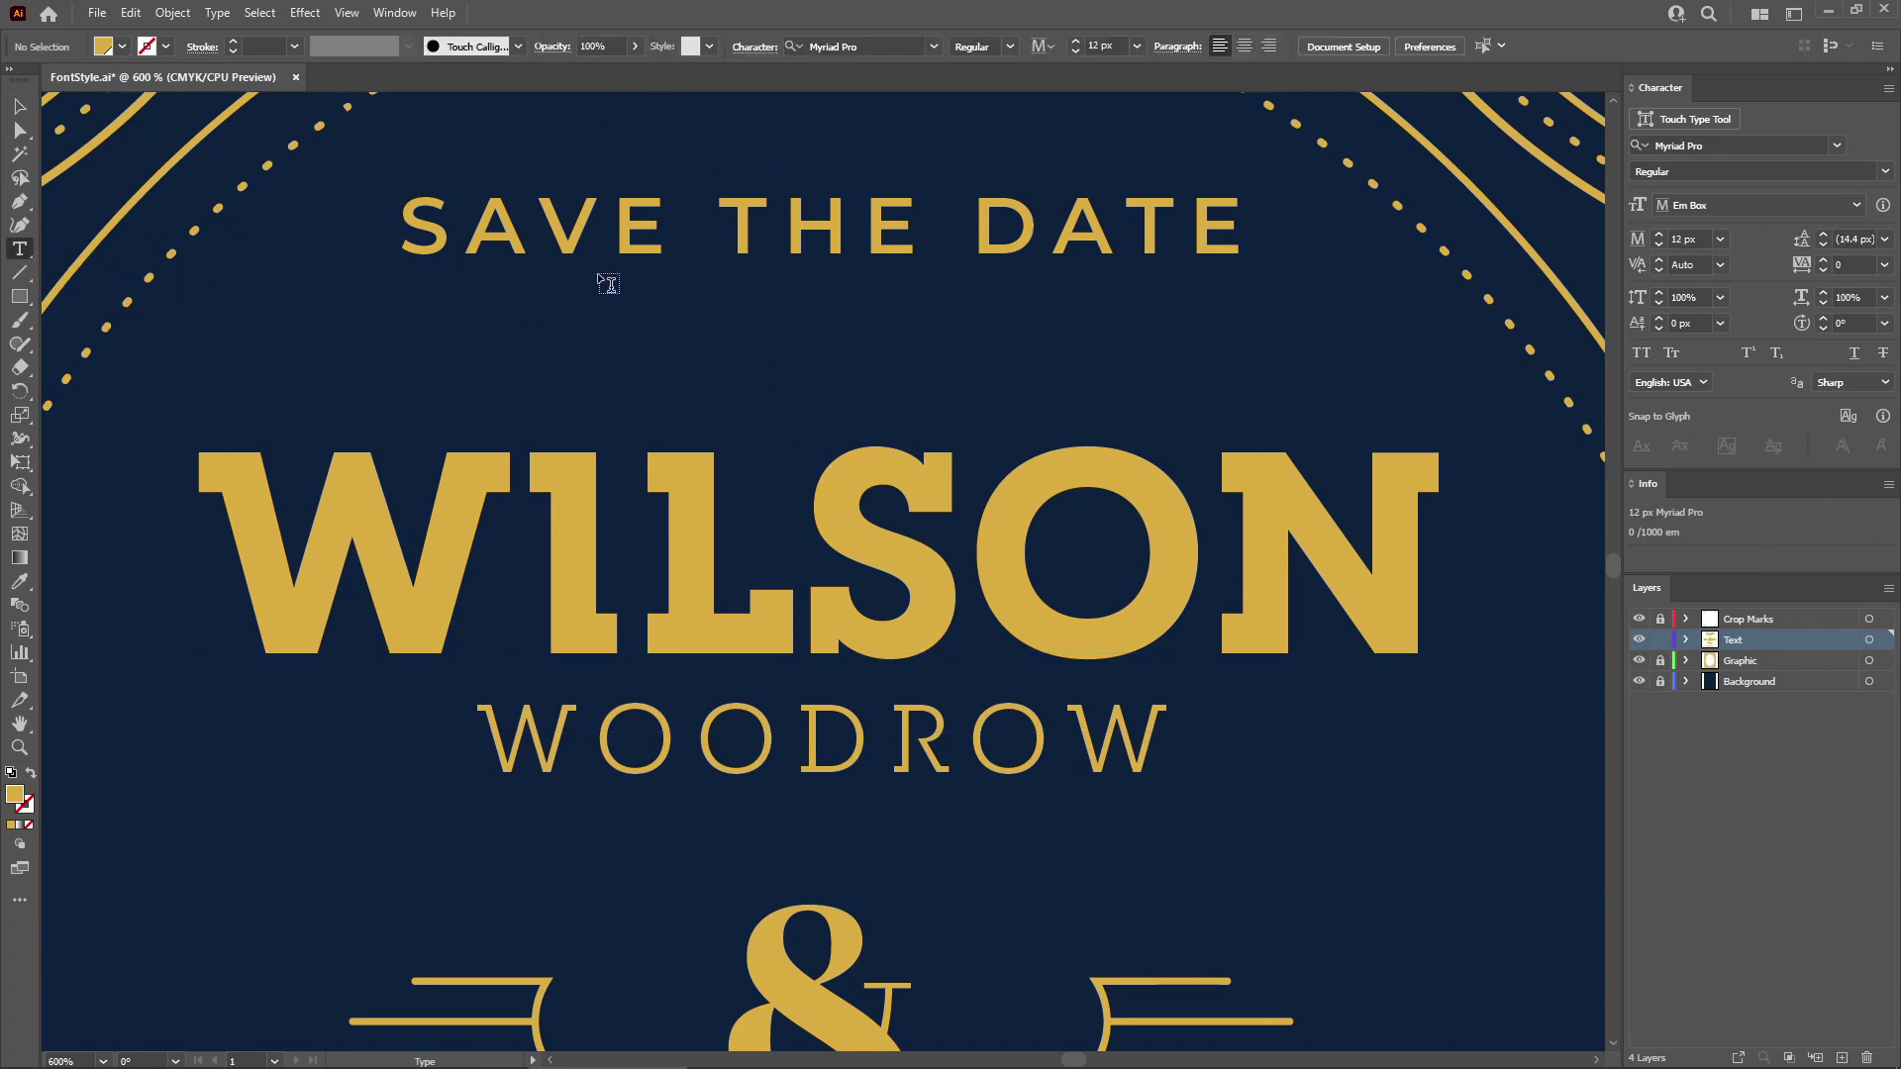
{"action": "left_click", "coordinate": [752, 47]}
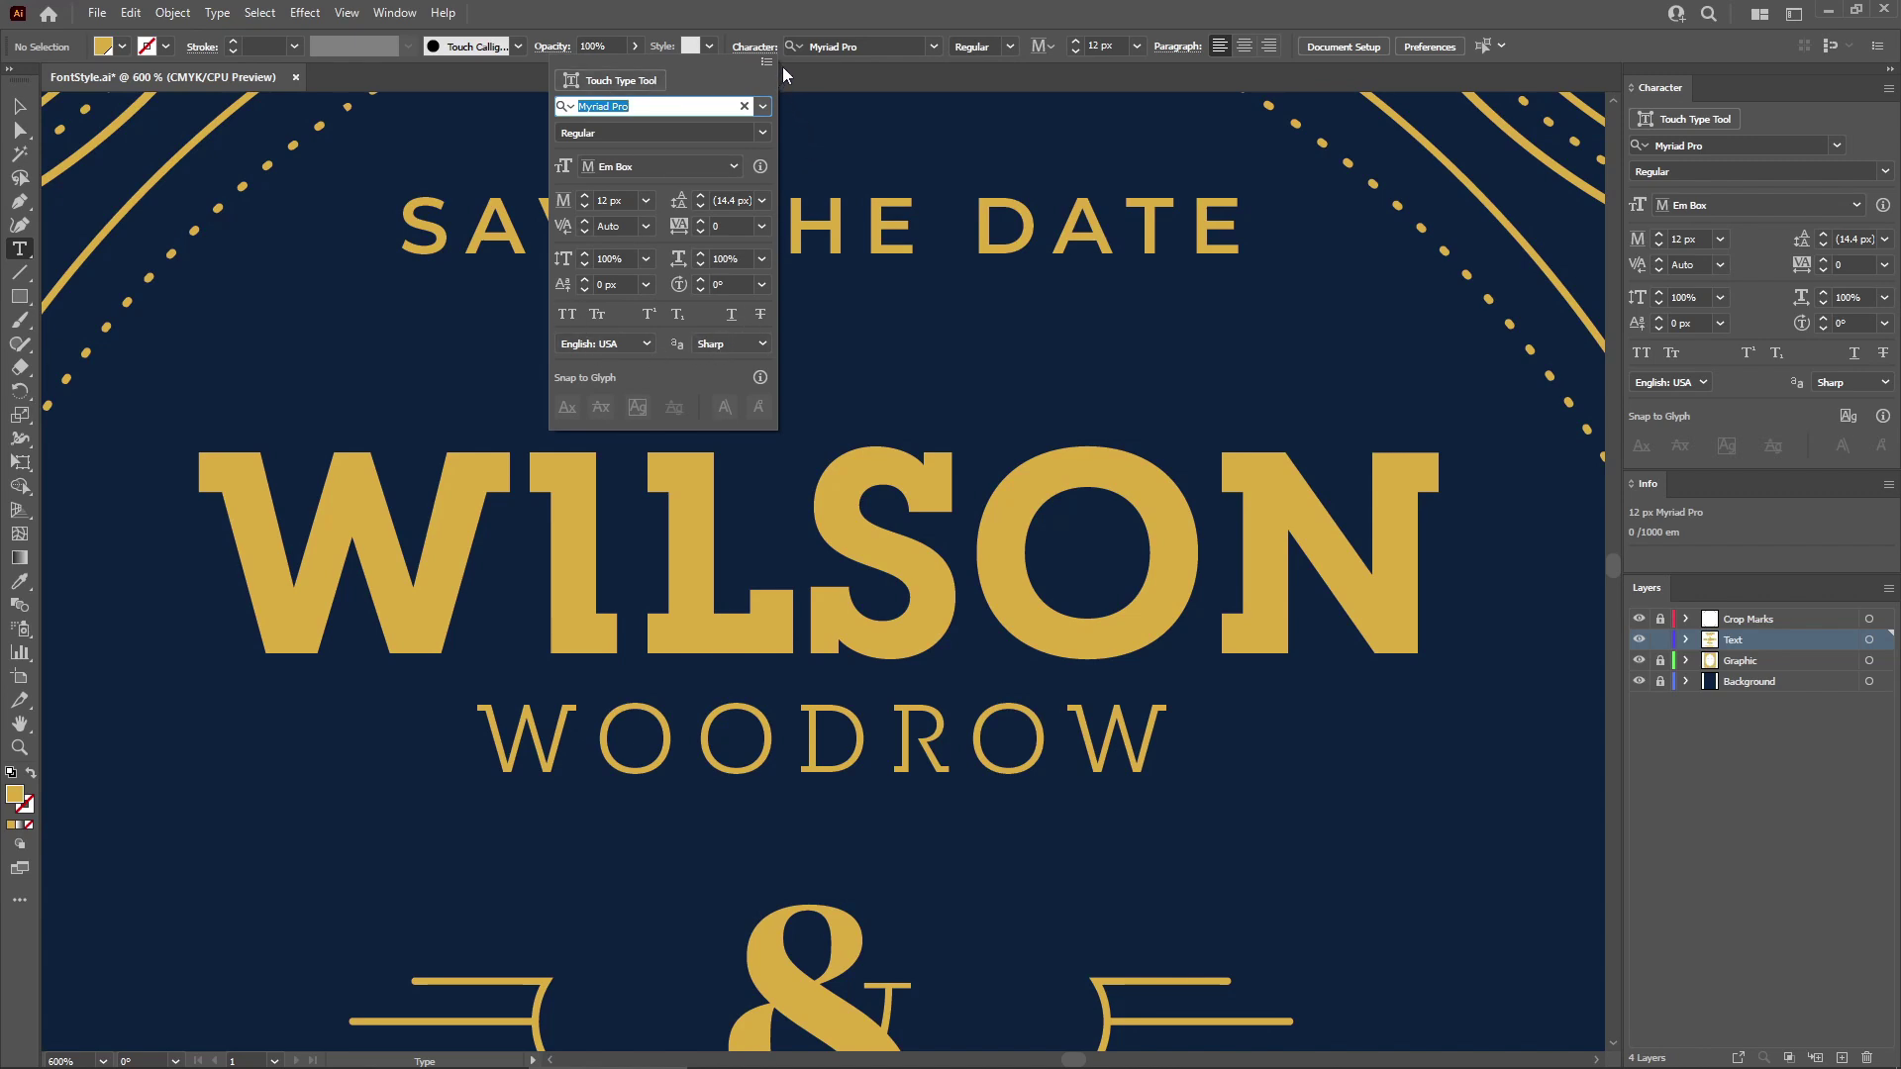
{"action": "key", "text": "Escape"}
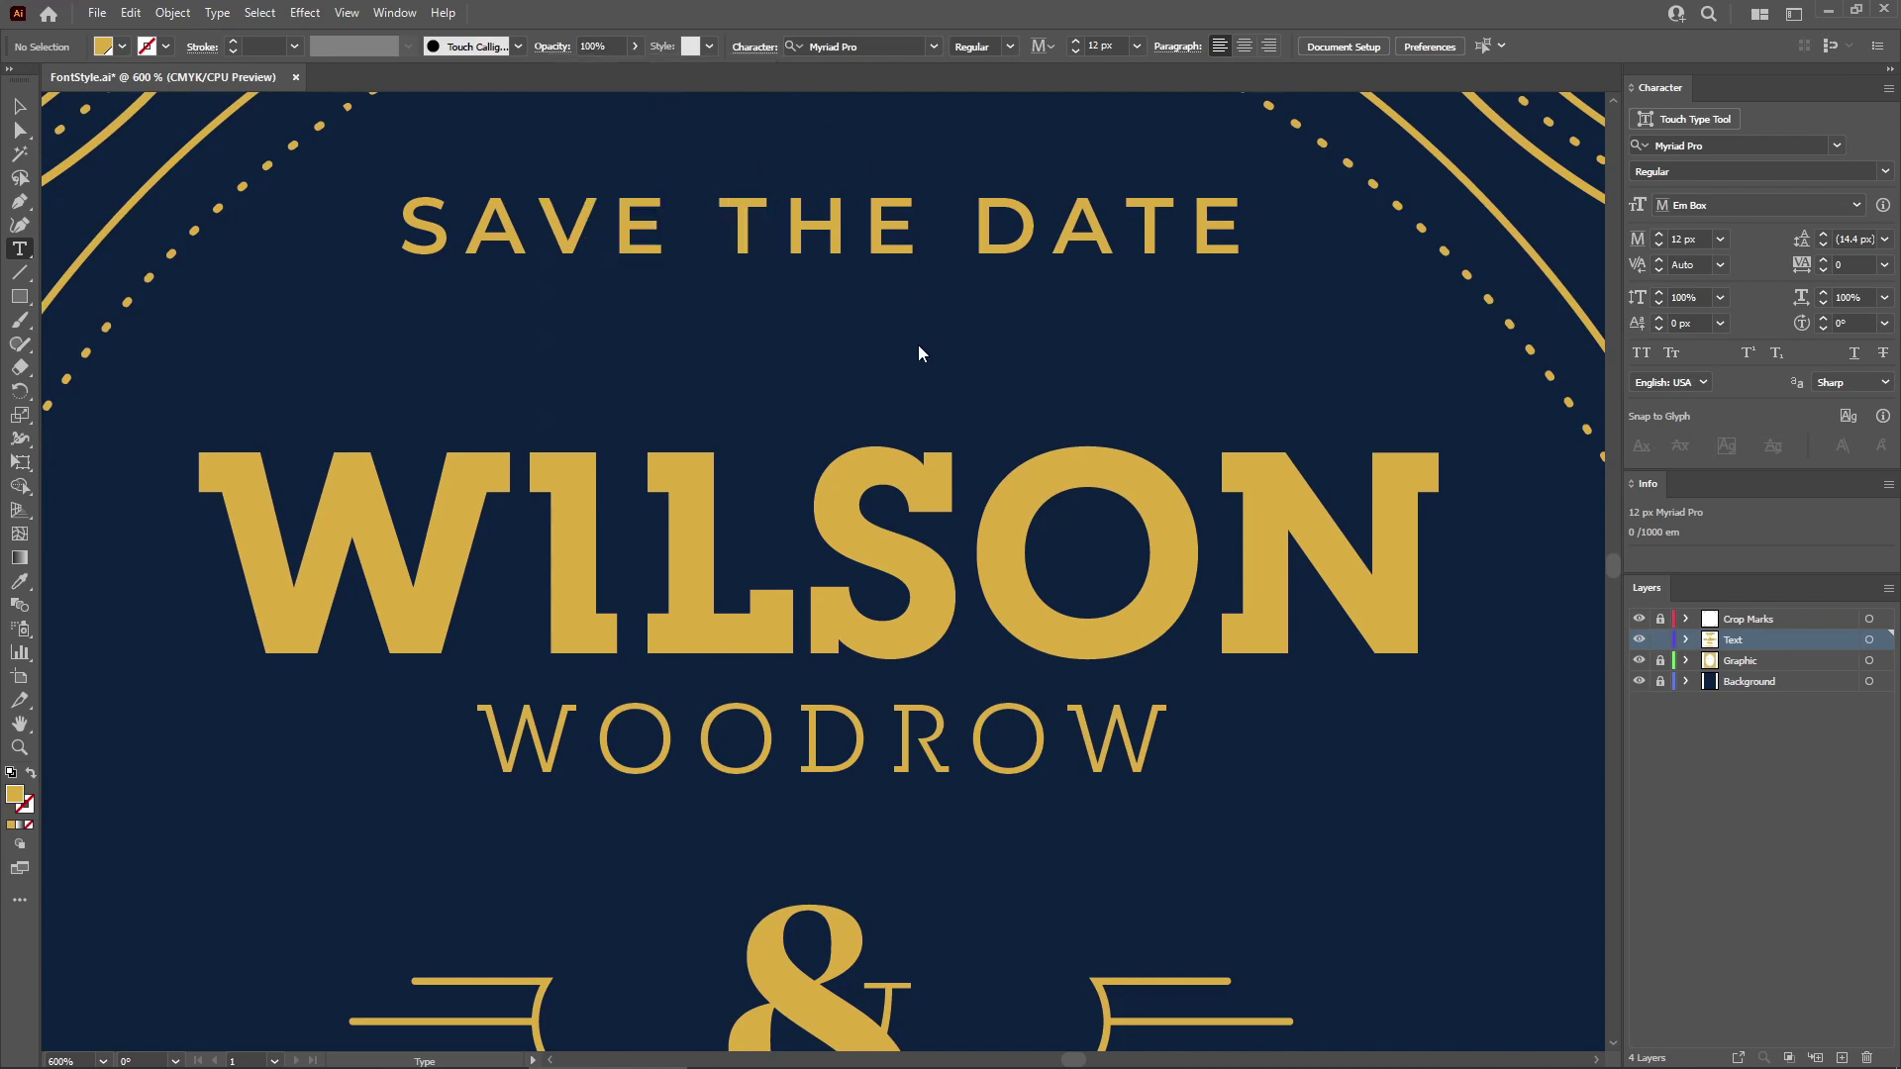
Select the WILSON frame with the Selection tool and open its font family list.
{"action": "key", "text": "v"}
{"action": "left_click", "coordinate": [934, 495]}
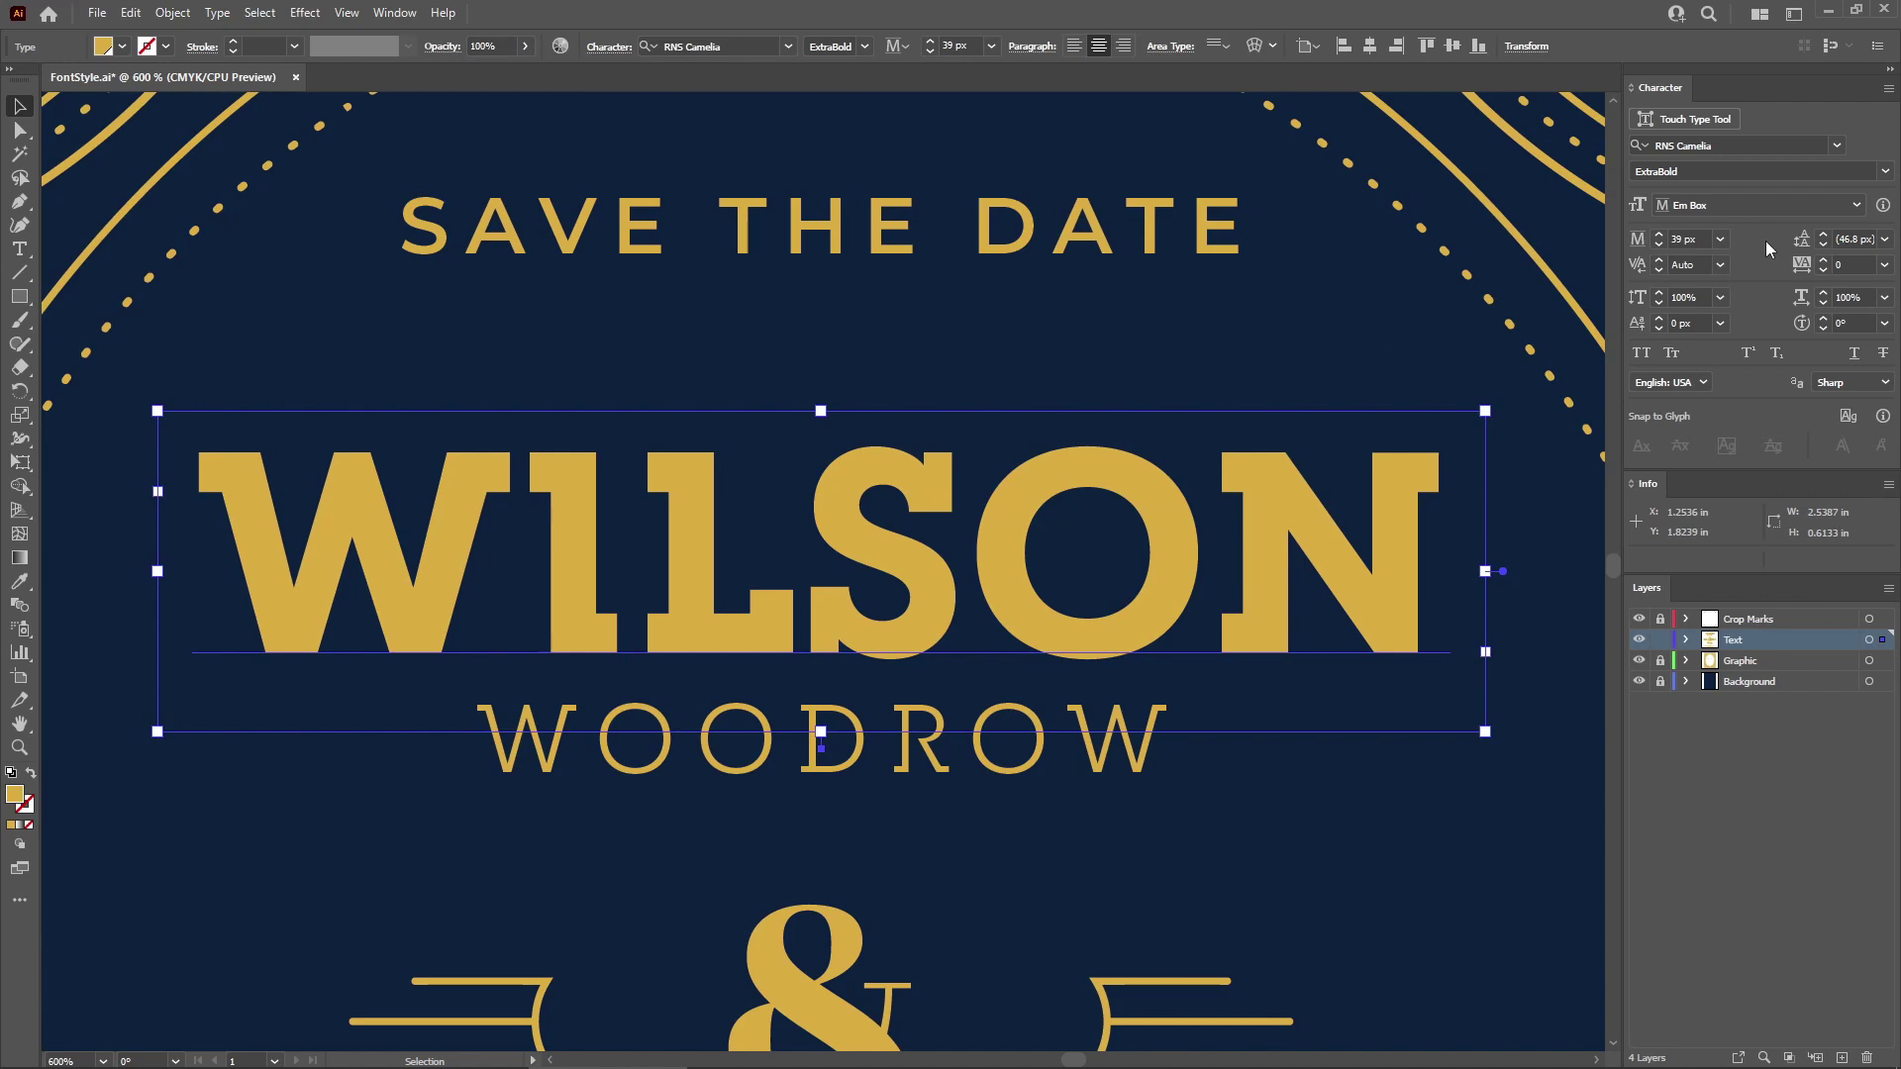
{"action": "left_click", "coordinate": [1837, 145]}
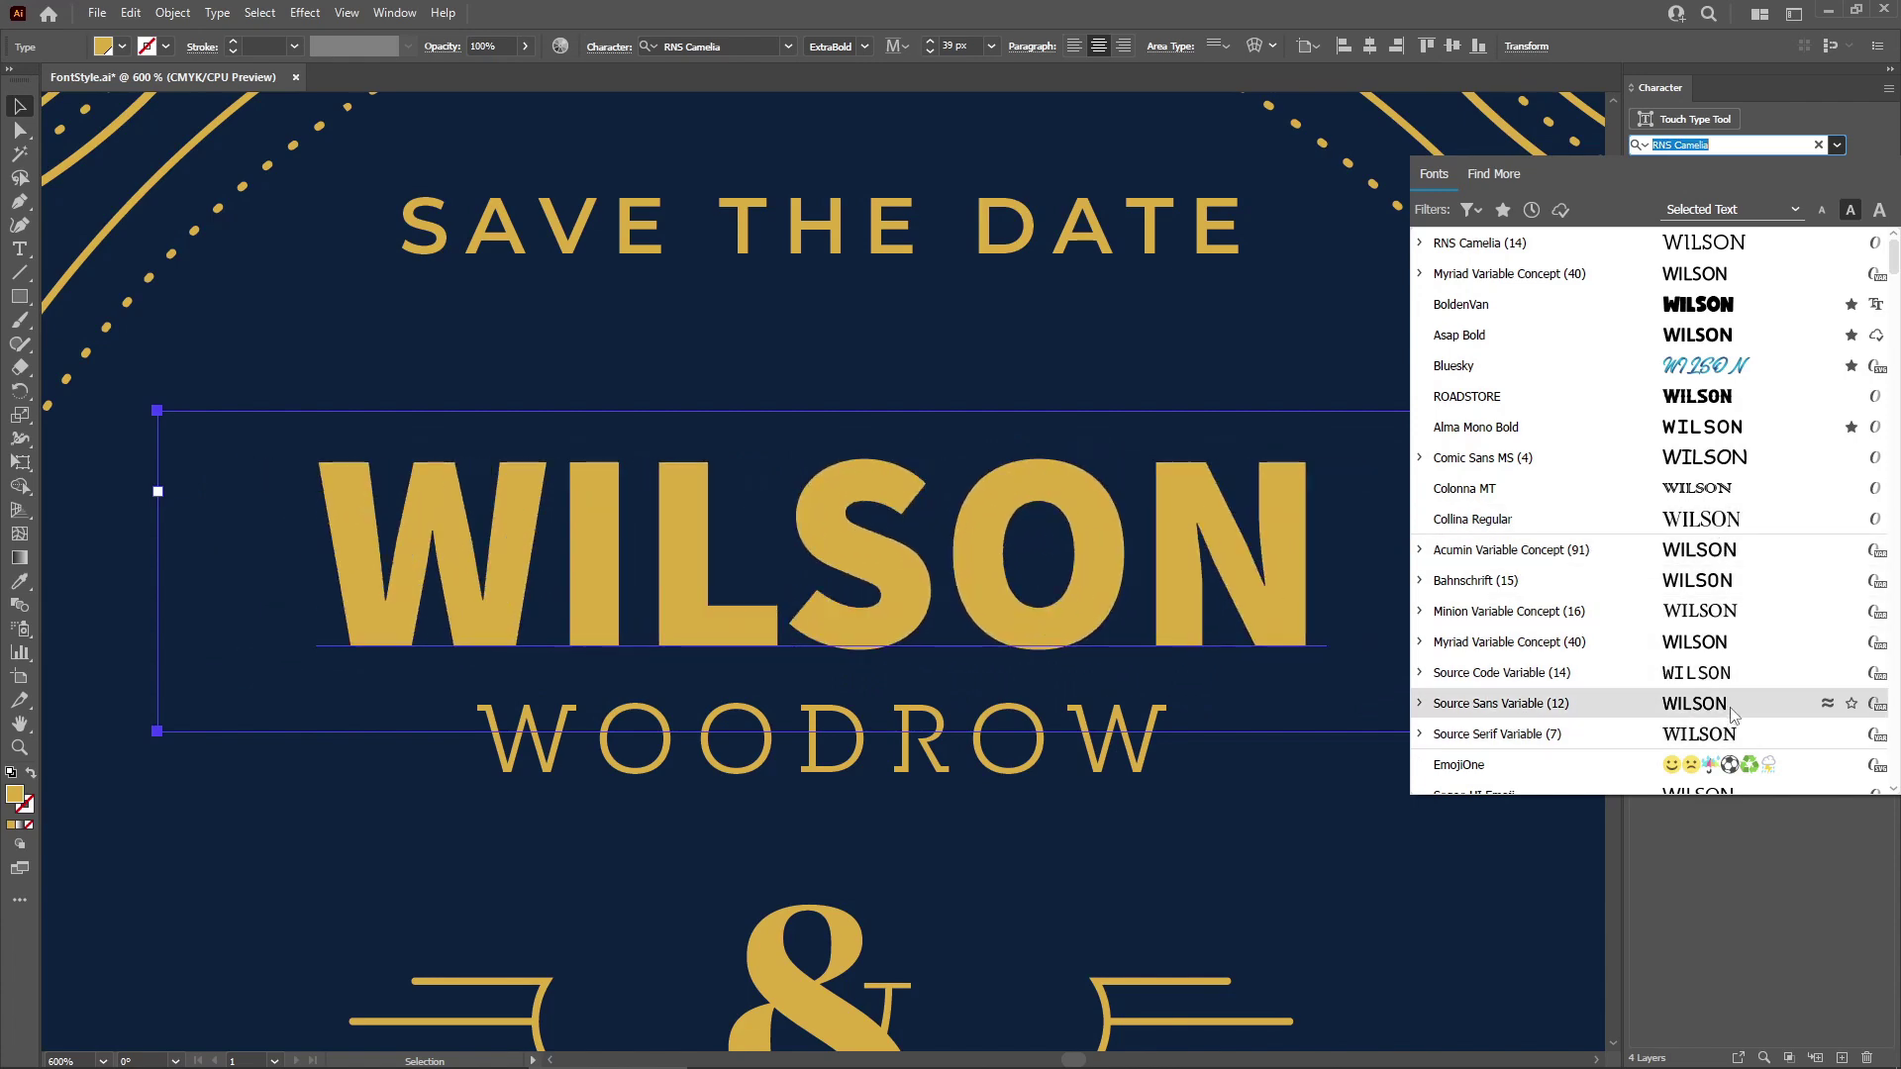
Preview the RNS Camelia styles on WILSON and close the font list keeping ExtraBold.
{"action": "scroll", "coordinate": [1743, 683], "scroll_direction": "down", "scroll_amount": 10}
{"action": "scroll", "coordinate": [1734, 676], "scroll_direction": "down", "scroll_amount": 12}
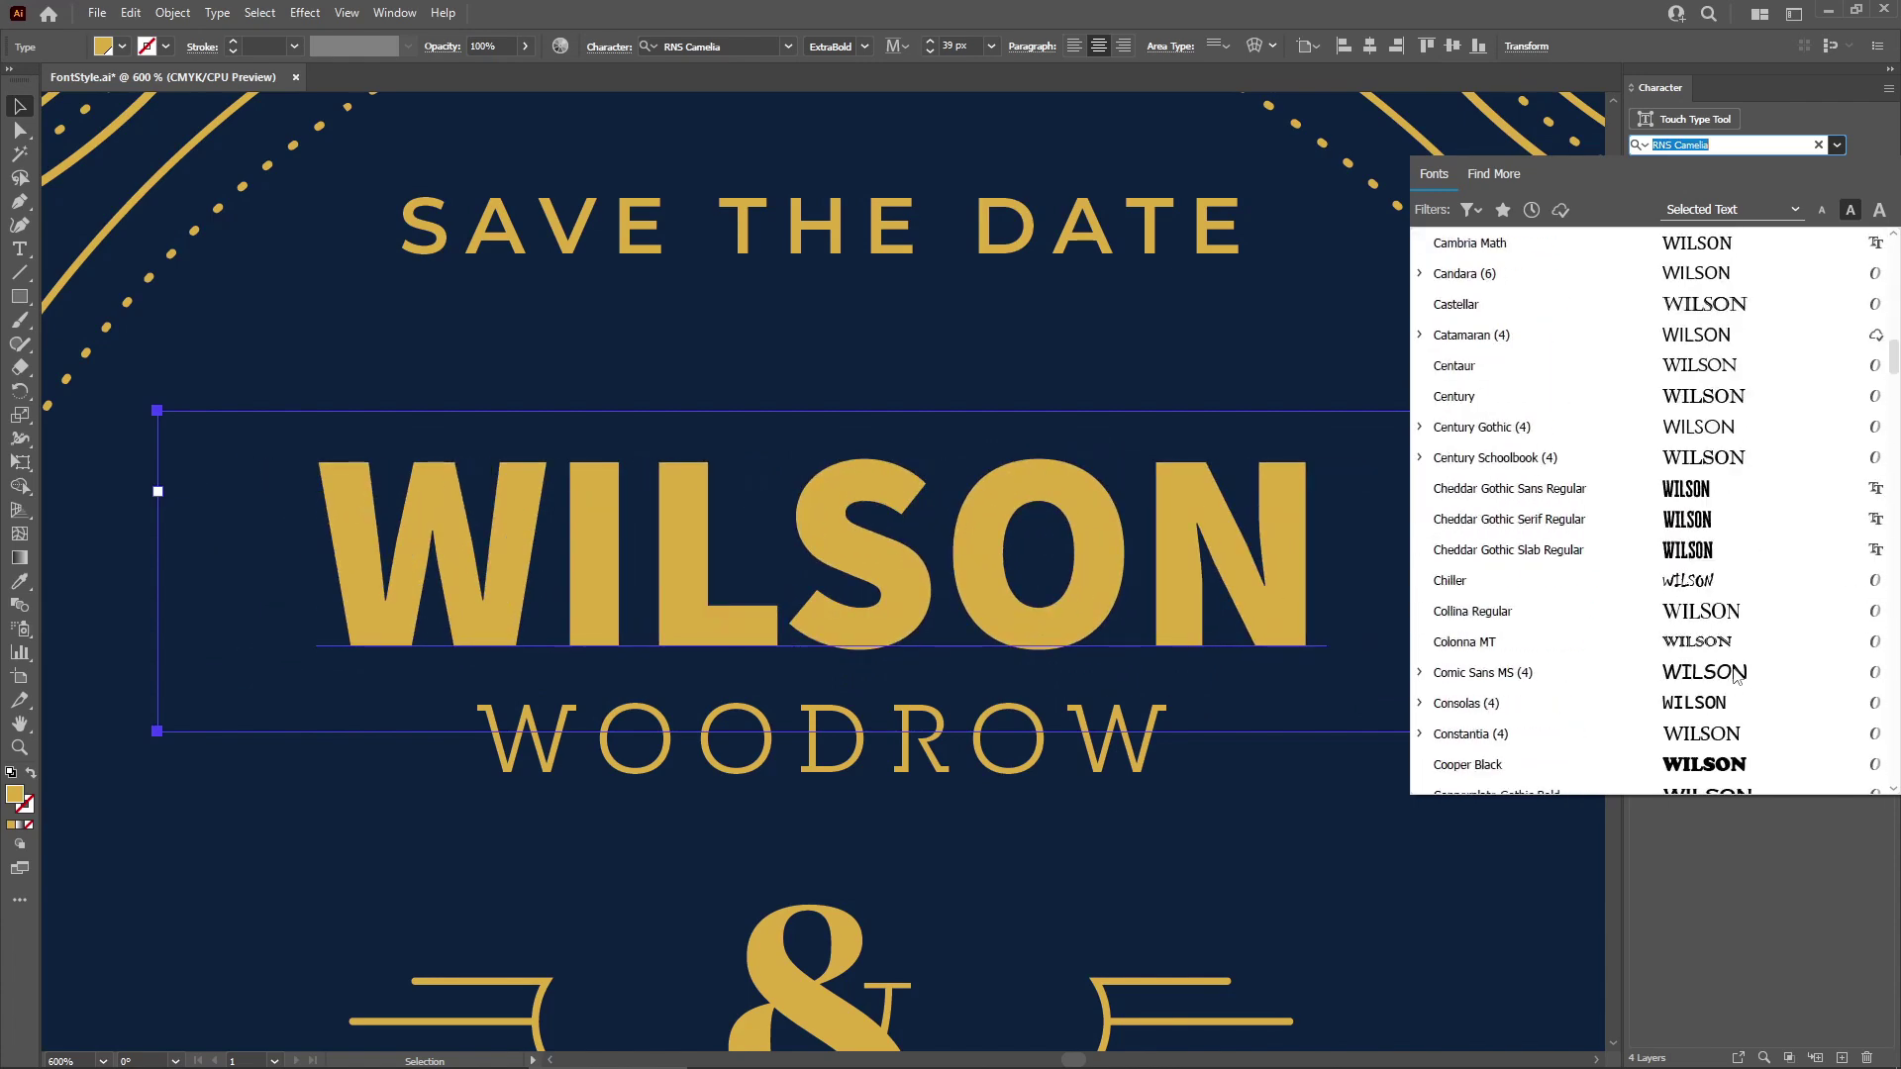
{"action": "scroll", "coordinate": [1735, 676], "scroll_direction": "up", "scroll_amount": 20}
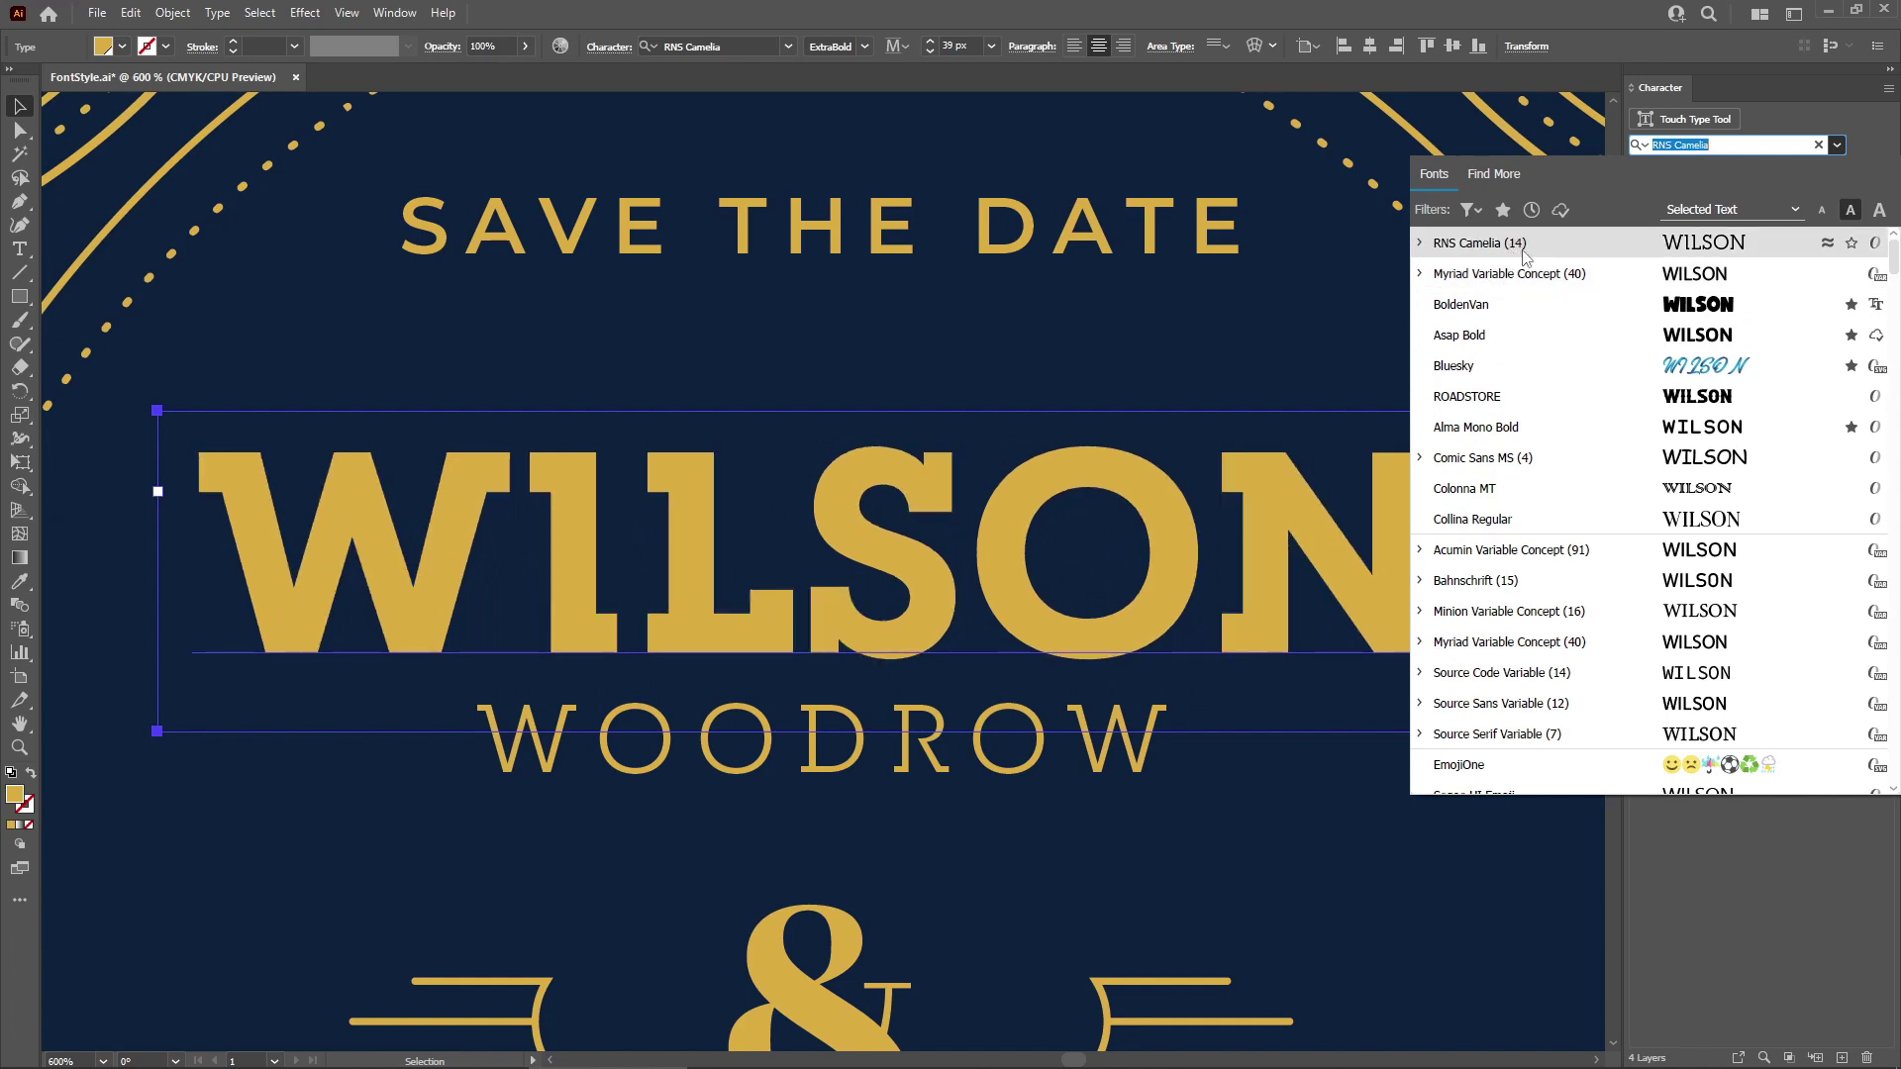
{"action": "left_click", "coordinate": [1421, 243]}
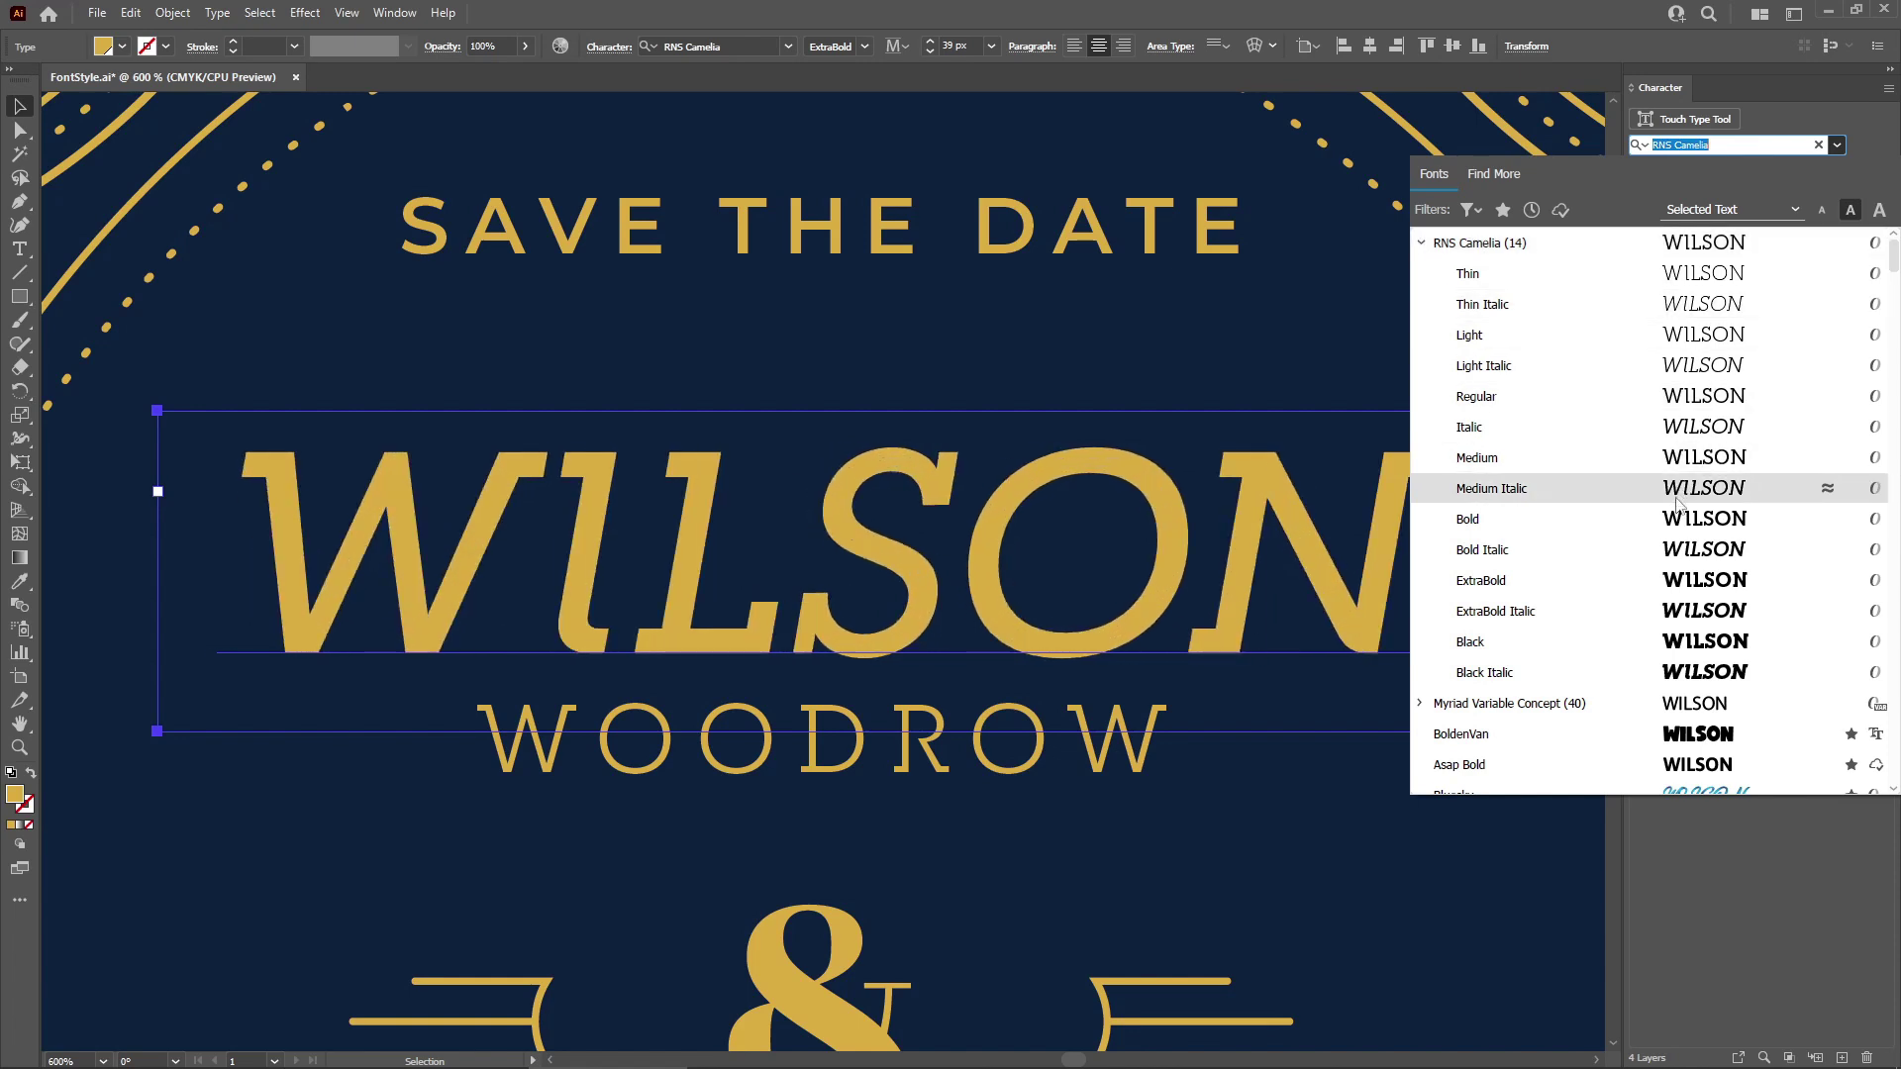
{"action": "left_click", "coordinate": [1515, 580]}
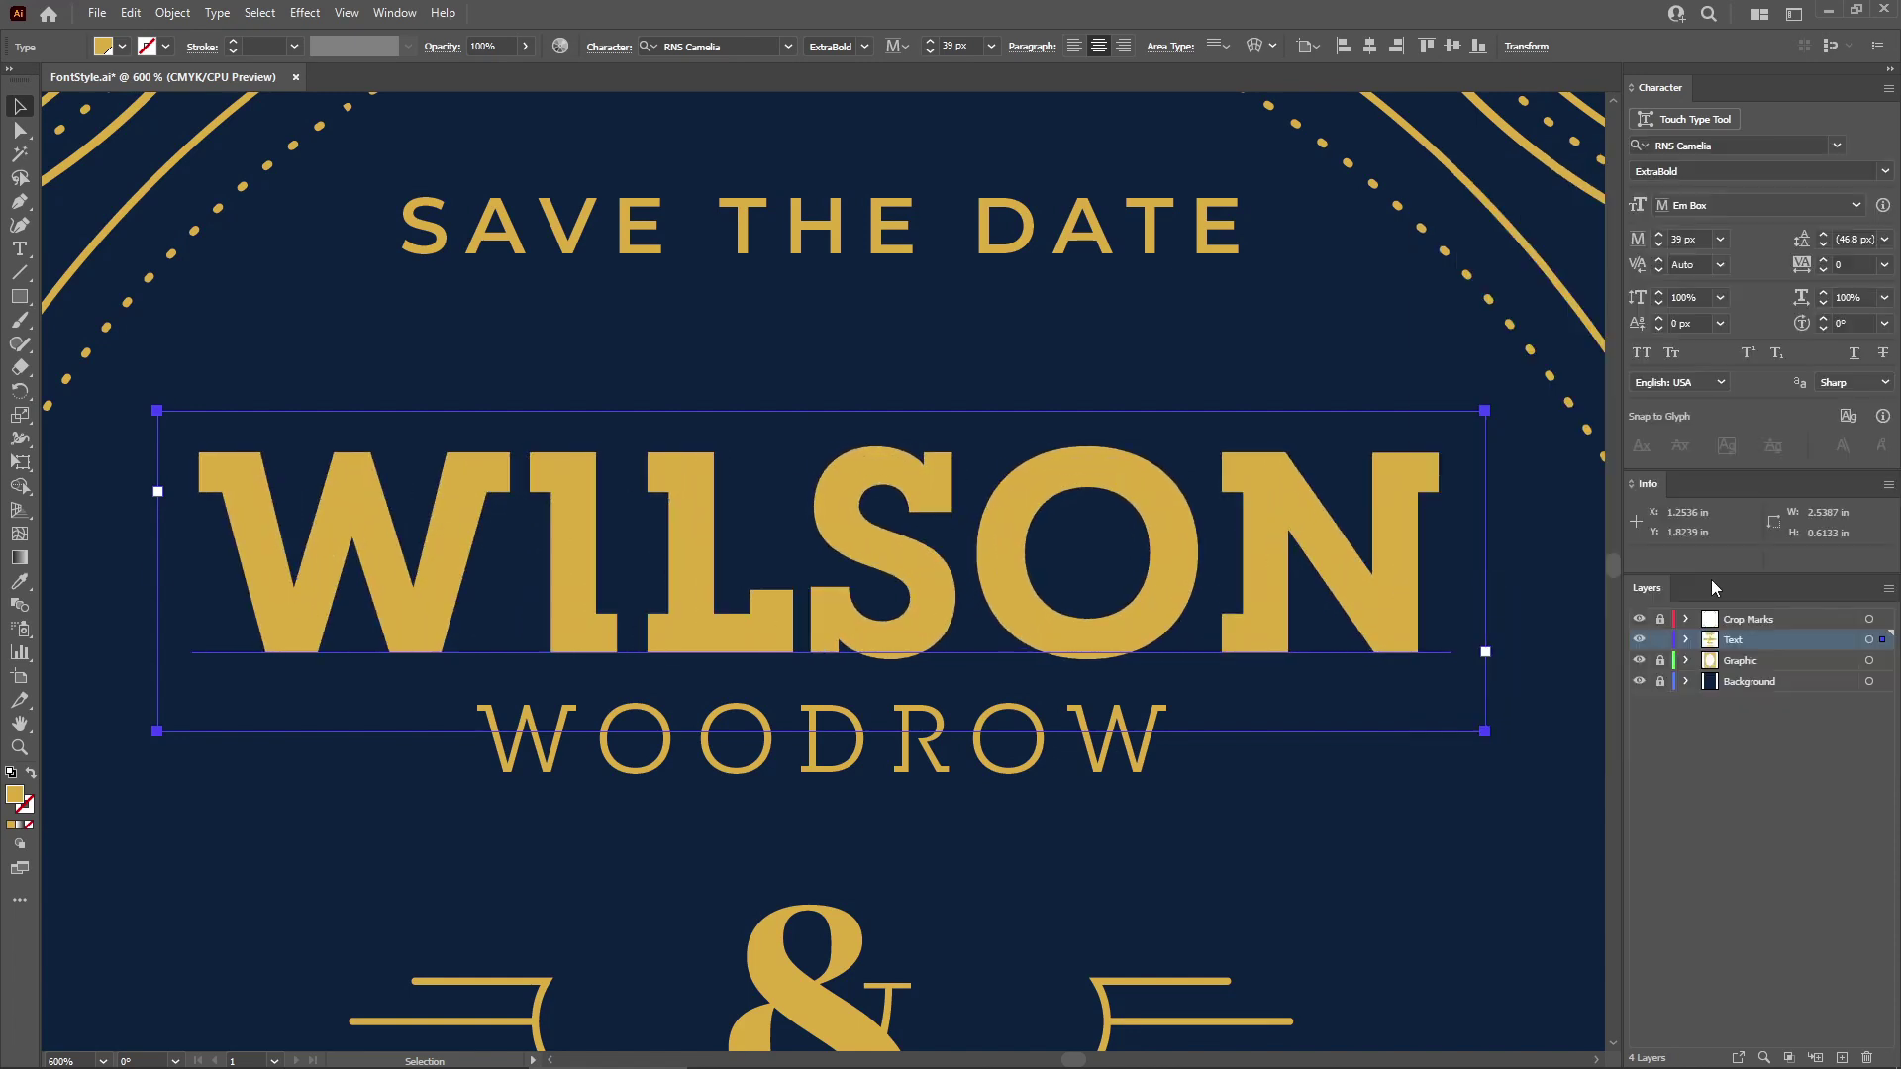
{"action": "left_click", "coordinate": [1887, 89]}
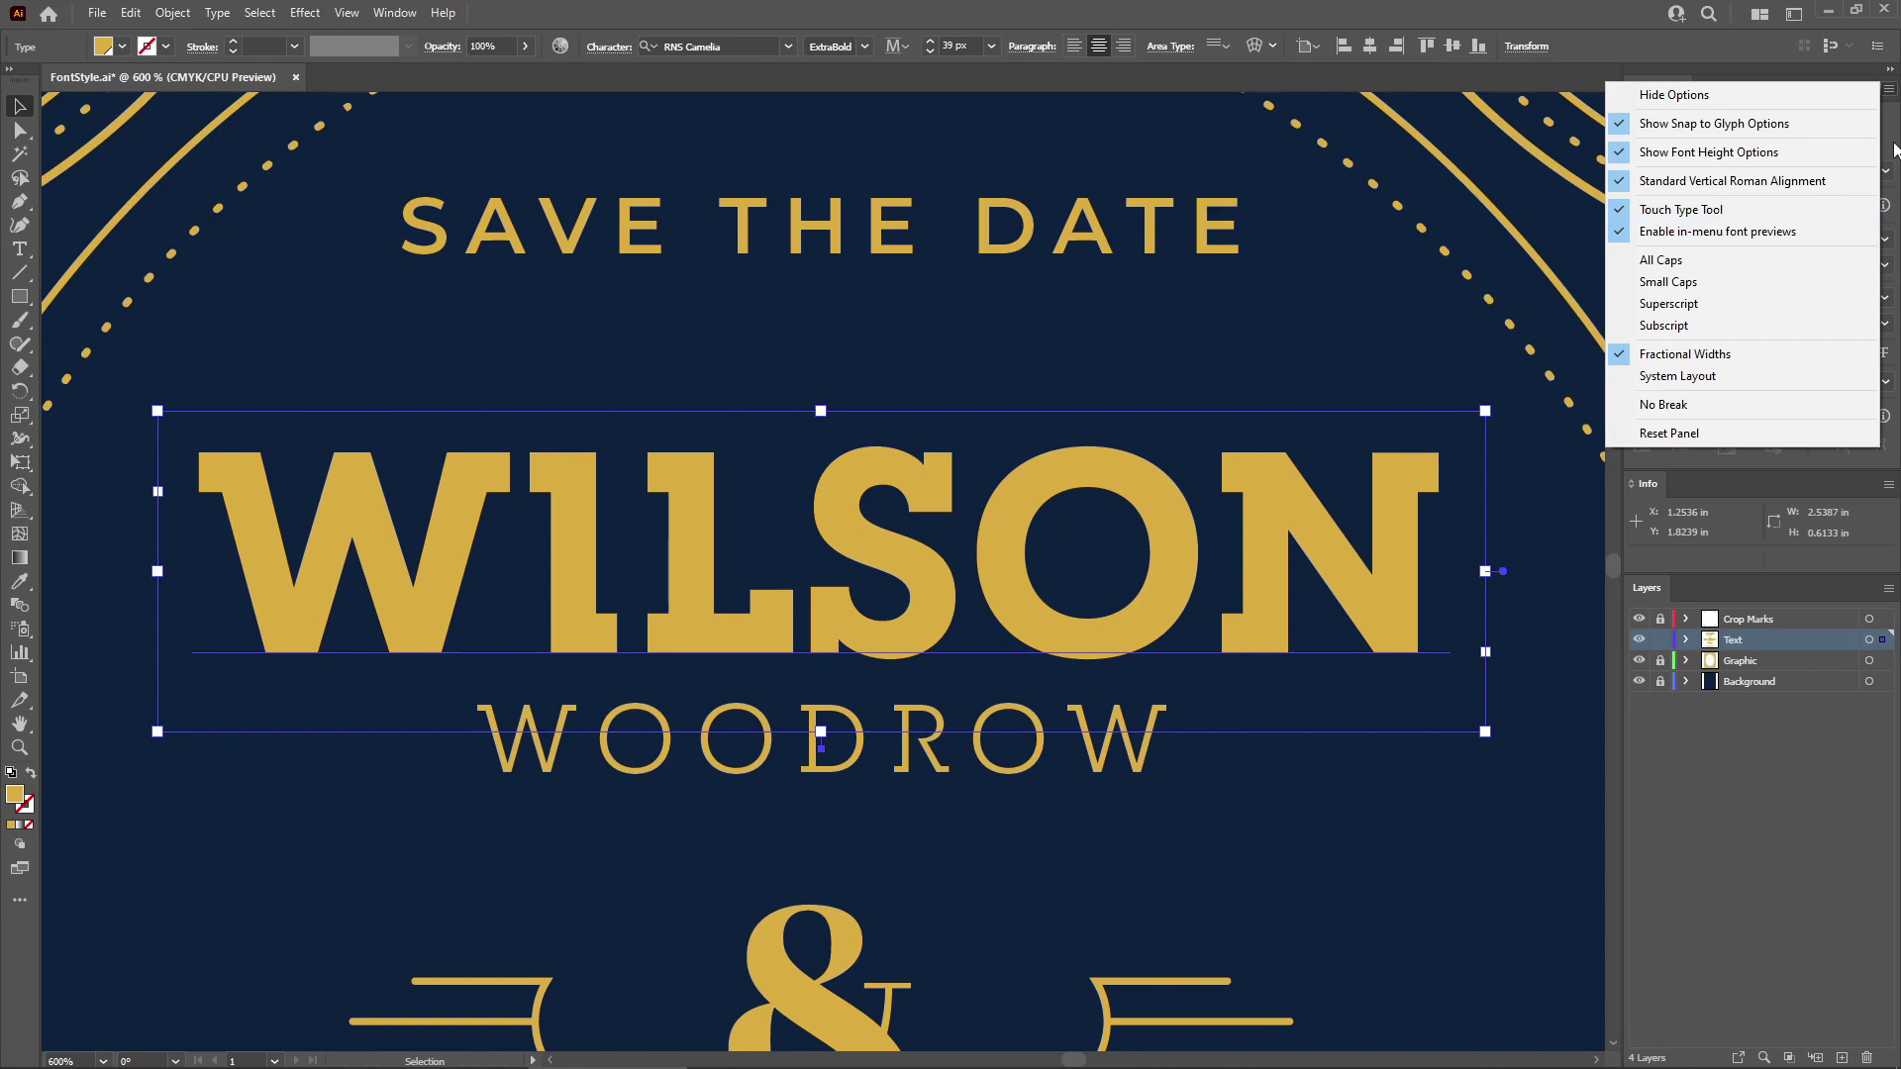
Browse fonts similar to ROADSTORE, then return to the full font list.
{"action": "key", "text": "Escape"}
{"action": "left_click", "coordinate": [1836, 148]}
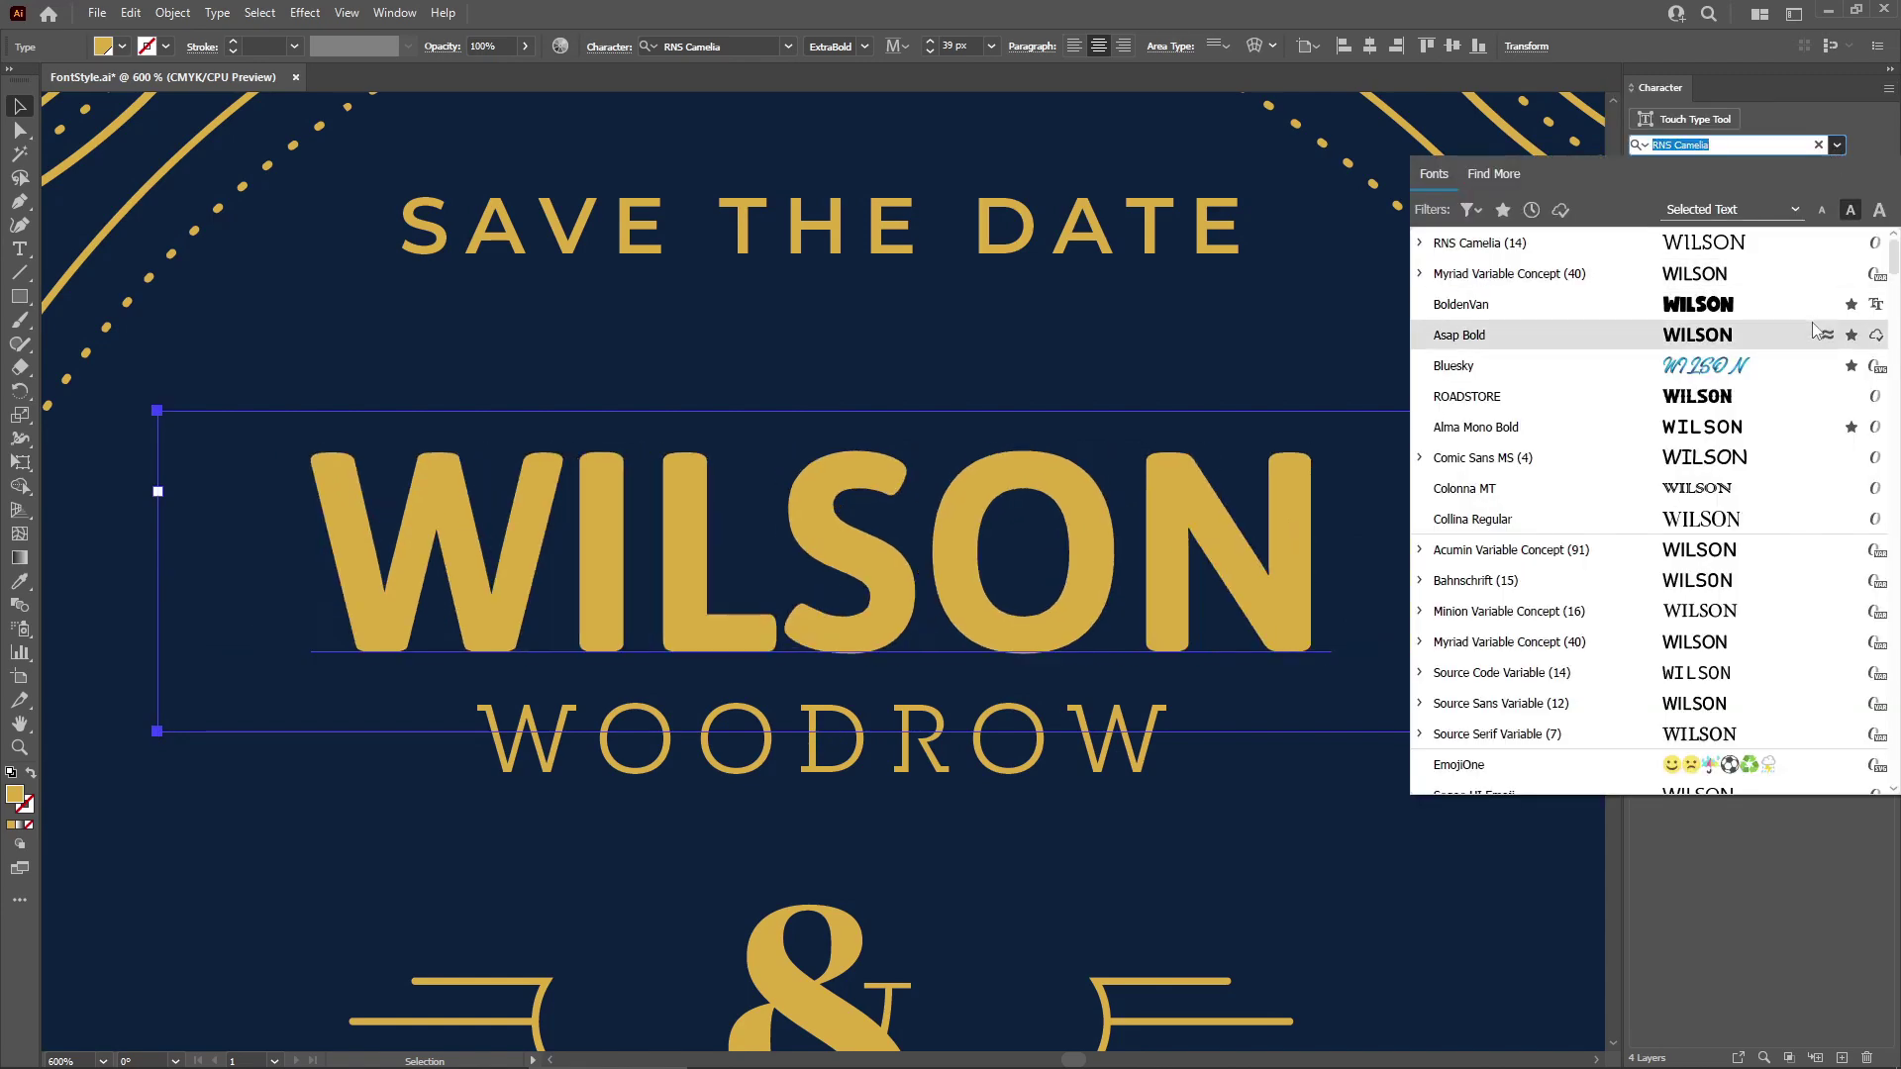
{"action": "left_click", "coordinate": [1827, 397]}
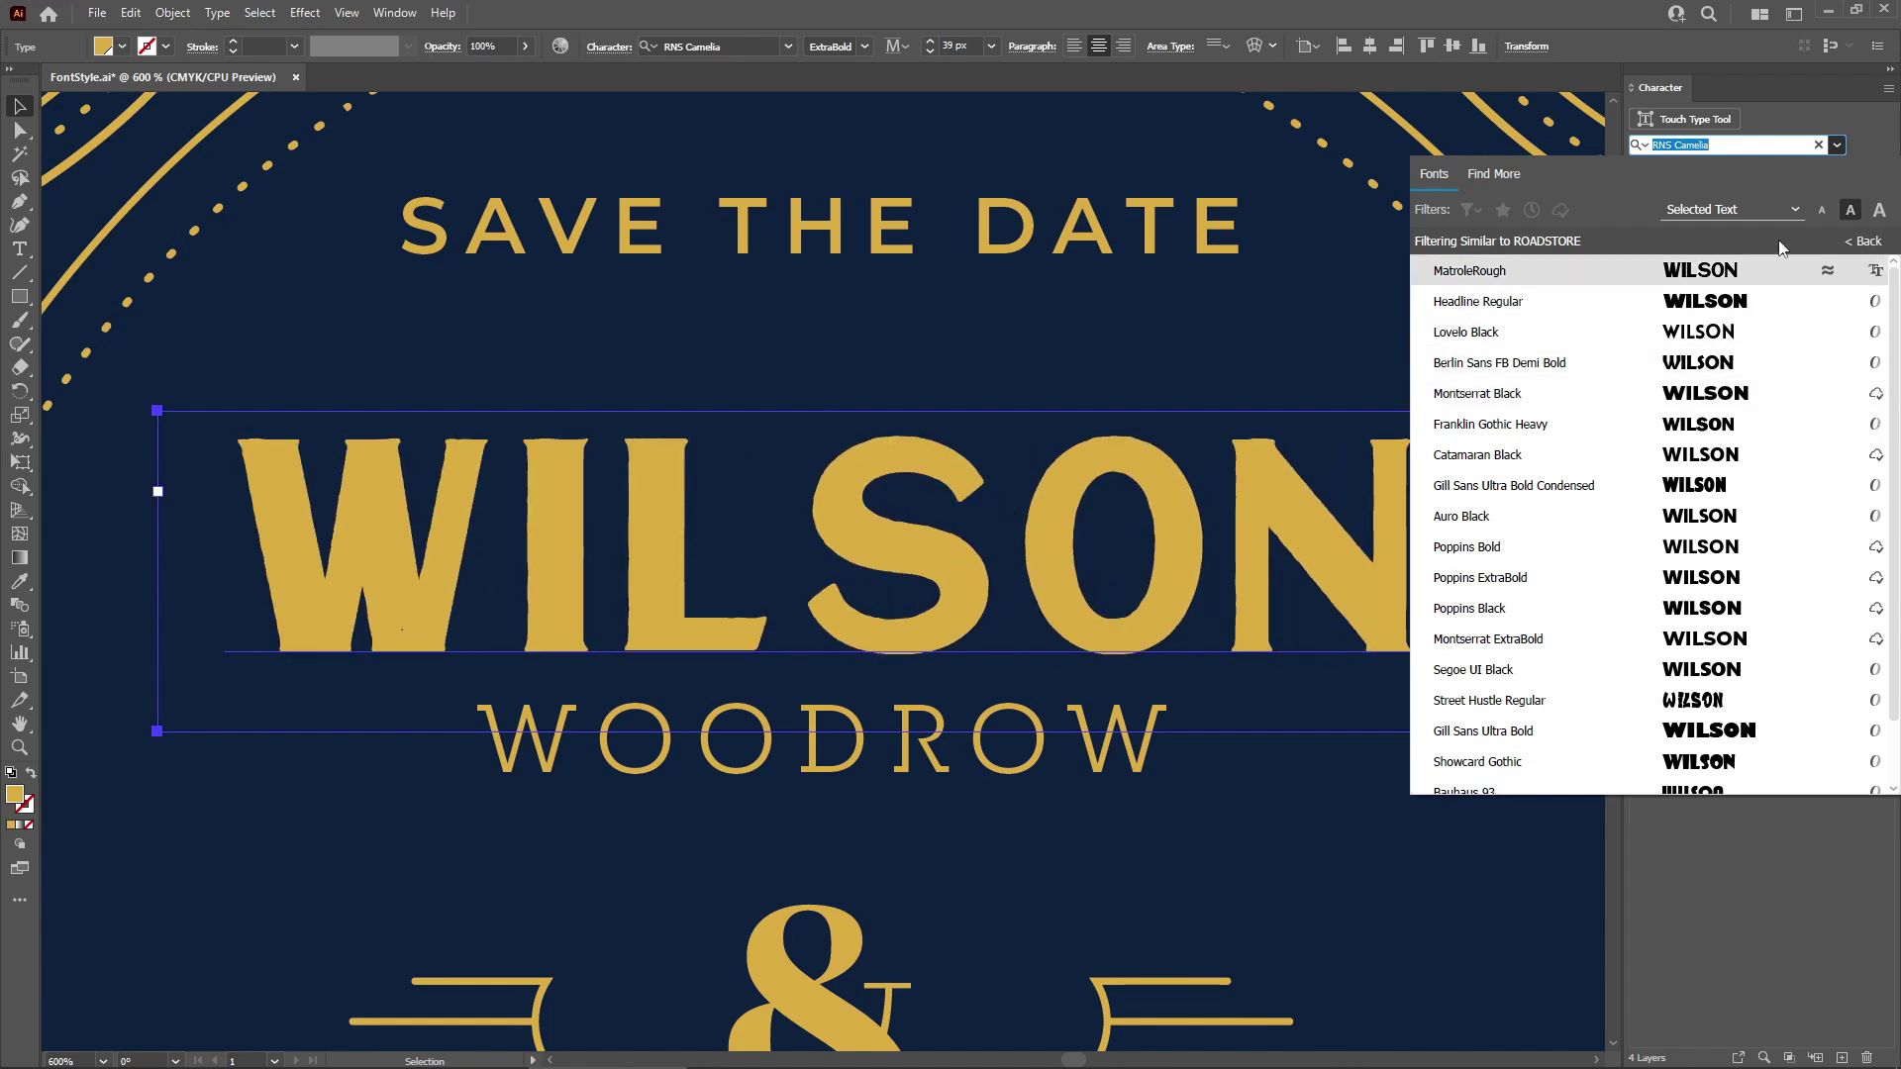
{"action": "left_click", "coordinate": [1861, 241]}
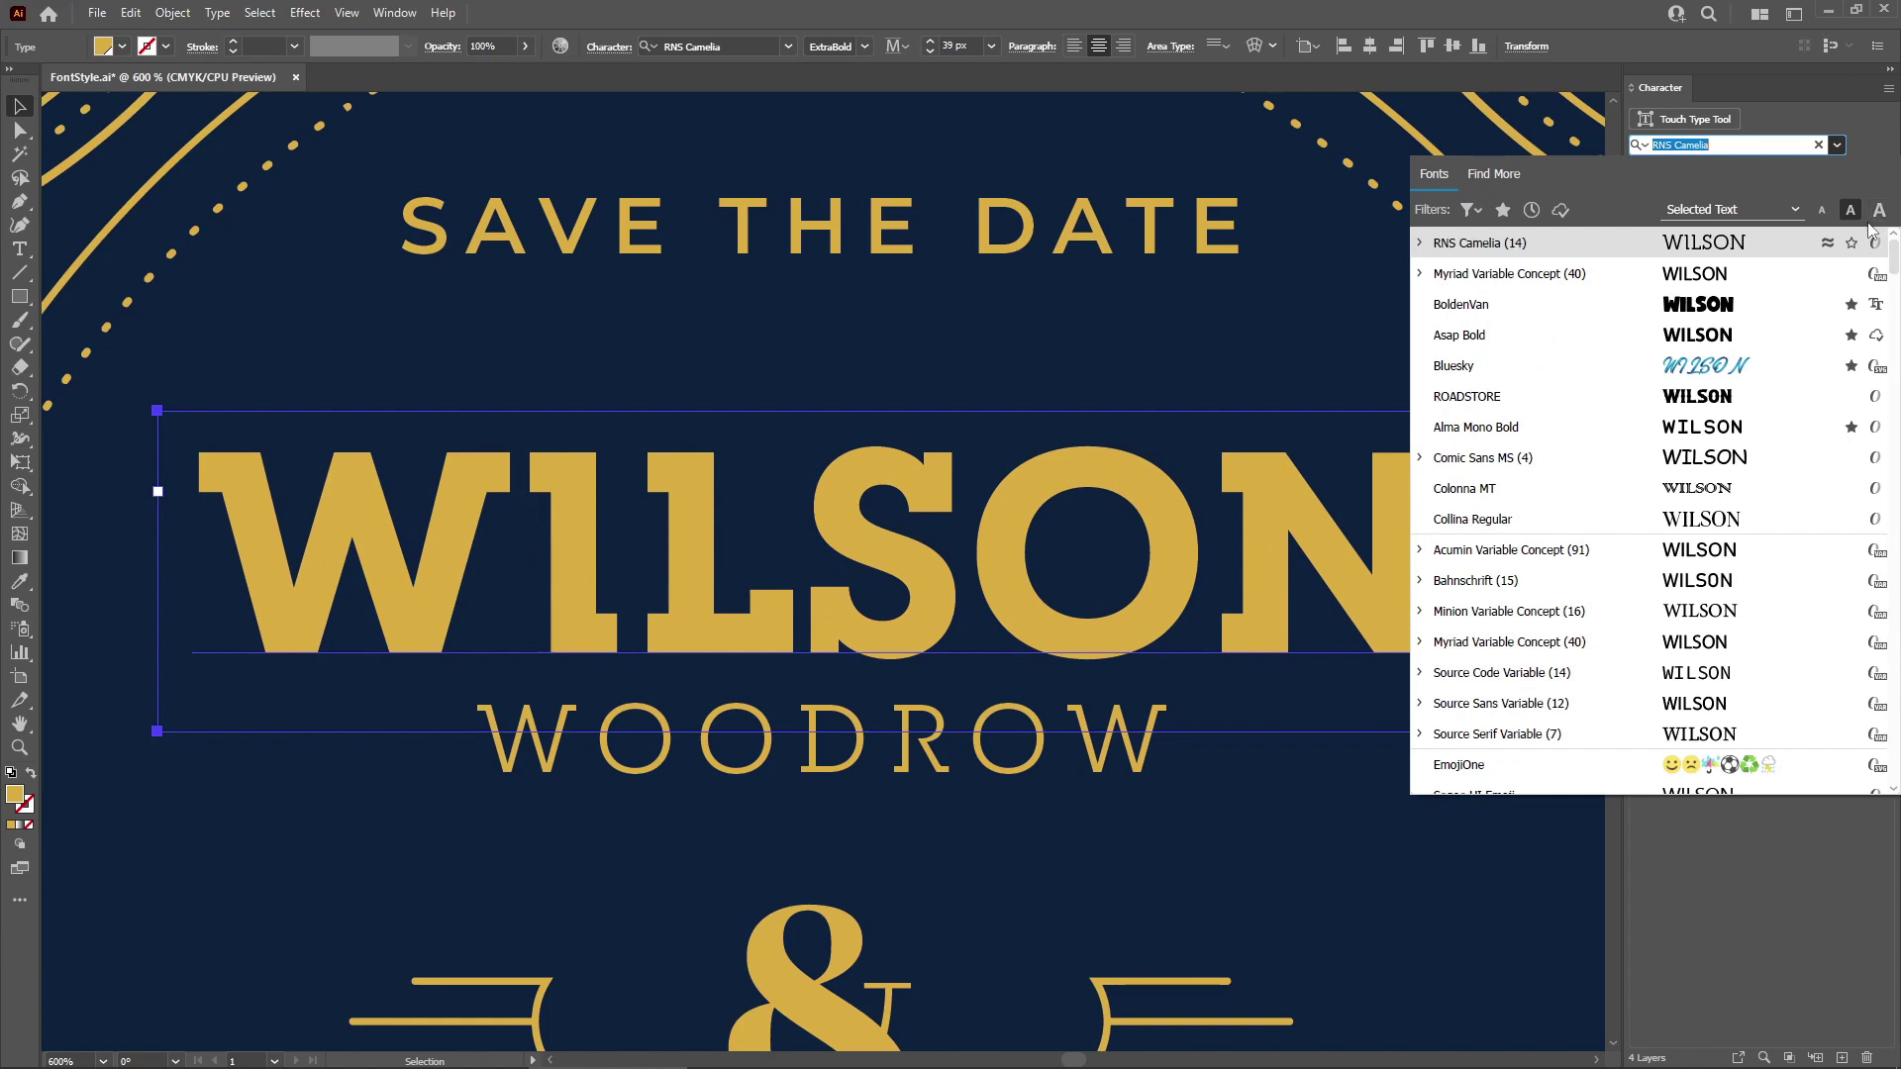
Mark ROADSTORE as a favourite font and unfavourite Alma Mono Bold.
{"action": "left_click", "coordinate": [1851, 427]}
{"action": "left_click", "coordinate": [1851, 397]}
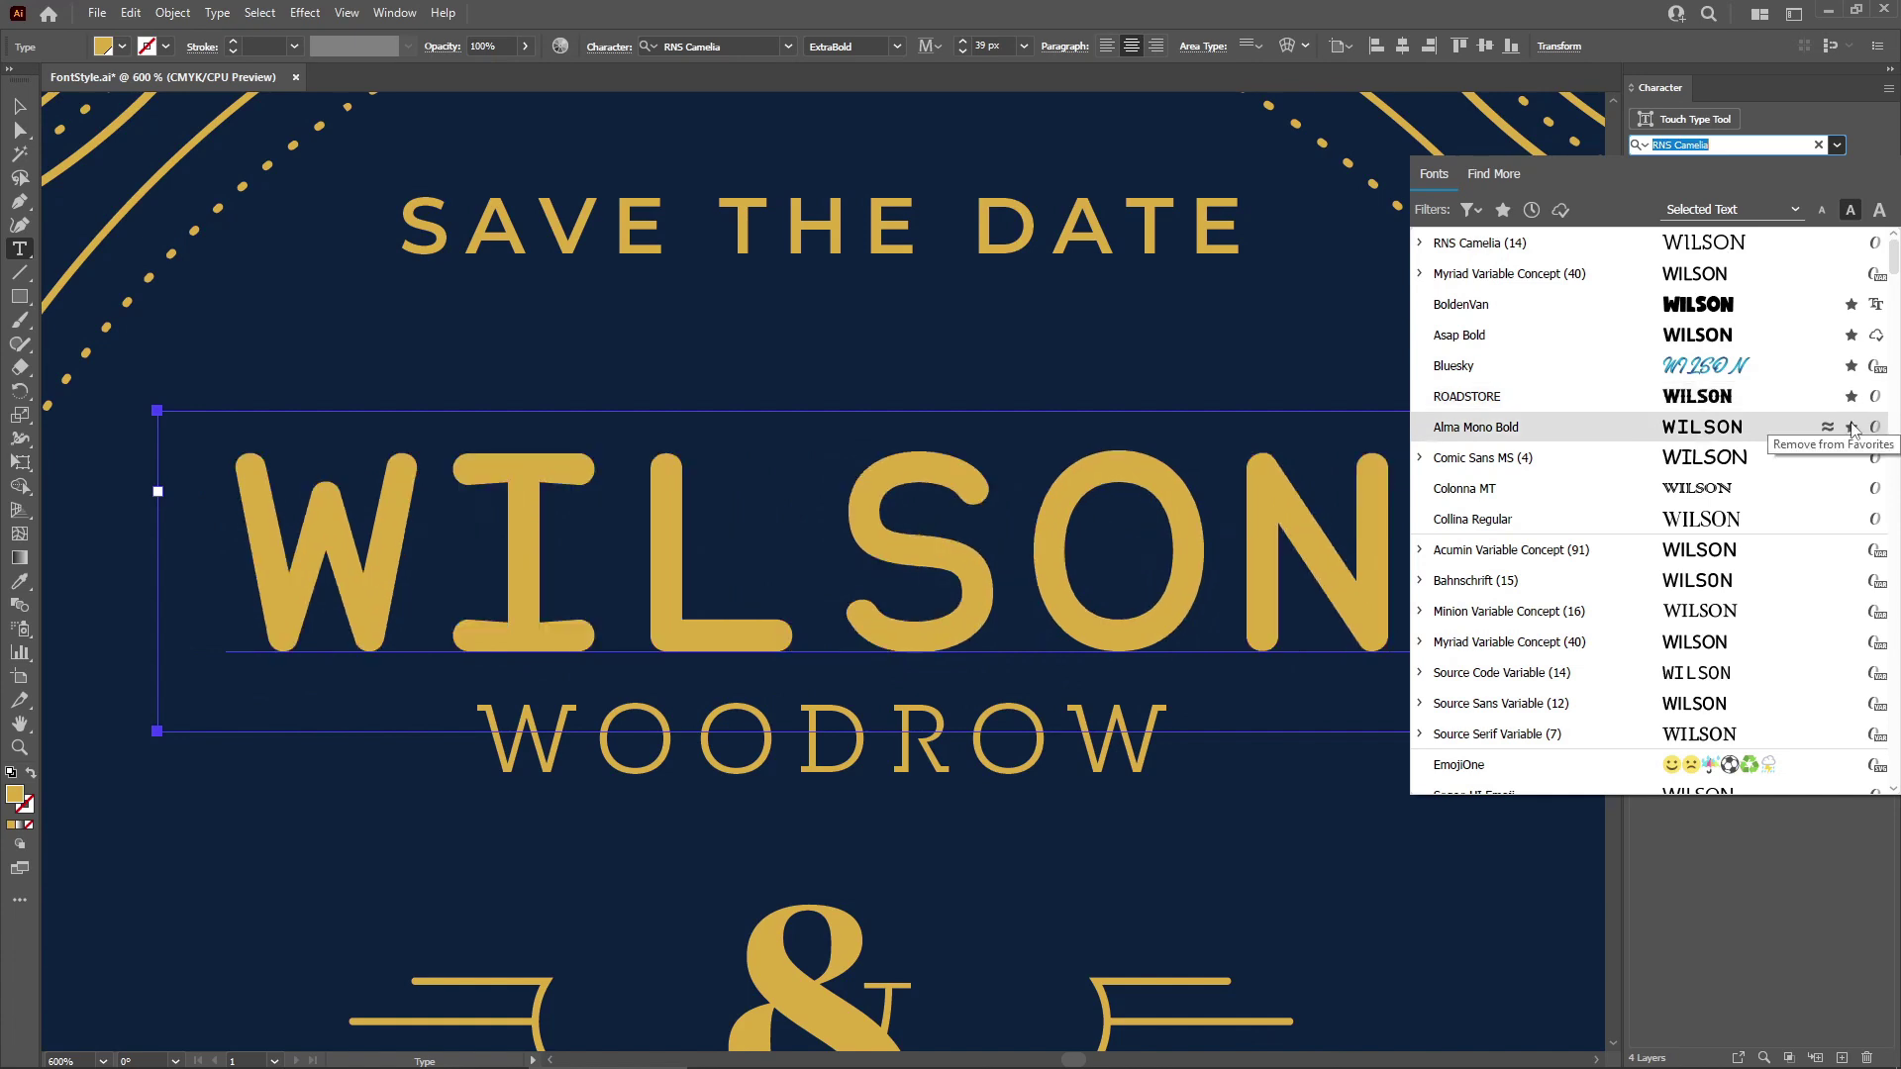
{"action": "left_click", "coordinate": [1851, 428]}
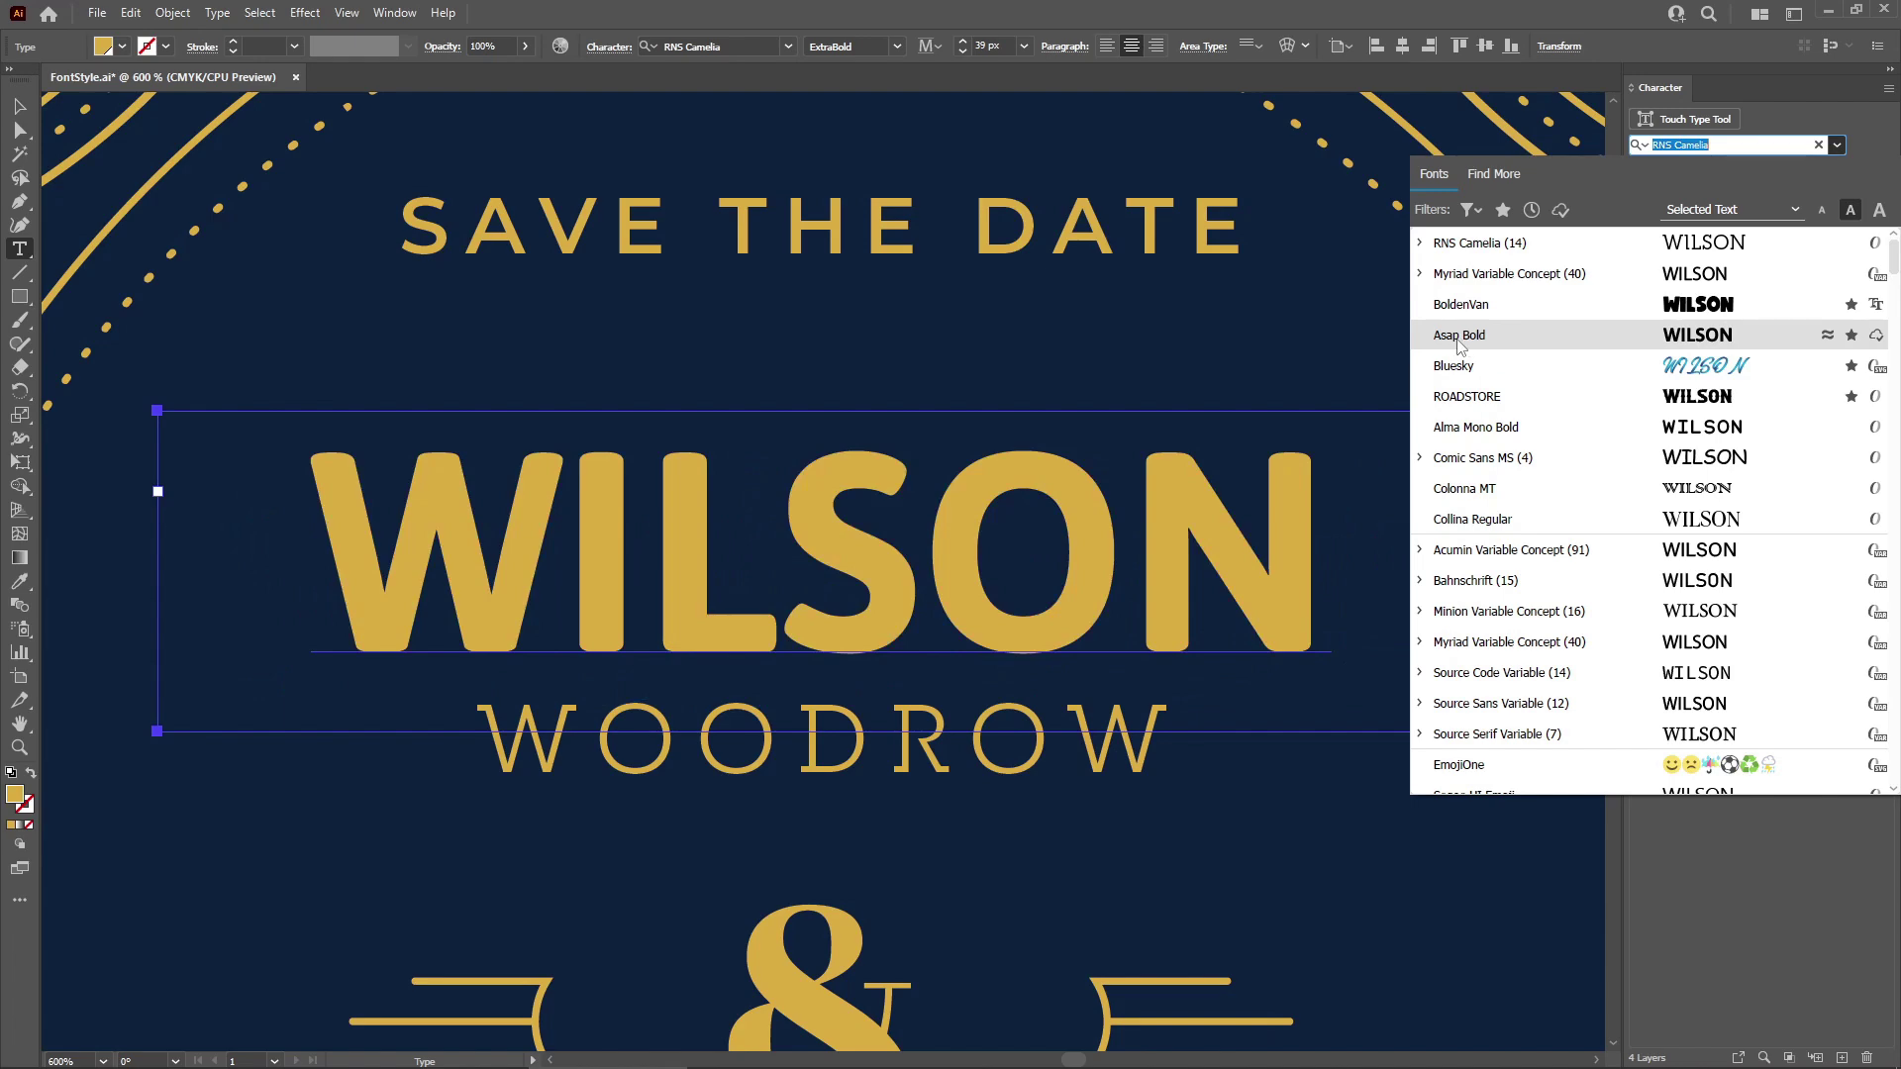
Browse the Find More Adobe Fonts catalogue, previewing Adorn typefaces, then return to installed fonts.
{"action": "left_click", "coordinate": [1494, 175]}
{"action": "scroll", "coordinate": [1784, 525], "scroll_direction": "down", "scroll_amount": 5}
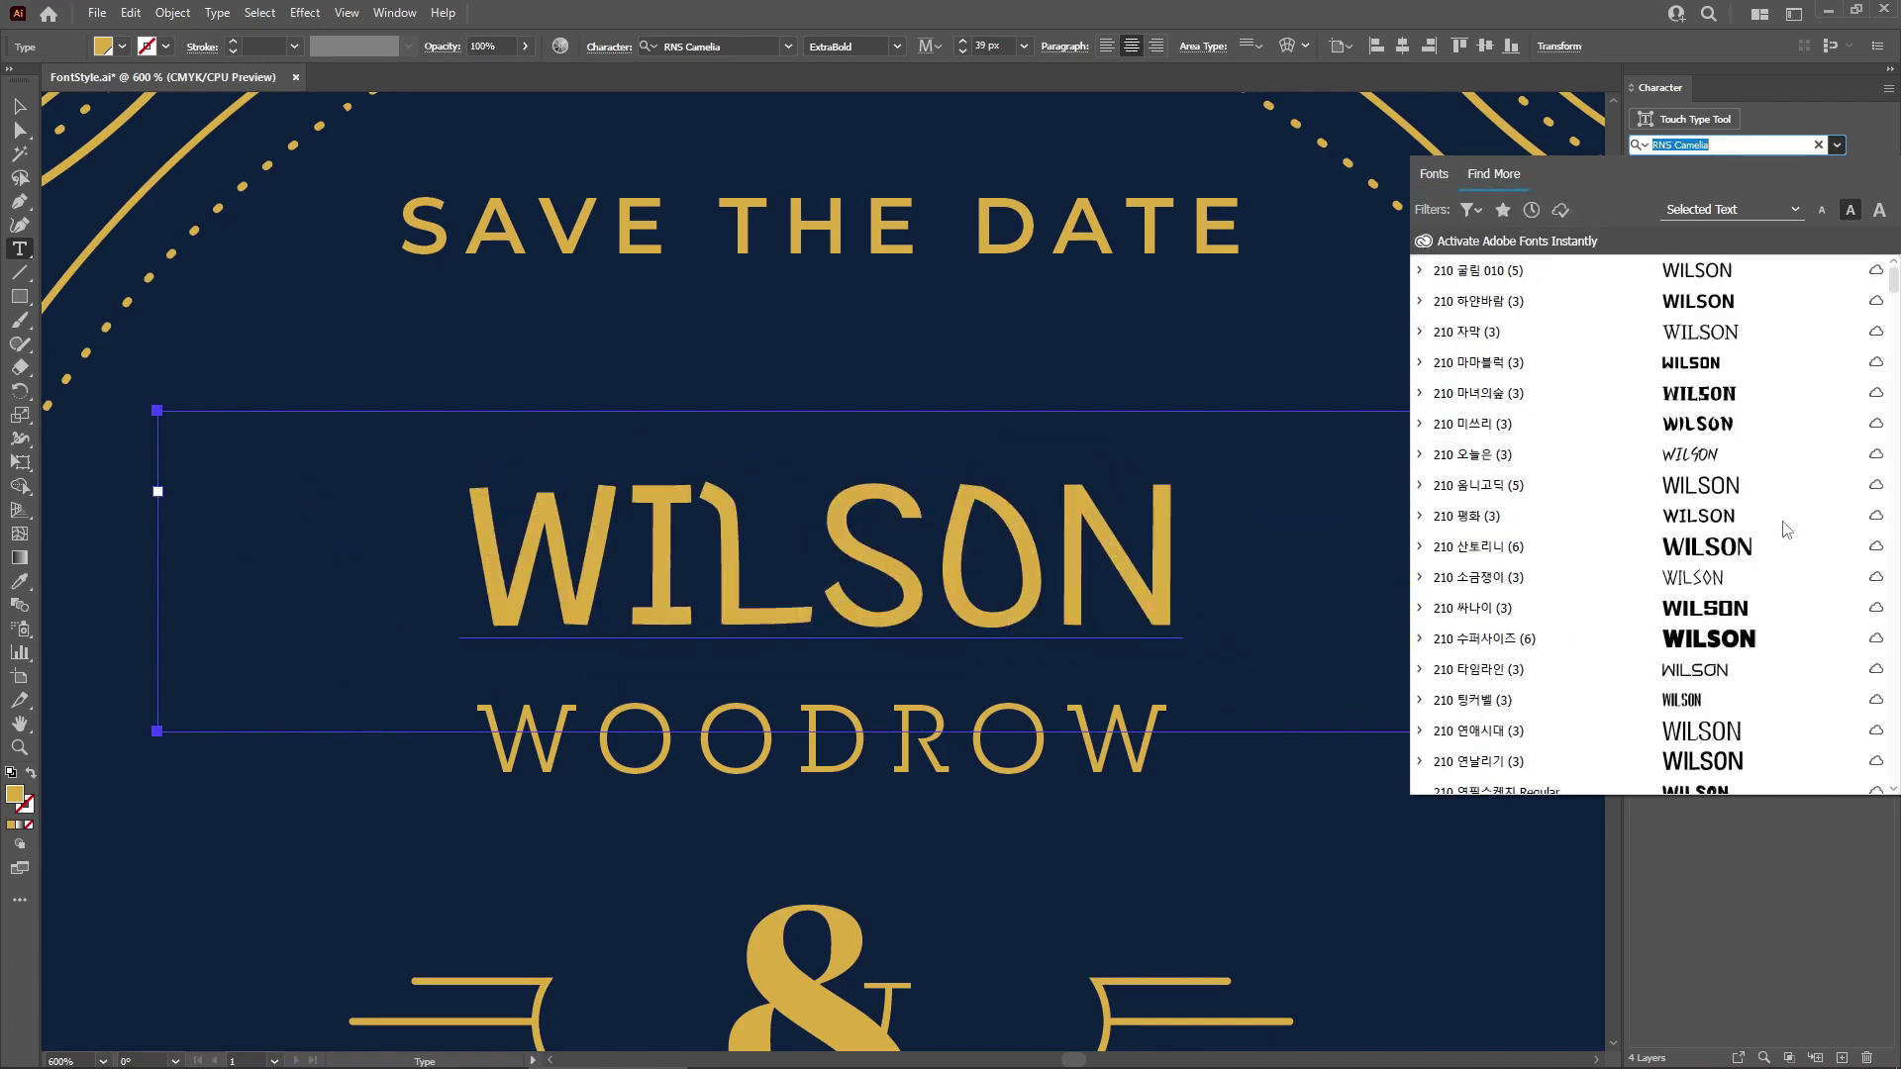
{"action": "scroll", "coordinate": [1785, 530], "scroll_direction": "down", "scroll_amount": 20}
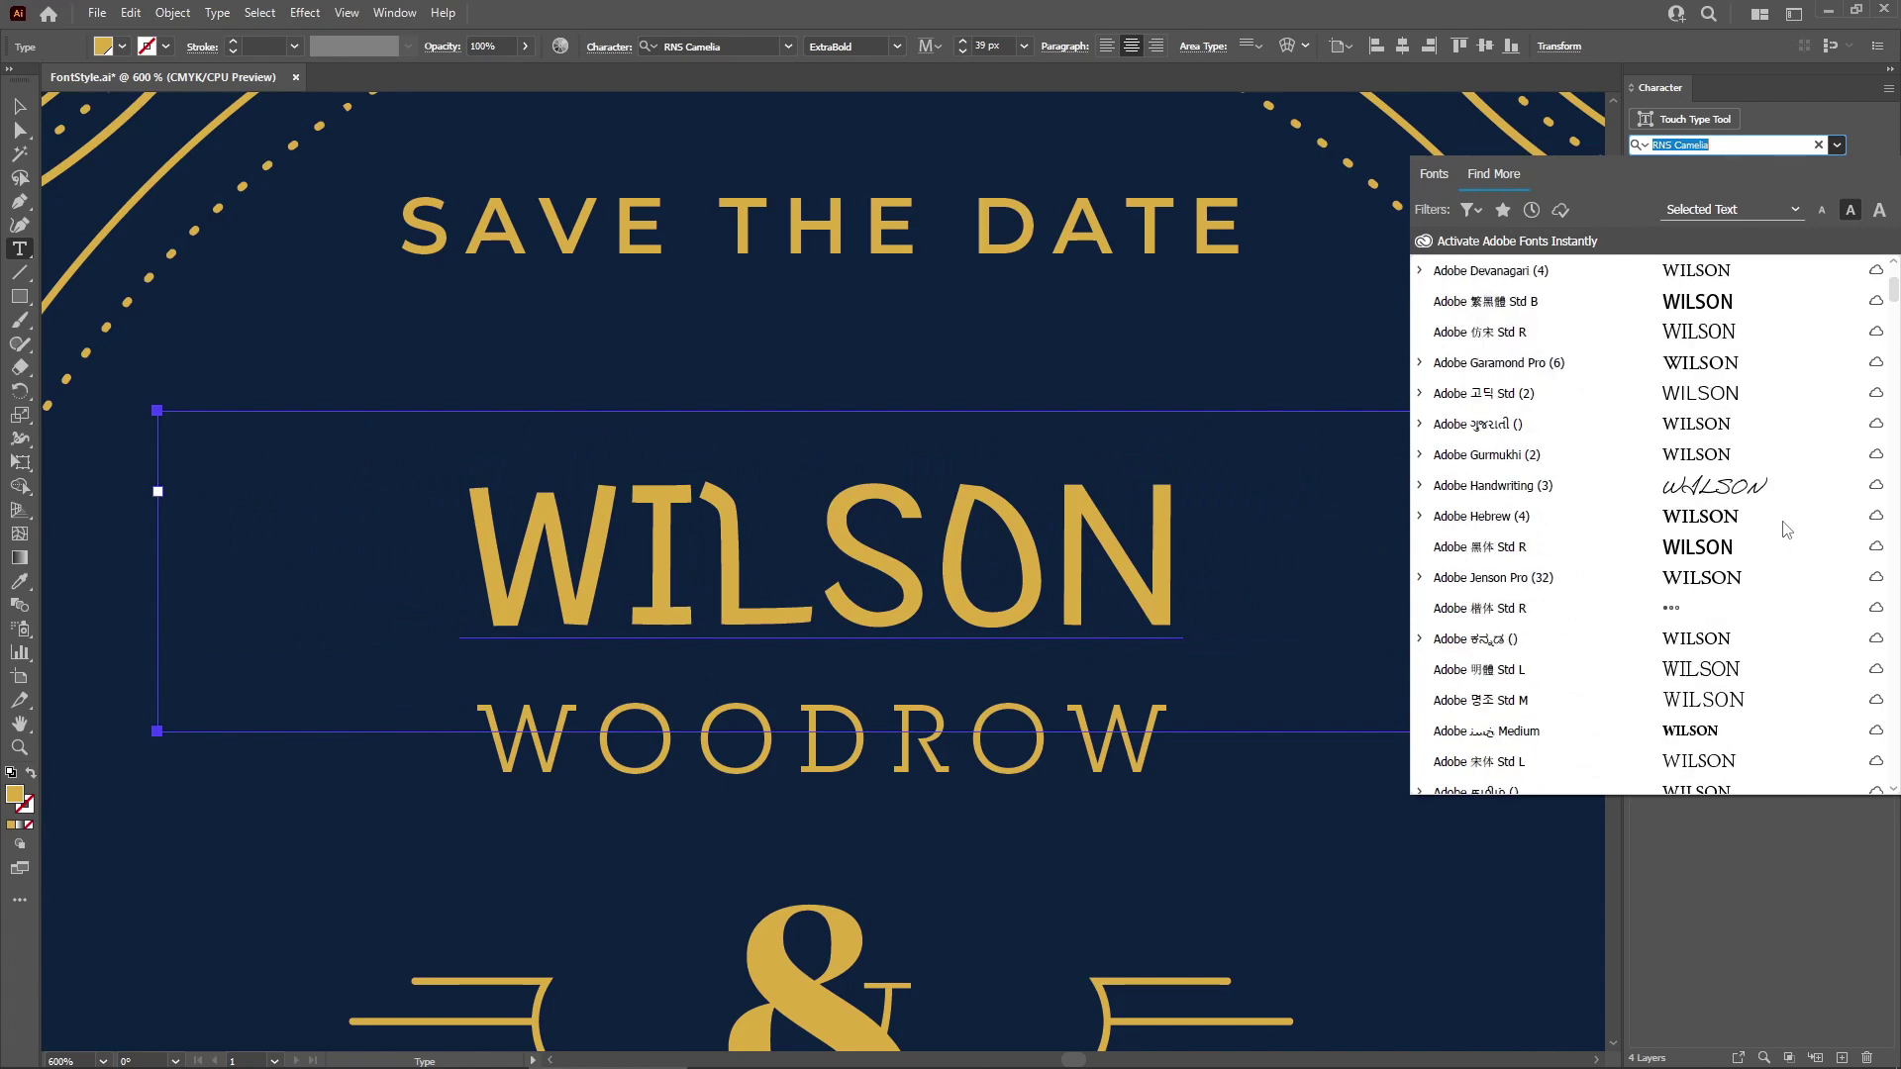
{"action": "scroll", "coordinate": [1792, 545], "scroll_direction": "down", "scroll_amount": 5}
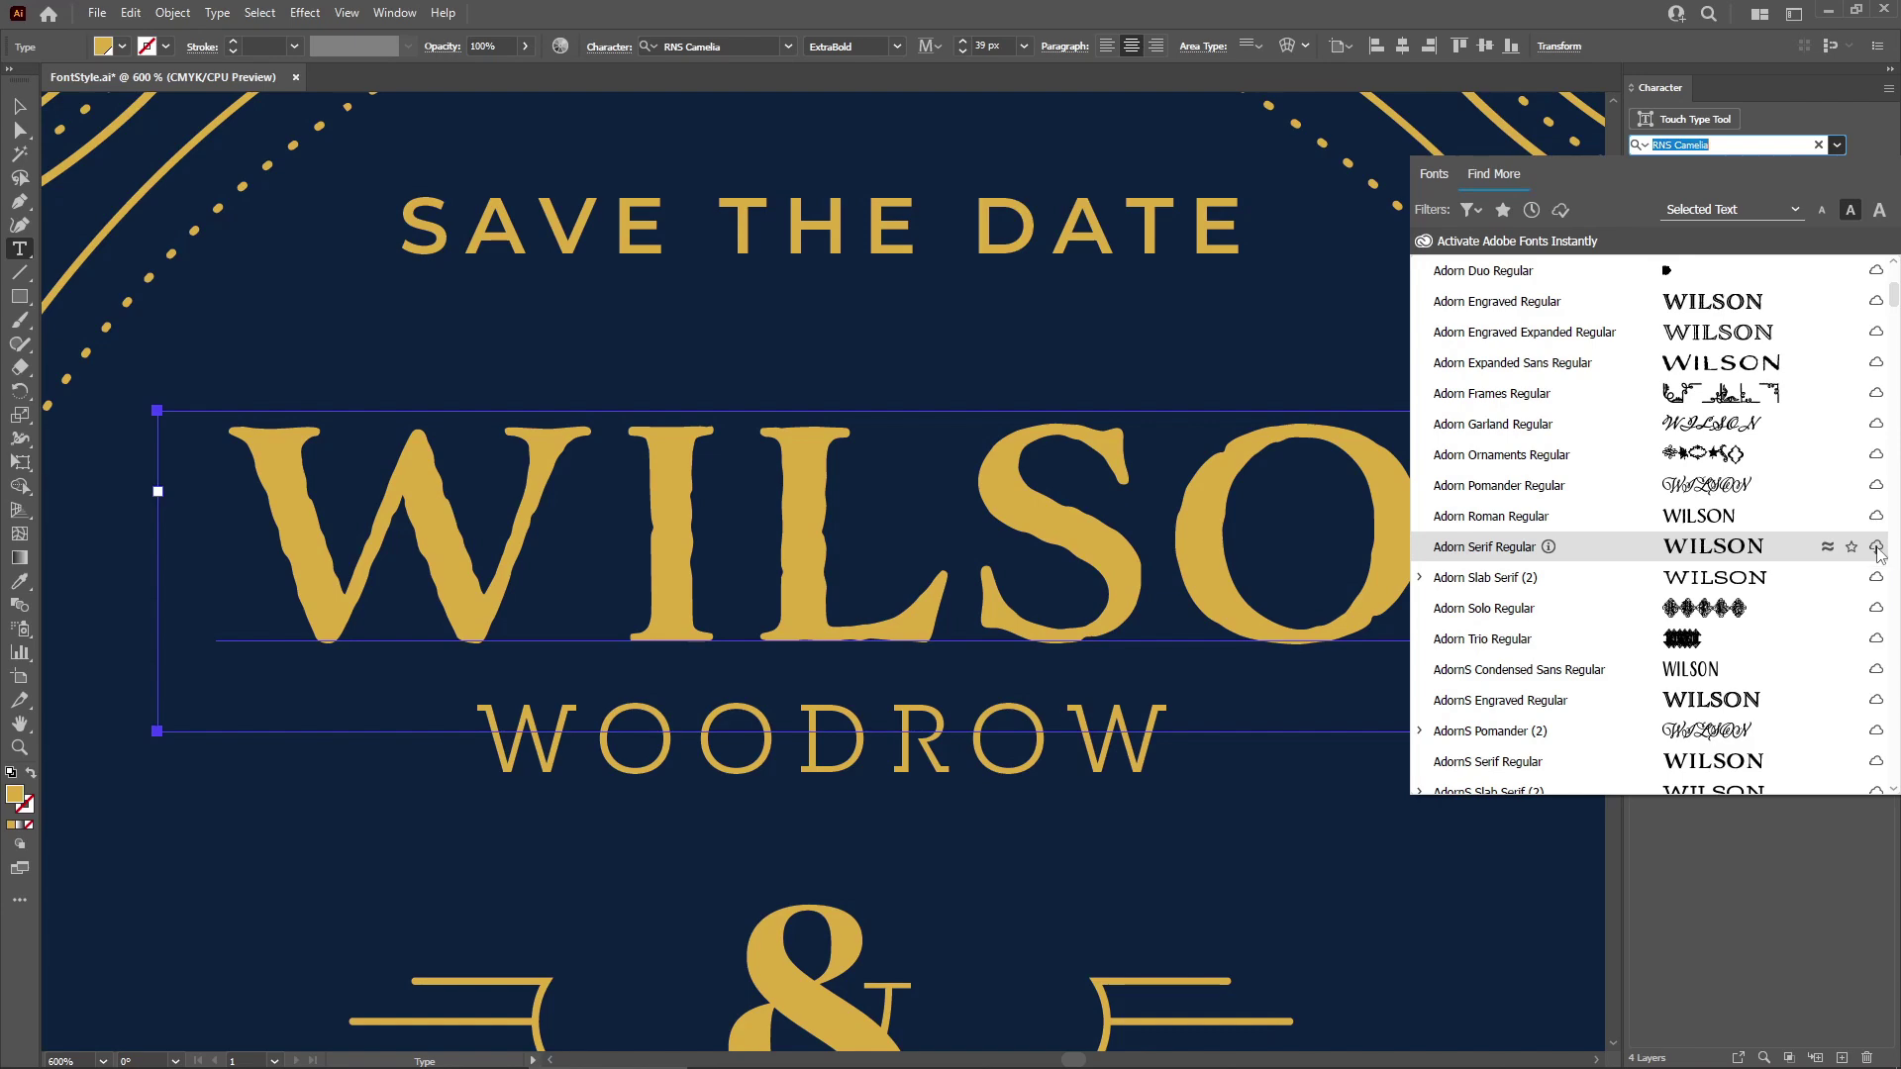
{"action": "left_click", "coordinate": [1437, 176]}
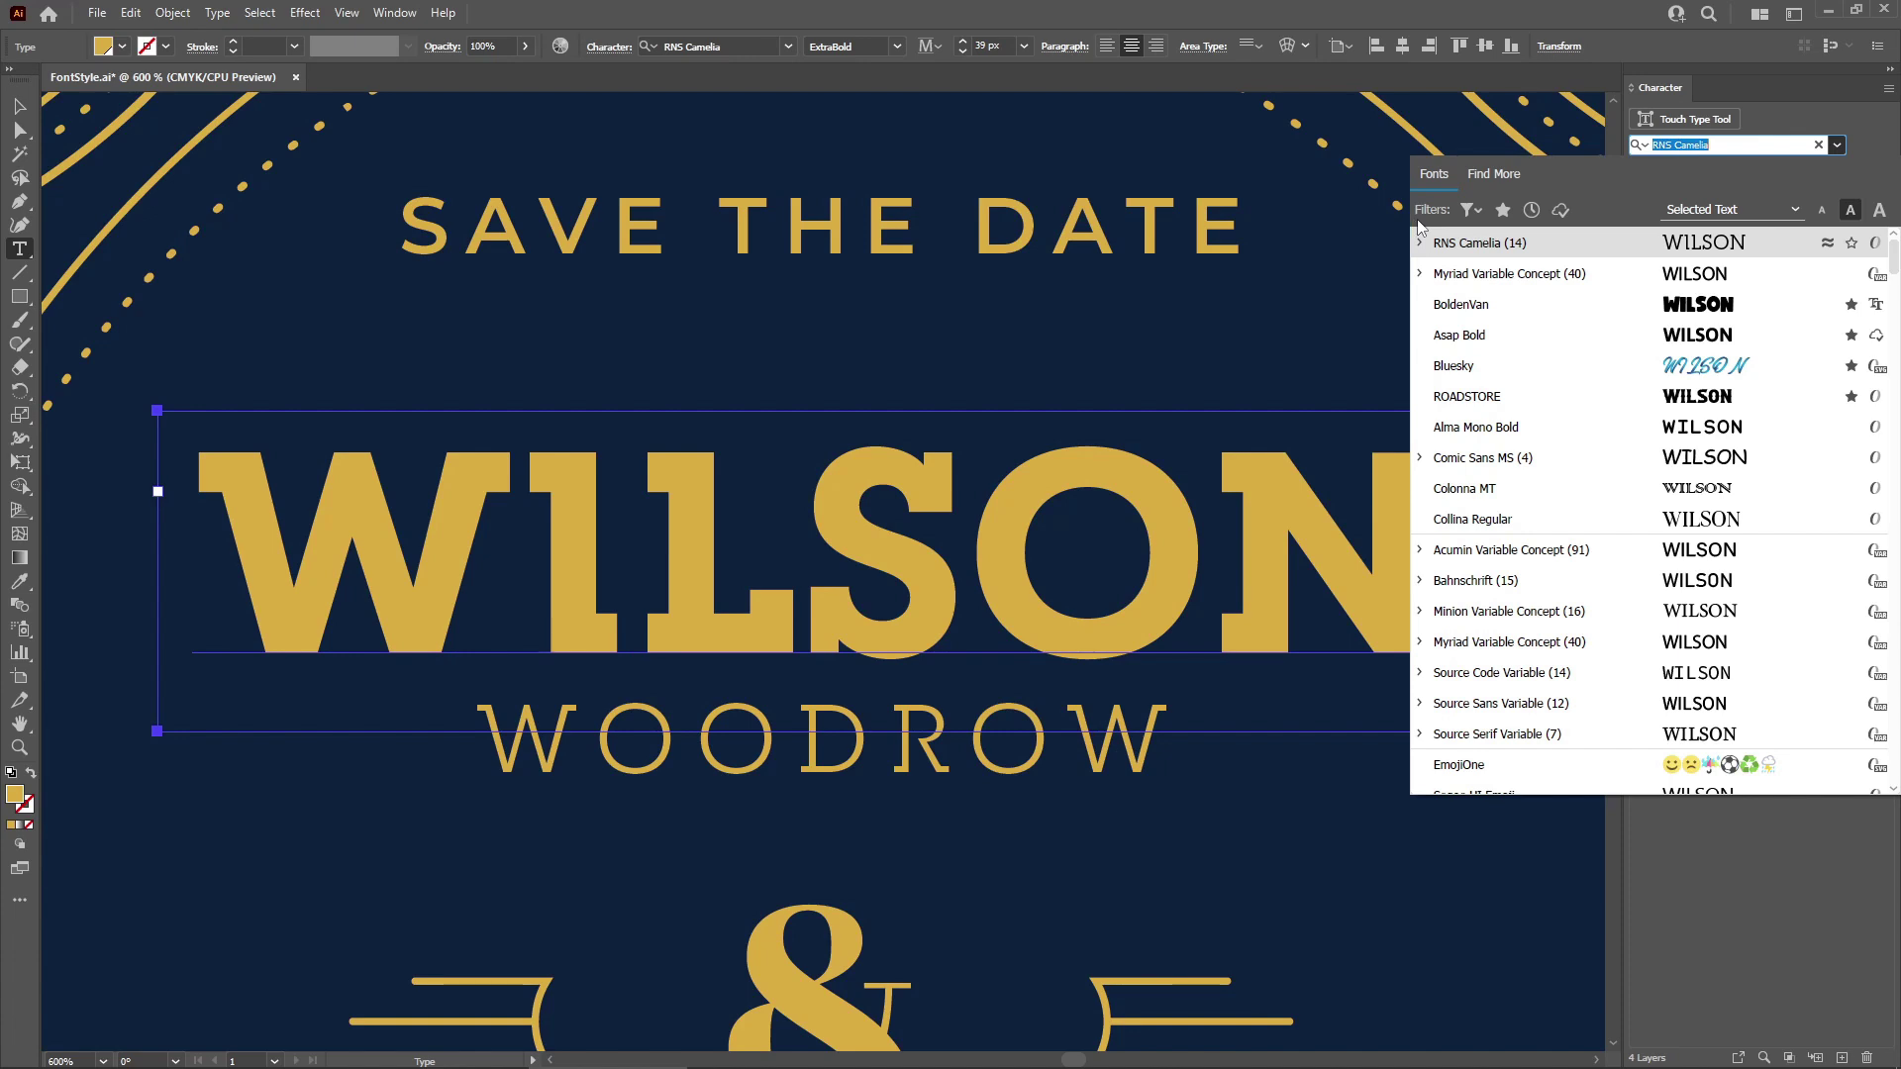
Try slab serif, regular weight, low contrast and lining figure filters, clear them, then show favourites only.
{"action": "left_click", "coordinate": [1479, 211]}
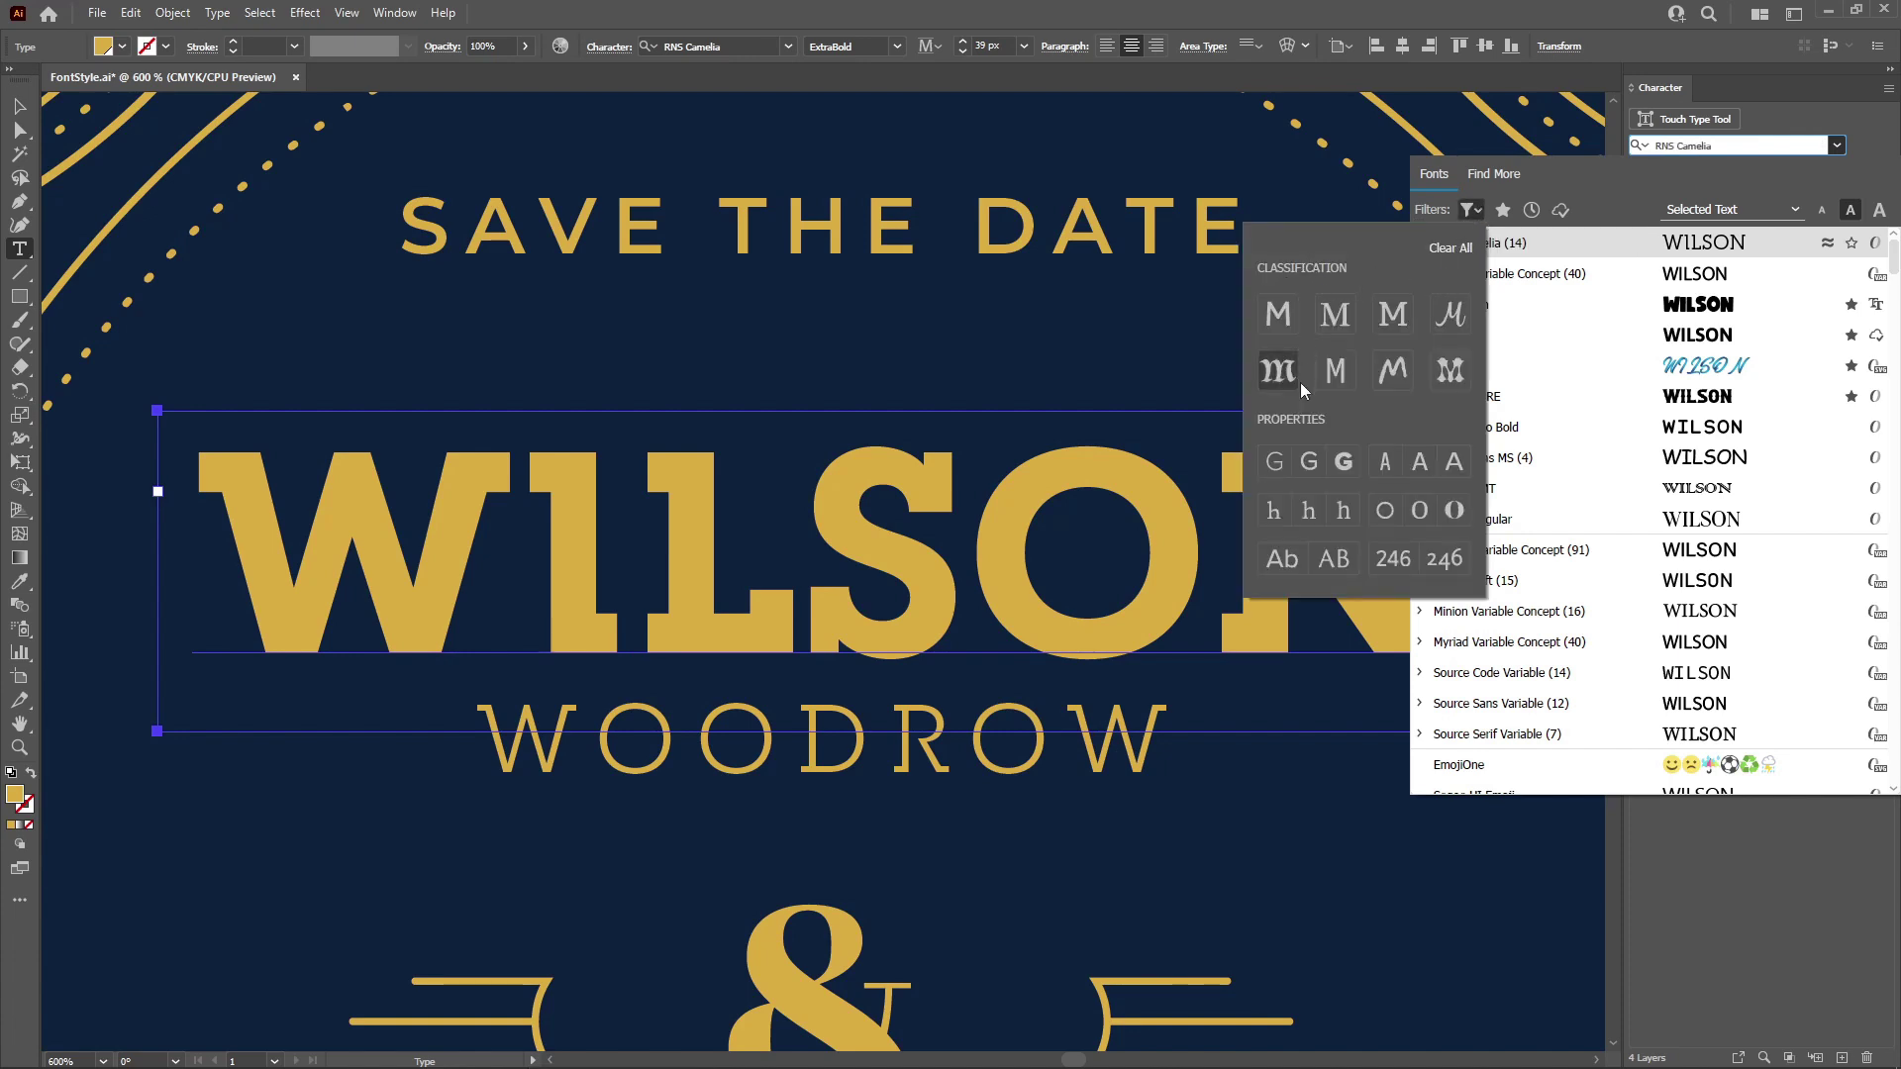
{"action": "left_click", "coordinate": [1335, 325]}
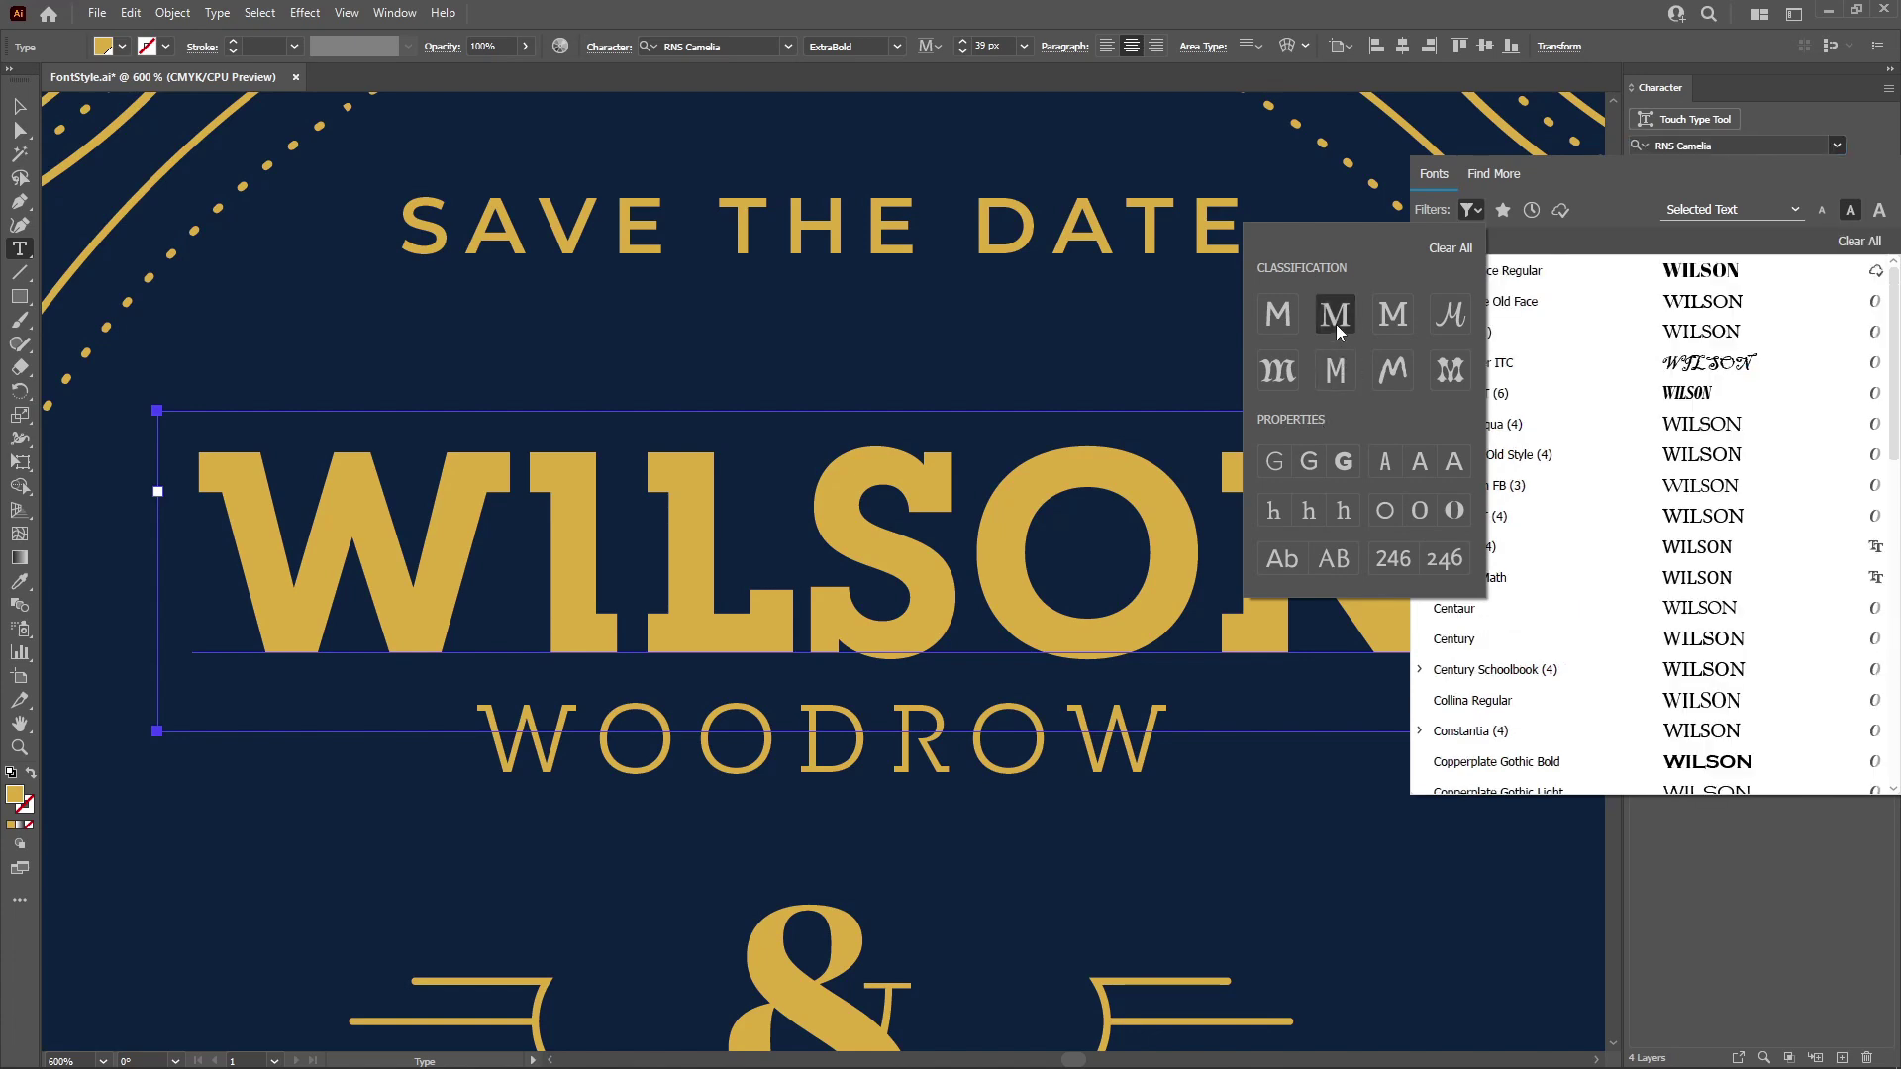
{"action": "left_click", "coordinate": [1309, 461]}
{"action": "left_click", "coordinate": [1385, 510]}
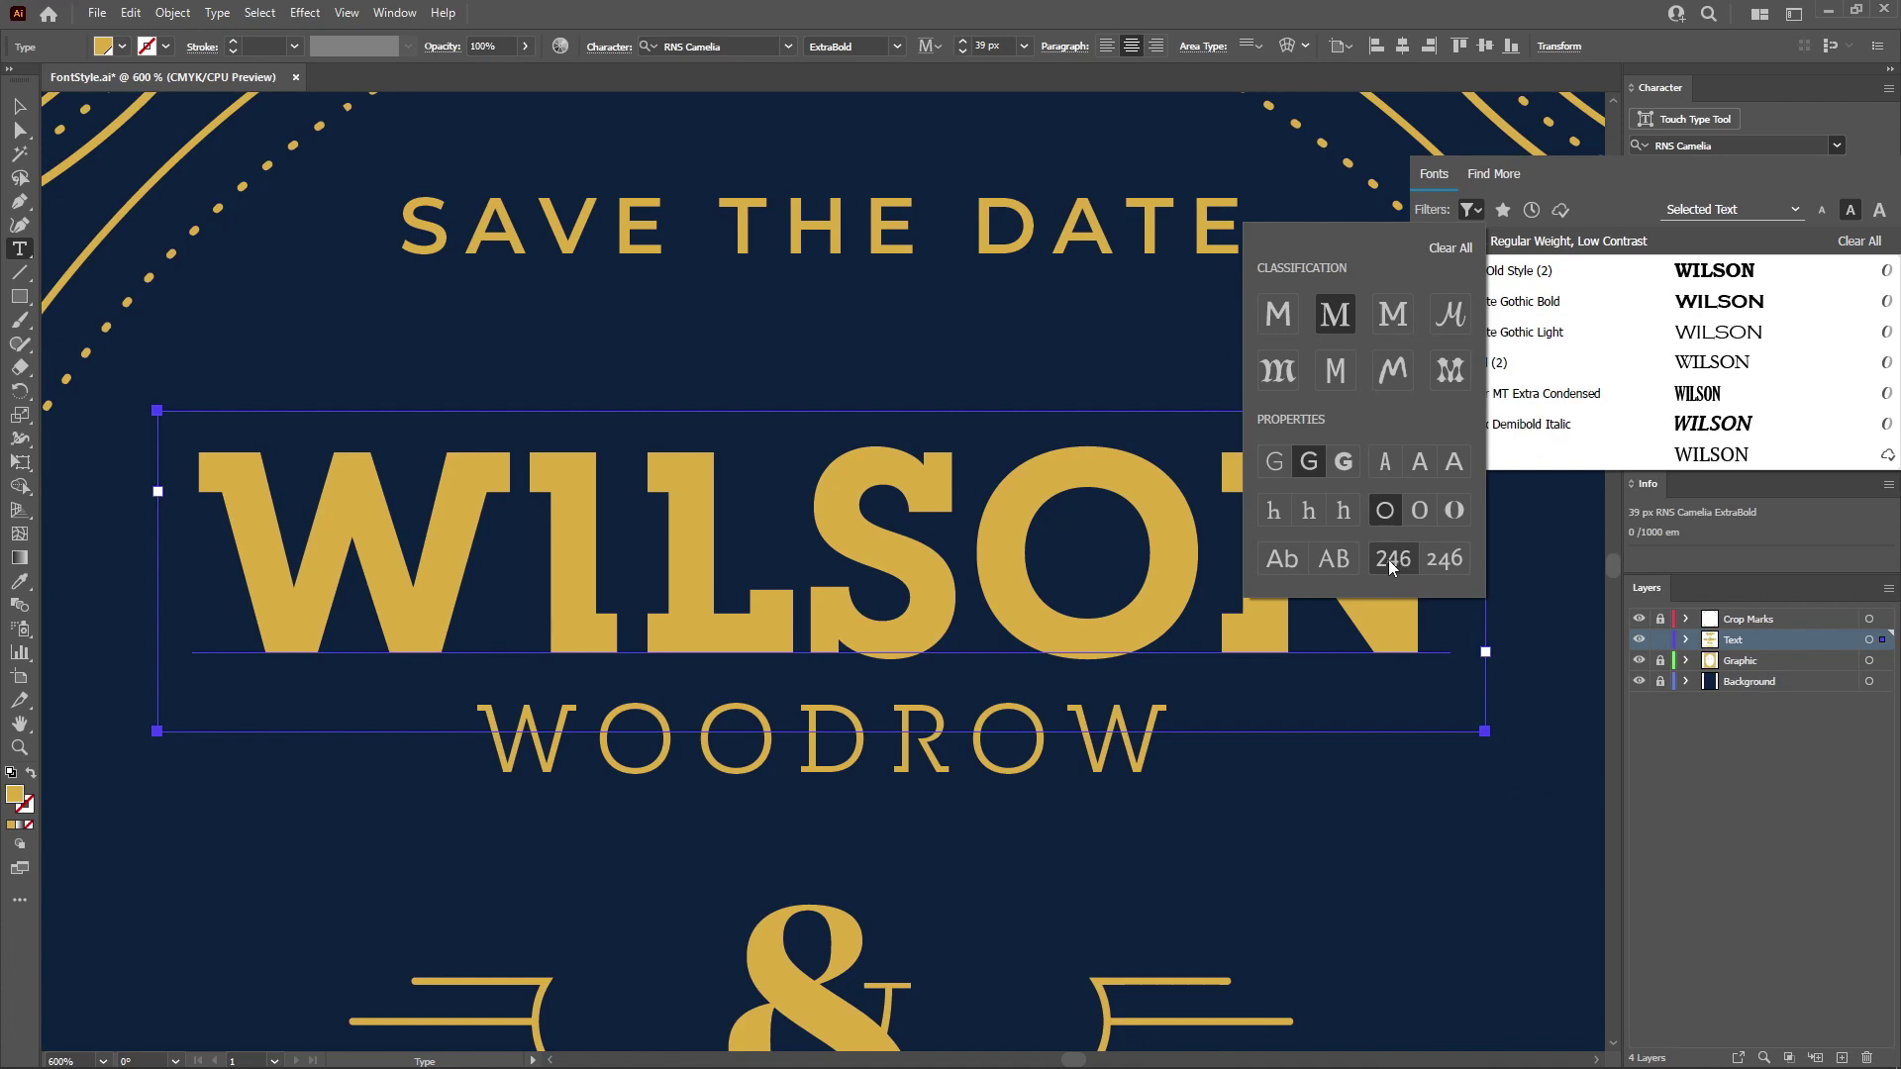
{"action": "left_click", "coordinate": [1391, 562]}
{"action": "left_click", "coordinate": [1450, 248]}
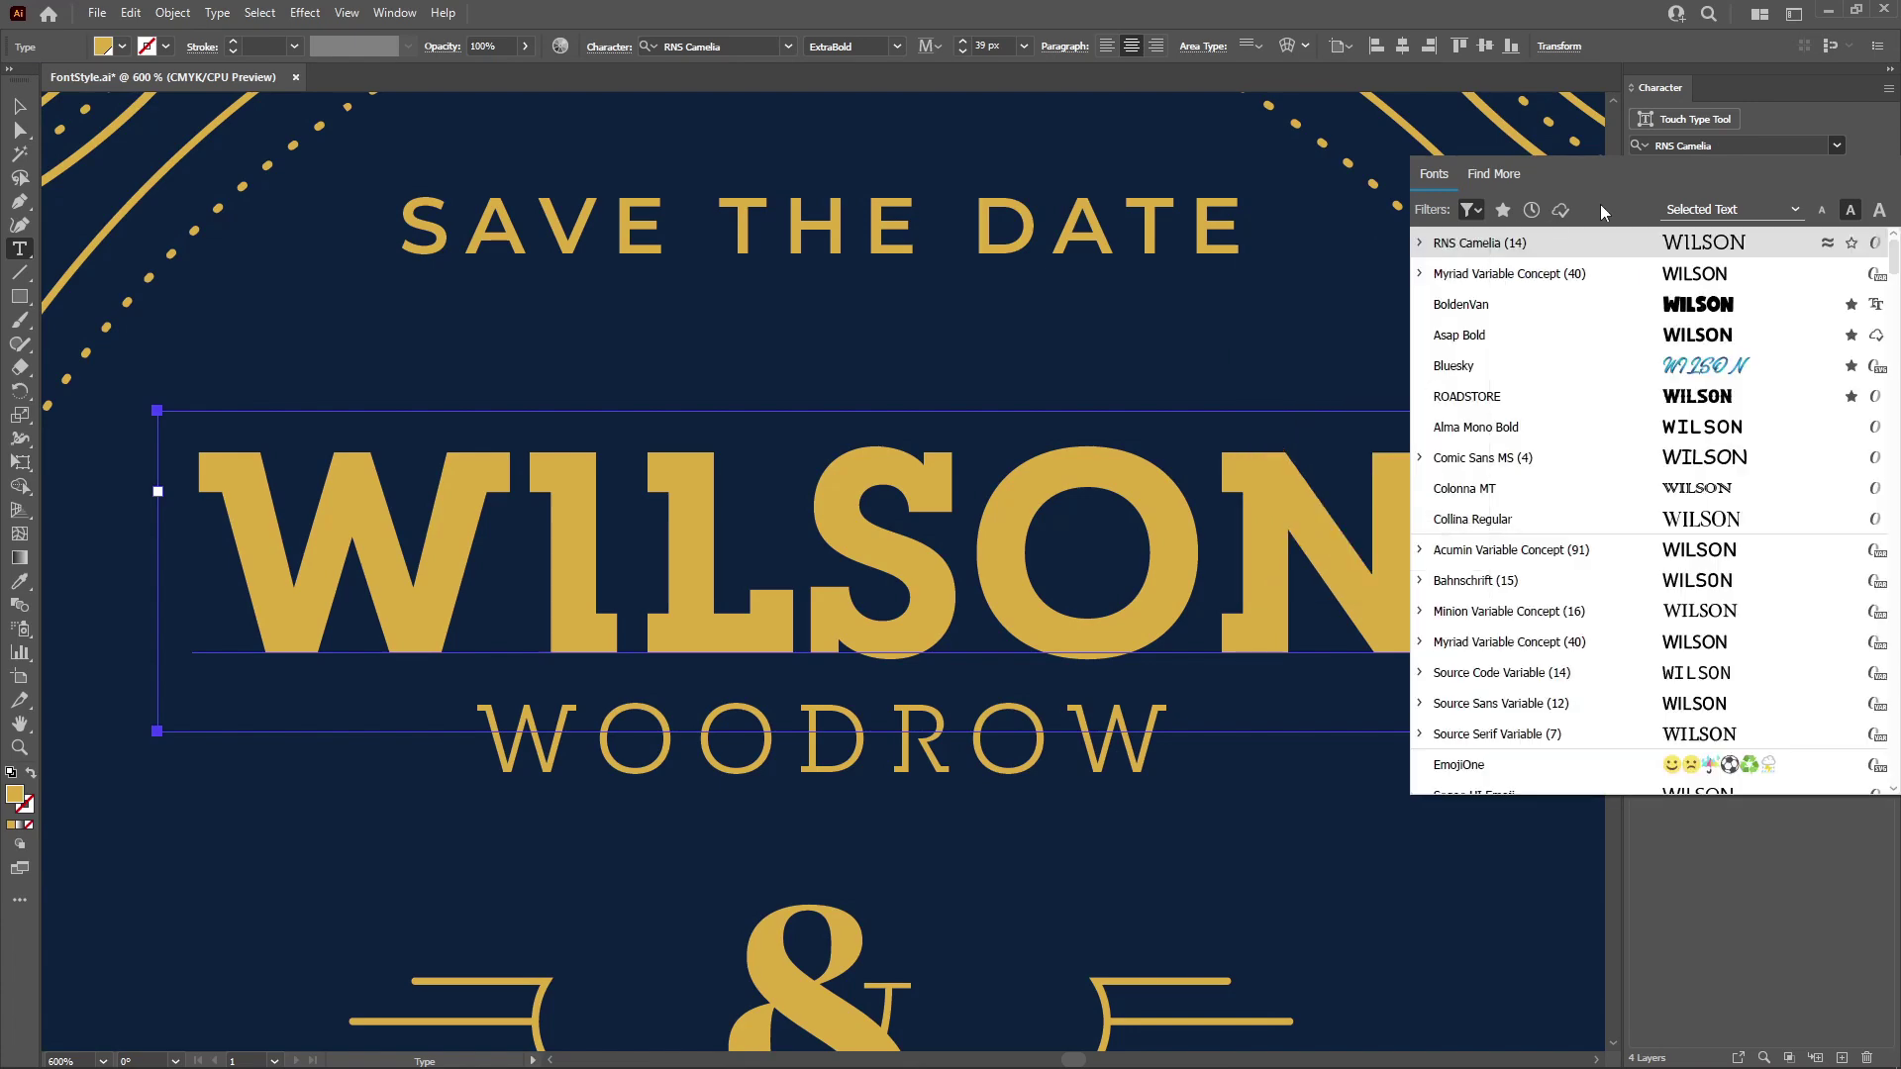
{"action": "left_click", "coordinate": [1503, 210]}
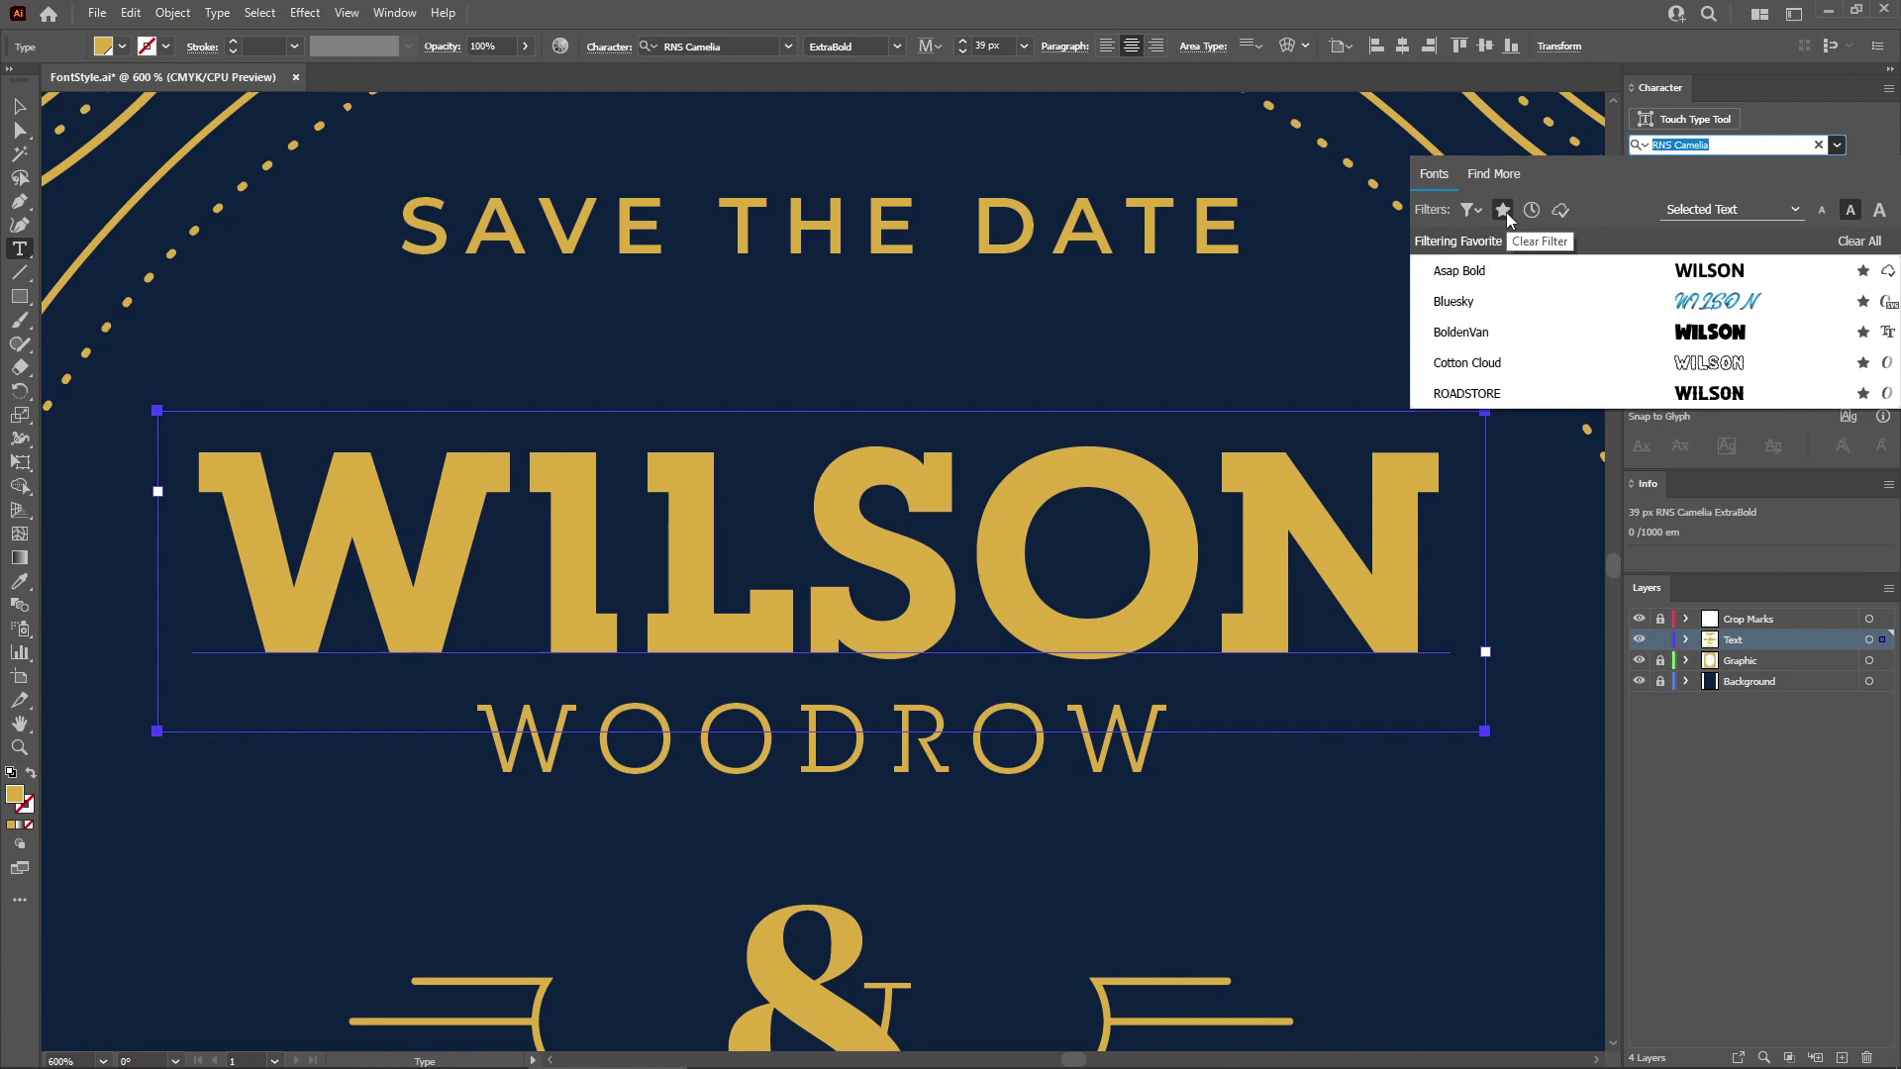
Toggle the Favorite, Recently Added and Activated font filters, then clear all filters.
{"action": "left_click", "coordinate": [1503, 210]}
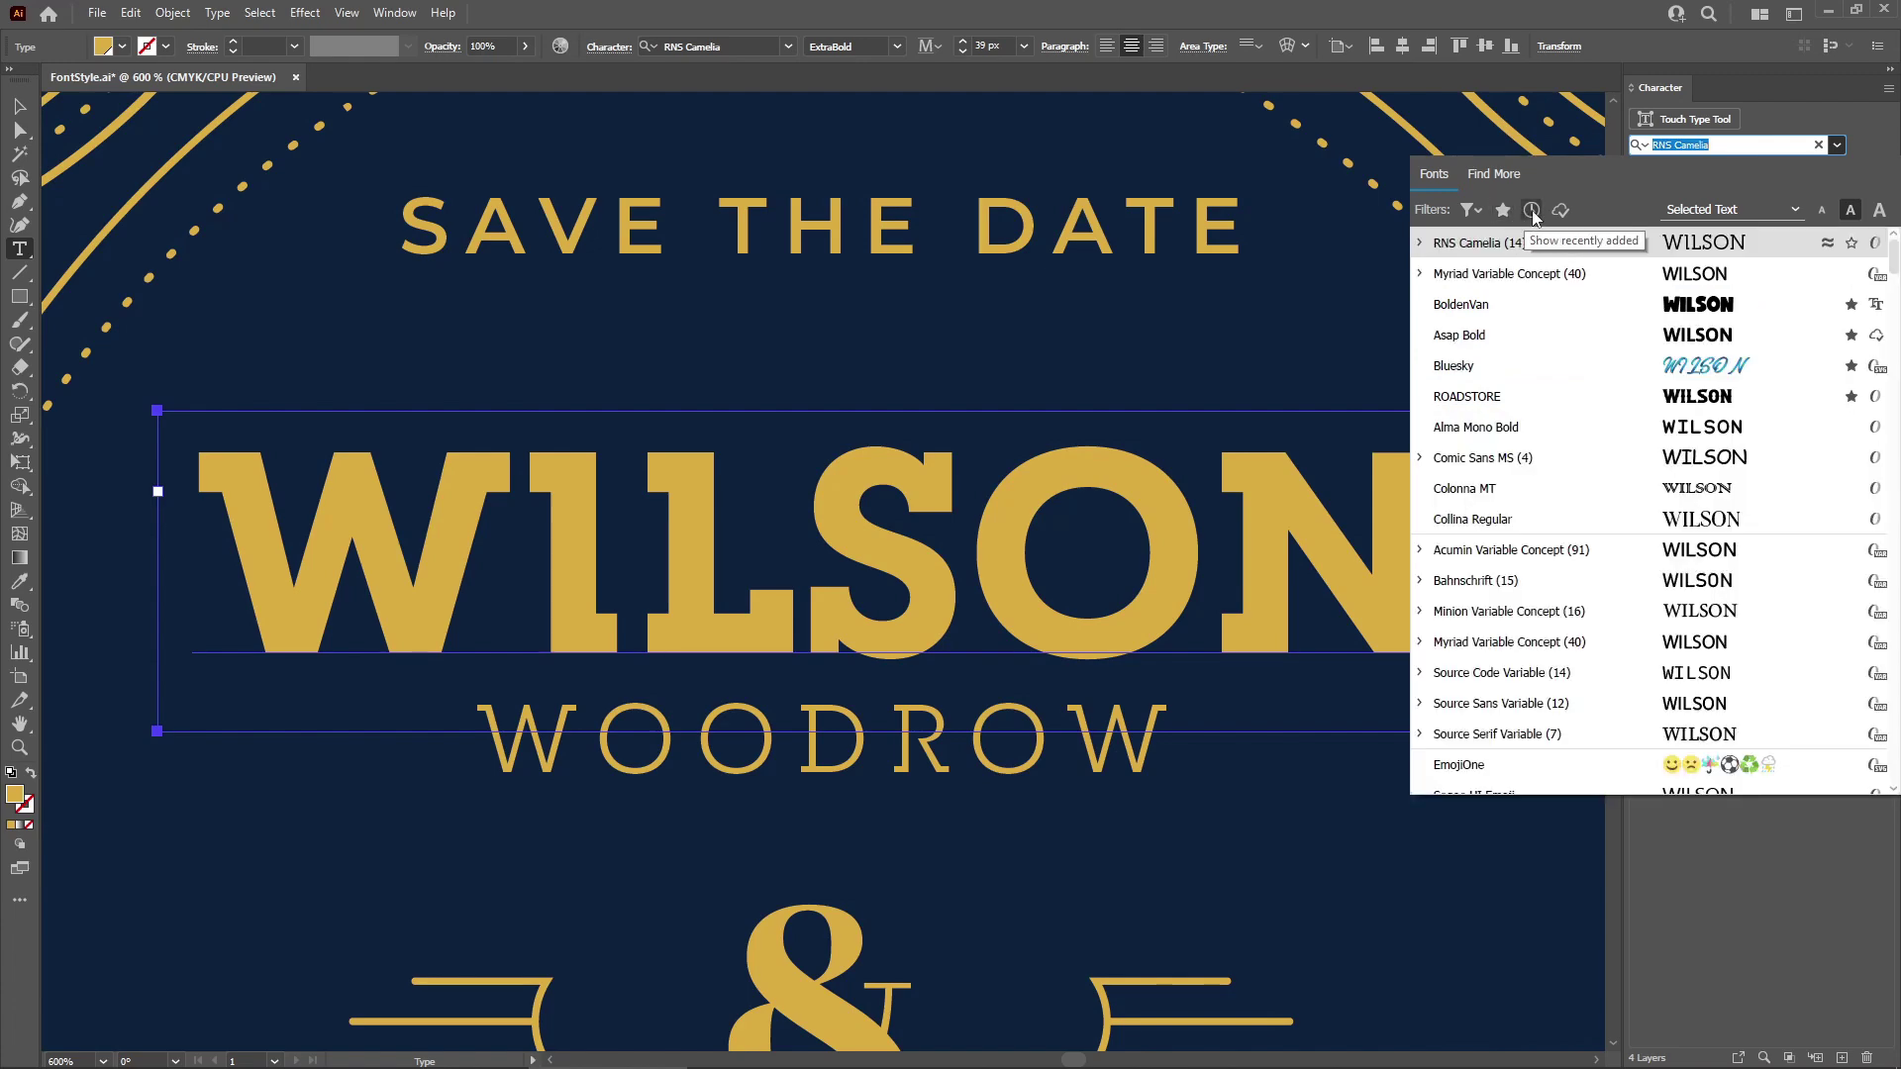
{"action": "left_click", "coordinate": [1533, 210]}
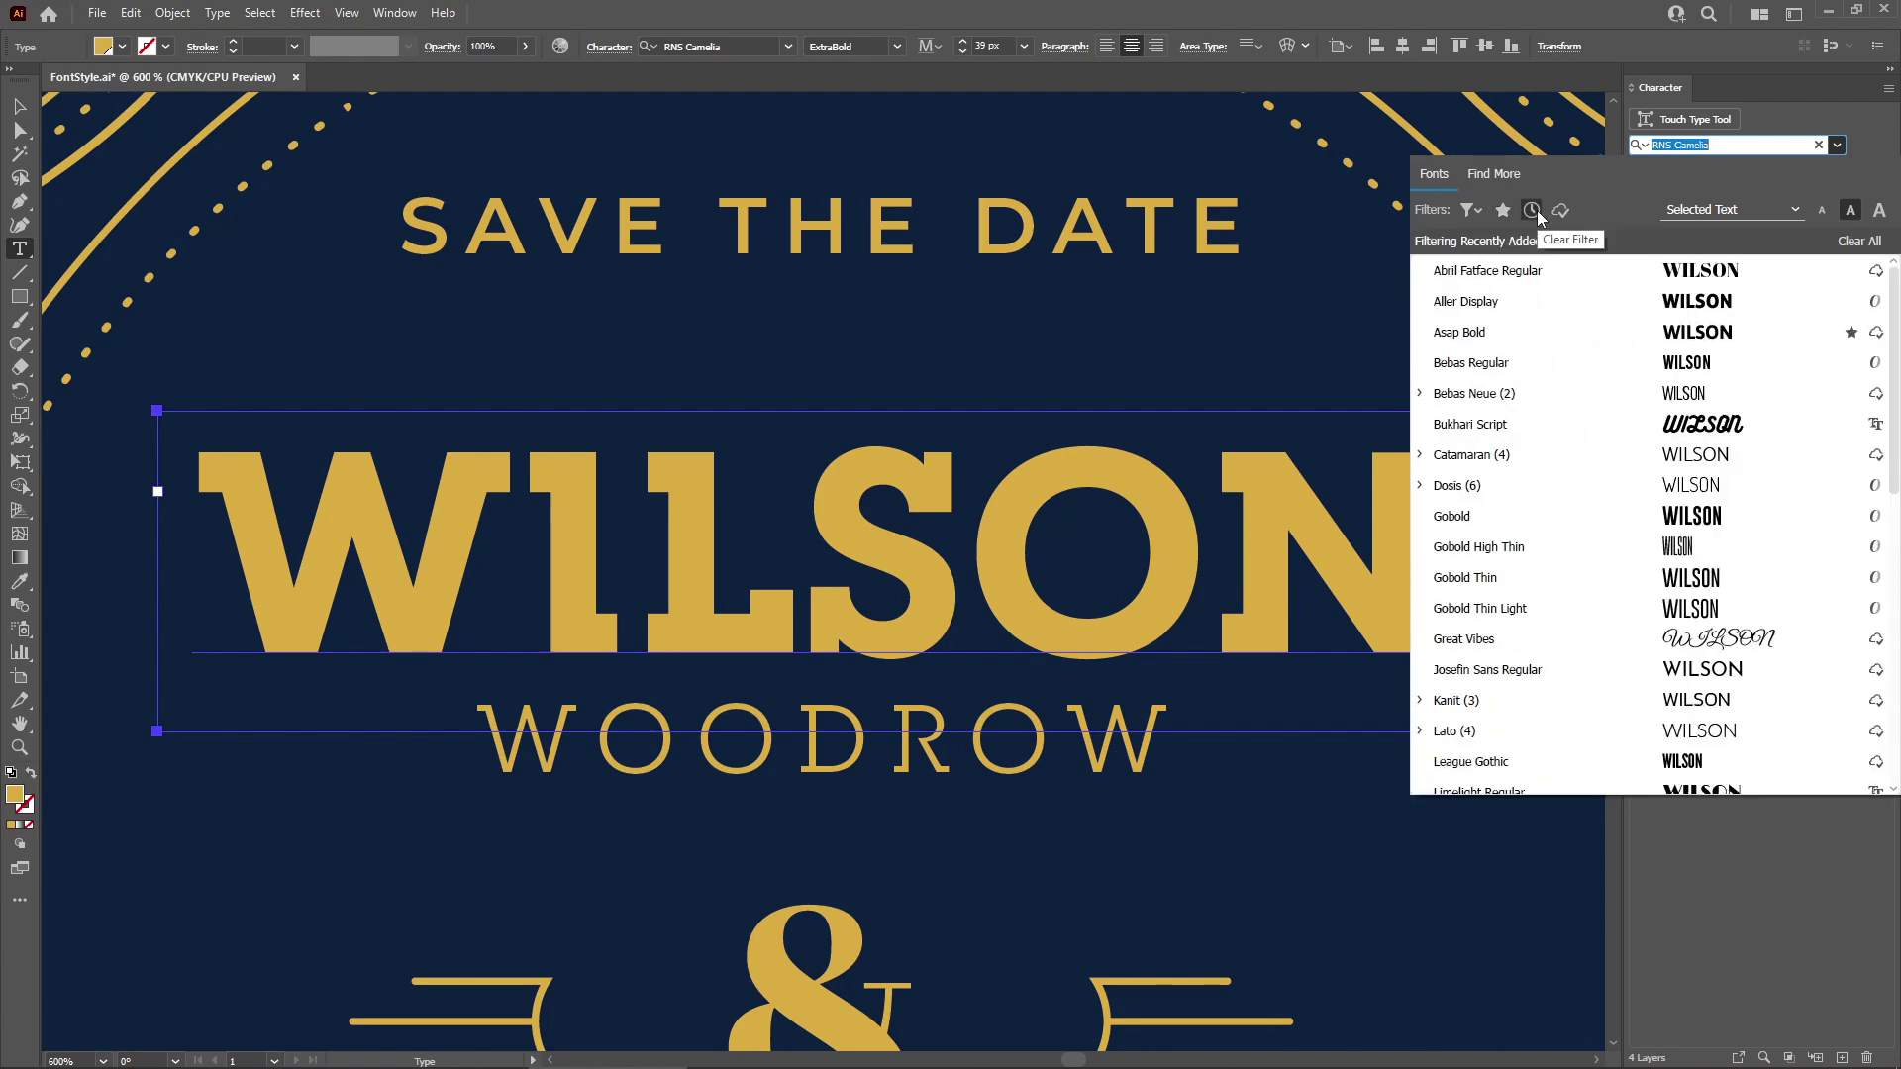
{"action": "left_click", "coordinate": [1536, 210]}
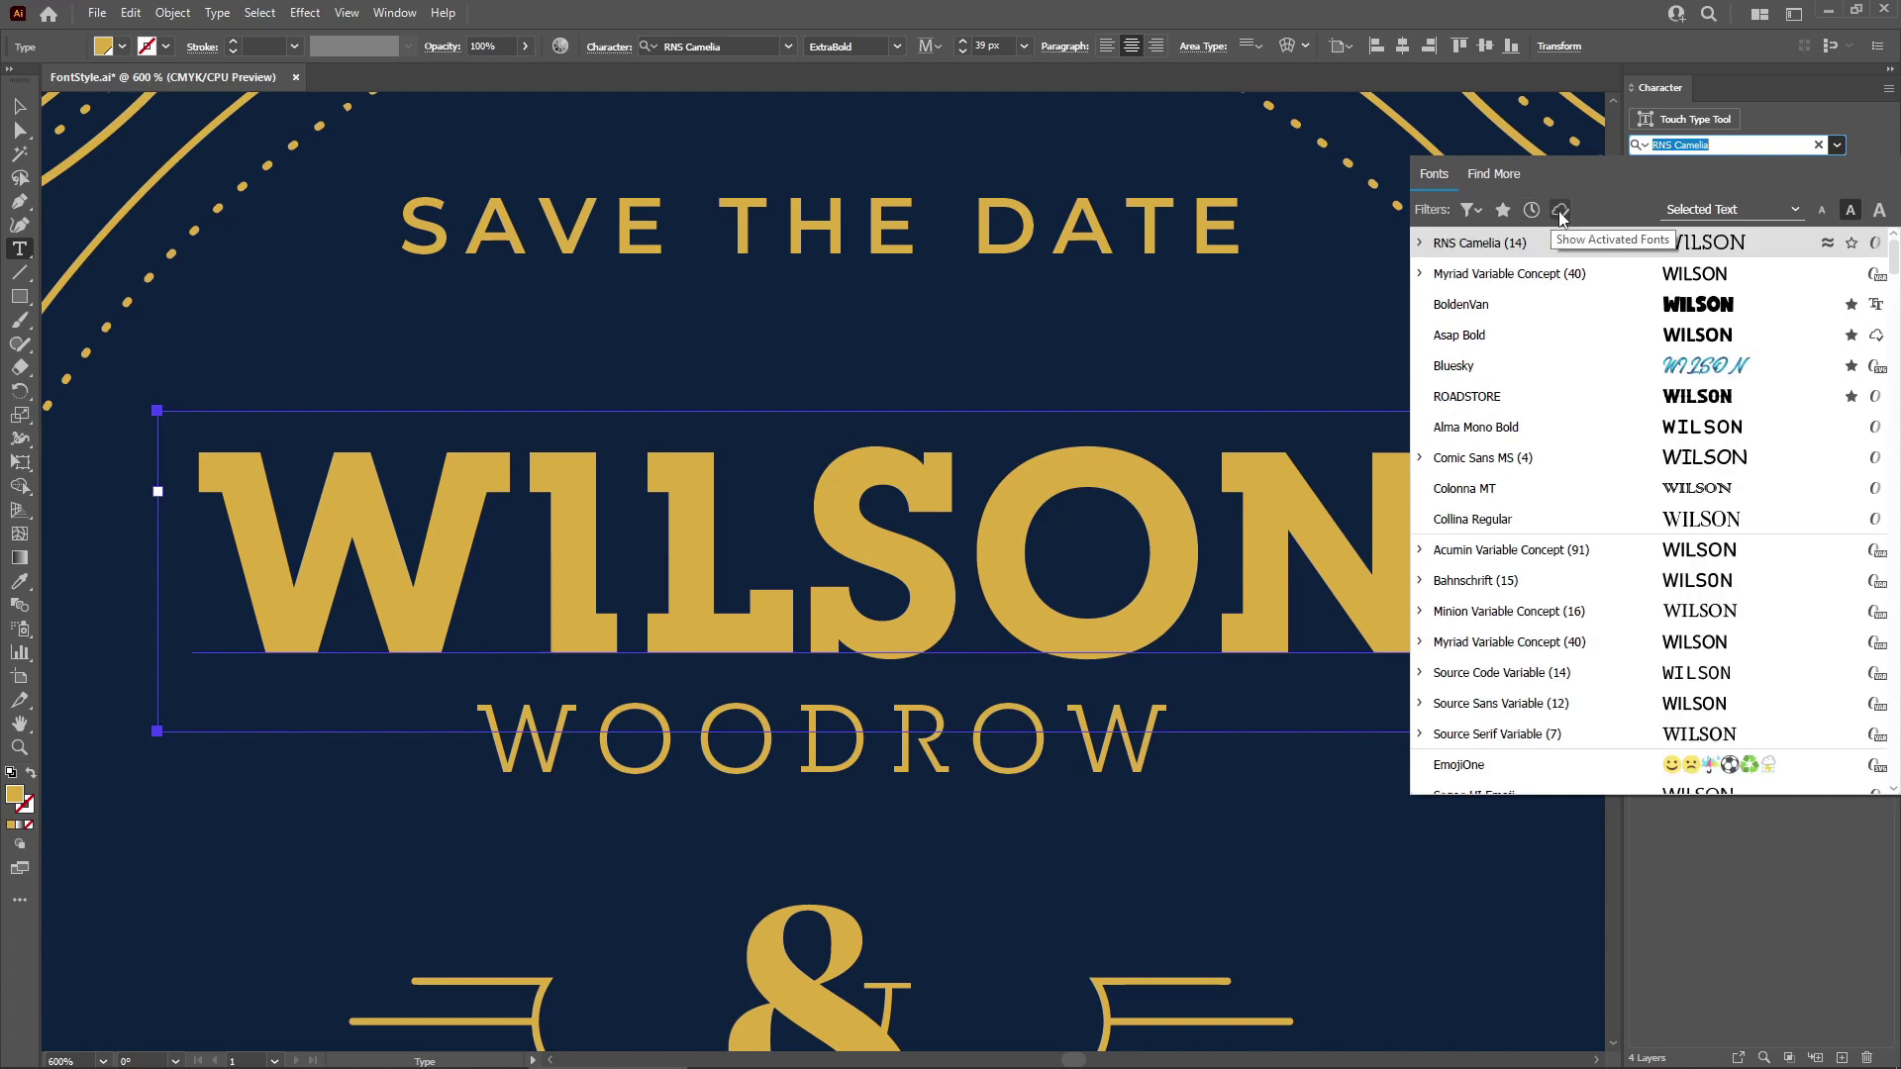
{"action": "left_click", "coordinate": [1561, 211]}
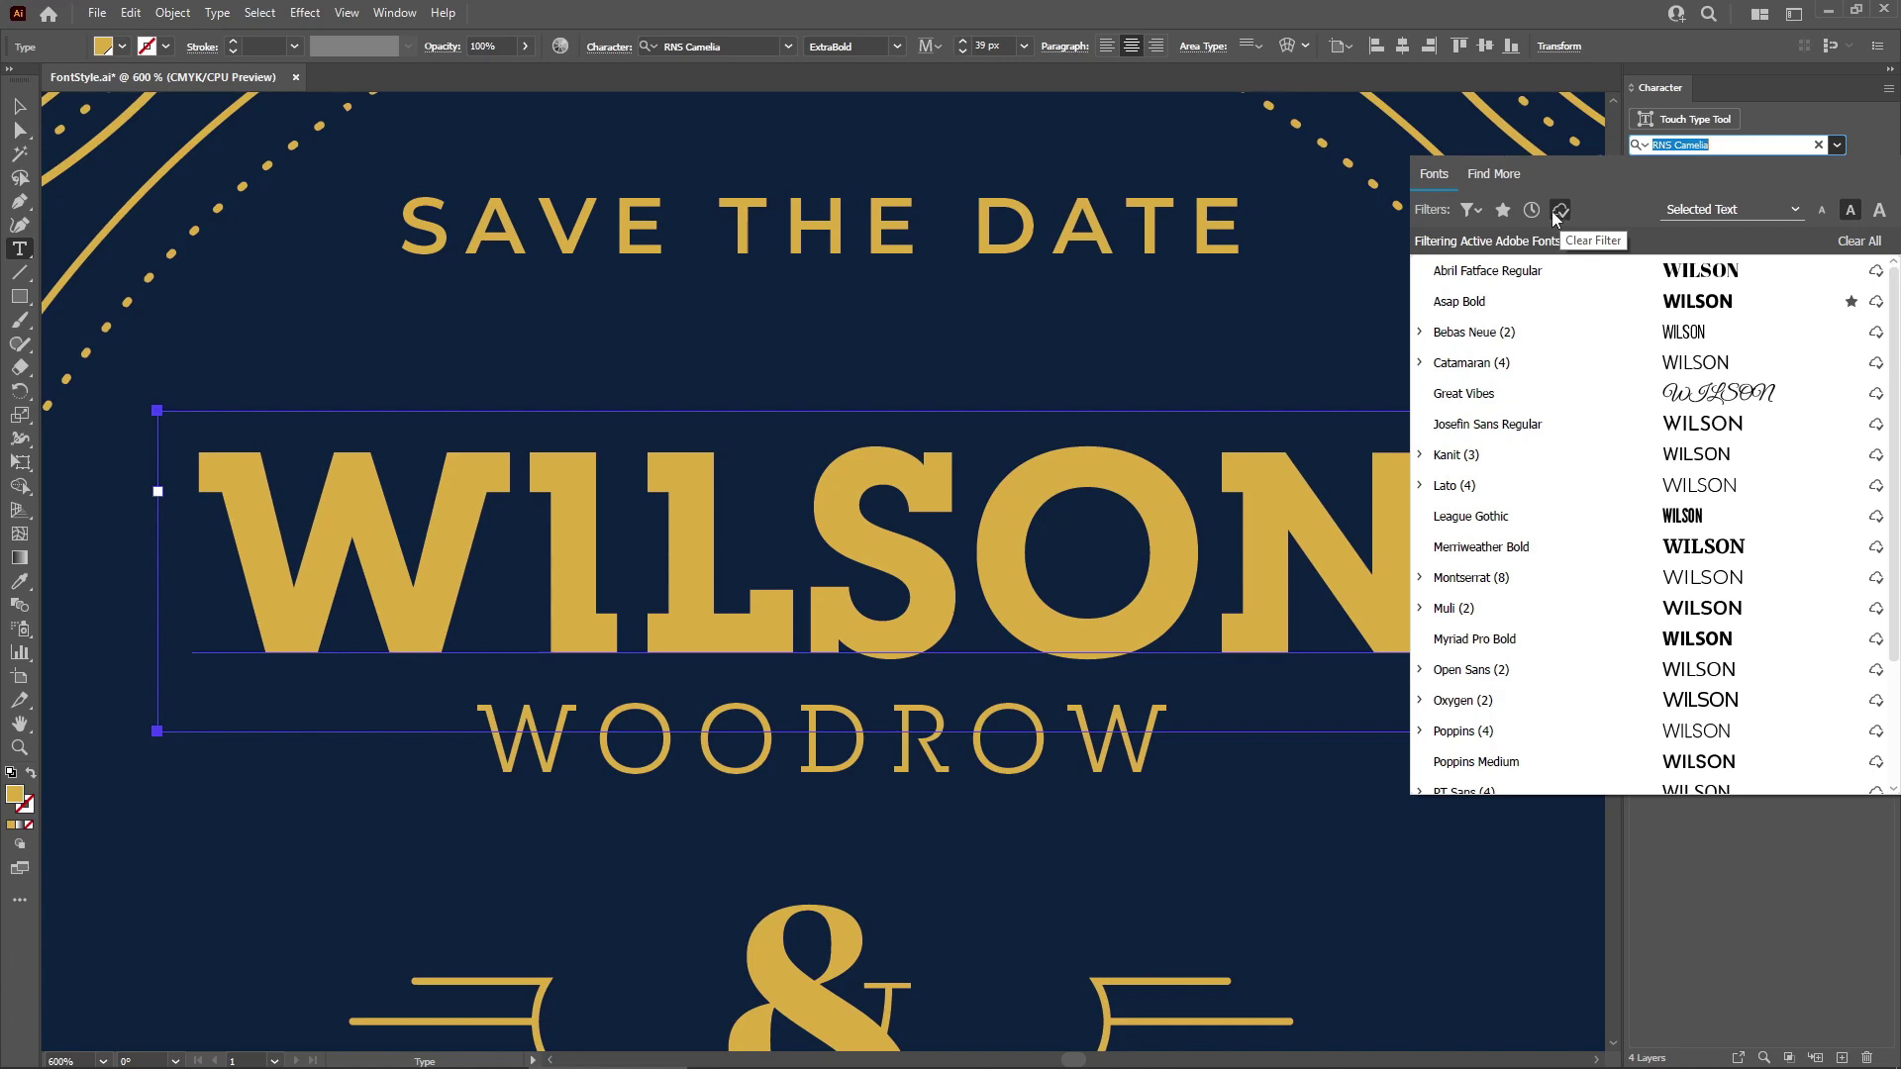
{"action": "left_click", "coordinate": [1530, 211]}
{"action": "left_click", "coordinate": [1503, 210]}
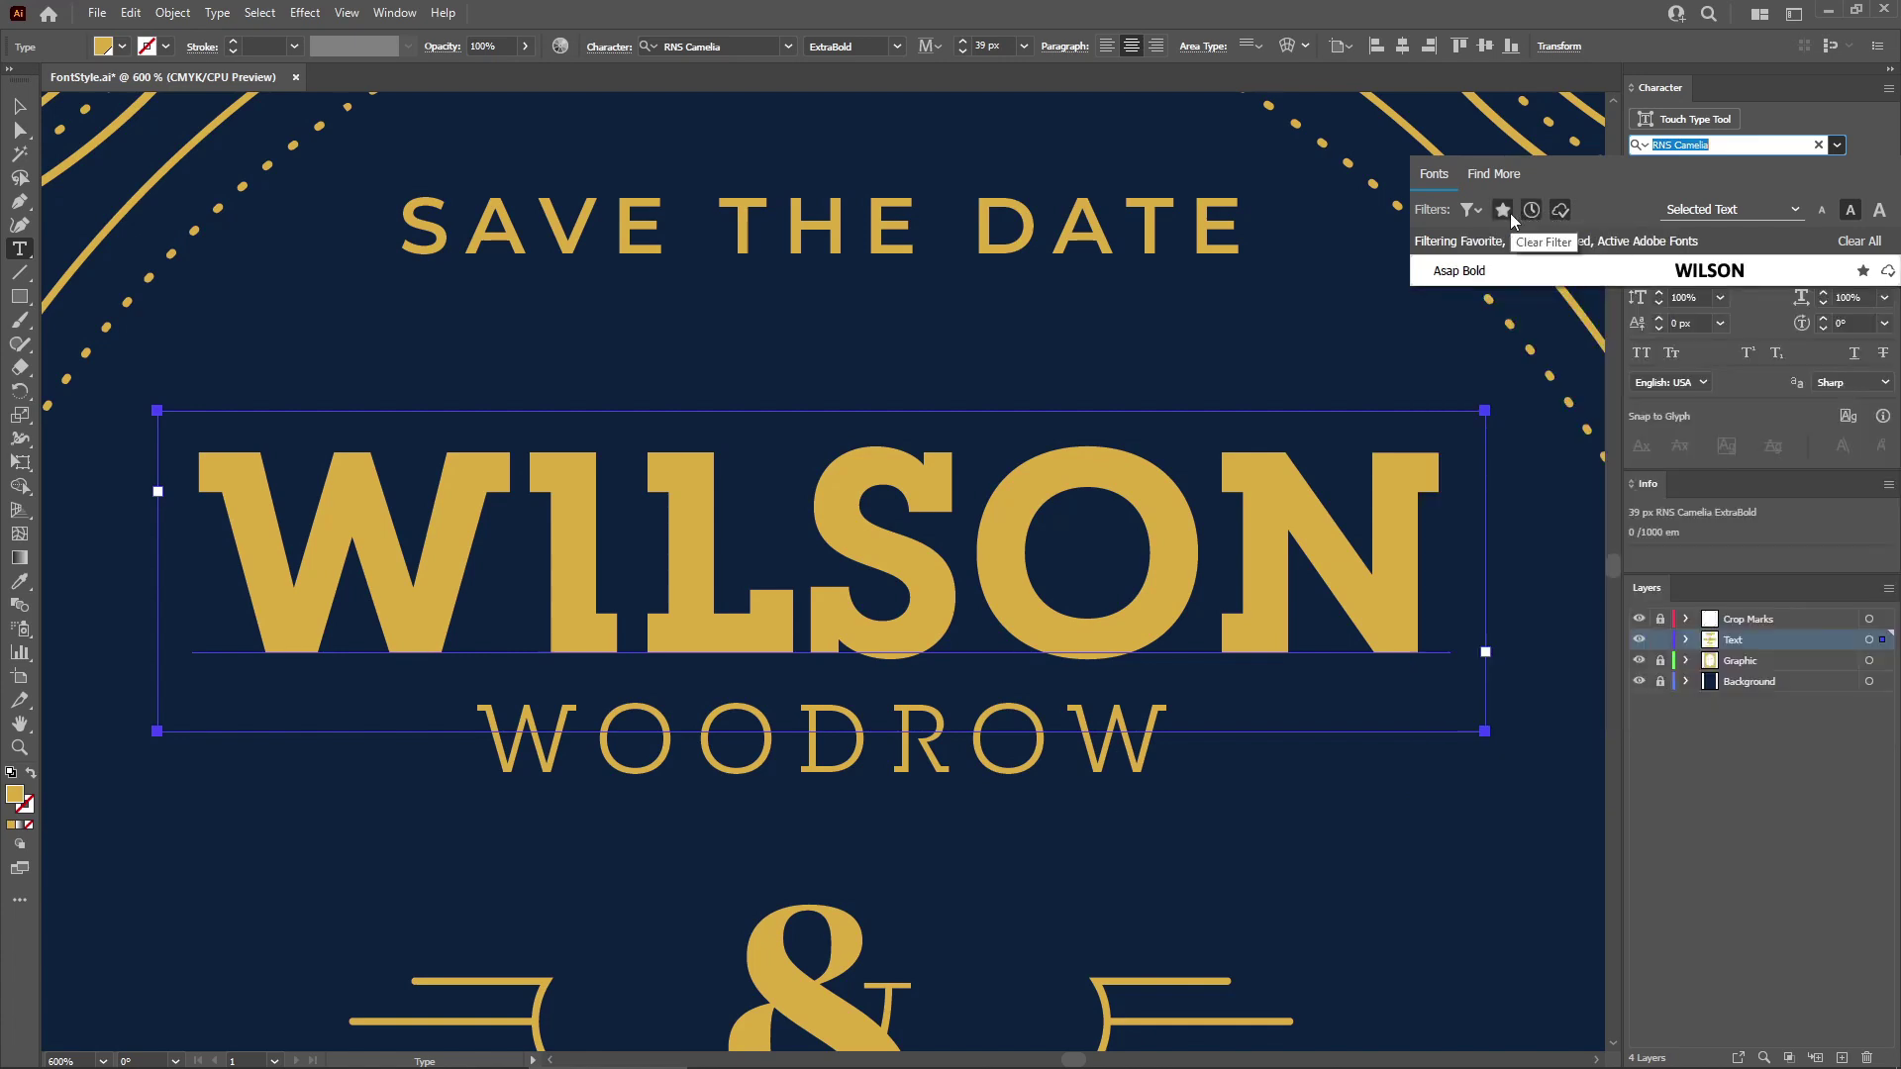
{"action": "left_click", "coordinate": [1857, 241]}
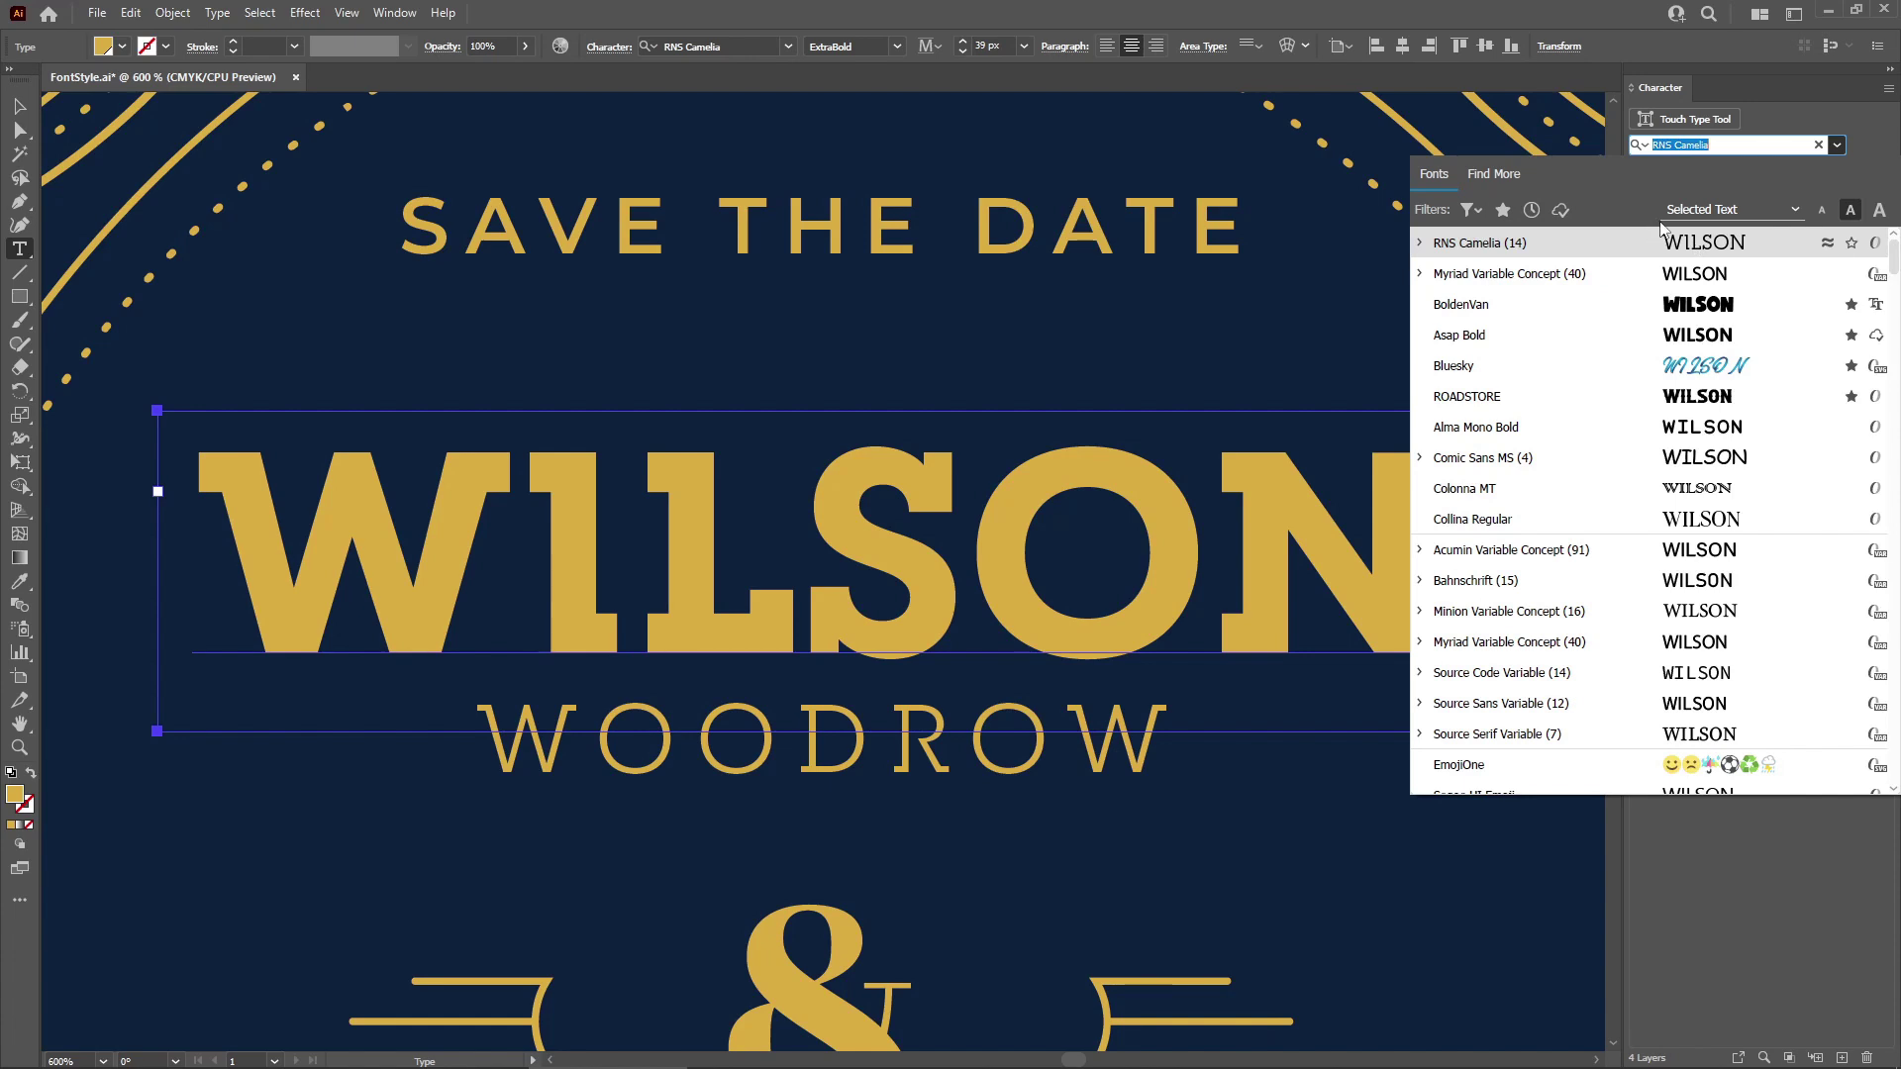
Cycle the preview sample through the pangram, uppercase alphabet and digits, back to Selected Text.
{"action": "left_click", "coordinate": [1754, 210]}
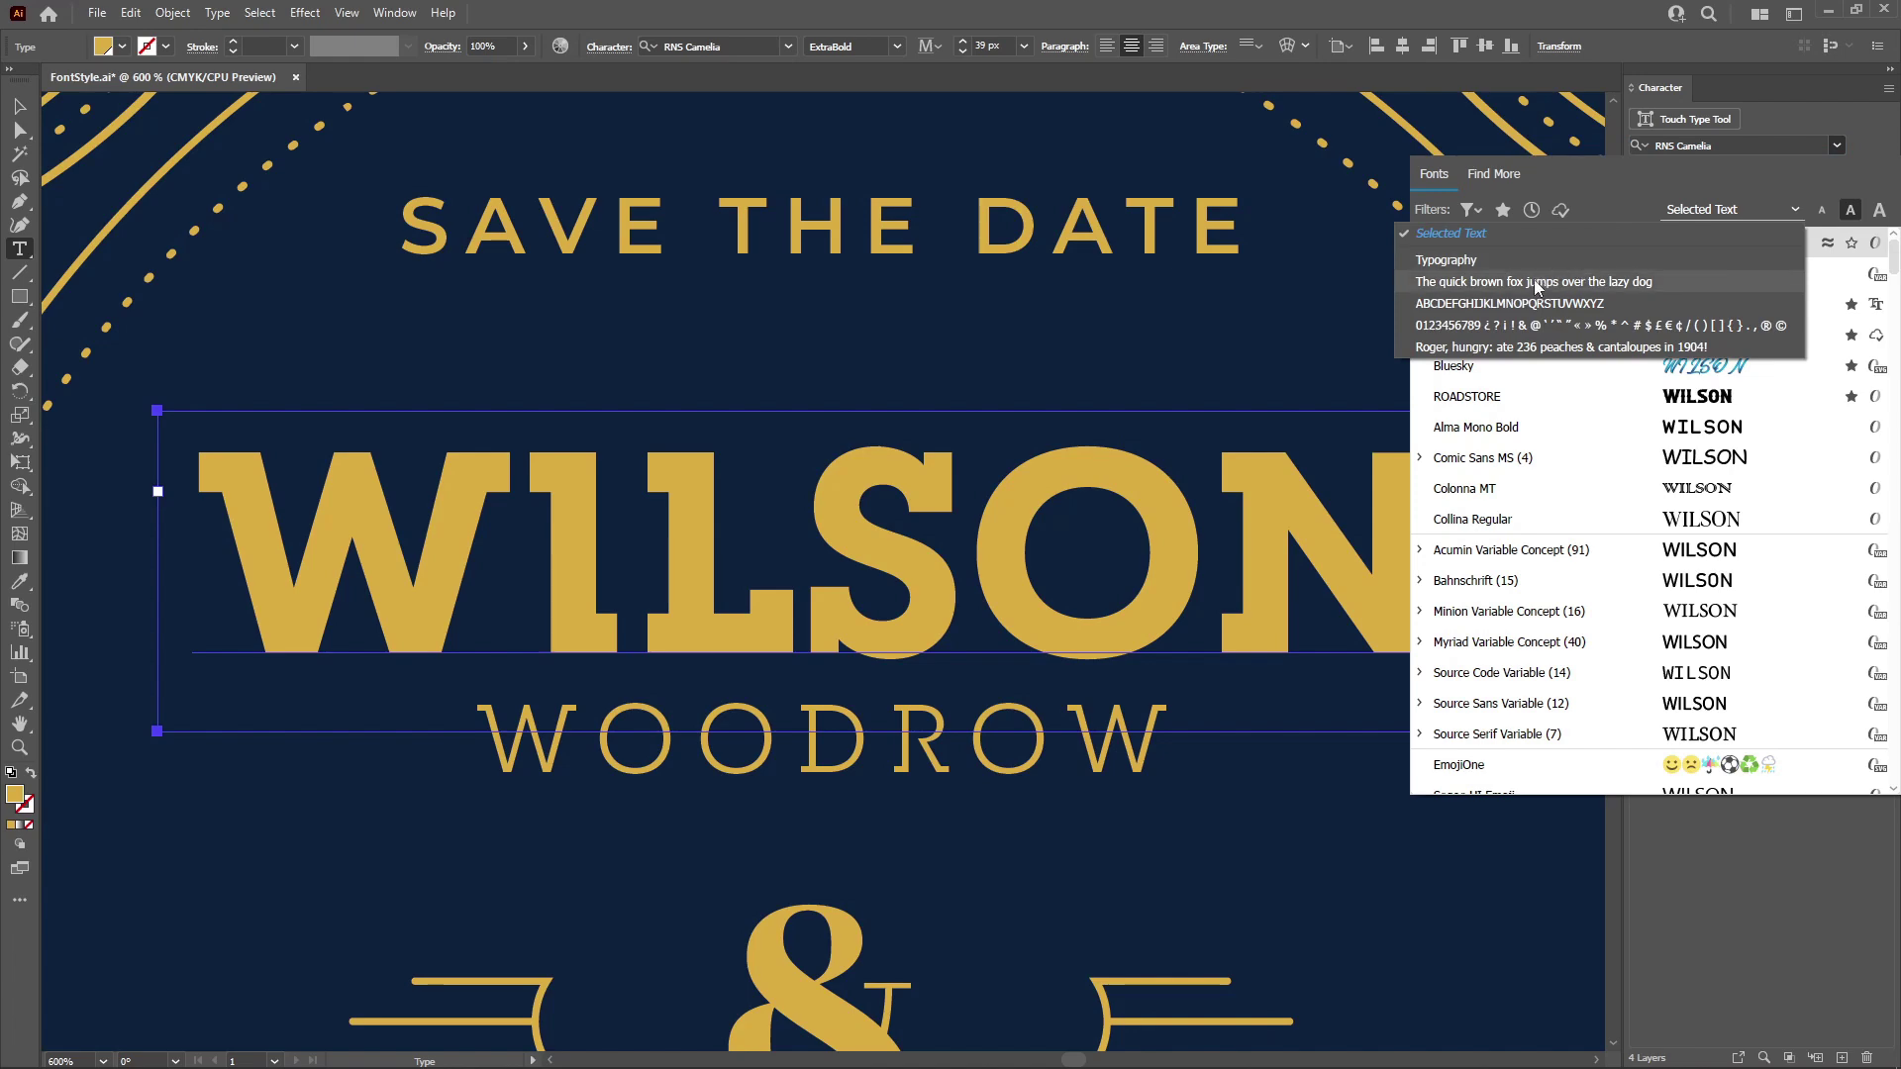
{"action": "left_click", "coordinate": [1494, 282]}
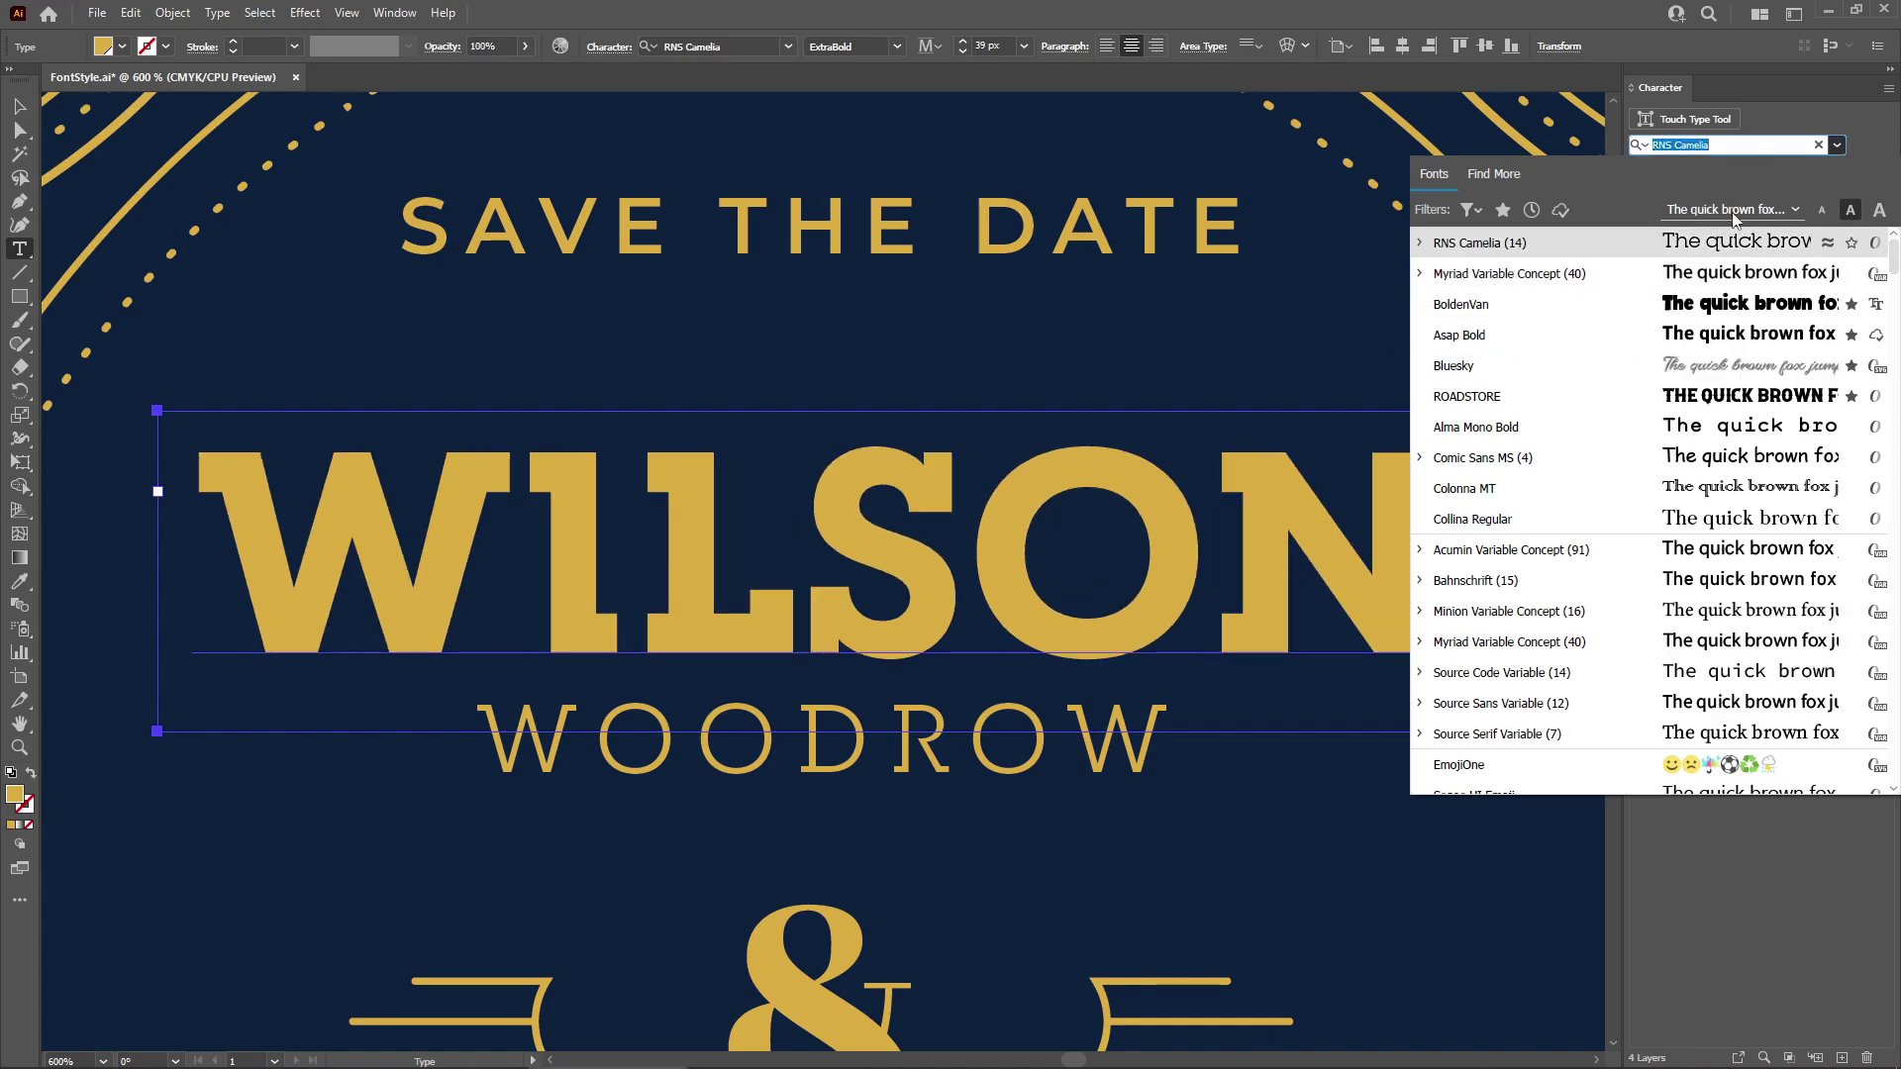
{"action": "left_click", "coordinate": [1733, 210]}
{"action": "left_click", "coordinate": [1538, 303]}
{"action": "left_click", "coordinate": [1683, 210]}
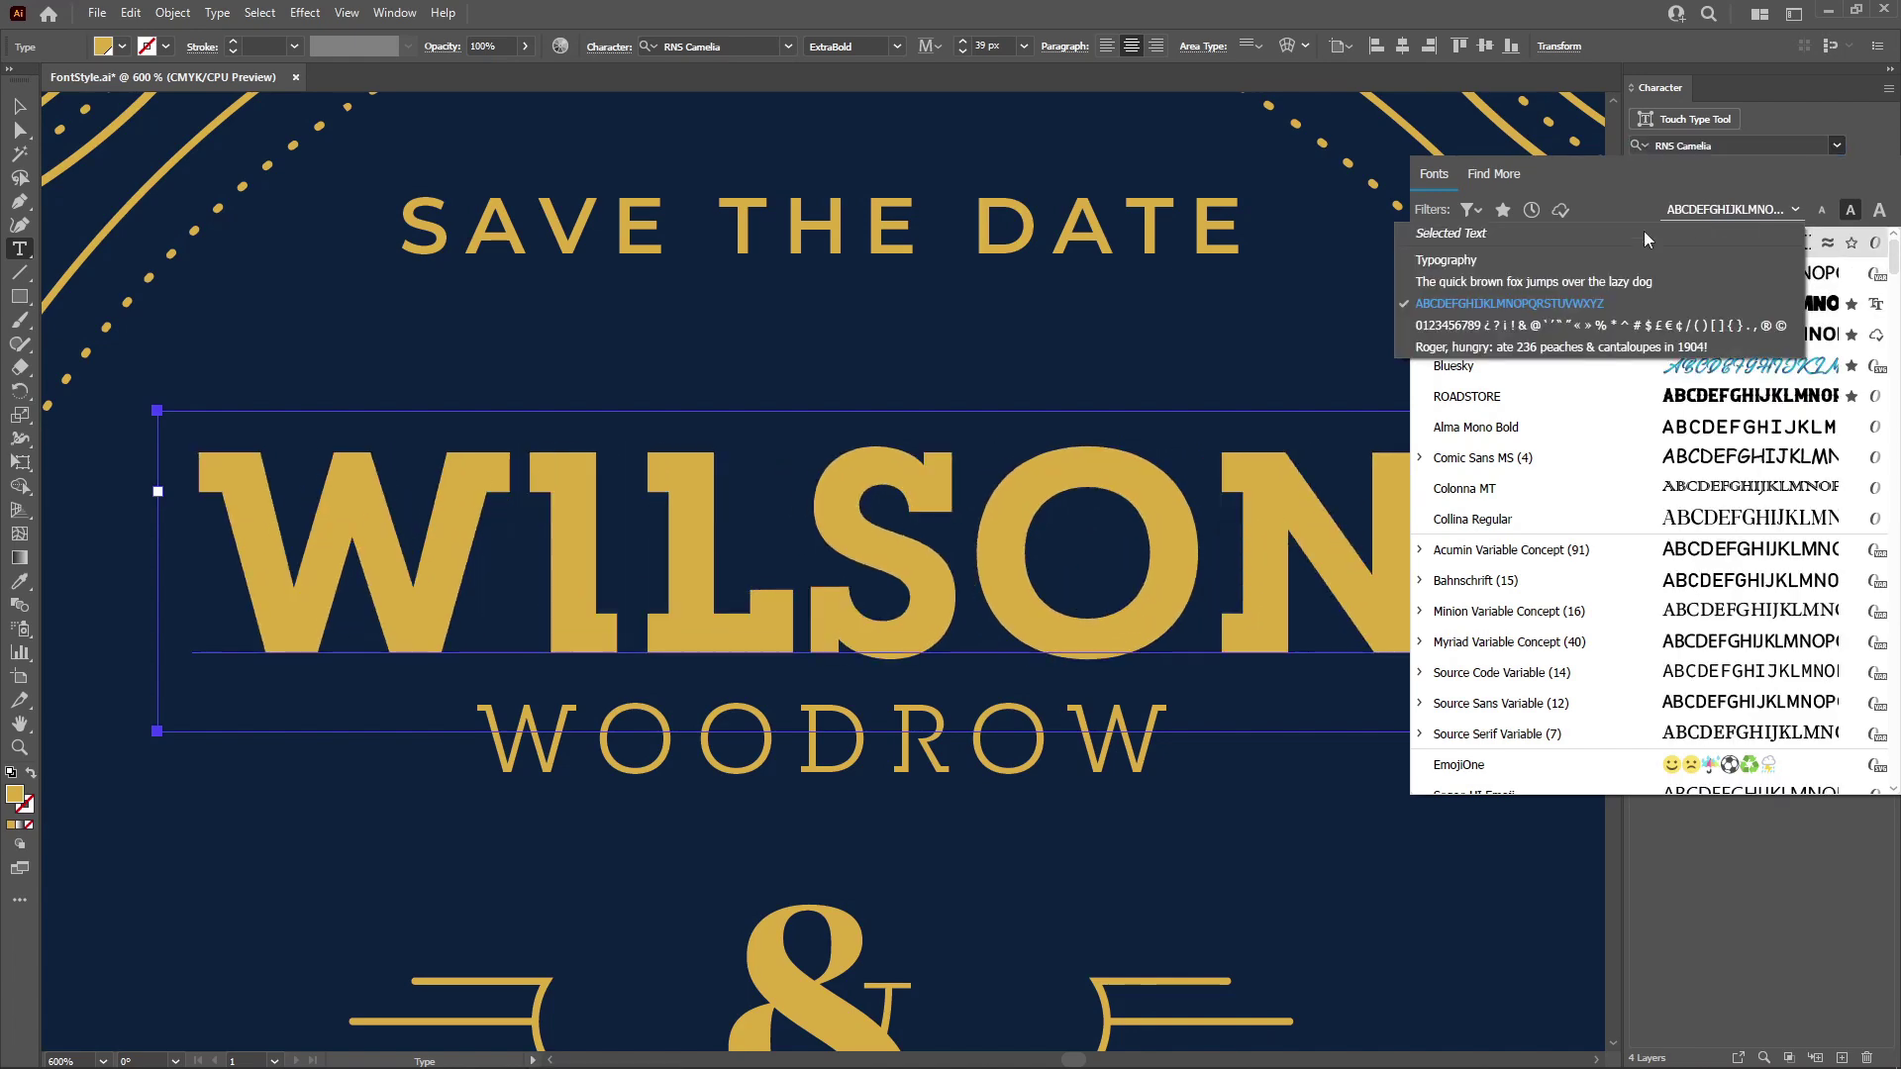
{"action": "left_click", "coordinate": [1634, 324]}
{"action": "left_click", "coordinate": [1673, 211]}
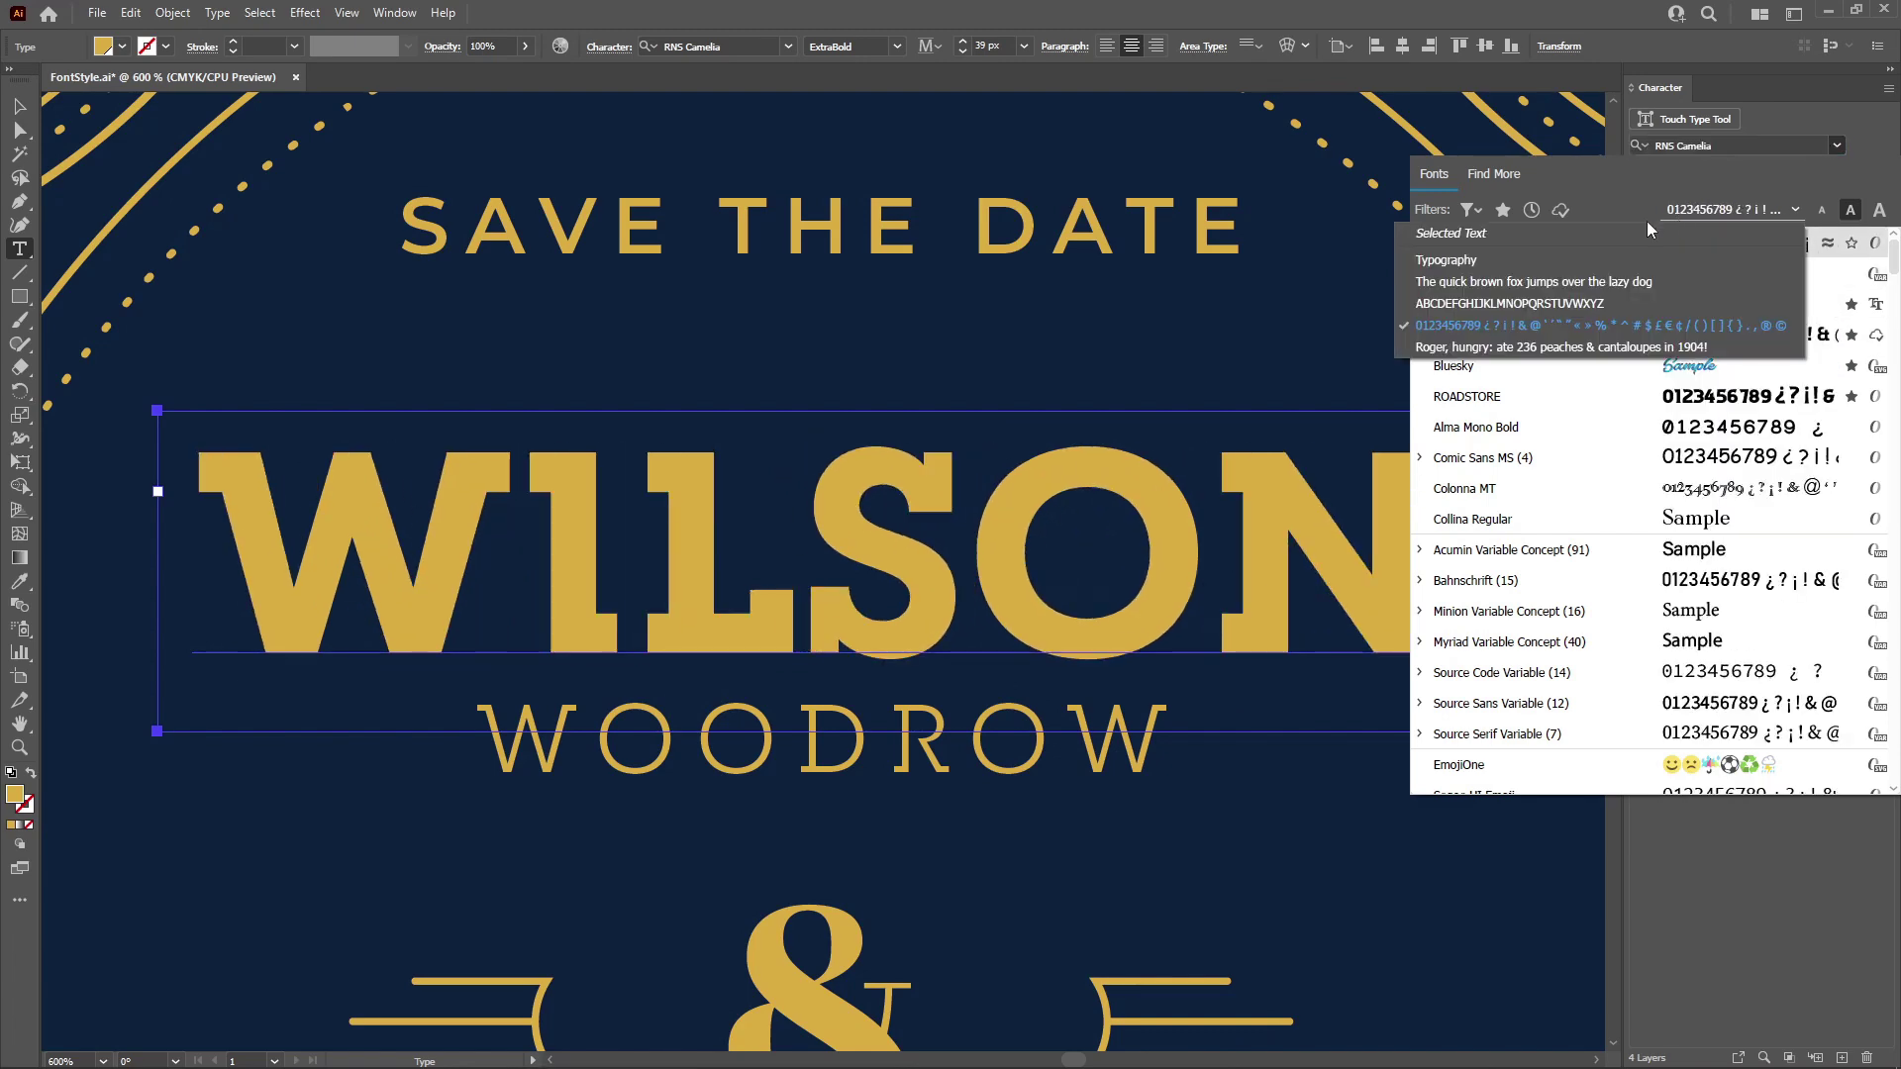
{"action": "left_click", "coordinate": [1577, 235]}
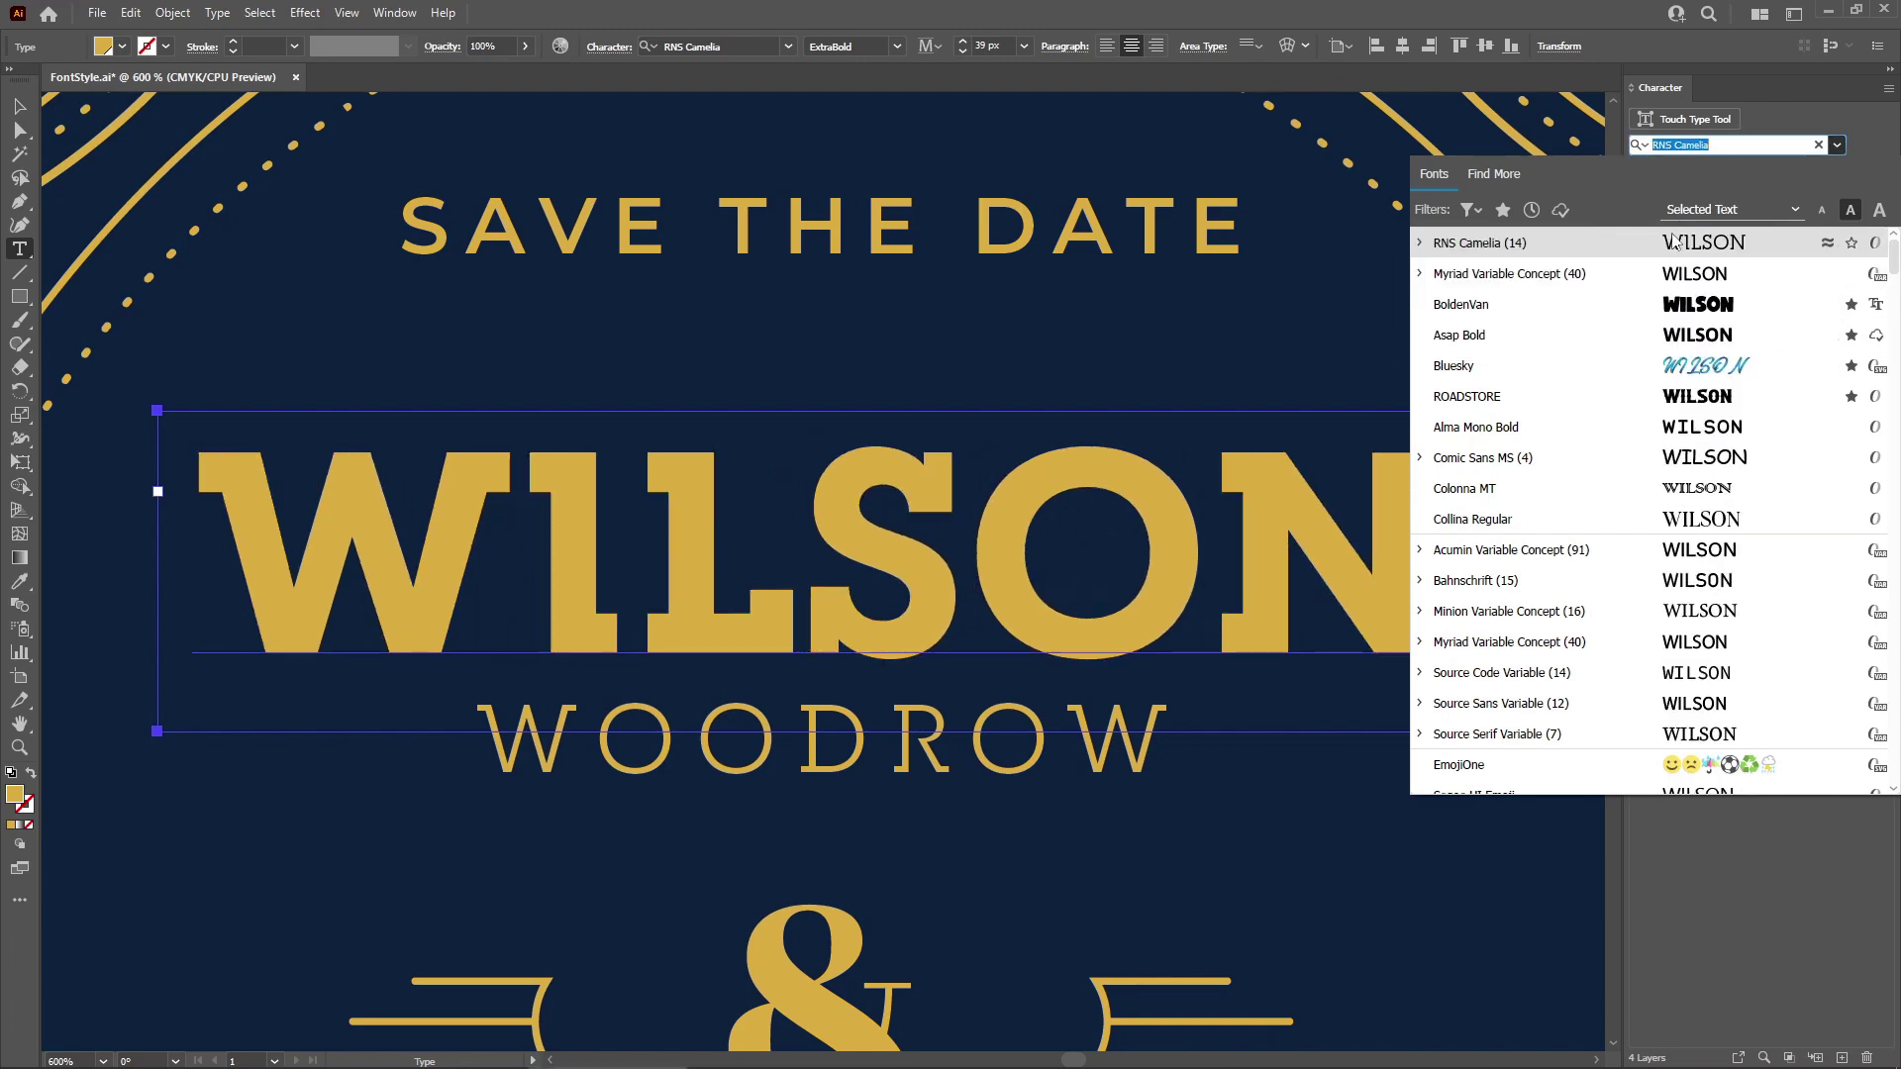
Try small, medium and large font preview sizes, settling on medium.
{"action": "left_click", "coordinate": [1822, 209]}
{"action": "left_click", "coordinate": [1850, 209]}
{"action": "left_click", "coordinate": [1877, 210]}
{"action": "left_click", "coordinate": [1850, 211]}
Search 'robin' and apply Robinson Regular, then revert WILSON to RNS Camelia ExtraBold.
{"action": "type", "text": "robin"}
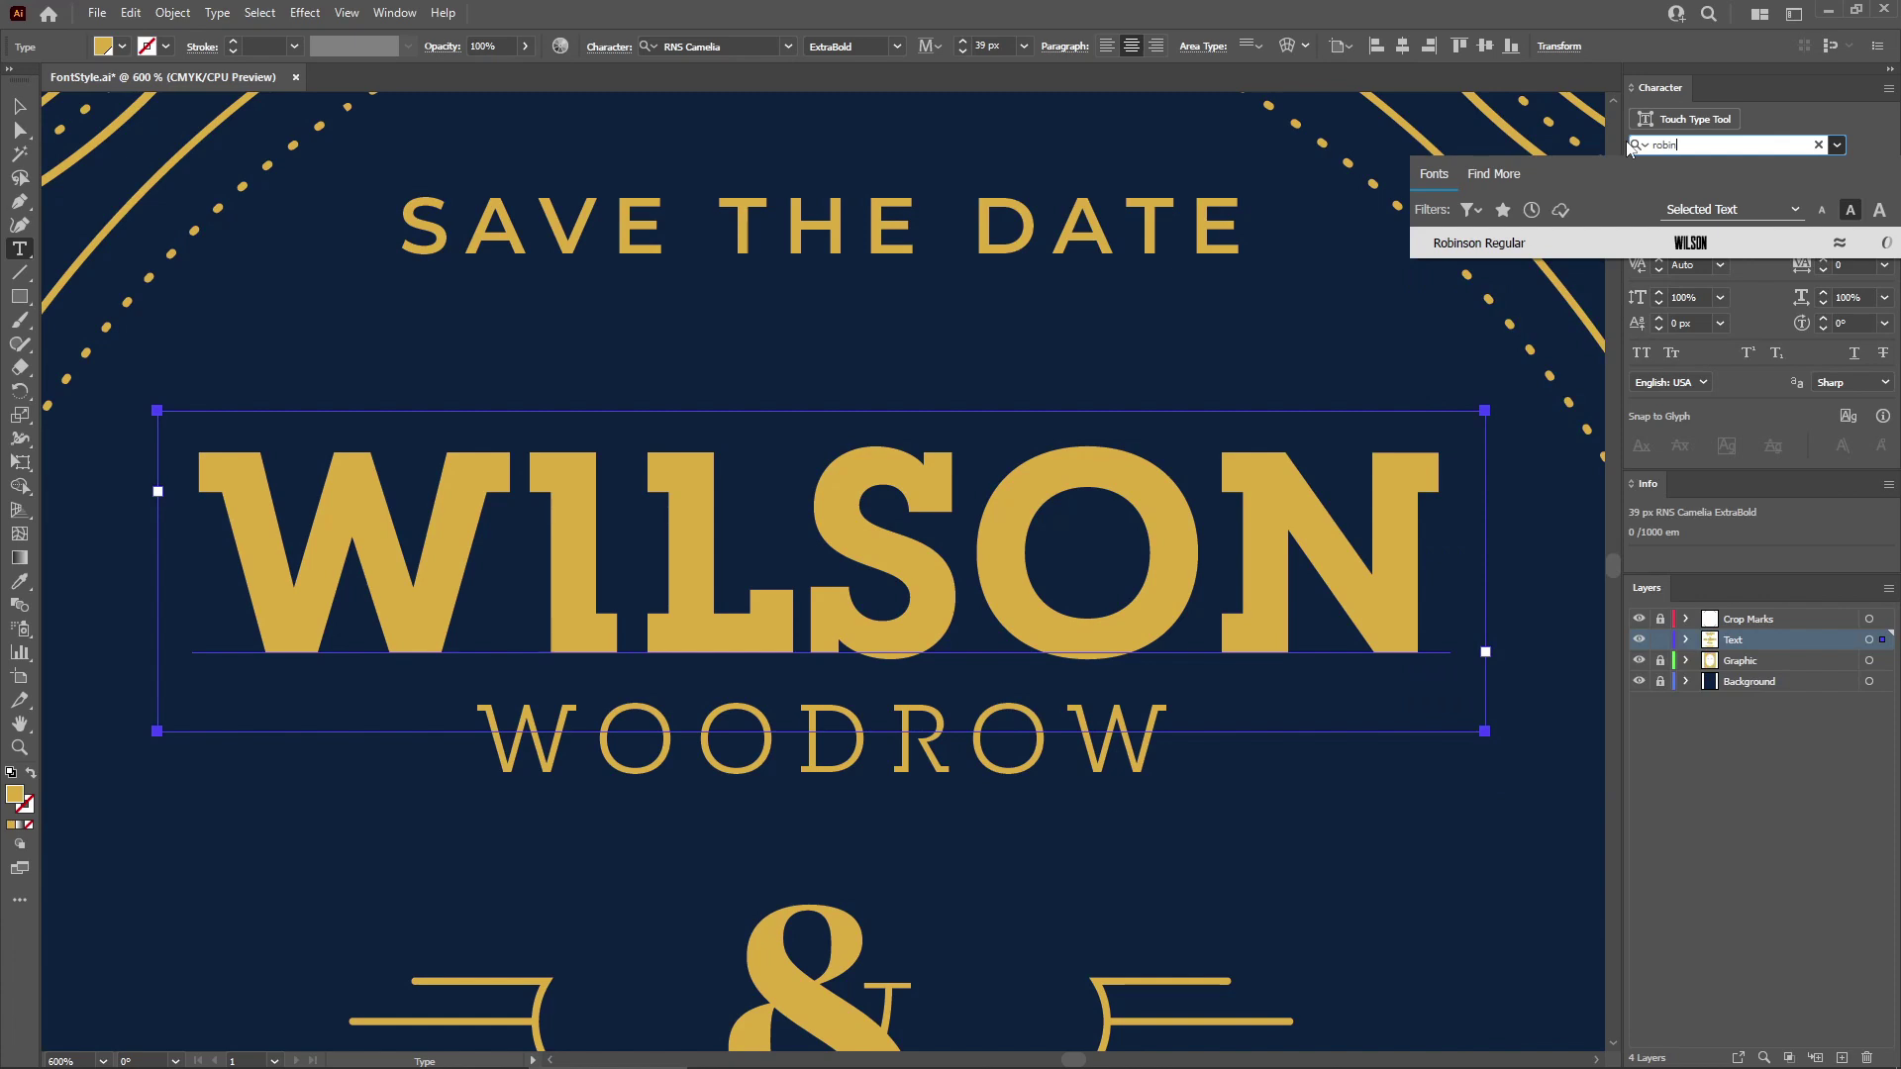
{"action": "left_click", "coordinate": [1525, 246]}
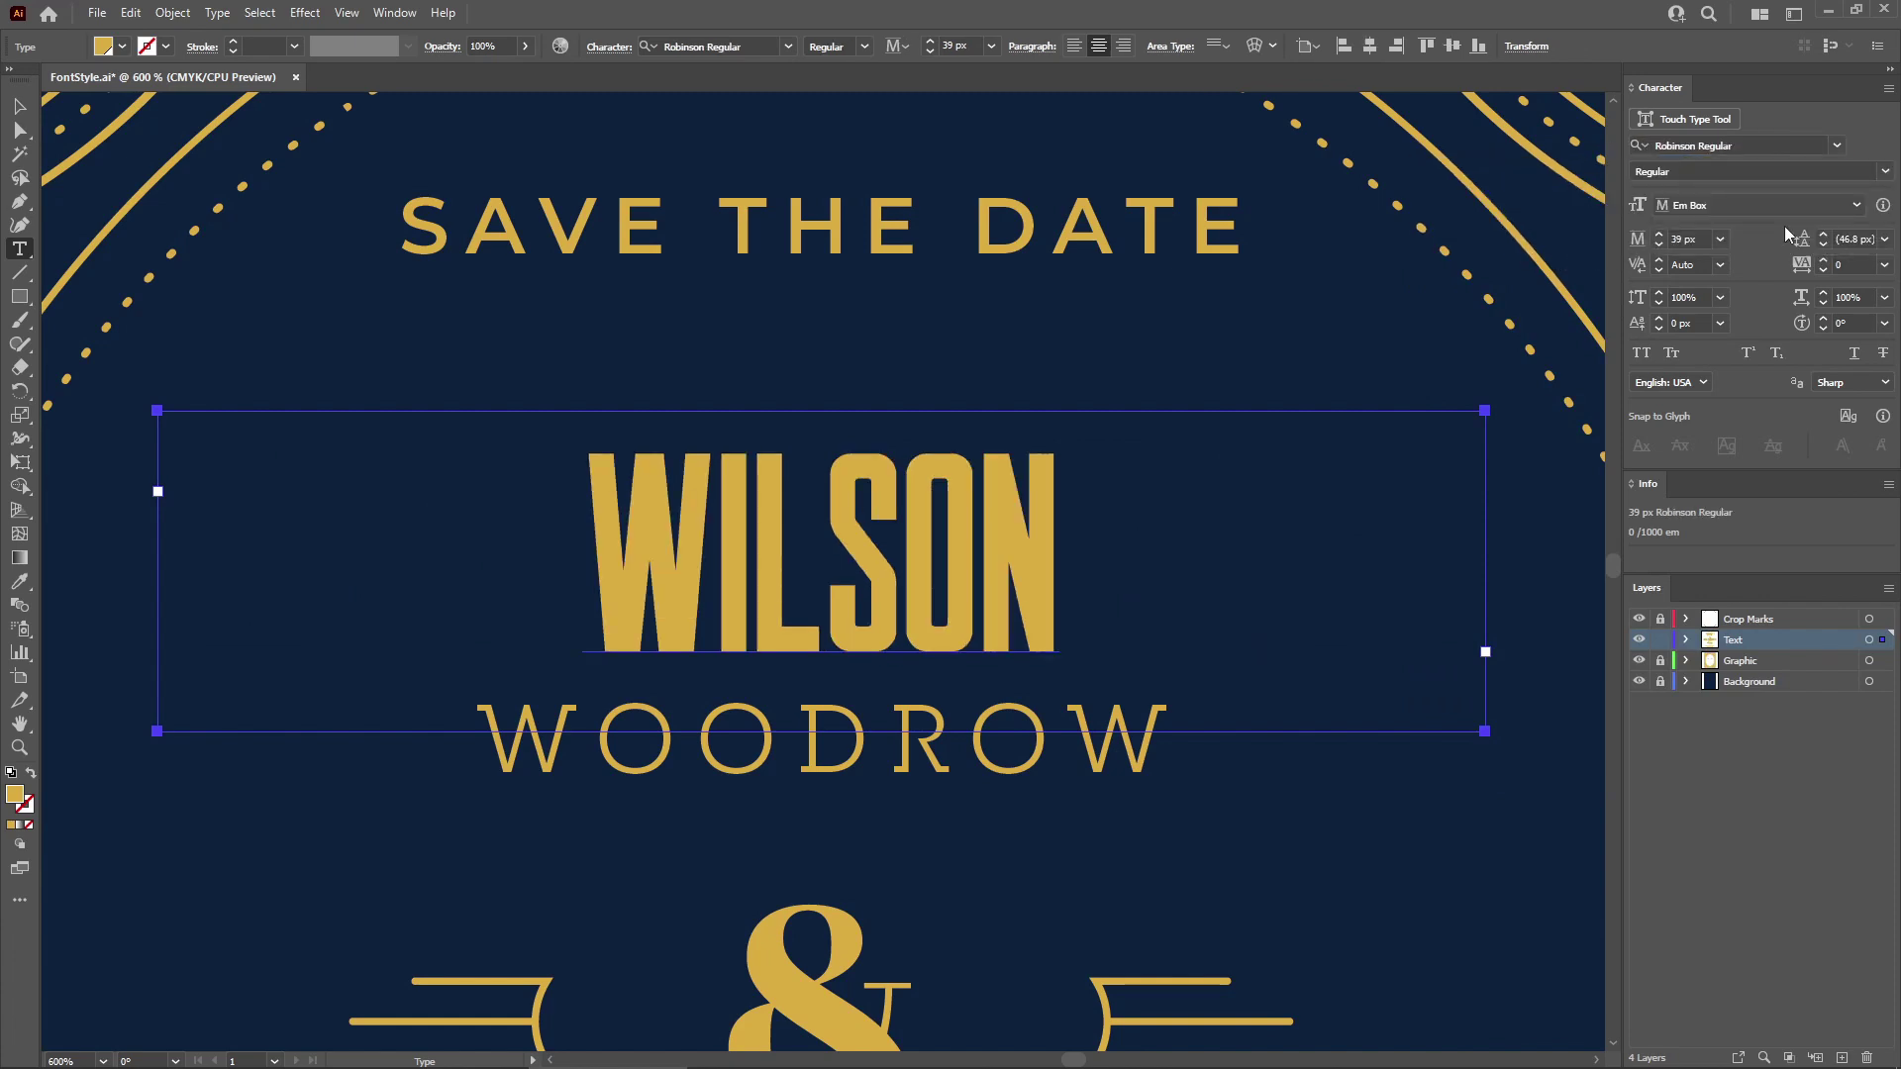
{"action": "left_click", "coordinate": [1834, 146]}
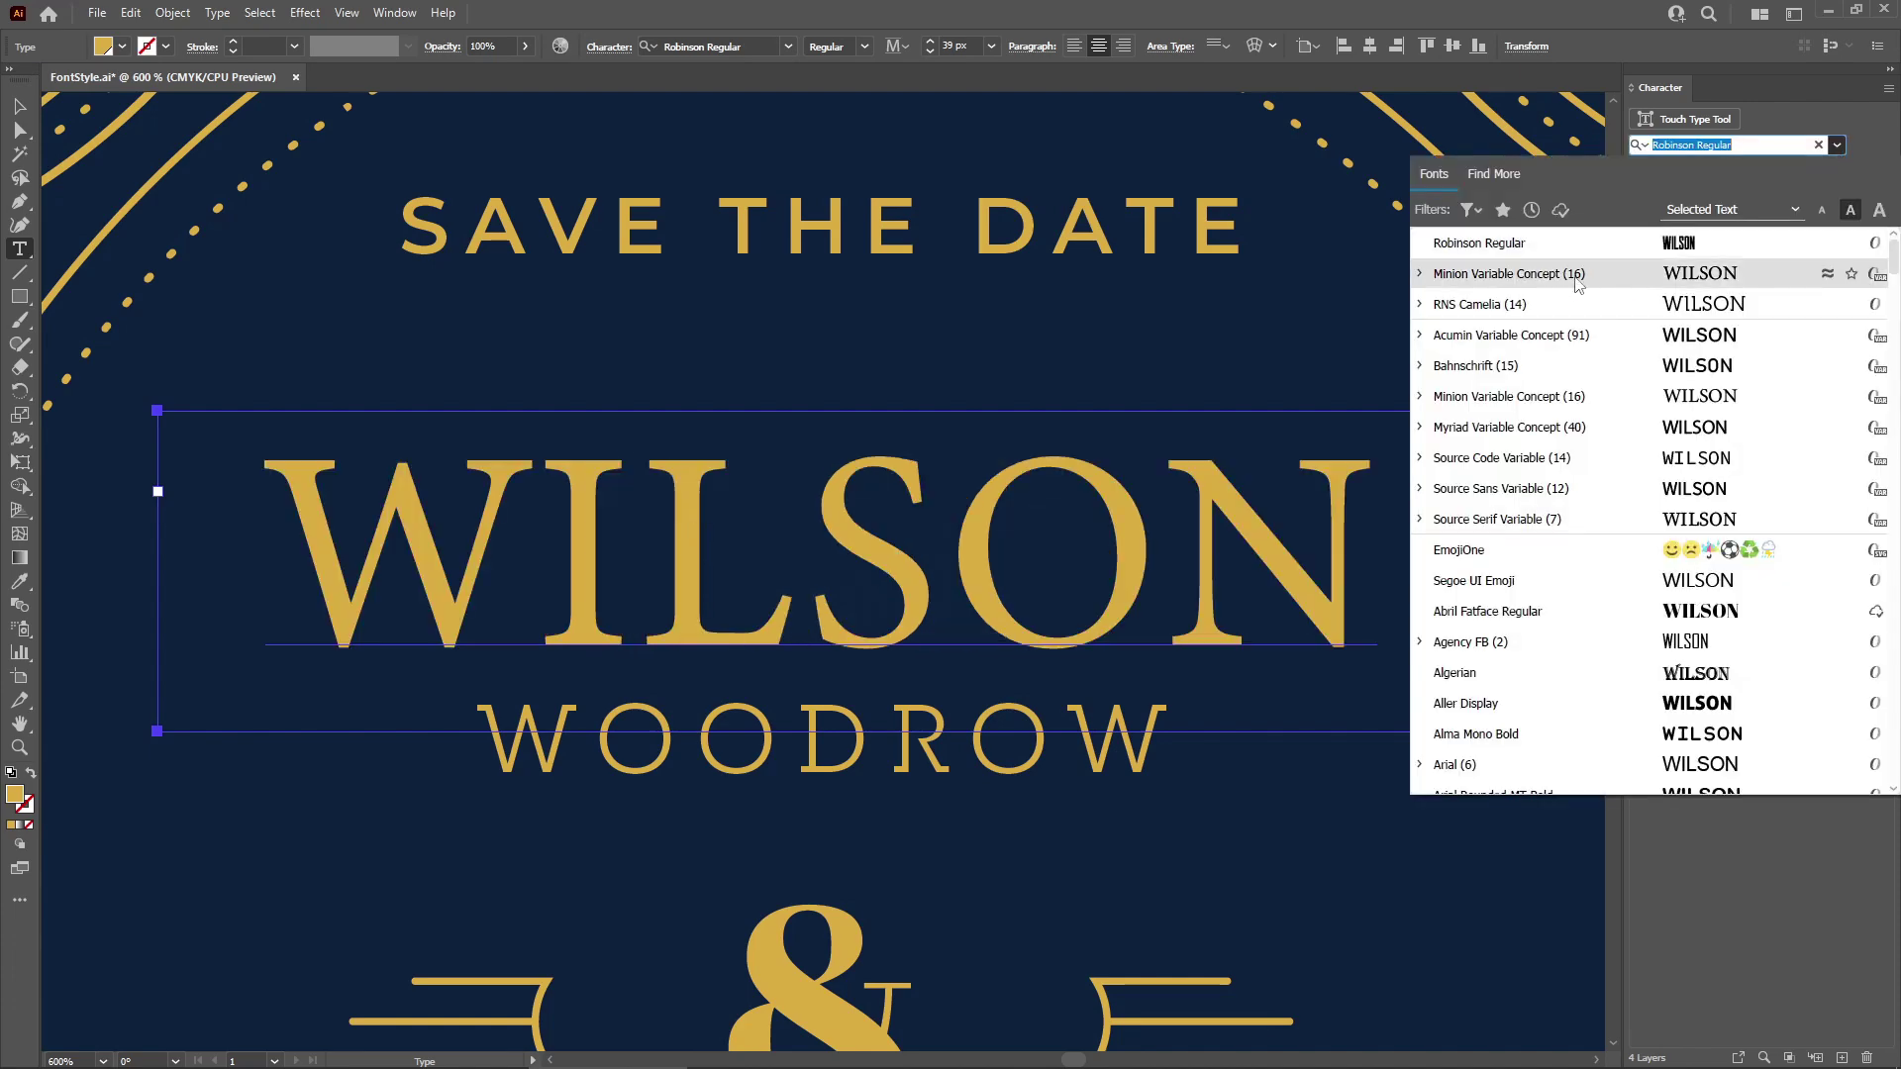
{"action": "left_click", "coordinate": [1518, 307]}
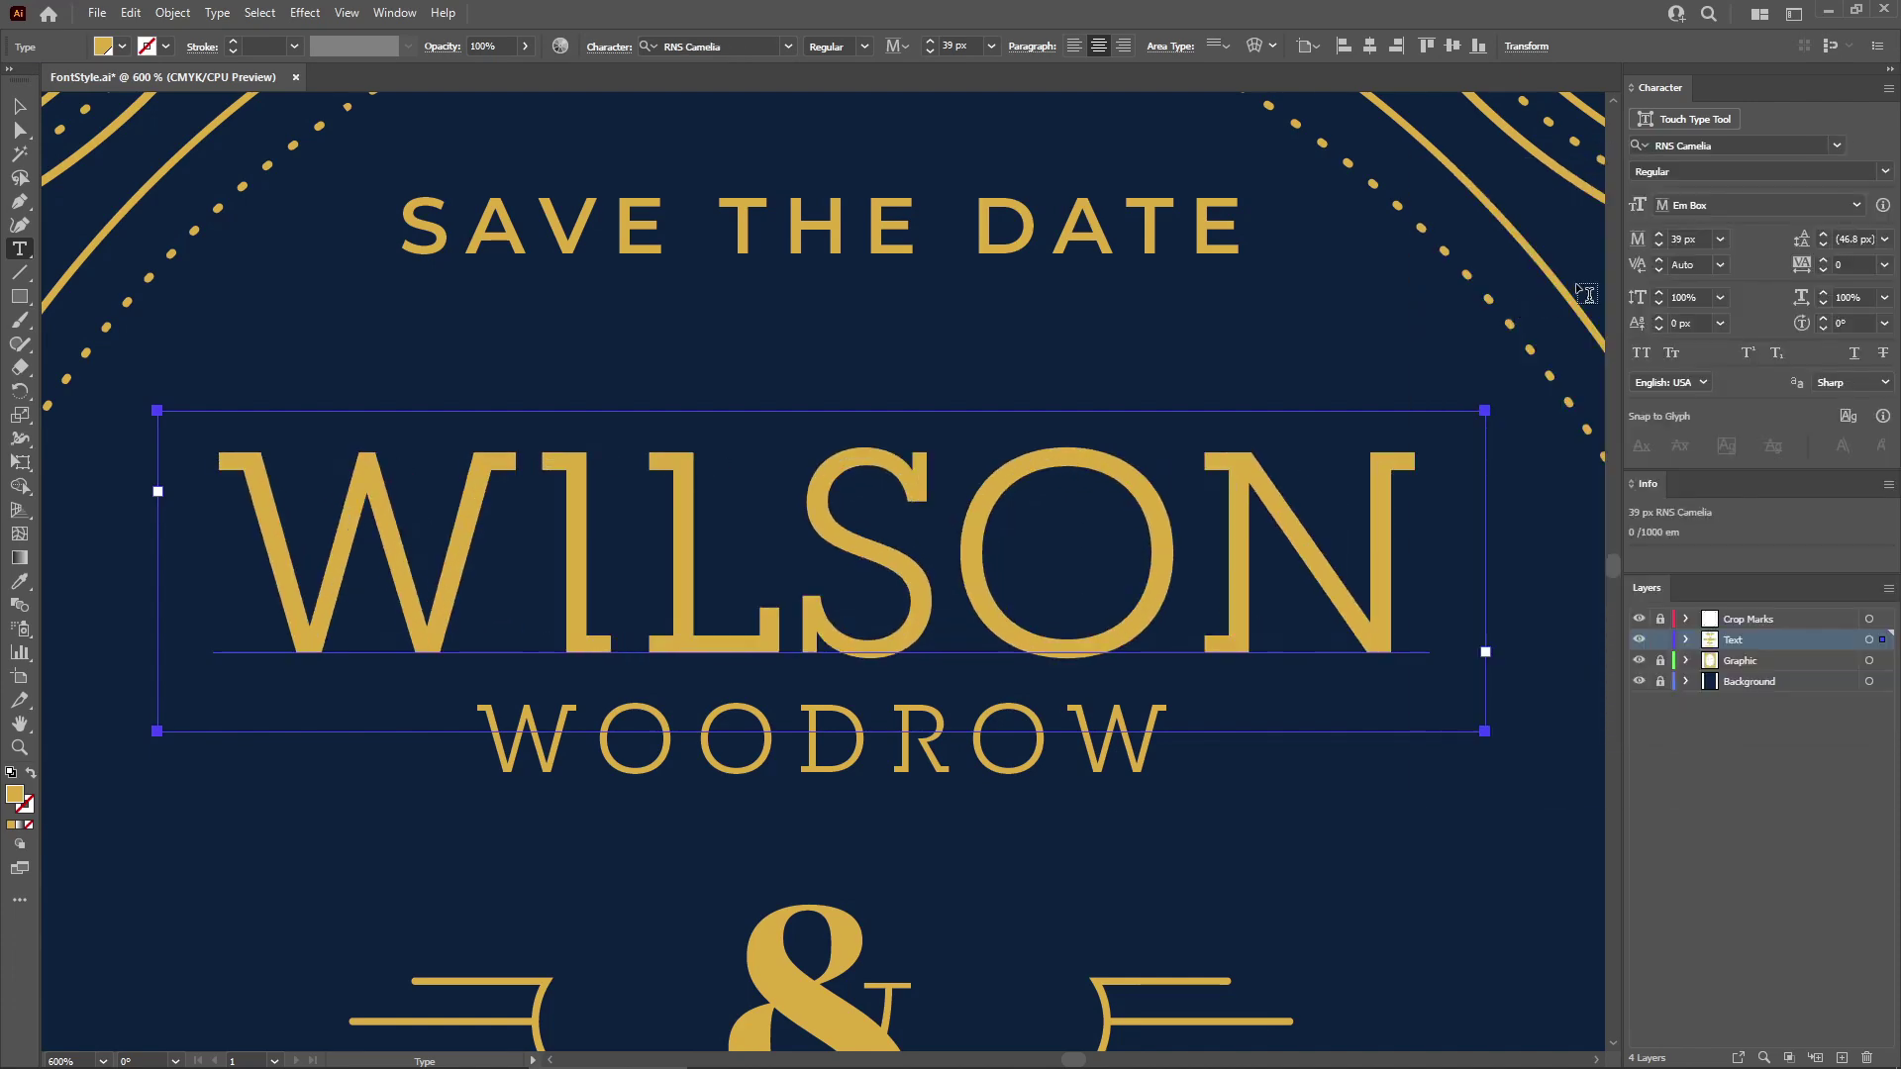
{"action": "left_click", "coordinate": [1886, 174]}
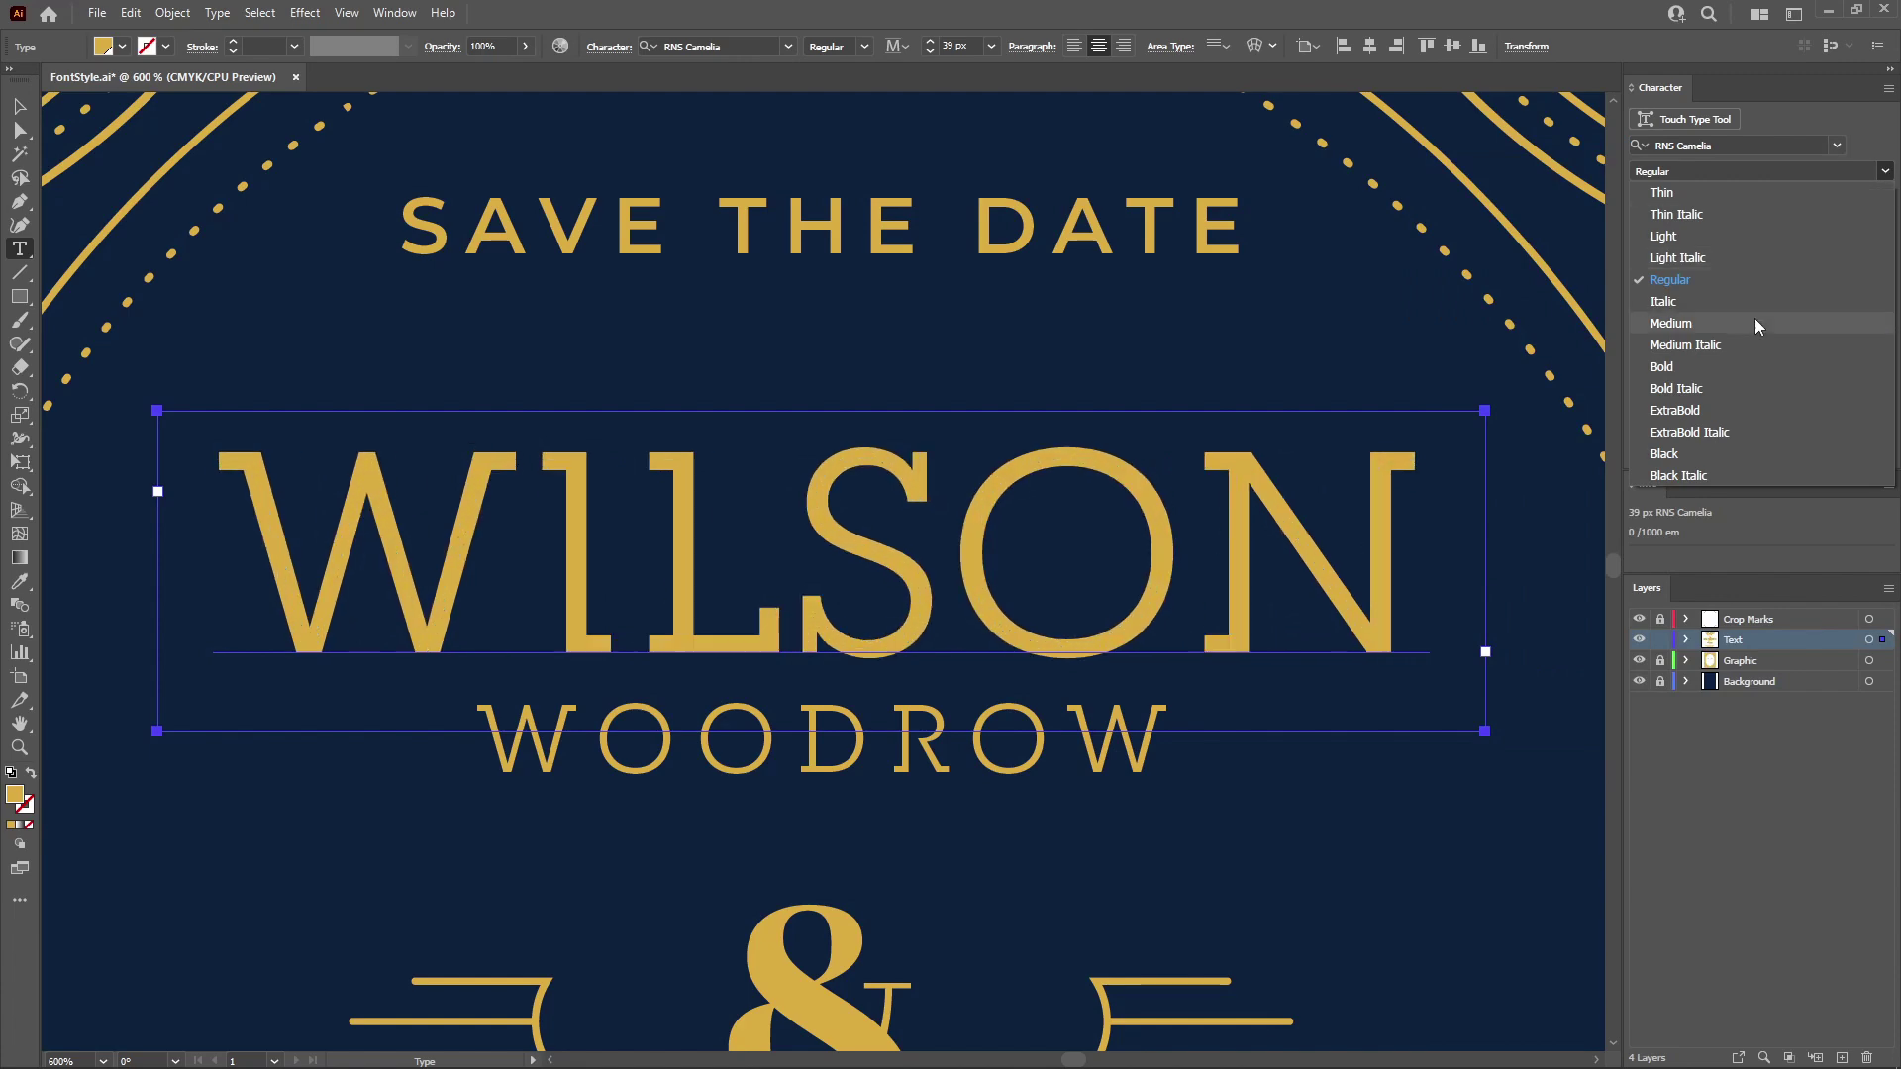
{"action": "left_click", "coordinate": [1681, 406]}
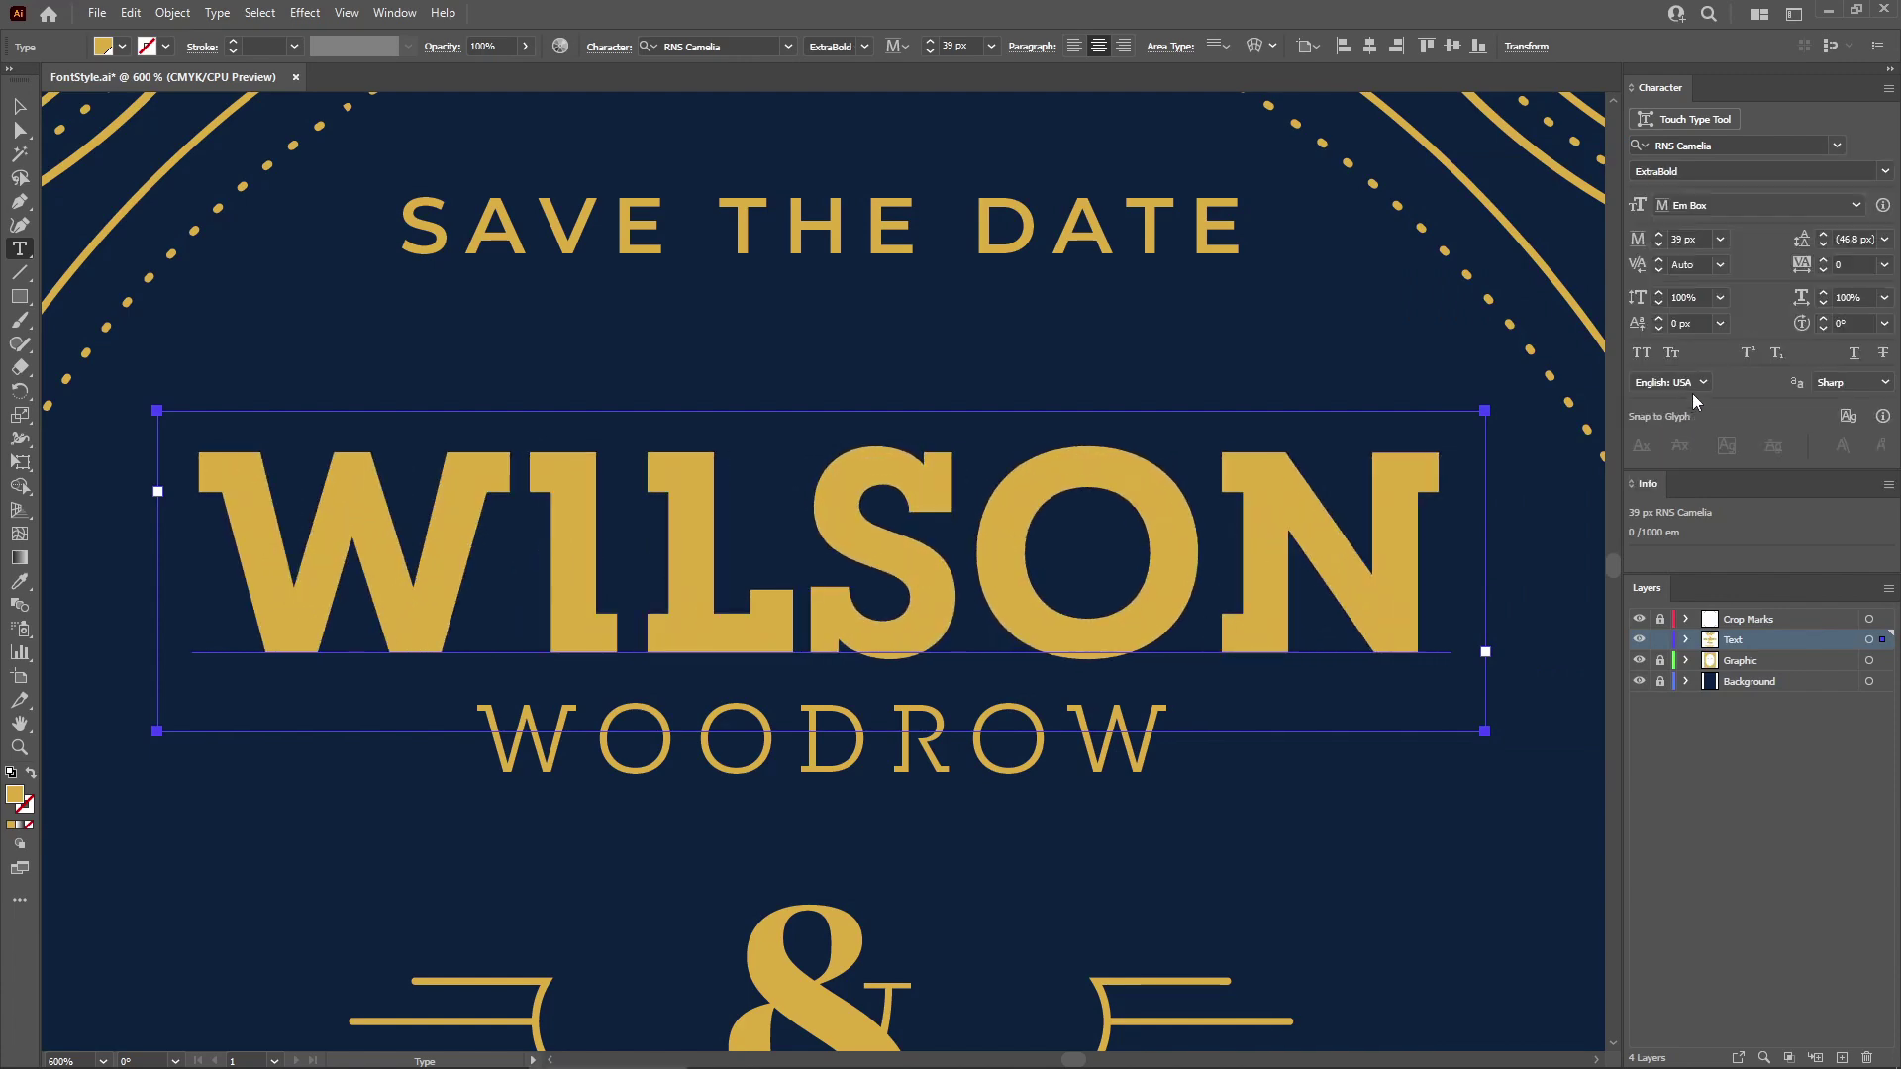
Apply Minion Variable Concept to WILSON and lighten its variable weight to 400.
{"action": "left_click", "coordinate": [1836, 146]}
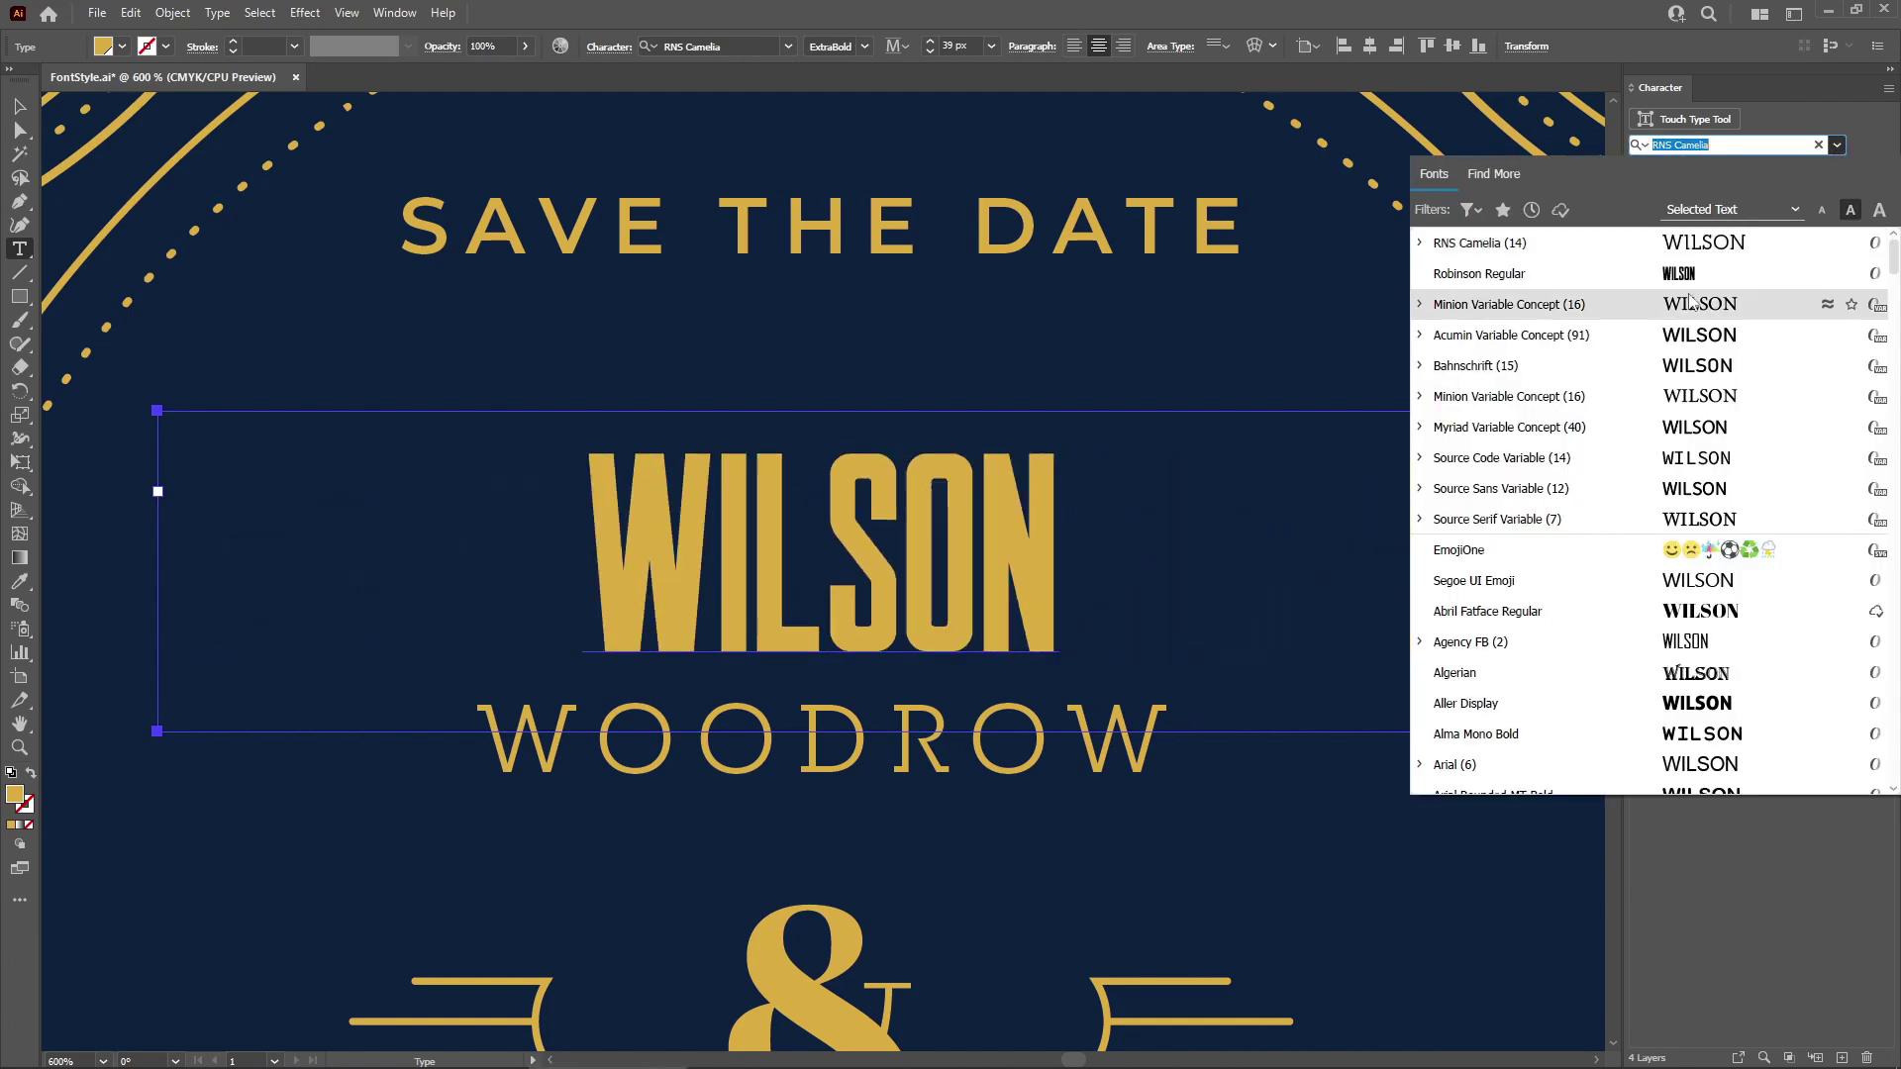
{"action": "left_click", "coordinate": [1496, 406]}
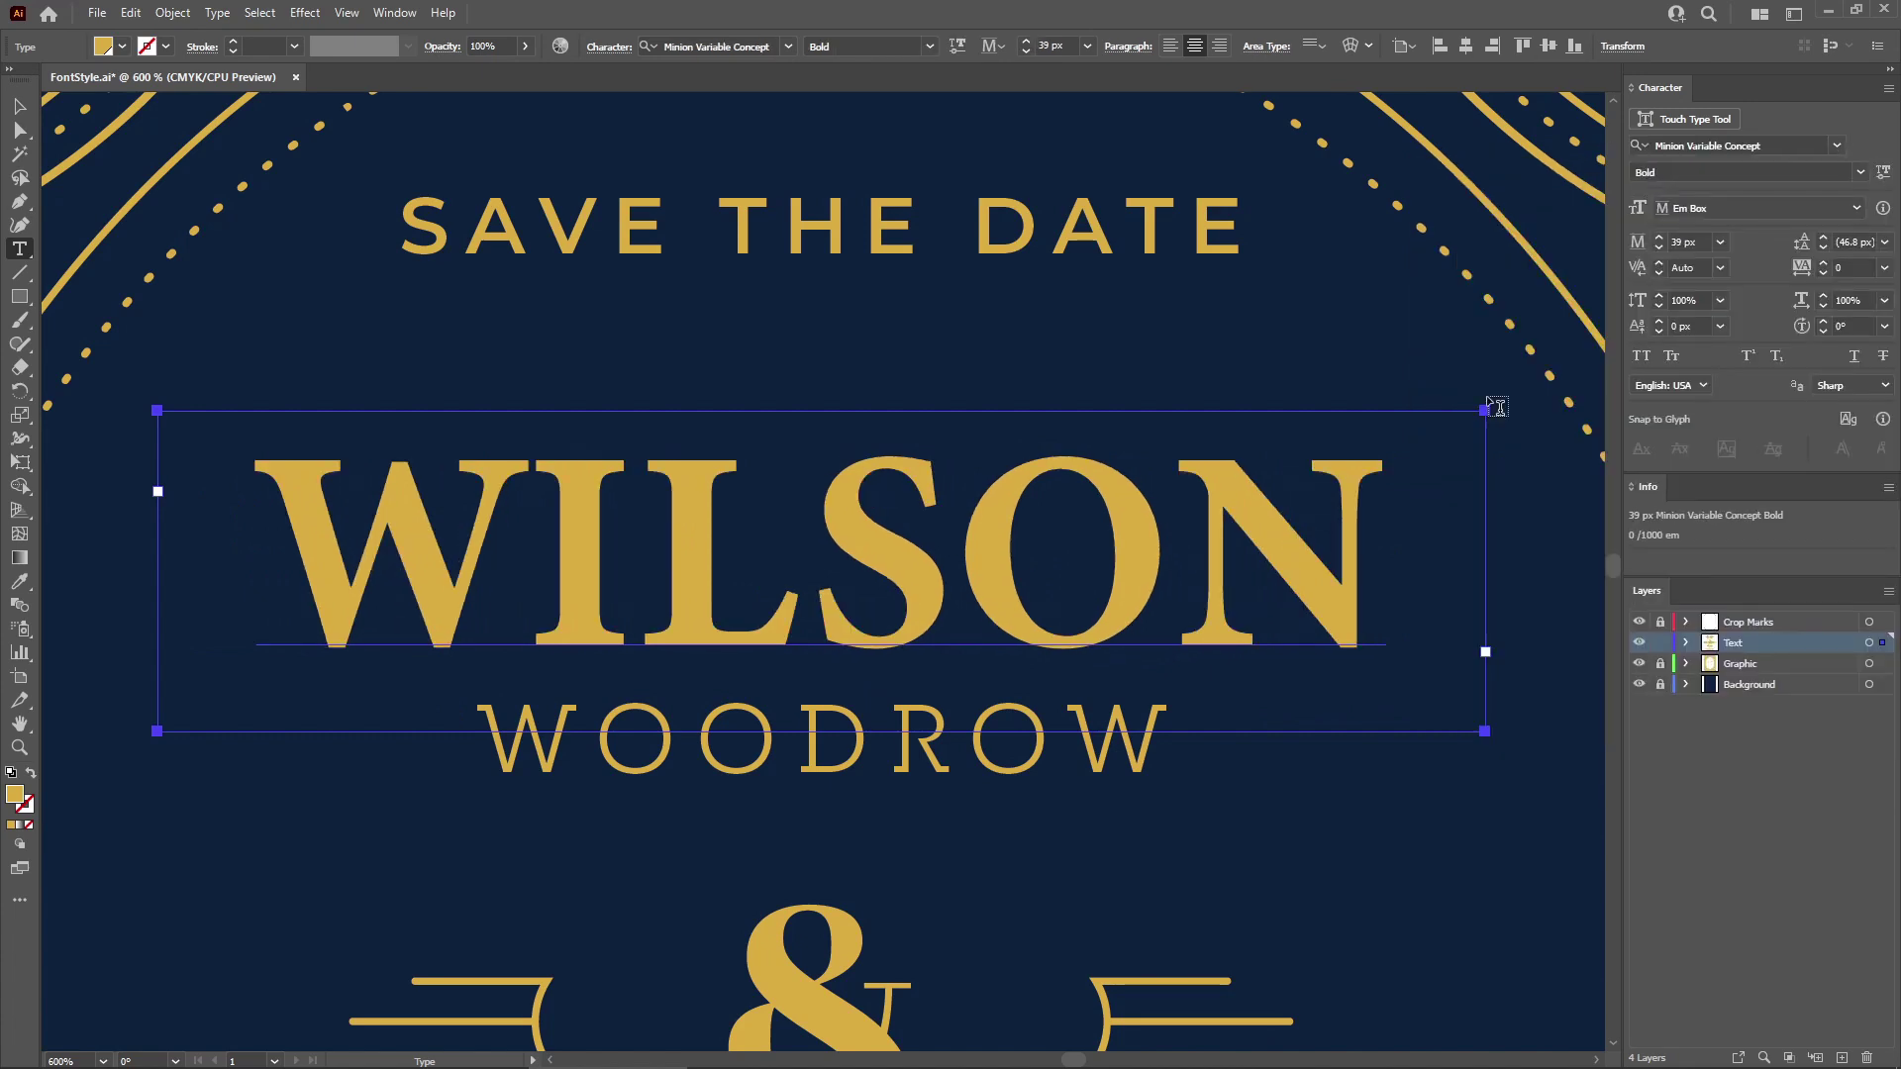
{"action": "left_click", "coordinate": [1882, 173]}
{"action": "left_click_drag", "start_coordinate": [1821, 232], "coordinate": [1808, 288]}
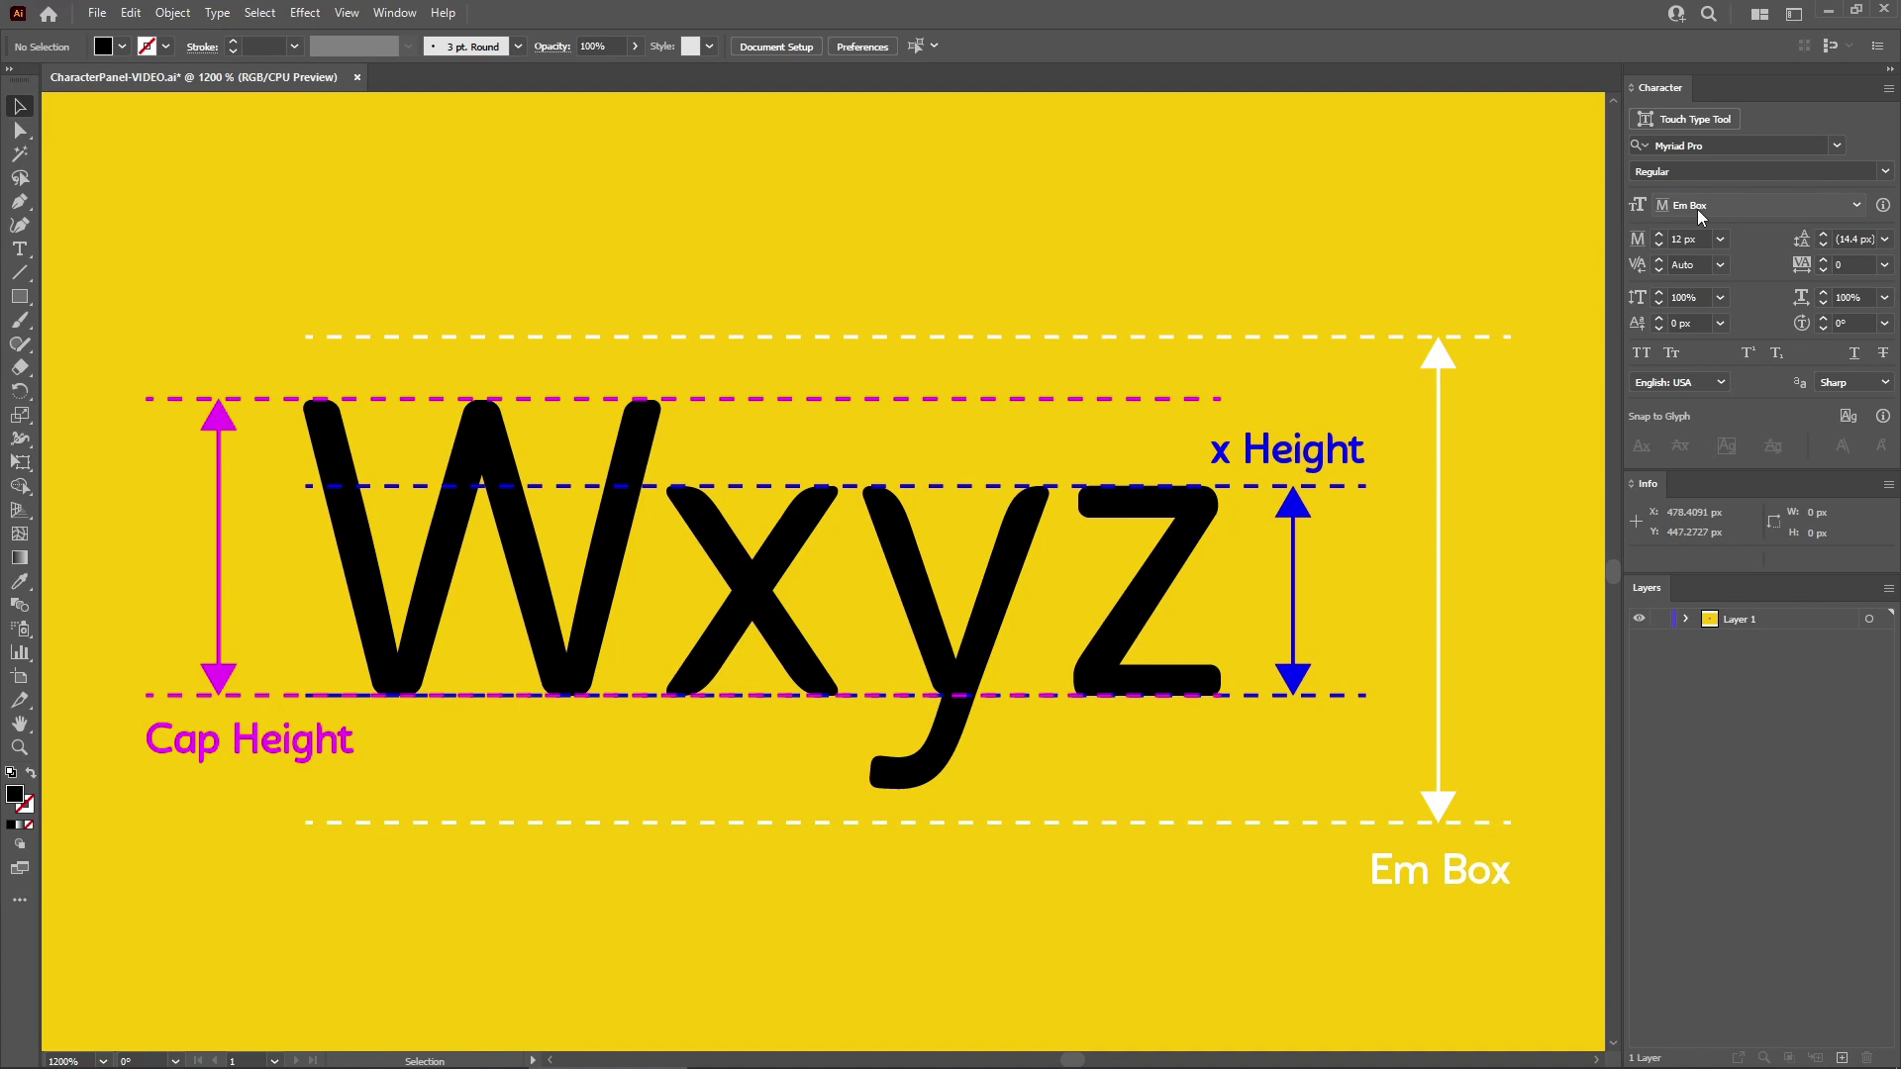
Select the Wxyz text and switch its font size reference to Cap Height, then x-Height, then ICF Box.
{"action": "left_click", "coordinate": [1178, 576]}
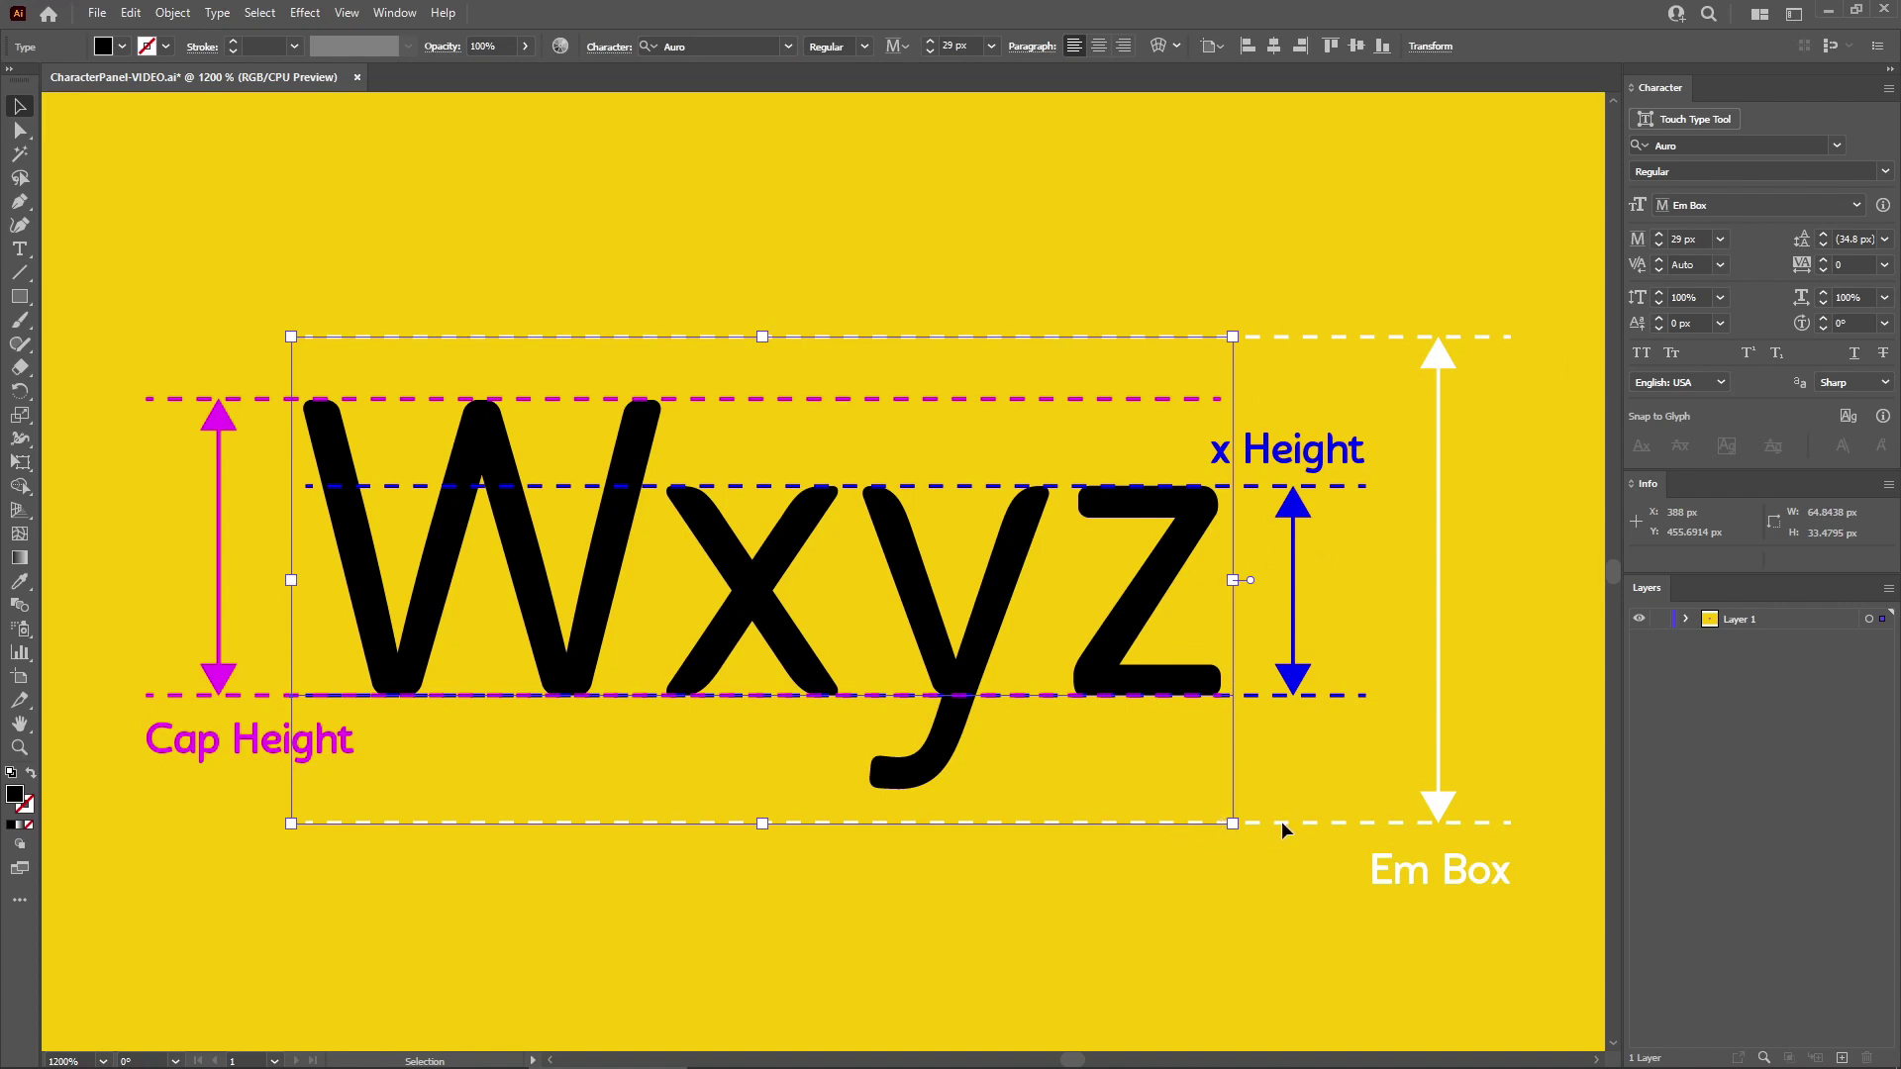
{"action": "left_click", "coordinate": [1784, 205]}
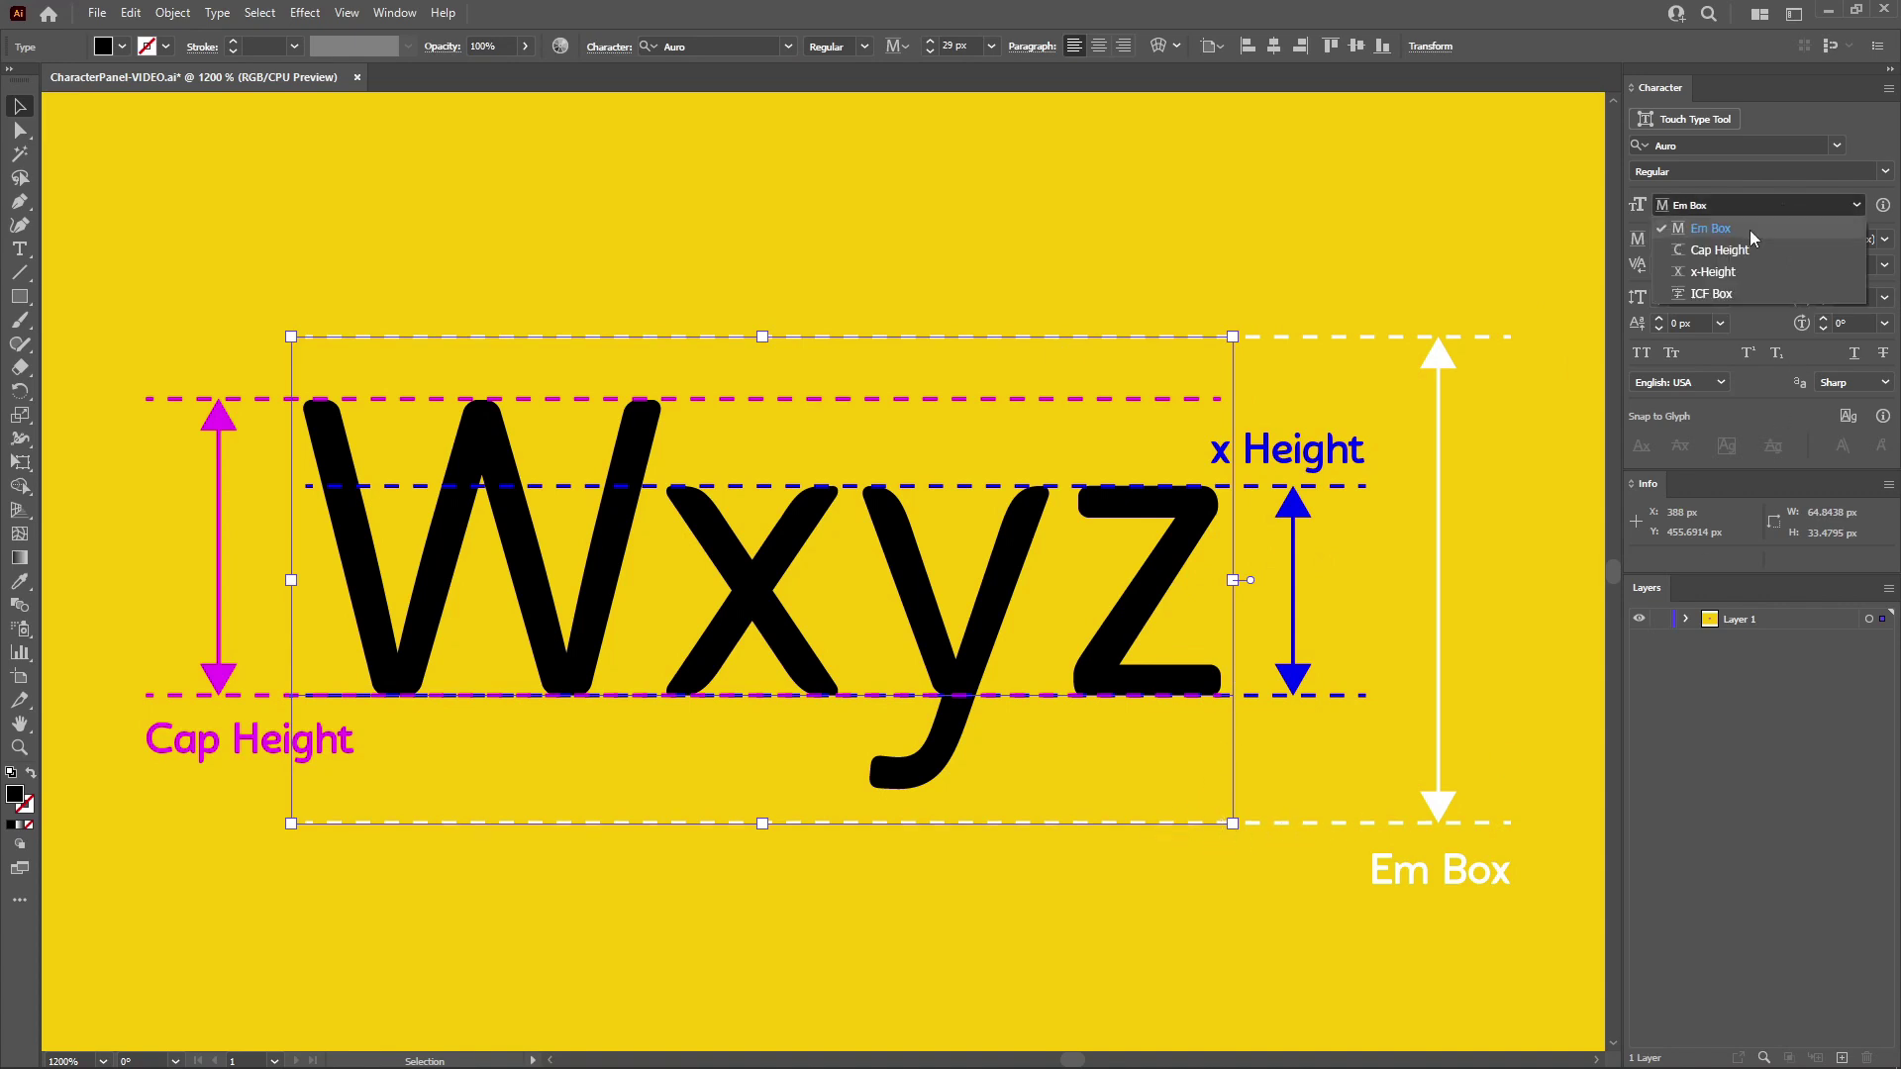
{"action": "left_click", "coordinate": [1732, 245]}
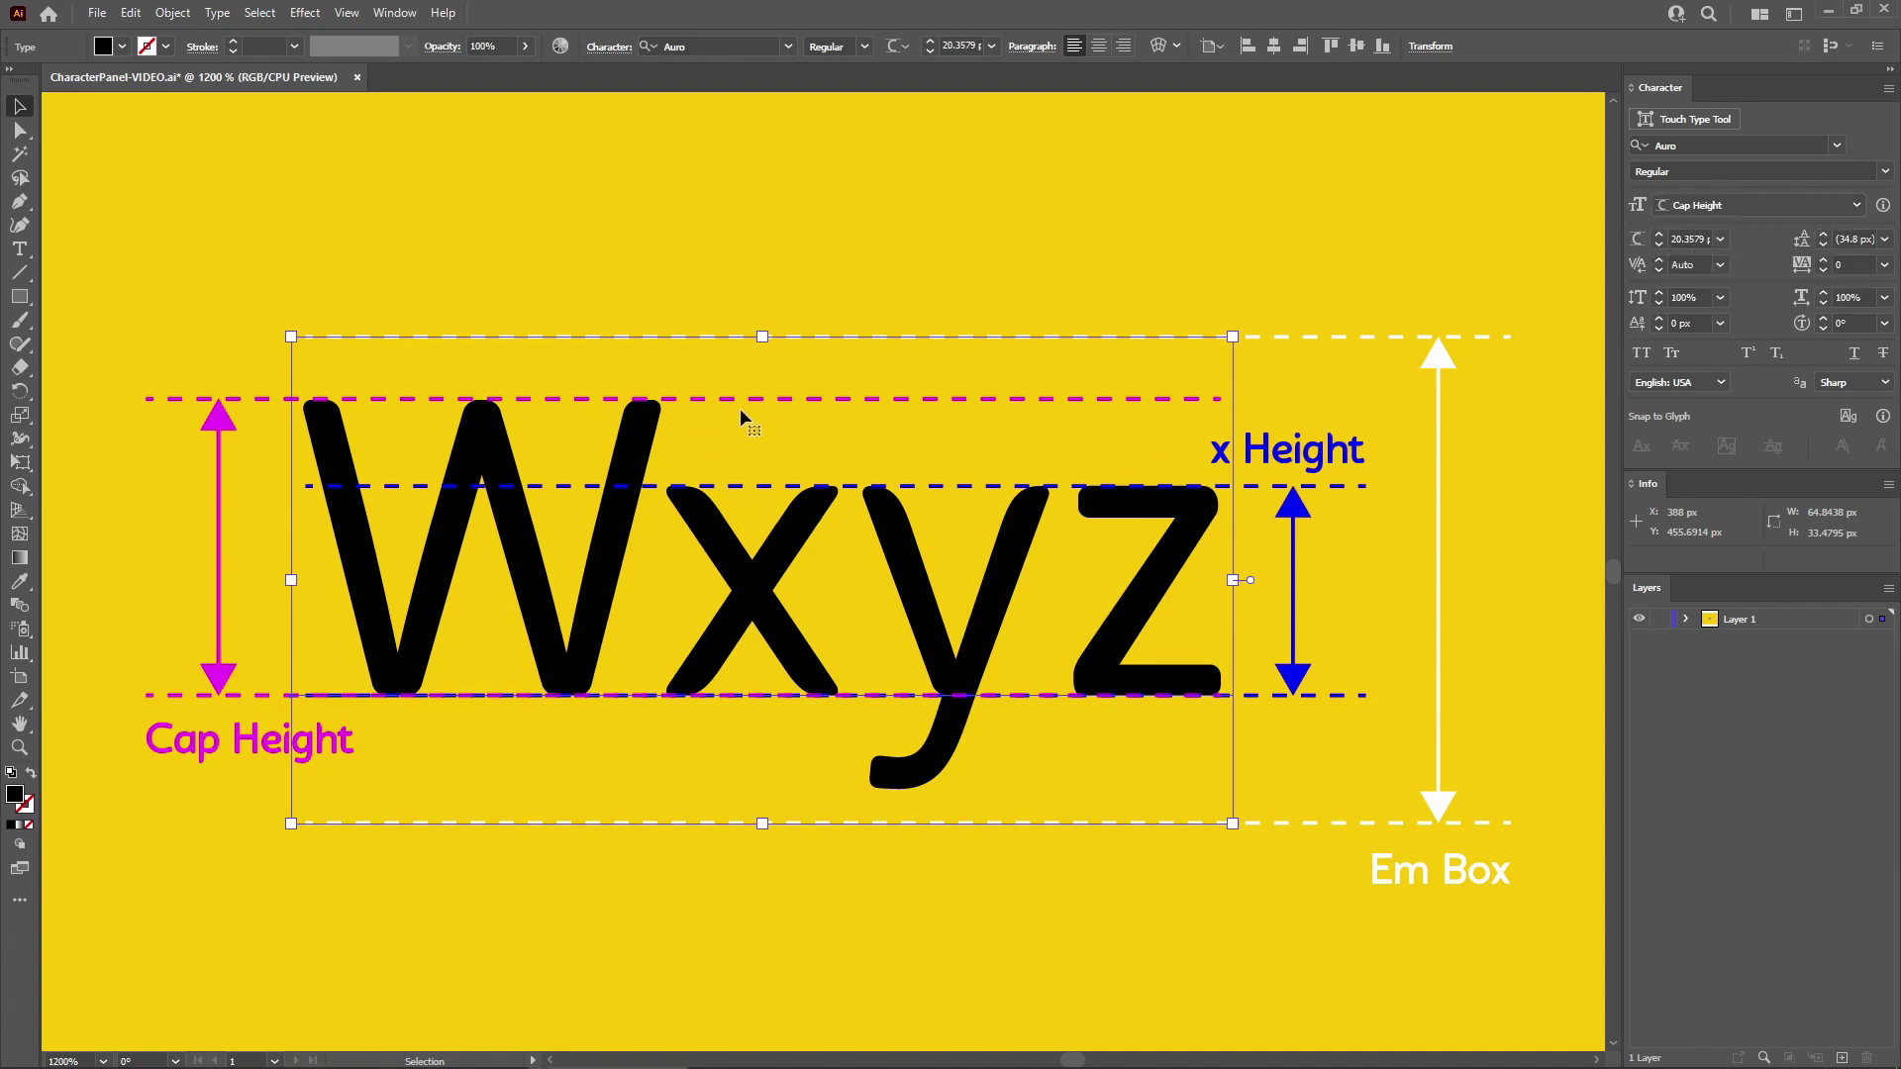
{"action": "left_click", "coordinate": [1721, 210]}
{"action": "left_click", "coordinate": [1708, 272]}
{"action": "left_click", "coordinate": [1730, 206]}
{"action": "left_click", "coordinate": [1708, 295]}
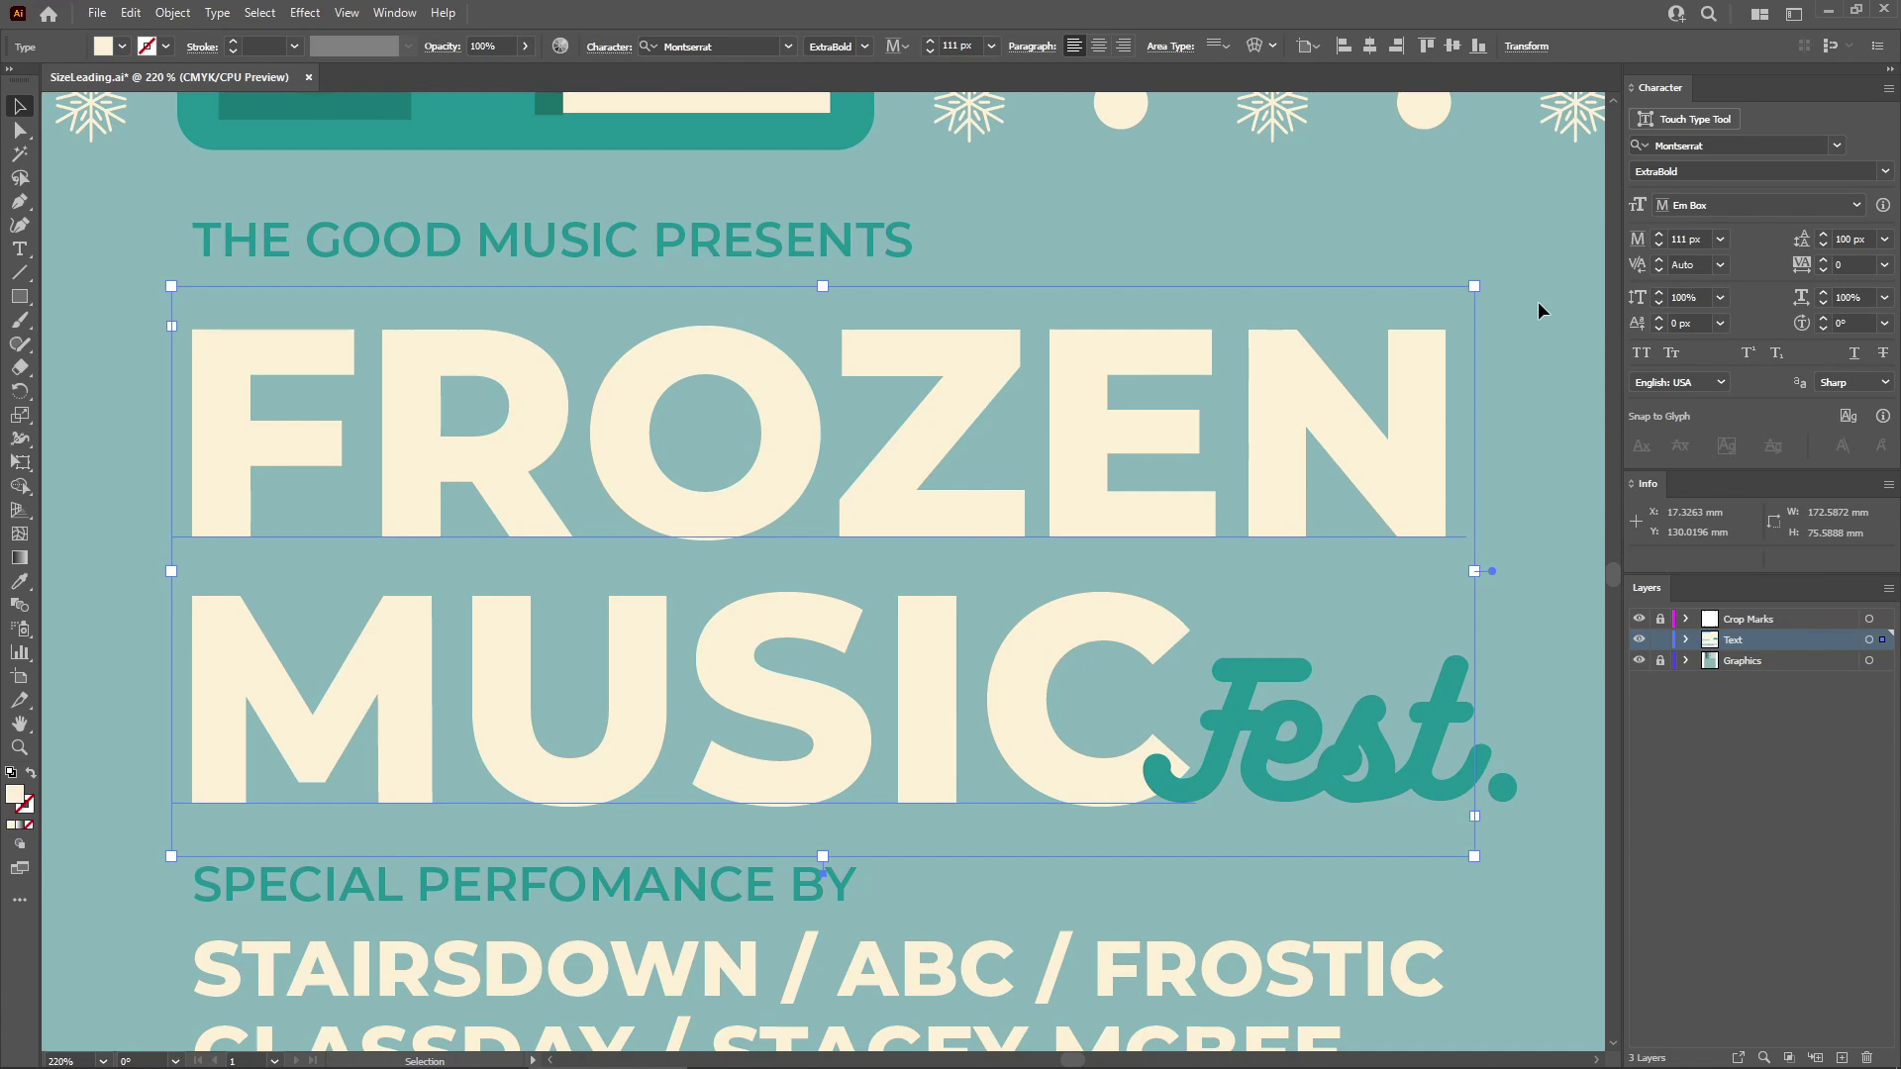
{"action": "left_click", "coordinate": [1721, 239]}
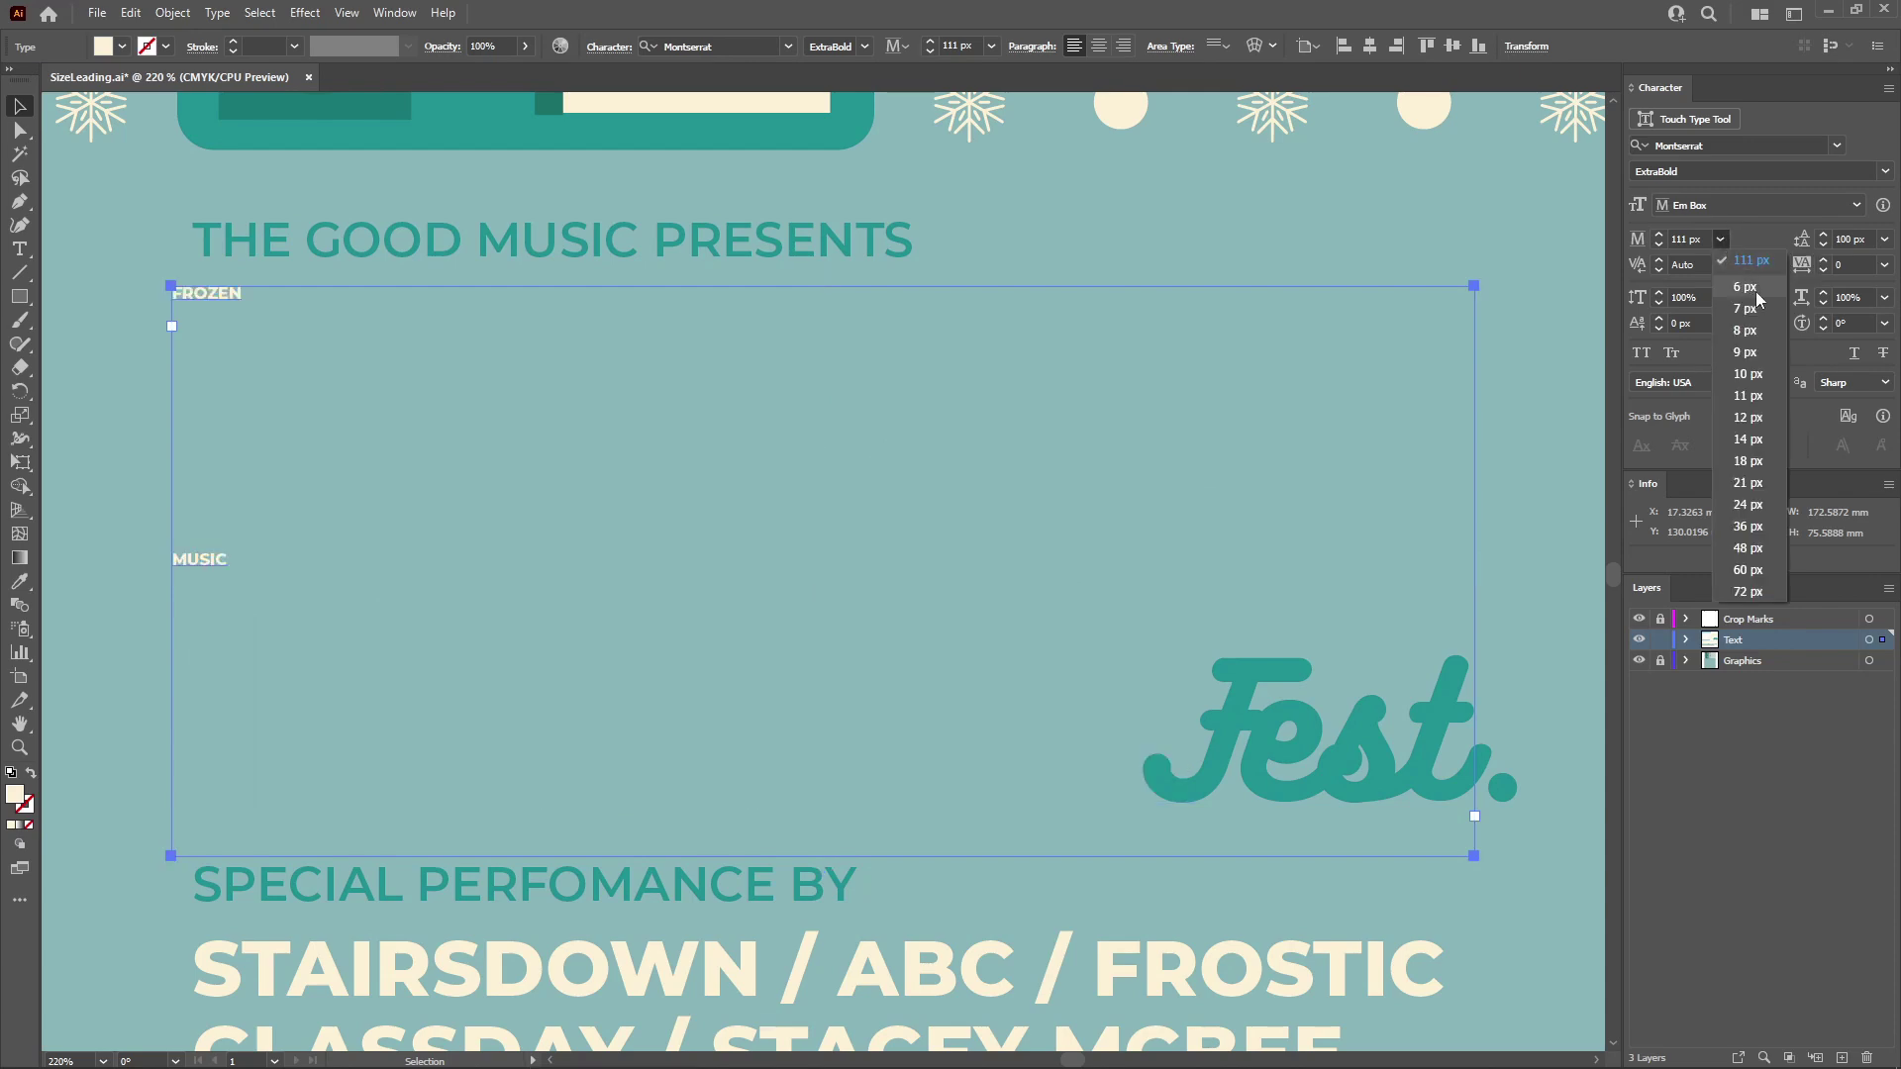
{"action": "left_click", "coordinate": [1745, 592]}
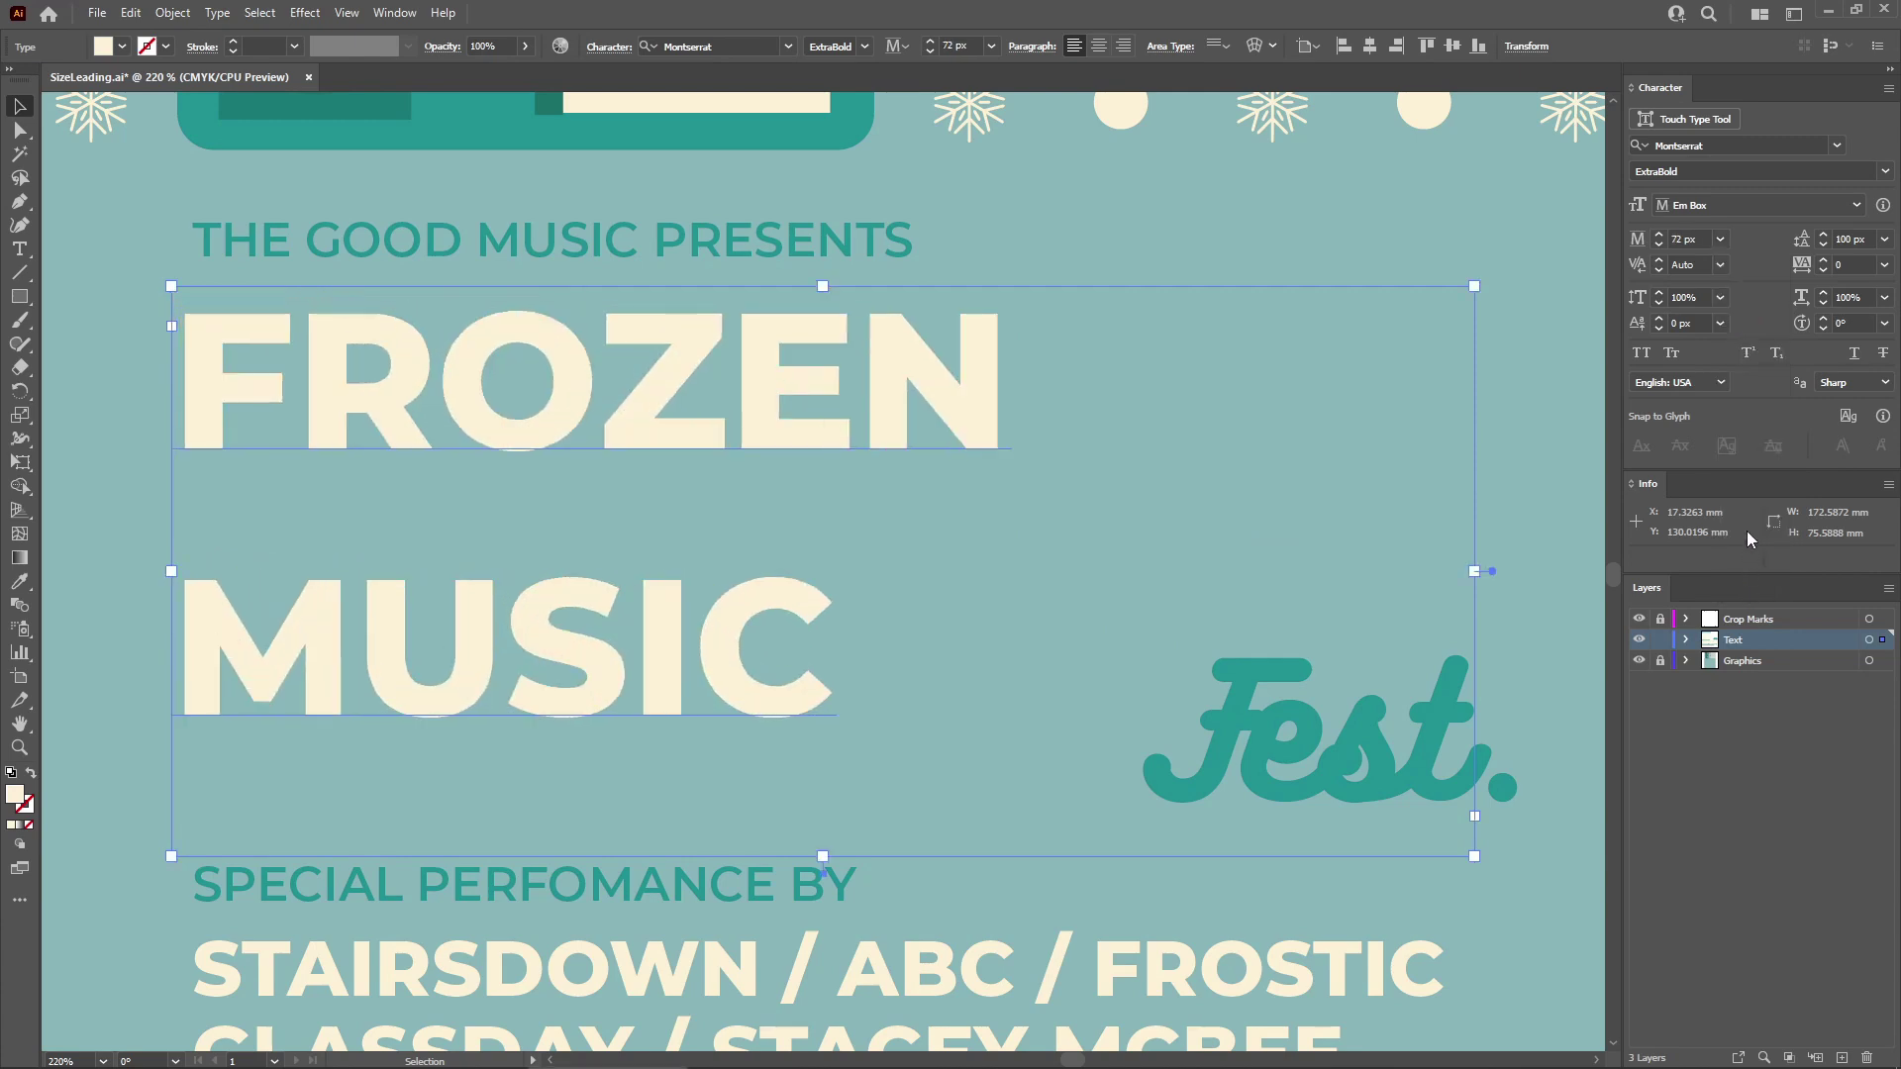
{"action": "left_click", "coordinate": [1659, 234]}
{"action": "left_click", "coordinate": [1659, 235]}
{"action": "left_click", "coordinate": [1659, 234]}
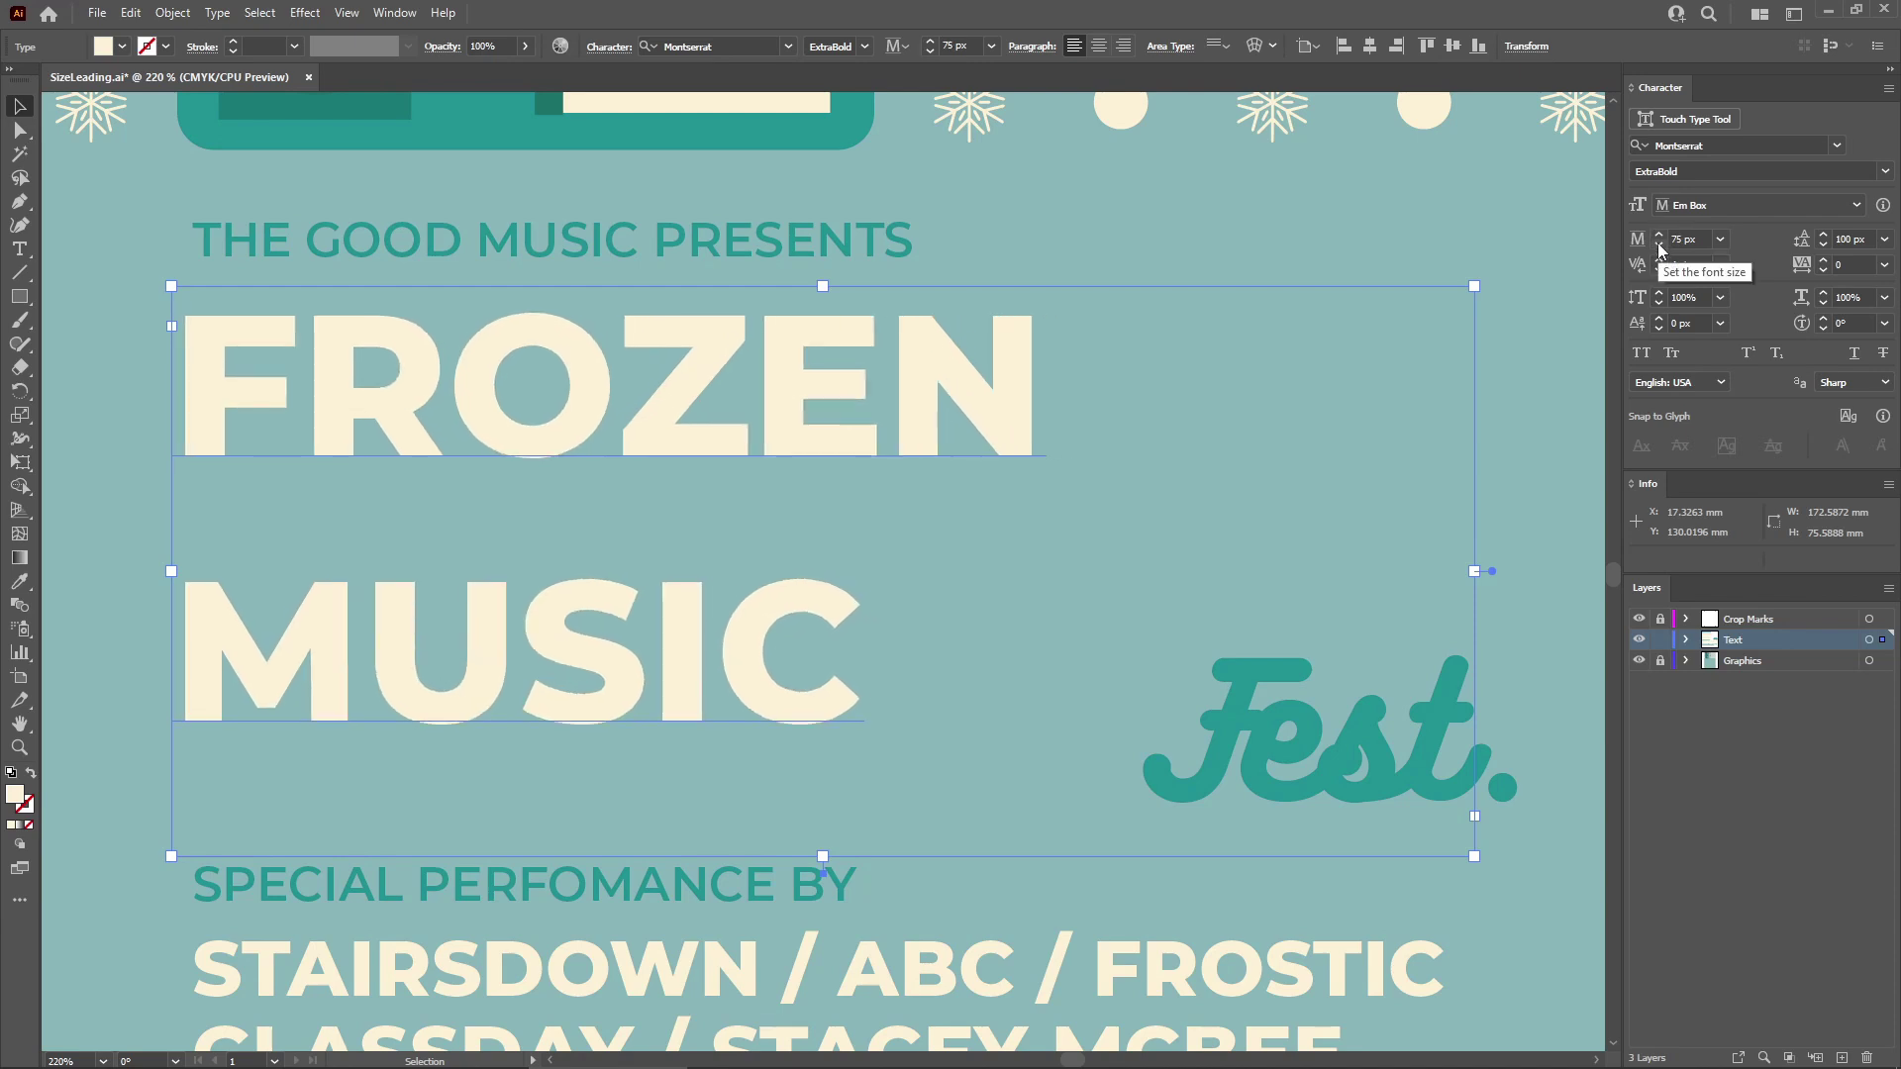
{"action": "left_click", "coordinate": [1660, 247]}
{"action": "left_click", "coordinate": [1660, 246]}
{"action": "left_click", "coordinate": [1660, 247]}
{"action": "left_click", "coordinate": [1660, 247]}
{"action": "left_click", "coordinate": [1660, 246]}
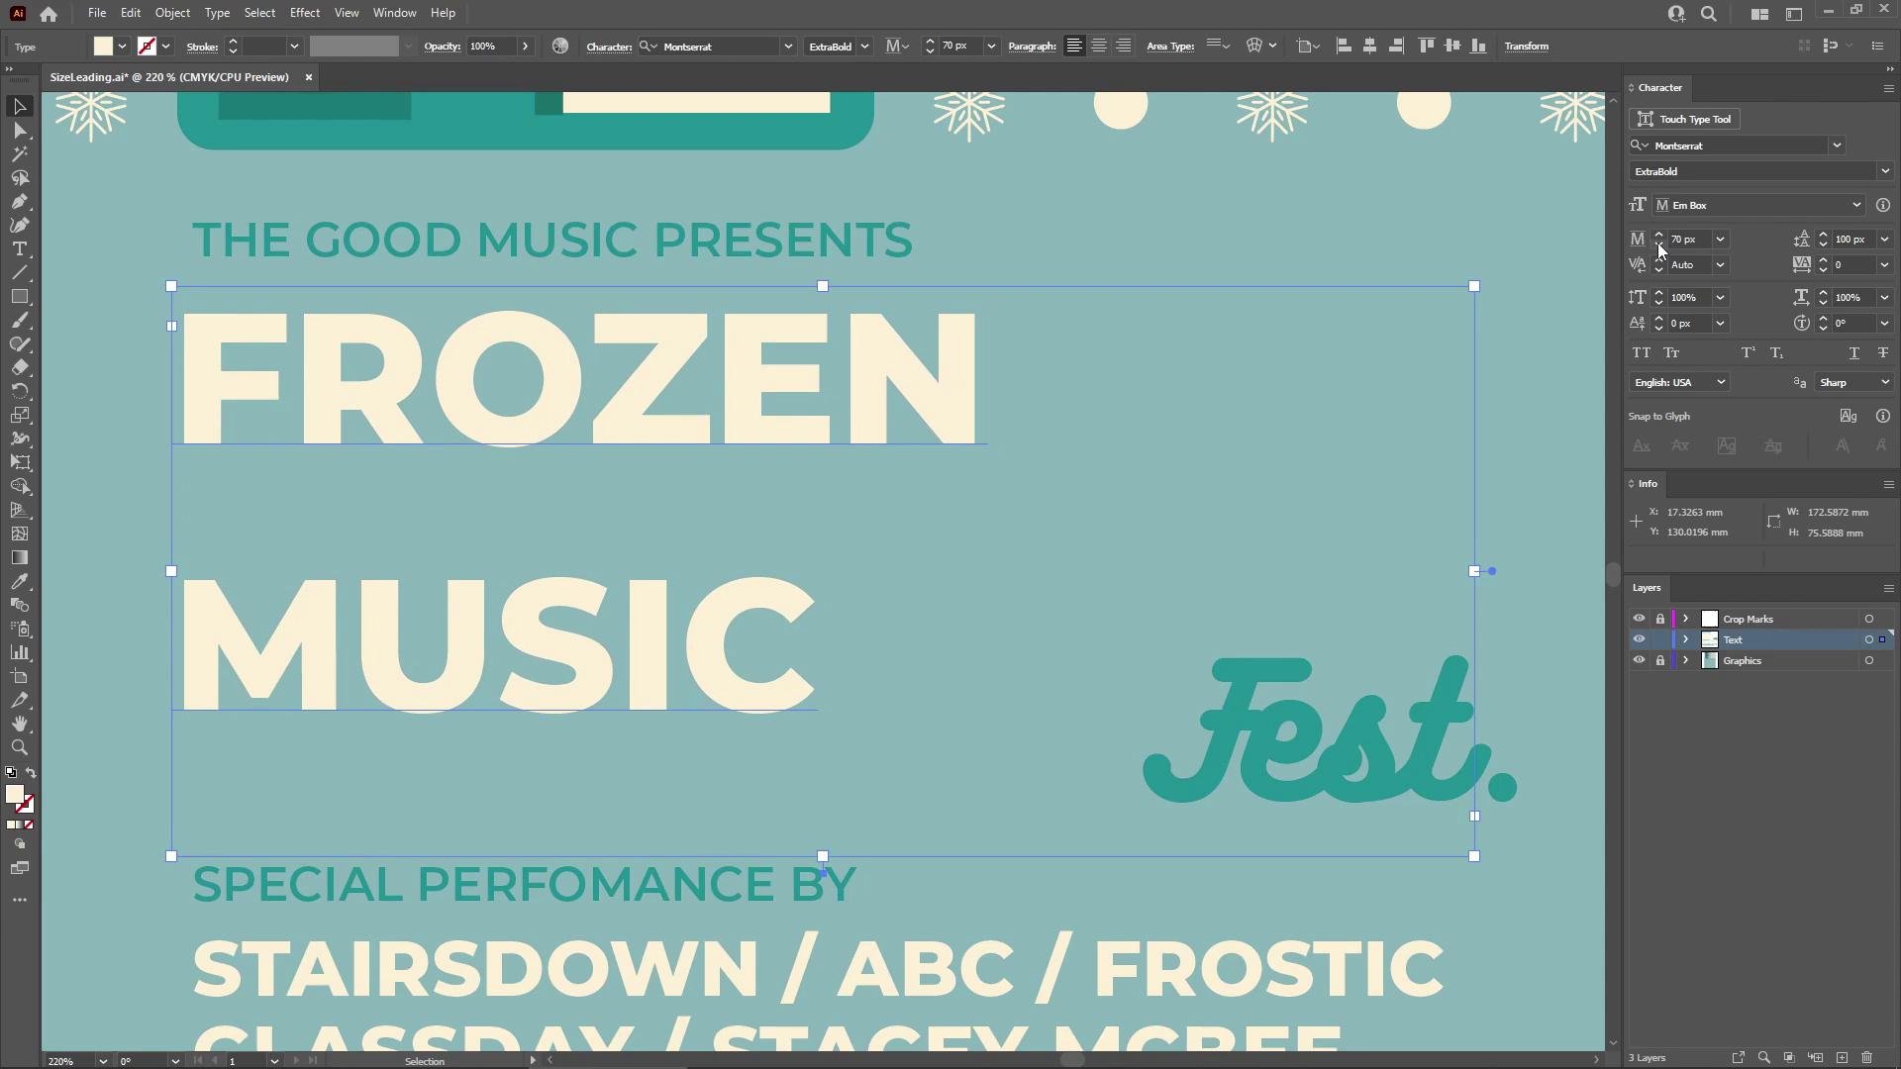
{"action": "left_click", "coordinate": [1659, 237]}
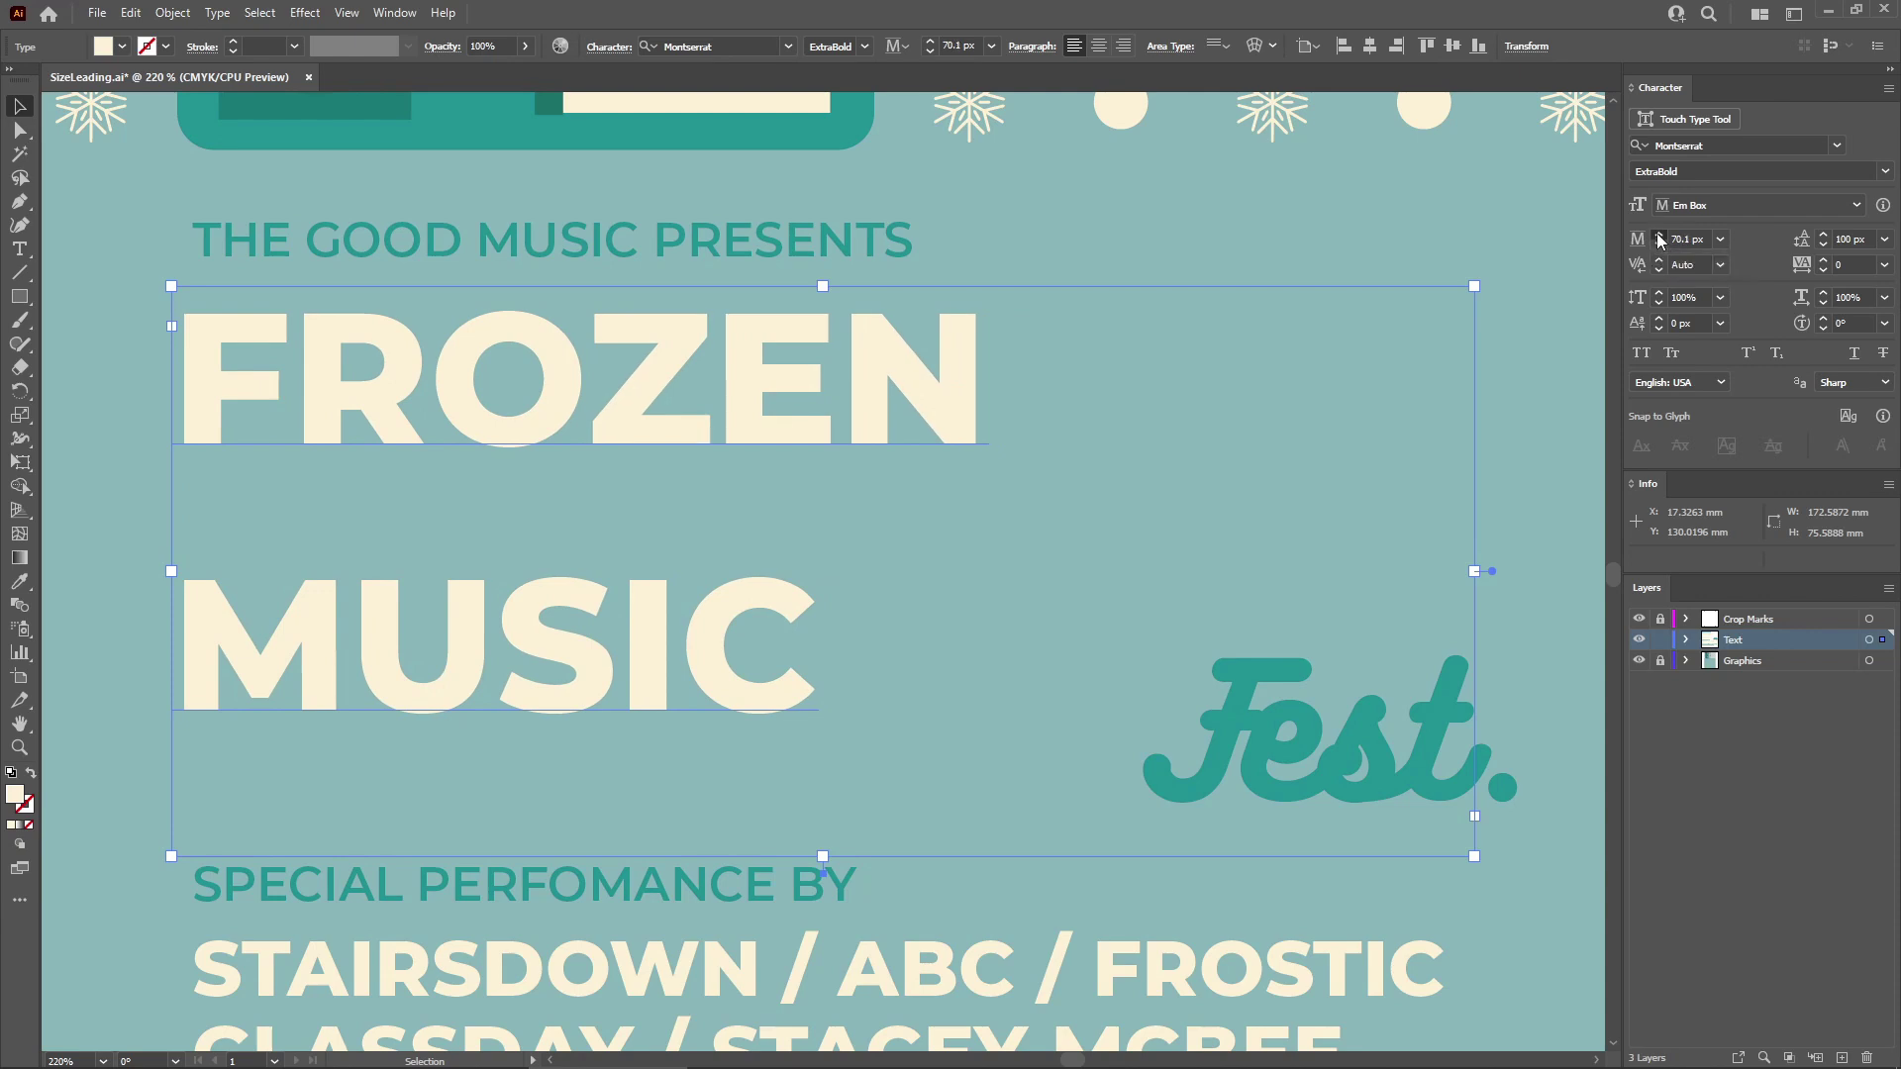
{"action": "left_click", "coordinate": [1660, 238]}
{"action": "left_click", "coordinate": [1660, 238]}
{"action": "left_click", "coordinate": [1660, 238]}
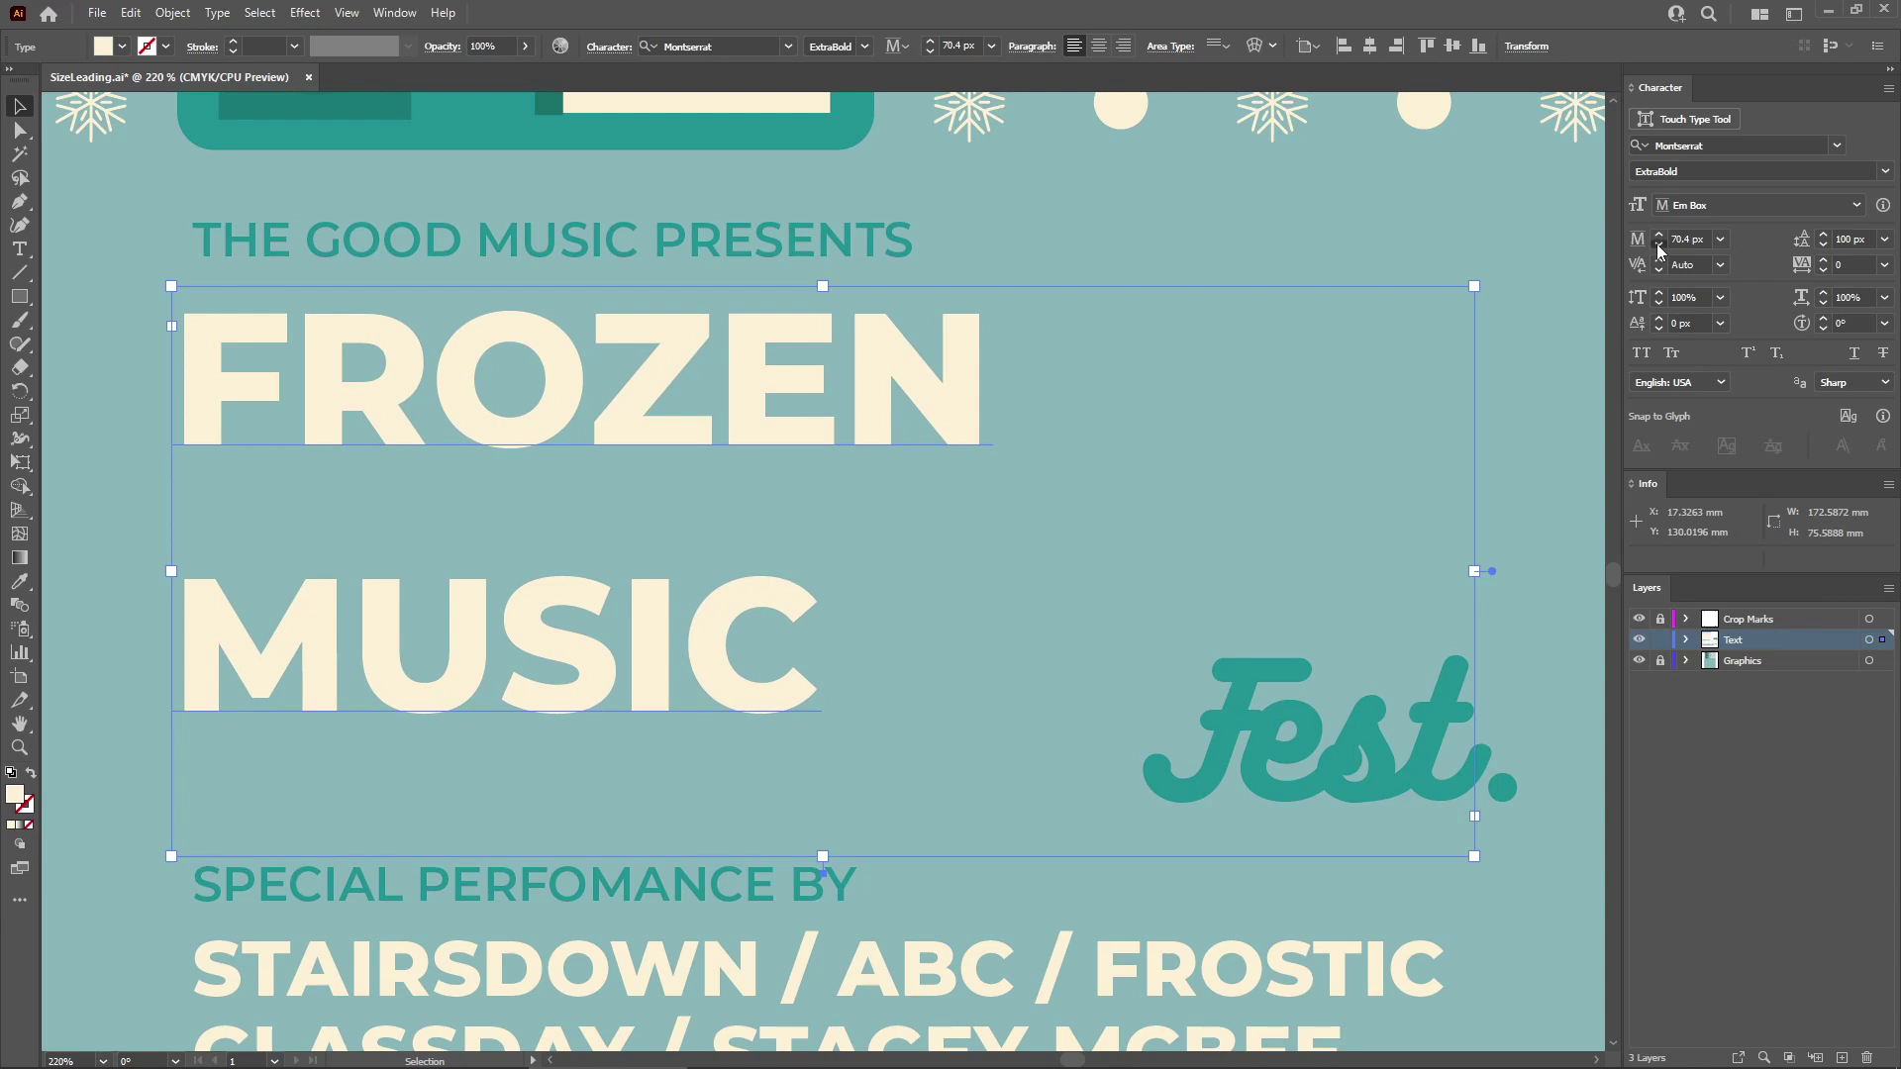
{"action": "left_click", "coordinate": [1660, 247]}
{"action": "left_click", "coordinate": [1660, 248]}
{"action": "left_click", "coordinate": [1660, 247]}
{"action": "left_click", "coordinate": [1660, 247]}
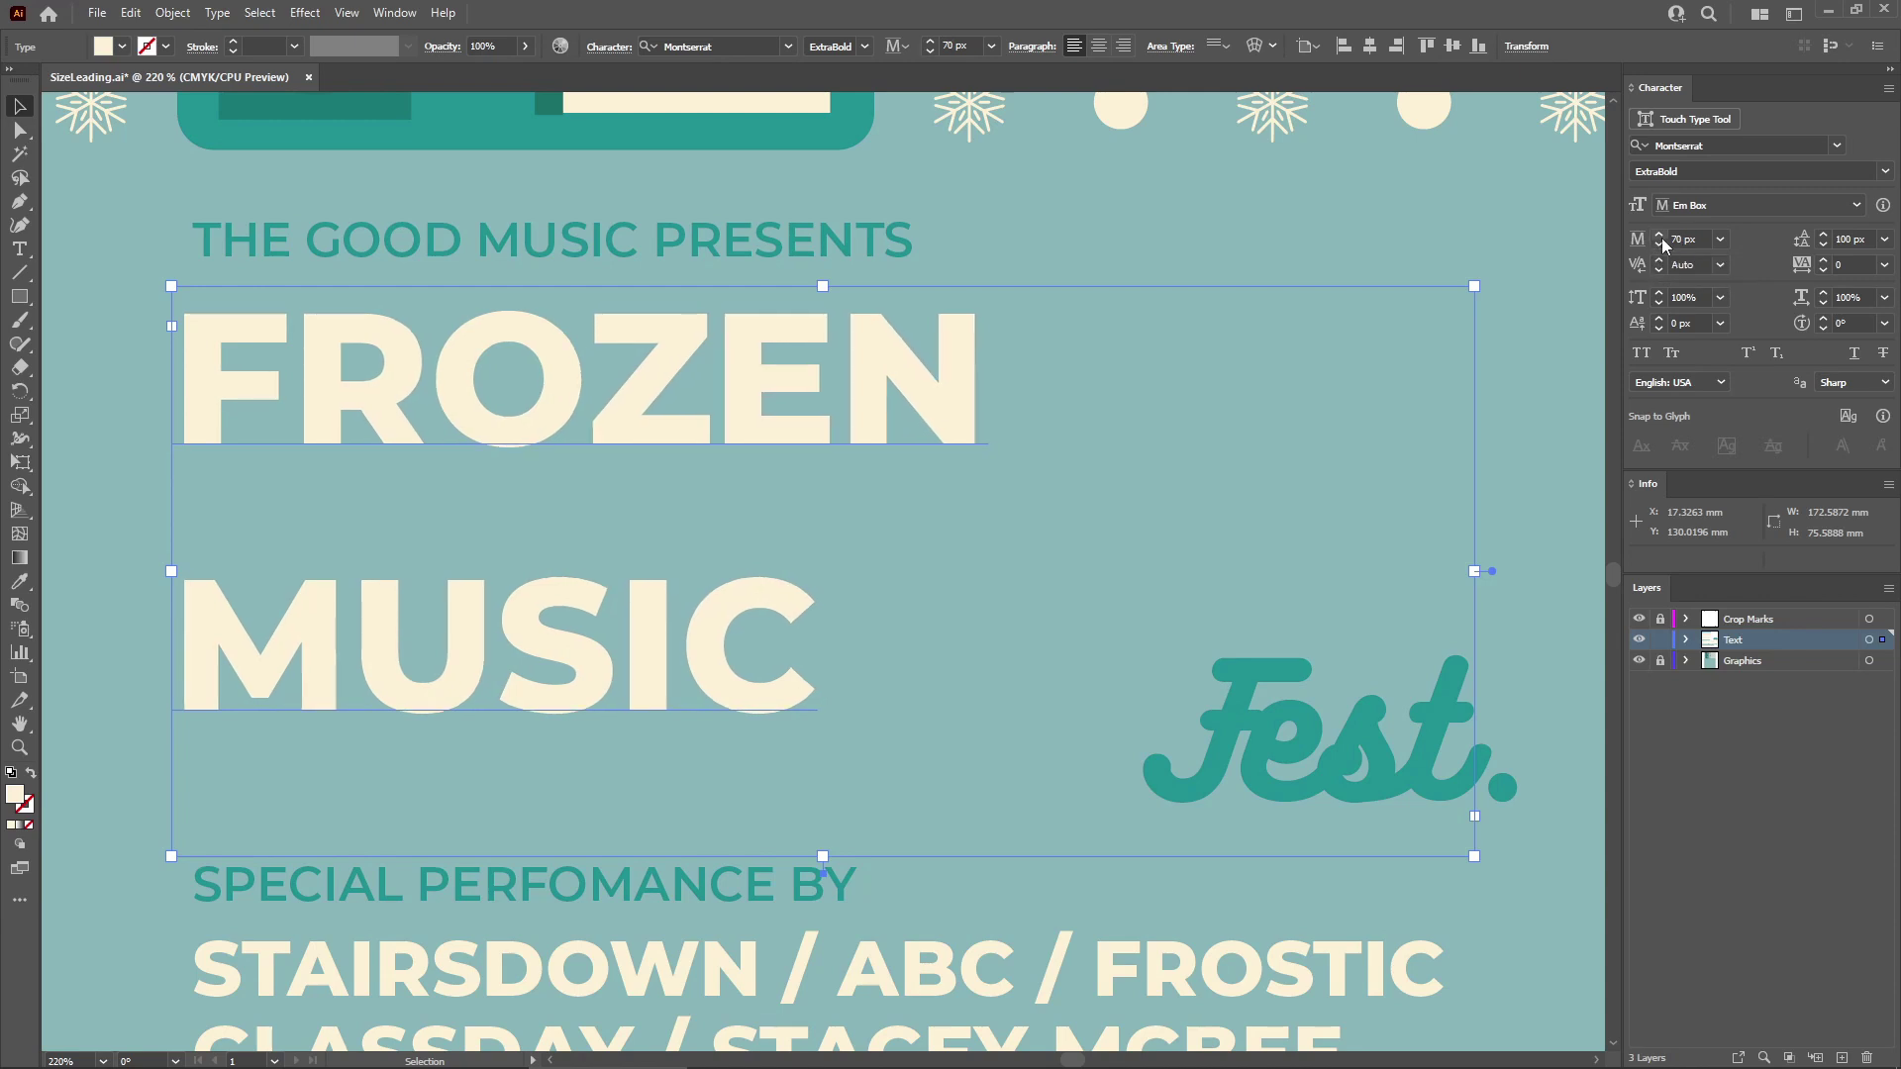
{"action": "left_click", "coordinate": [1659, 234], "text": "shift"}
{"action": "left_click", "coordinate": [1659, 235], "text": "shift"}
{"action": "left_click", "coordinate": [1659, 234], "text": "shift"}
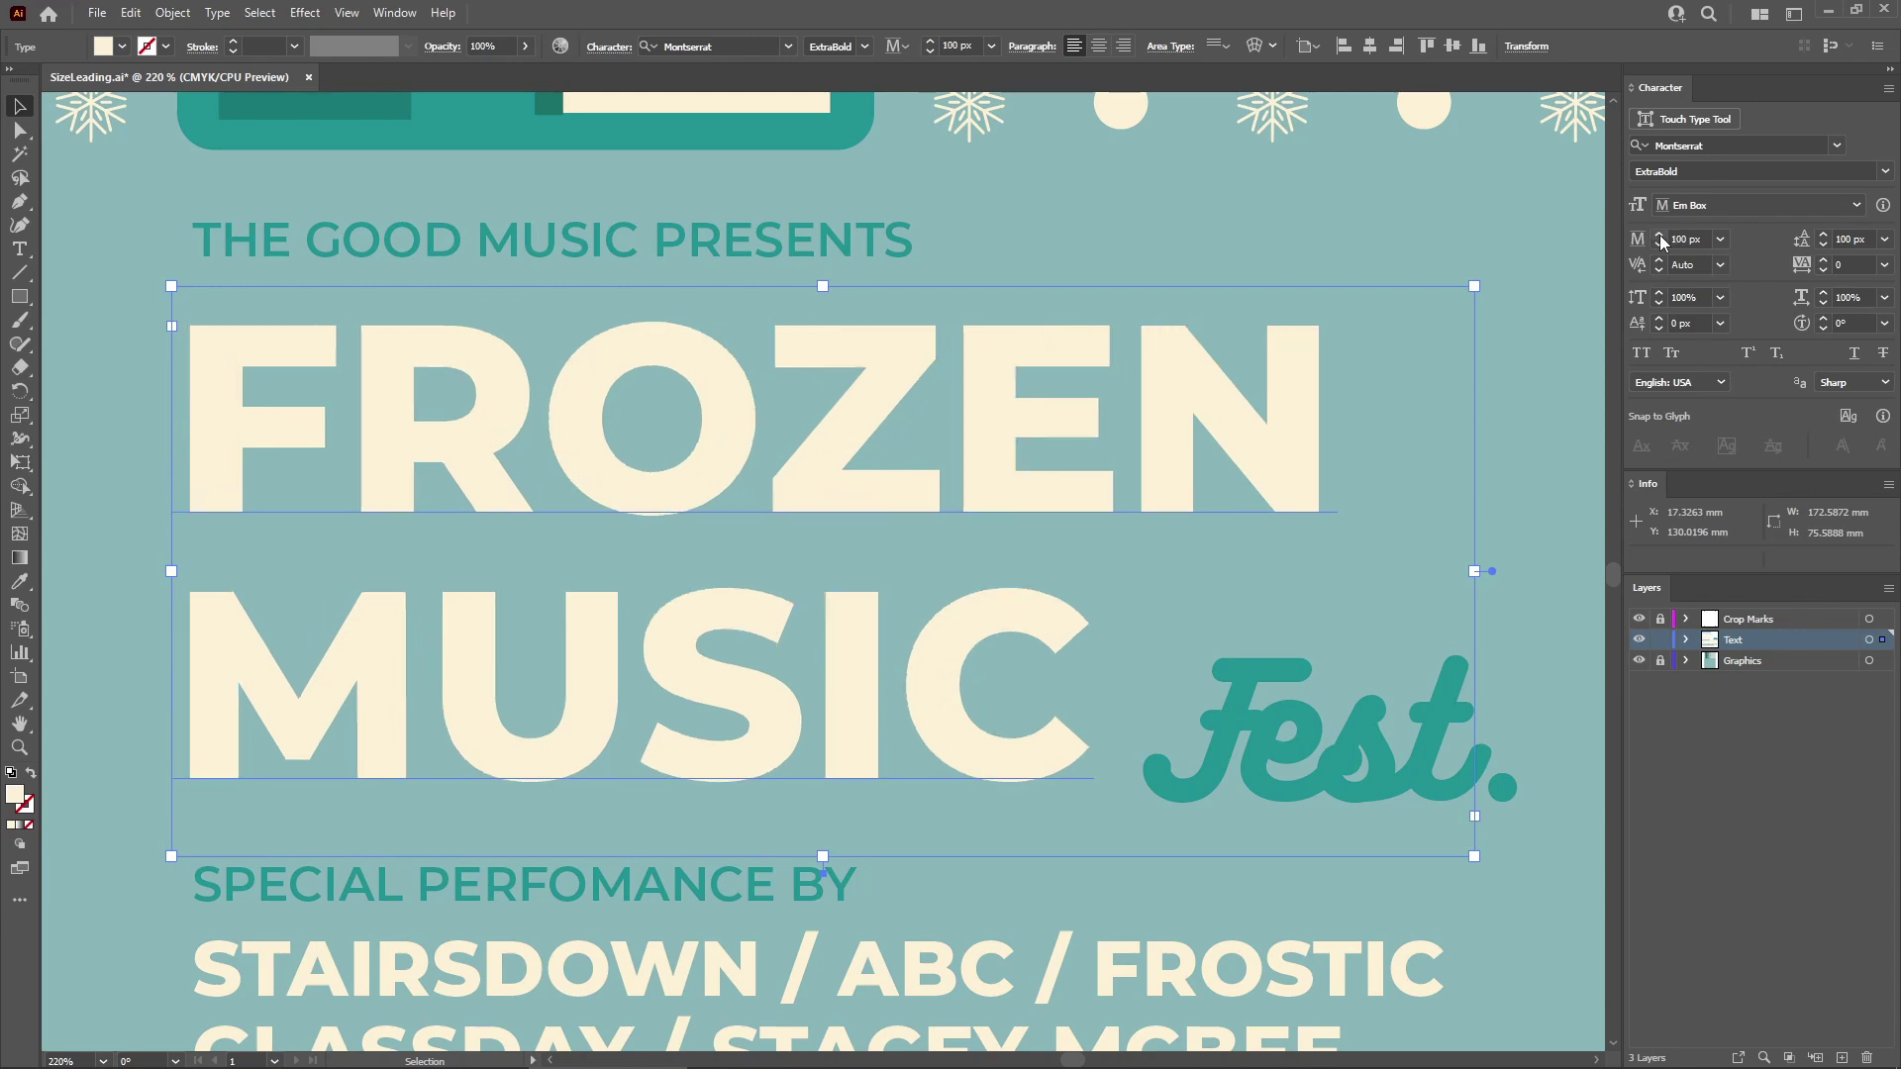
{"action": "left_click", "coordinate": [1659, 234], "text": "shift"}
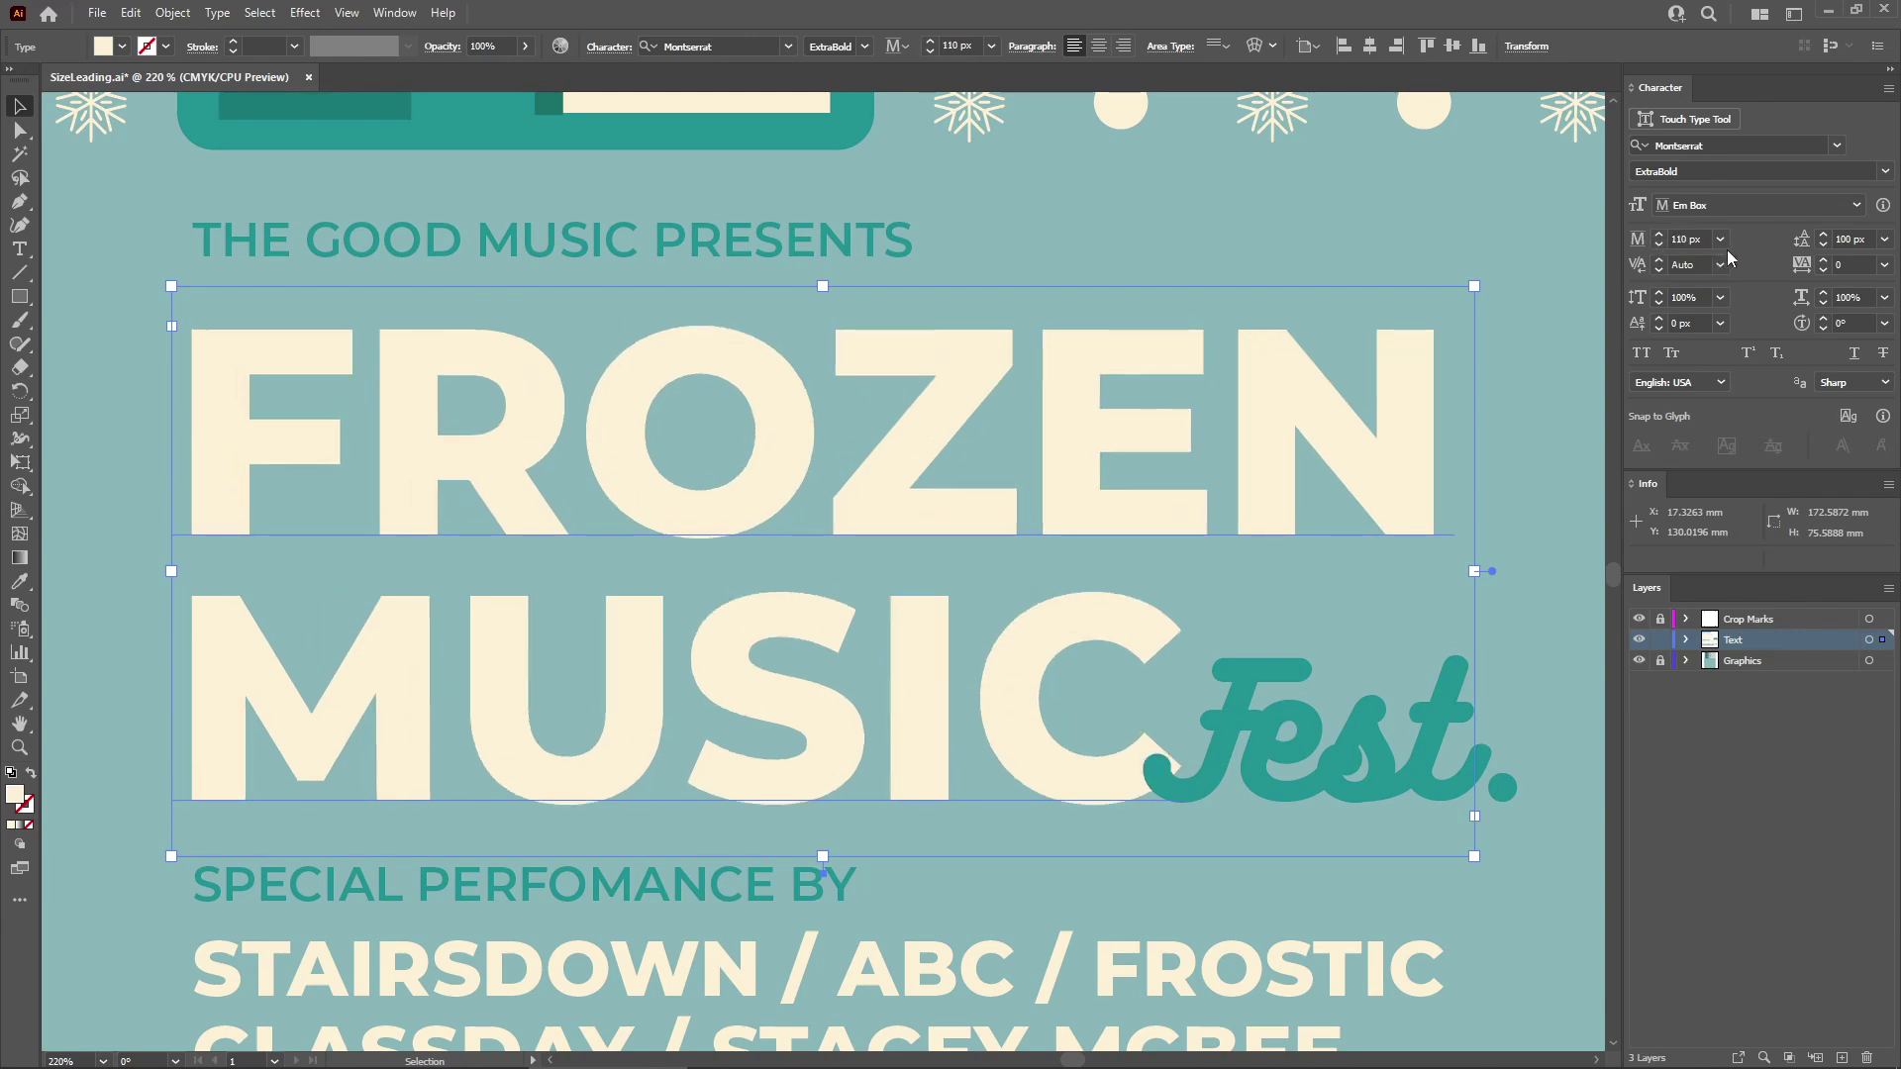
{"action": "left_click", "coordinate": [1689, 238]}
{"action": "key", "text": "Down"}
{"action": "key", "text": "Down"}
{"action": "key", "text": "Down"}
{"action": "key", "text": "Down"}
{"action": "key", "text": "Down"}
{"action": "key", "text": "Down"}
{"action": "key", "text": "Down"}
{"action": "key", "text": "Down"}
{"action": "key", "text": "Down"}
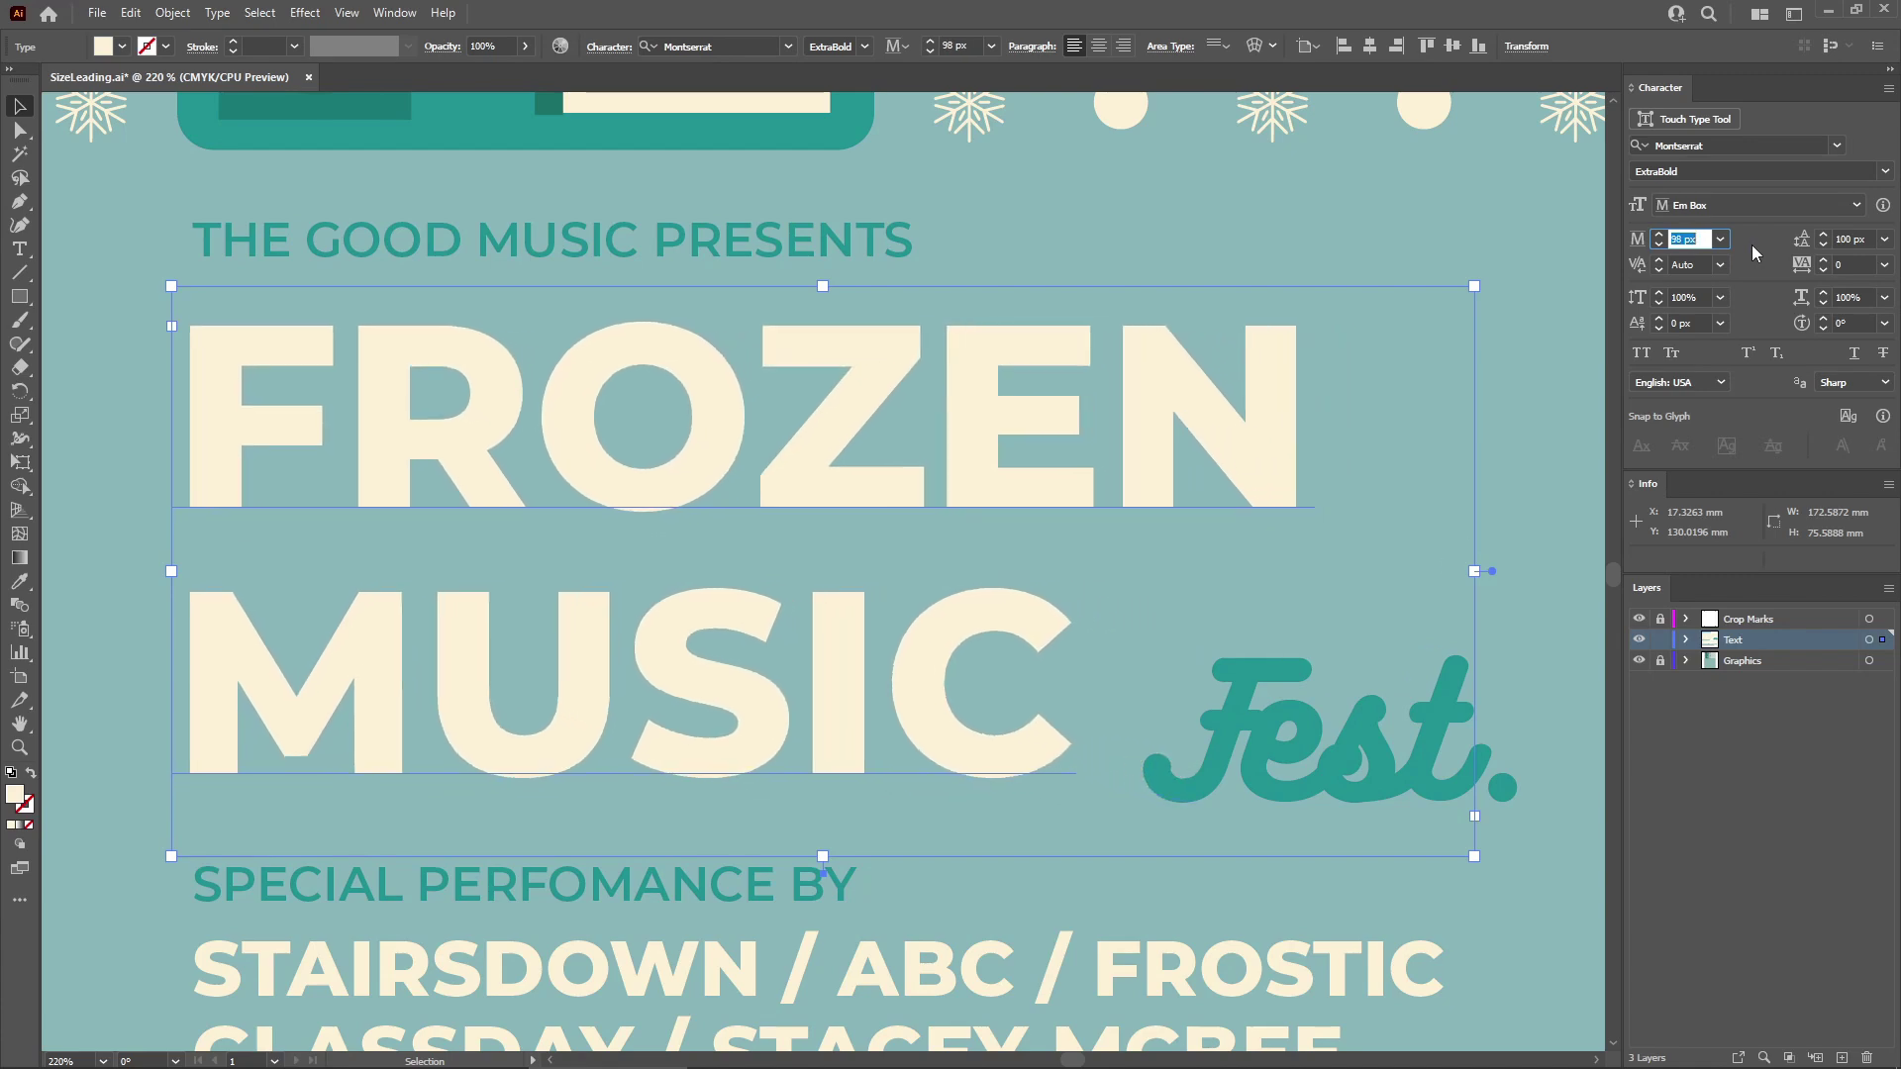
{"action": "key", "text": "Down"}
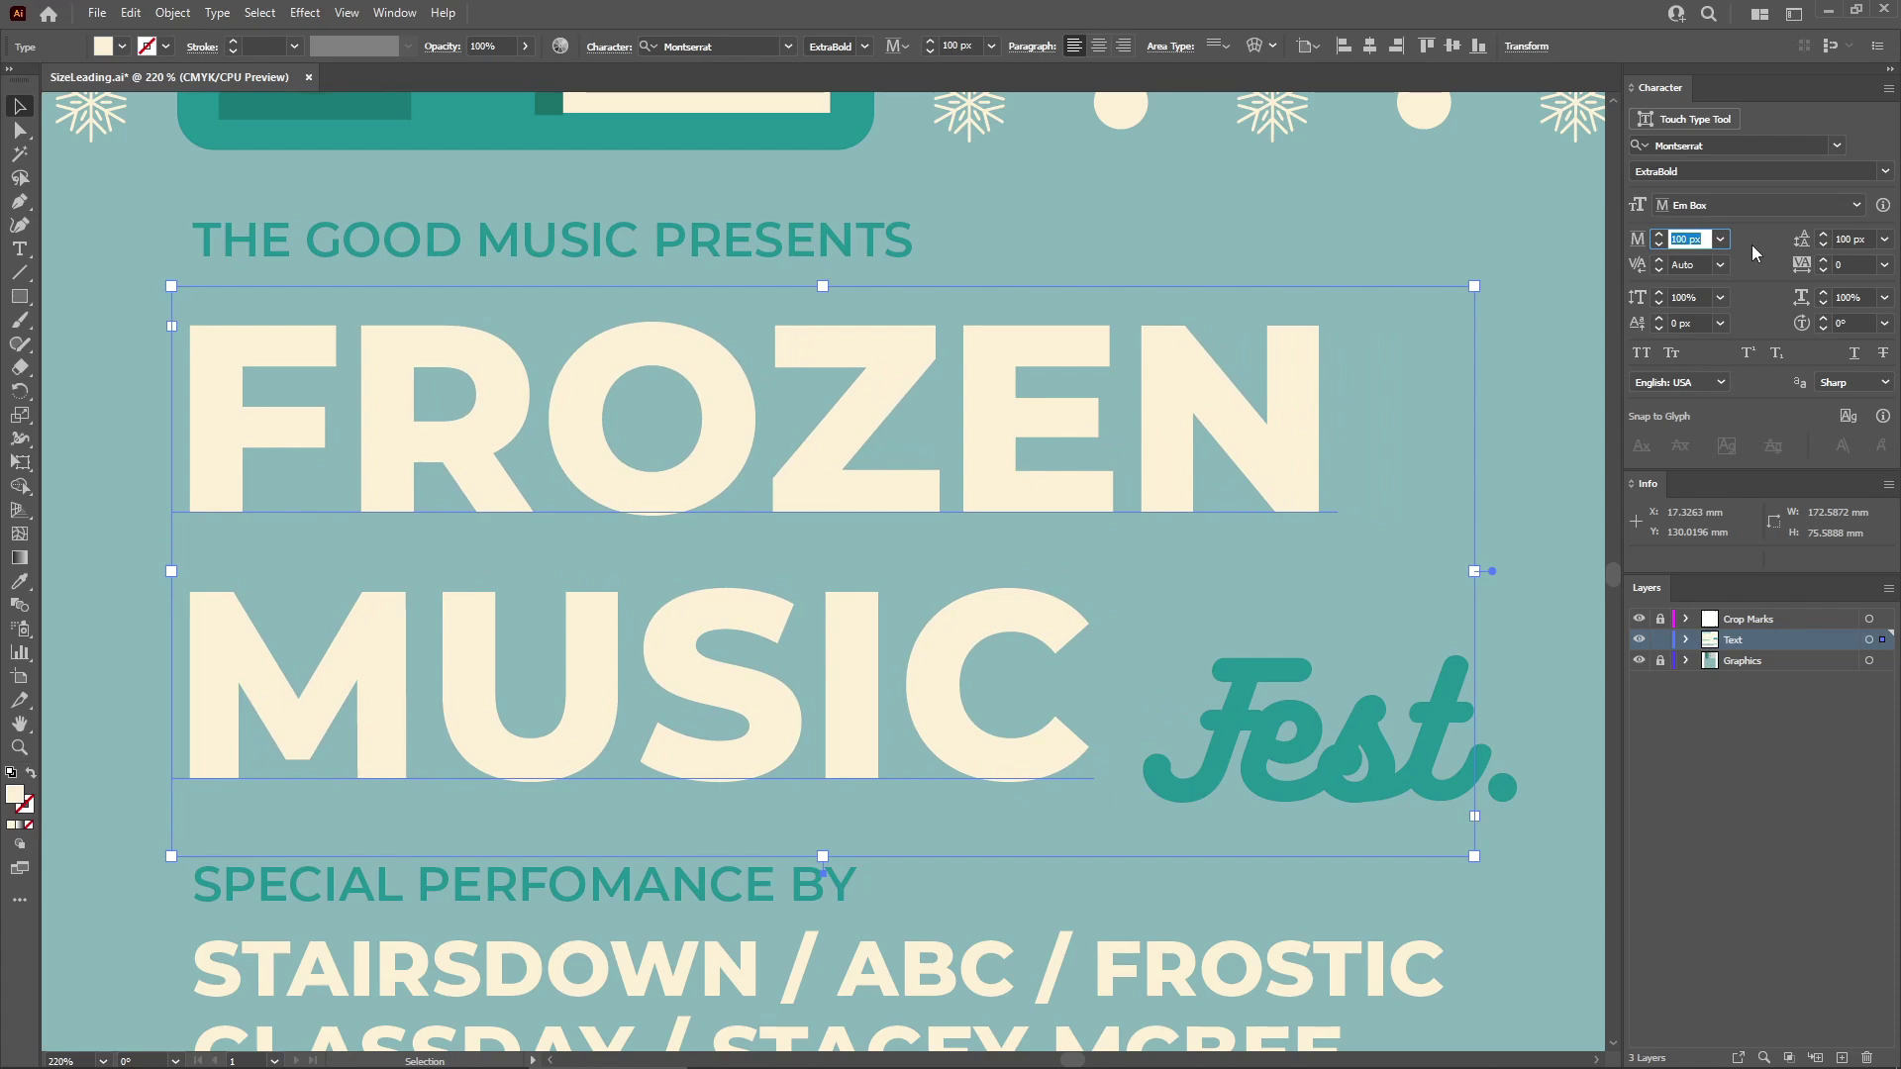
{"action": "key", "text": "ctrl+Up"}
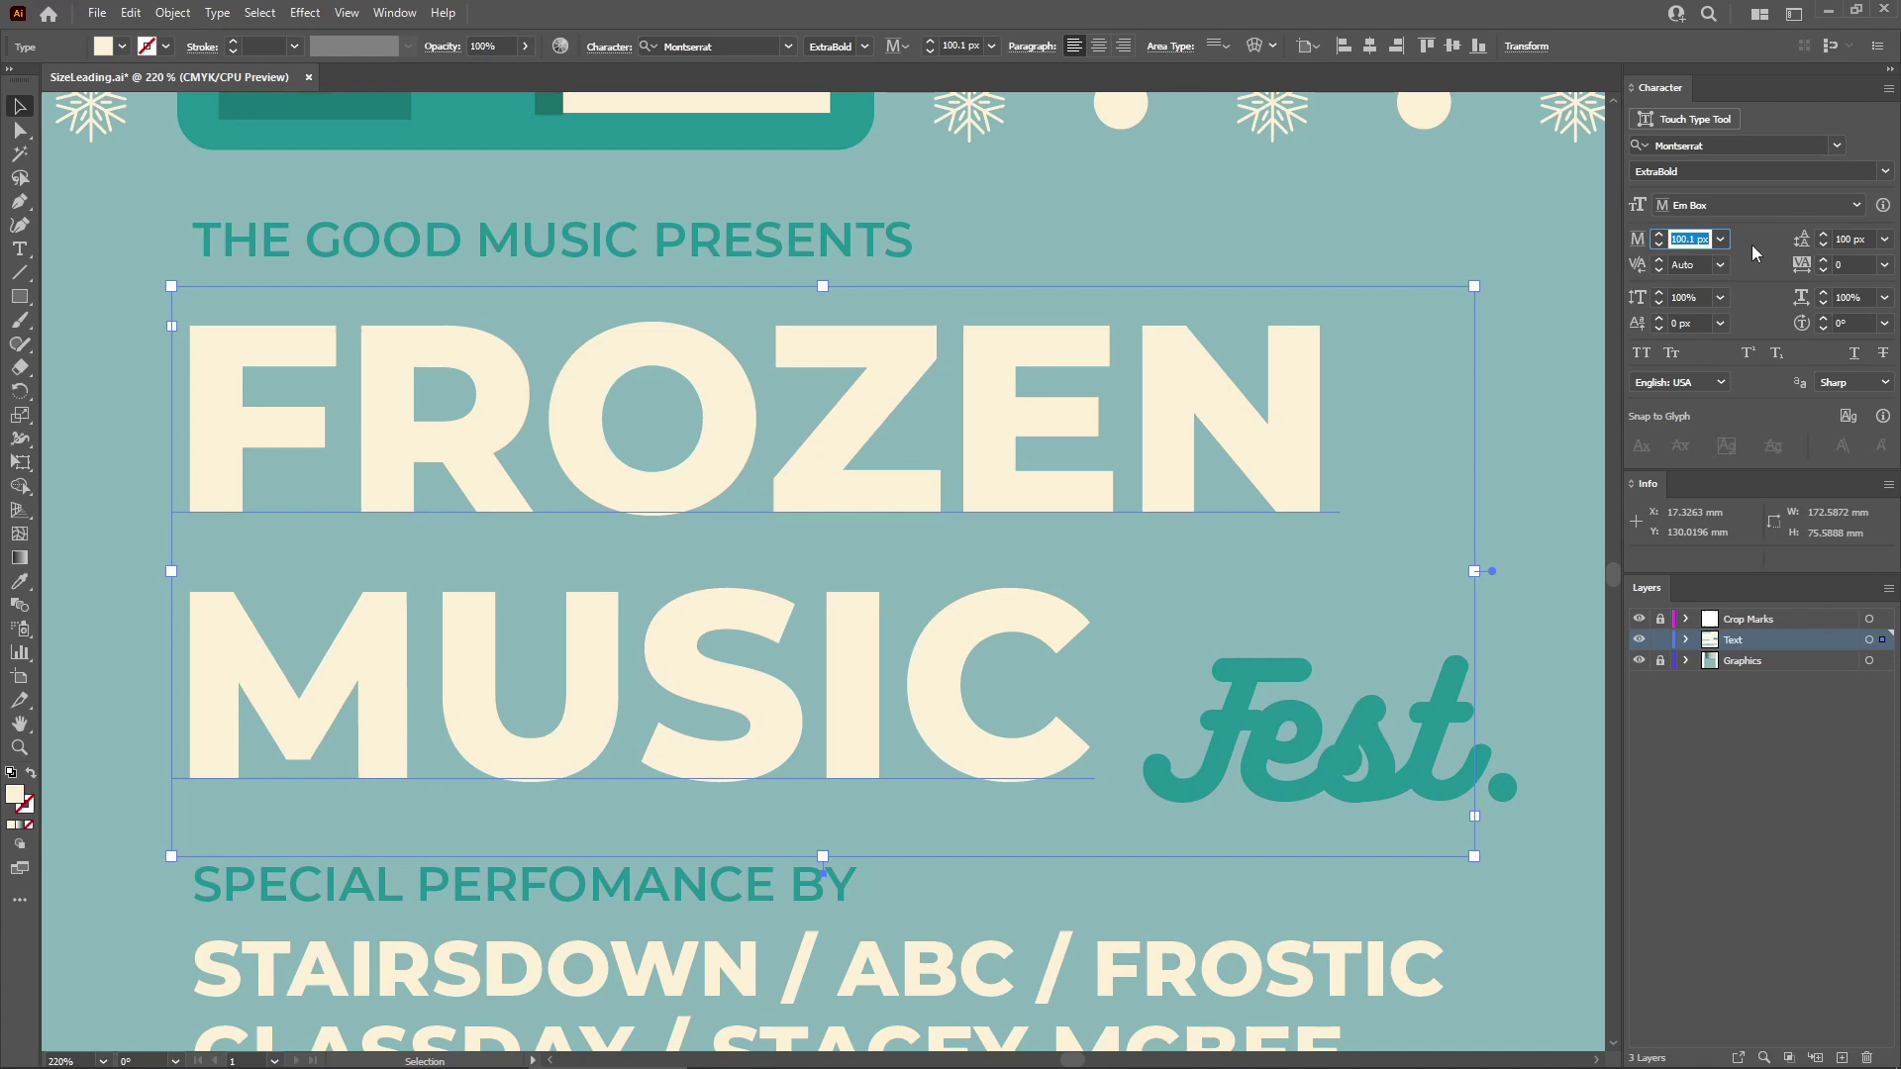
{"action": "key", "text": "ctrl+Down"}
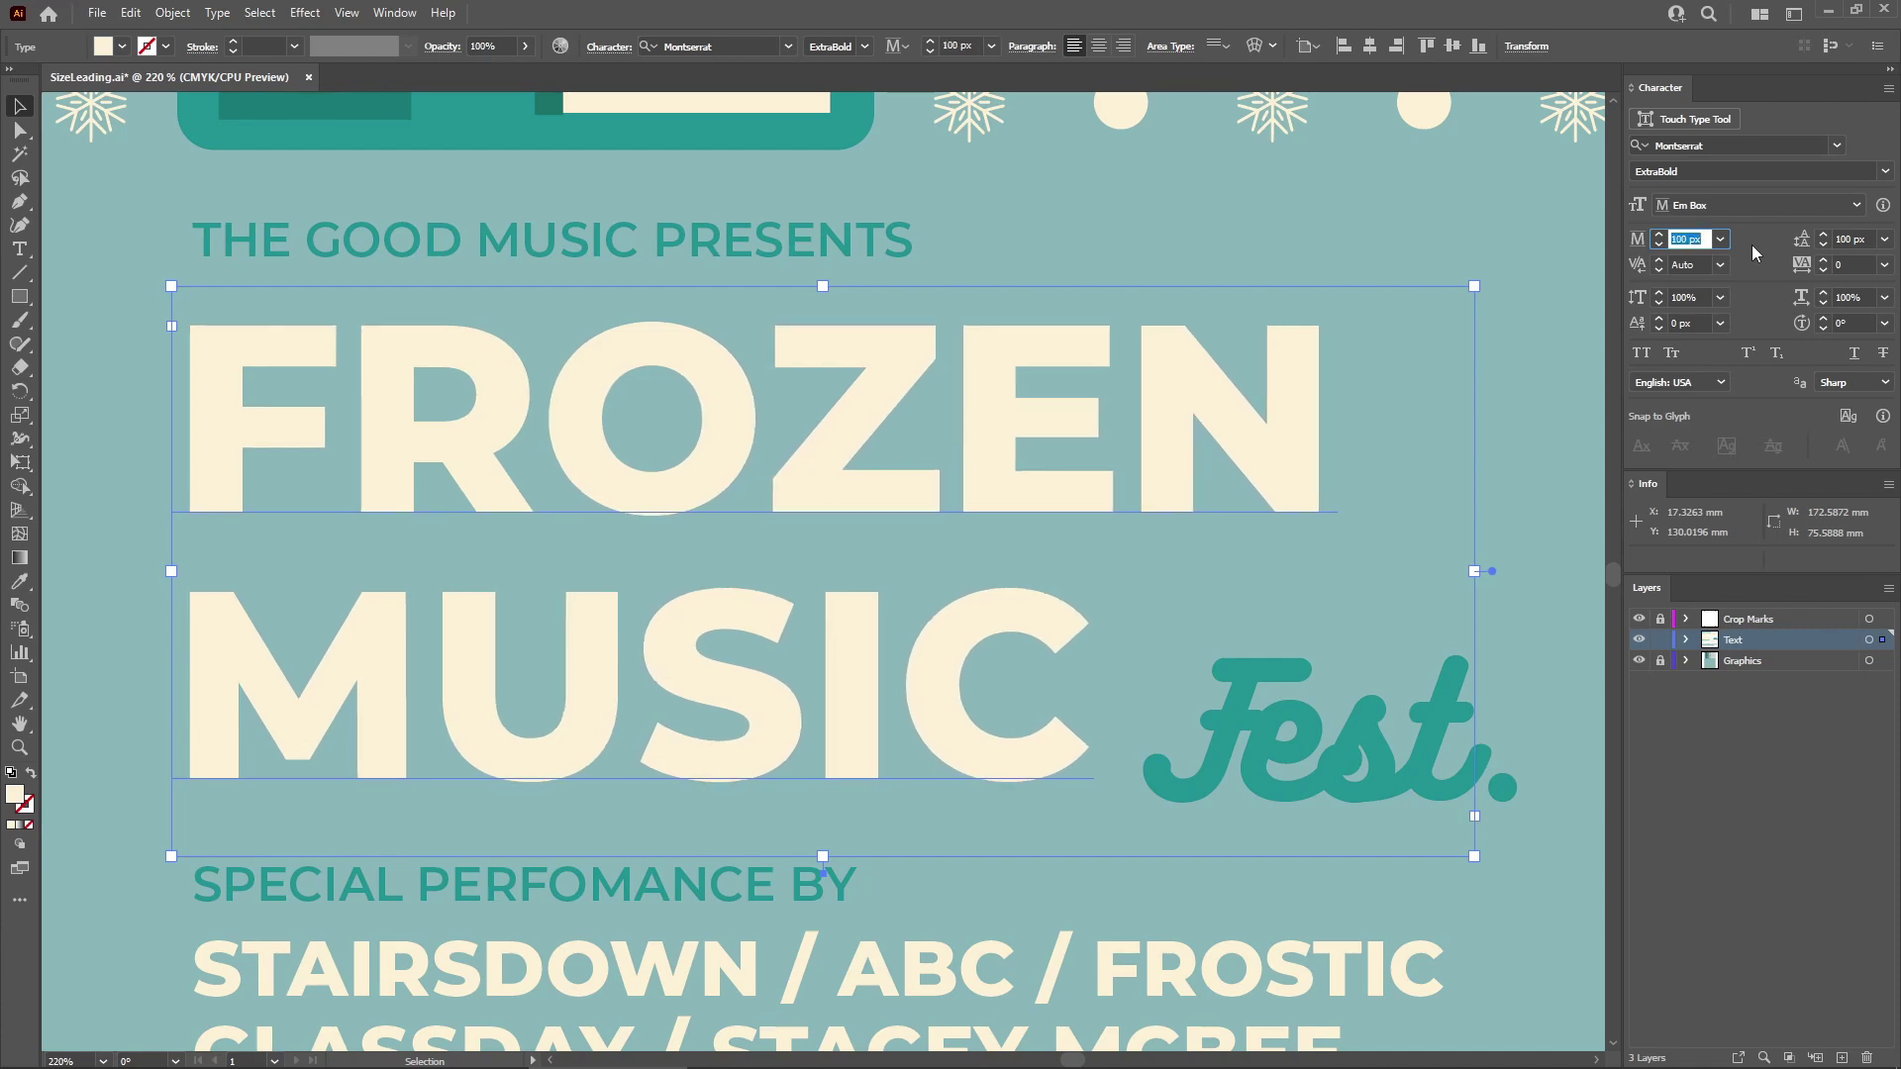
{"action": "key", "text": "shift+Up"}
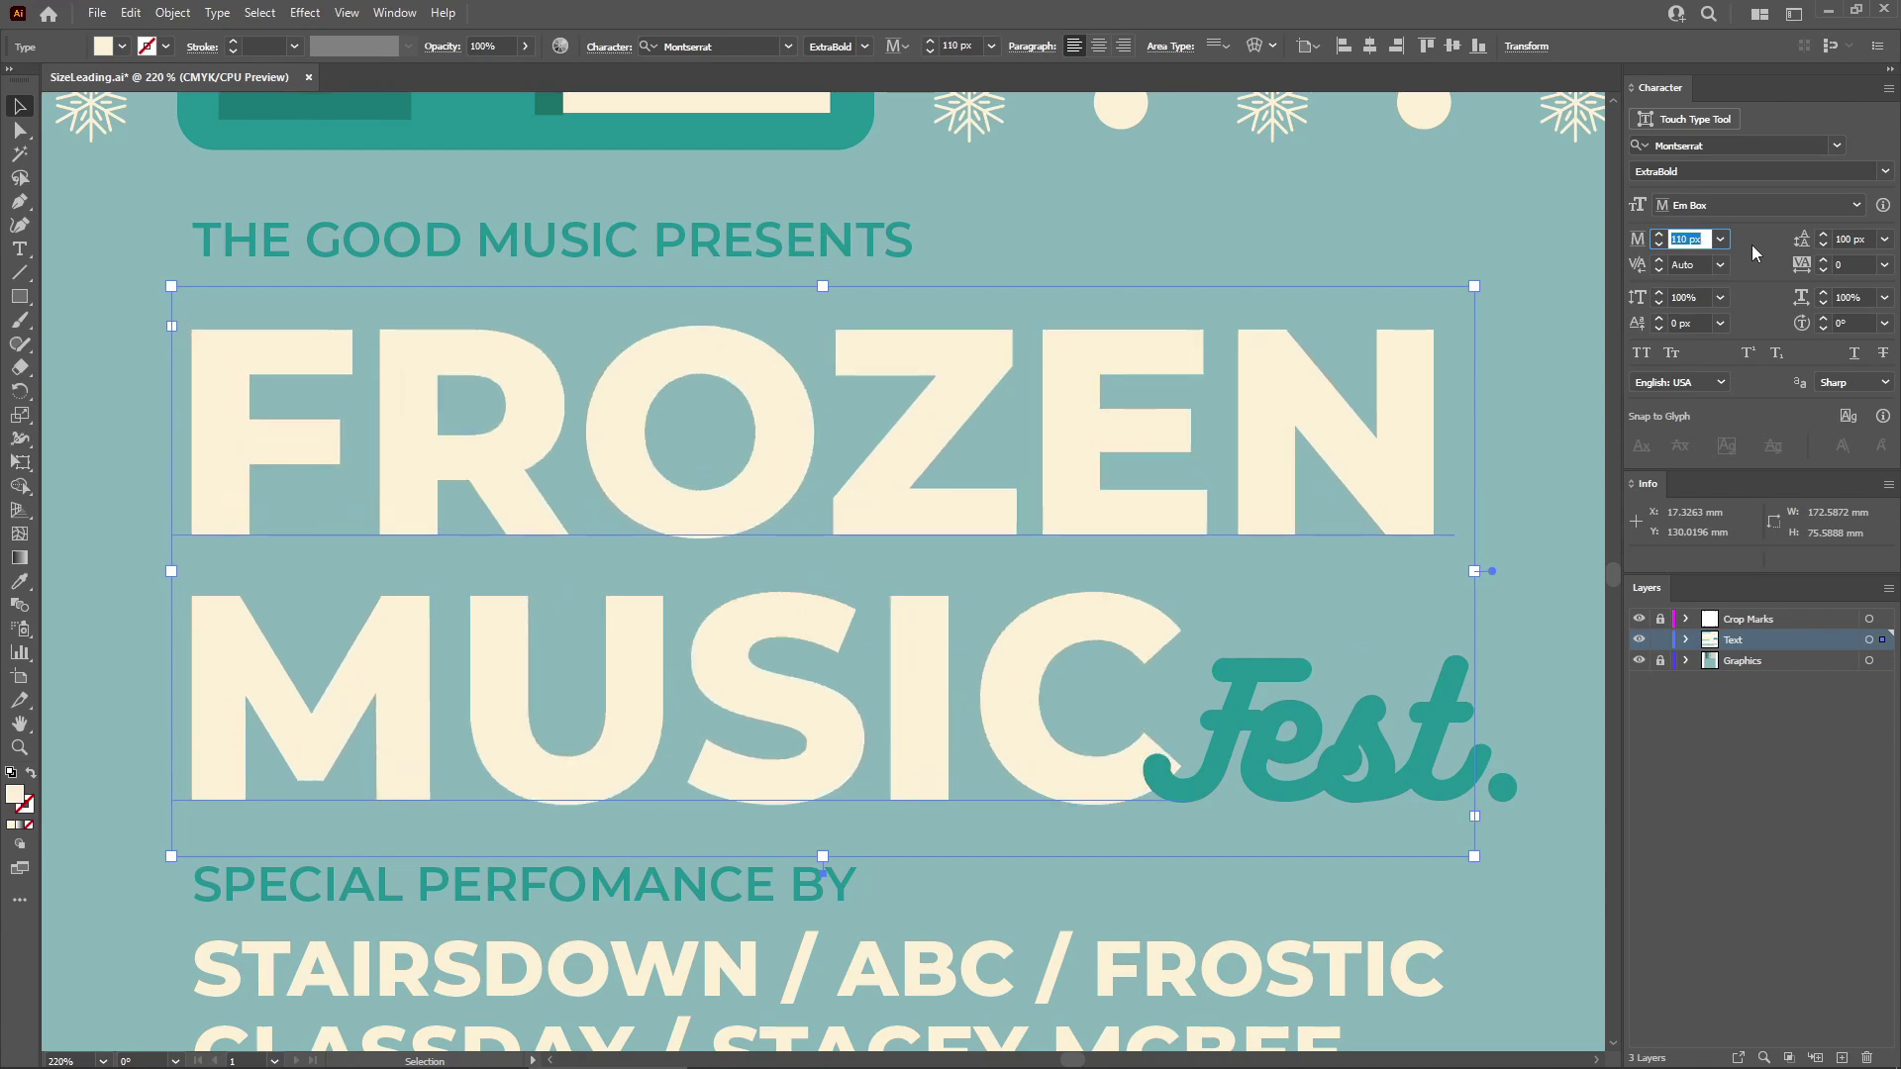
{"action": "key", "text": "Return"}
{"action": "left_click", "coordinate": [1708, 237]}
{"action": "type", "text": "111"}
{"action": "key", "text": "Return"}
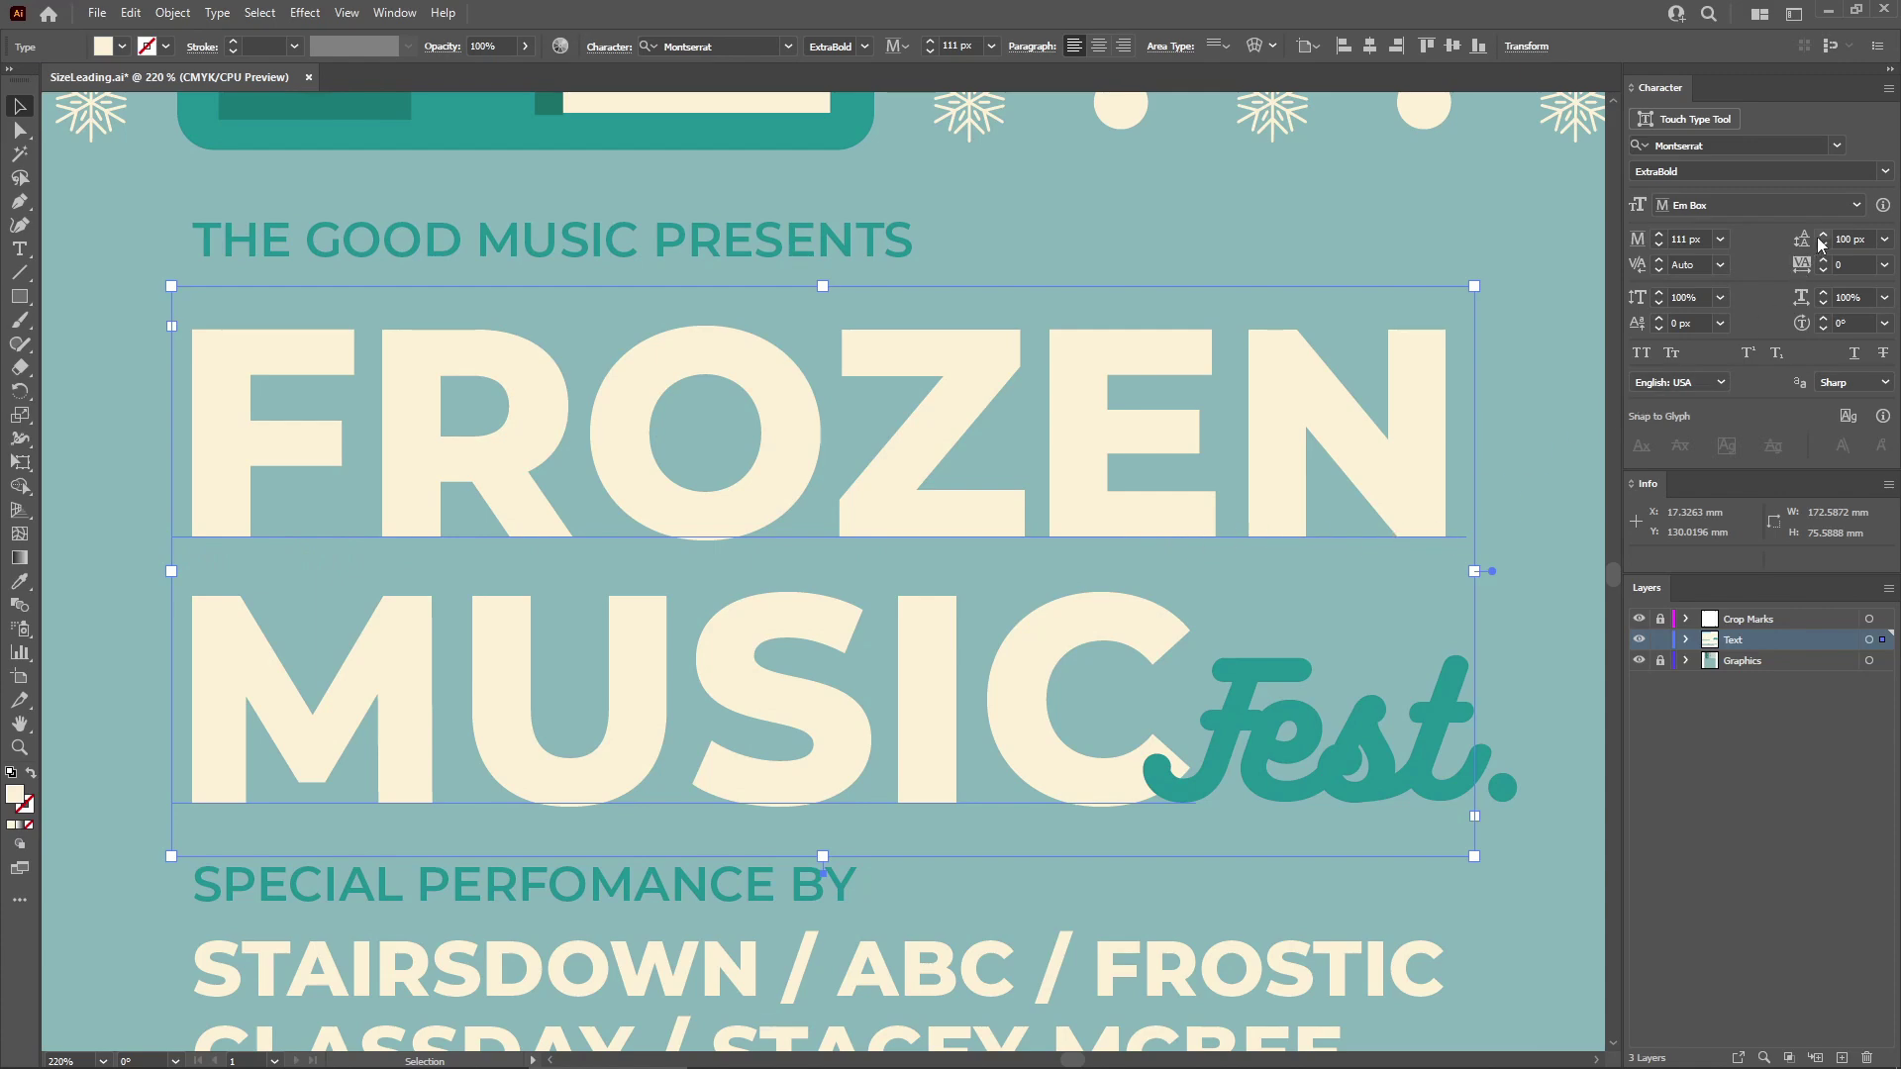
Change the headline's leading from 100 px to match the 111 px font size.
{"action": "left_click", "coordinate": [1885, 240]}
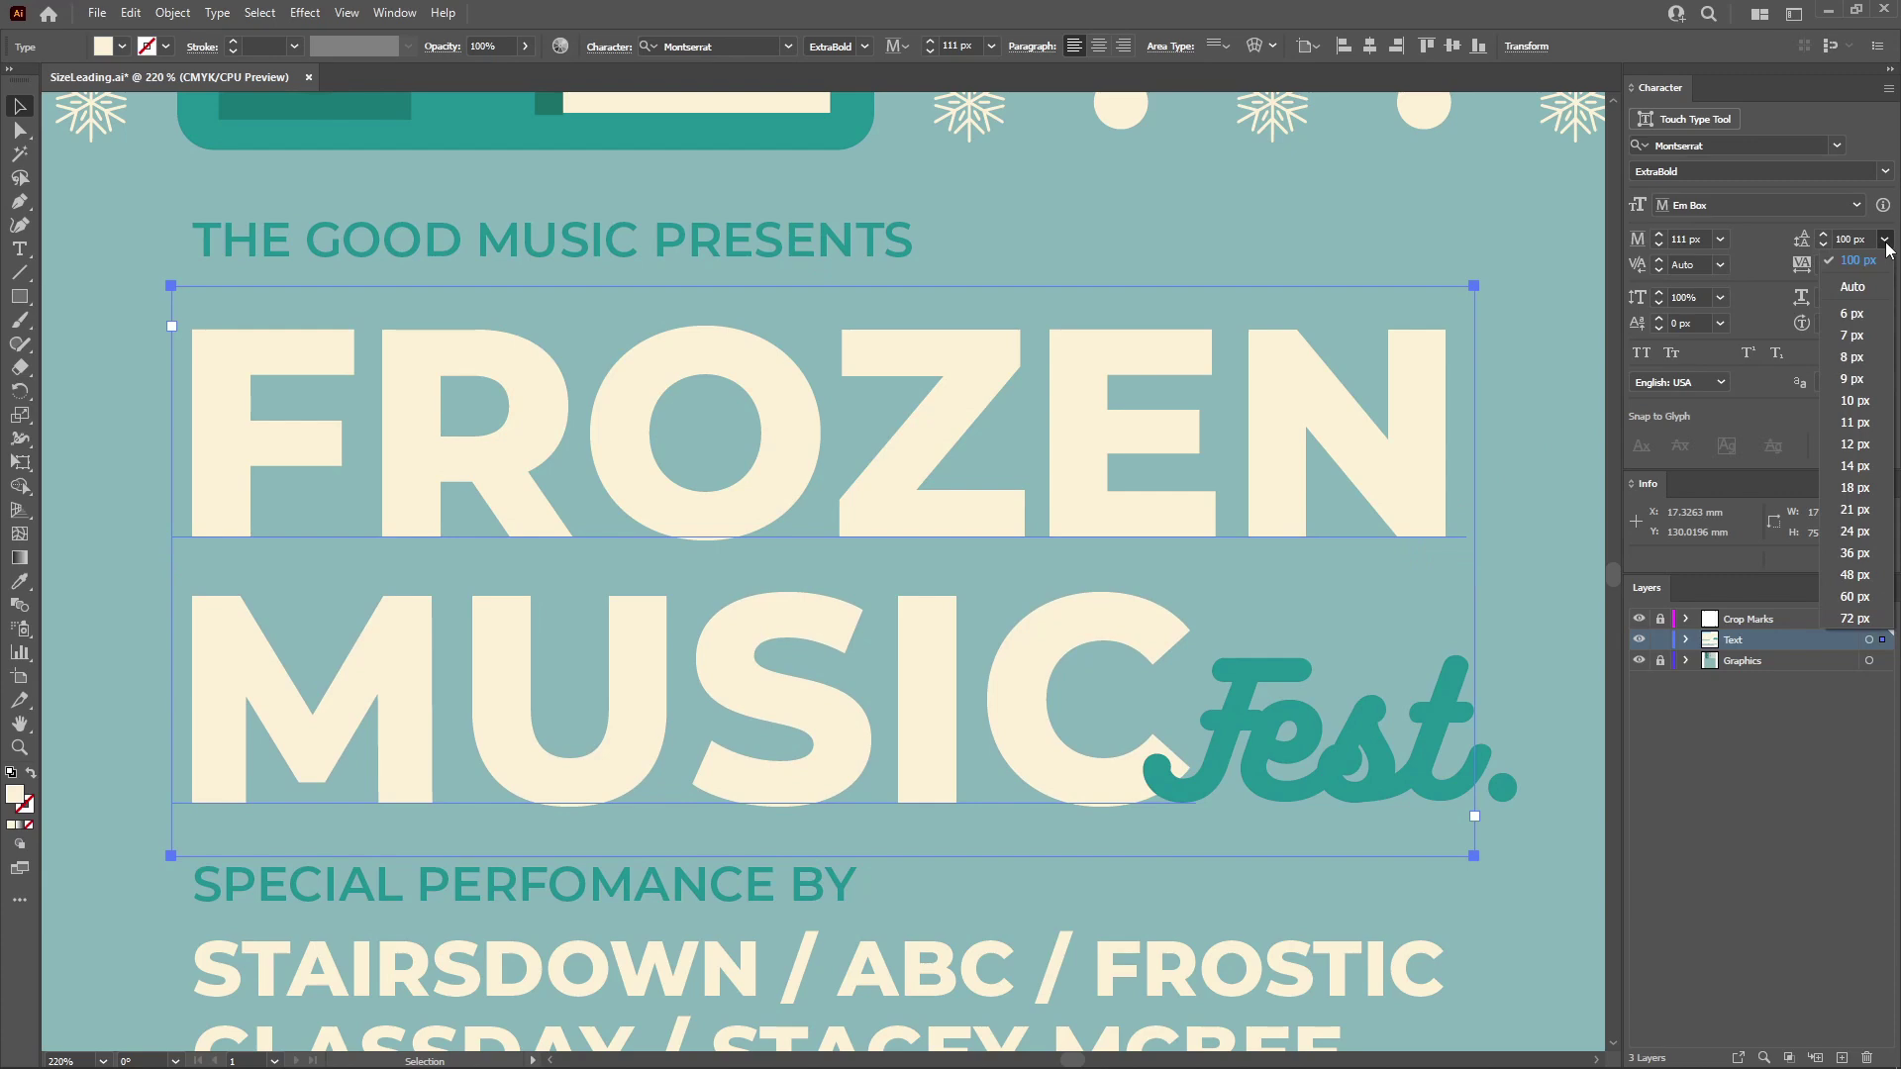
{"action": "left_click", "coordinate": [1885, 243]}
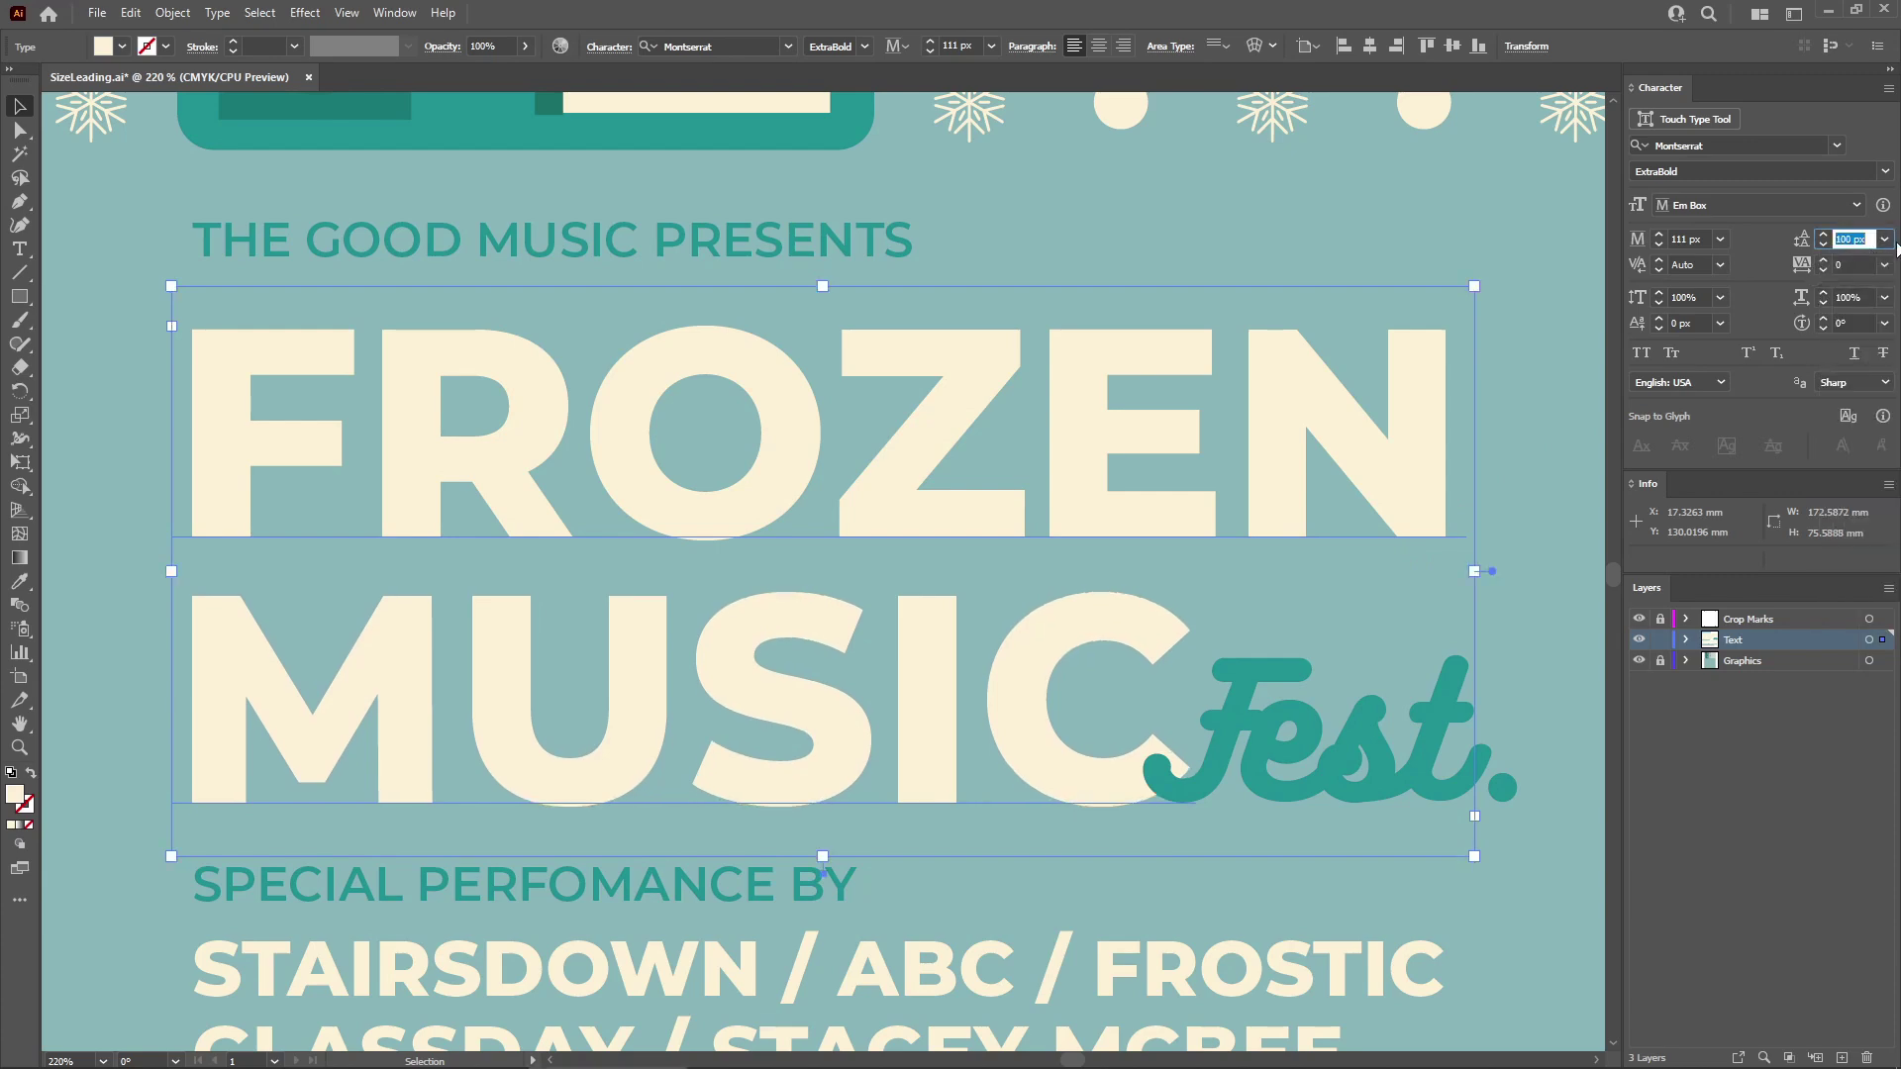
{"action": "key", "text": "Return"}
{"action": "double_click", "coordinate": [1803, 243]}
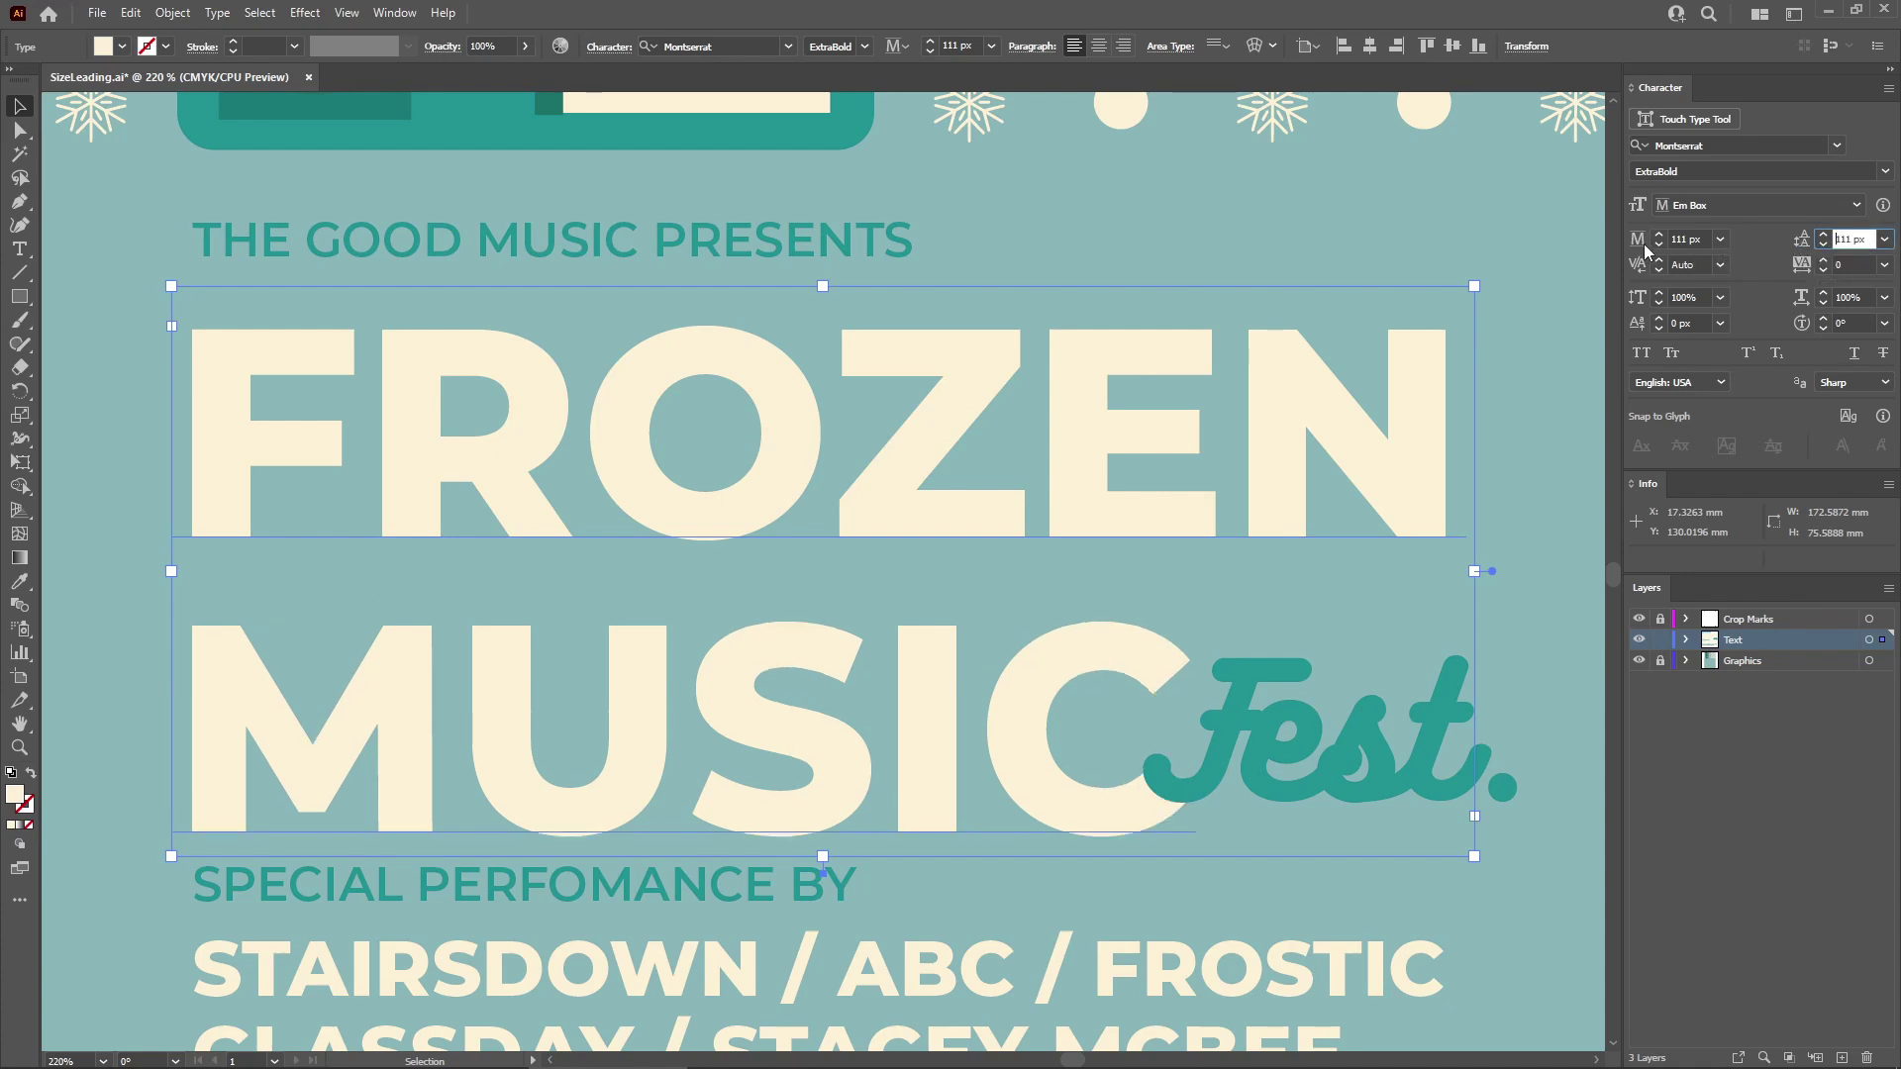
{"action": "left_click", "coordinate": [1761, 239]}
Nudge the headline leading with Alt+arrow keys, ending at 95 px.
{"action": "key", "text": "alt+Up"}
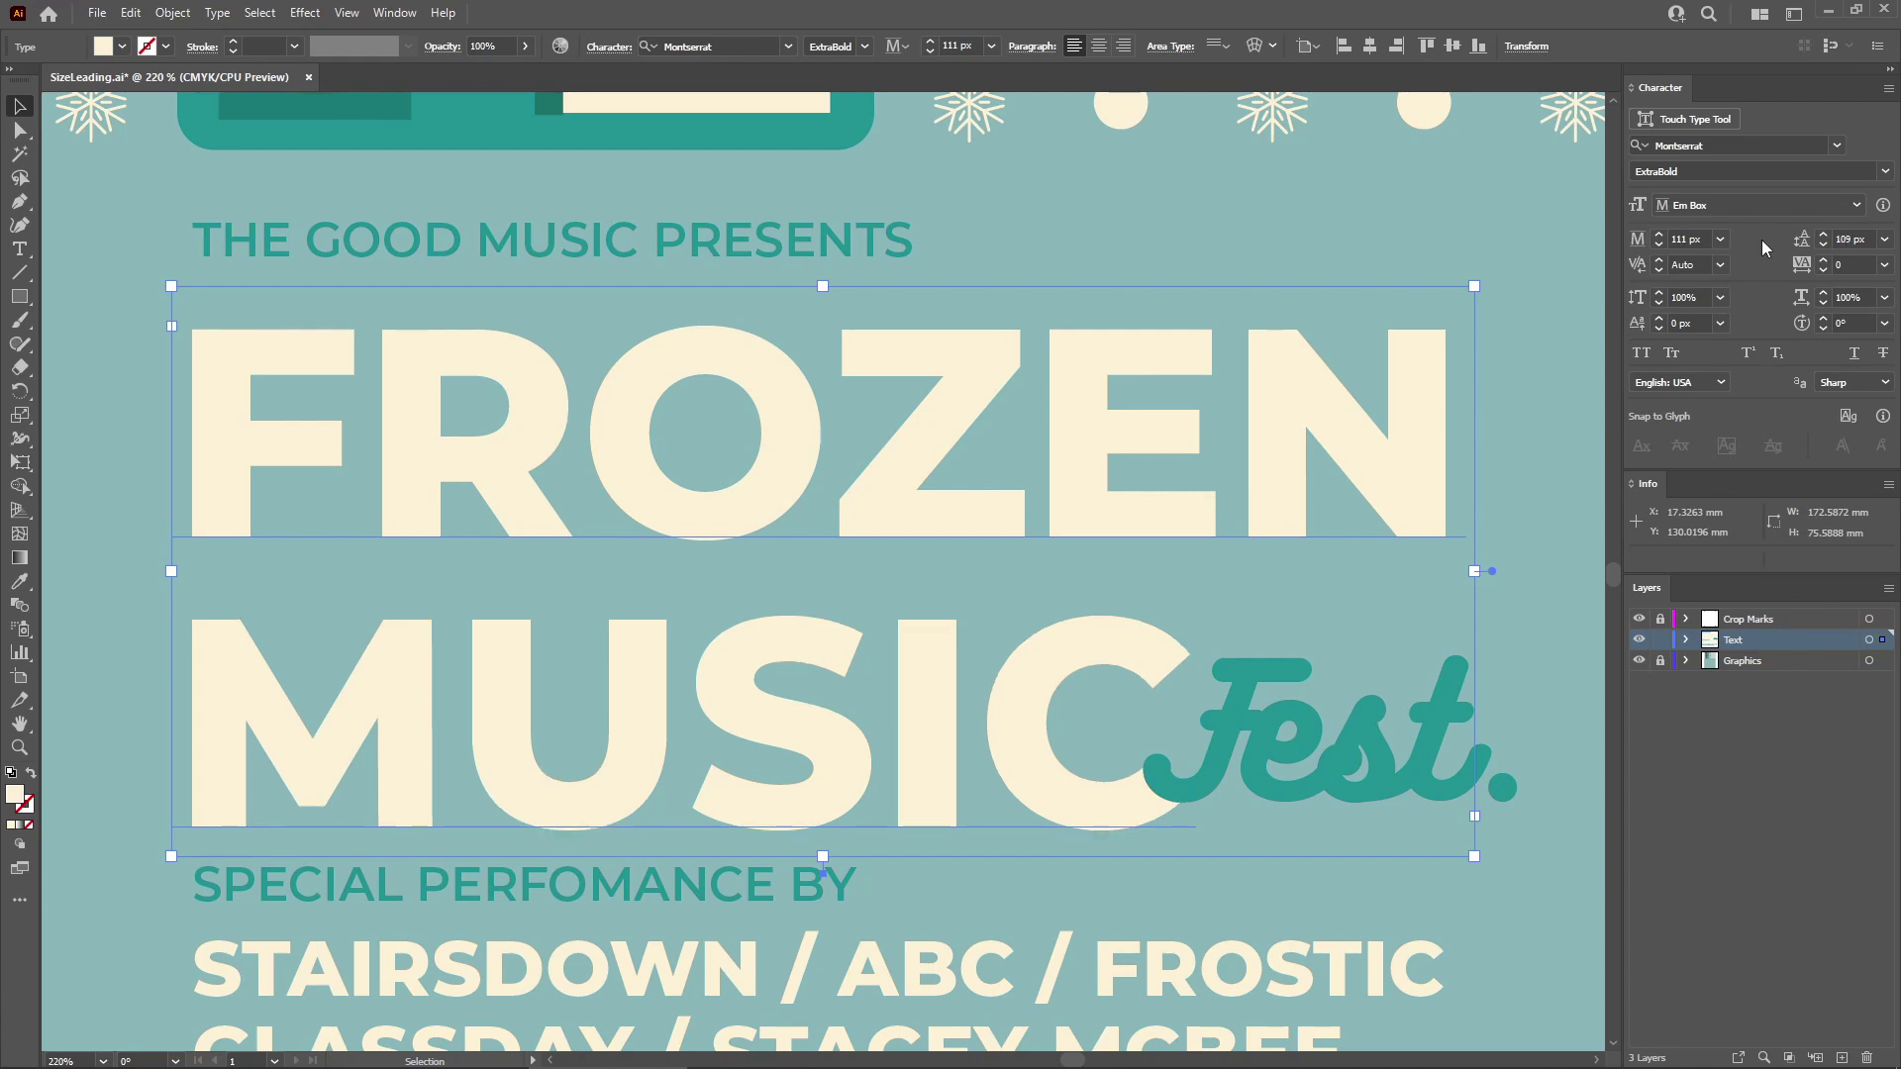
{"action": "key", "text": "alt+Up"}
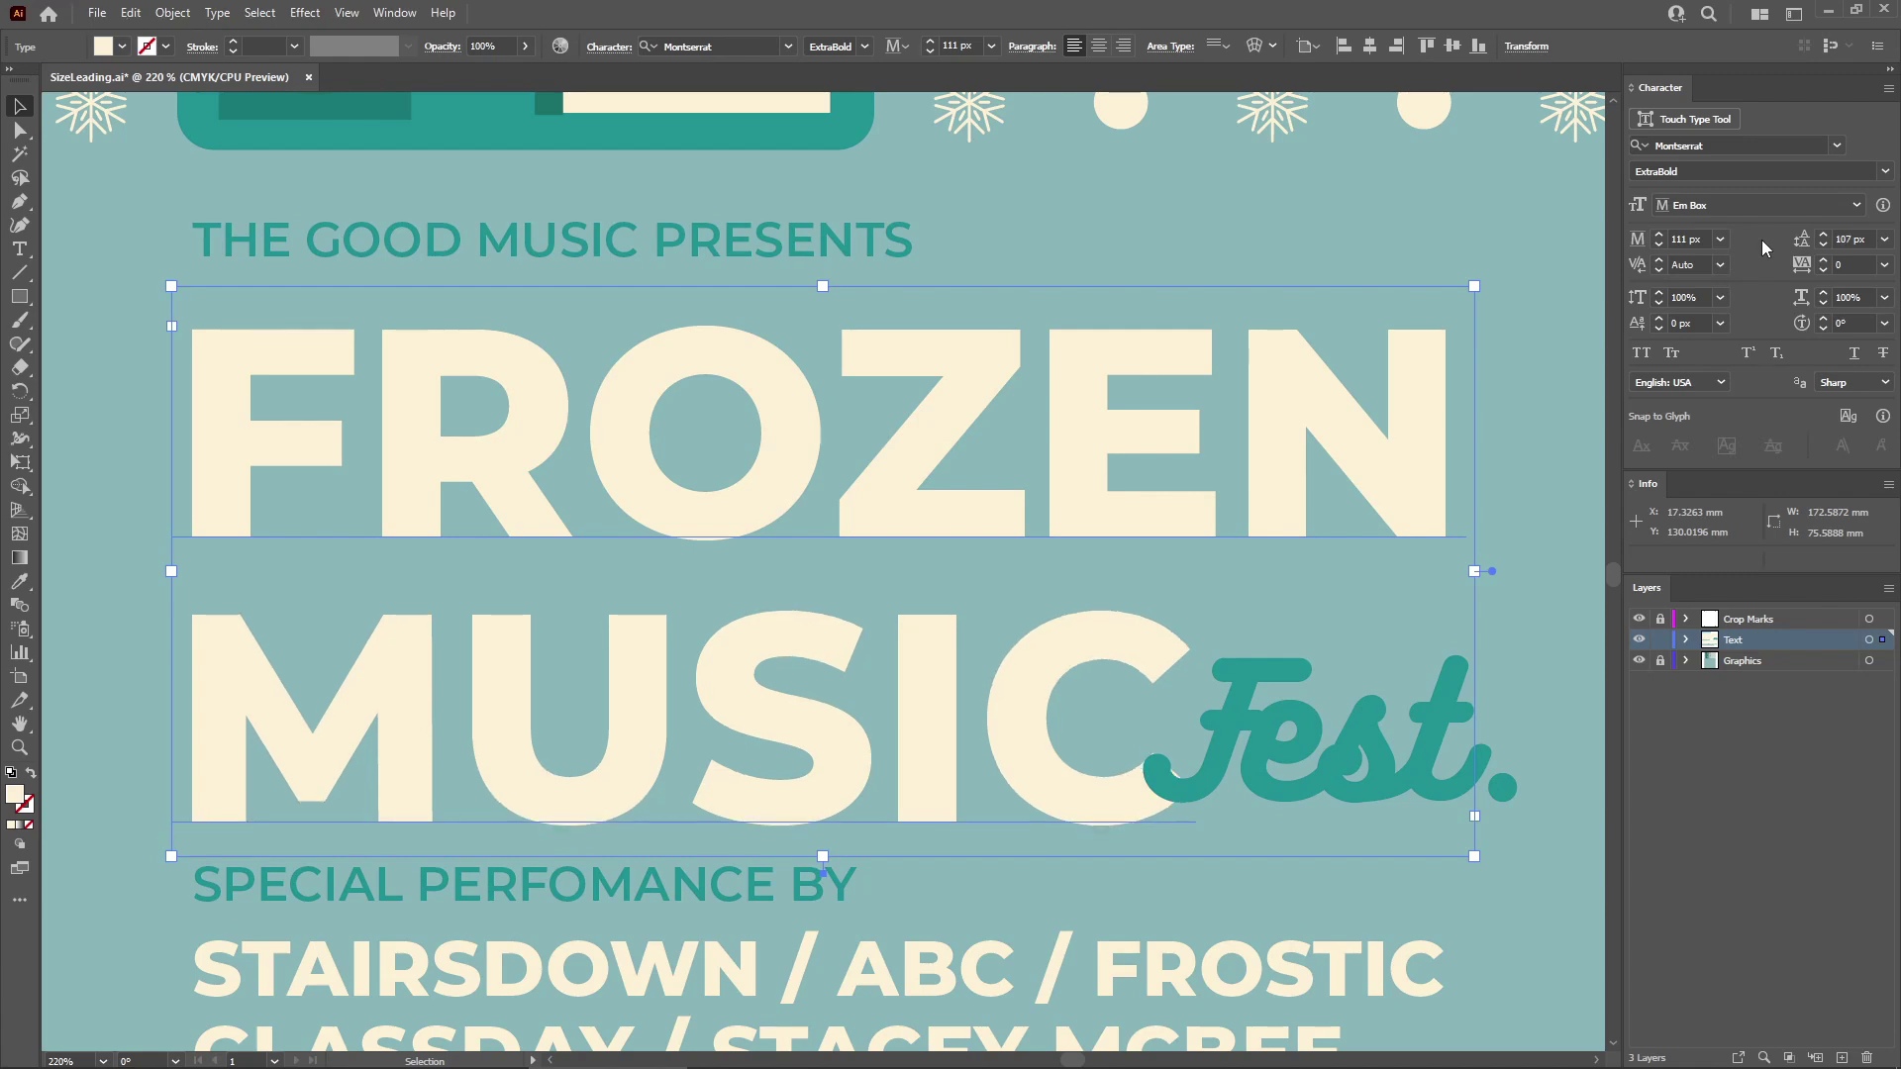
{"action": "key", "text": "alt+Up"}
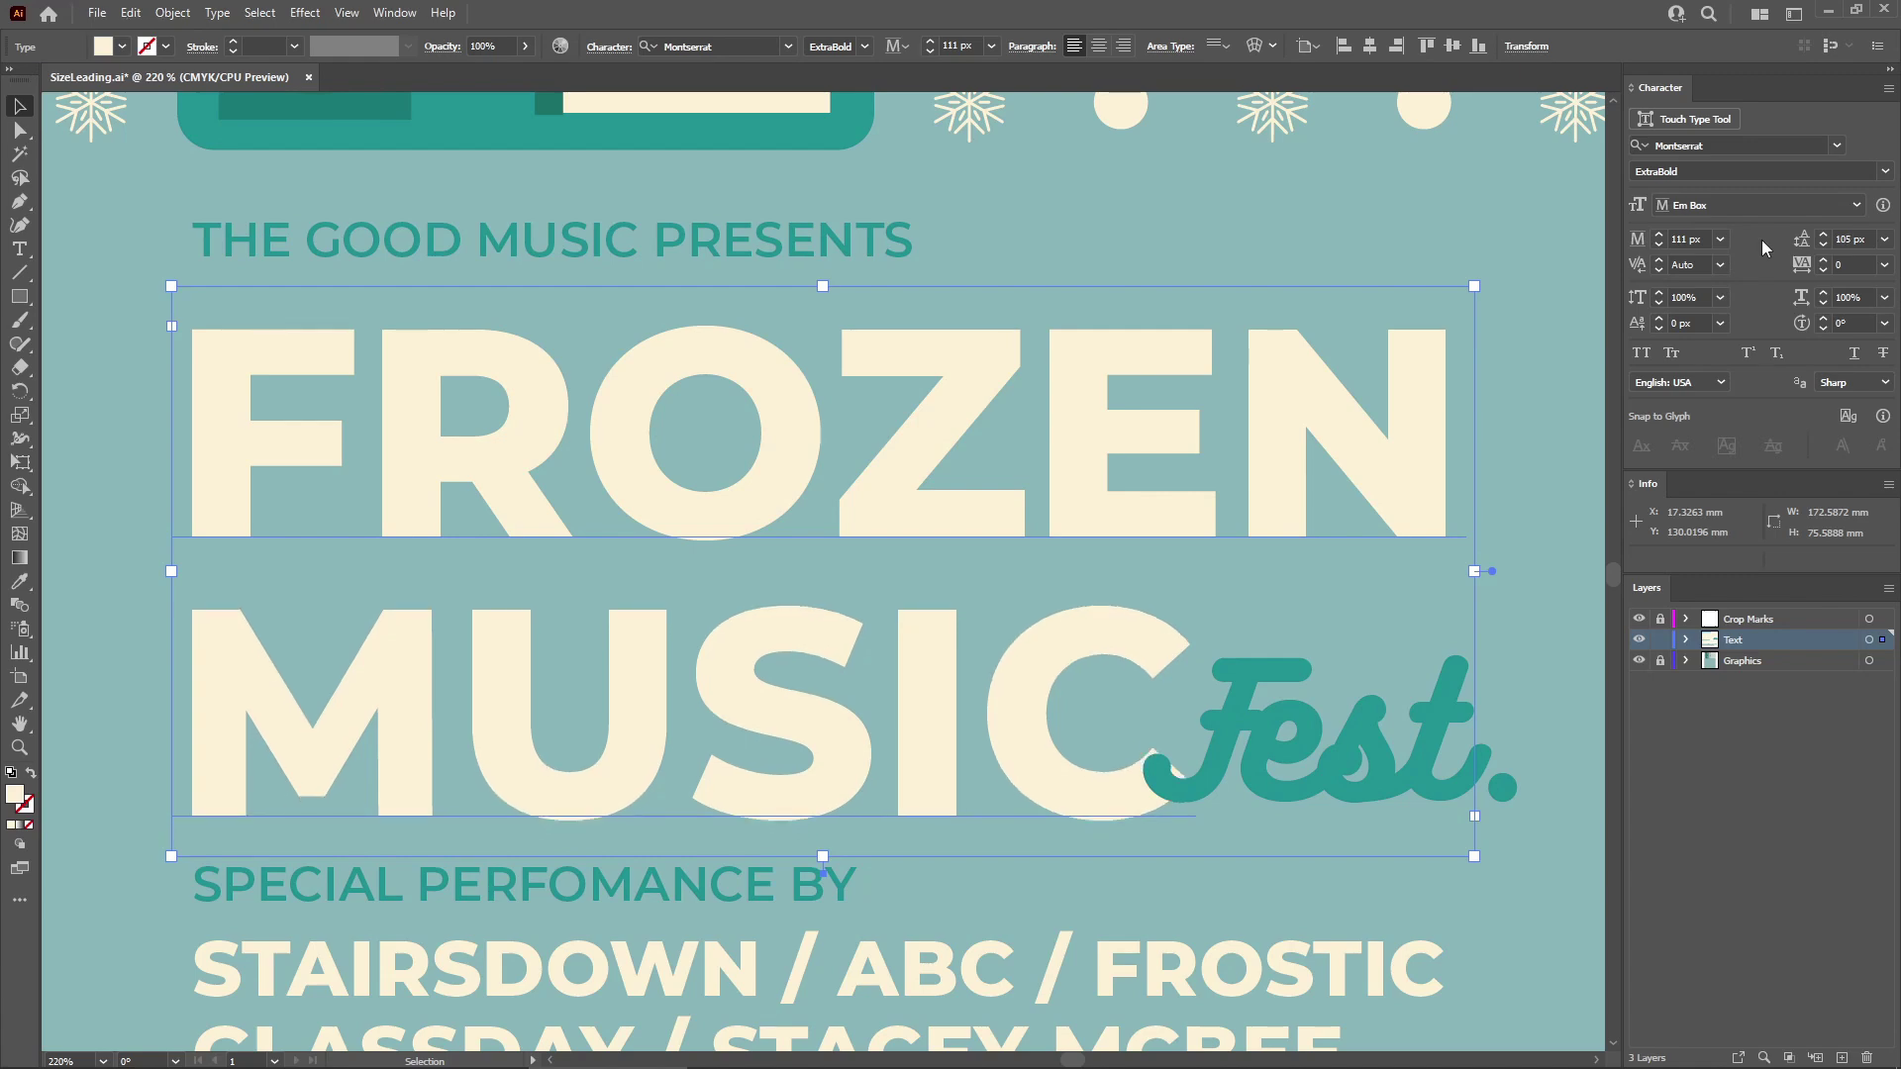
{"action": "key", "text": "alt+Down"}
{"action": "key", "text": "alt+Down"}
{"action": "key", "text": "alt+Down"}
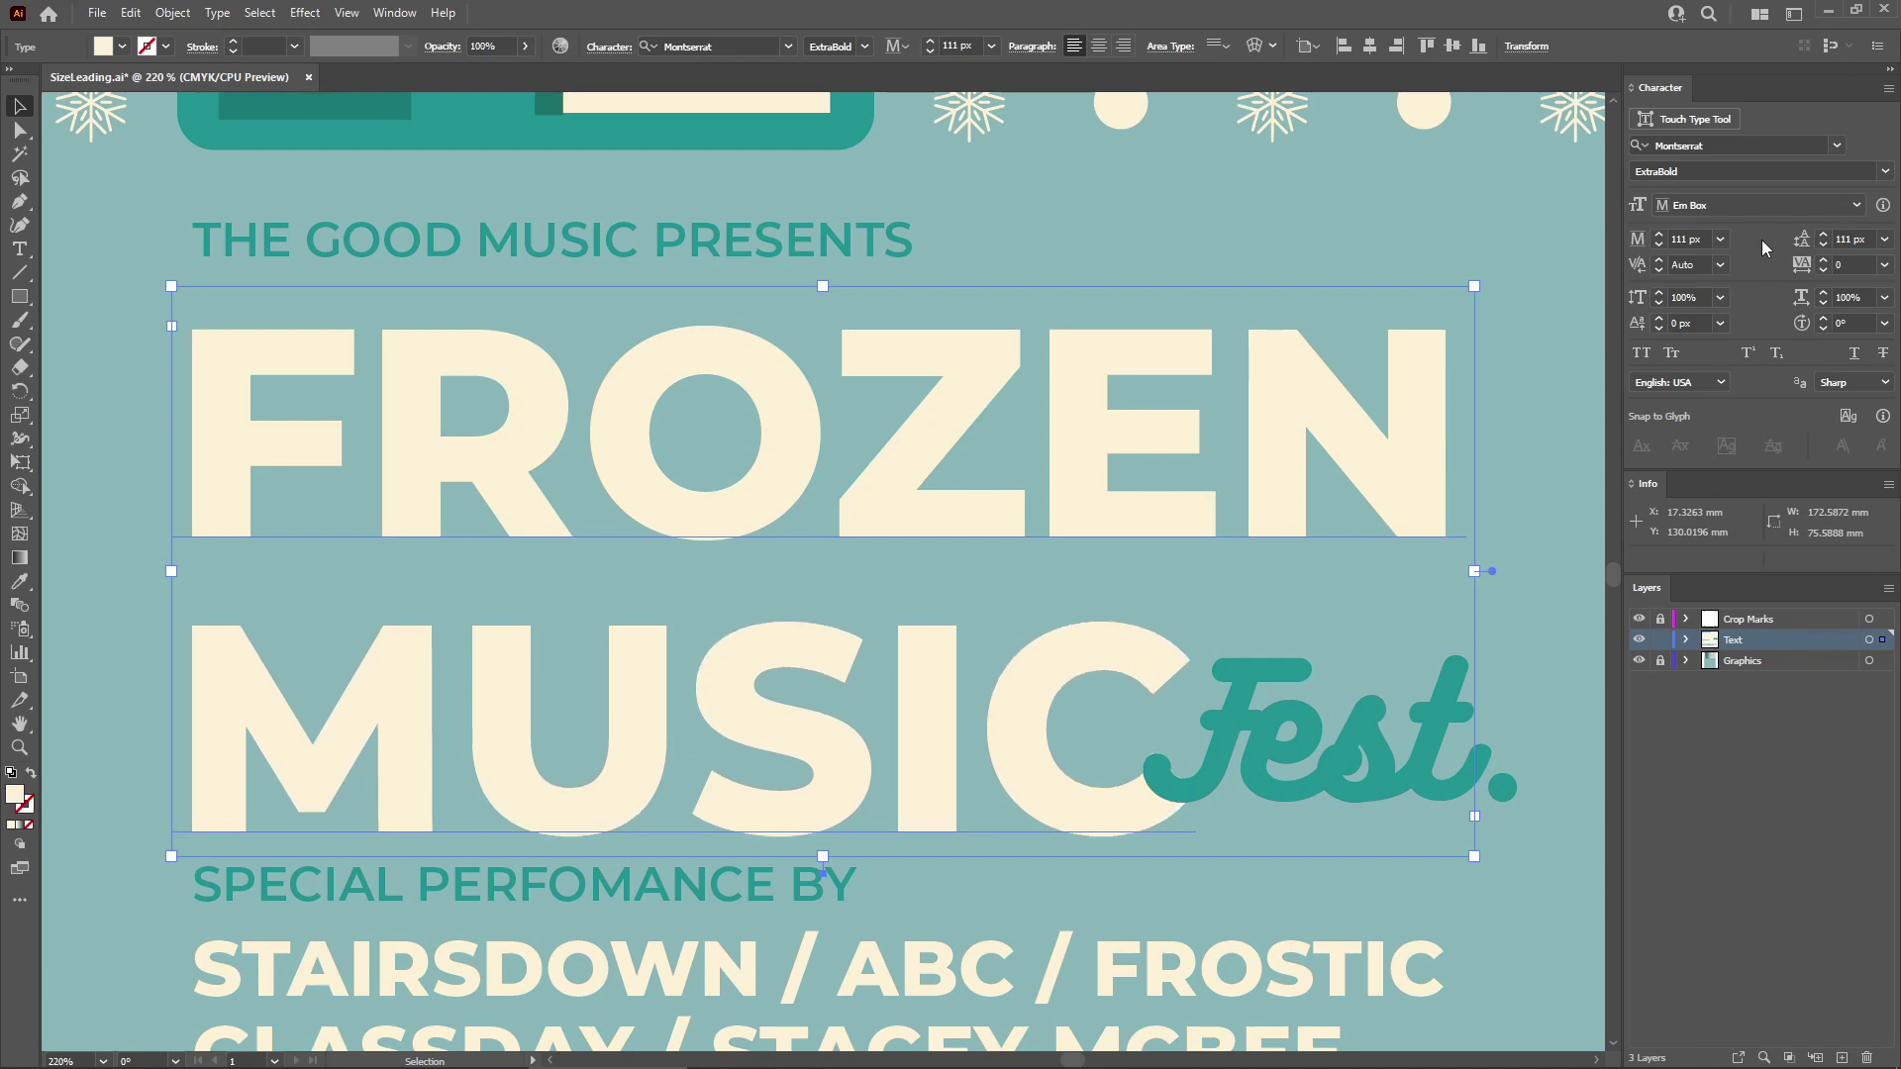
{"action": "key", "text": "alt+Up"}
{"action": "key", "text": "alt+Up"}
{"action": "key", "text": "alt+Up"}
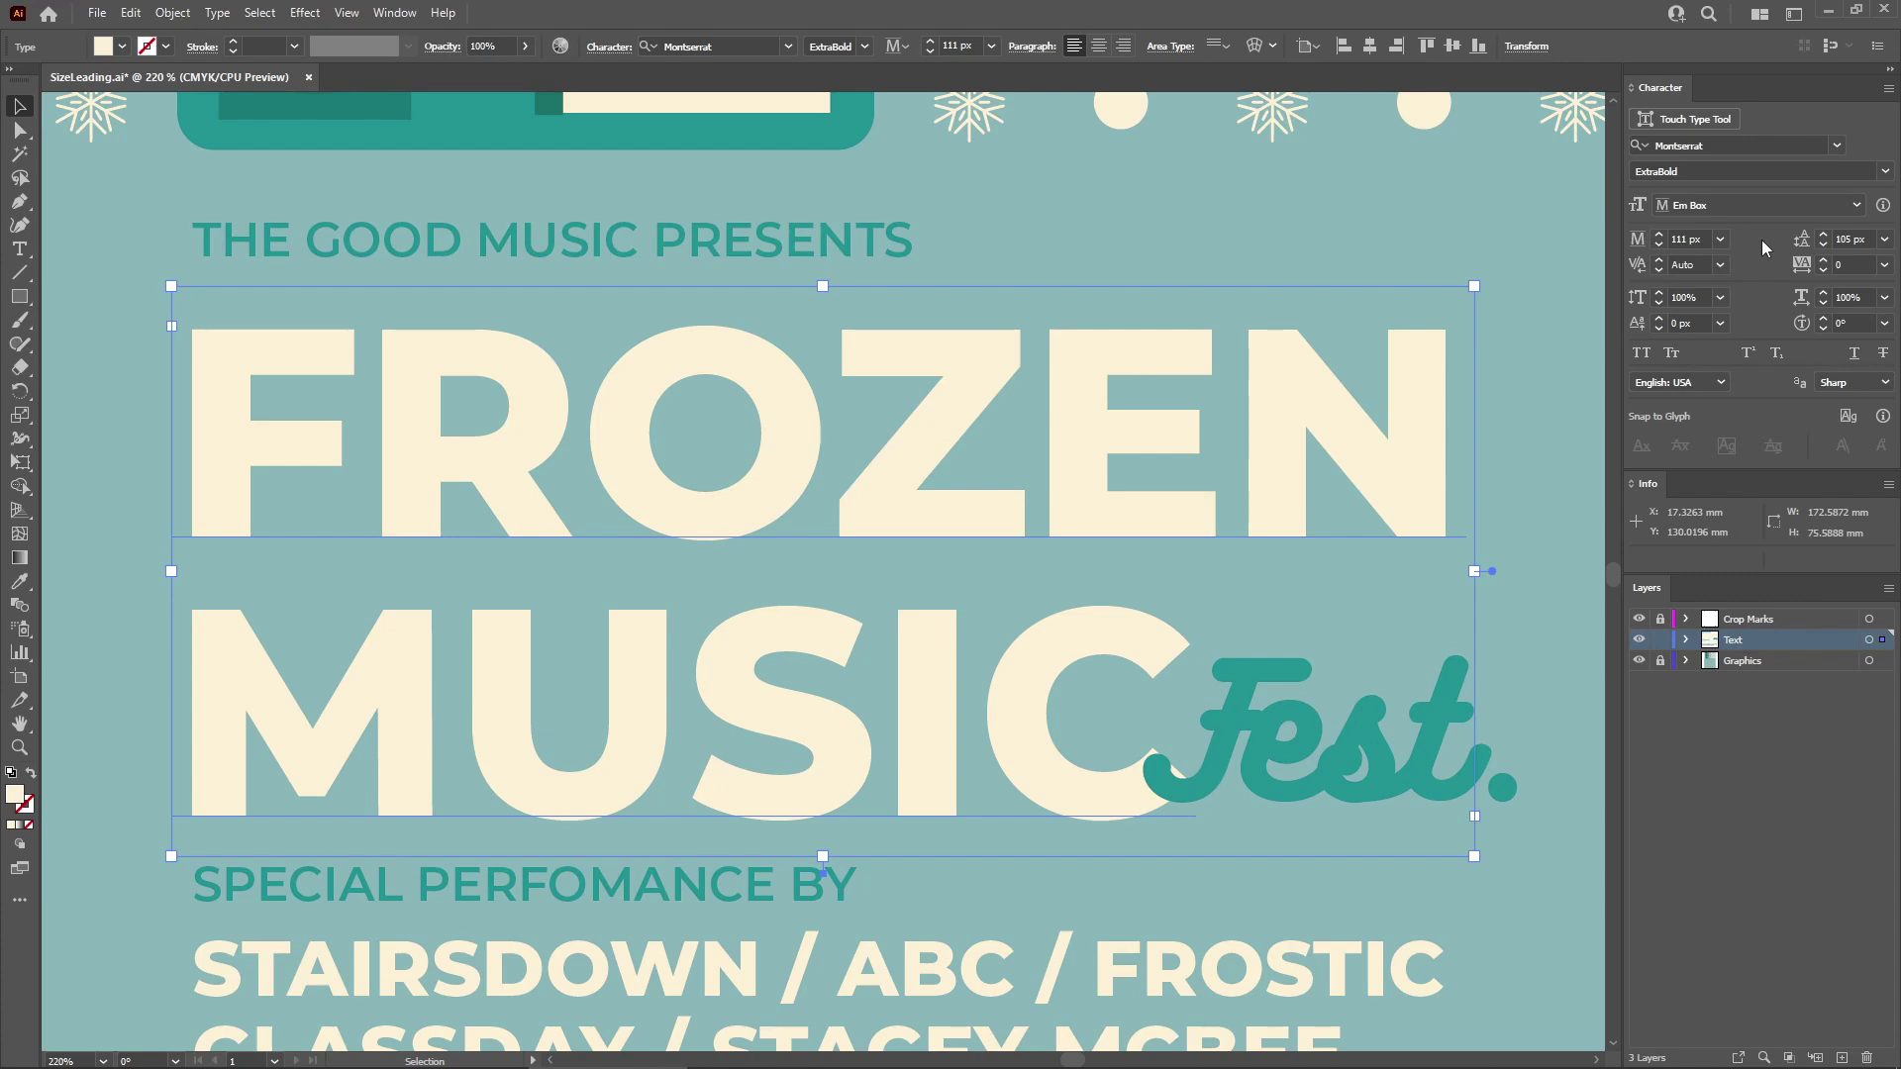
{"action": "key", "text": "ctrl+alt+Down"}
{"action": "key", "text": "ctrl+alt+Up"}
{"action": "key", "text": "ctrl+alt+Up"}
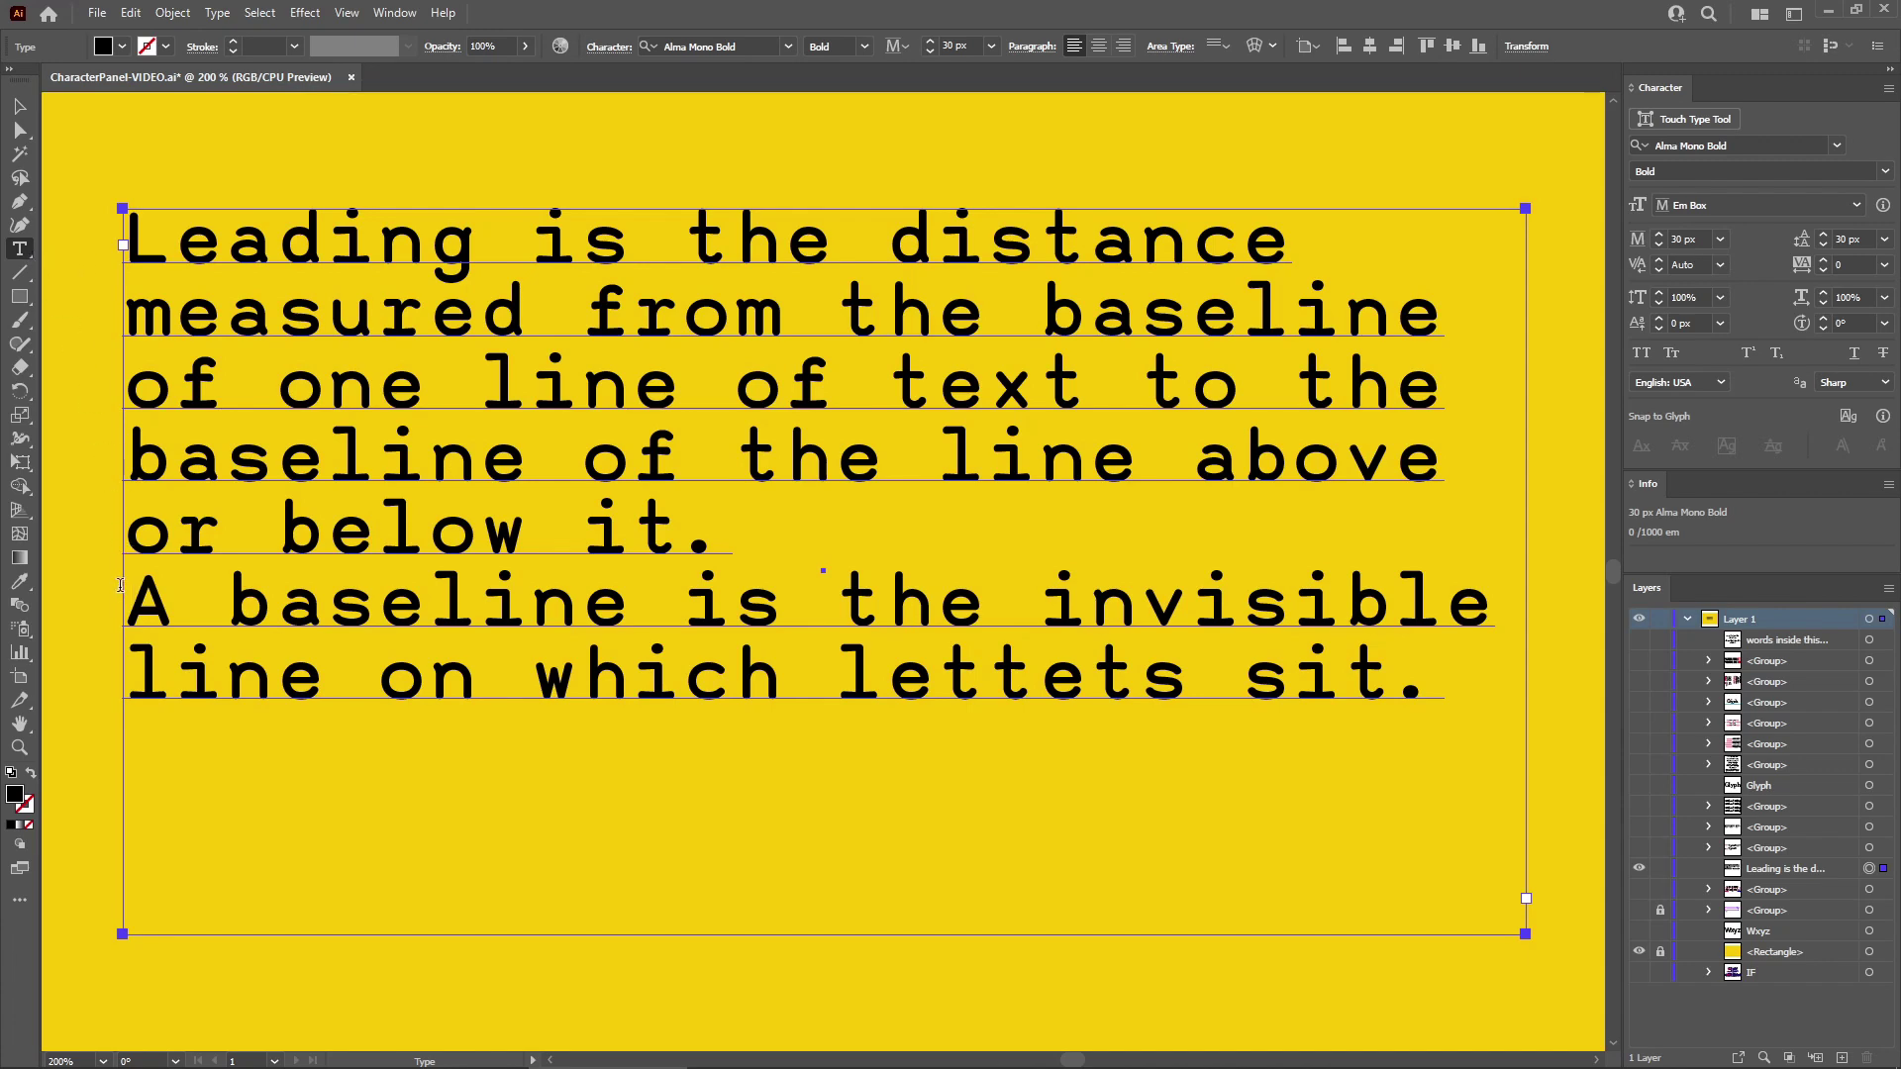
Select the line 'A baseline is the invisible' and give it 60 px leading.
{"action": "left_click_drag", "start_coordinate": [124, 600], "coordinate": [1479, 578]}
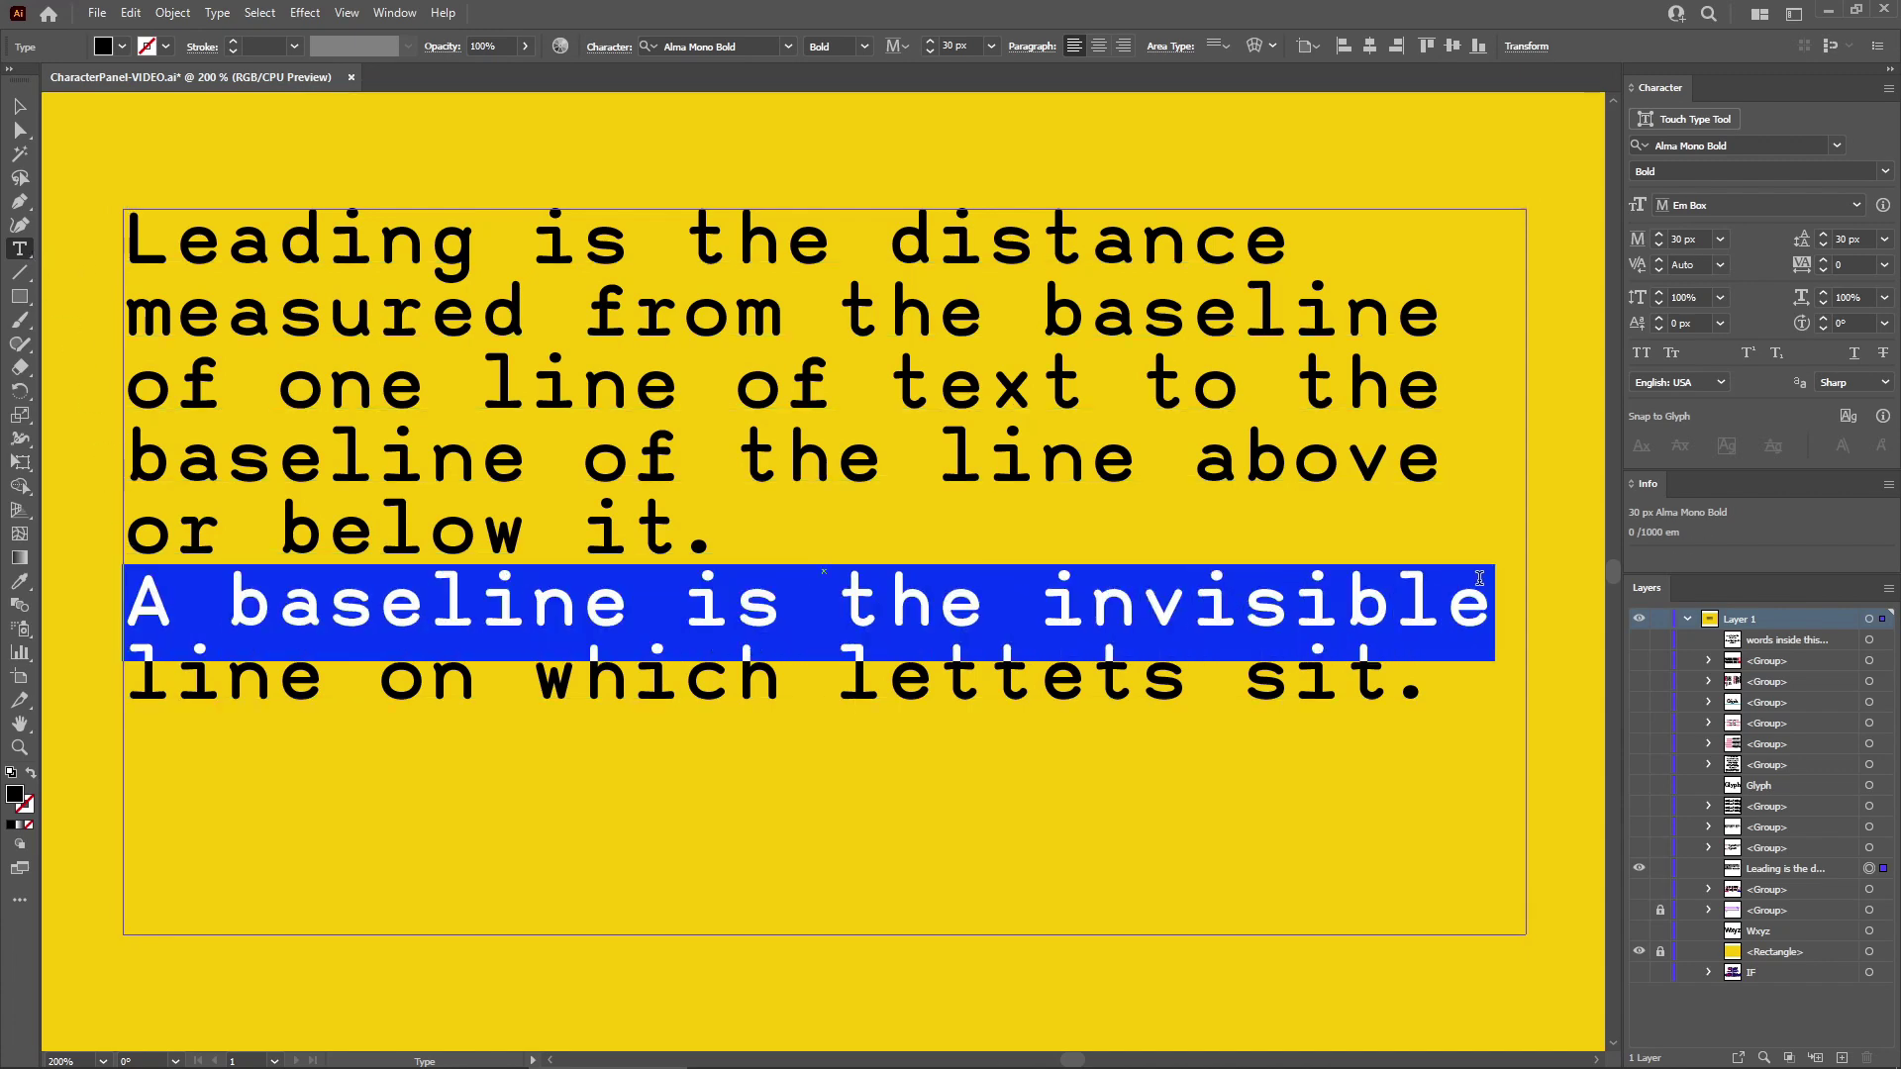
{"action": "left_click", "coordinate": [1883, 240]}
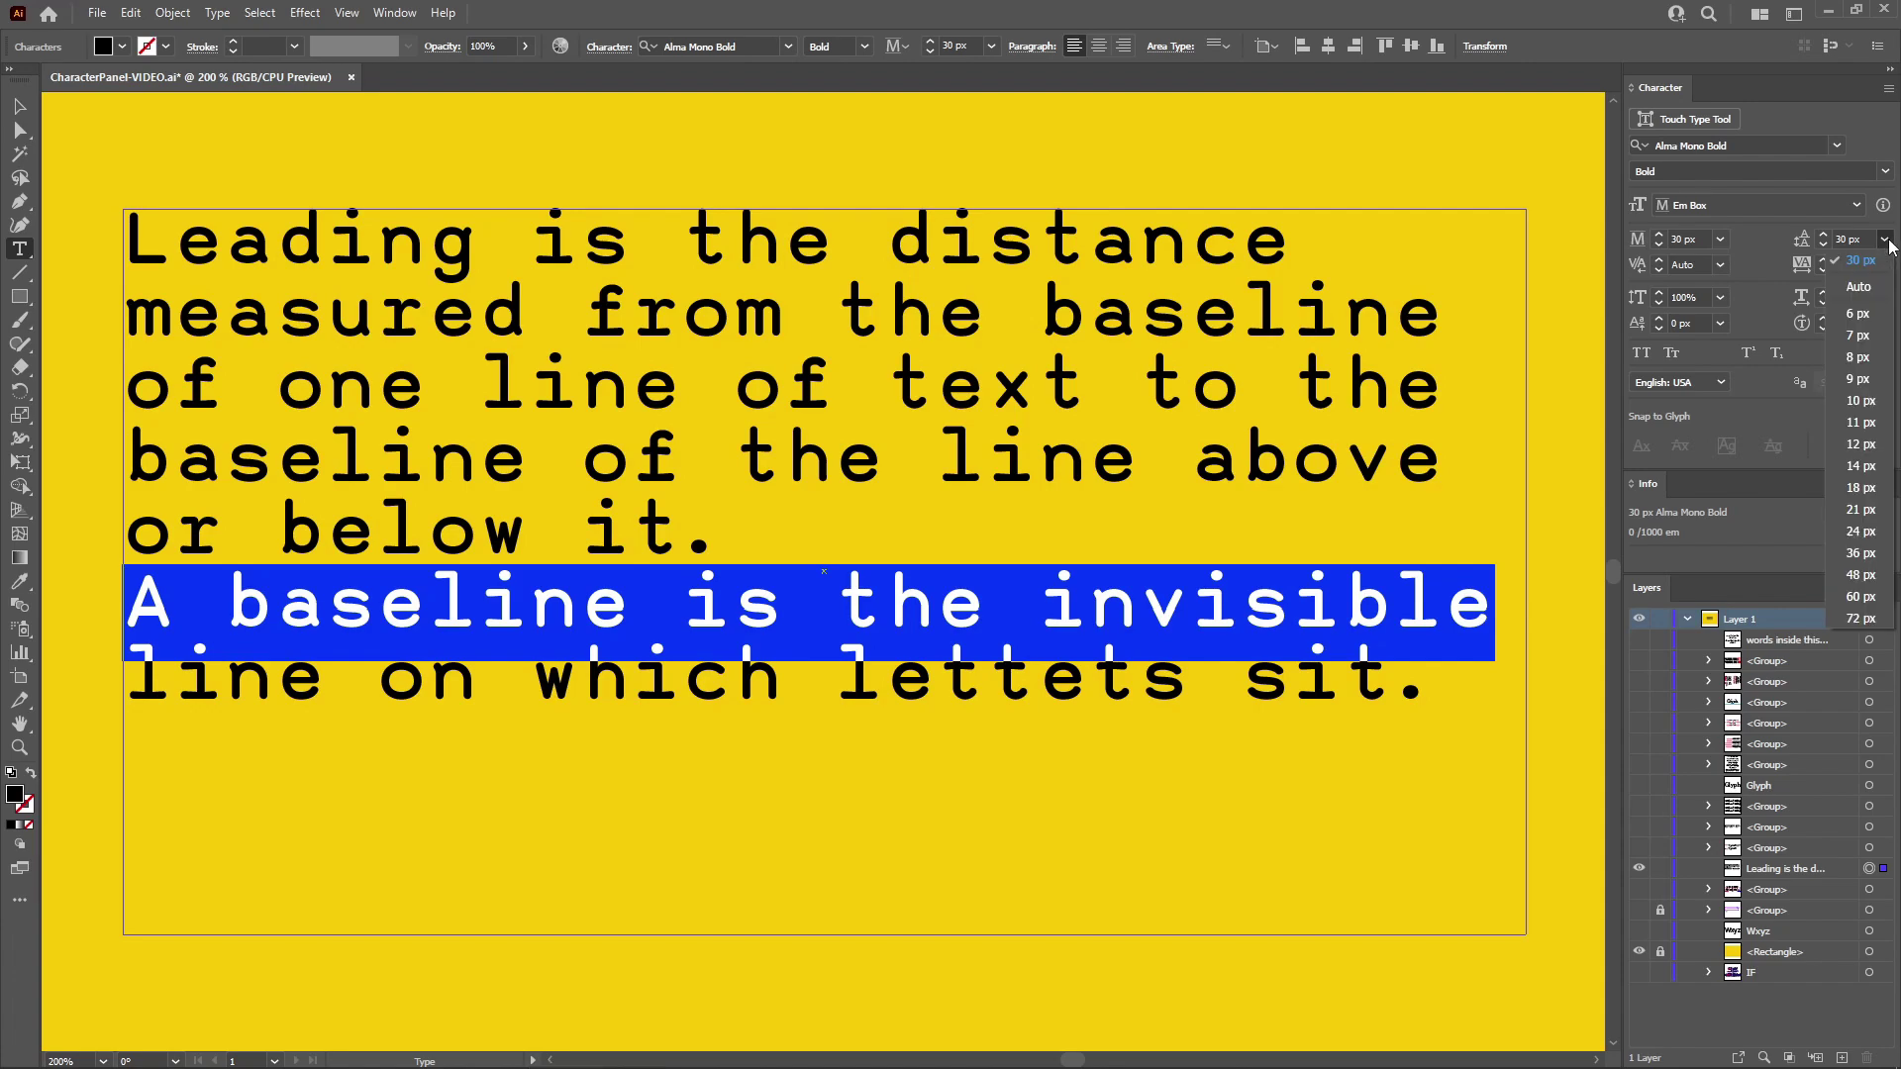
{"action": "left_click", "coordinate": [1861, 596]}
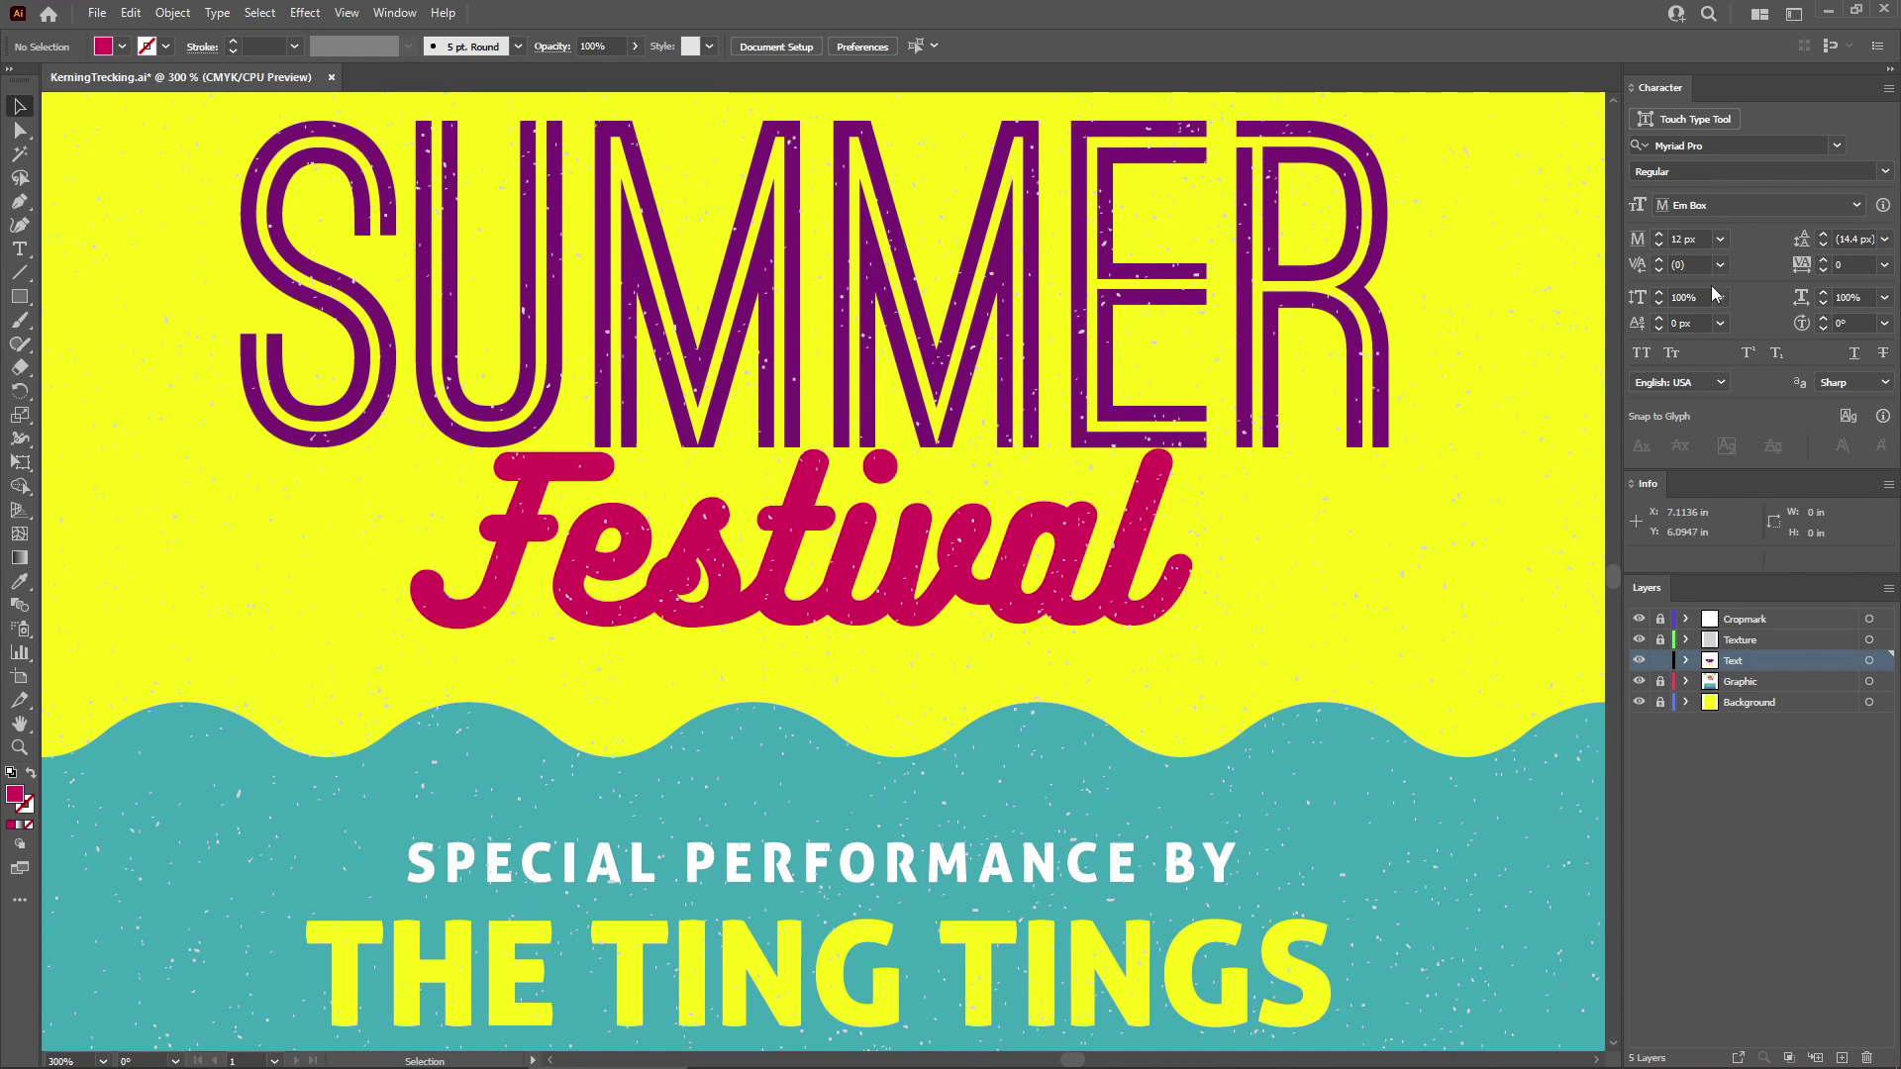
With the caret between F and e in Festival, try -100 kerning, then restore Auto.
{"action": "left_click", "coordinate": [1139, 572]}
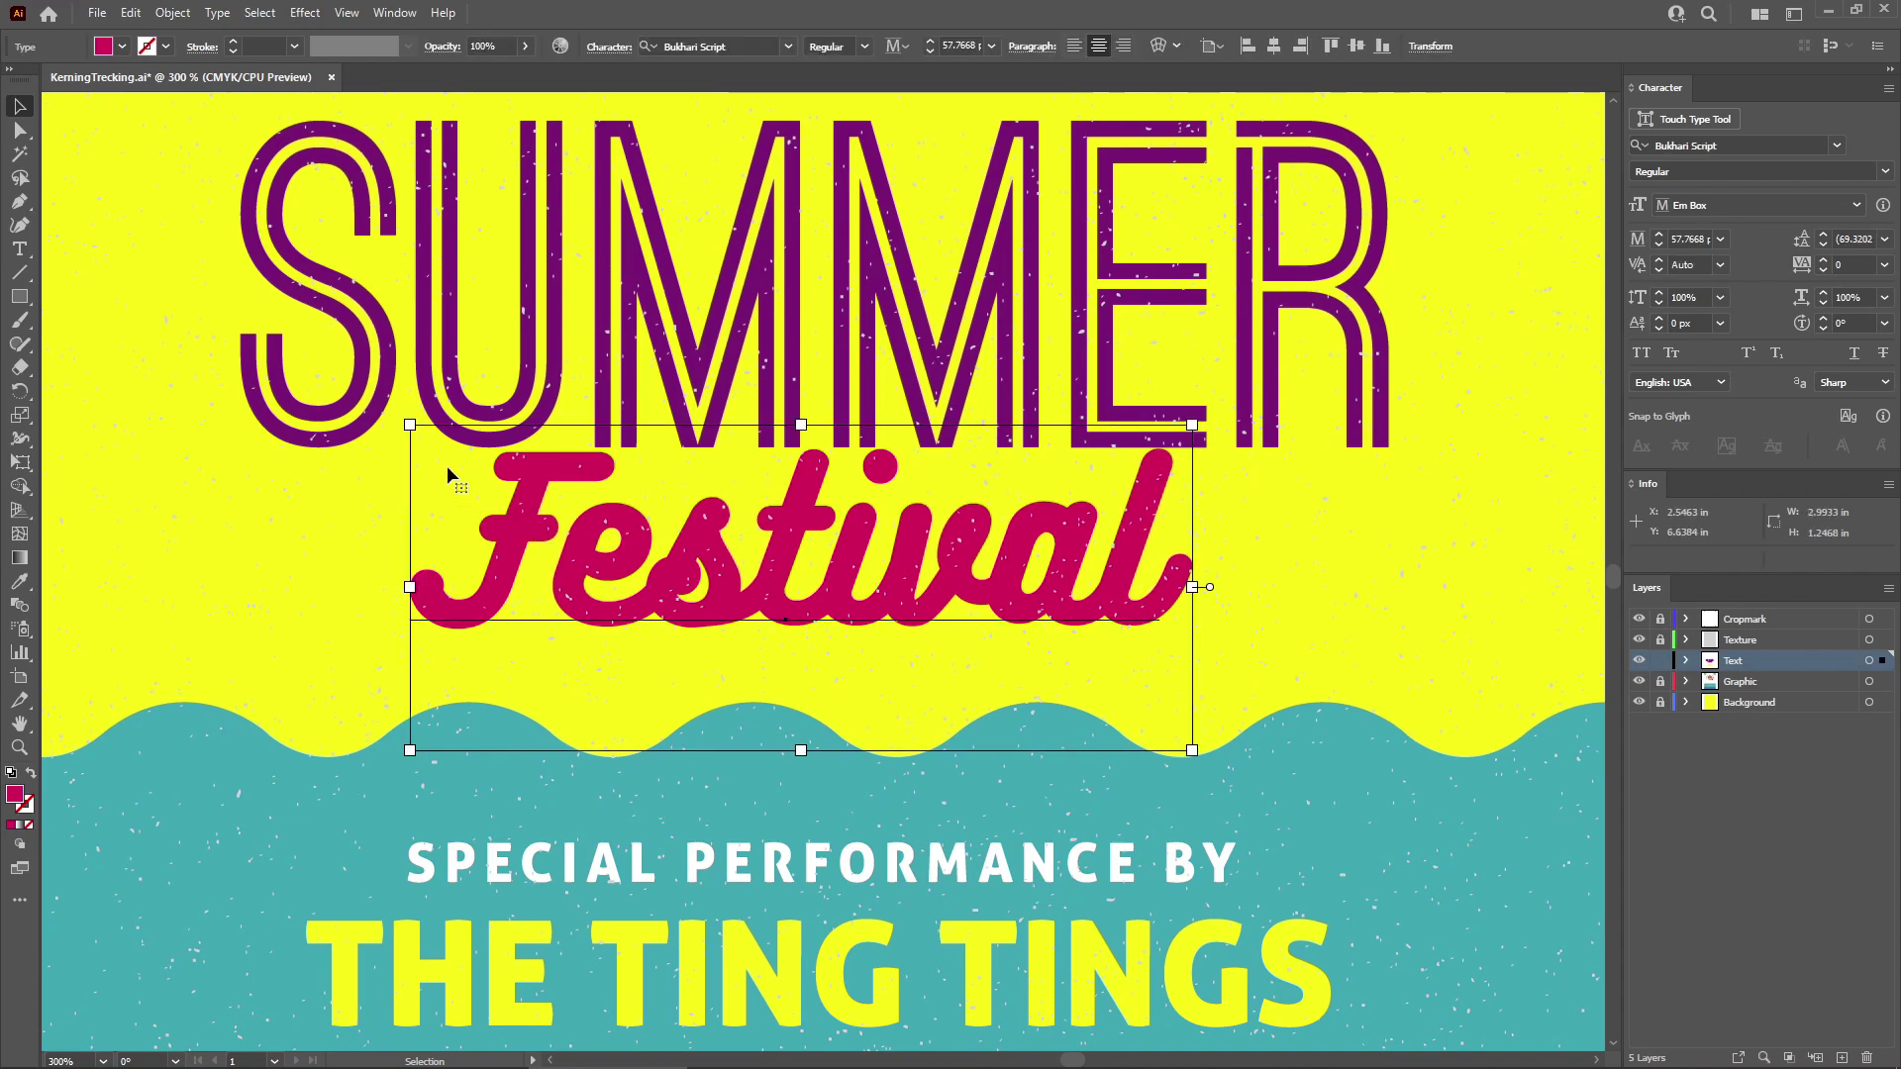
{"action": "left_click", "coordinate": [19, 249]}
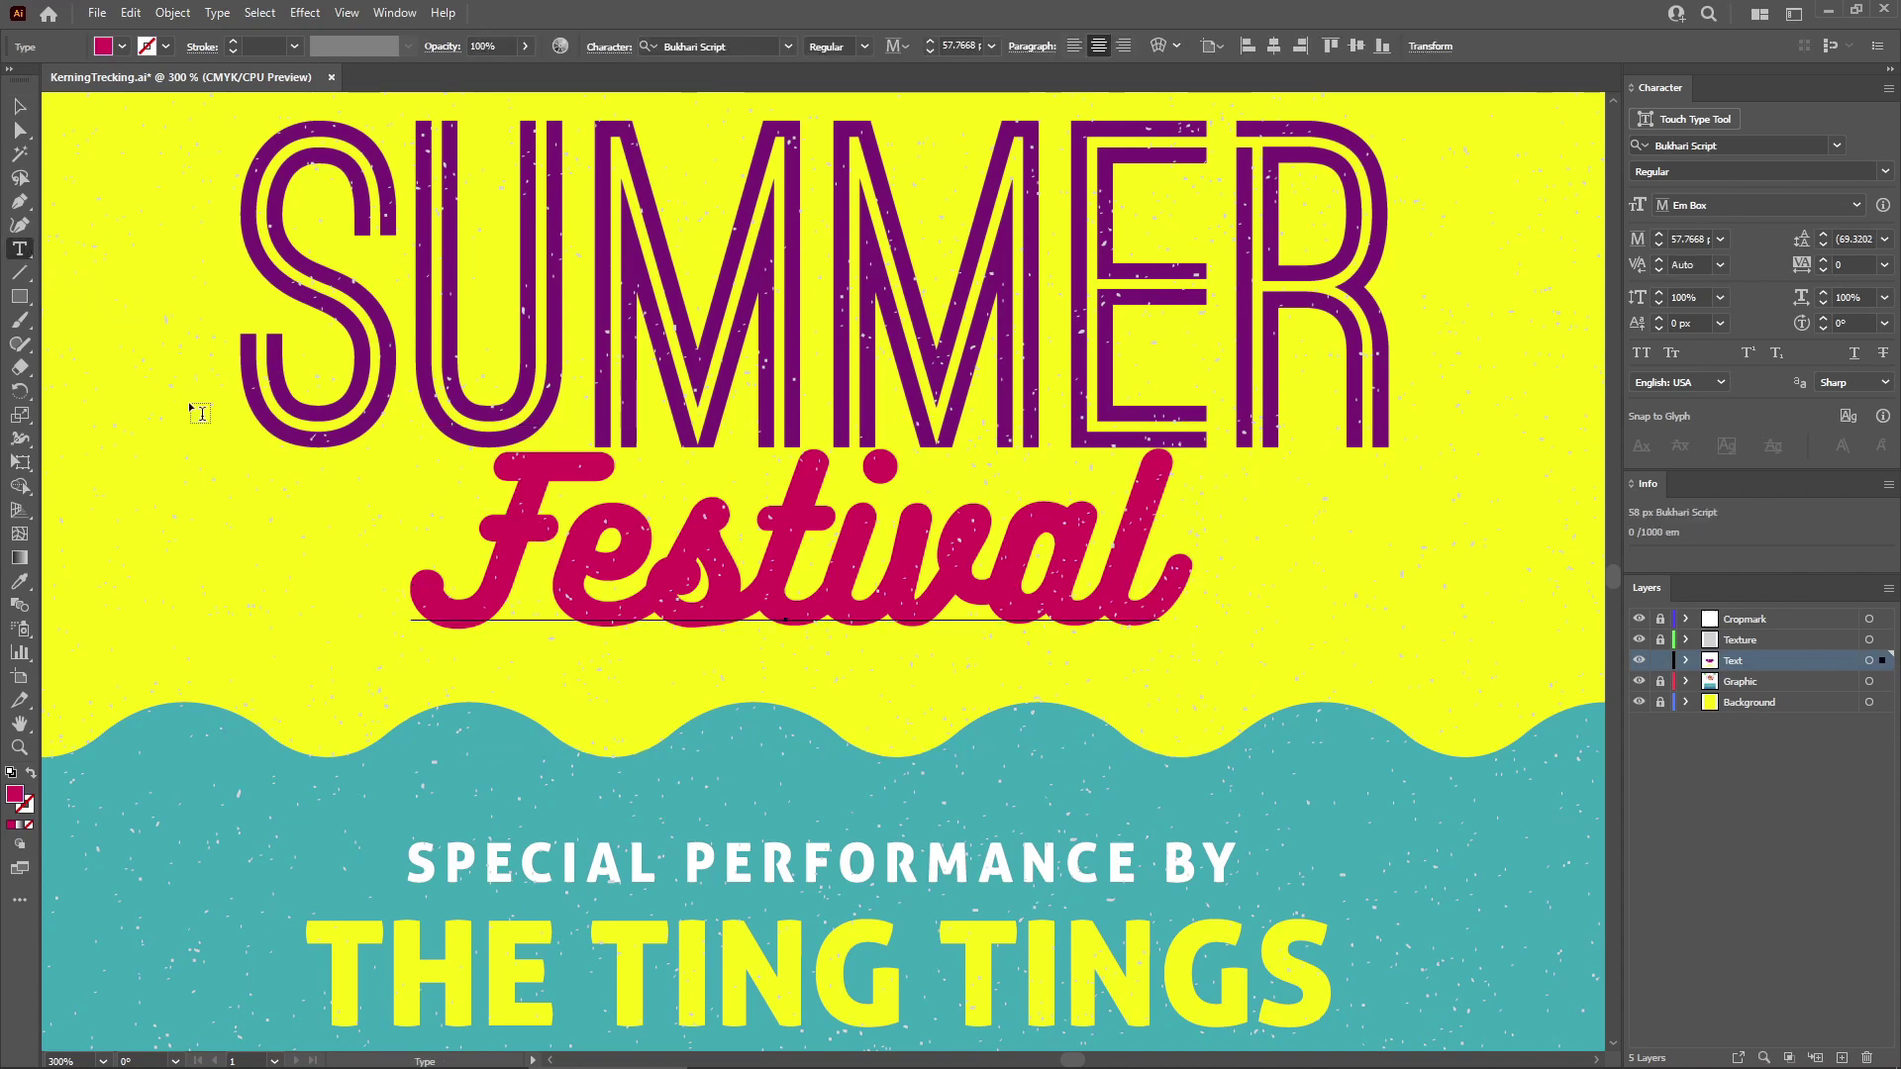
{"action": "left_click", "coordinate": [555, 563]}
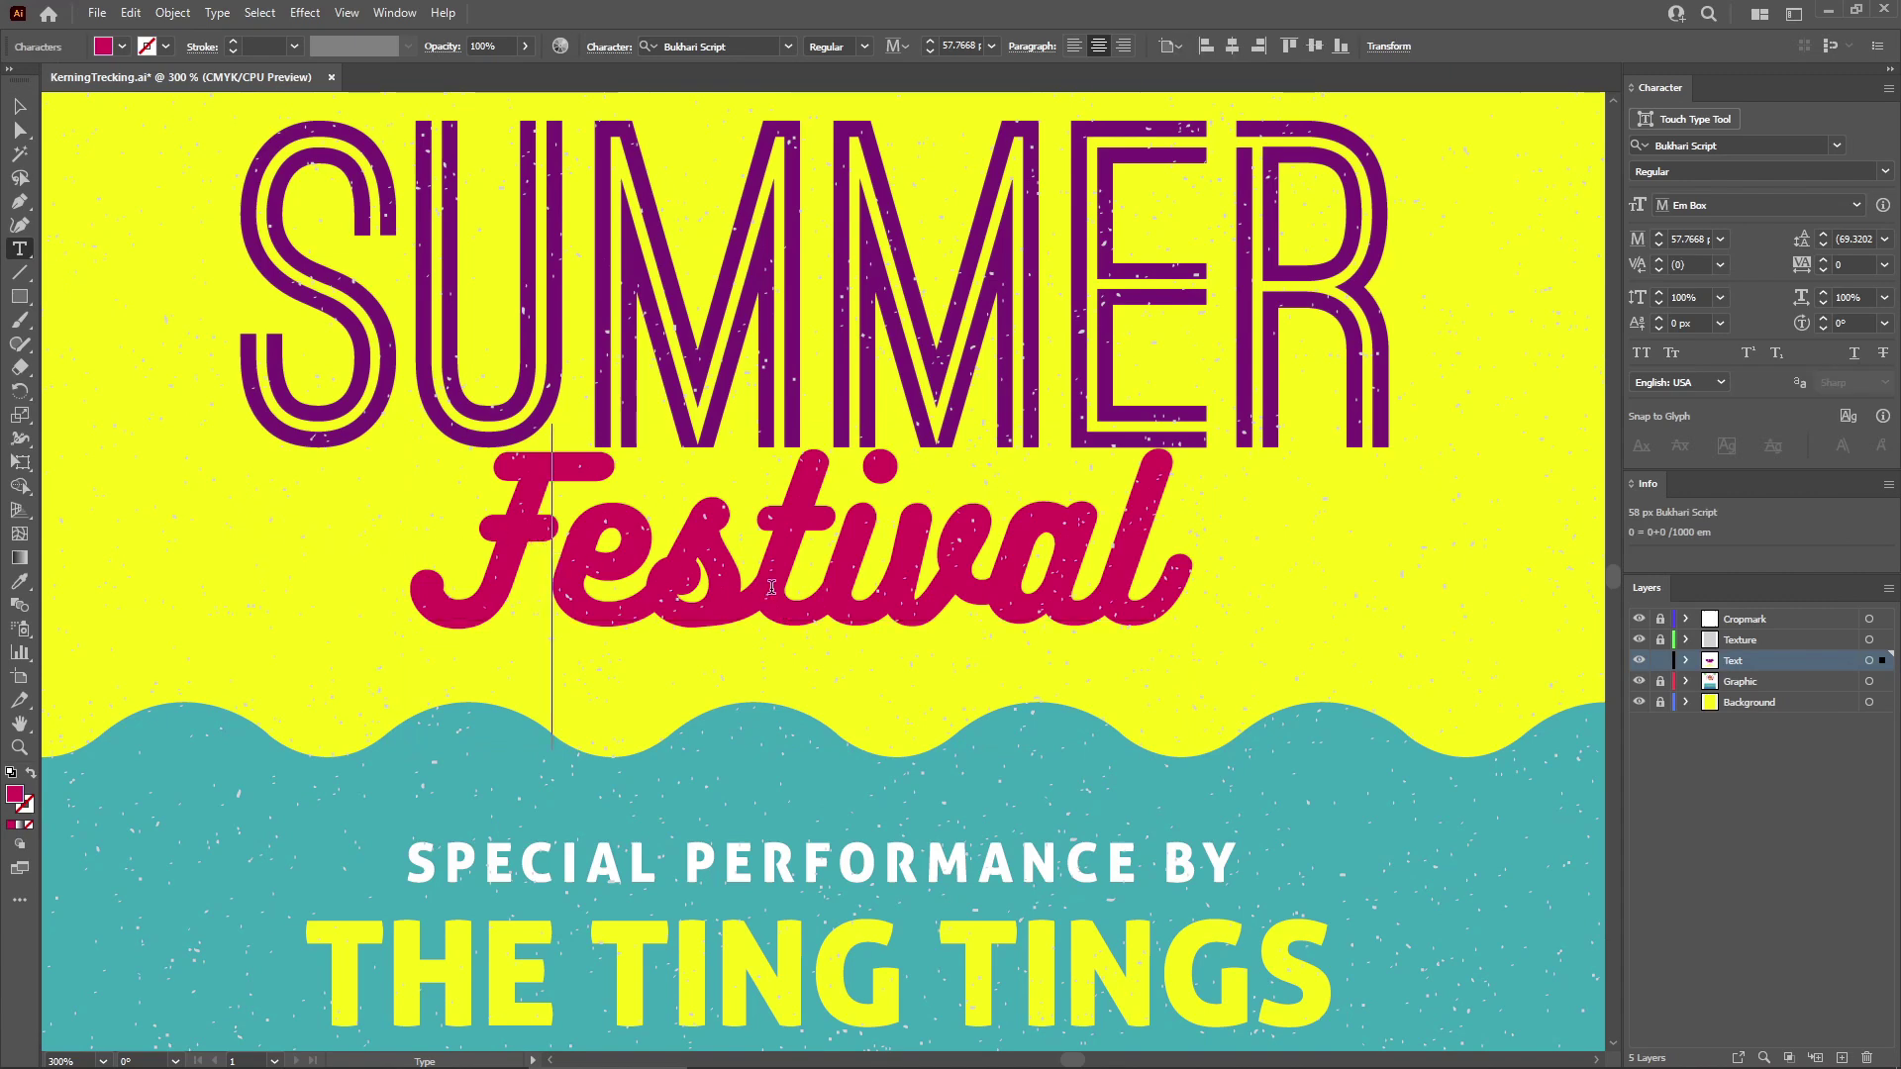
{"action": "left_click", "coordinate": [1722, 267]}
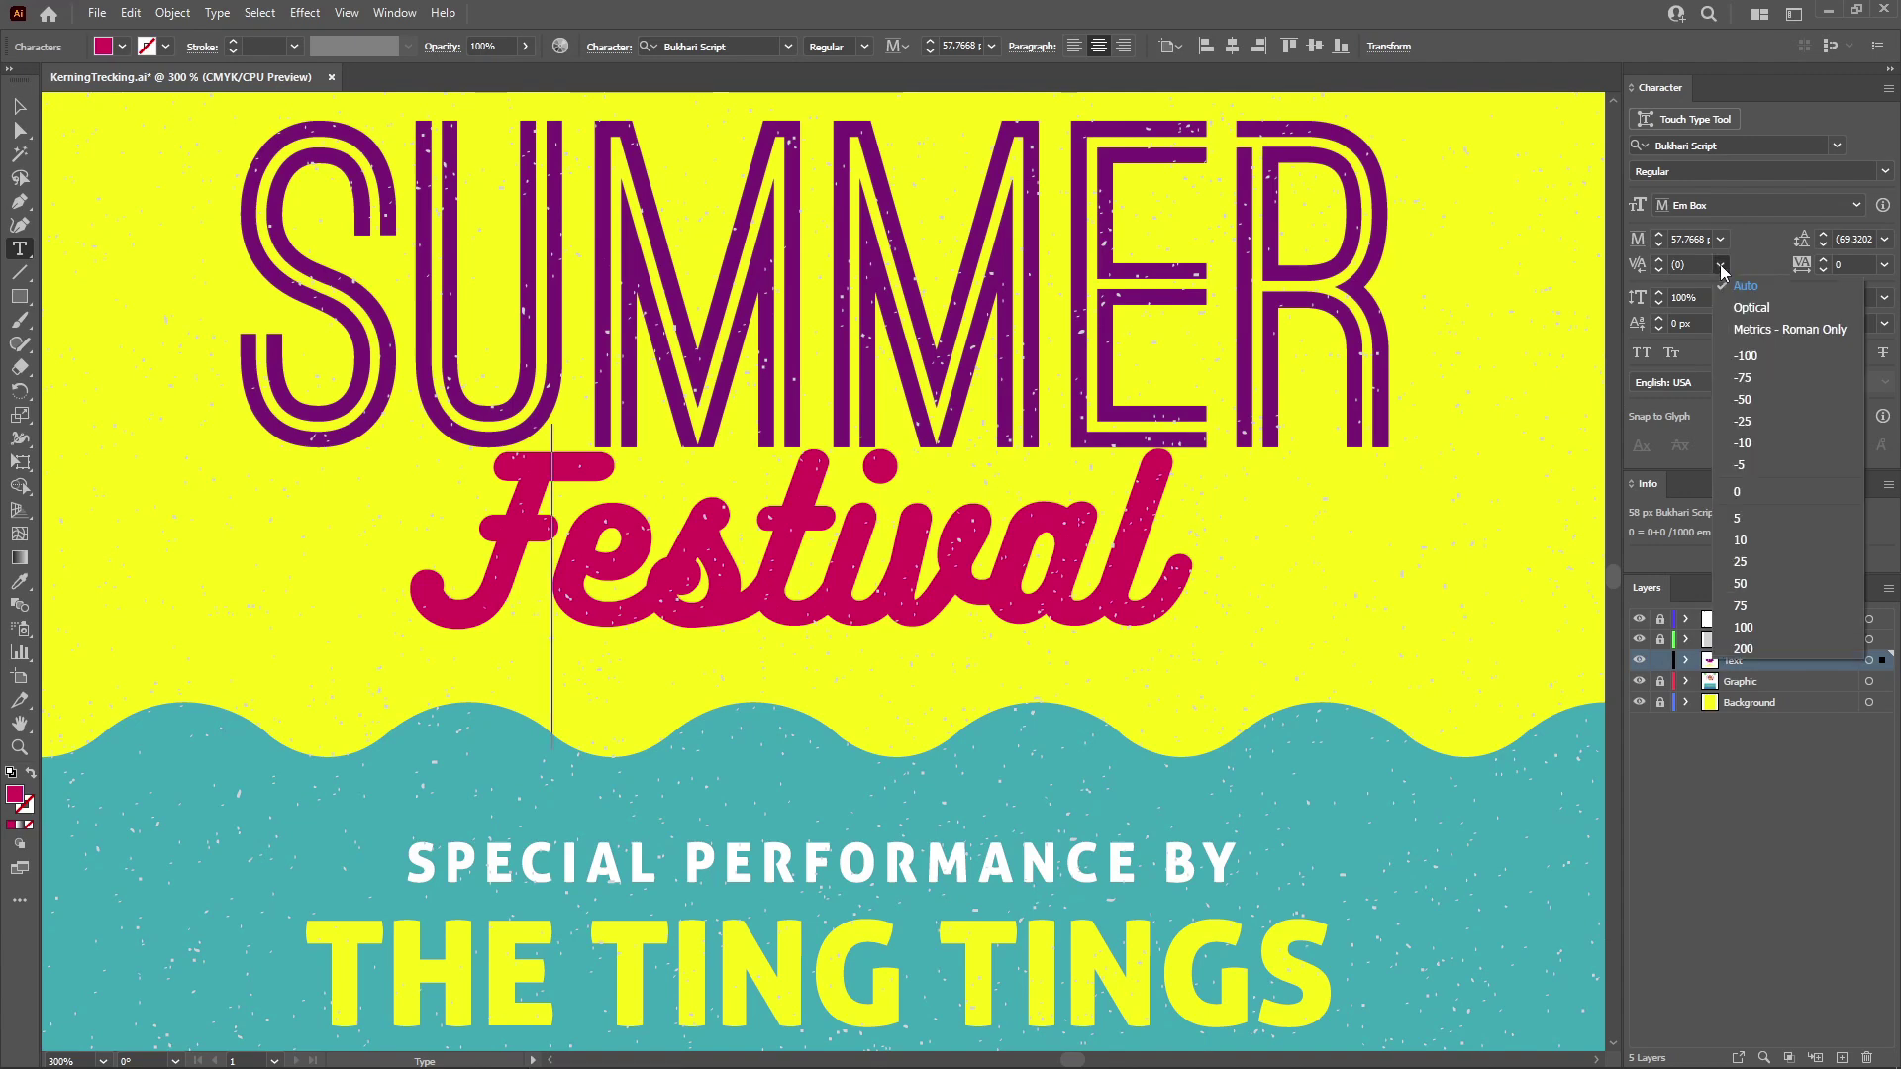
{"action": "left_click", "coordinate": [1745, 356]}
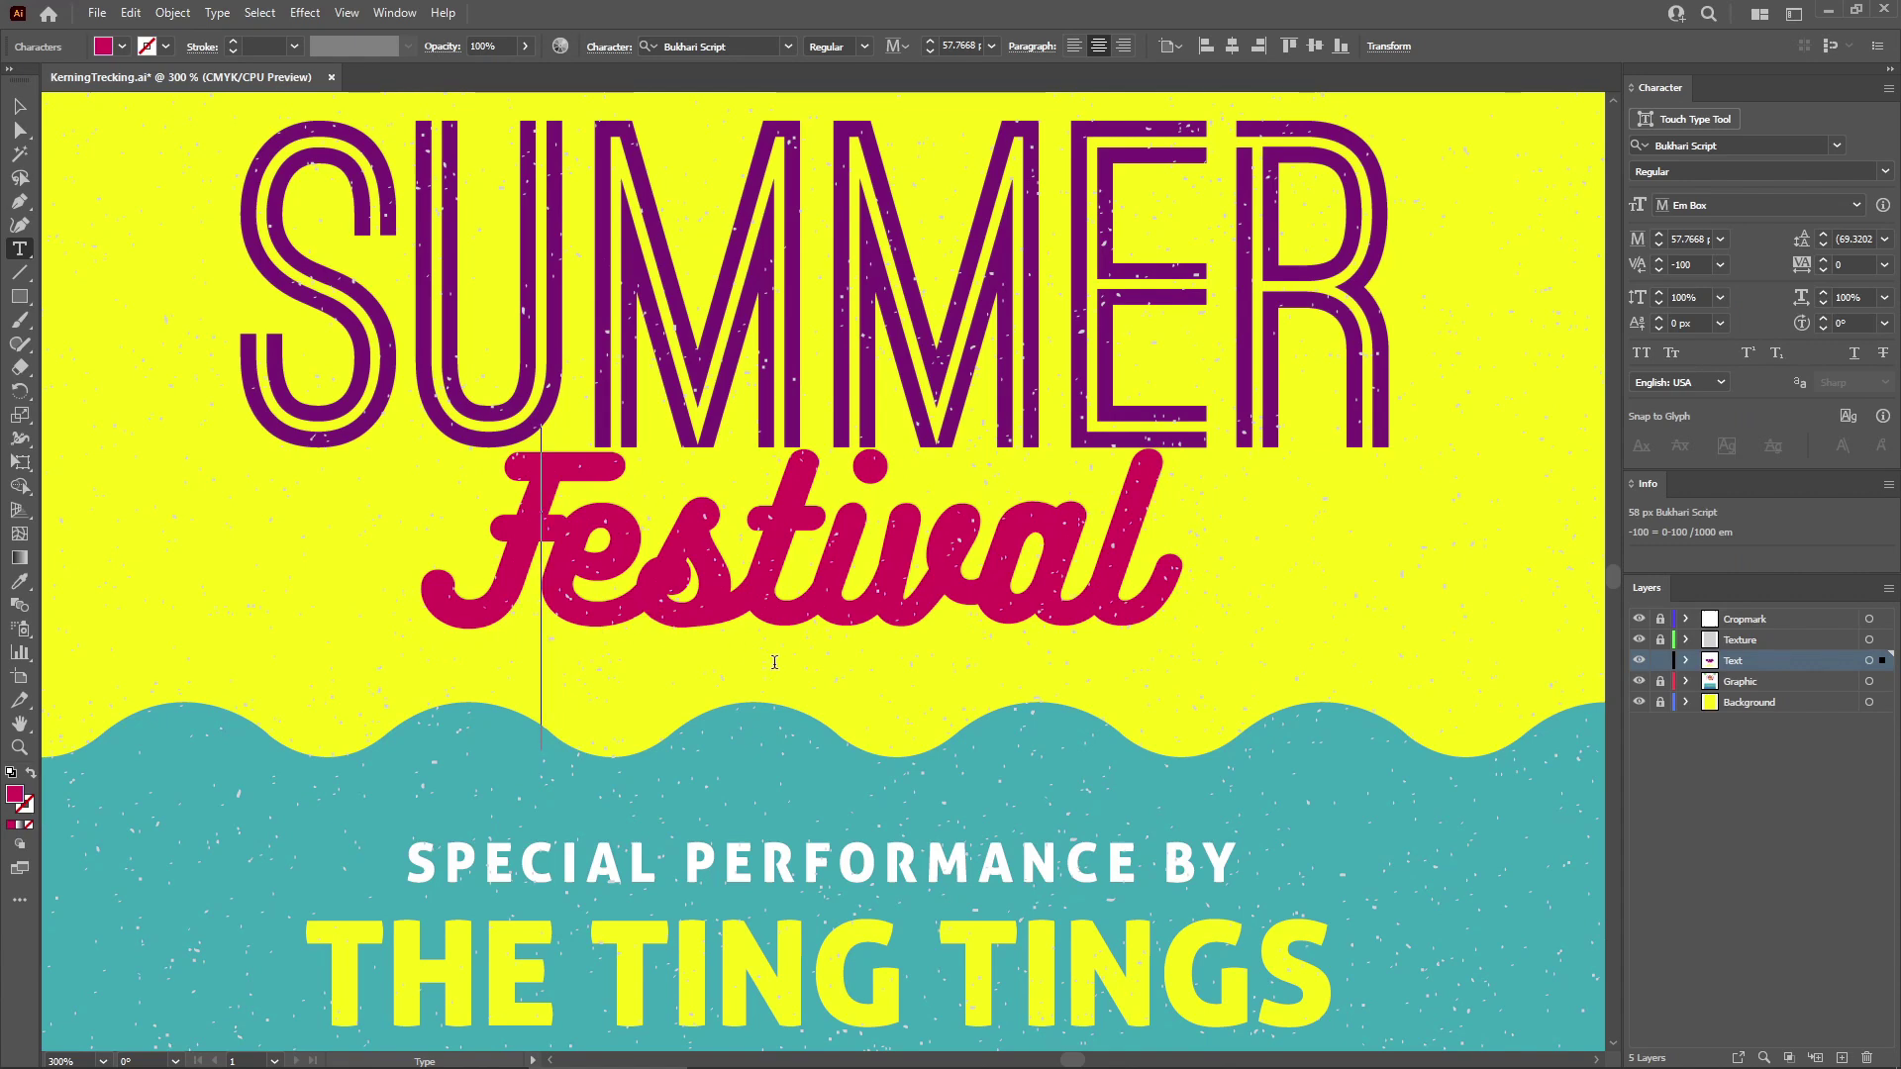
{"action": "left_click", "coordinate": [1719, 265]}
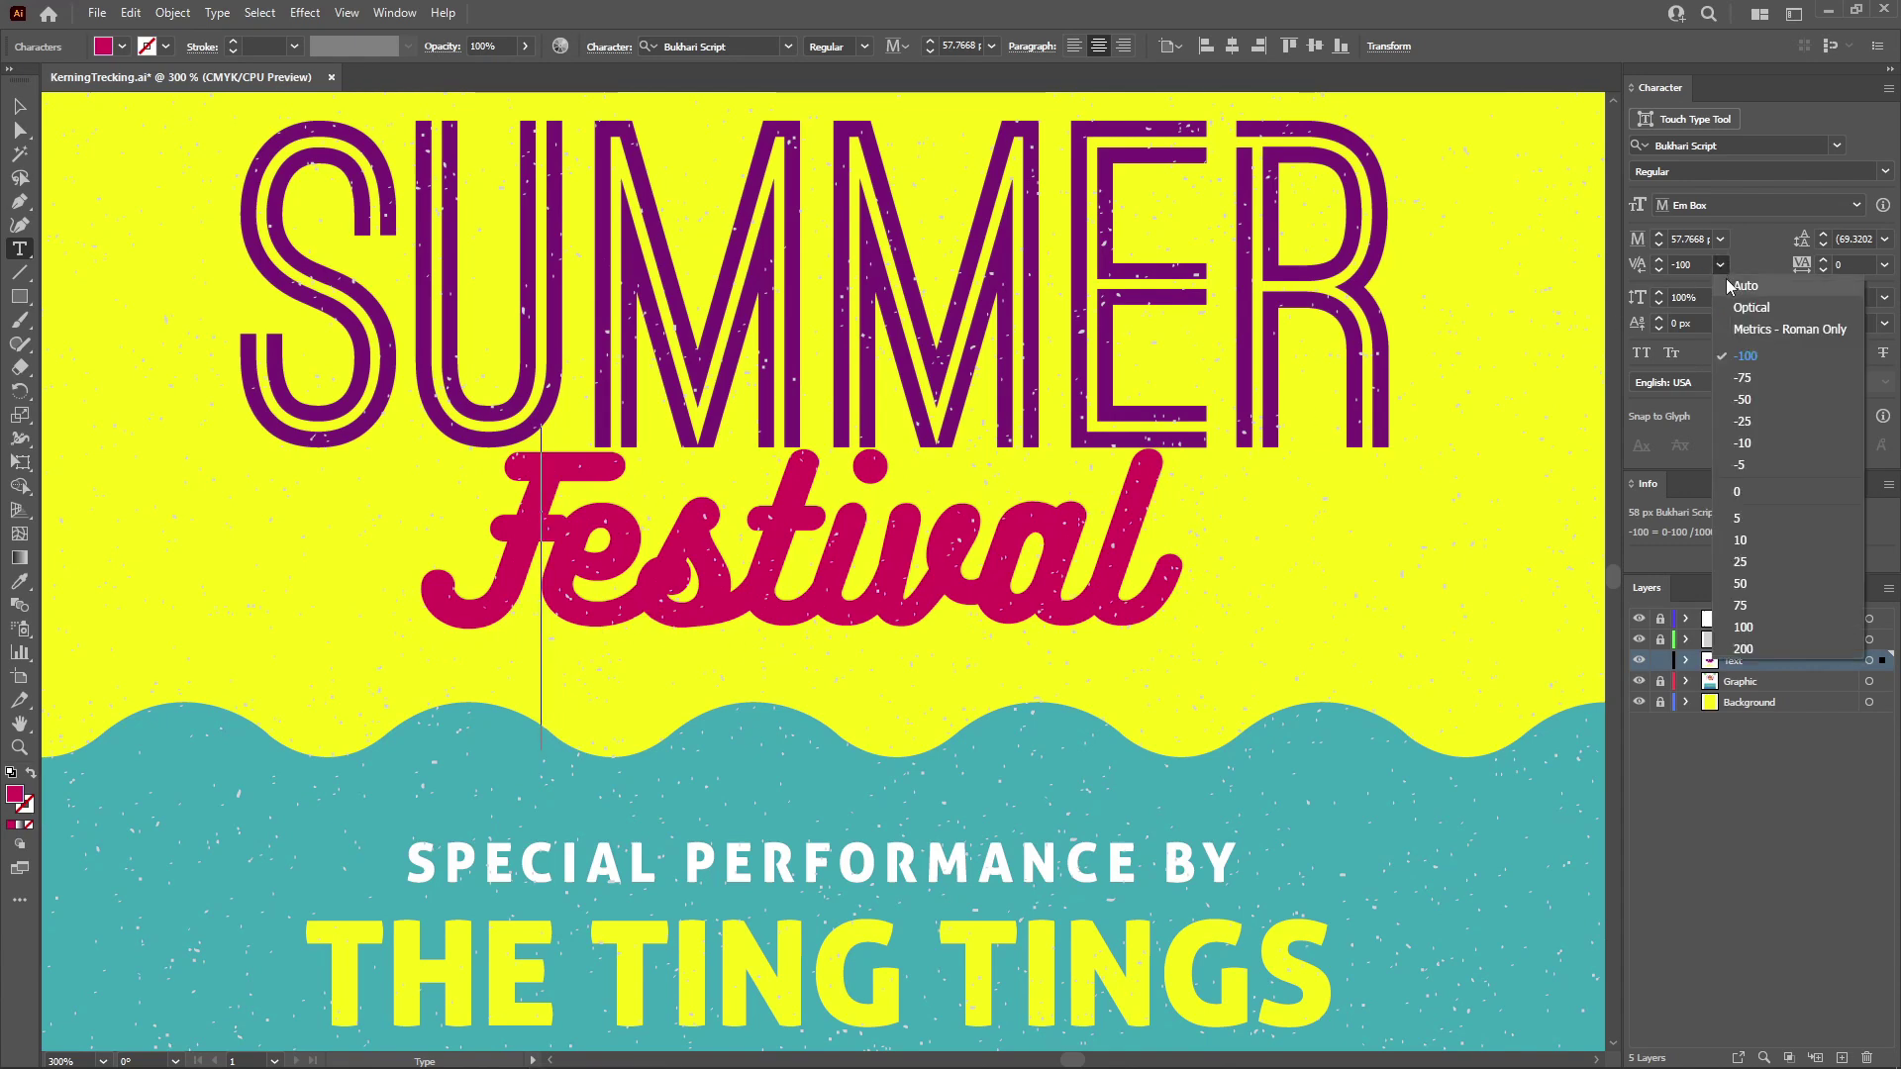
{"action": "left_click", "coordinate": [1725, 280]}
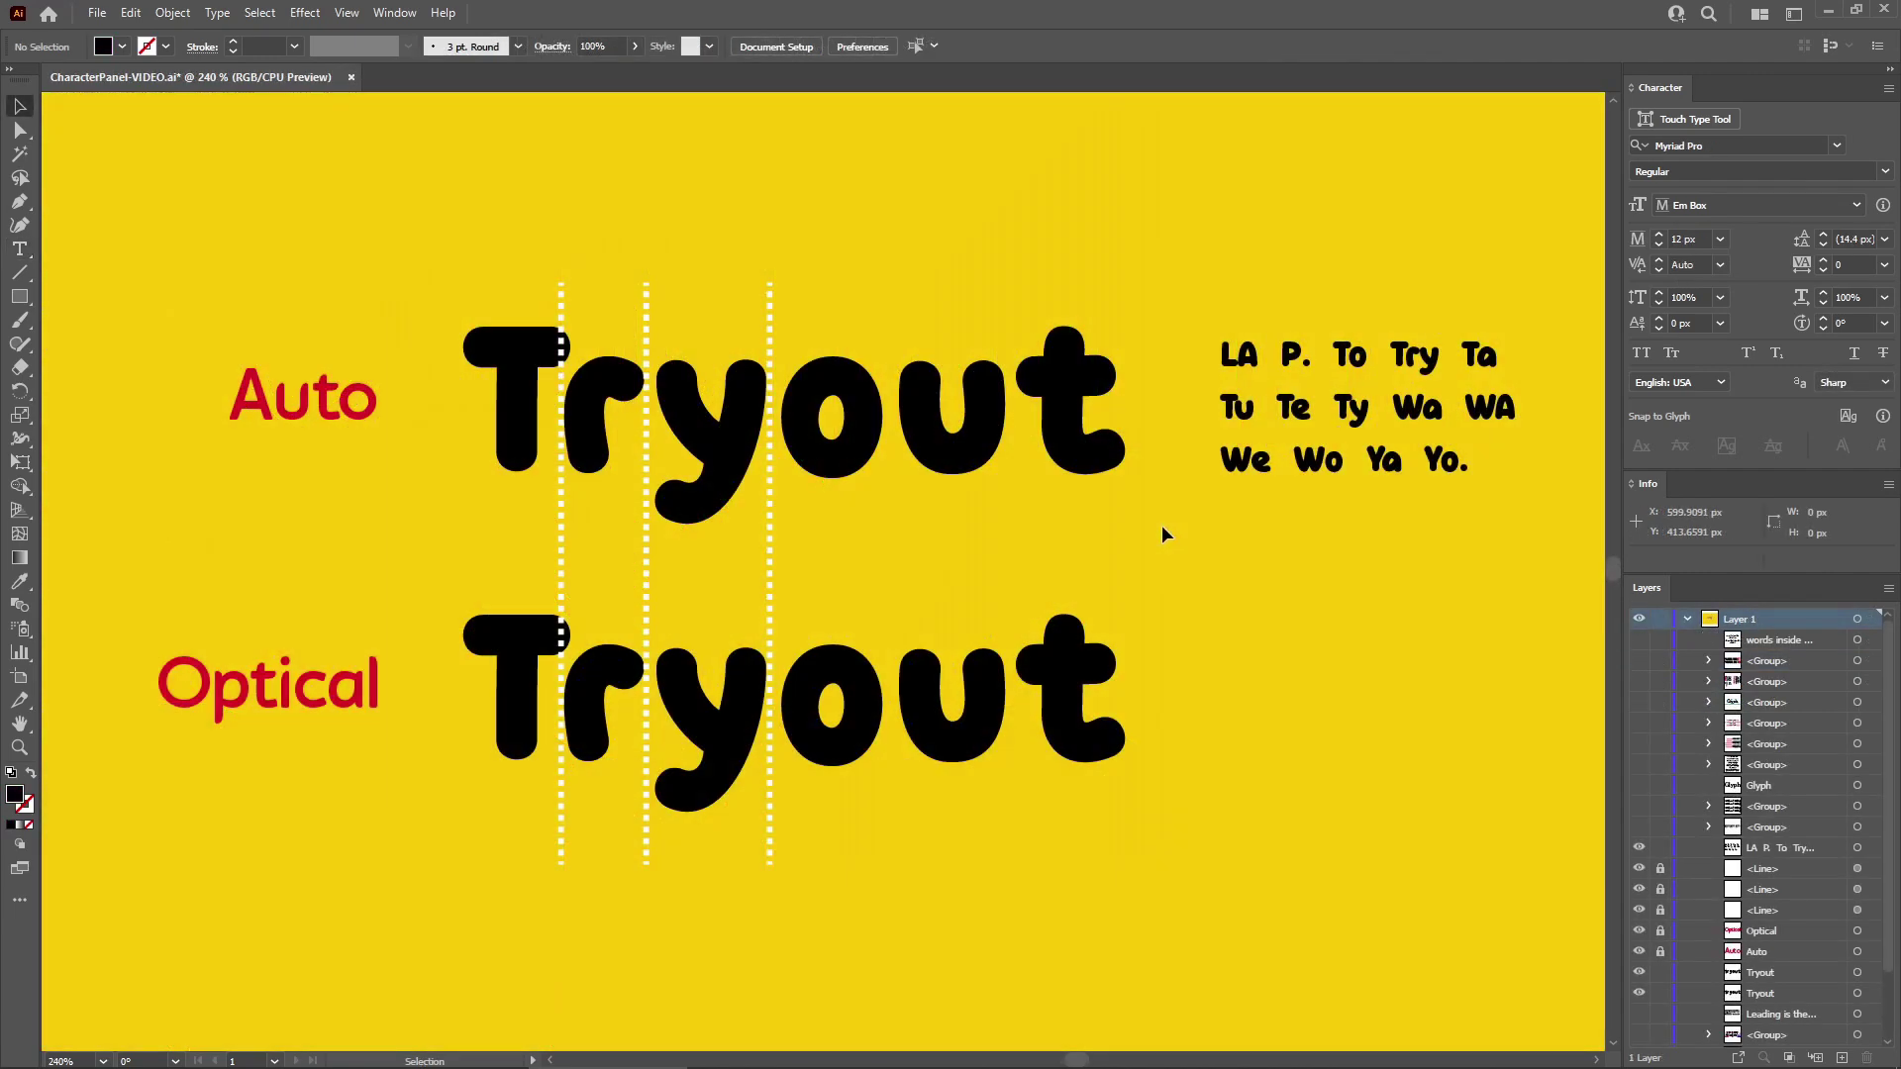
Inspect the upper Tryout, then give the lower Tryout Optical kerning and deselect it.
{"action": "left_click", "coordinate": [1099, 458]}
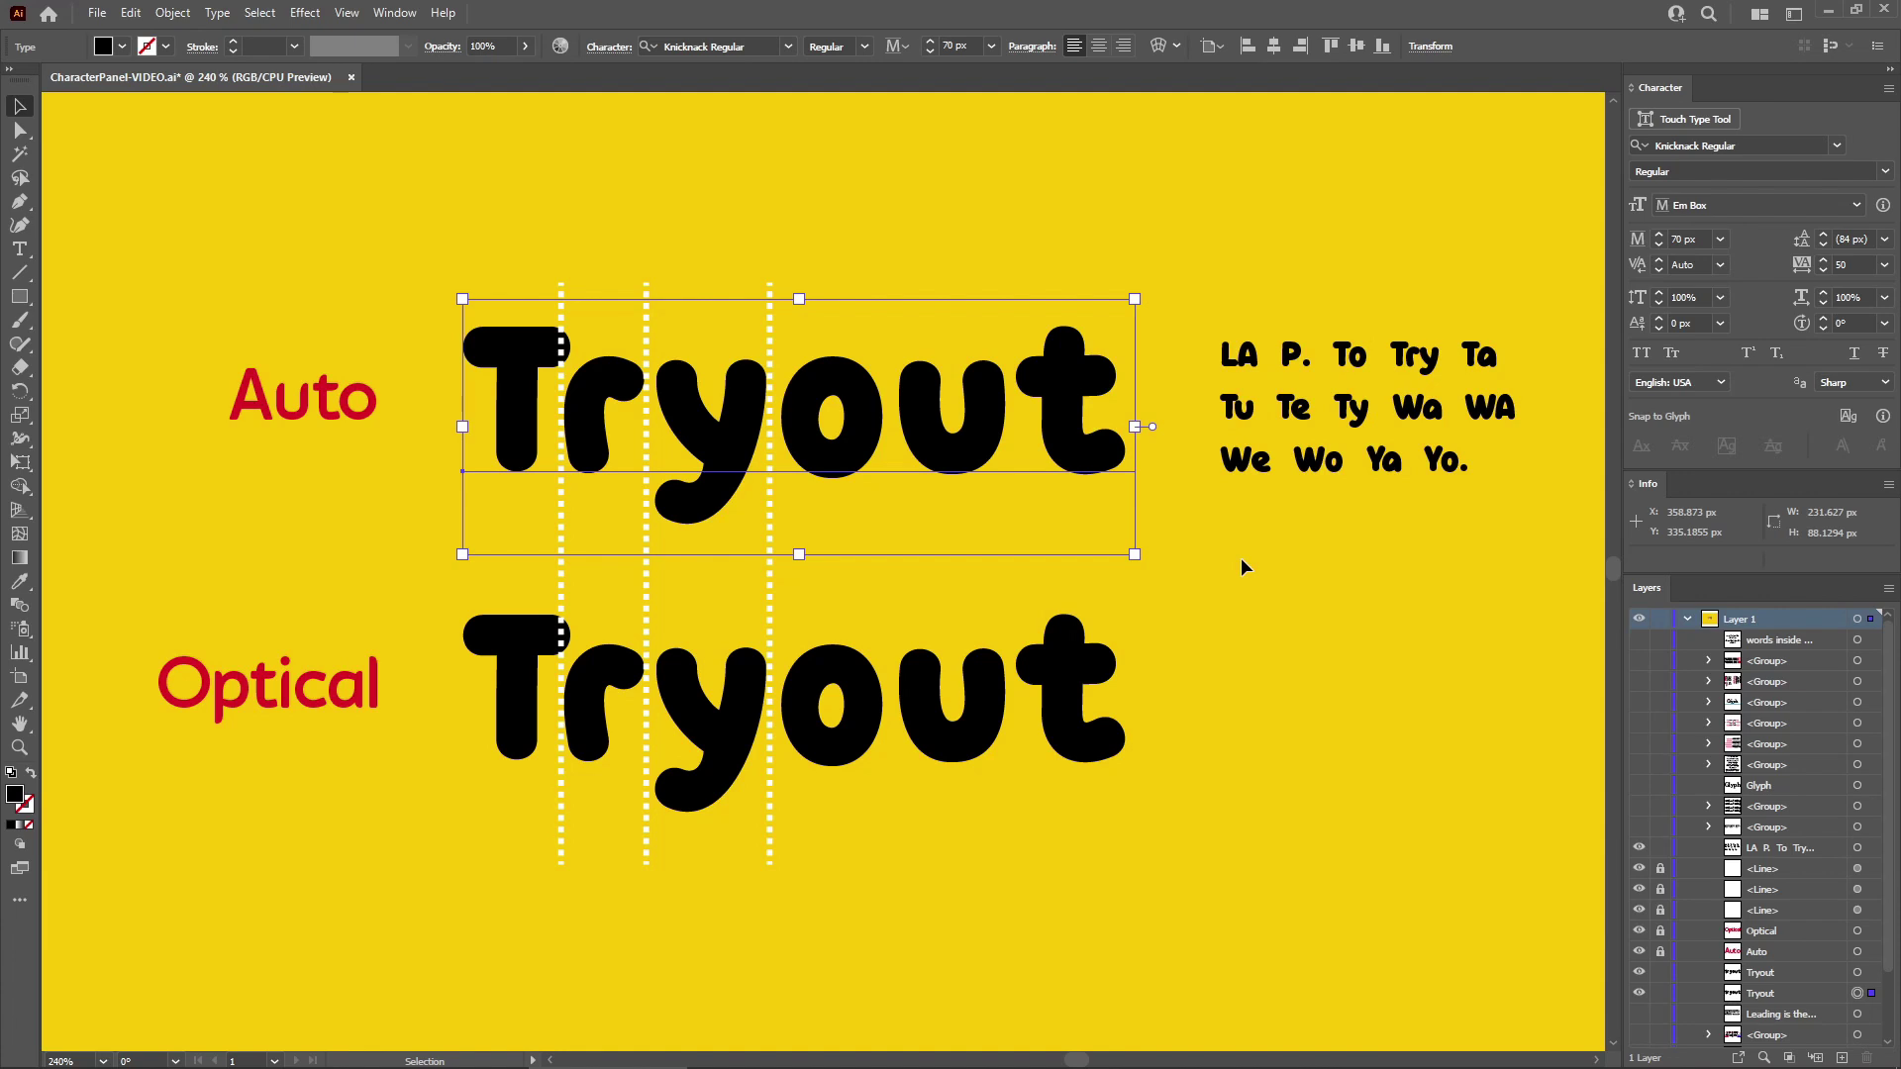
{"action": "left_click", "coordinate": [1317, 529]}
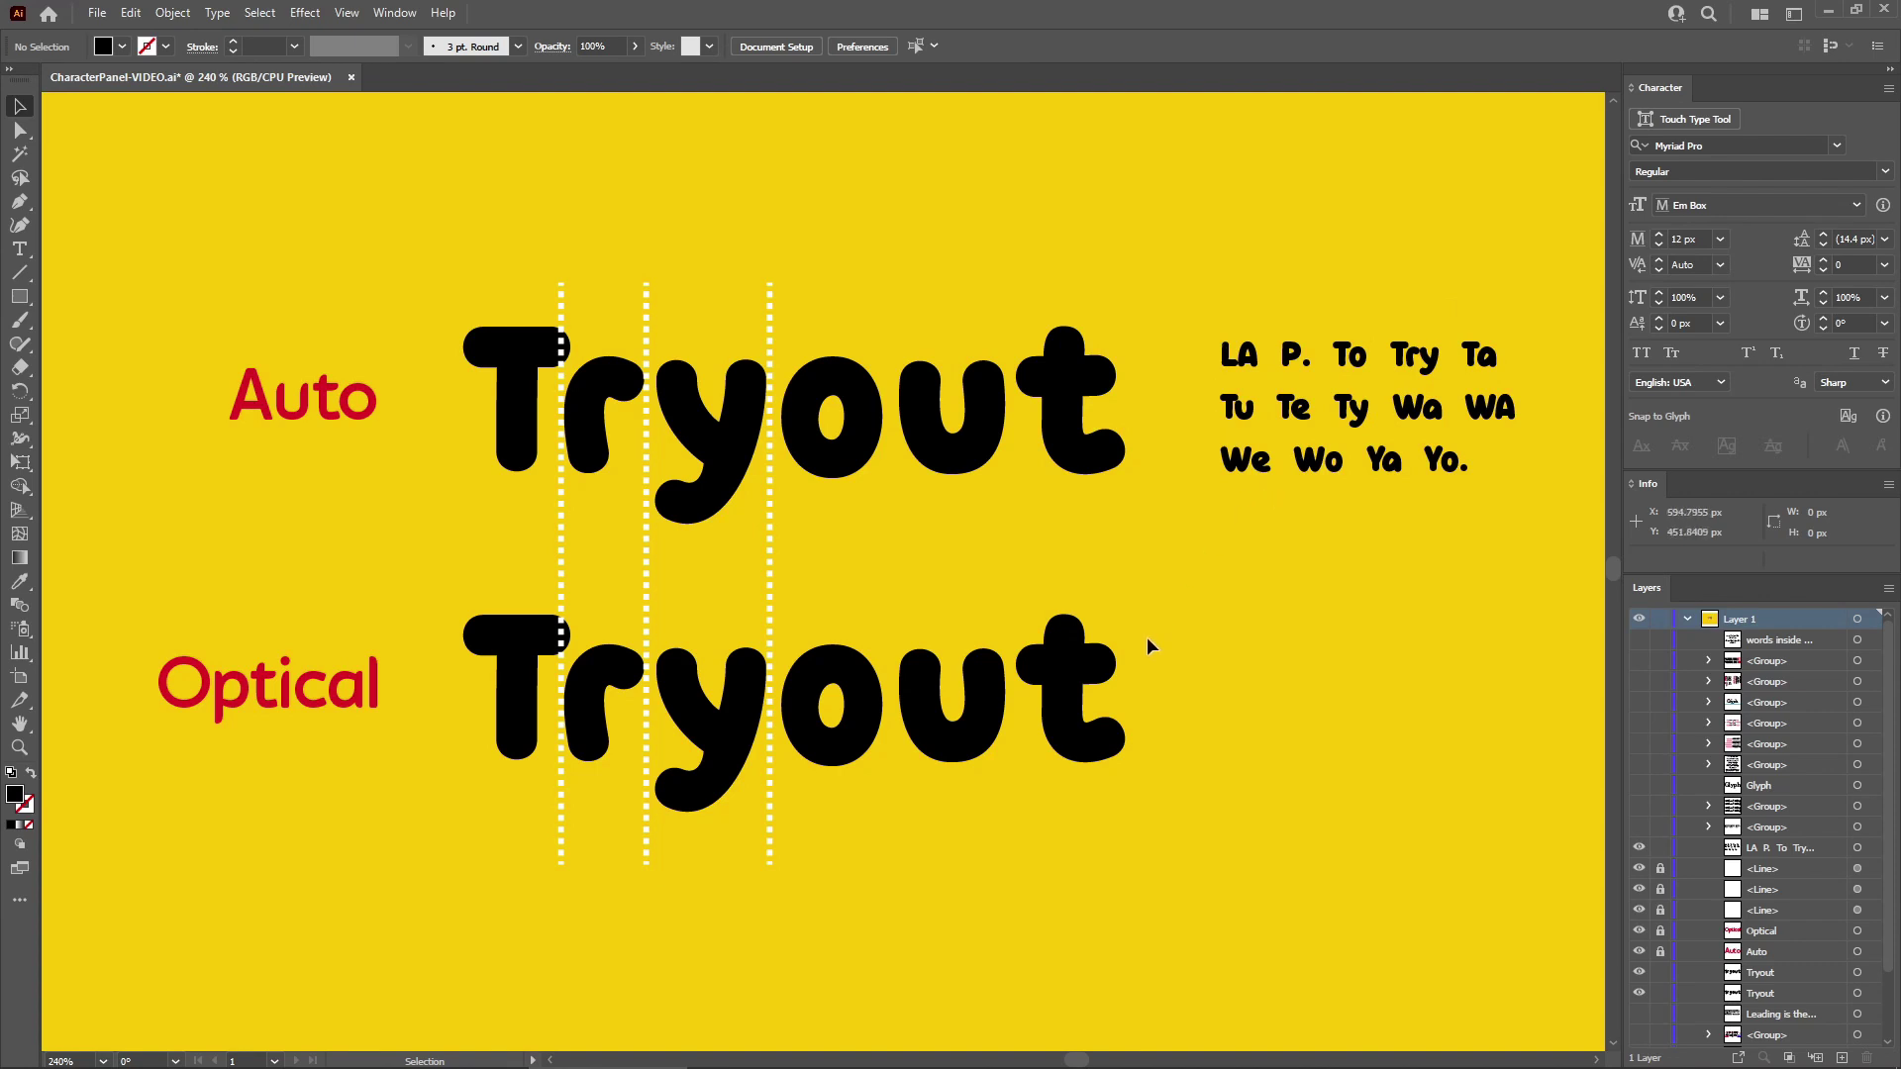
{"action": "left_click", "coordinate": [1071, 697]}
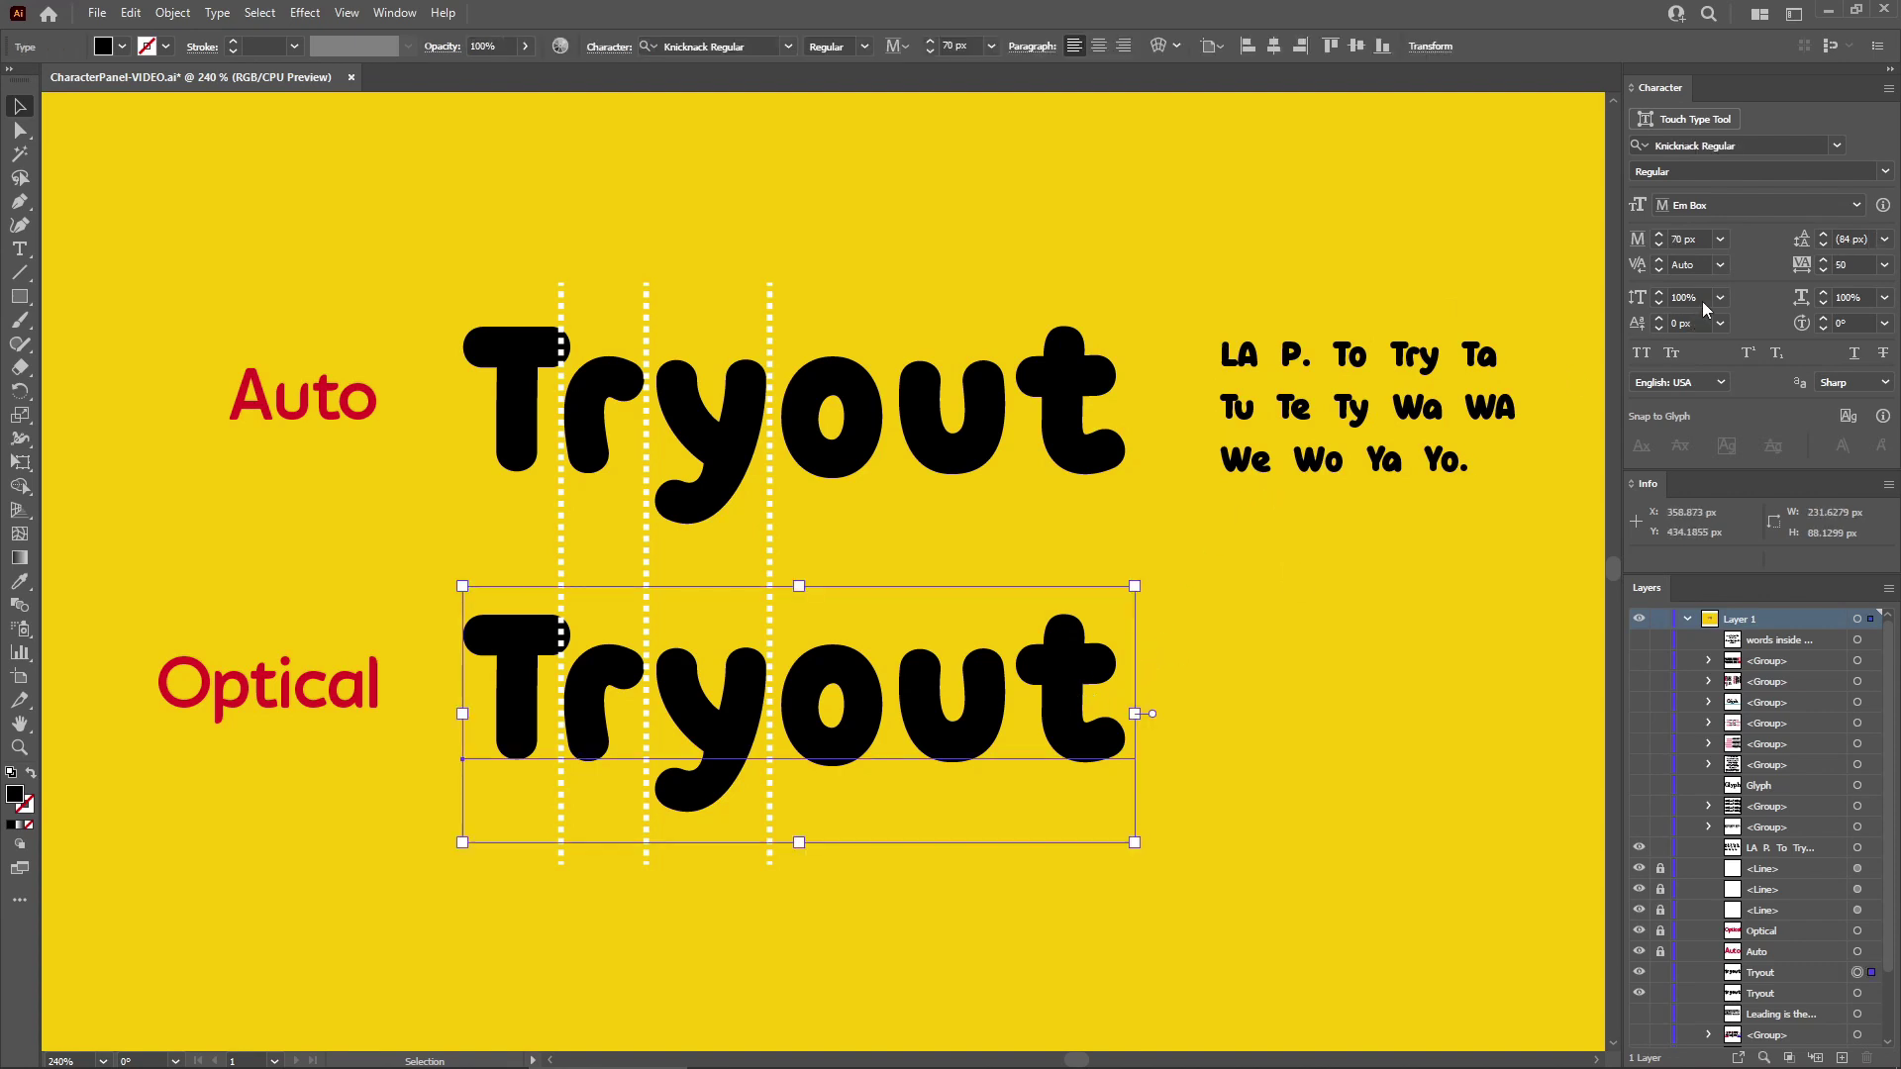
{"action": "left_click", "coordinate": [1720, 266]}
{"action": "left_click", "coordinate": [1751, 307]}
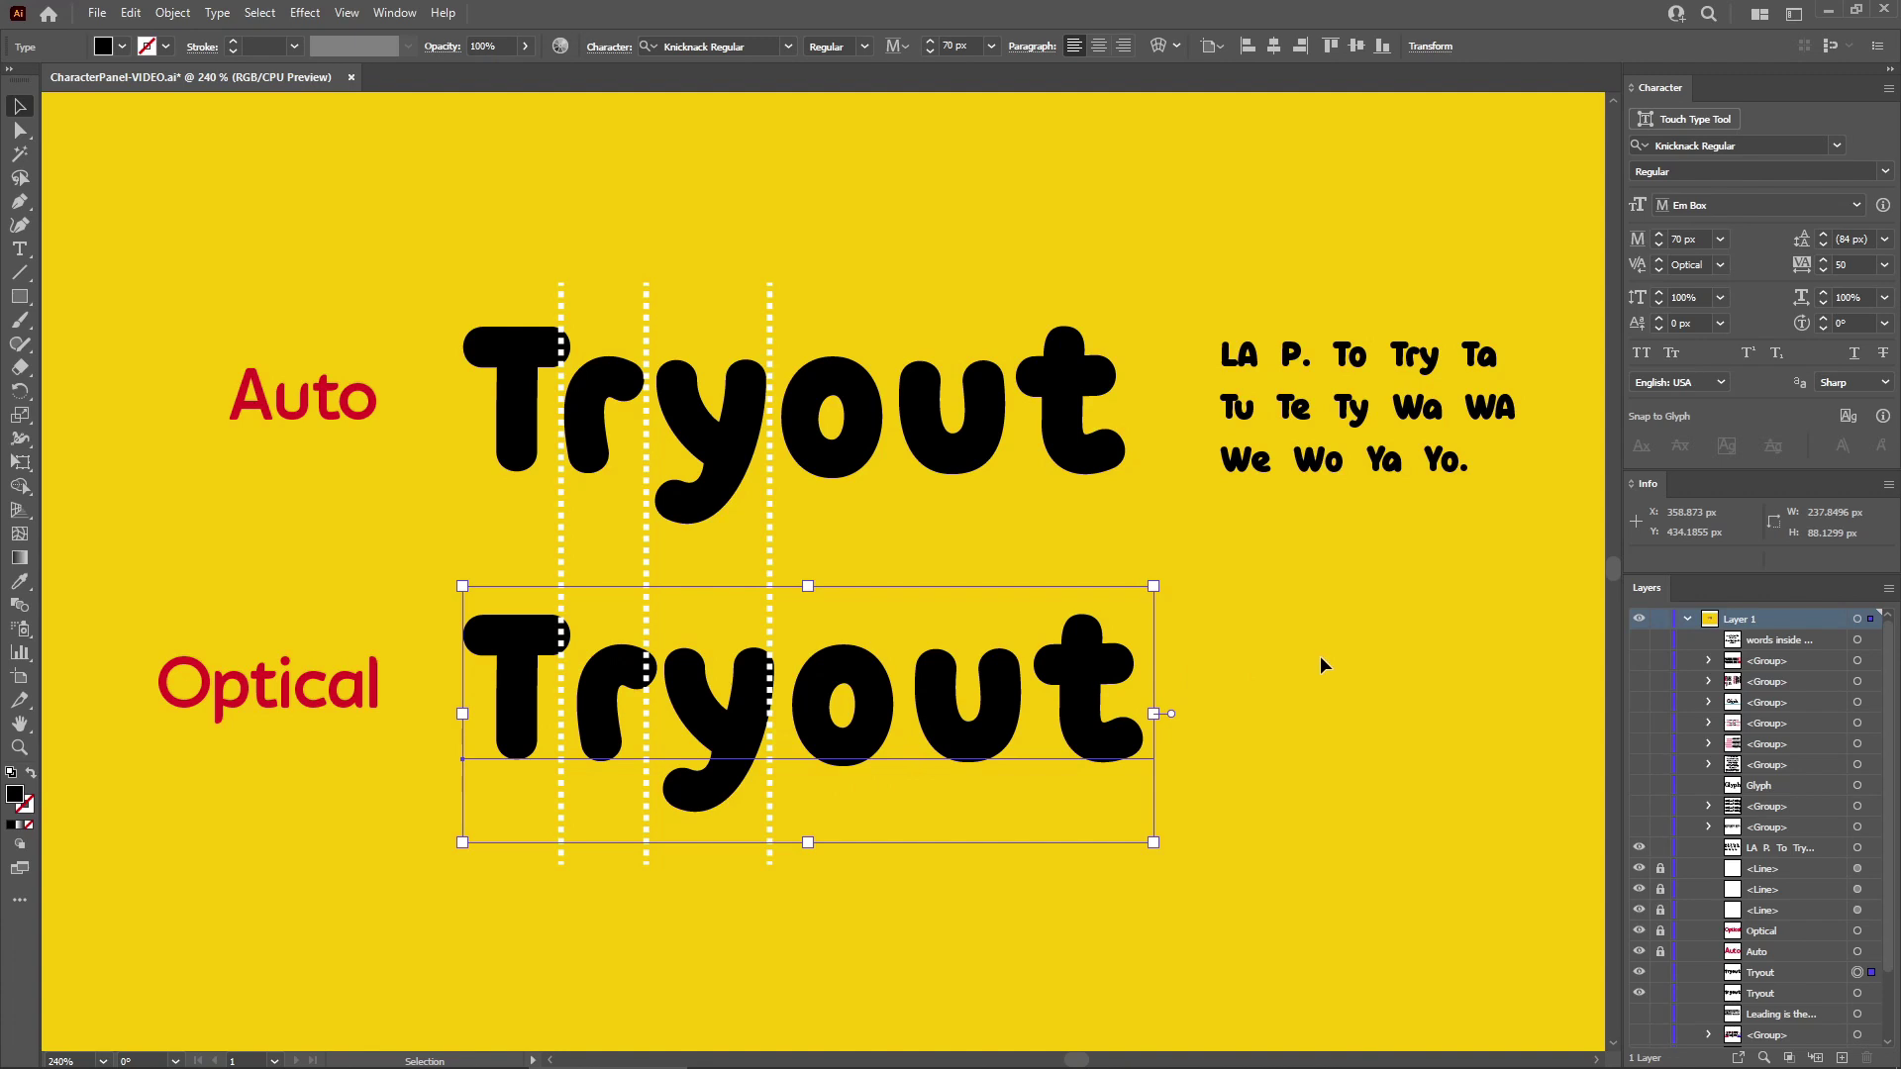
{"action": "left_click", "coordinate": [1375, 664]}
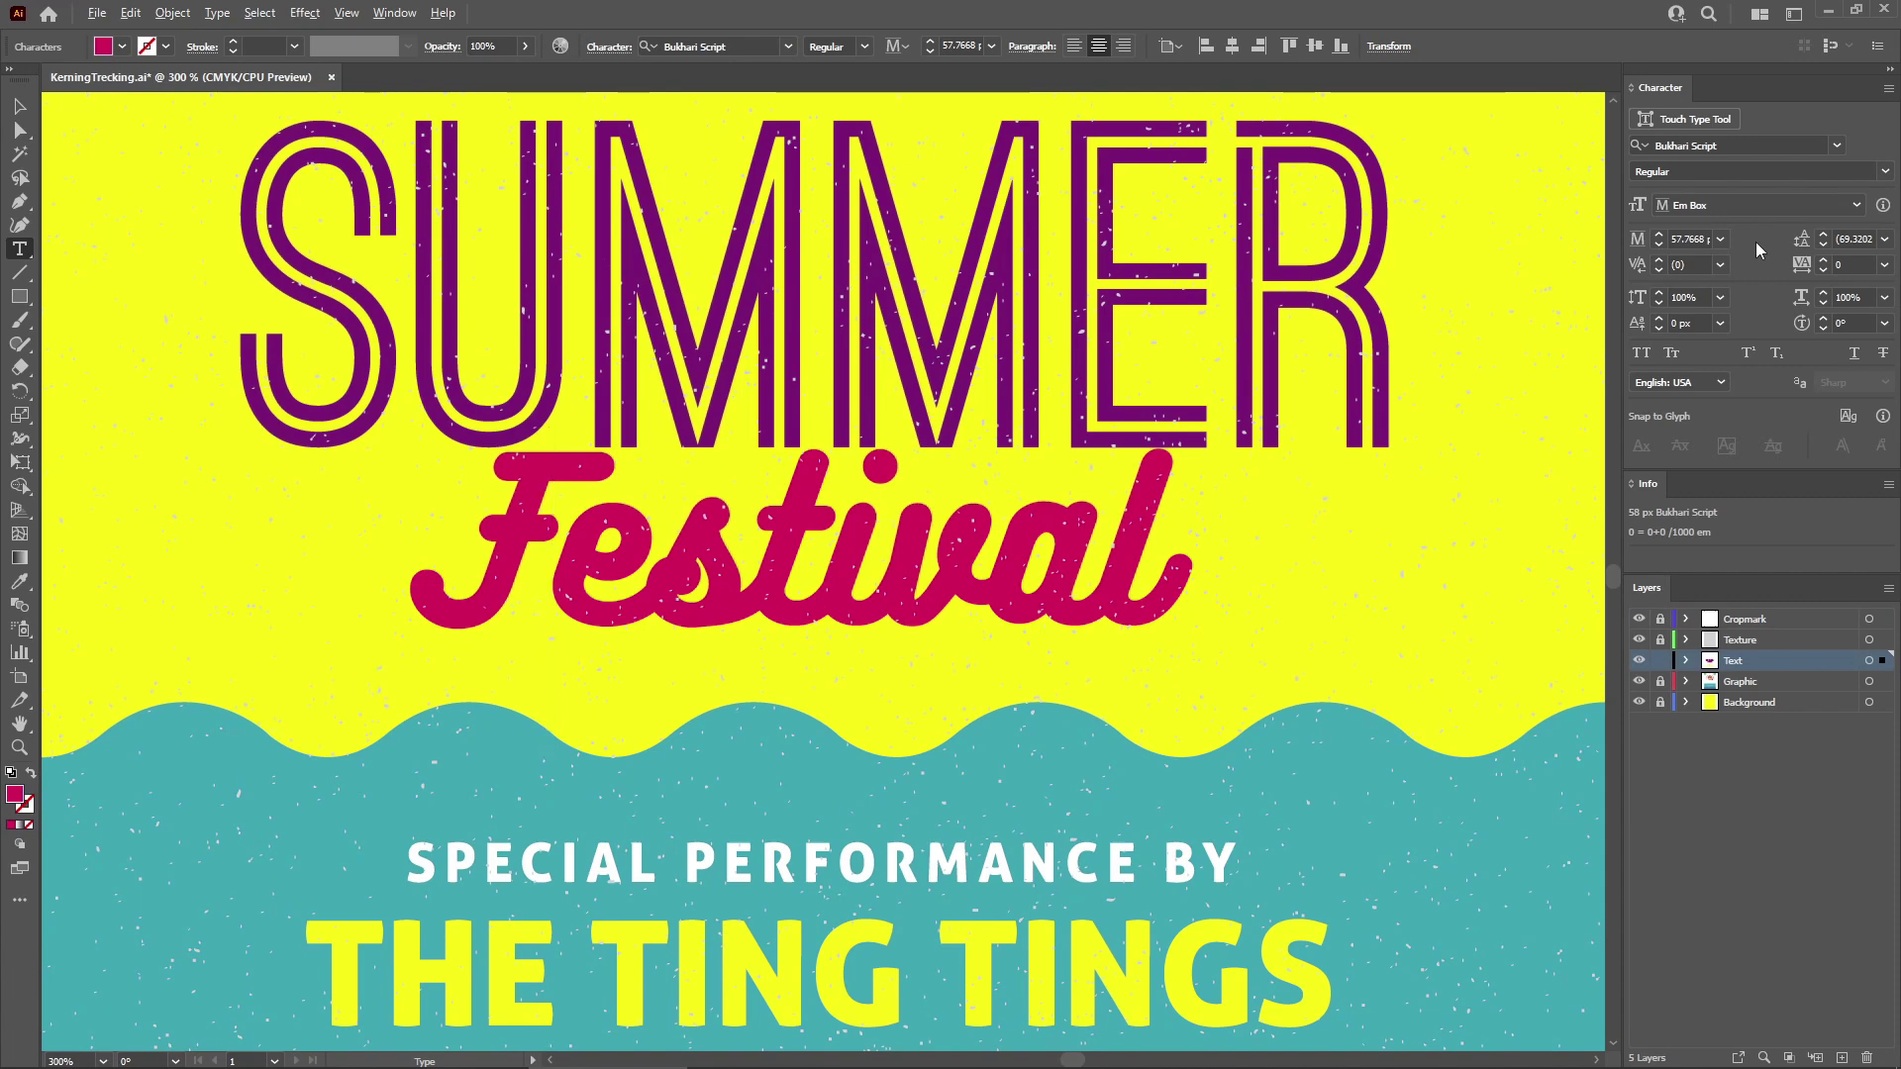
{"action": "key", "text": "alt+Right"}
{"action": "key", "text": "alt+Right"}
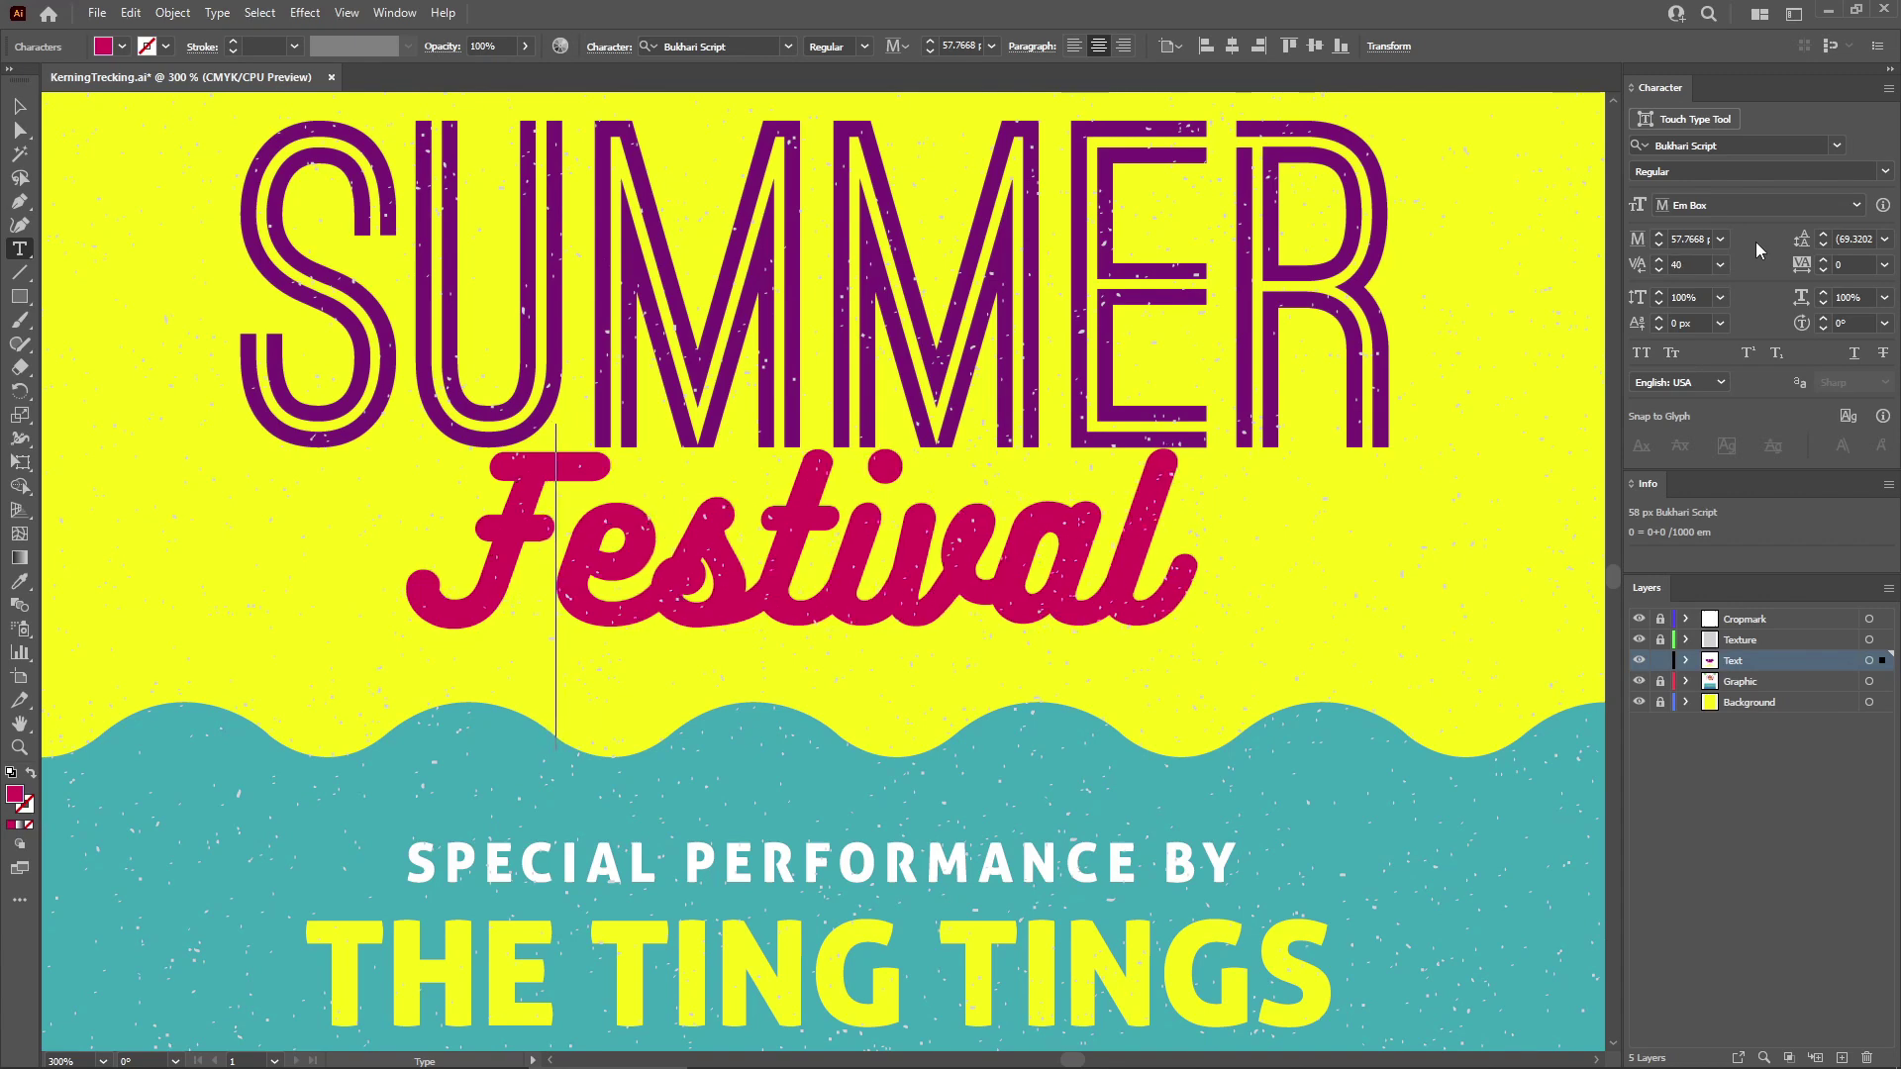
{"action": "key", "text": "alt+Right"}
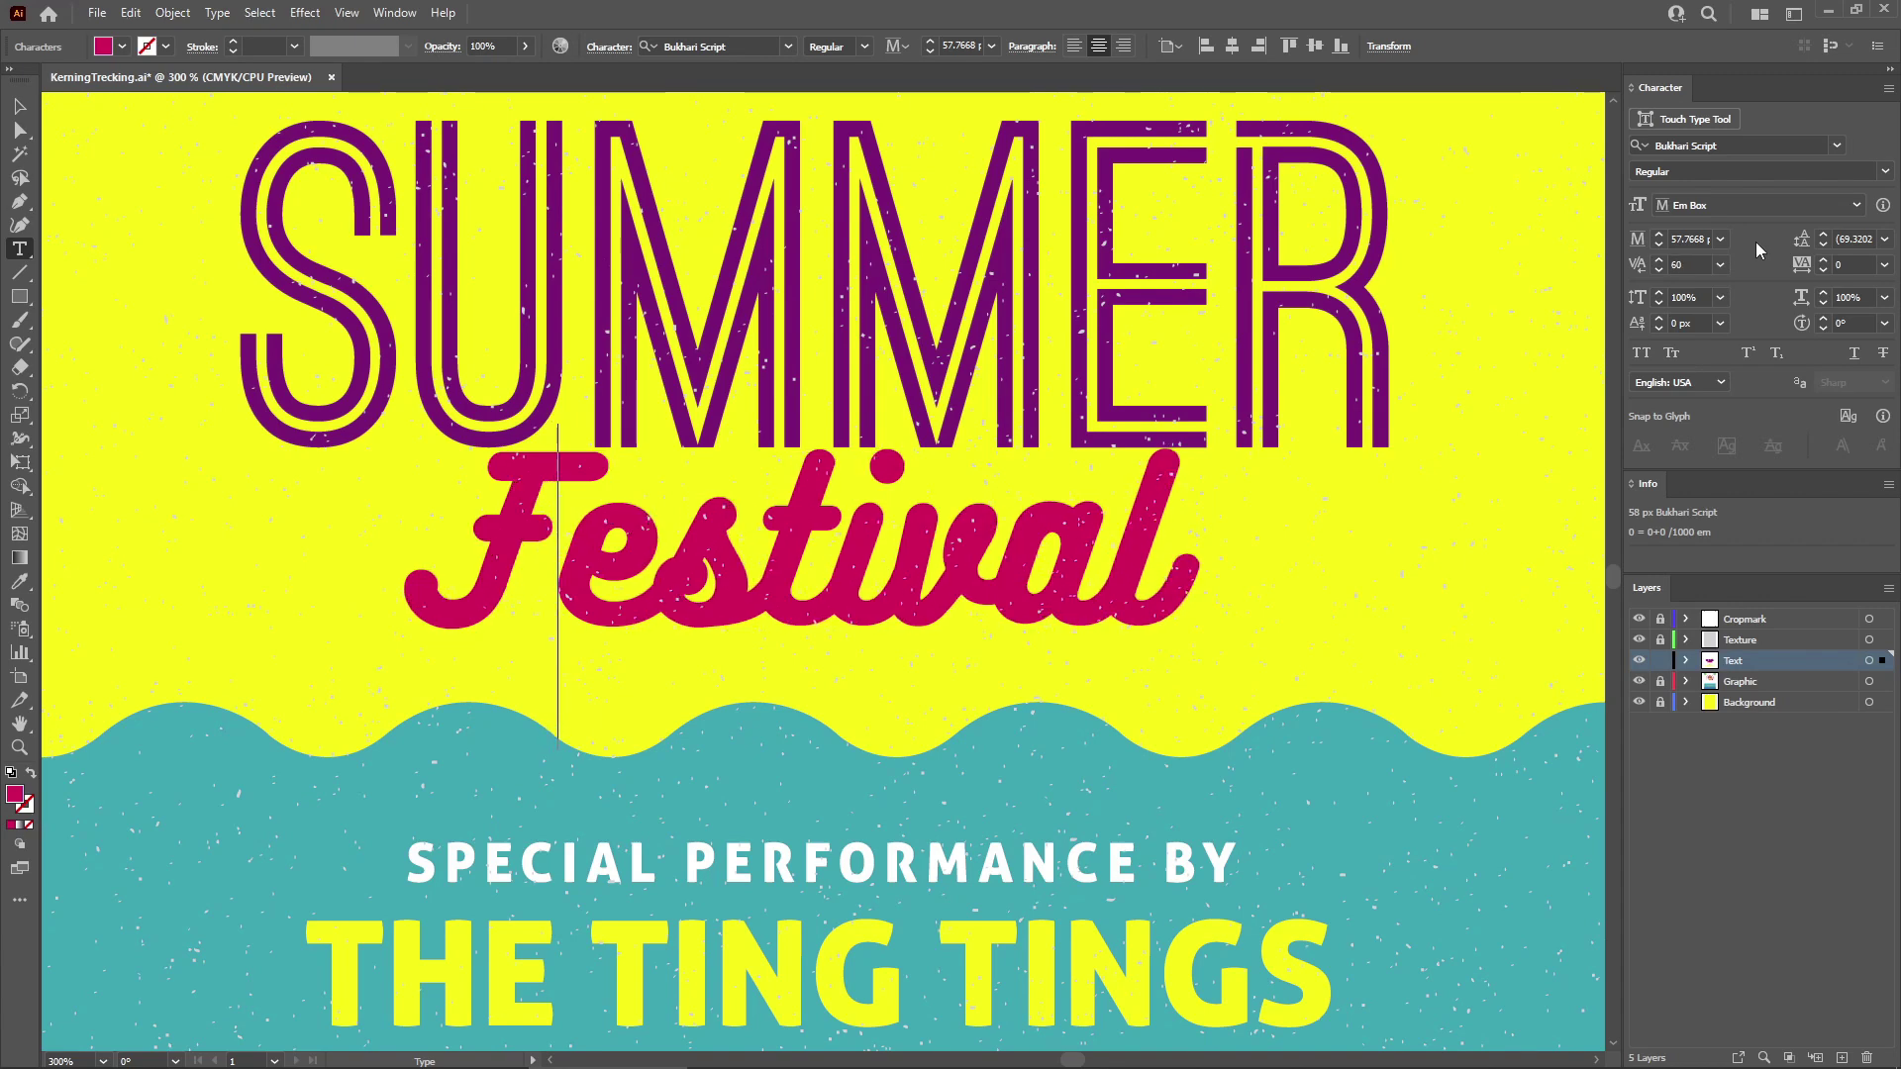
{"action": "key", "text": "alt+Left"}
{"action": "key", "text": "alt+Left"}
{"action": "key", "text": "alt+Left"}
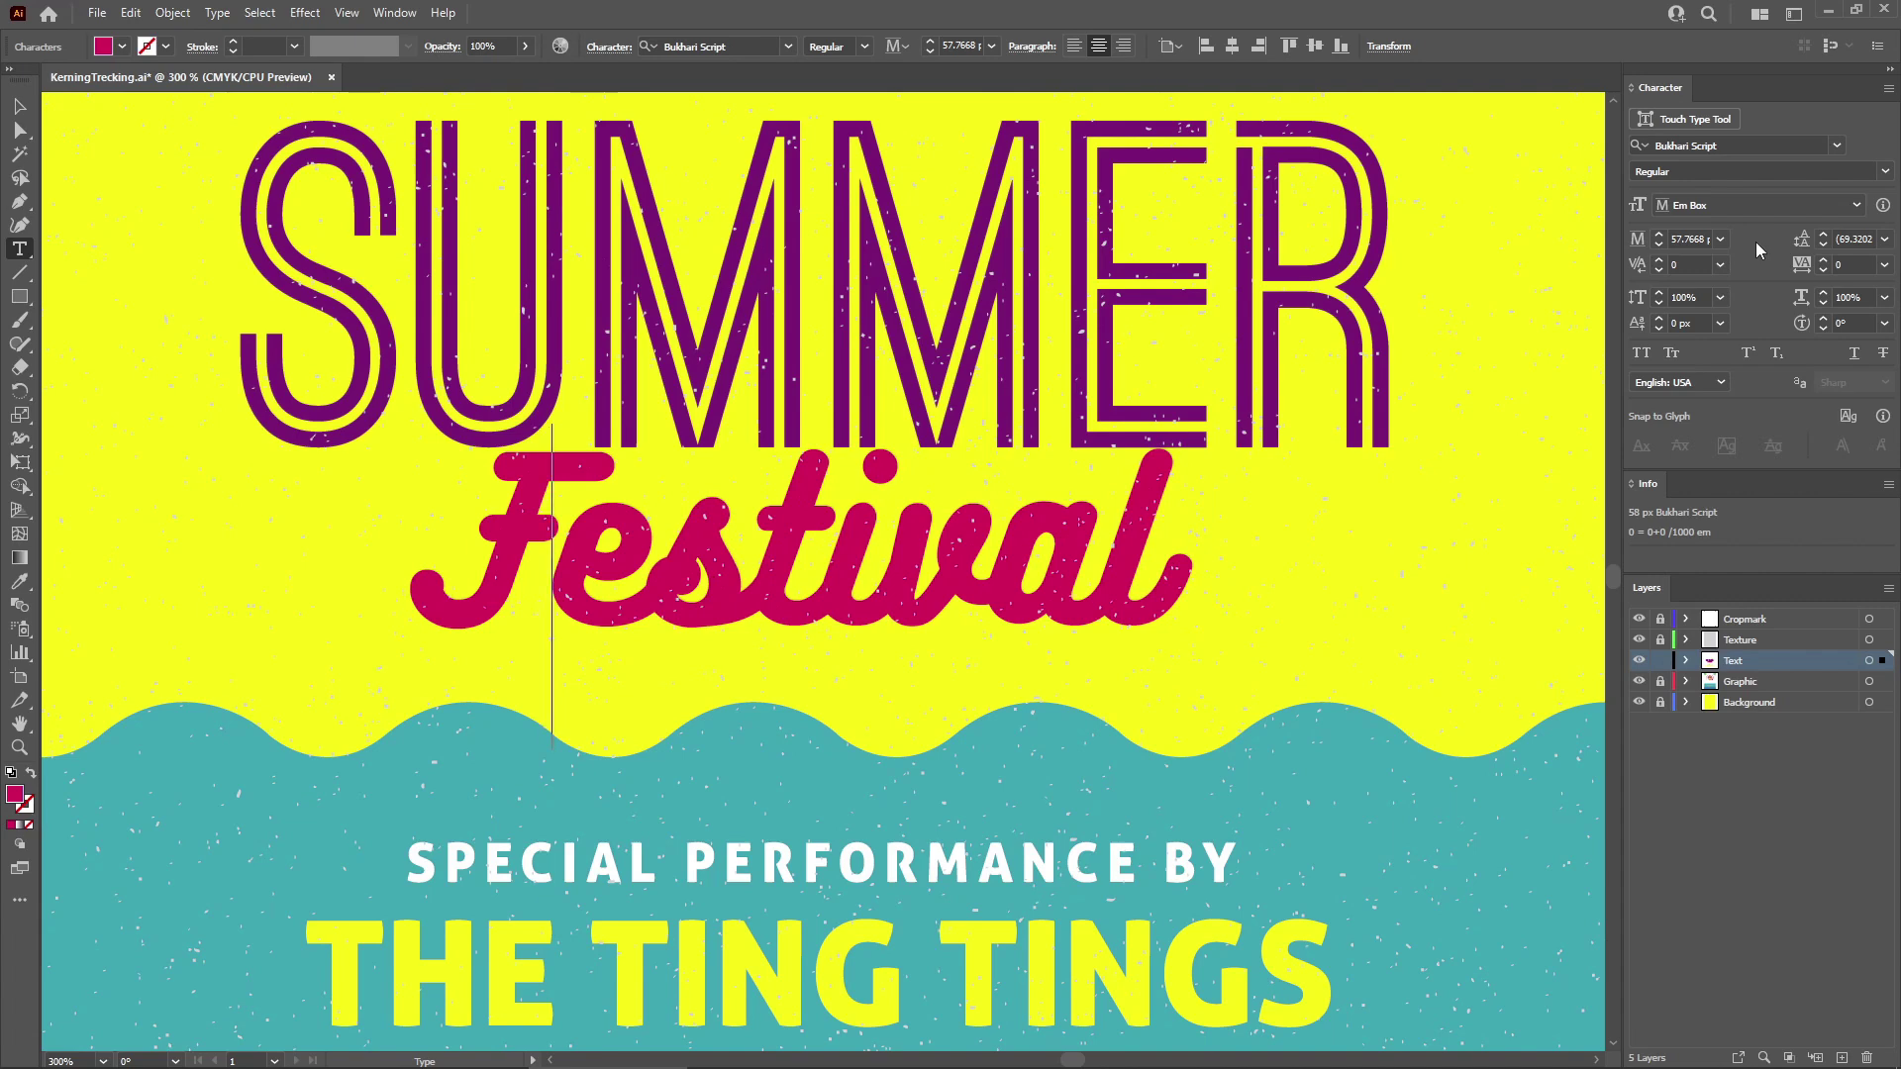
{"action": "key", "text": "alt+Right"}
{"action": "key", "text": "alt+Right"}
{"action": "key", "text": "alt+Right"}
{"action": "key", "text": "alt+Right"}
{"action": "key", "text": "alt+Right"}
{"action": "key", "text": "alt+Right"}
{"action": "key", "text": "alt+Right"}
{"action": "key", "text": "alt+Right"}
{"action": "key", "text": "alt+Right"}
{"action": "key", "text": "alt+Right"}
{"action": "key", "text": "alt+Right"}
{"action": "key", "text": "alt+Right"}
{"action": "key", "text": "alt+Right"}
{"action": "key", "text": "alt+Right"}
{"action": "key", "text": "alt+Right"}
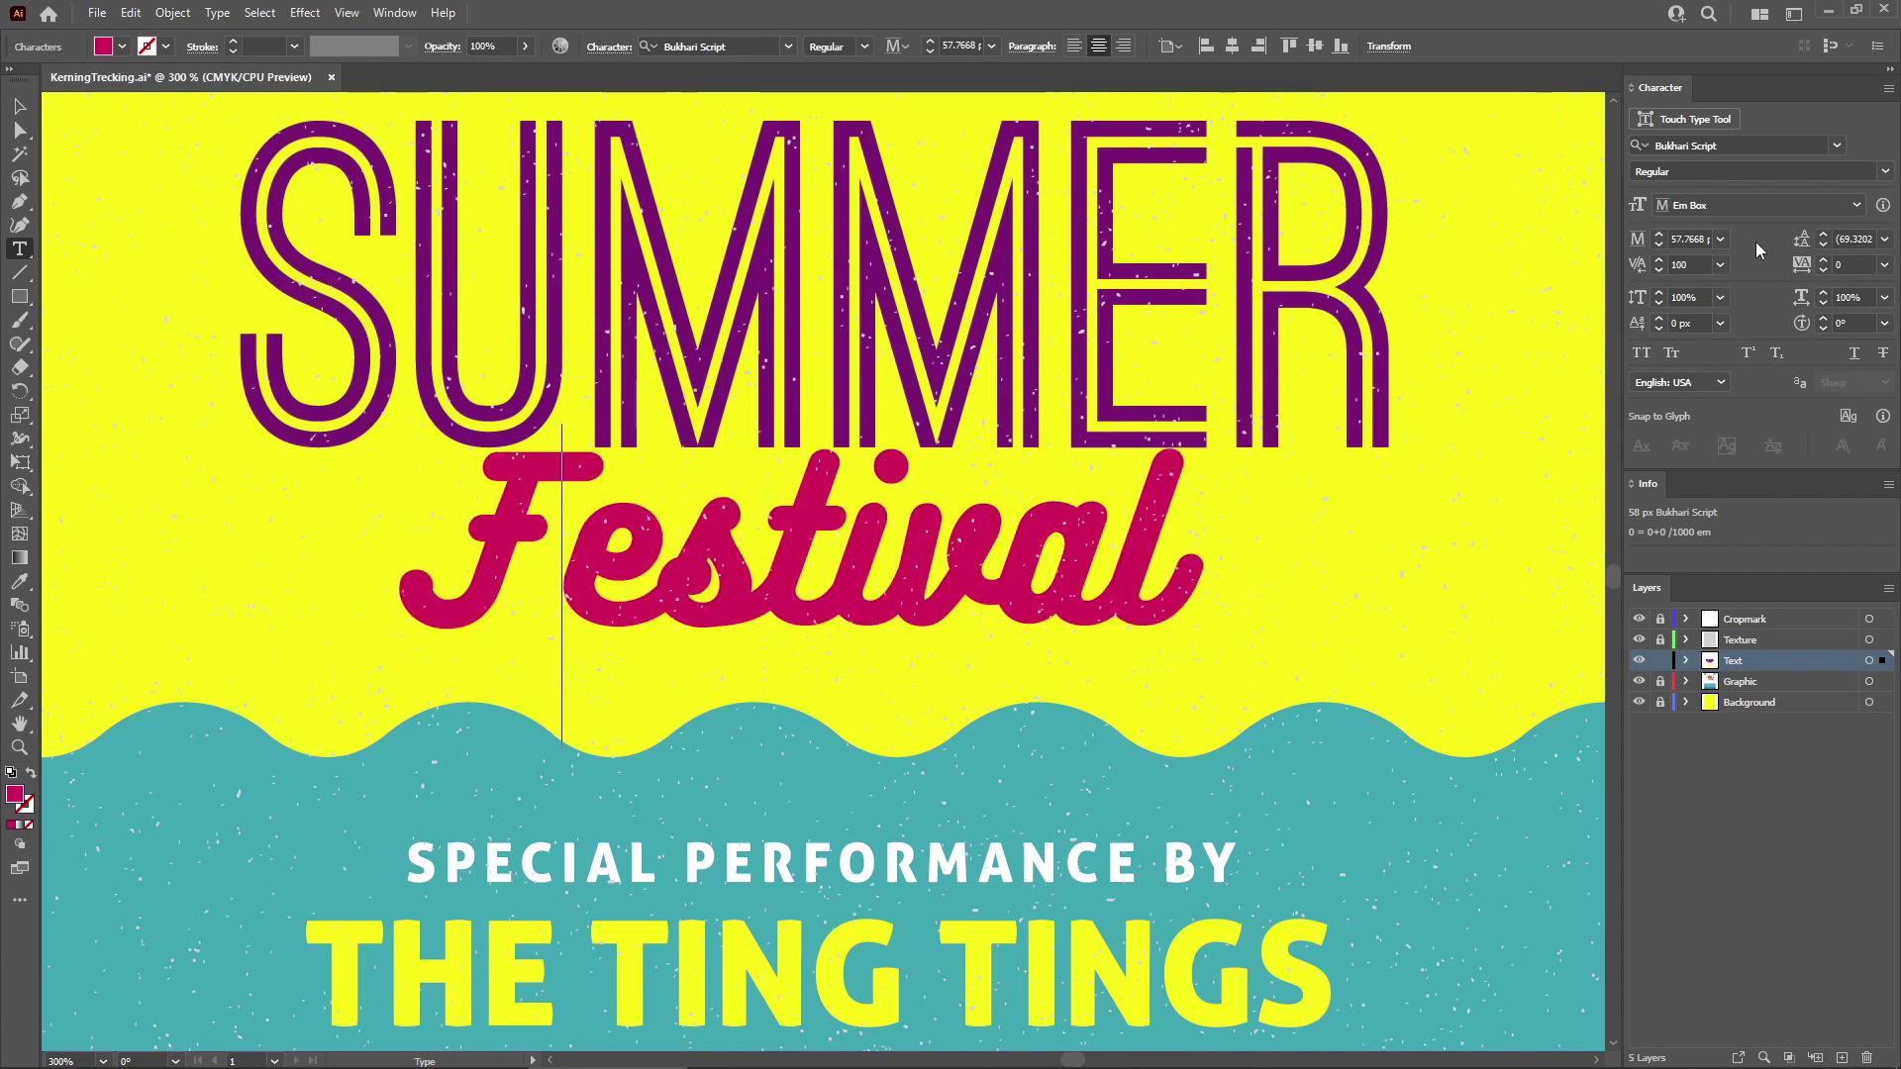
{"action": "key", "text": "alt+Left"}
{"action": "key", "text": "alt+Left"}
{"action": "key", "text": "alt+Left"}
{"action": "key", "text": "alt+Left"}
{"action": "key", "text": "alt+Left"}
{"action": "key", "text": "alt+Left"}
{"action": "key", "text": "alt+Left"}
{"action": "key", "text": "alt+Left"}
{"action": "key", "text": "alt+Left"}
{"action": "key", "text": "alt+Left"}
{"action": "key", "text": "alt+Left"}
{"action": "key", "text": "alt+Left"}
{"action": "key", "text": "alt+Left"}
{"action": "key", "text": "alt+Left"}
{"action": "key", "text": "alt+Left"}
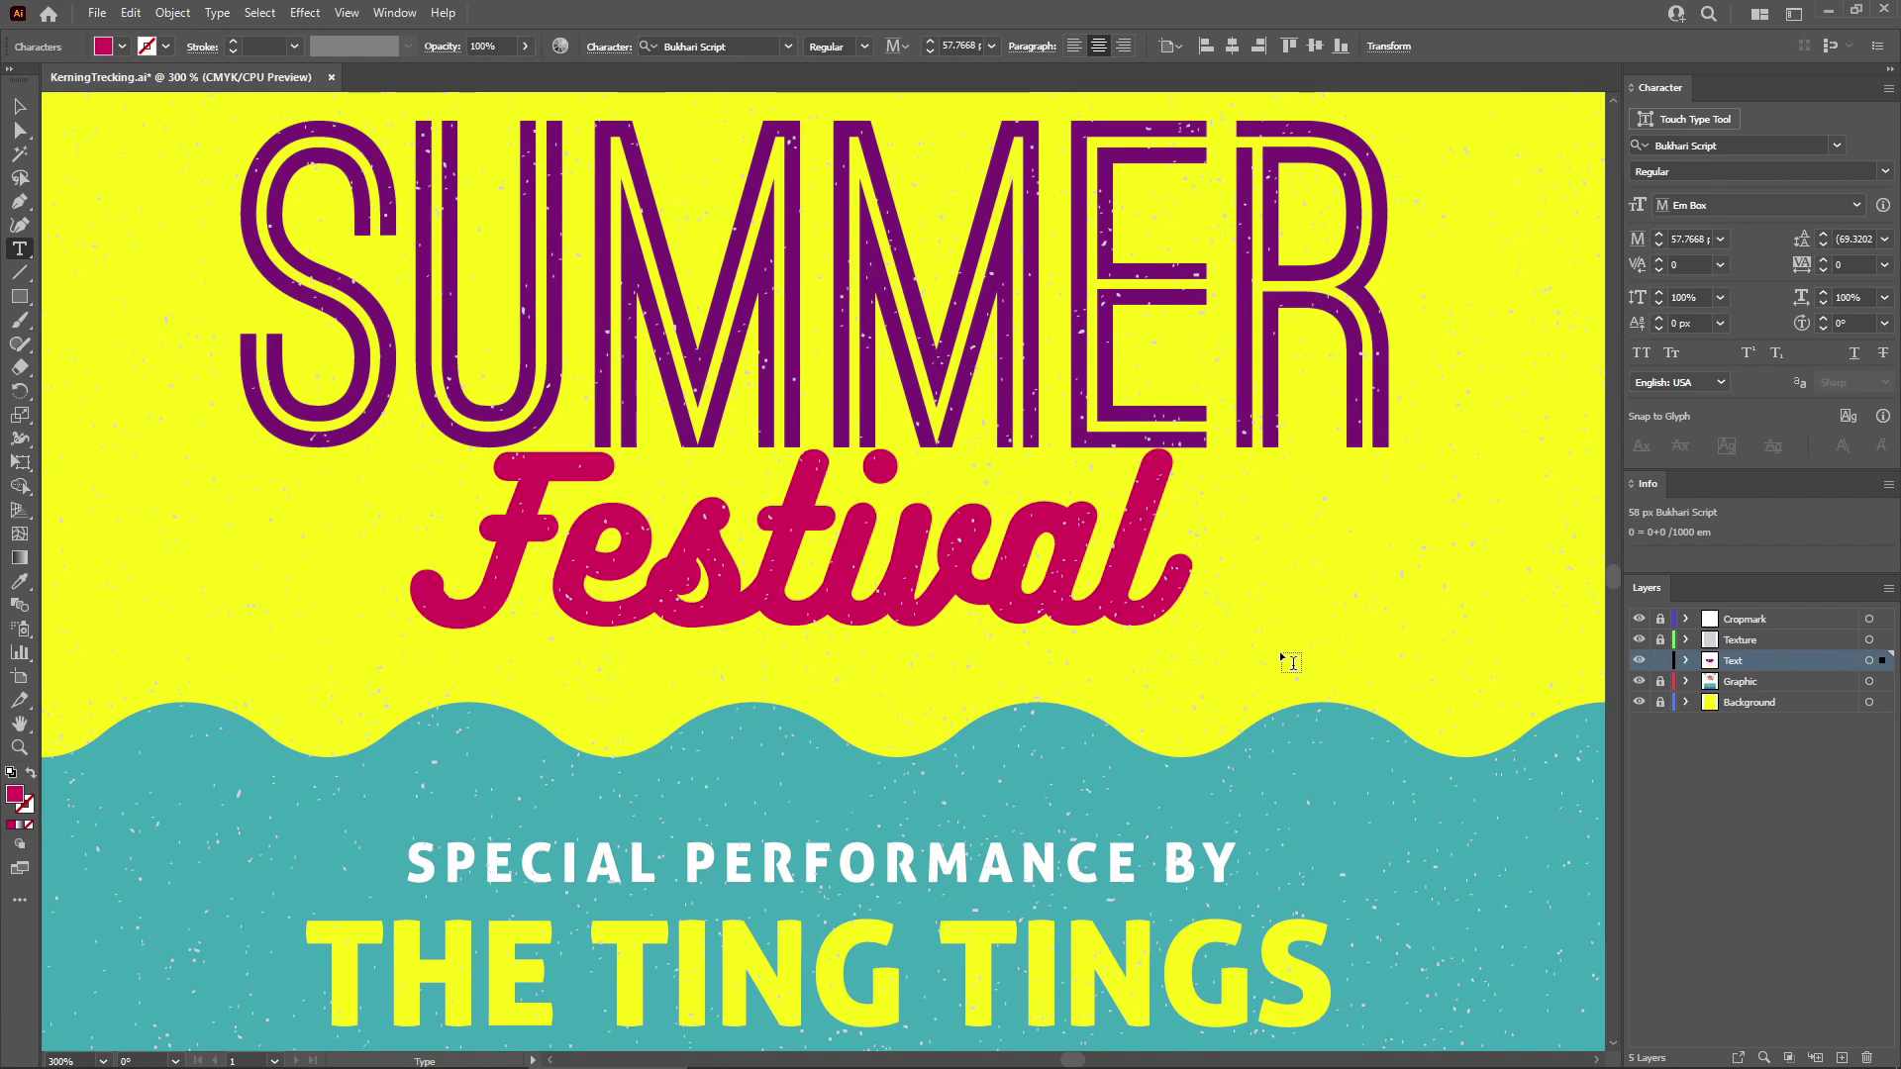
Set Festival's tracking to 100, then adjust it with Alt+arrow keys to 200.
{"action": "left_click", "coordinate": [20, 106]}
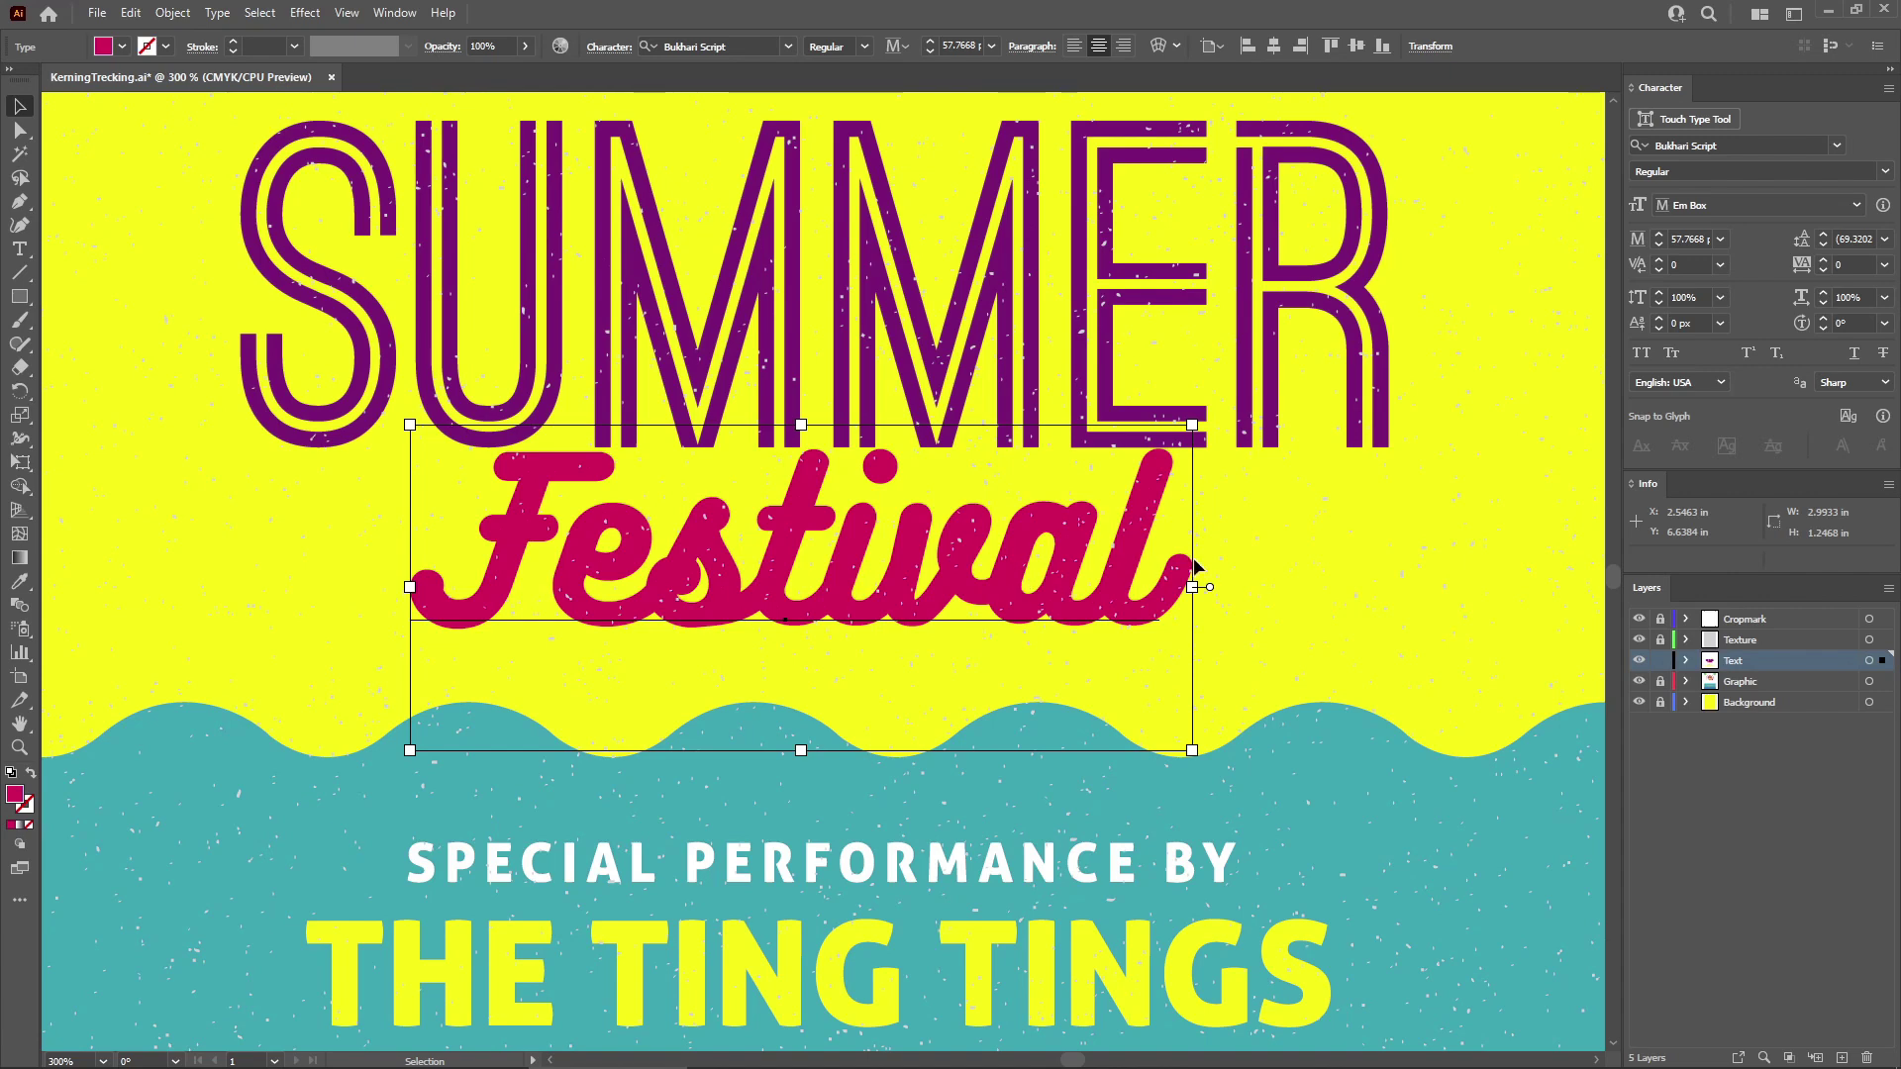
{"action": "left_click", "coordinate": [1886, 266]}
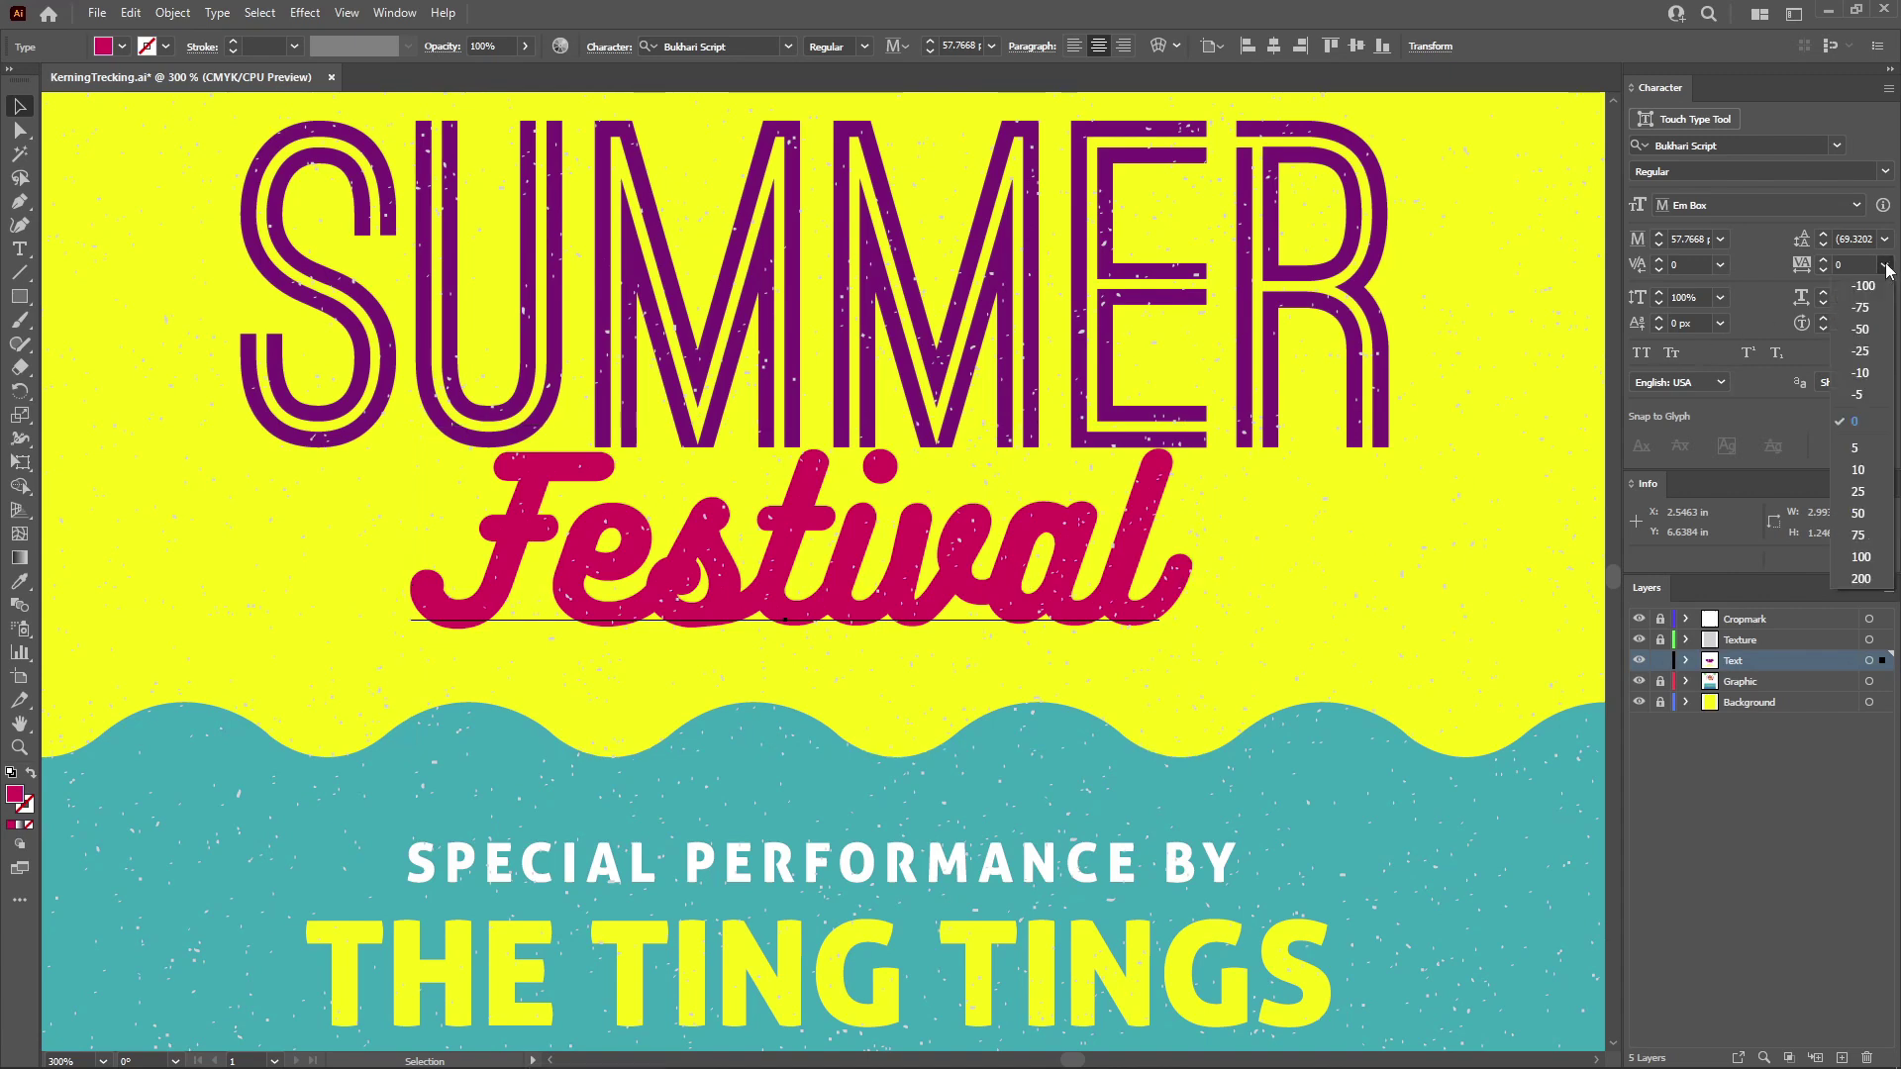
{"action": "left_click", "coordinate": [1861, 555]}
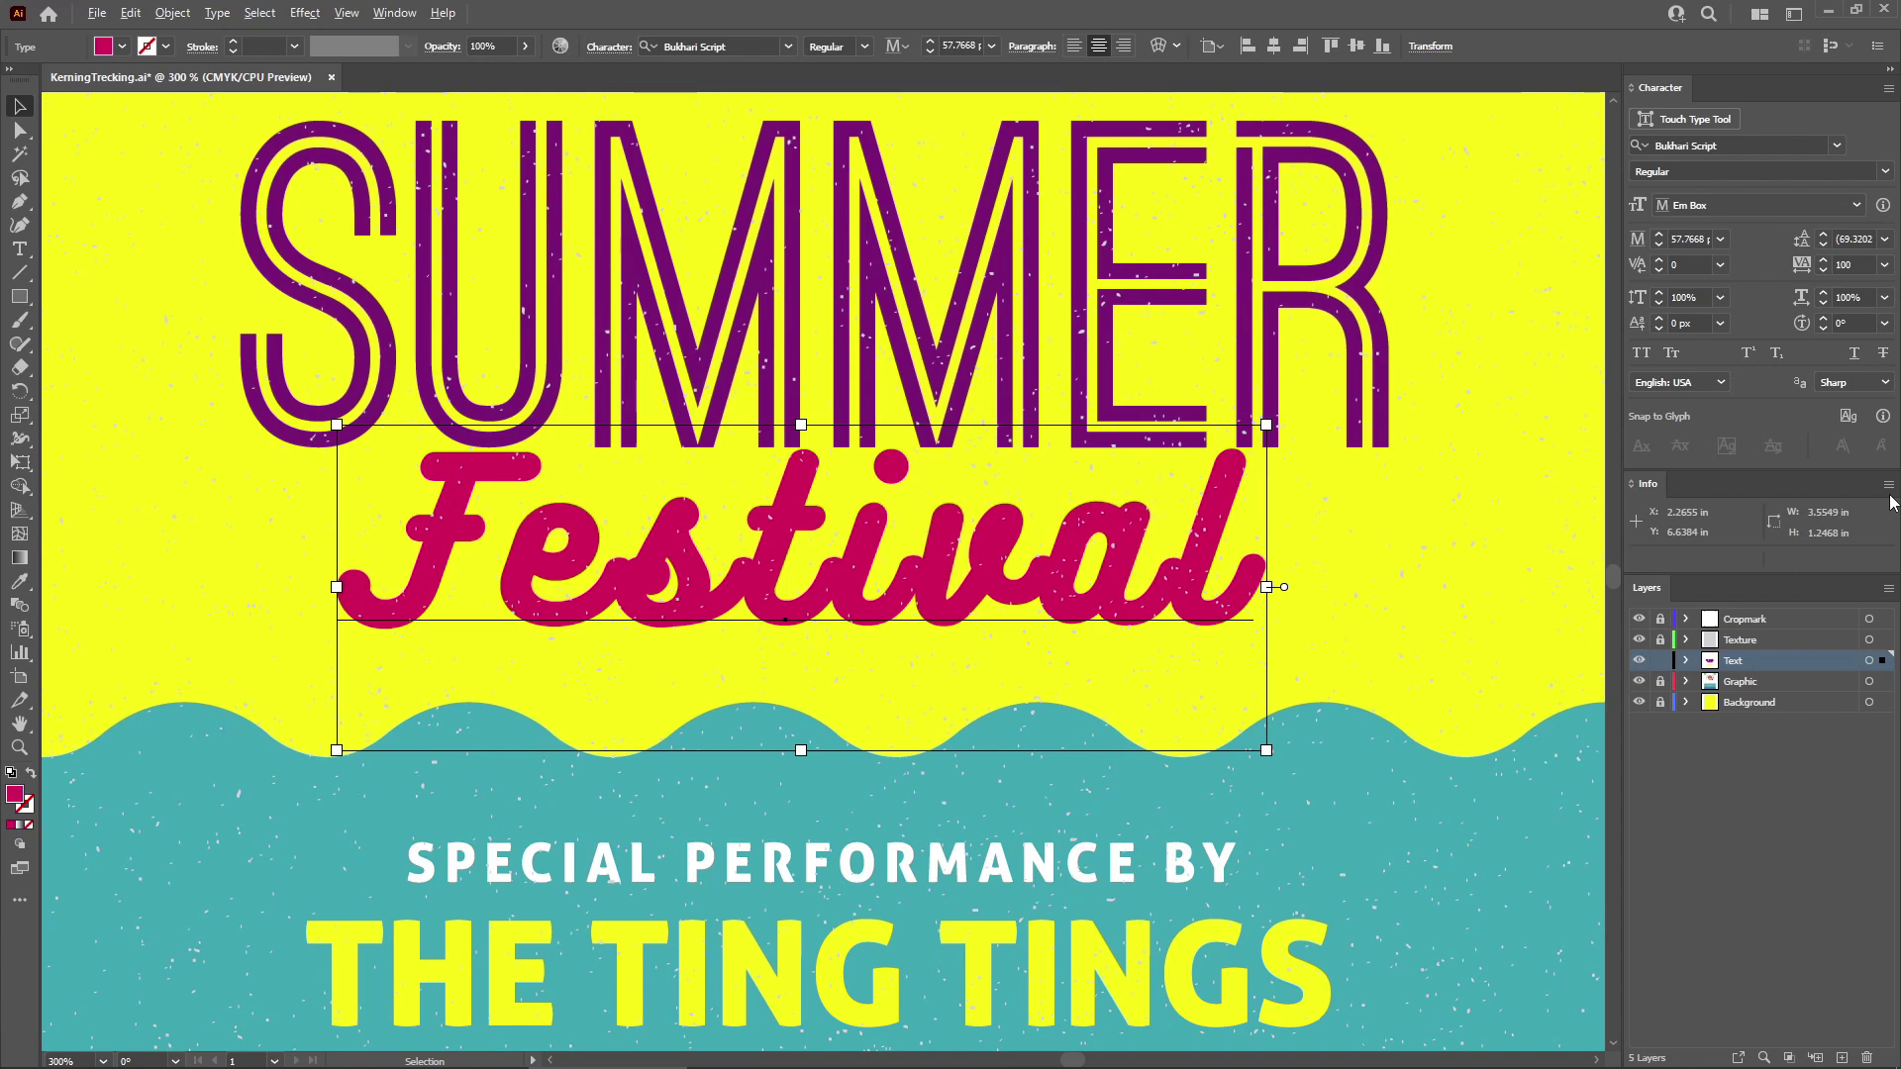
{"action": "key", "text": "alt+Right"}
{"action": "key", "text": "alt+Right"}
{"action": "key", "text": "alt+Right"}
{"action": "key", "text": "alt+Right"}
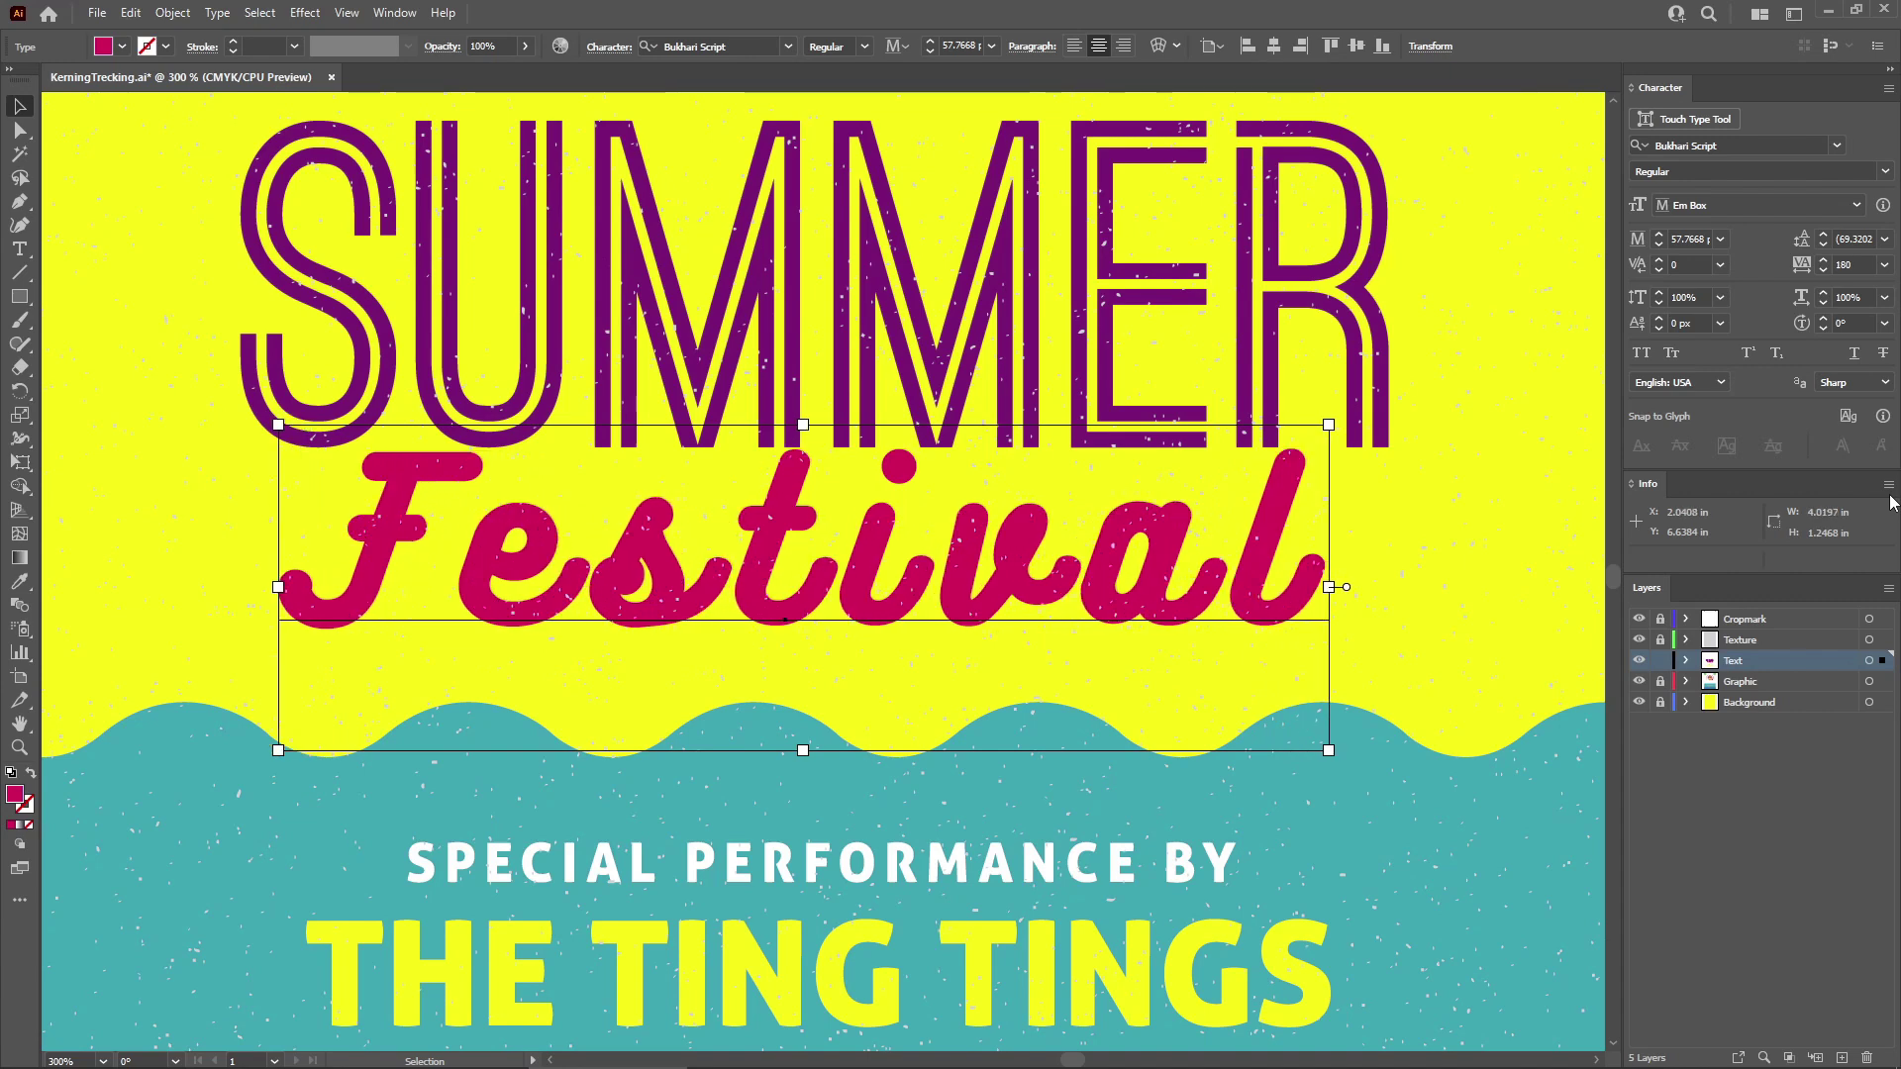
{"action": "key", "text": "alt+Left"}
{"action": "key", "text": "alt+Left"}
{"action": "key", "text": "alt+Left"}
{"action": "key", "text": "alt+Left"}
{"action": "key", "text": "alt+Left"}
{"action": "key", "text": "alt+Left"}
{"action": "key", "text": "alt+Left"}
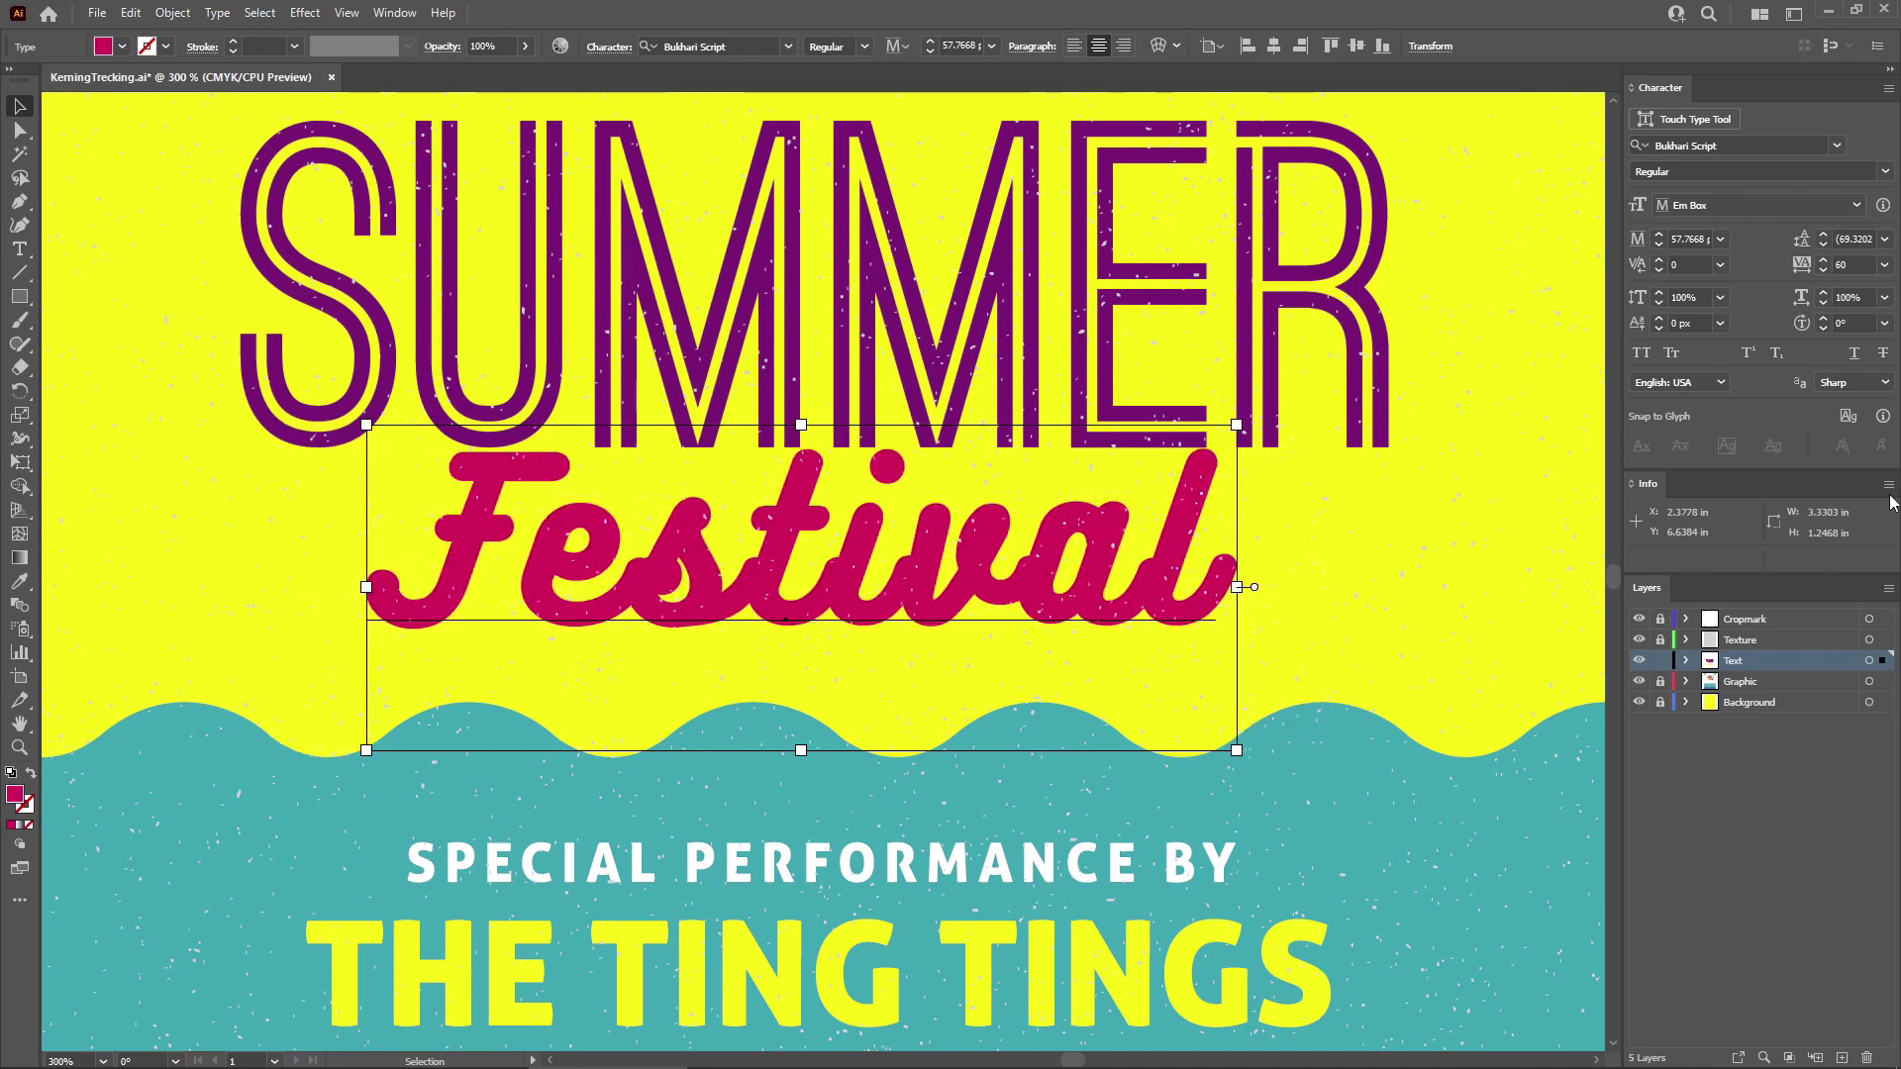
{"action": "key", "text": "alt+Left"}
{"action": "key", "text": "alt+Left"}
{"action": "key", "text": "alt+Left"}
{"action": "key", "text": "alt+Left"}
{"action": "key", "text": "alt+Left"}
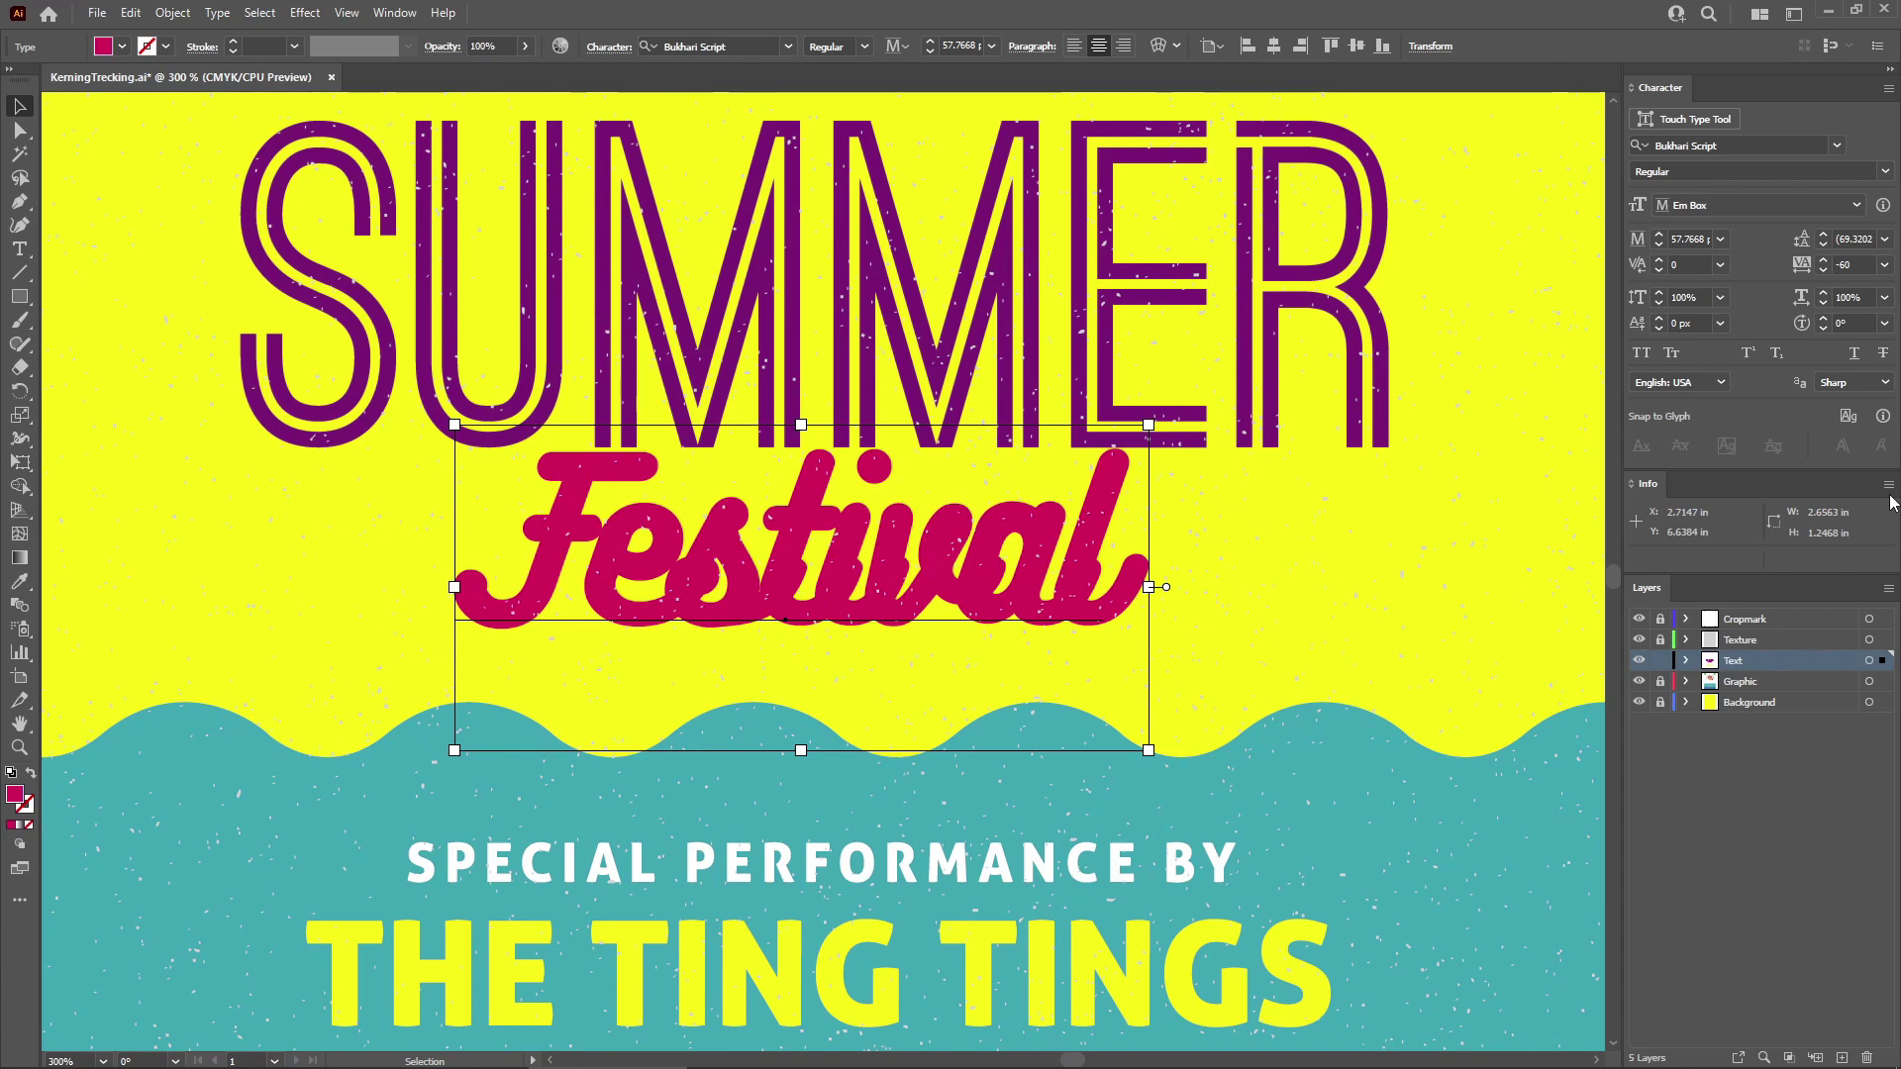
{"action": "key", "text": "alt+Right"}
{"action": "key", "text": "alt+Right"}
{"action": "key", "text": "alt+Right"}
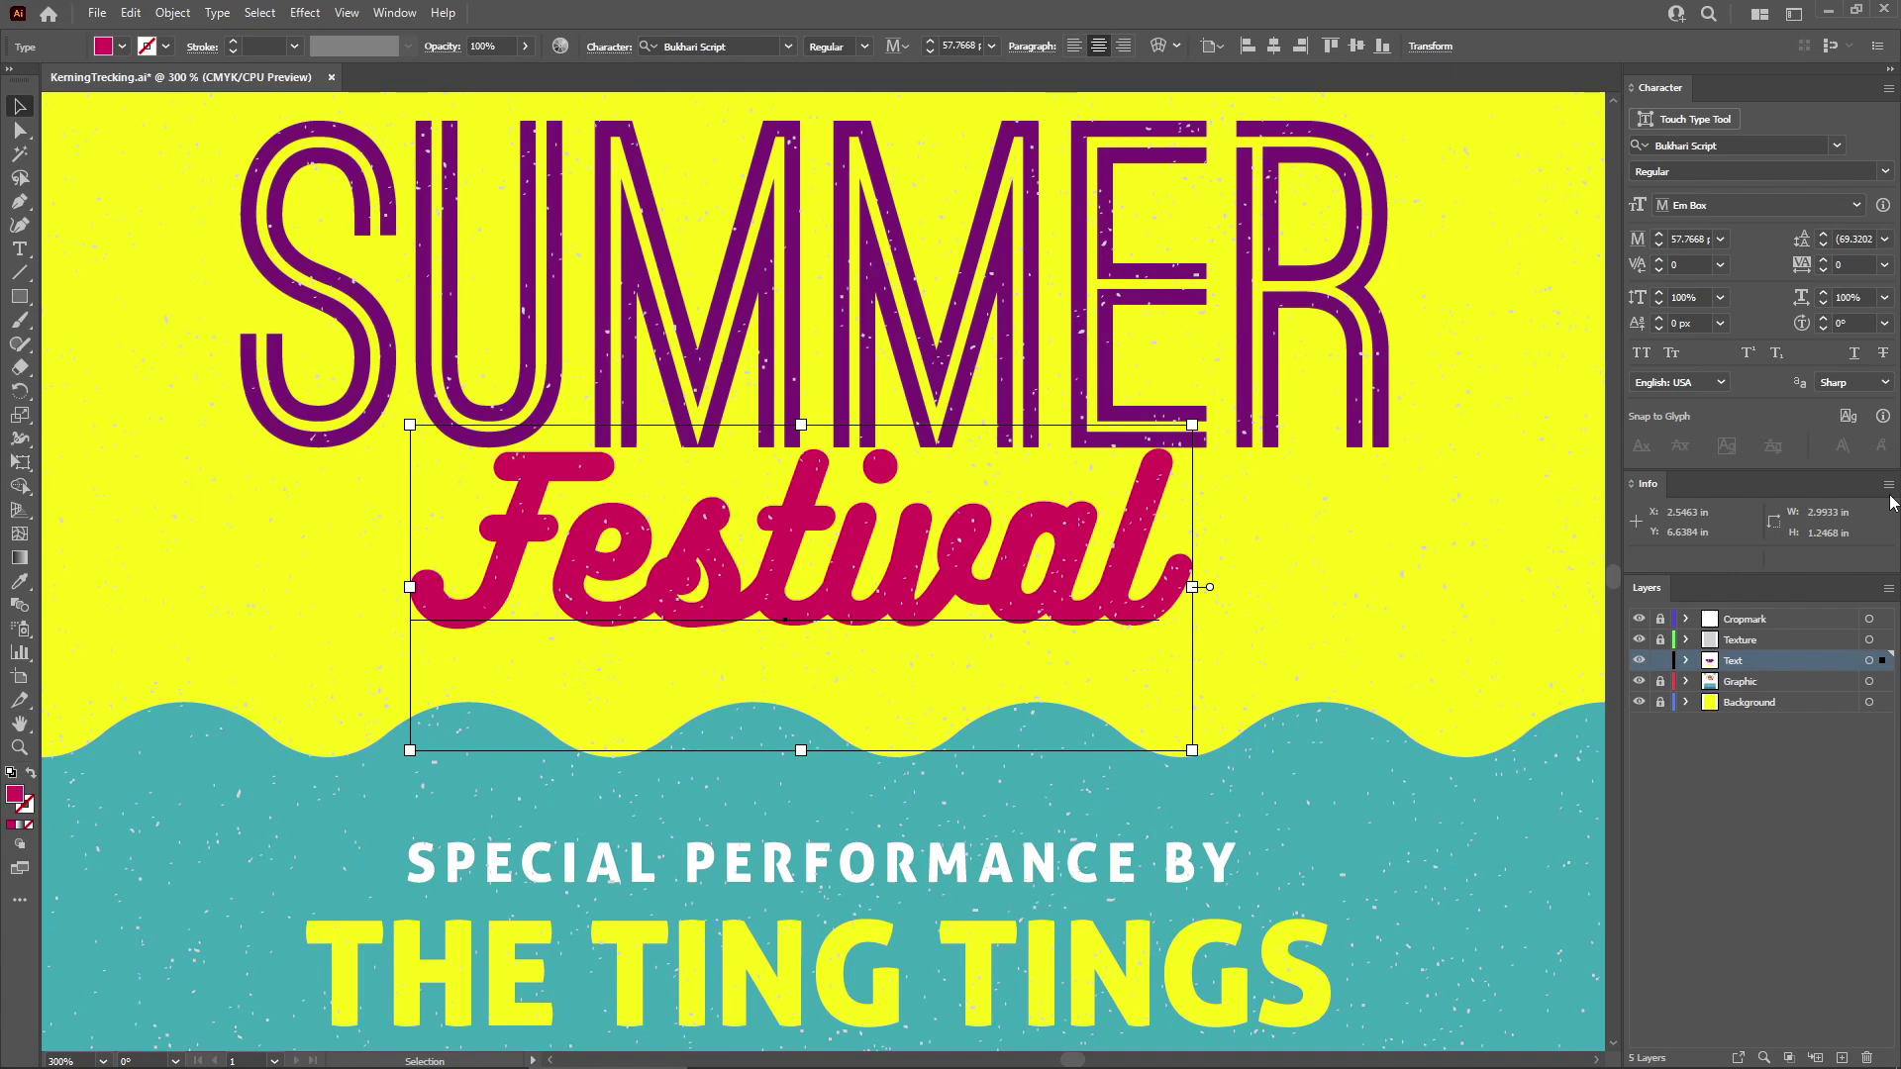
{"action": "key", "text": "alt+Right"}
{"action": "key", "text": "alt+Right"}
{"action": "key", "text": "alt+Right"}
{"action": "key", "text": "alt+Right"}
{"action": "key", "text": "alt+Right"}
{"action": "key", "text": "alt+Right"}
{"action": "key", "text": "alt+Right"}
{"action": "key", "text": "alt+Right"}
{"action": "key", "text": "alt+Right"}
{"action": "key", "text": "alt+Right"}
{"action": "key", "text": "alt+Right"}
{"action": "key", "text": "alt+Right"}
{"action": "key", "text": "alt+Right"}
{"action": "key", "text": "alt+Right"}
{"action": "key", "text": "alt+Right"}
{"action": "key", "text": "alt+Left"}
{"action": "key", "text": "alt+Left"}
{"action": "key", "text": "alt+Left"}
{"action": "key", "text": "alt+Left"}
{"action": "key", "text": "alt+Left"}
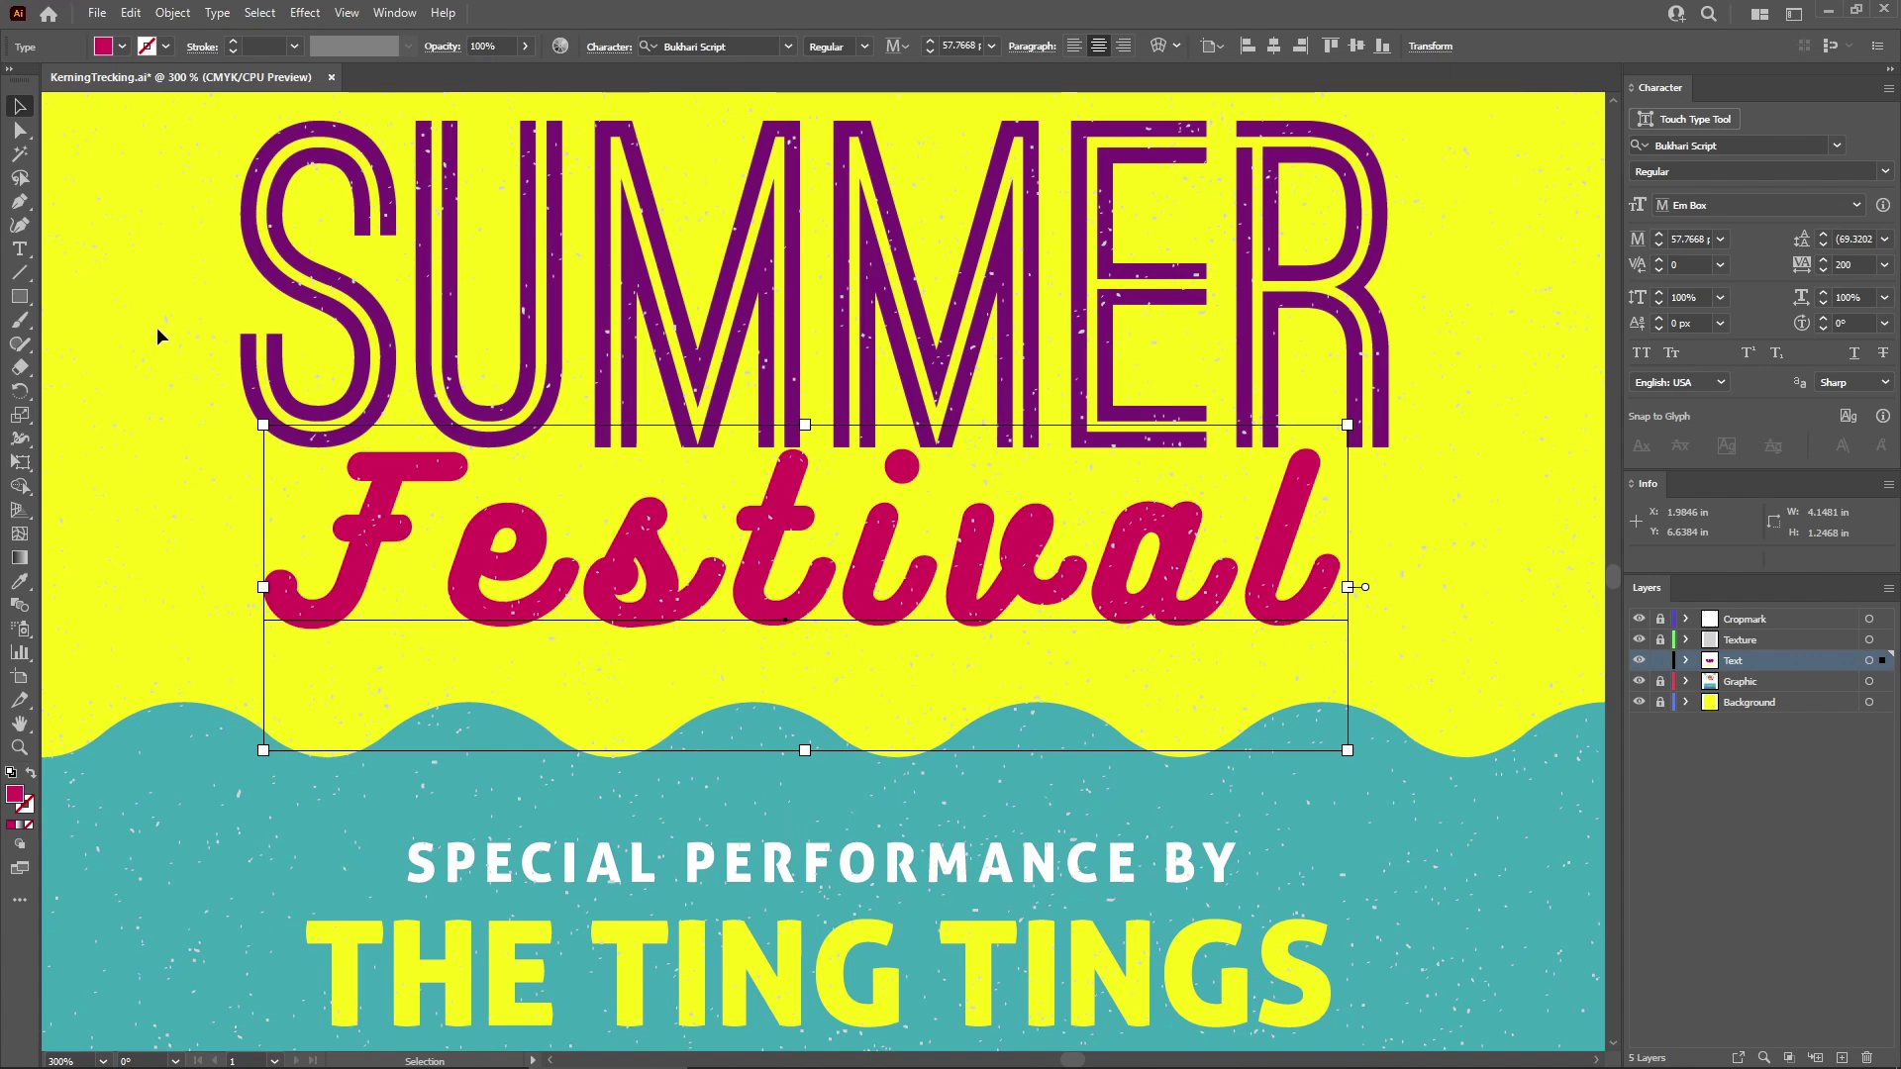
Set the tracking of the letters 'ival' back to 0.
{"action": "left_click", "coordinate": [19, 249]}
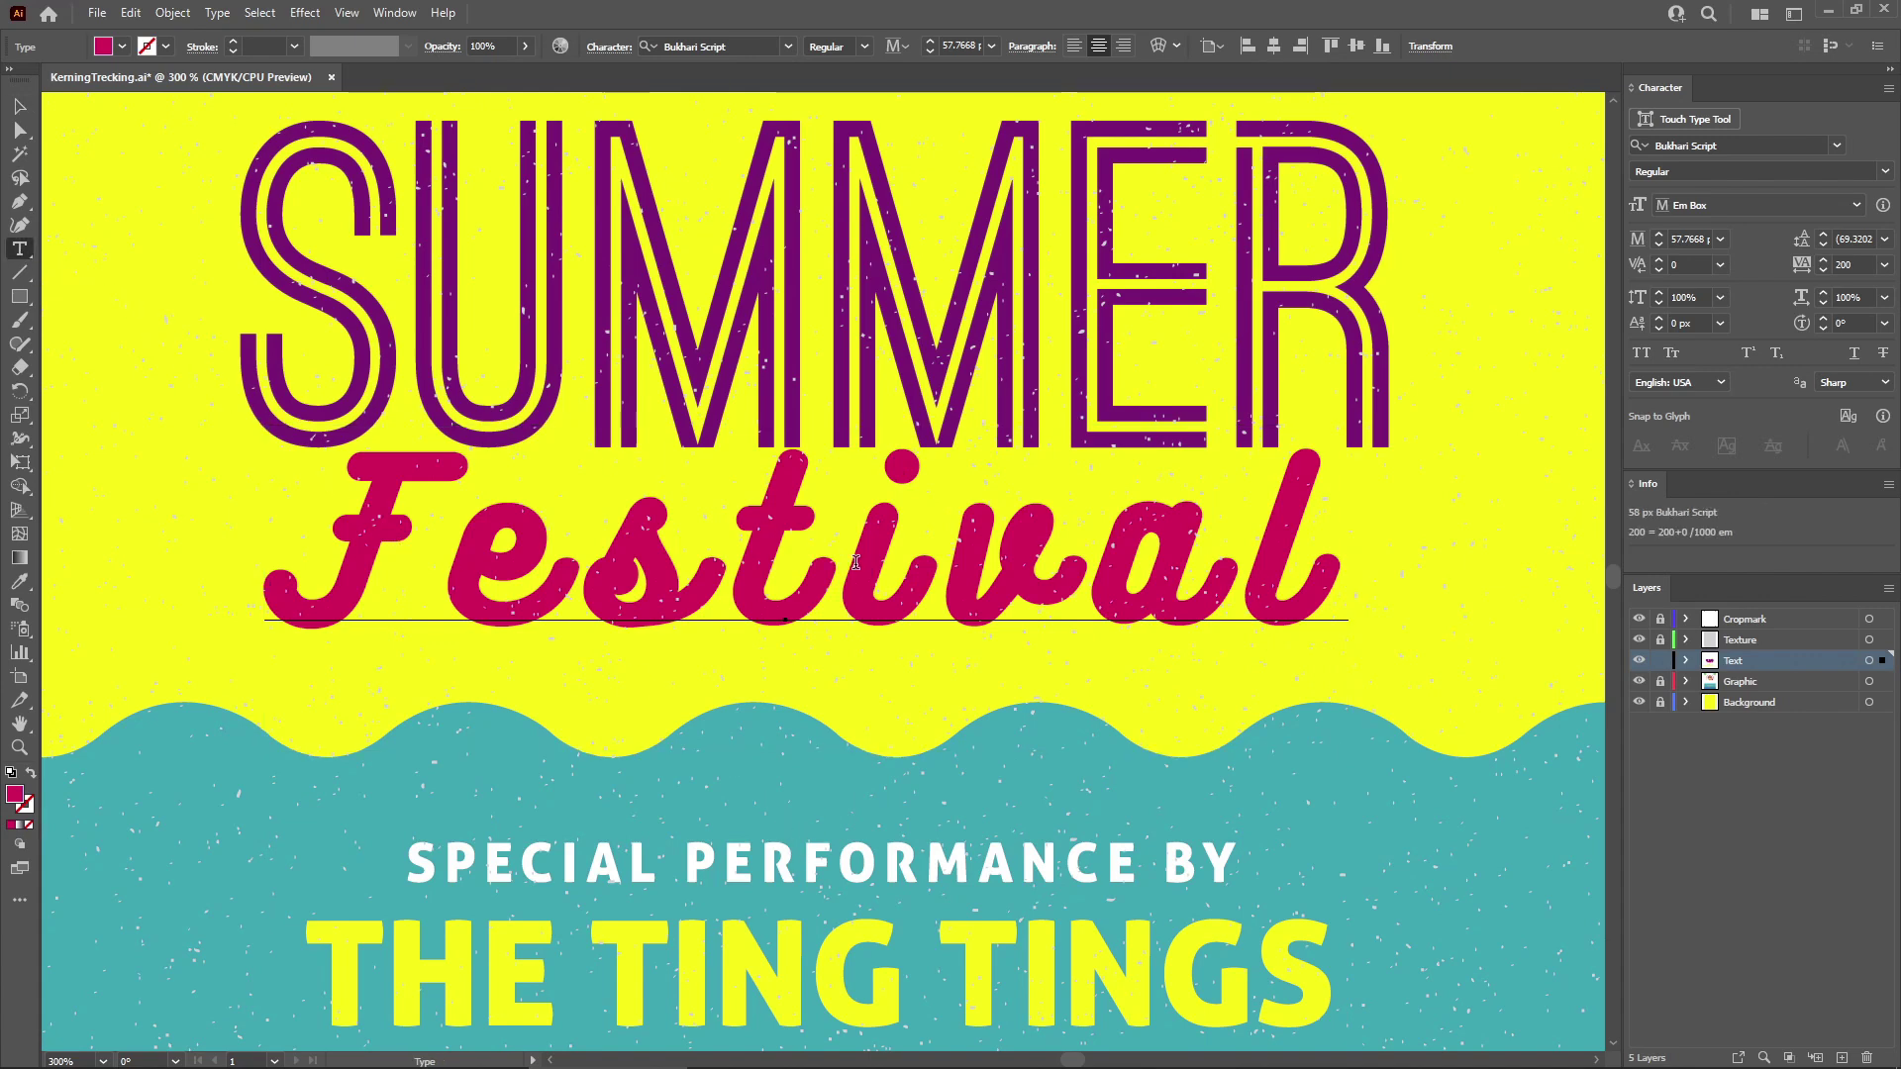
{"action": "left_click_drag", "start_coordinate": [847, 564], "coordinate": [1339, 567]}
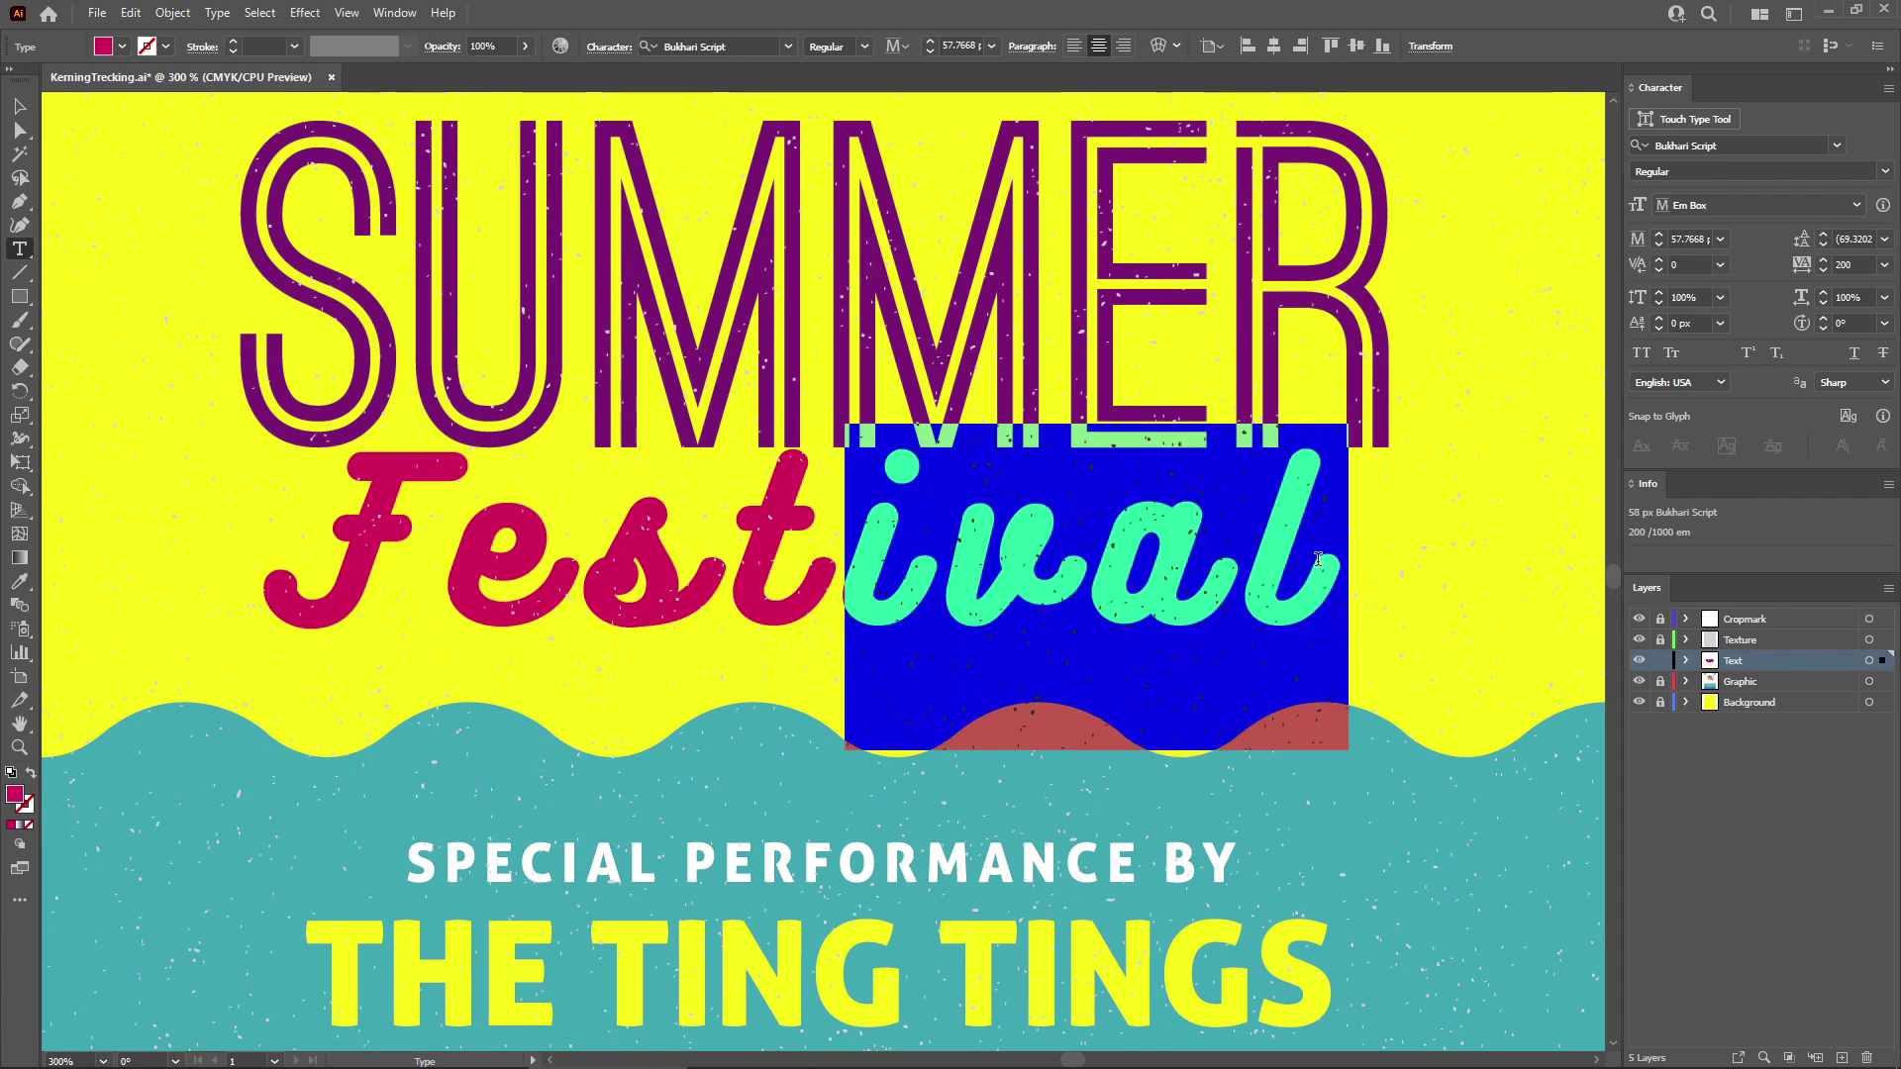
{"action": "left_click", "coordinate": [1884, 265]}
{"action": "left_click", "coordinate": [1866, 420]}
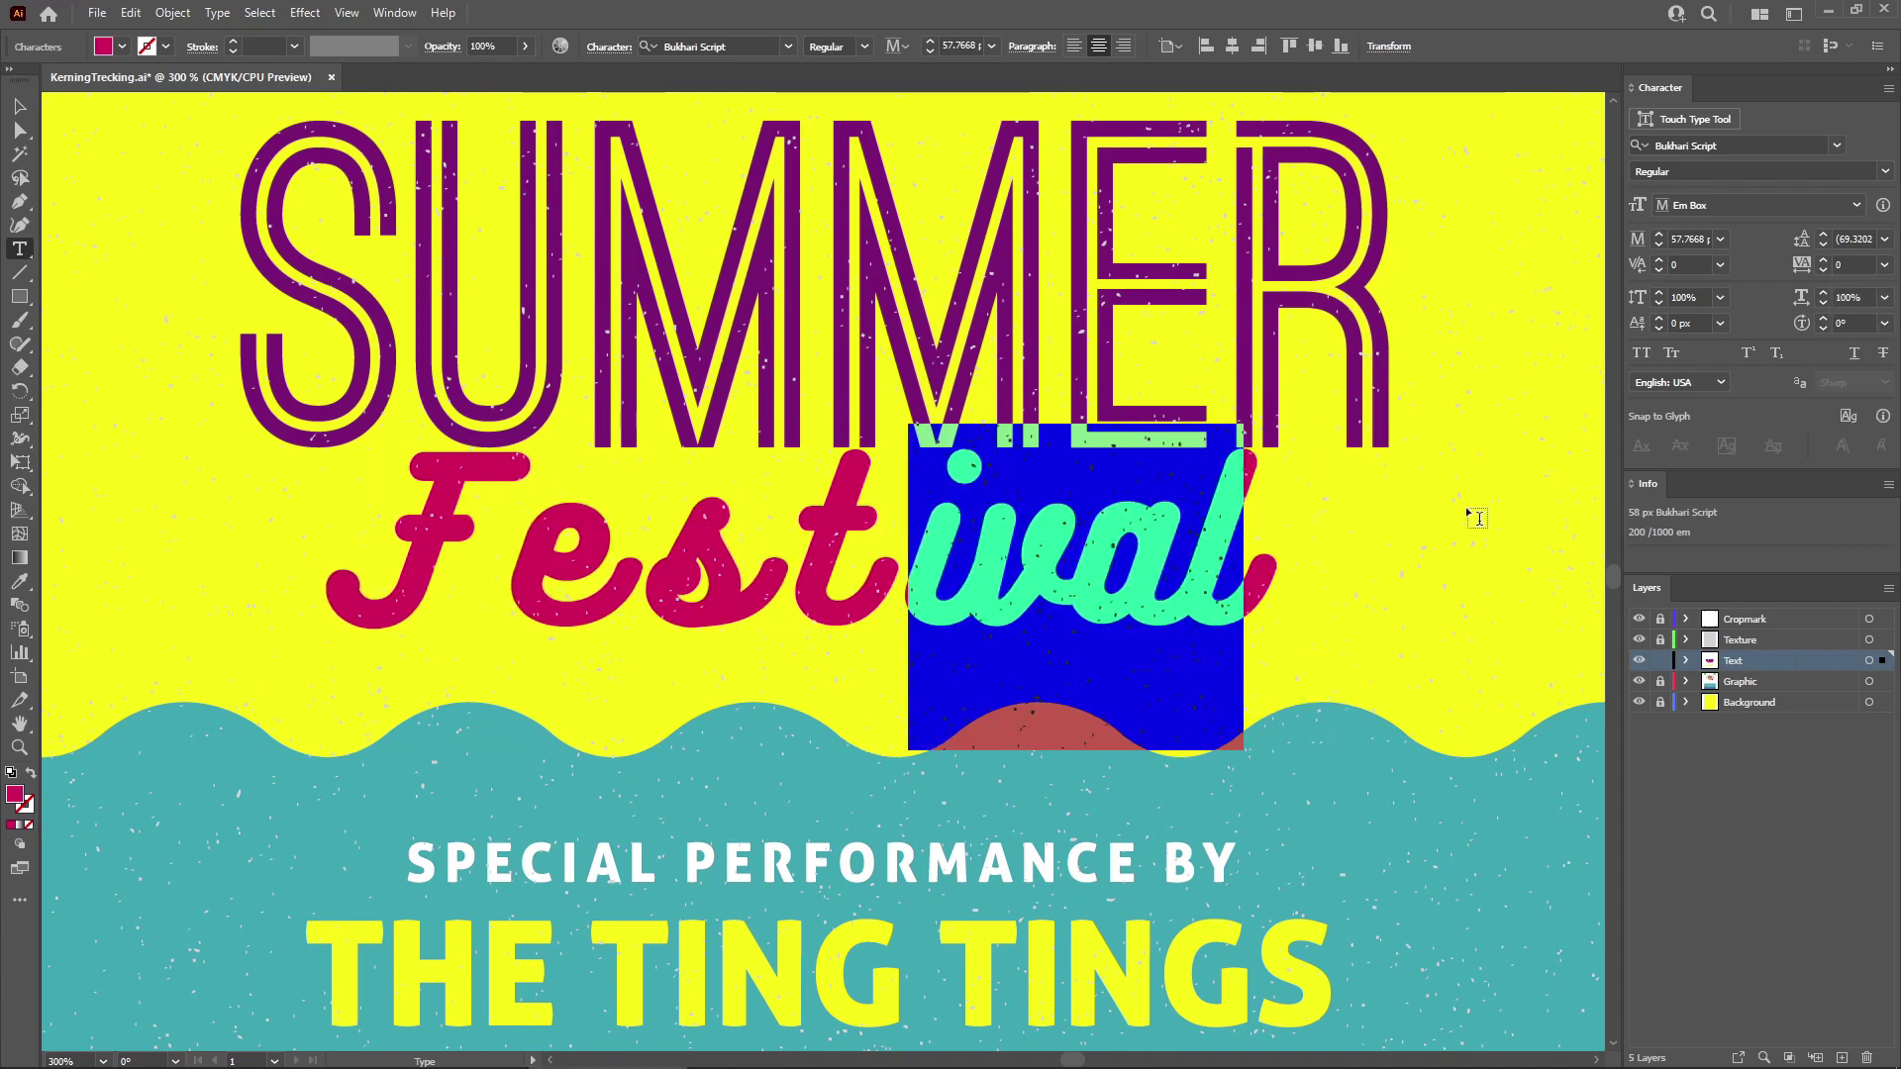
Tighten the F–e kerning in Festival to -100.
{"action": "left_click", "coordinate": [522, 556]}
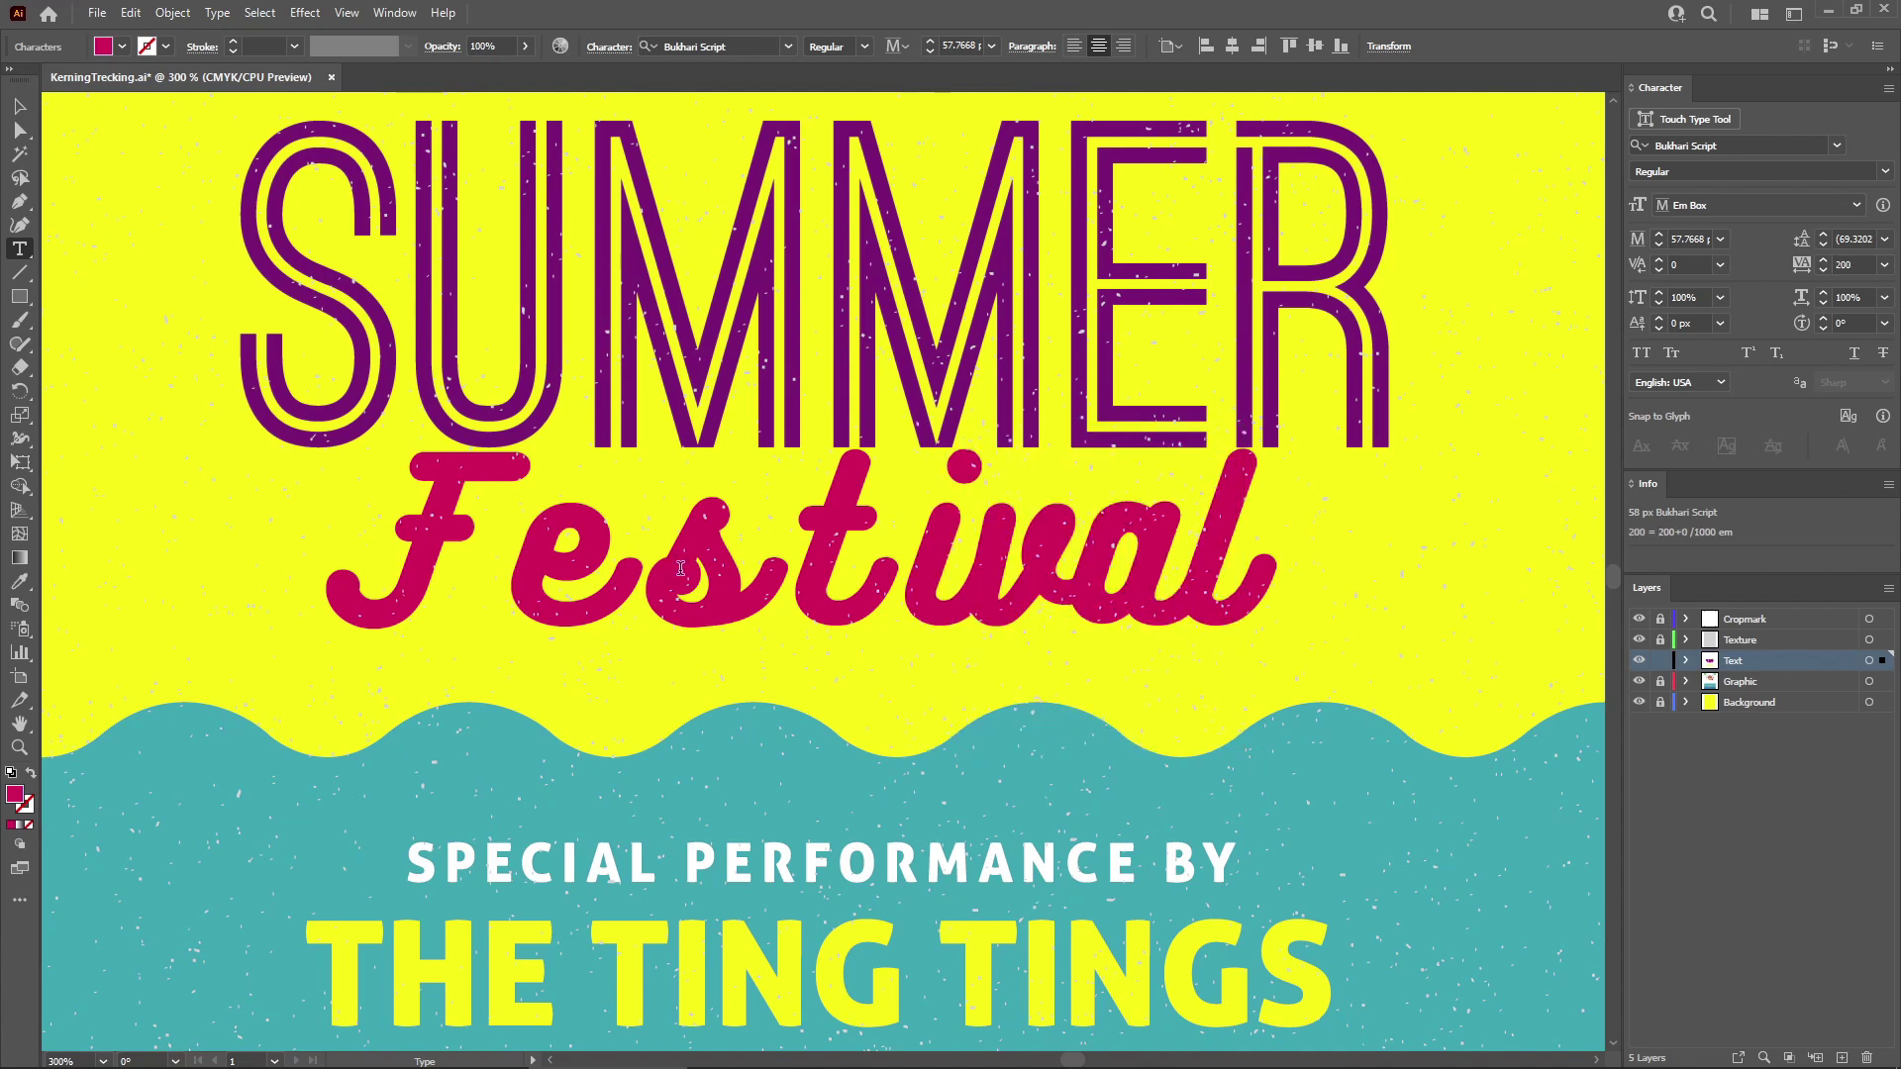
{"action": "left_click", "coordinate": [1721, 267]}
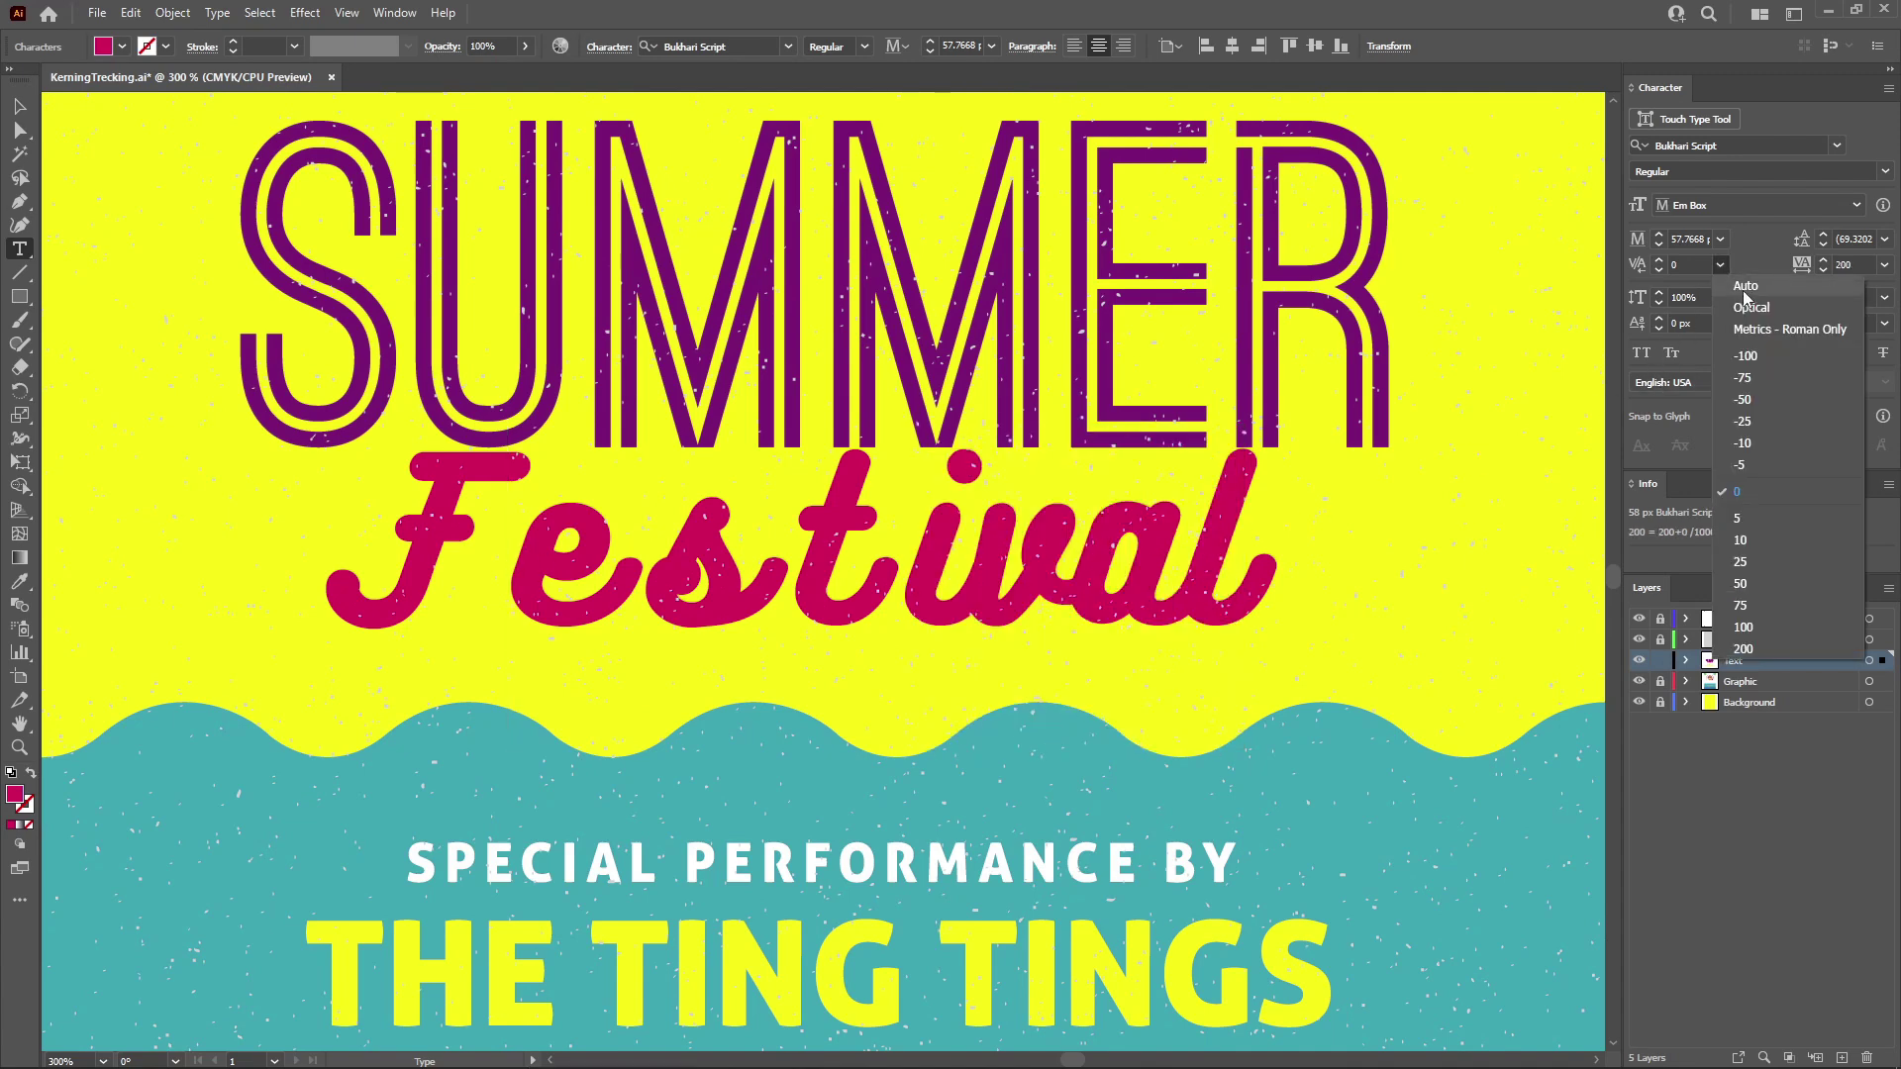
{"action": "left_click", "coordinate": [1750, 356]}
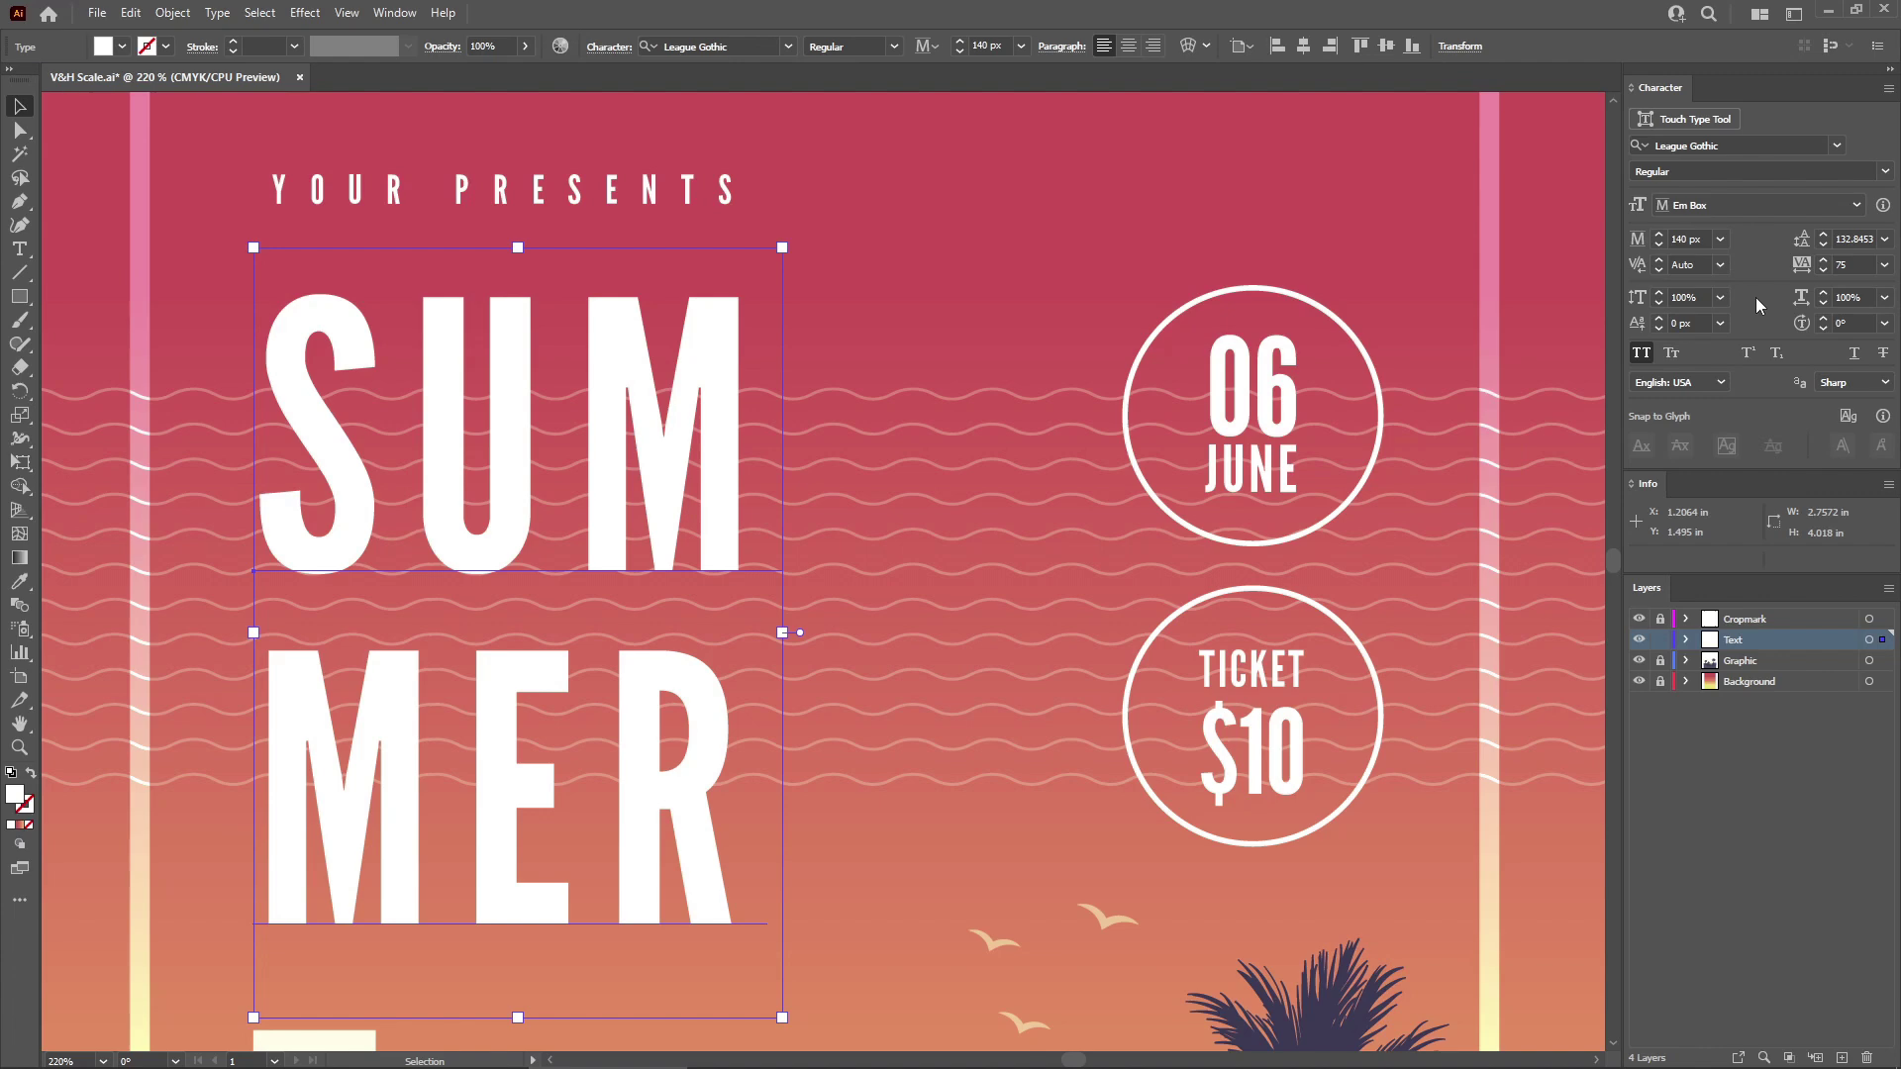
Give the SUMMER text 125% vertical scale and 150% horizontal scale.
{"action": "left_click", "coordinate": [1721, 297]}
{"action": "left_click", "coordinate": [1748, 448]}
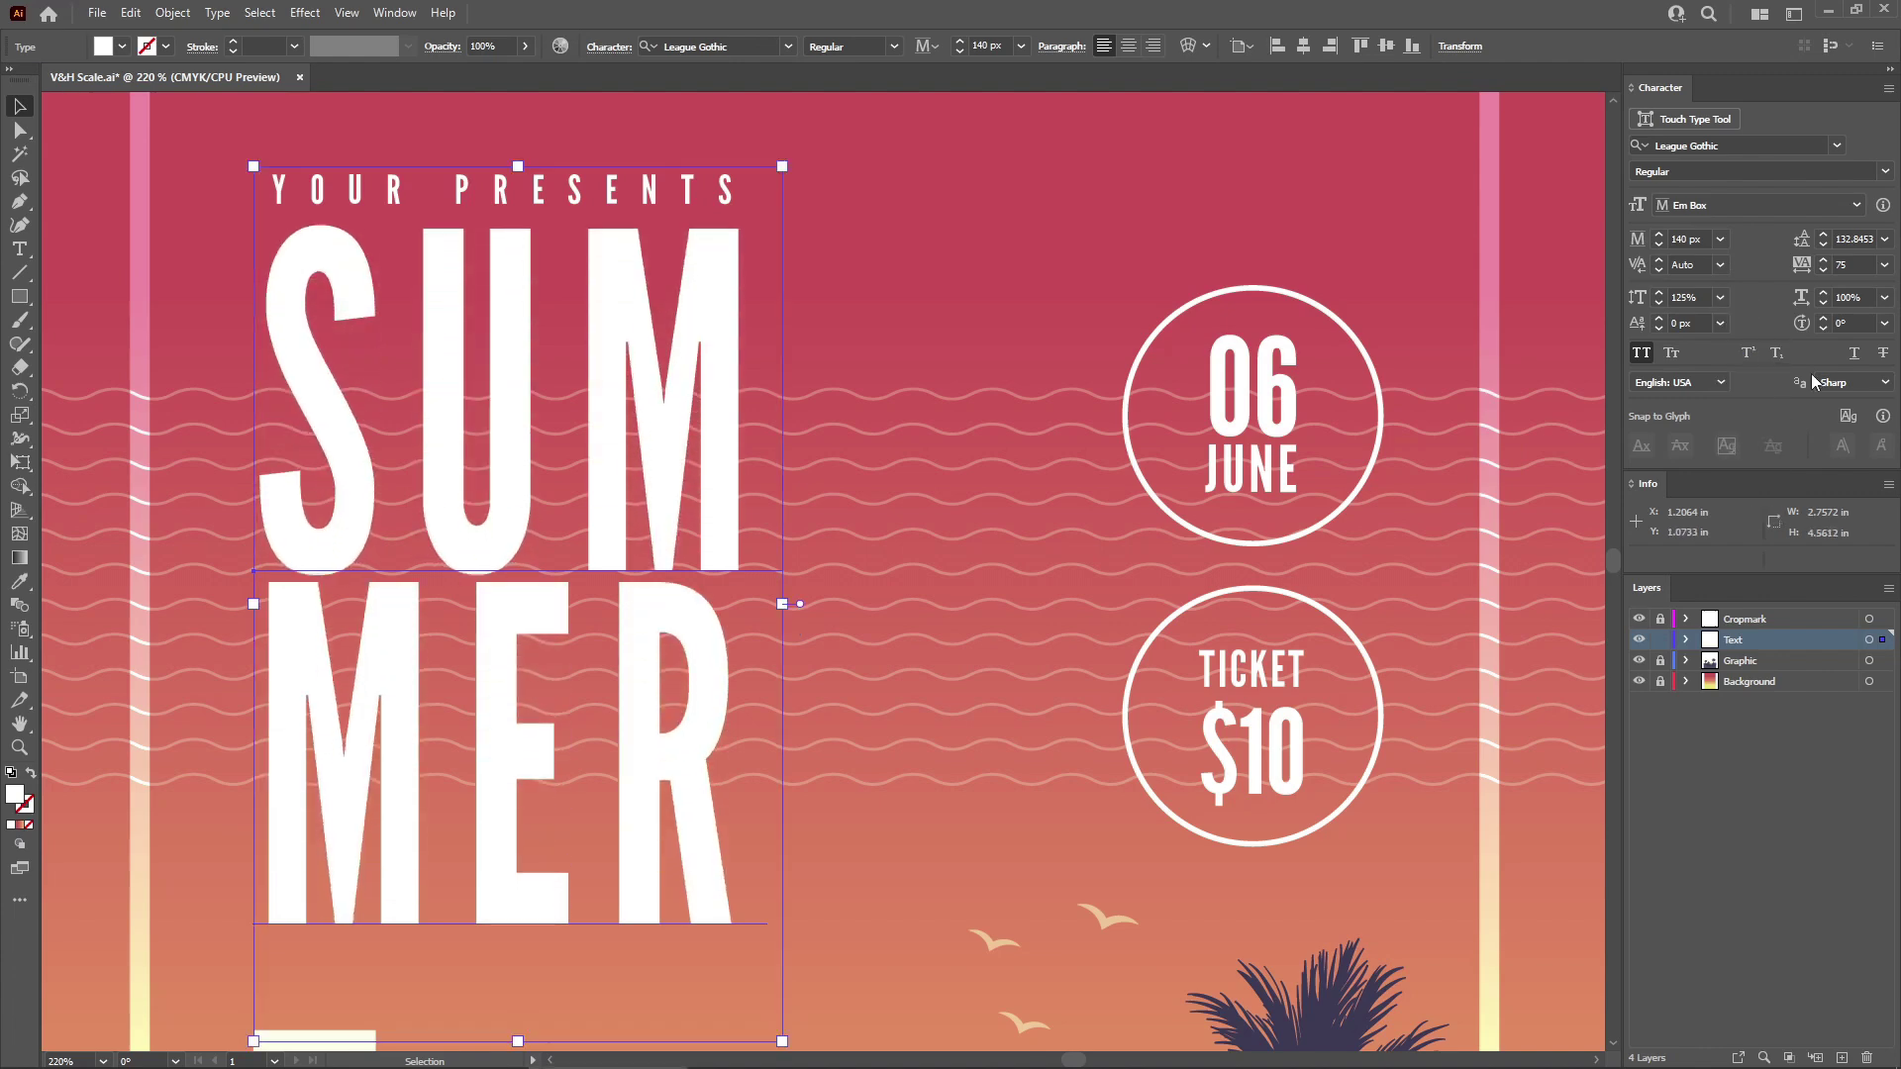
{"action": "key", "text": "Tab"}
{"action": "type", "text": "150"}
{"action": "key", "text": "Return"}
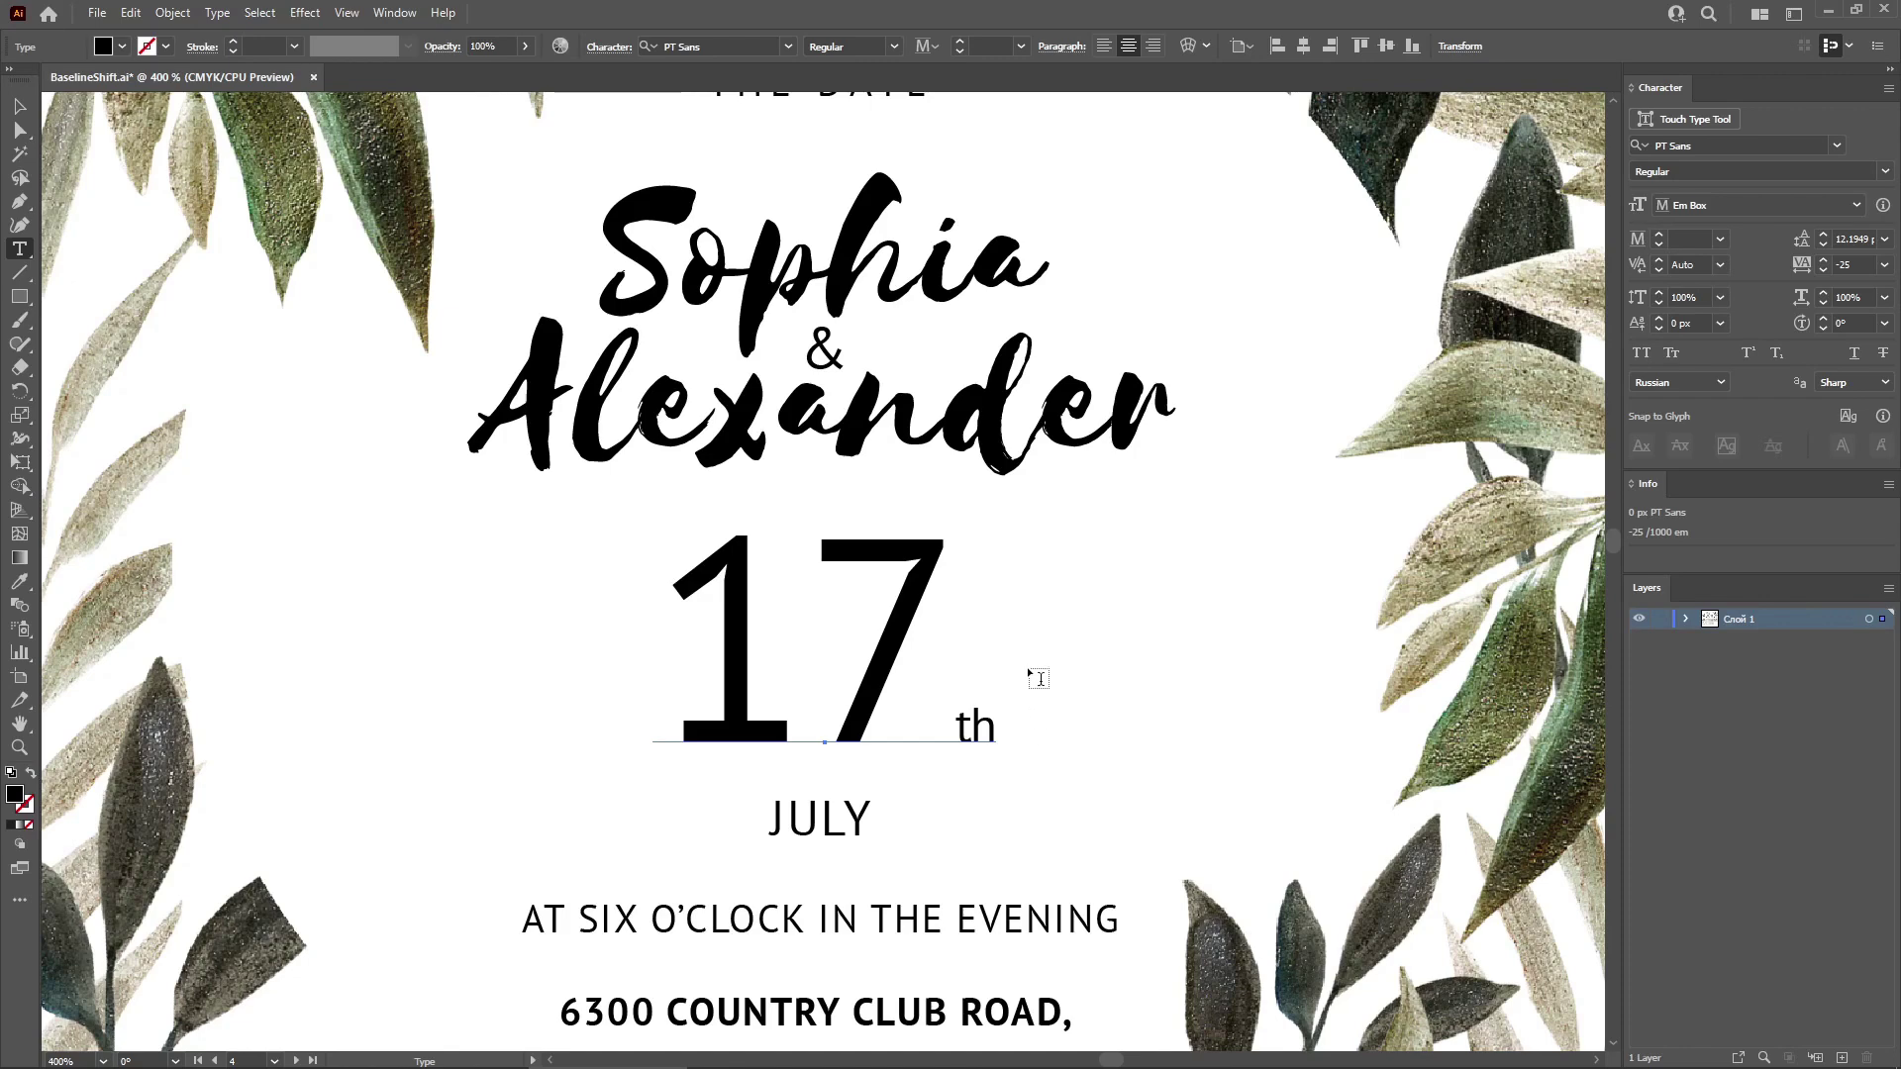
Select 'th' after 17 and raise its baseline shift from 6 px up to 20 px.
{"action": "left_click_drag", "start_coordinate": [954, 721], "coordinate": [1242, 733]}
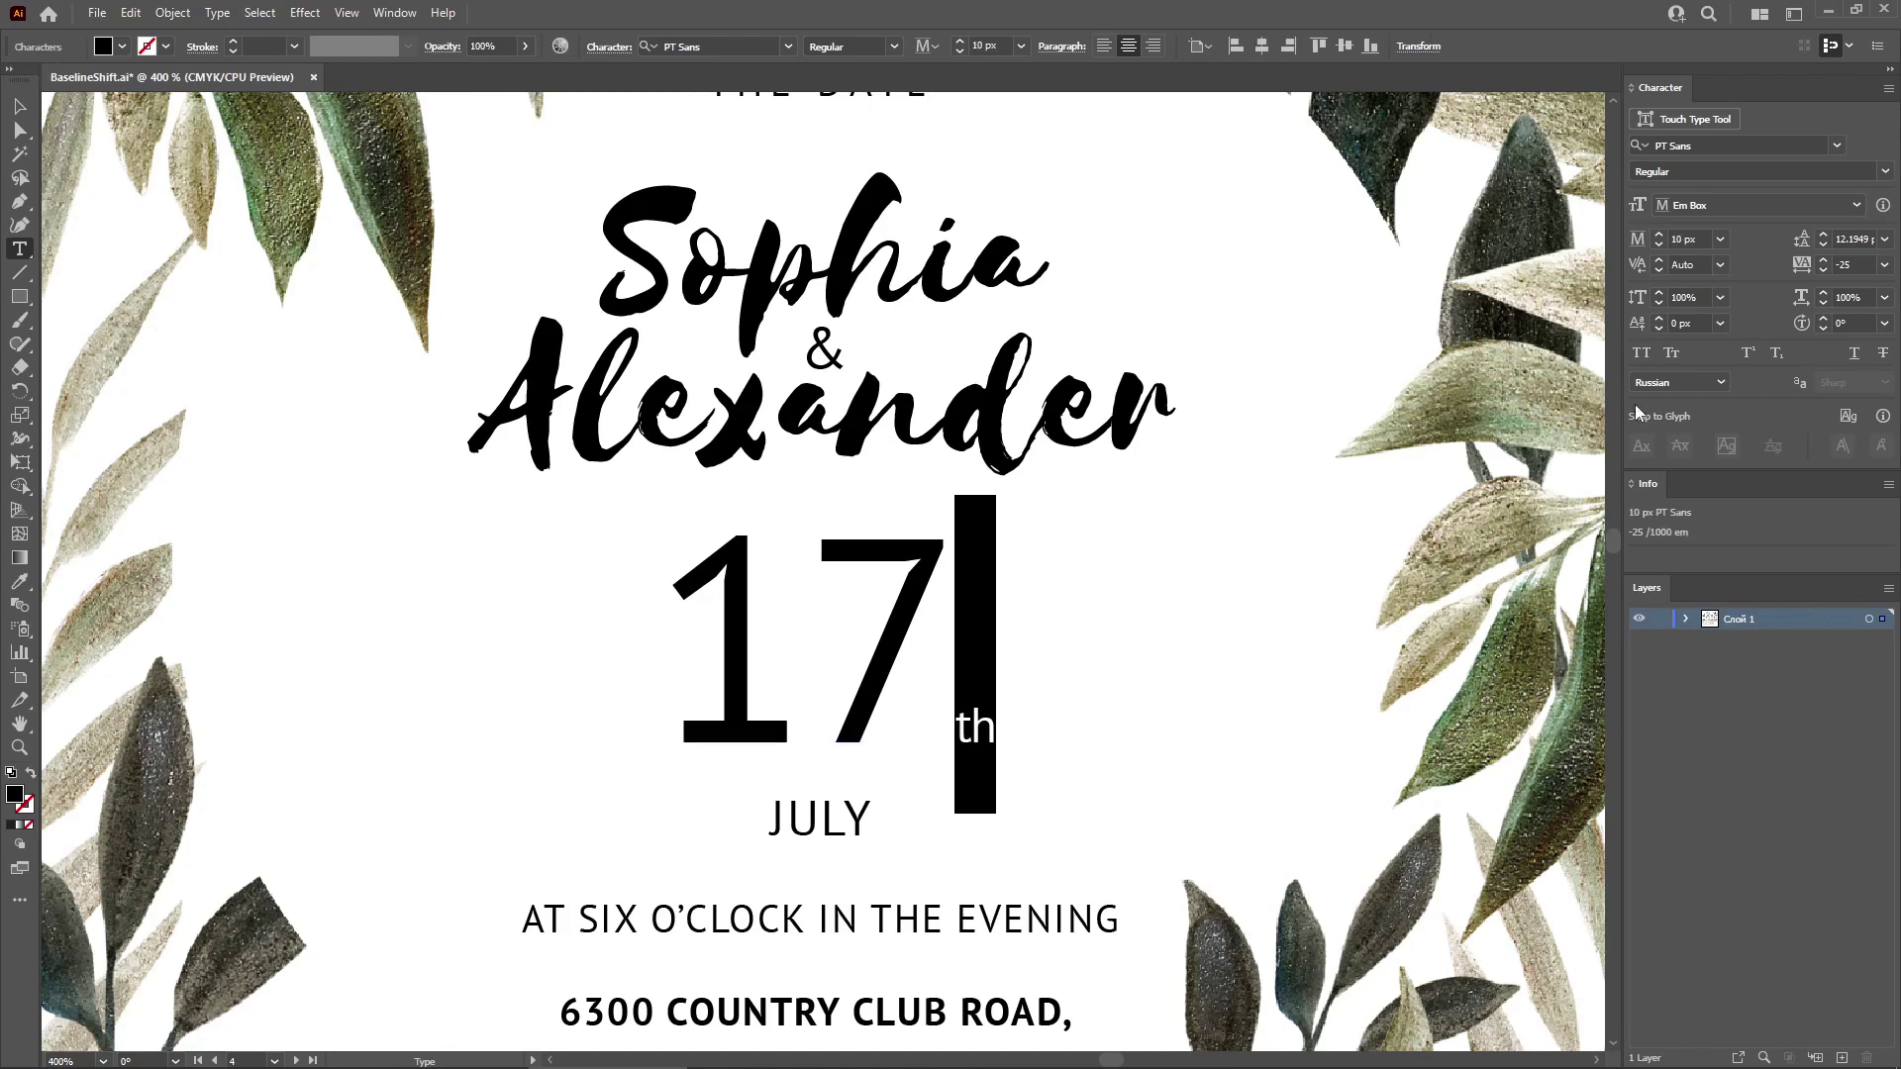
{"action": "left_click", "coordinate": [1719, 325]}
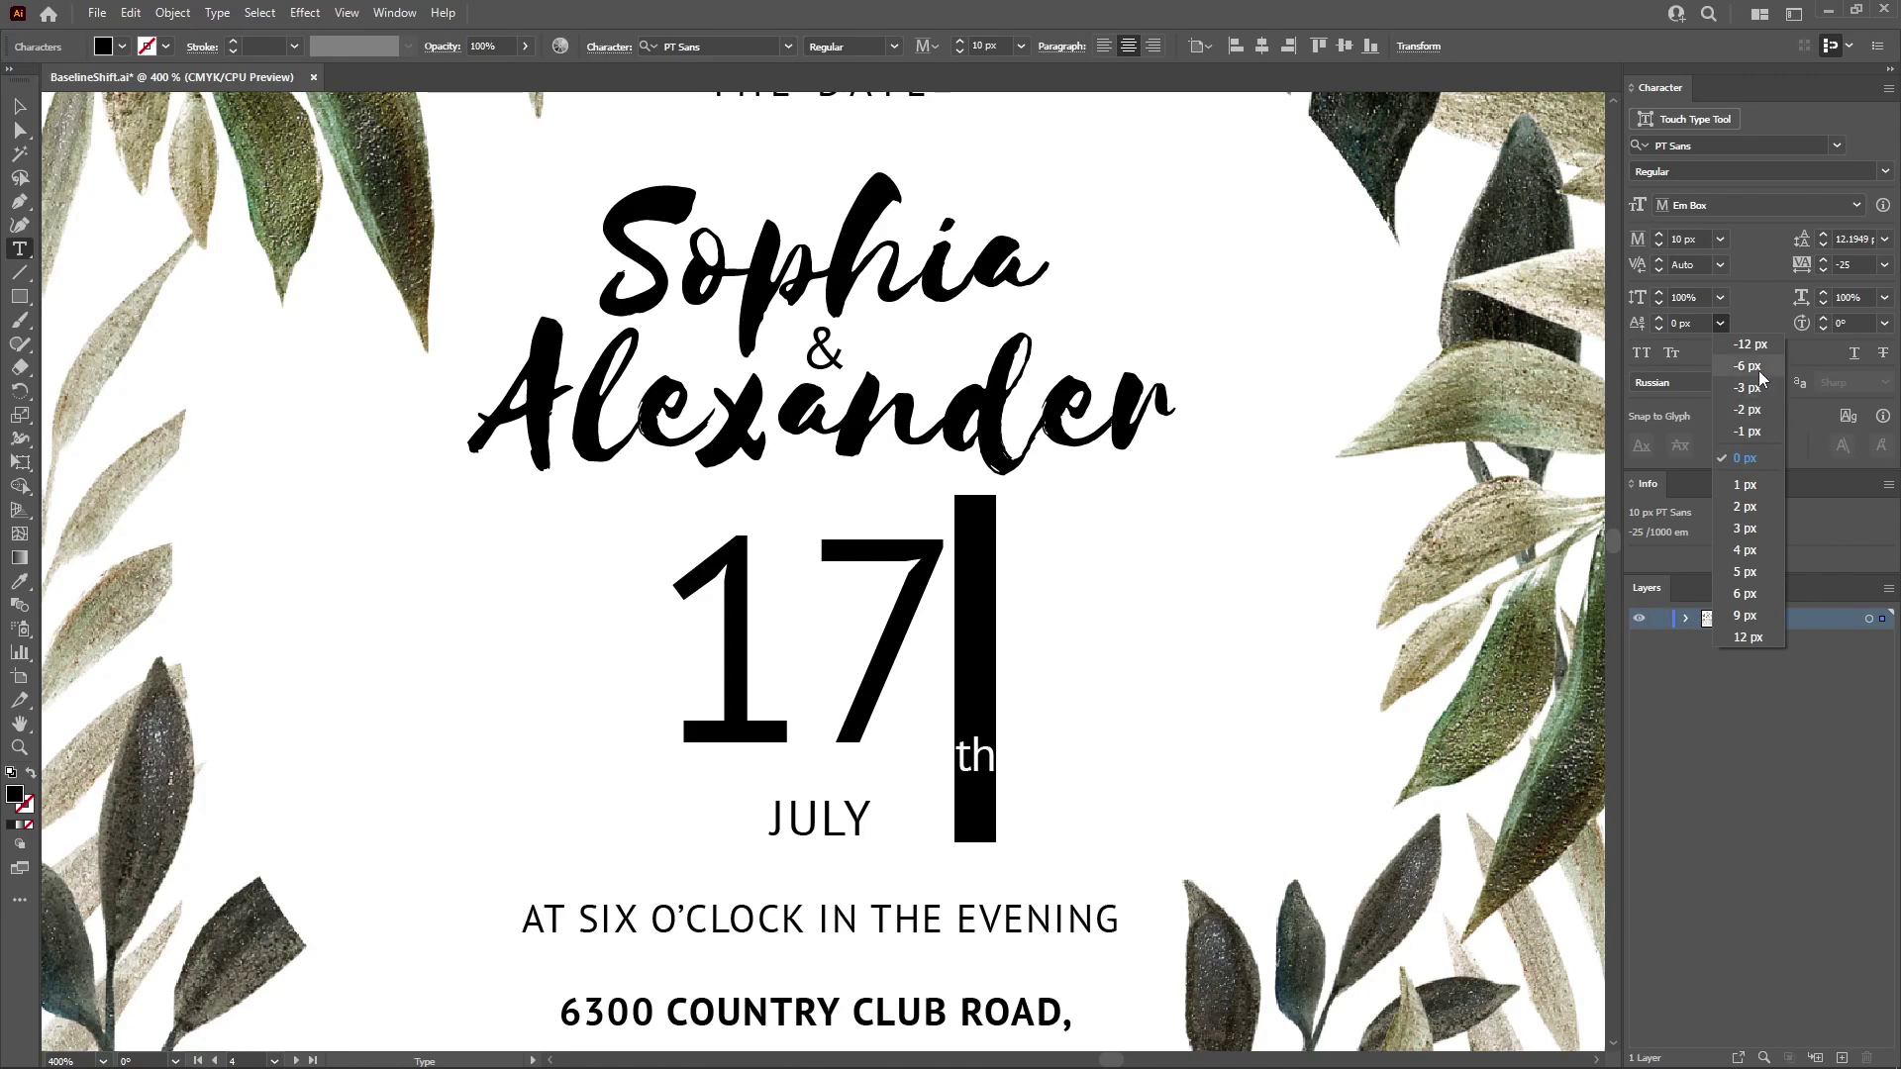
{"action": "left_click", "coordinate": [1747, 594]}
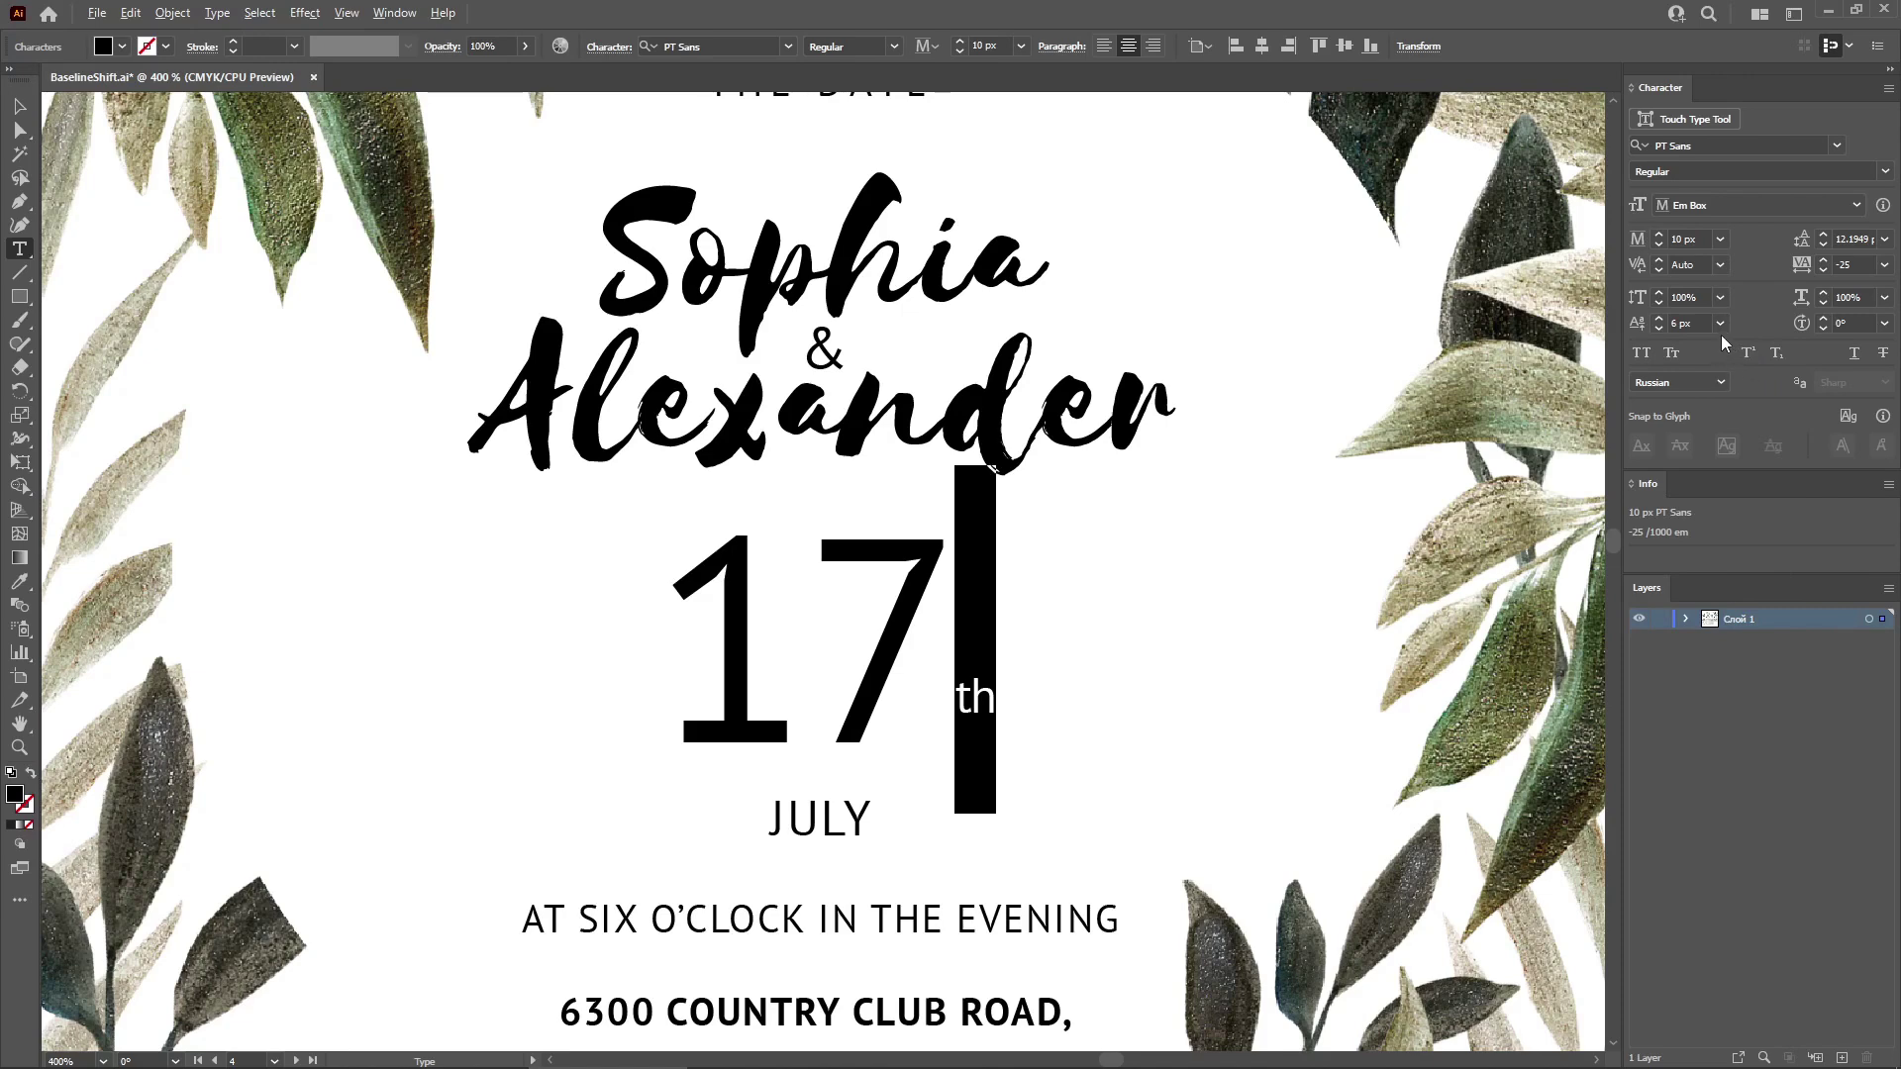
{"action": "key", "text": "Up"}
{"action": "key", "text": "Up"}
{"action": "key", "text": "Up"}
{"action": "key", "text": "Up"}
{"action": "key", "text": "Up"}
{"action": "key", "text": "Up"}
{"action": "key", "text": "Up"}
{"action": "key", "text": "Up"}
{"action": "key", "text": "Up"}
{"action": "key", "text": "Up"}
{"action": "key", "text": "Up"}
{"action": "key", "text": "Up"}
{"action": "key", "text": "Up"}
{"action": "key", "text": "Up"}
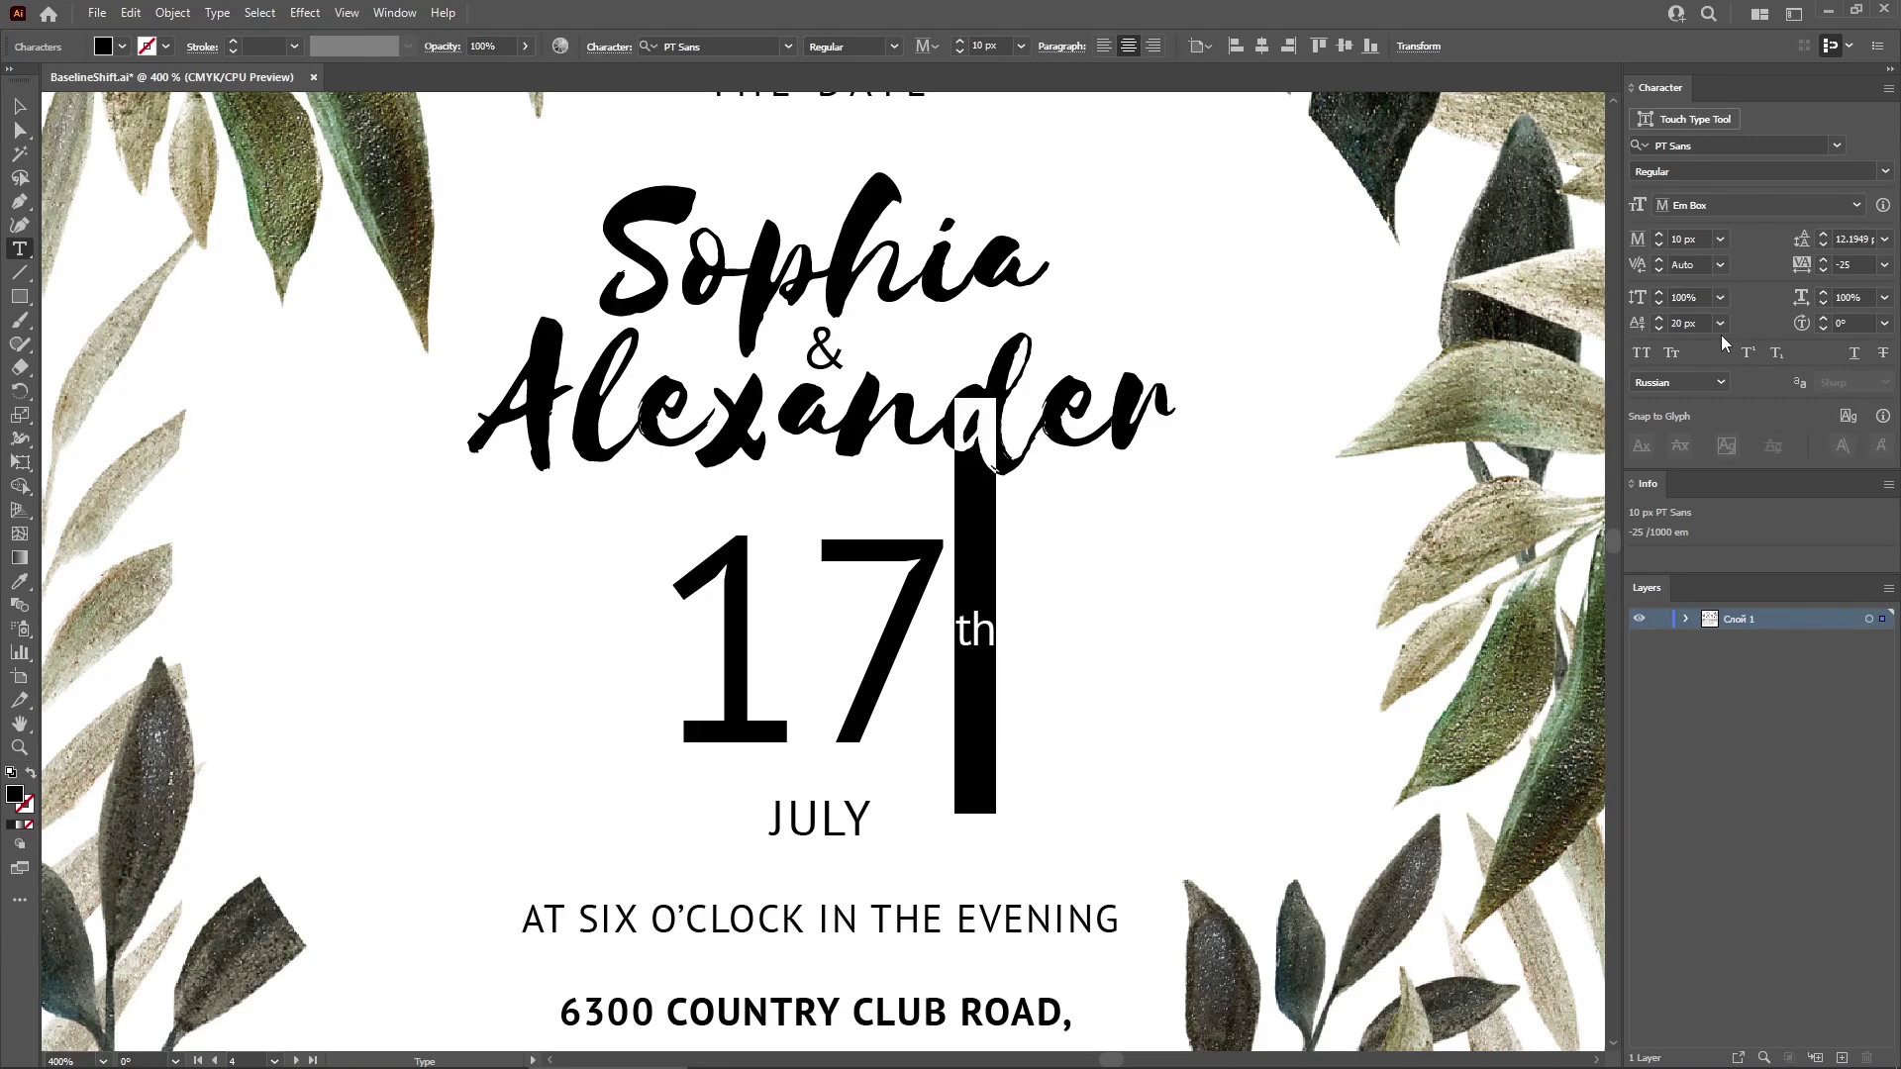
{"action": "key", "text": "alt+shift+Up"}
{"action": "key", "text": "alt+shift+Up"}
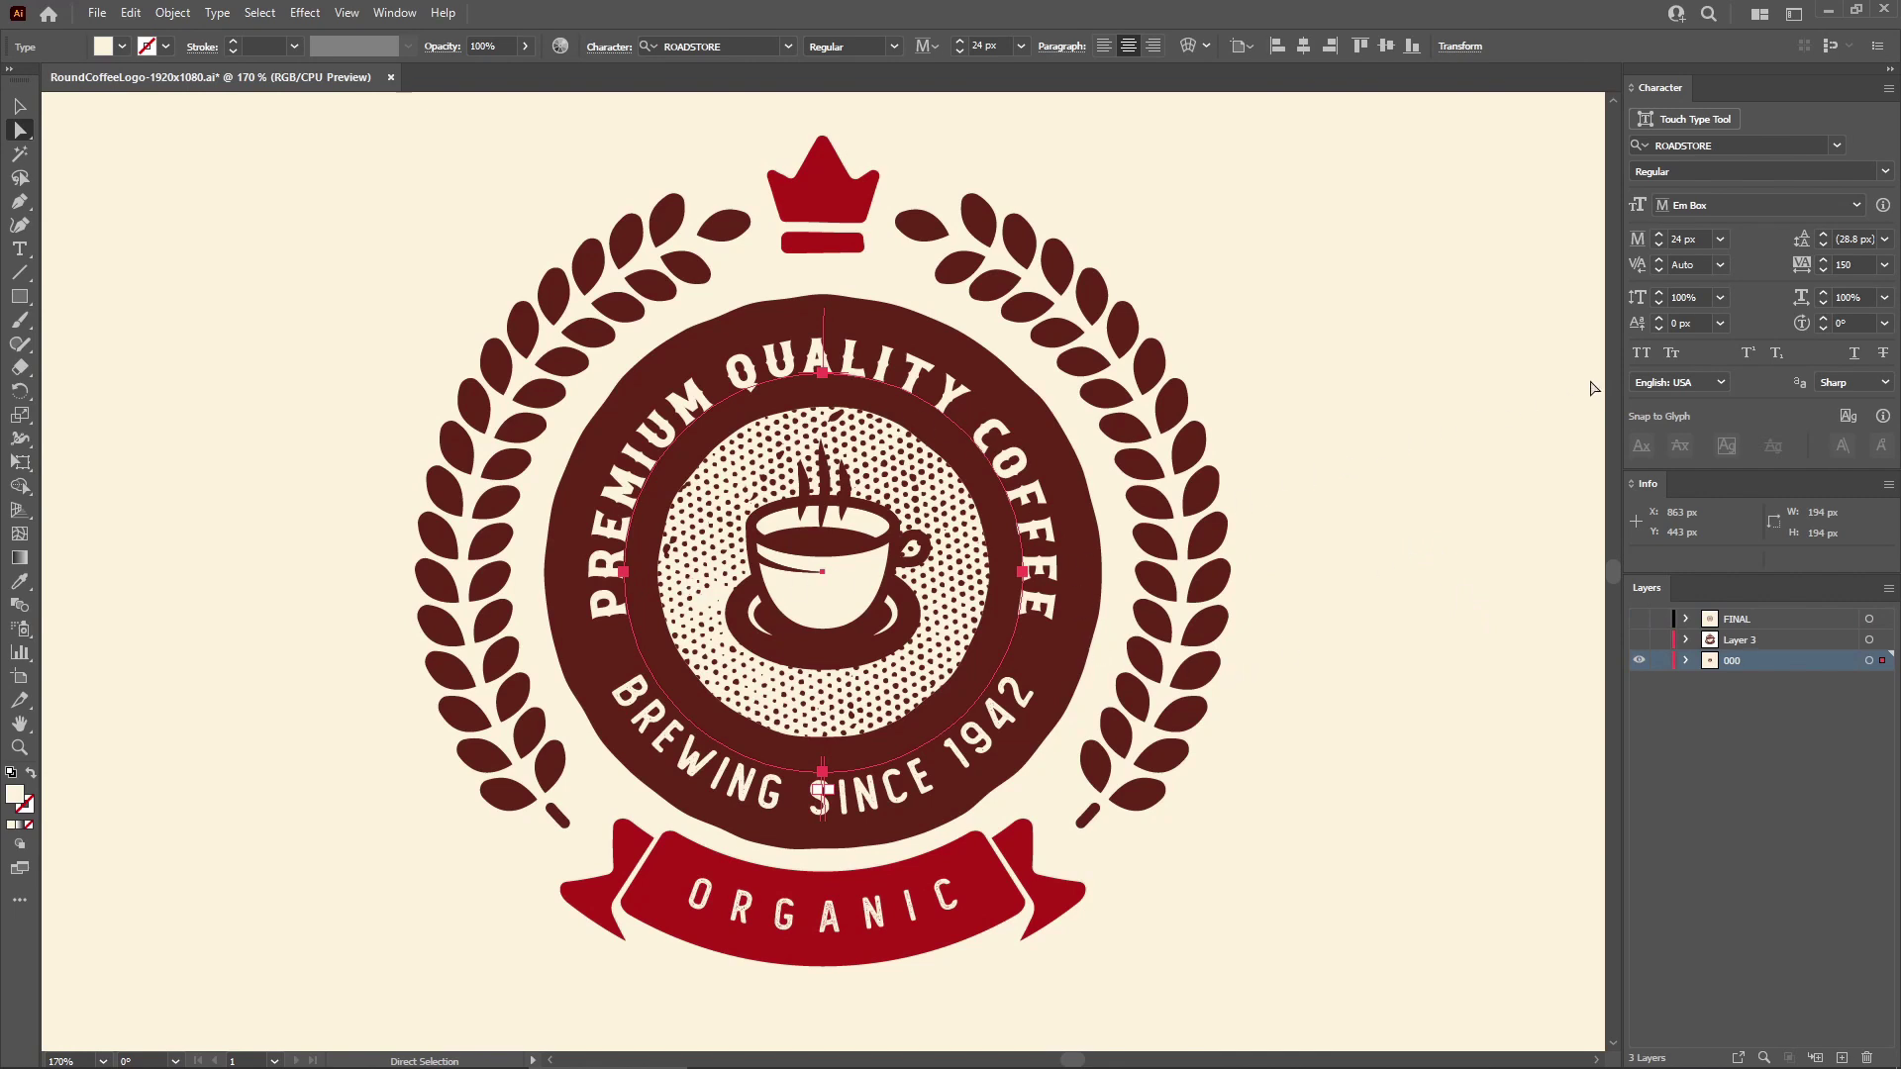
Open the Baseline Shift value list for the coffee logo text.
{"action": "left_click", "coordinate": [1720, 324]}
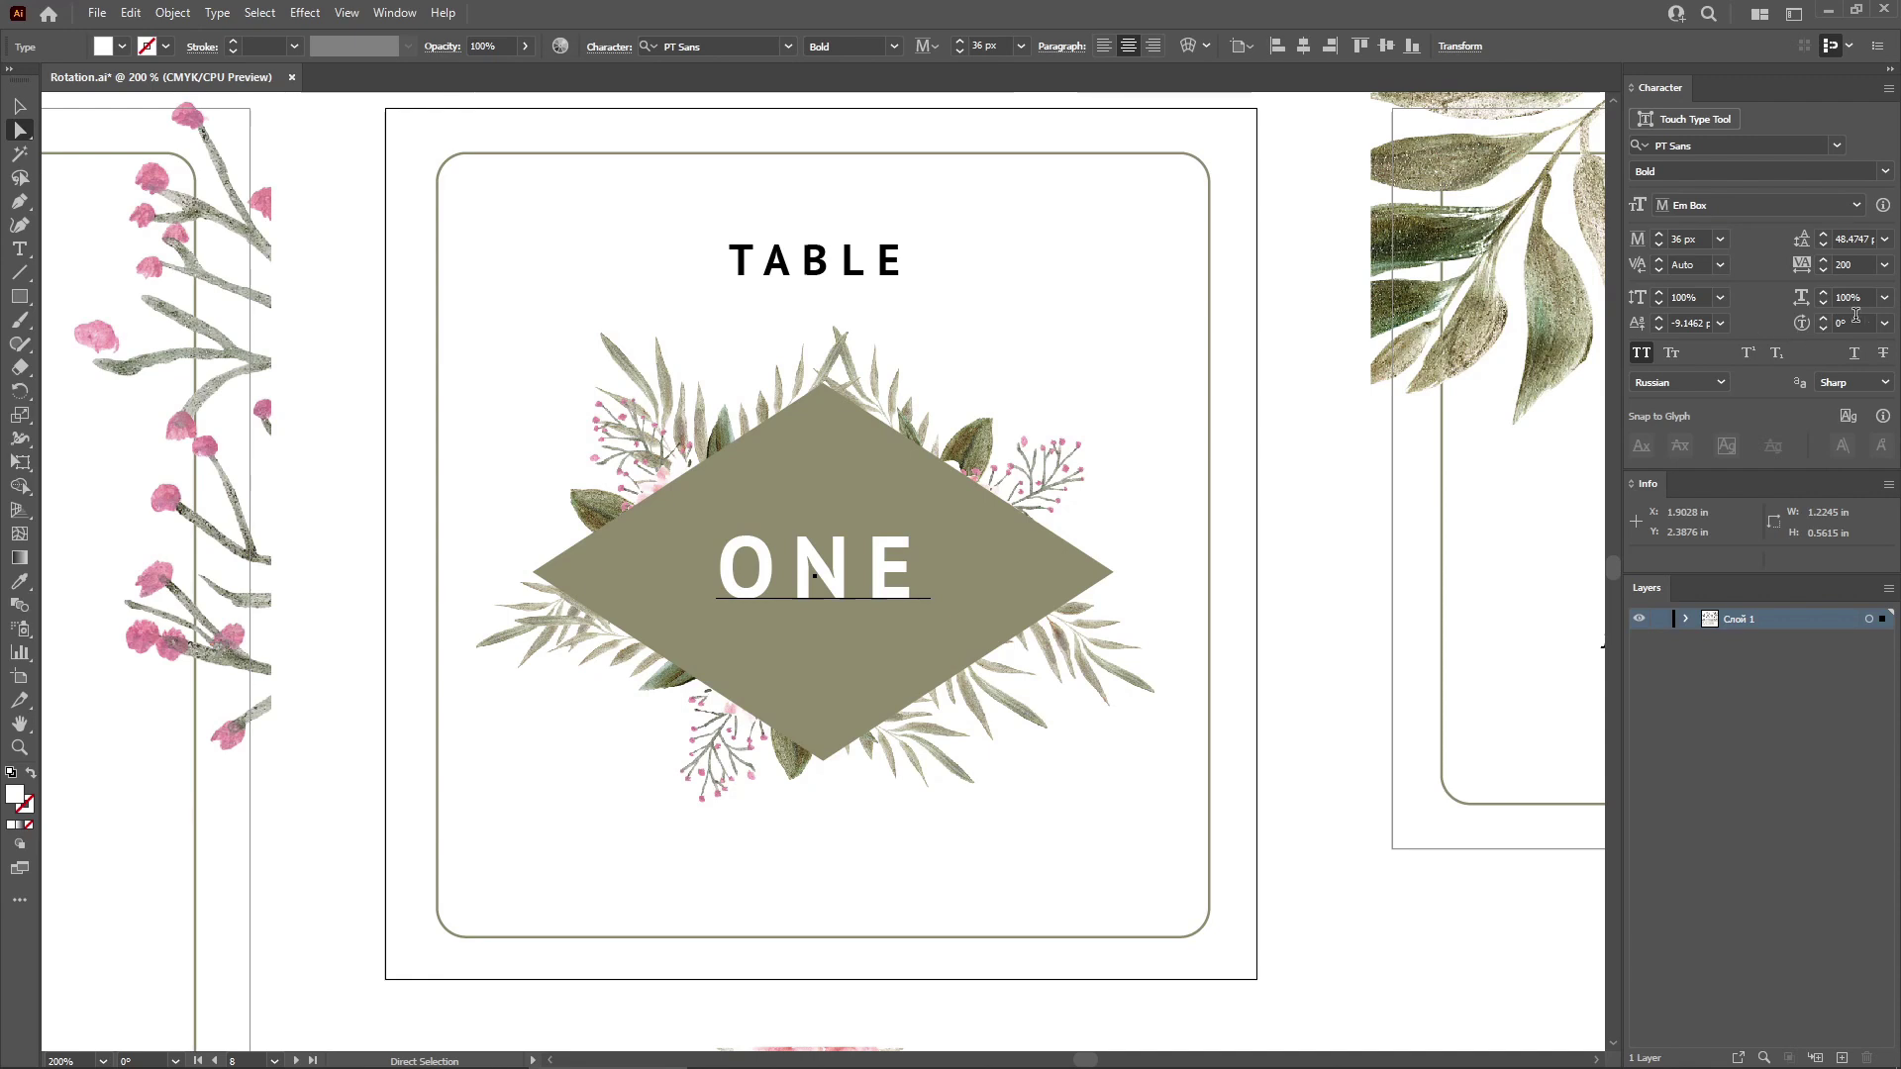
Try 30° character rotation on the whole word ONE, then undo it.
{"action": "left_click", "coordinate": [1884, 323]}
{"action": "left_click", "coordinate": [1855, 544]}
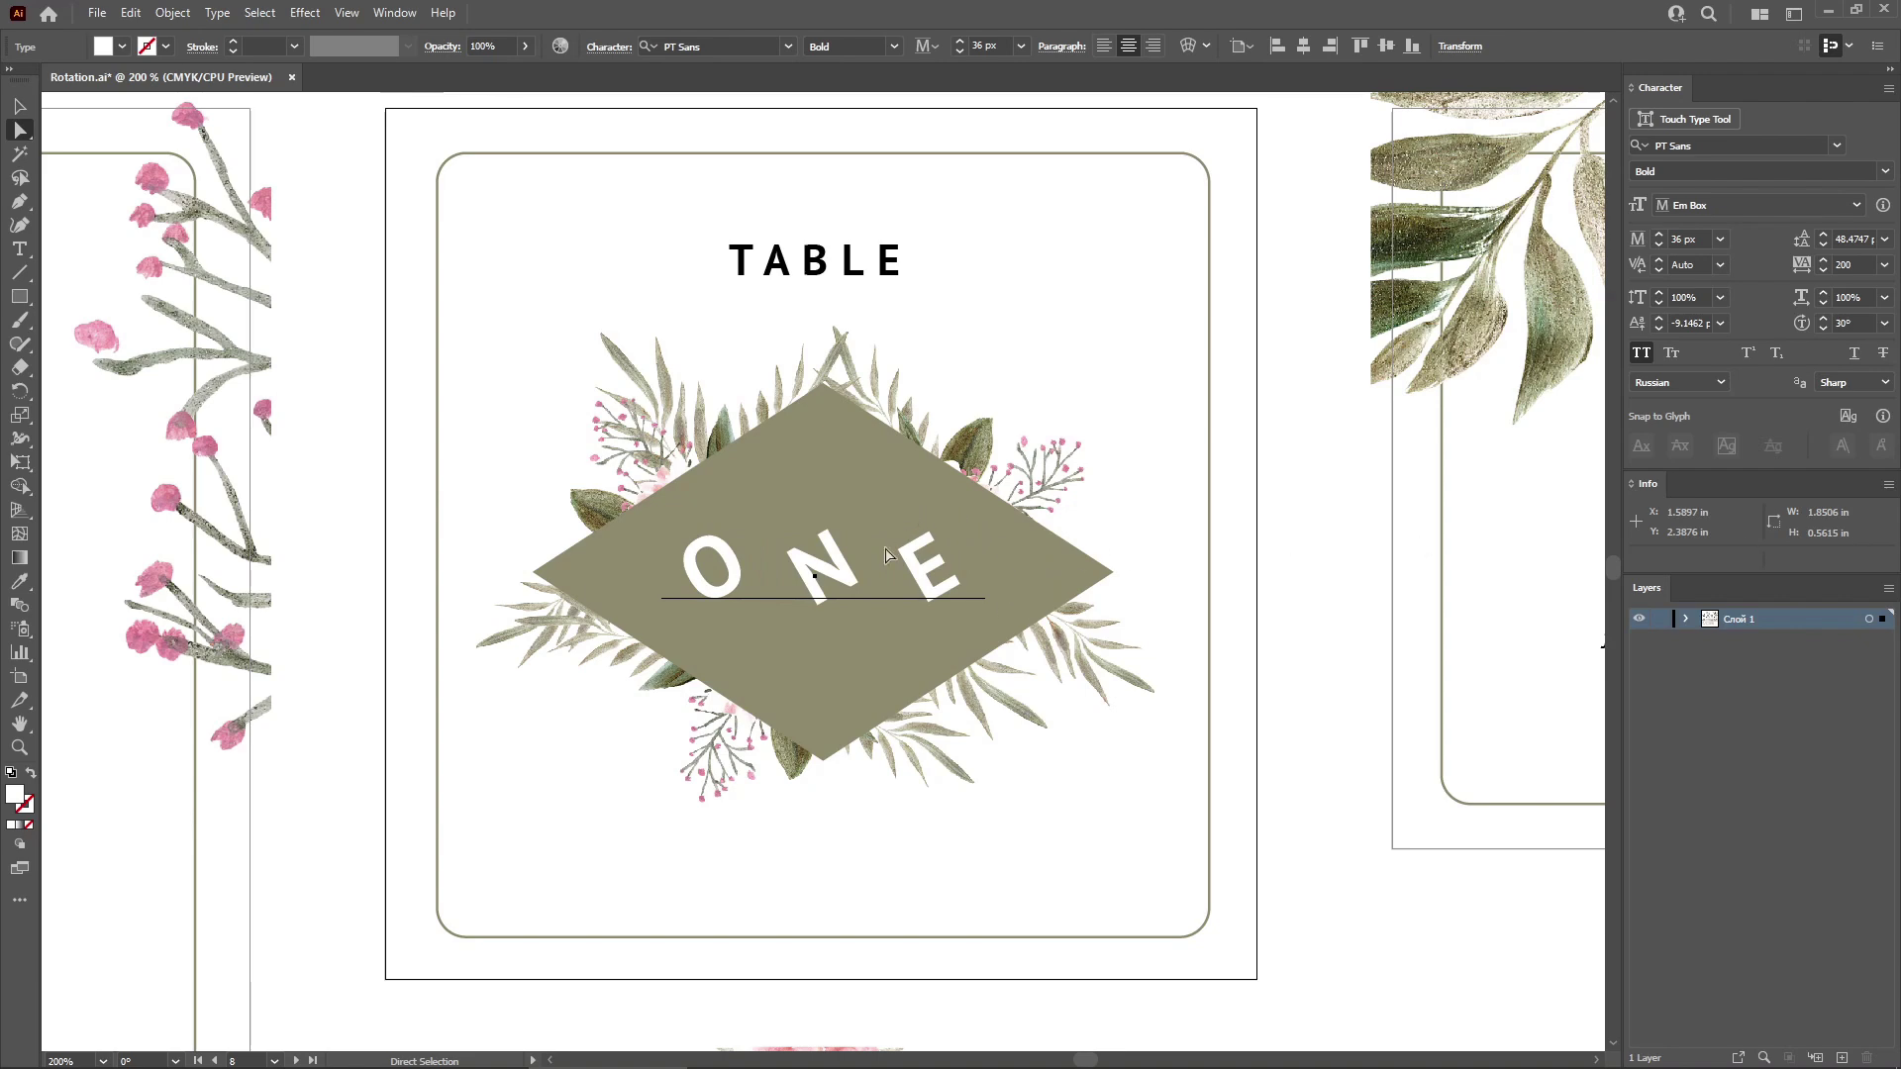
{"action": "key", "text": "ctrl+z"}
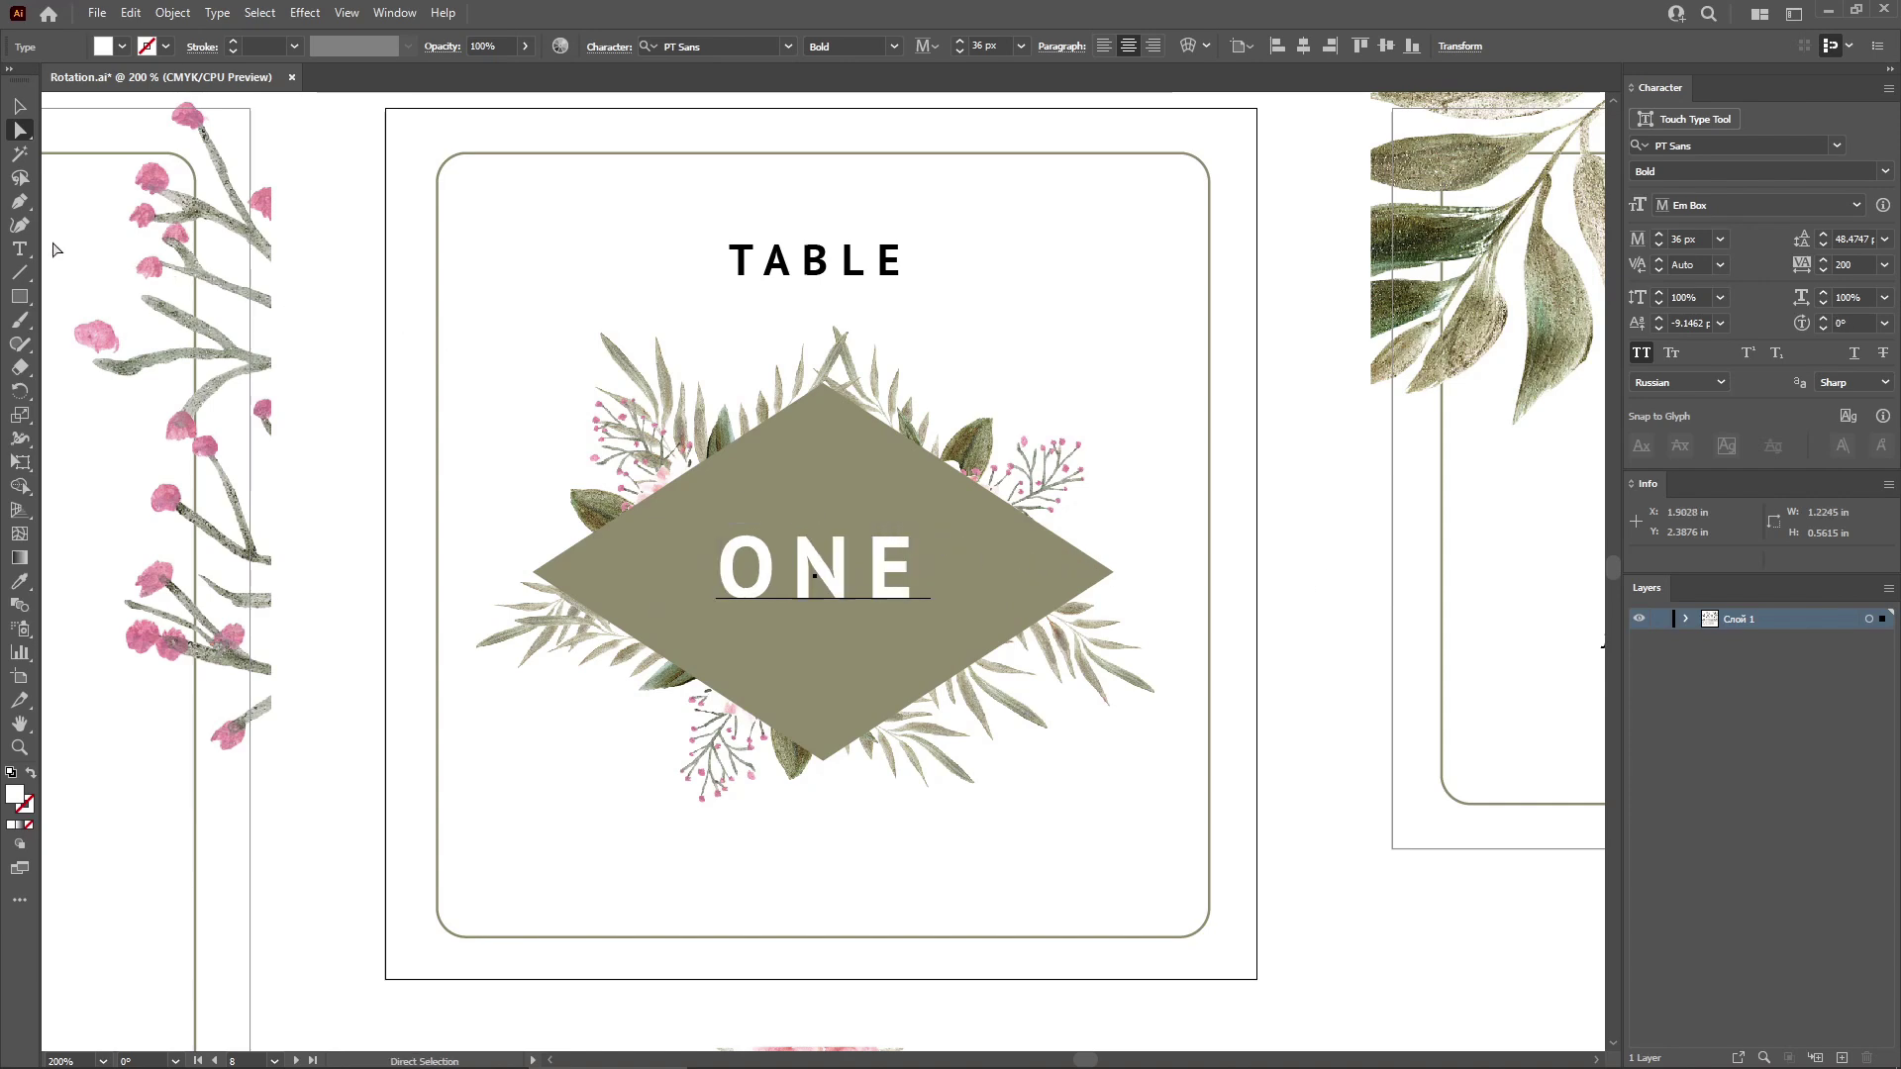
Select only the letter N in ONE and rotate it 30°.
{"action": "left_click", "coordinate": [33, 250]}
{"action": "left_click_drag", "start_coordinate": [792, 572], "coordinate": [858, 572]}
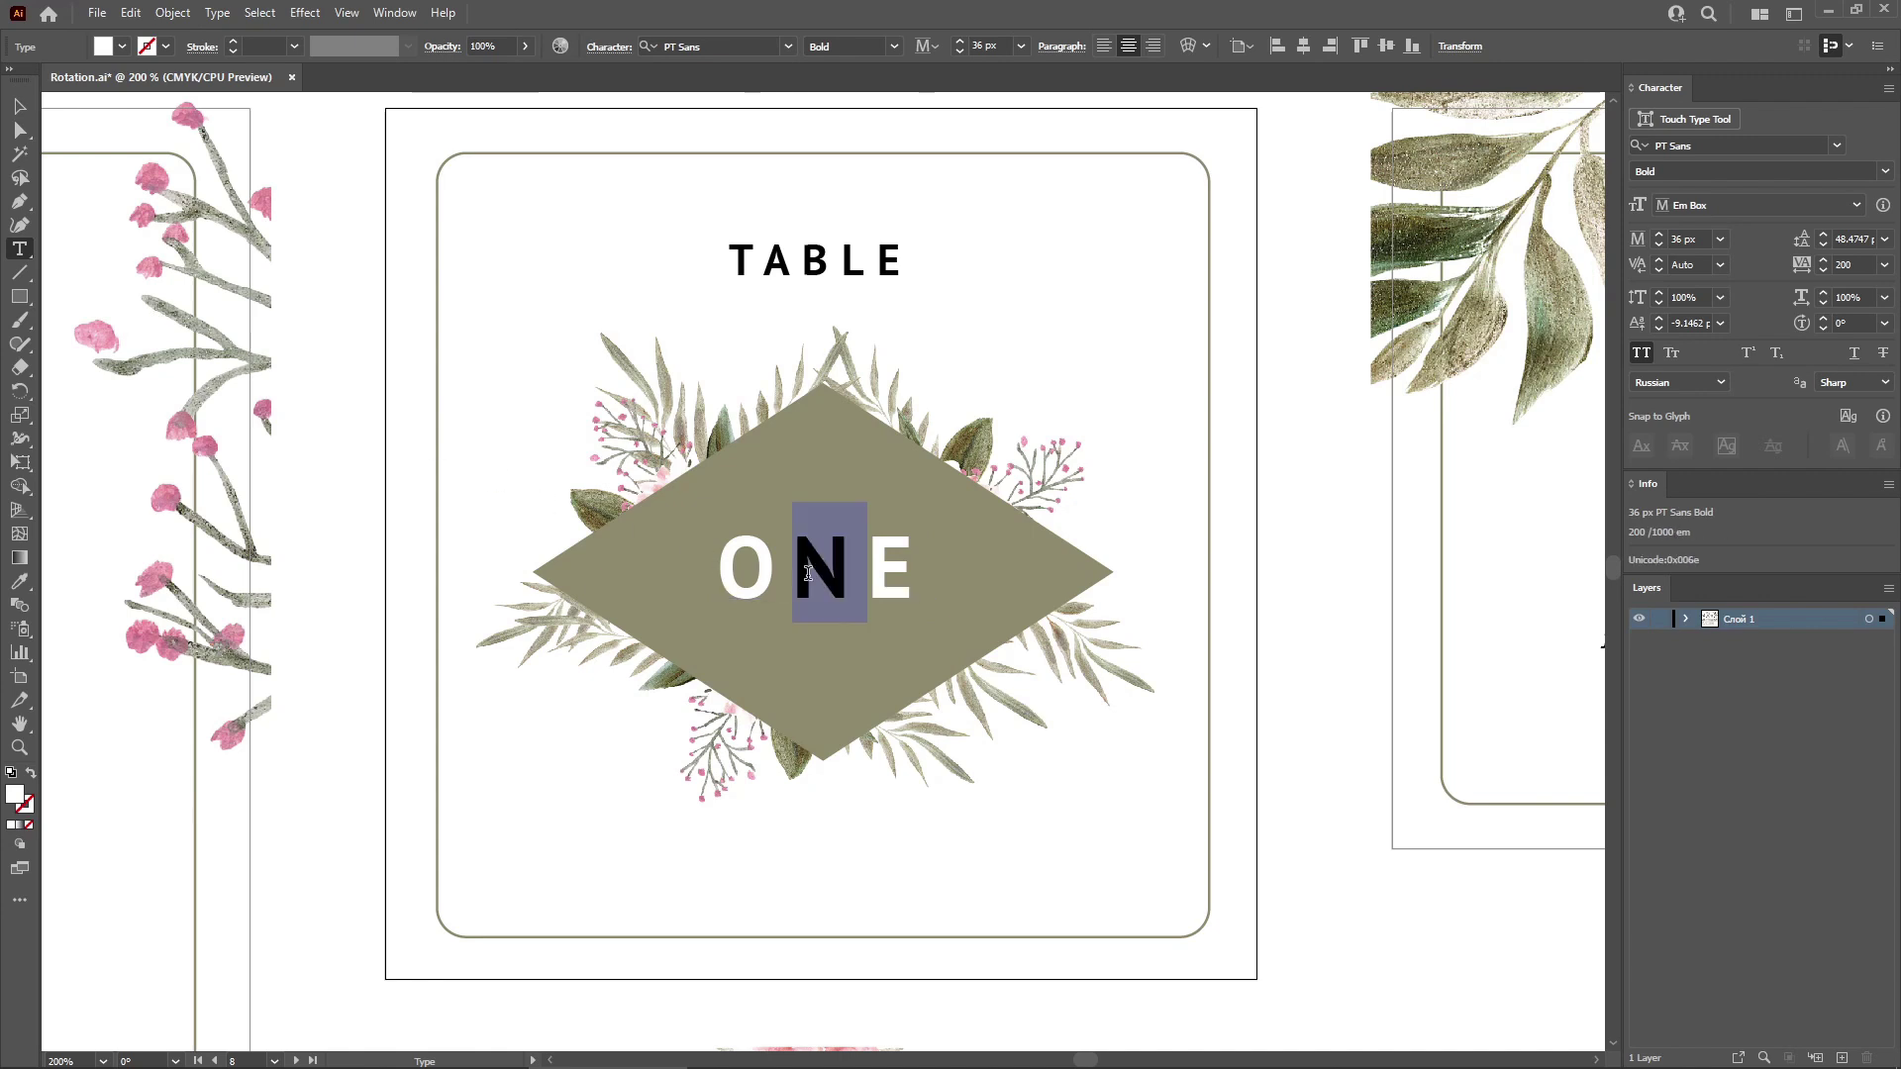
{"action": "left_click", "coordinate": [1886, 324]}
{"action": "left_click", "coordinate": [1866, 546]}
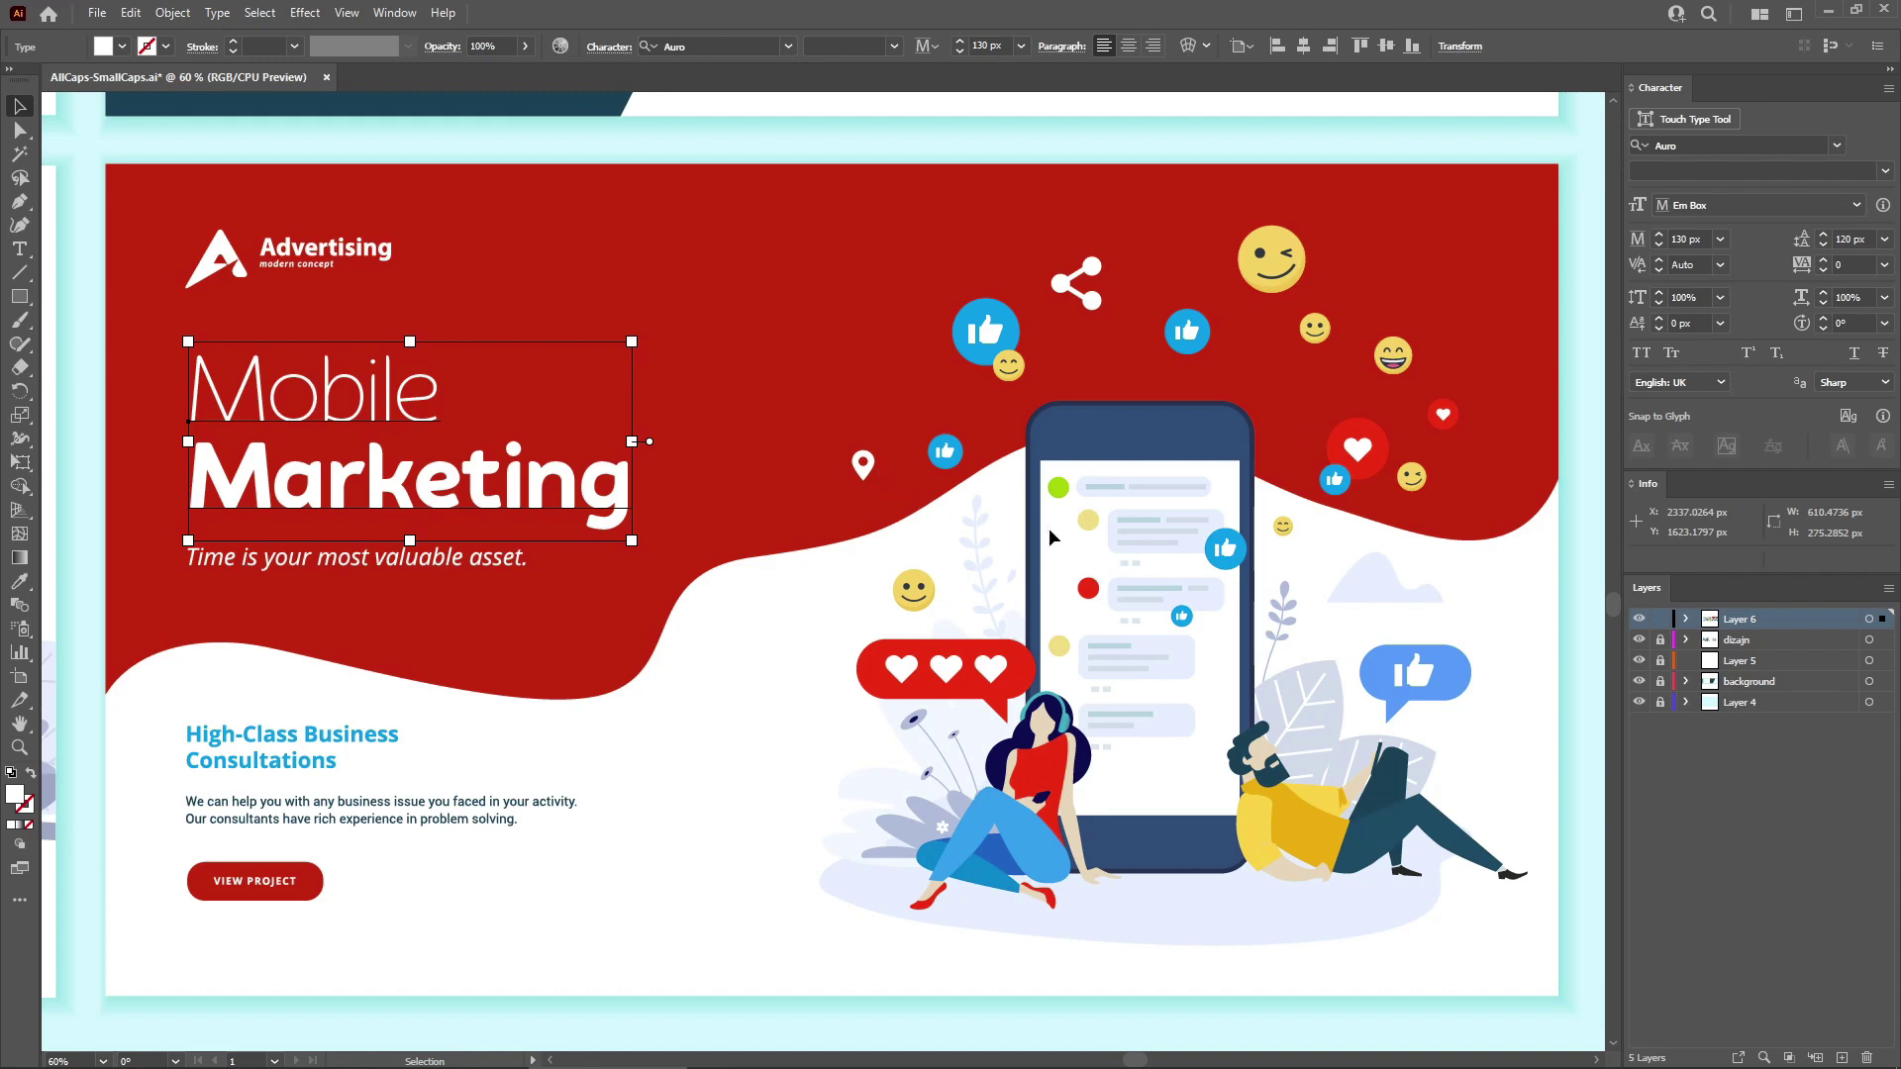
Toggle All Caps on and off, then set the Mobile Marketing headline in Small Caps.
{"action": "left_click", "coordinate": [1641, 355]}
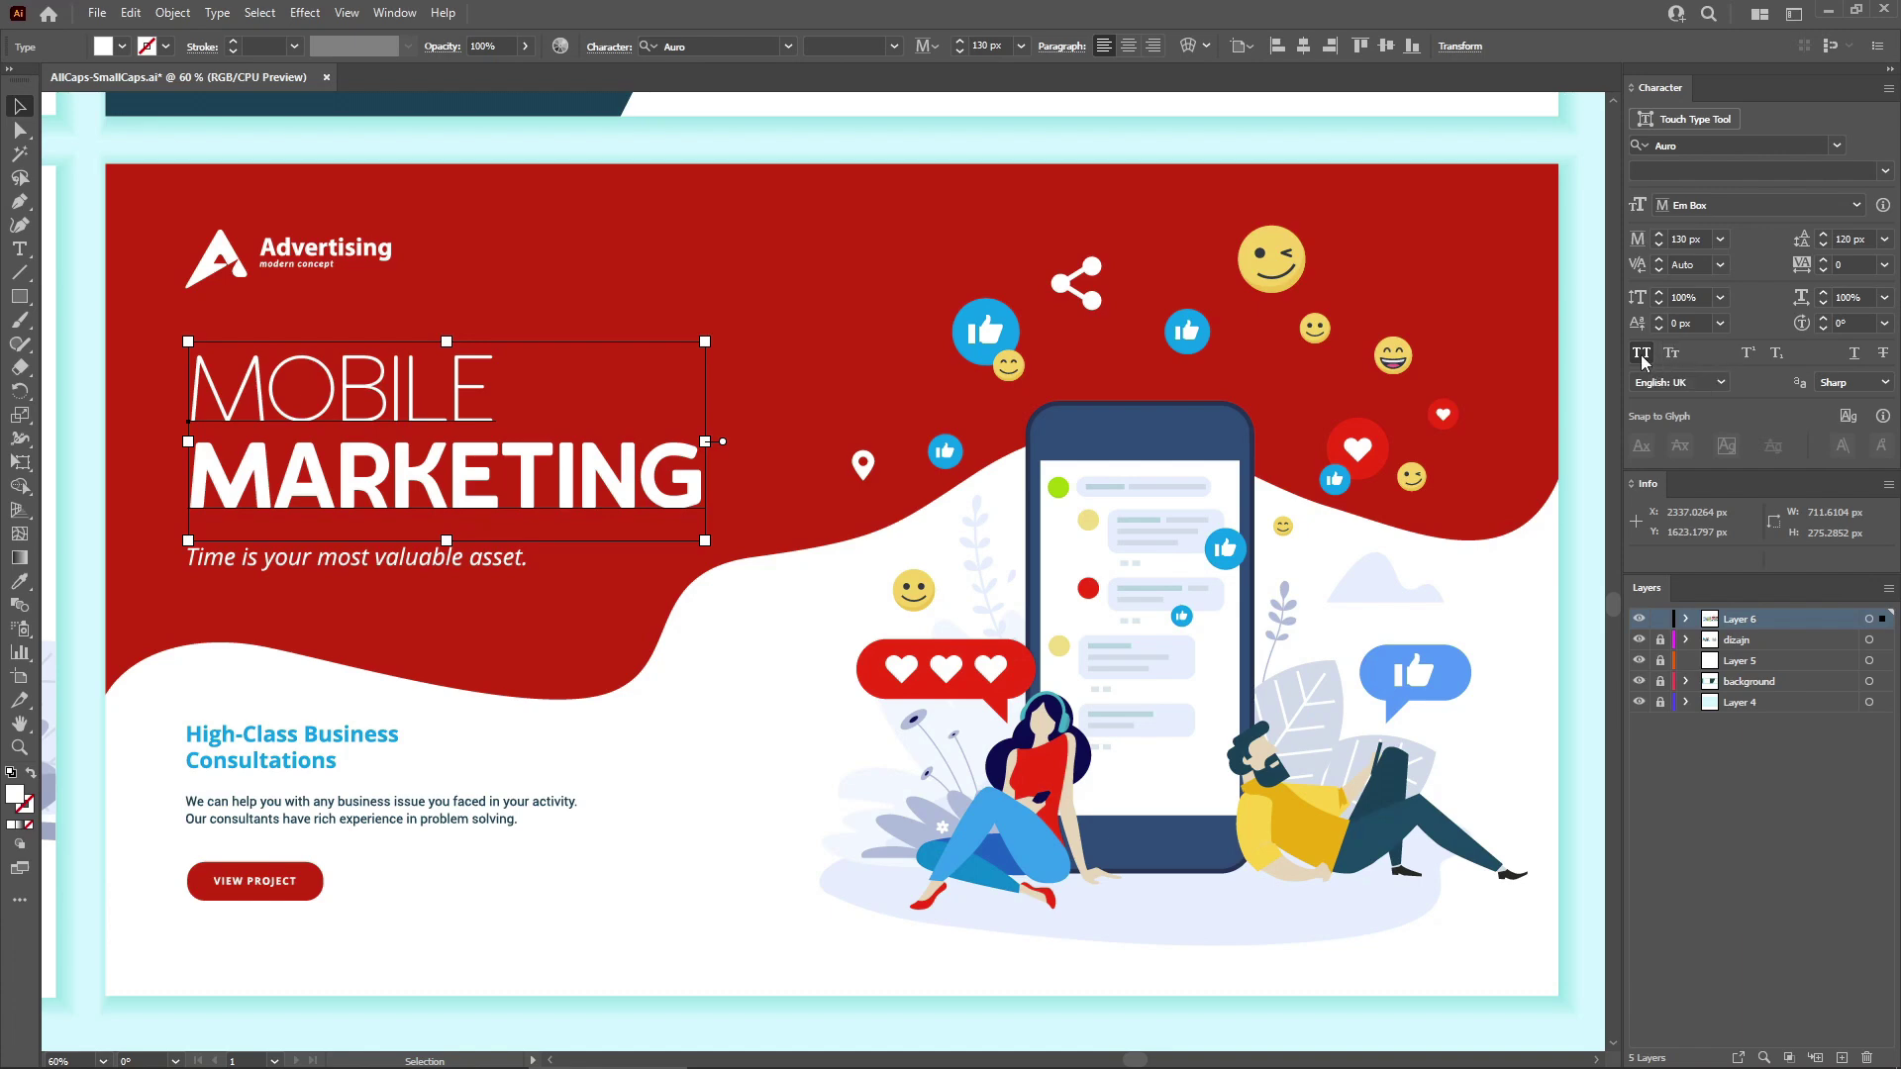
{"action": "left_click", "coordinate": [1641, 353]}
{"action": "left_click", "coordinate": [1669, 353]}
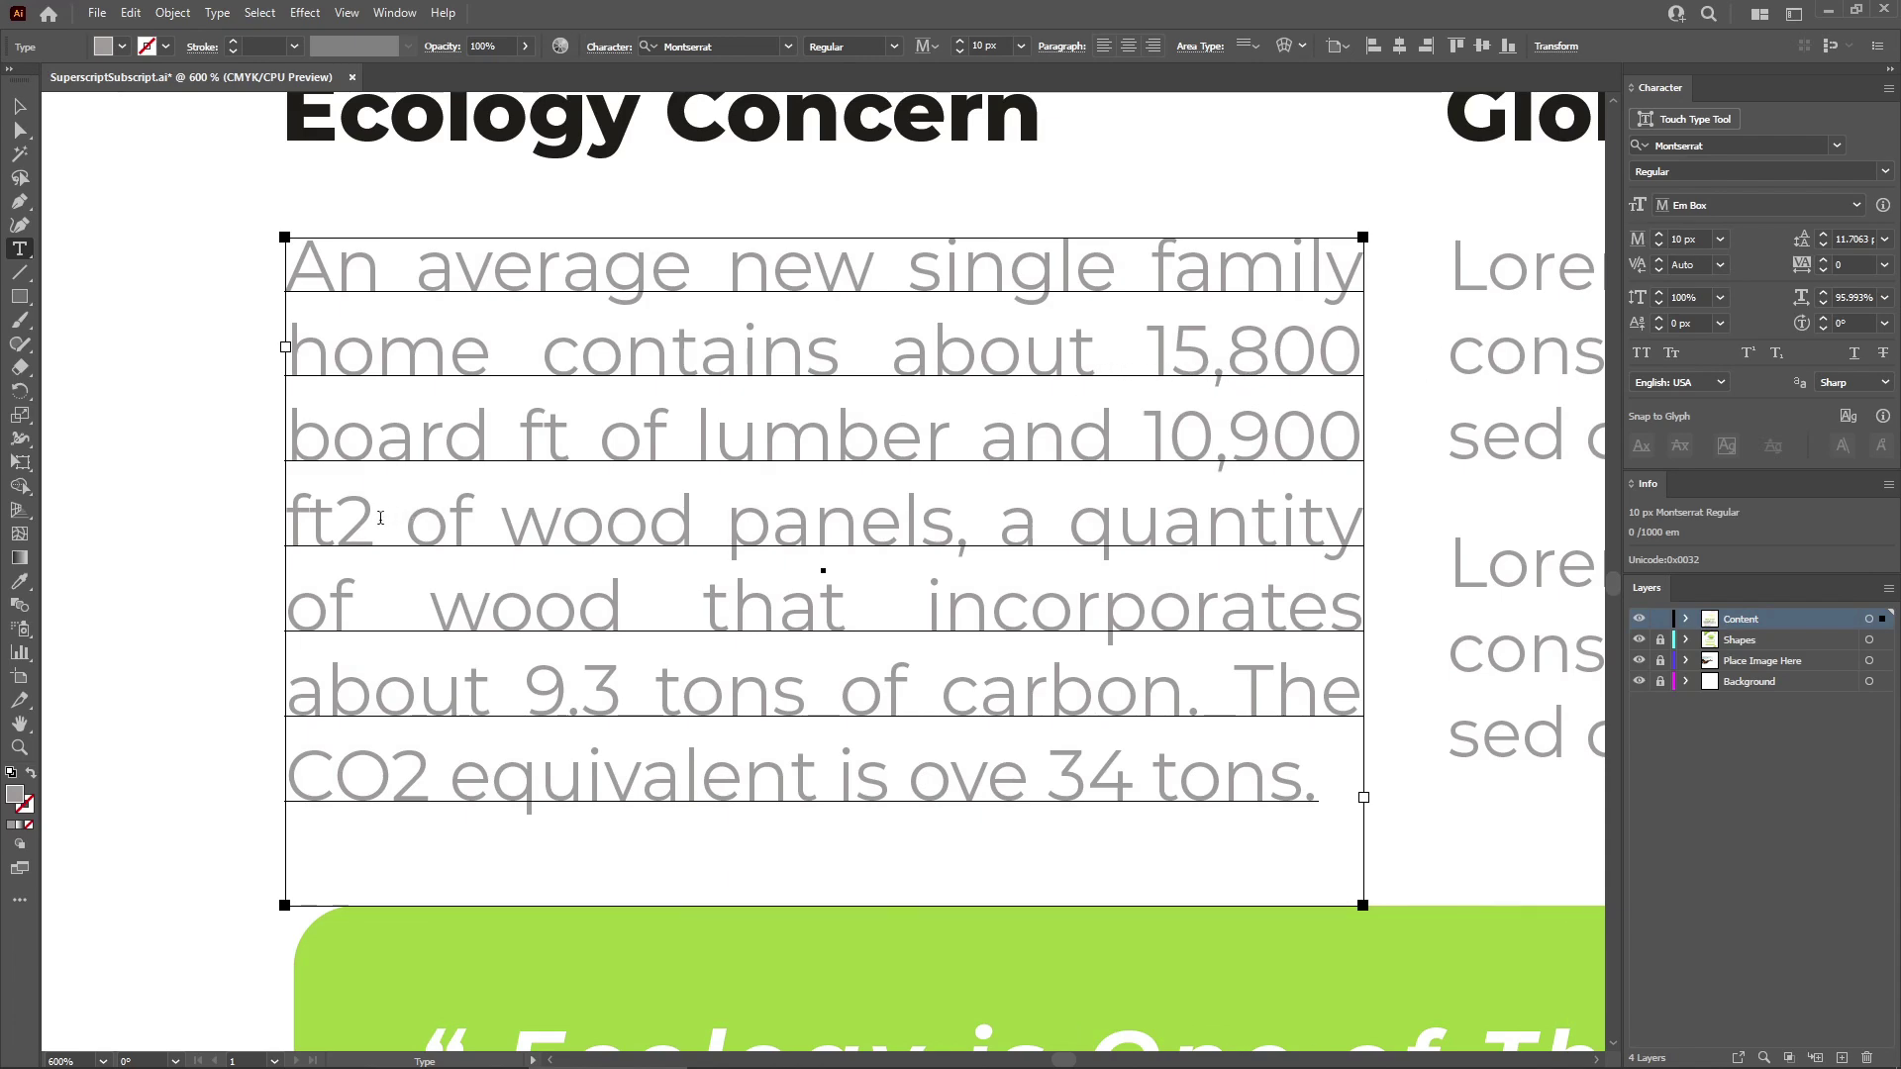
Make the 2 in ft2 superscript and the 2 in CO2 subscript, then finish editing the paragraph.
{"action": "left_click_drag", "start_coordinate": [377, 519], "coordinate": [346, 520]}
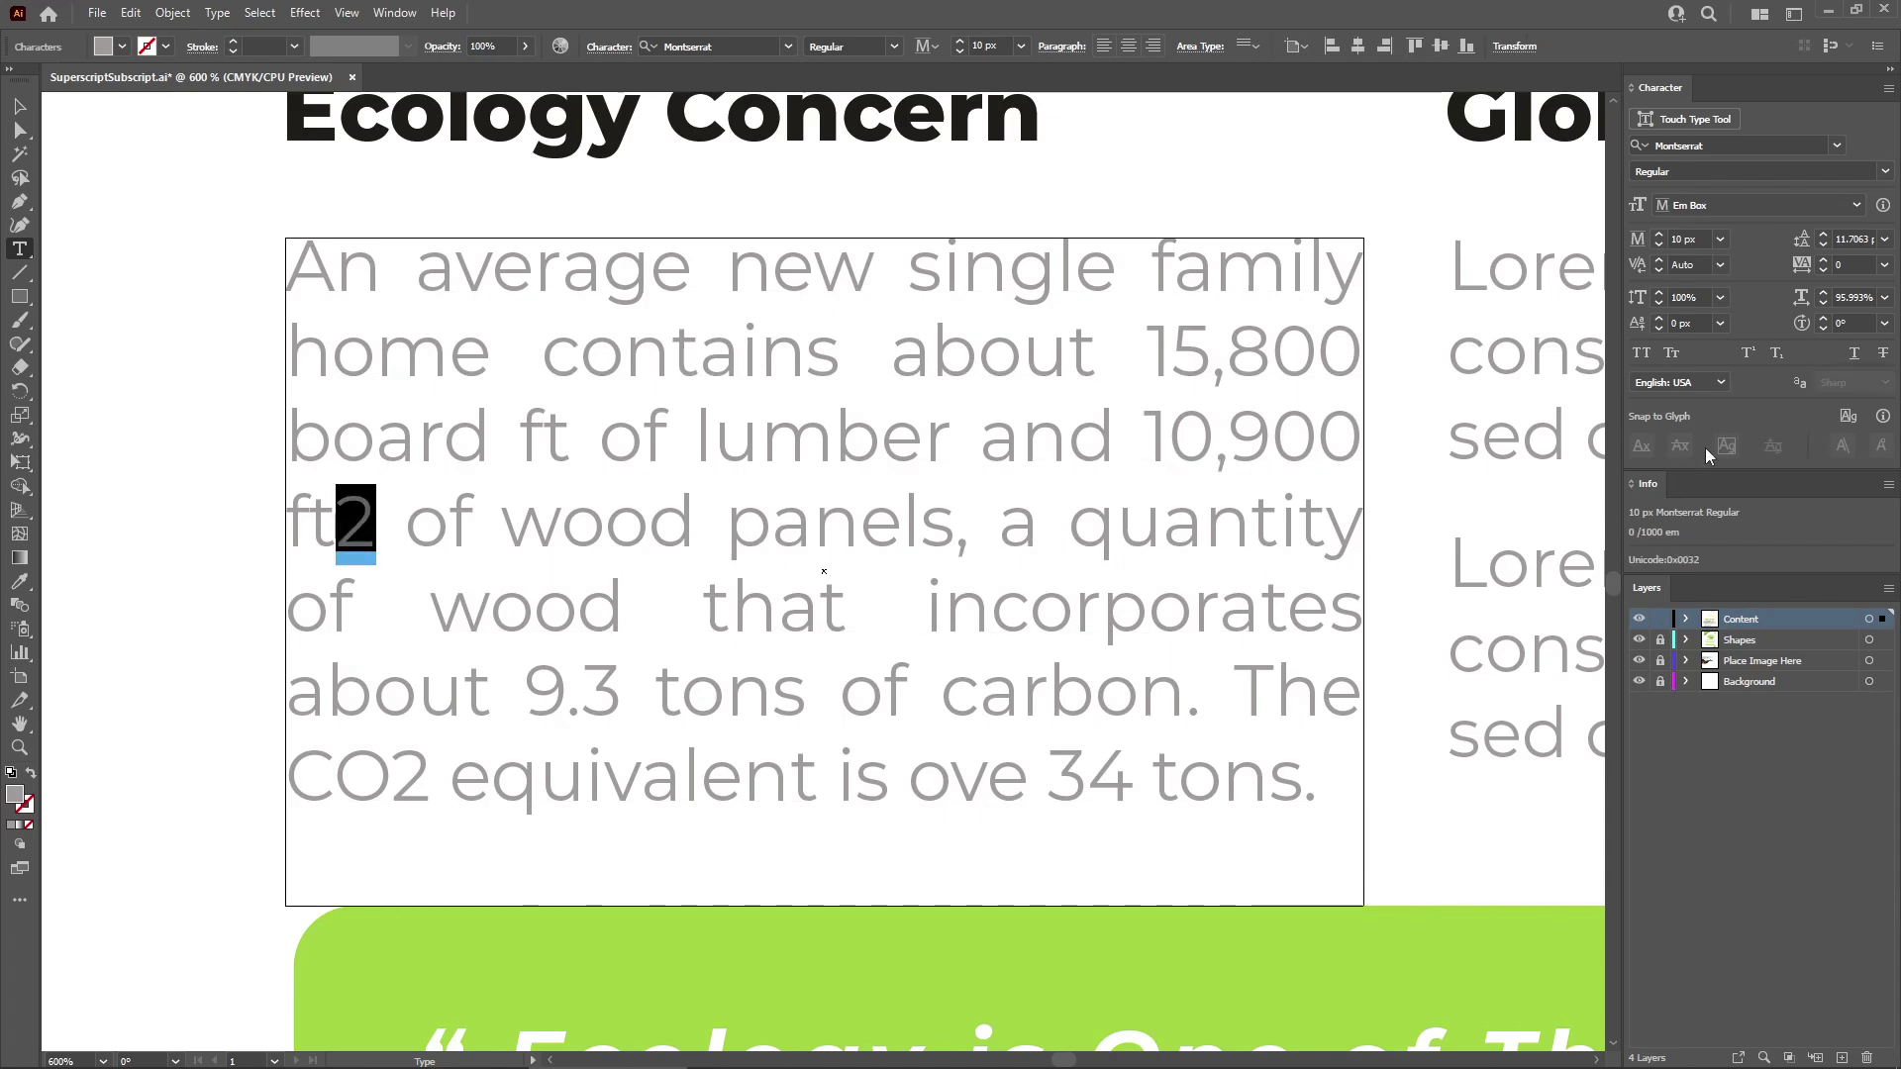
{"action": "left_click", "coordinate": [1748, 355]}
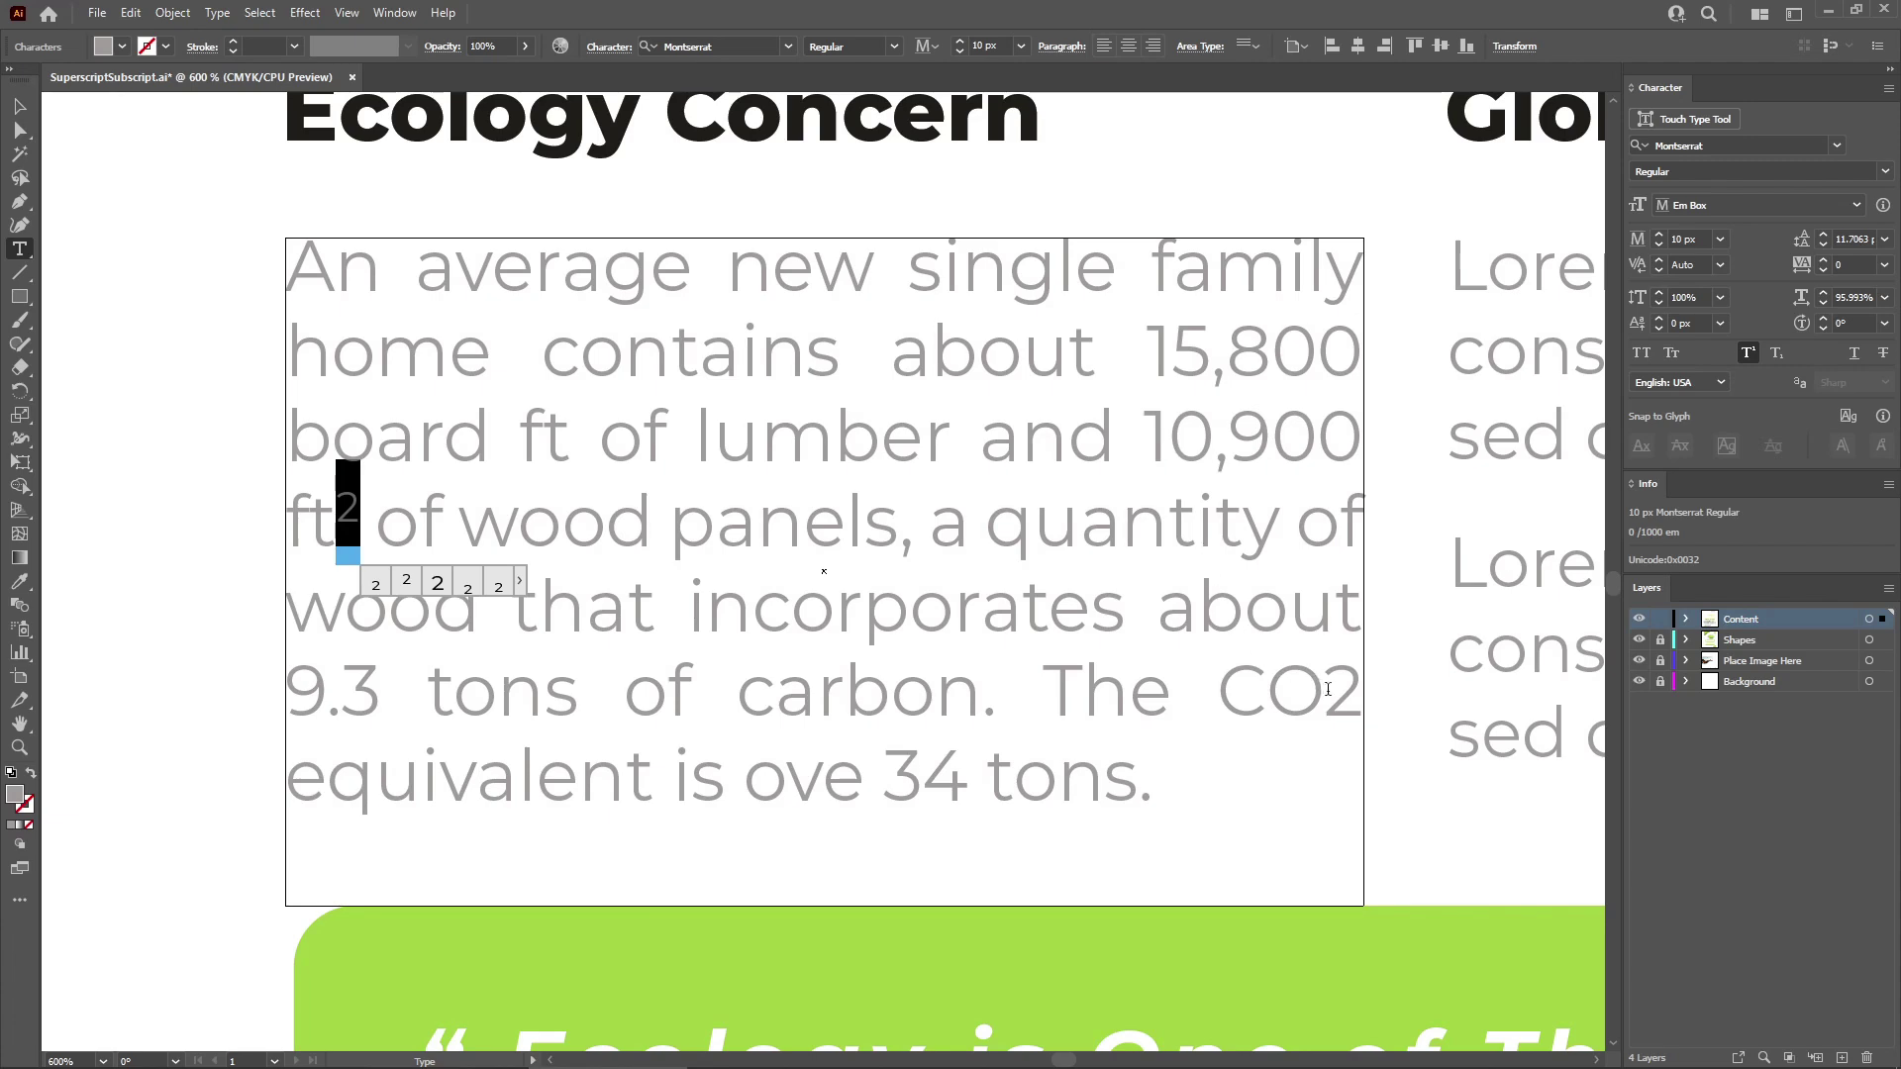
{"action": "left_click_drag", "start_coordinate": [1327, 683], "coordinate": [1353, 683]}
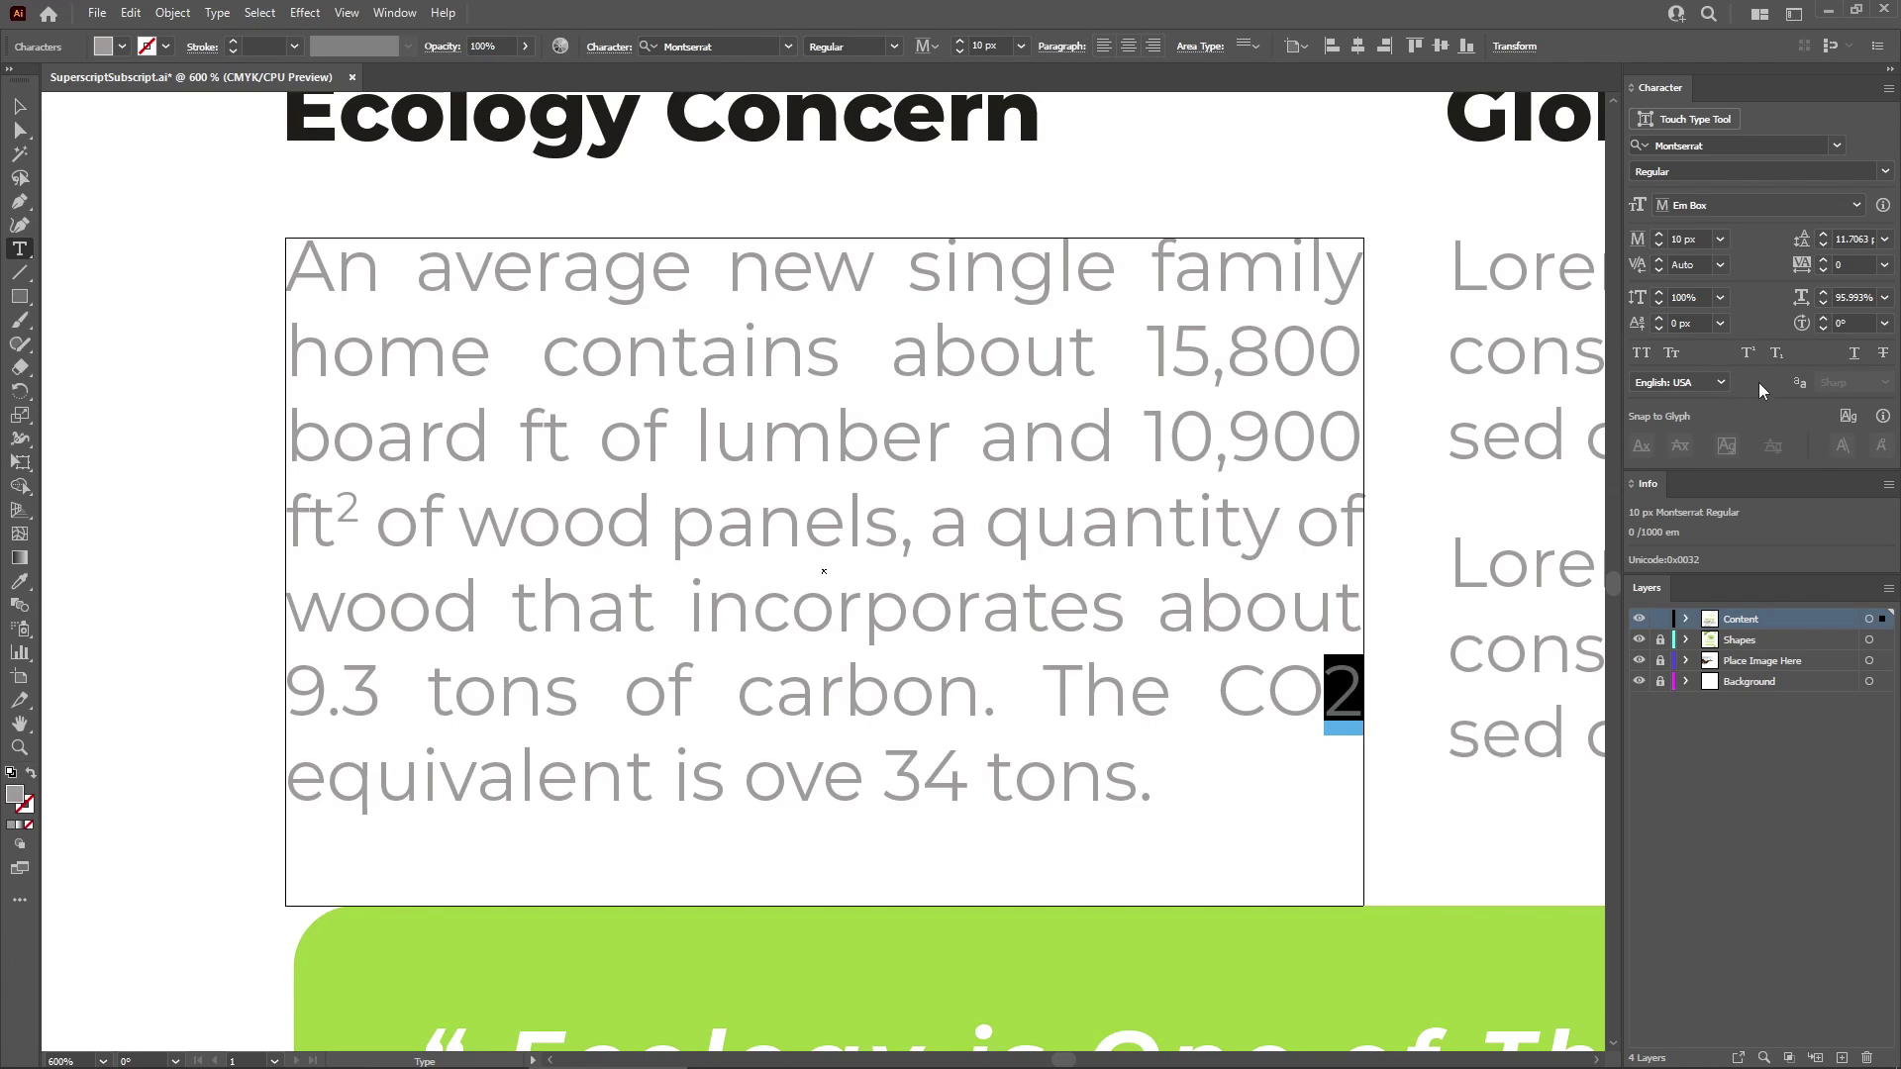
{"action": "left_click", "coordinate": [1777, 353]}
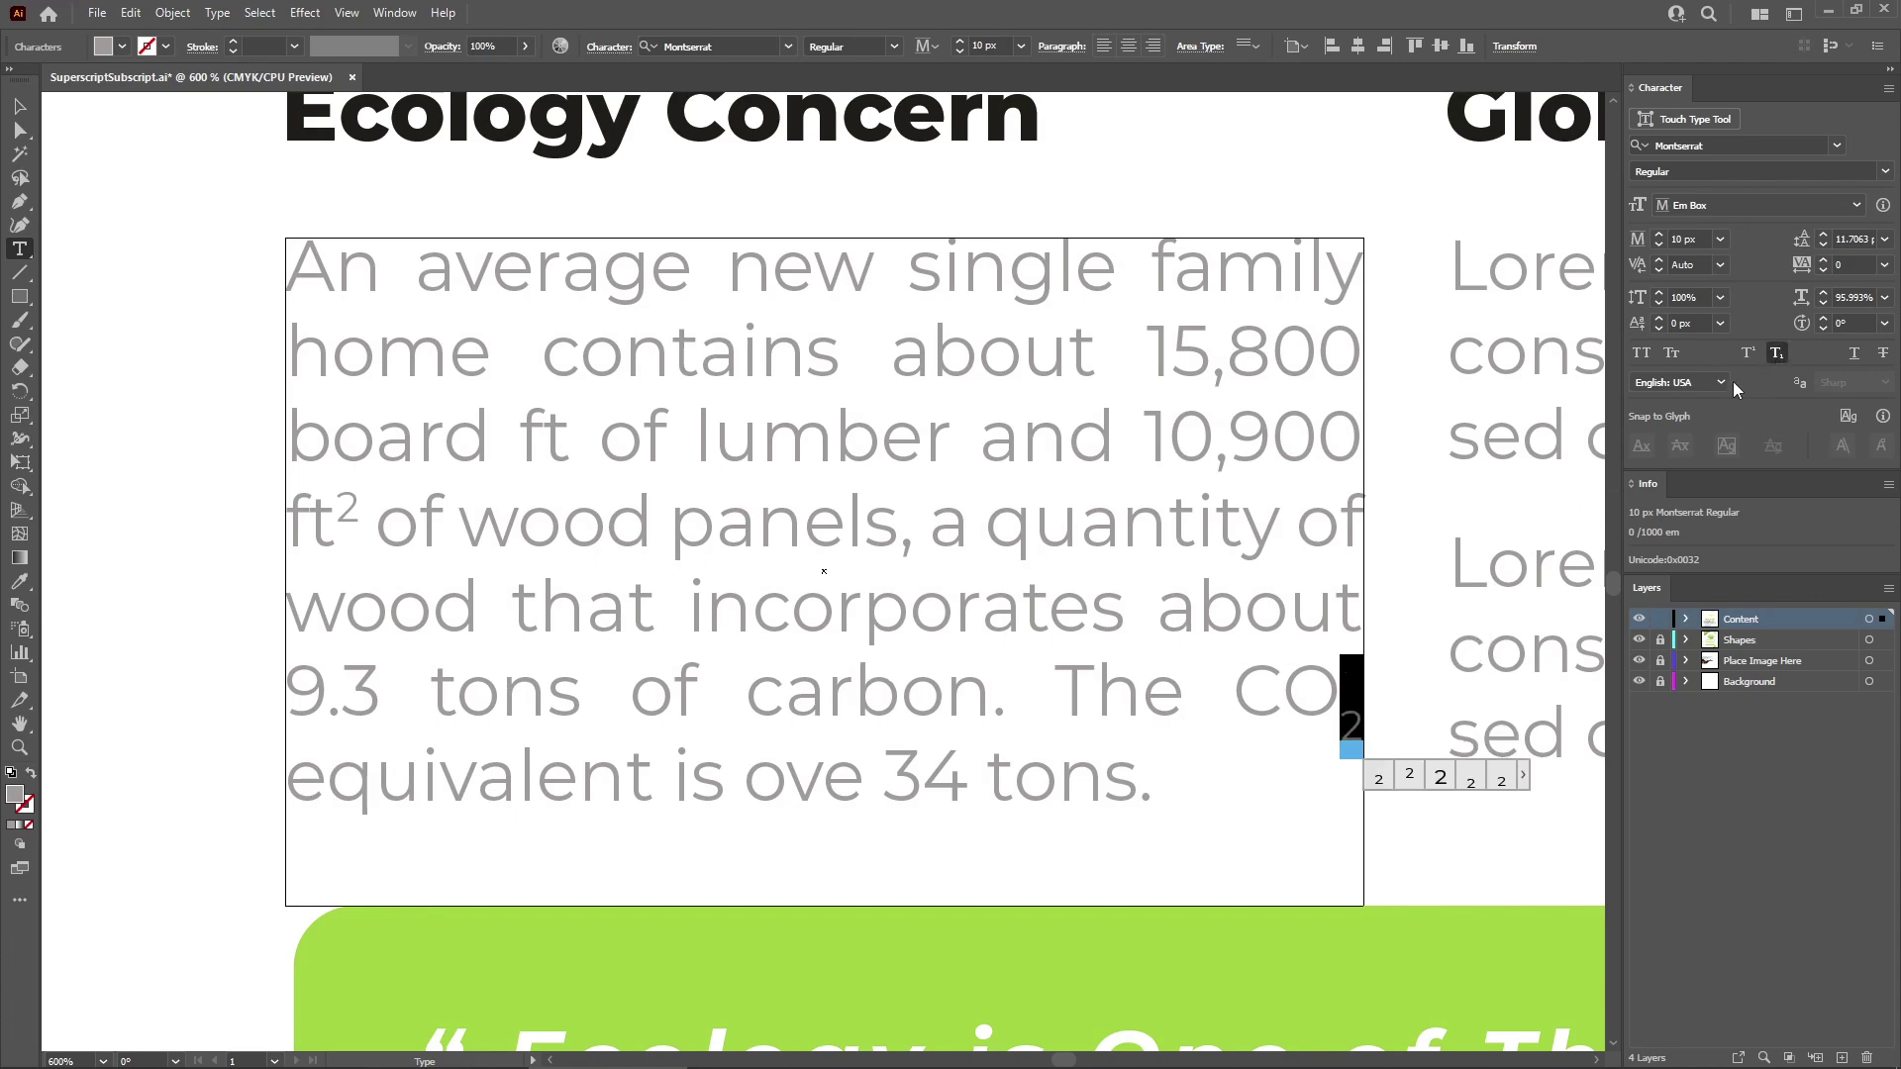
{"action": "left_click", "coordinate": [1400, 480], "text": "ctrl"}
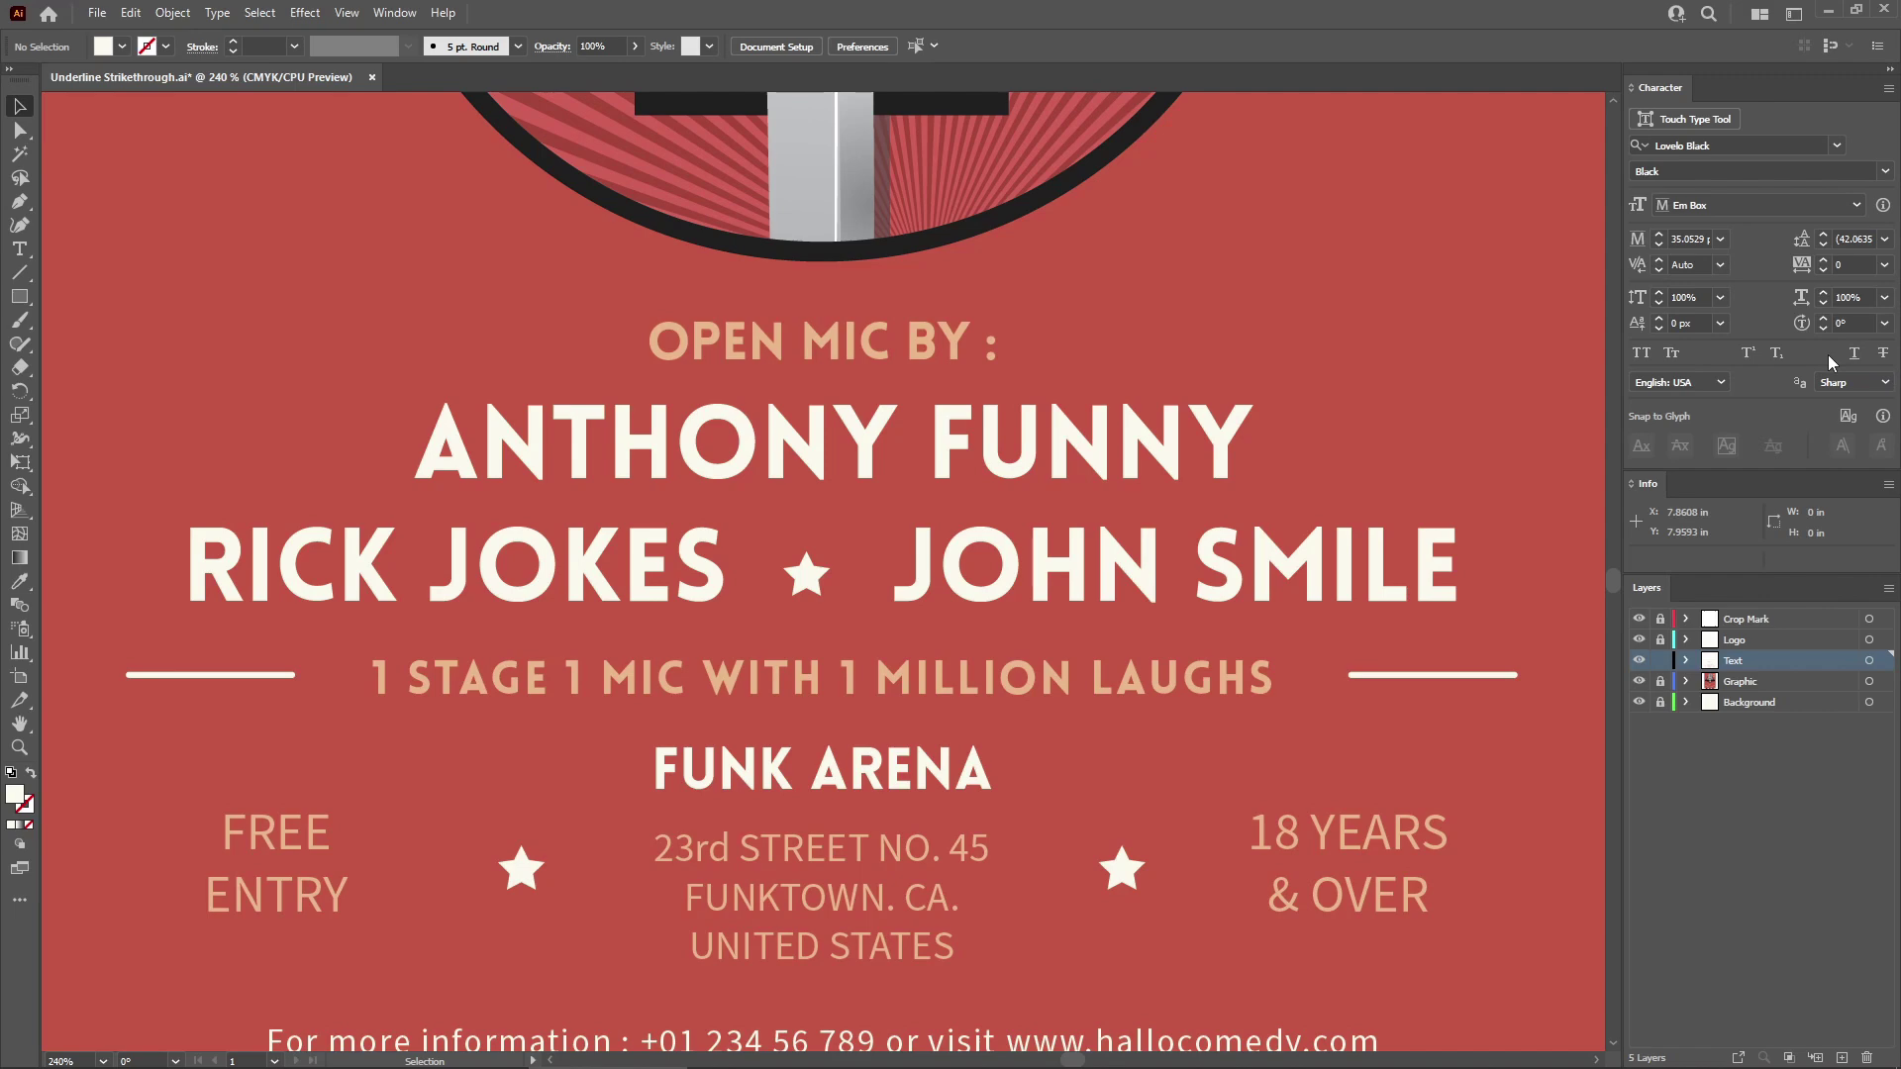
Underline RICK JOKES and strike through JOHN SMILE, deselecting each afterwards.
{"action": "left_click", "coordinate": [683, 574]}
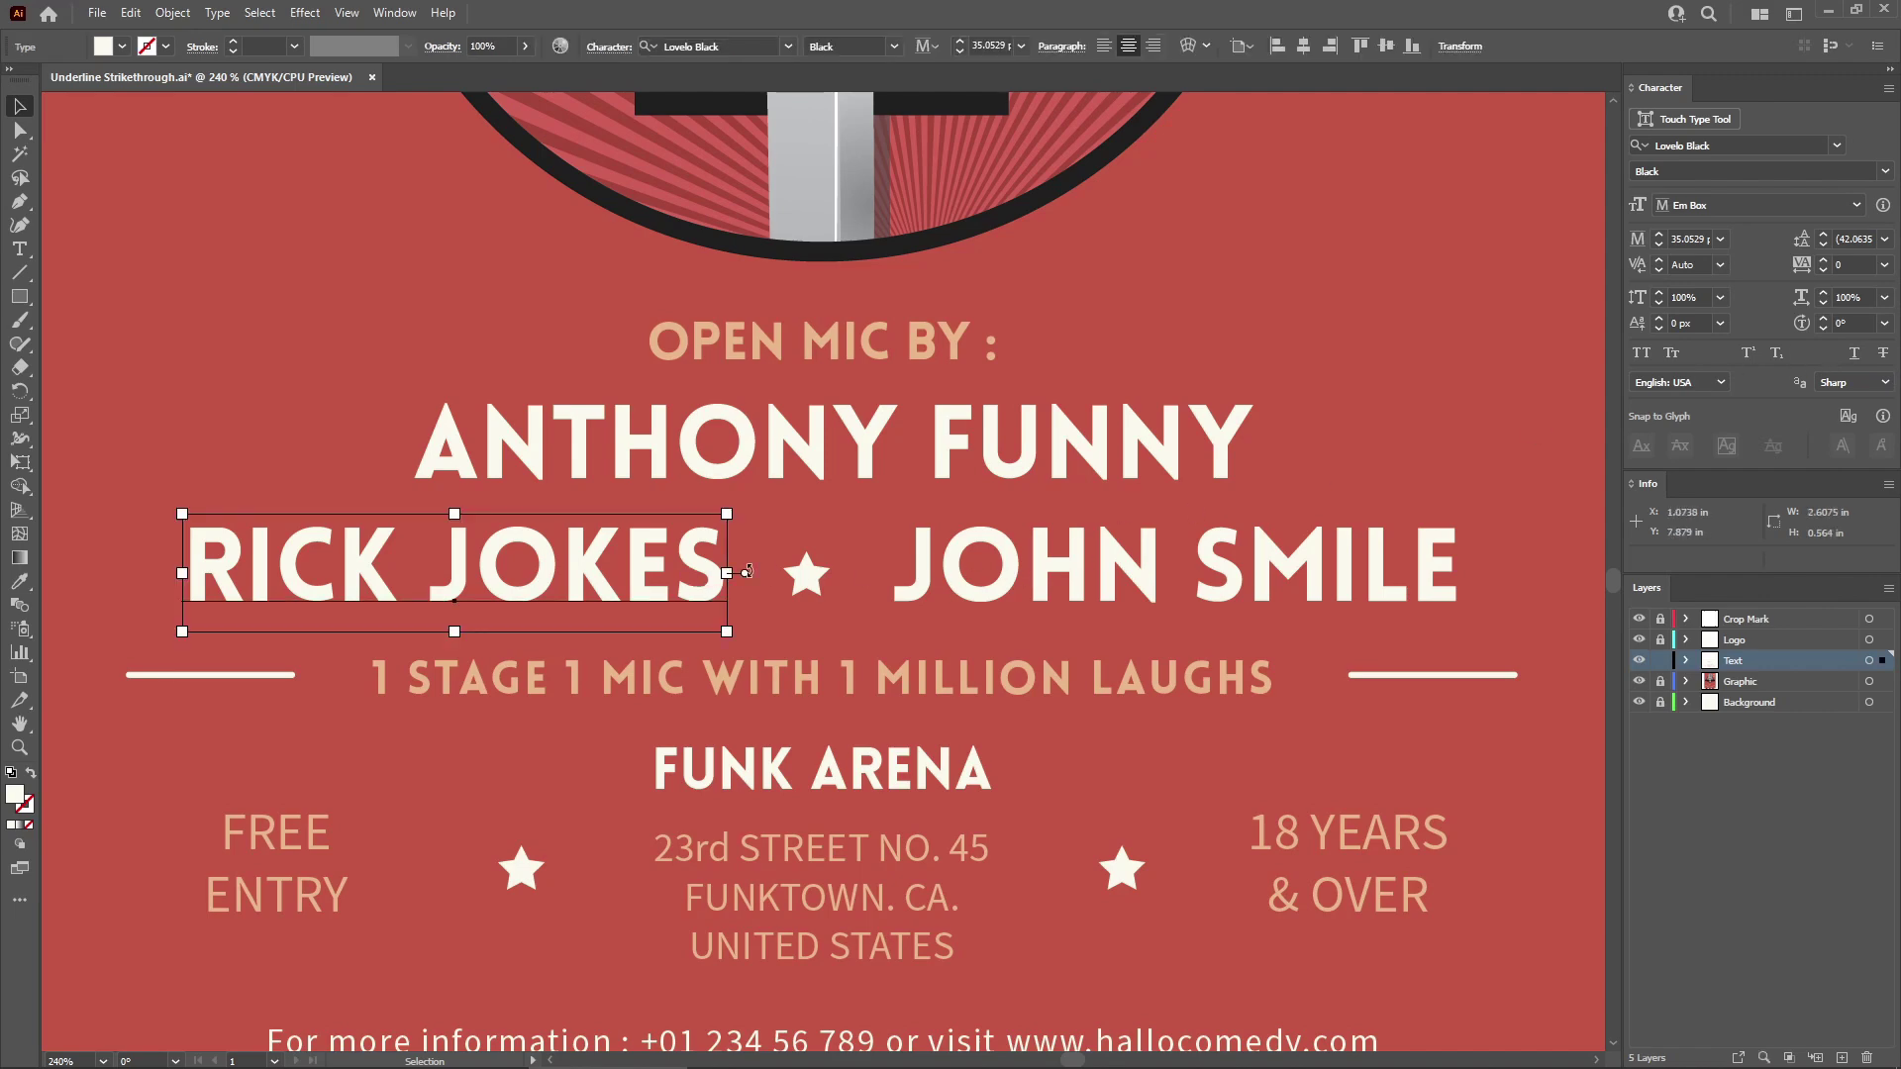
{"action": "left_click", "coordinate": [1854, 353]}
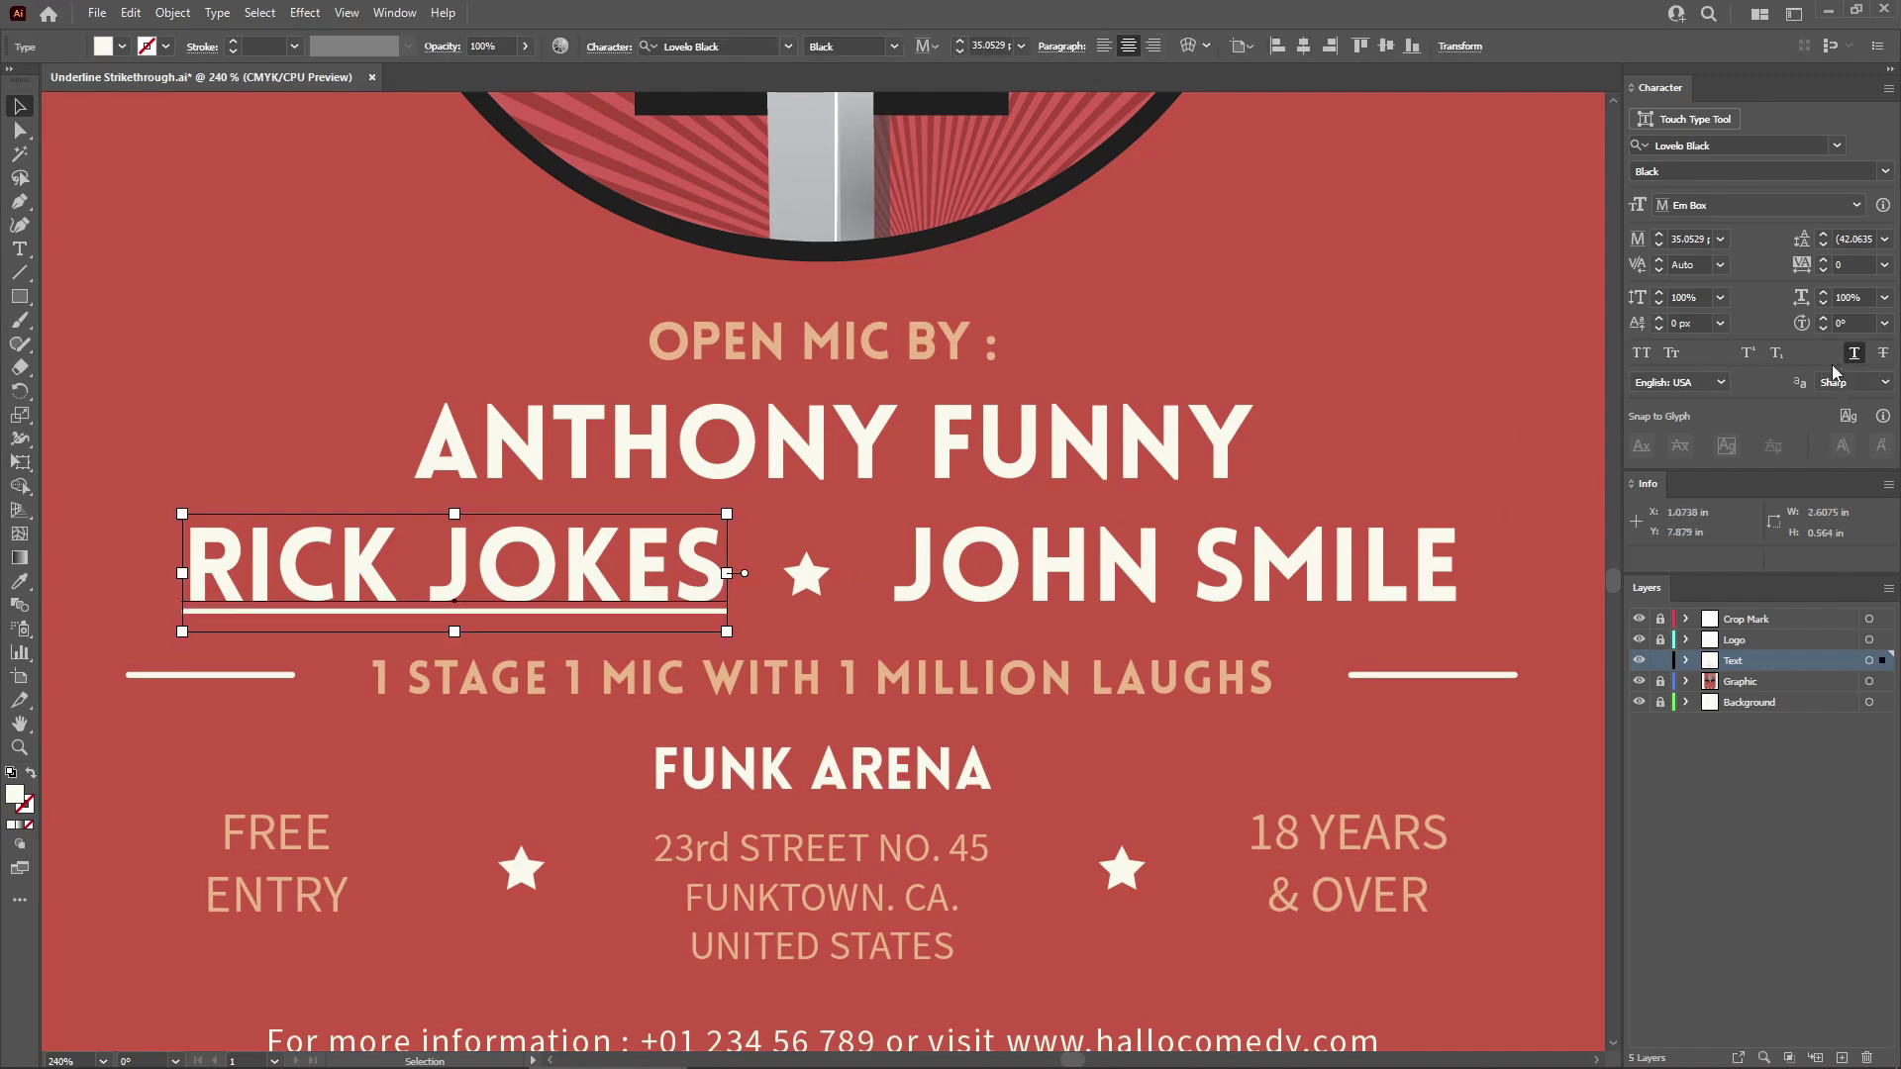
{"action": "left_click", "coordinate": [1532, 562]}
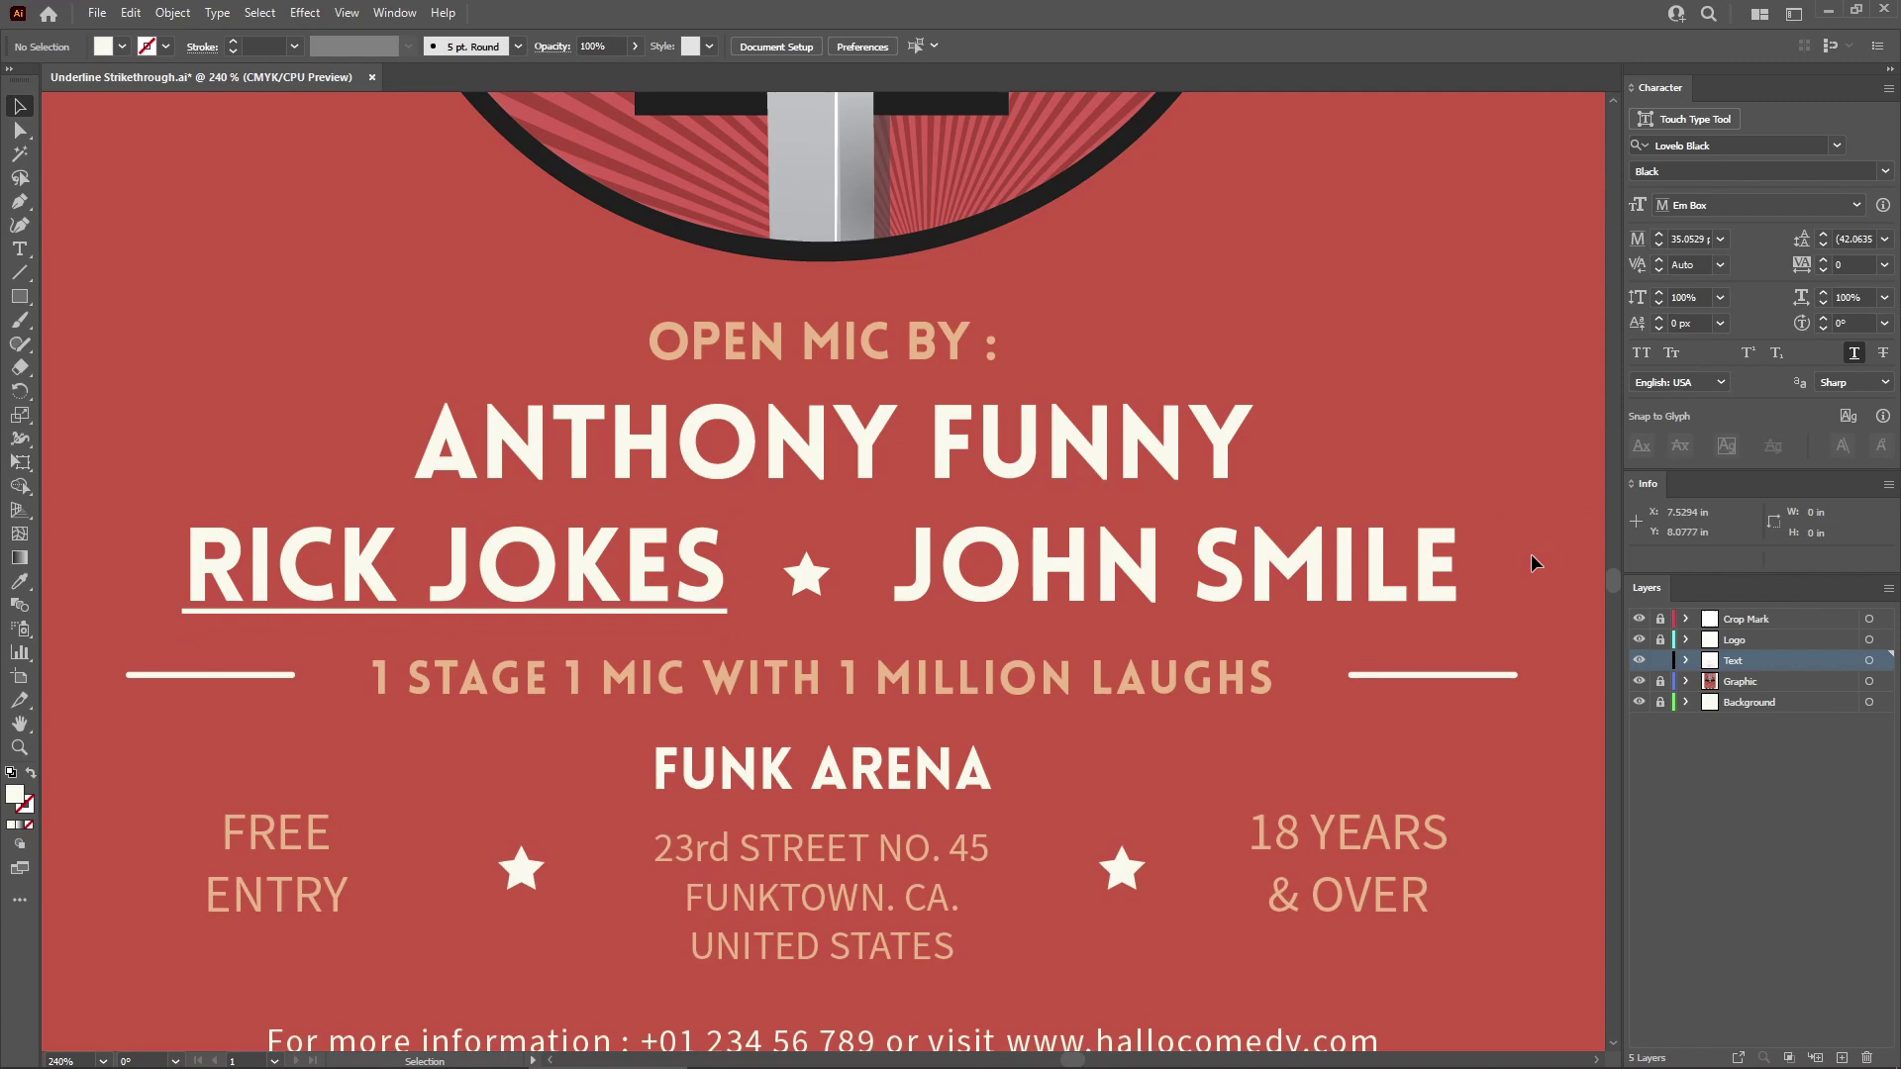
{"action": "left_click", "coordinate": [1441, 572]}
{"action": "left_click", "coordinate": [1880, 357]}
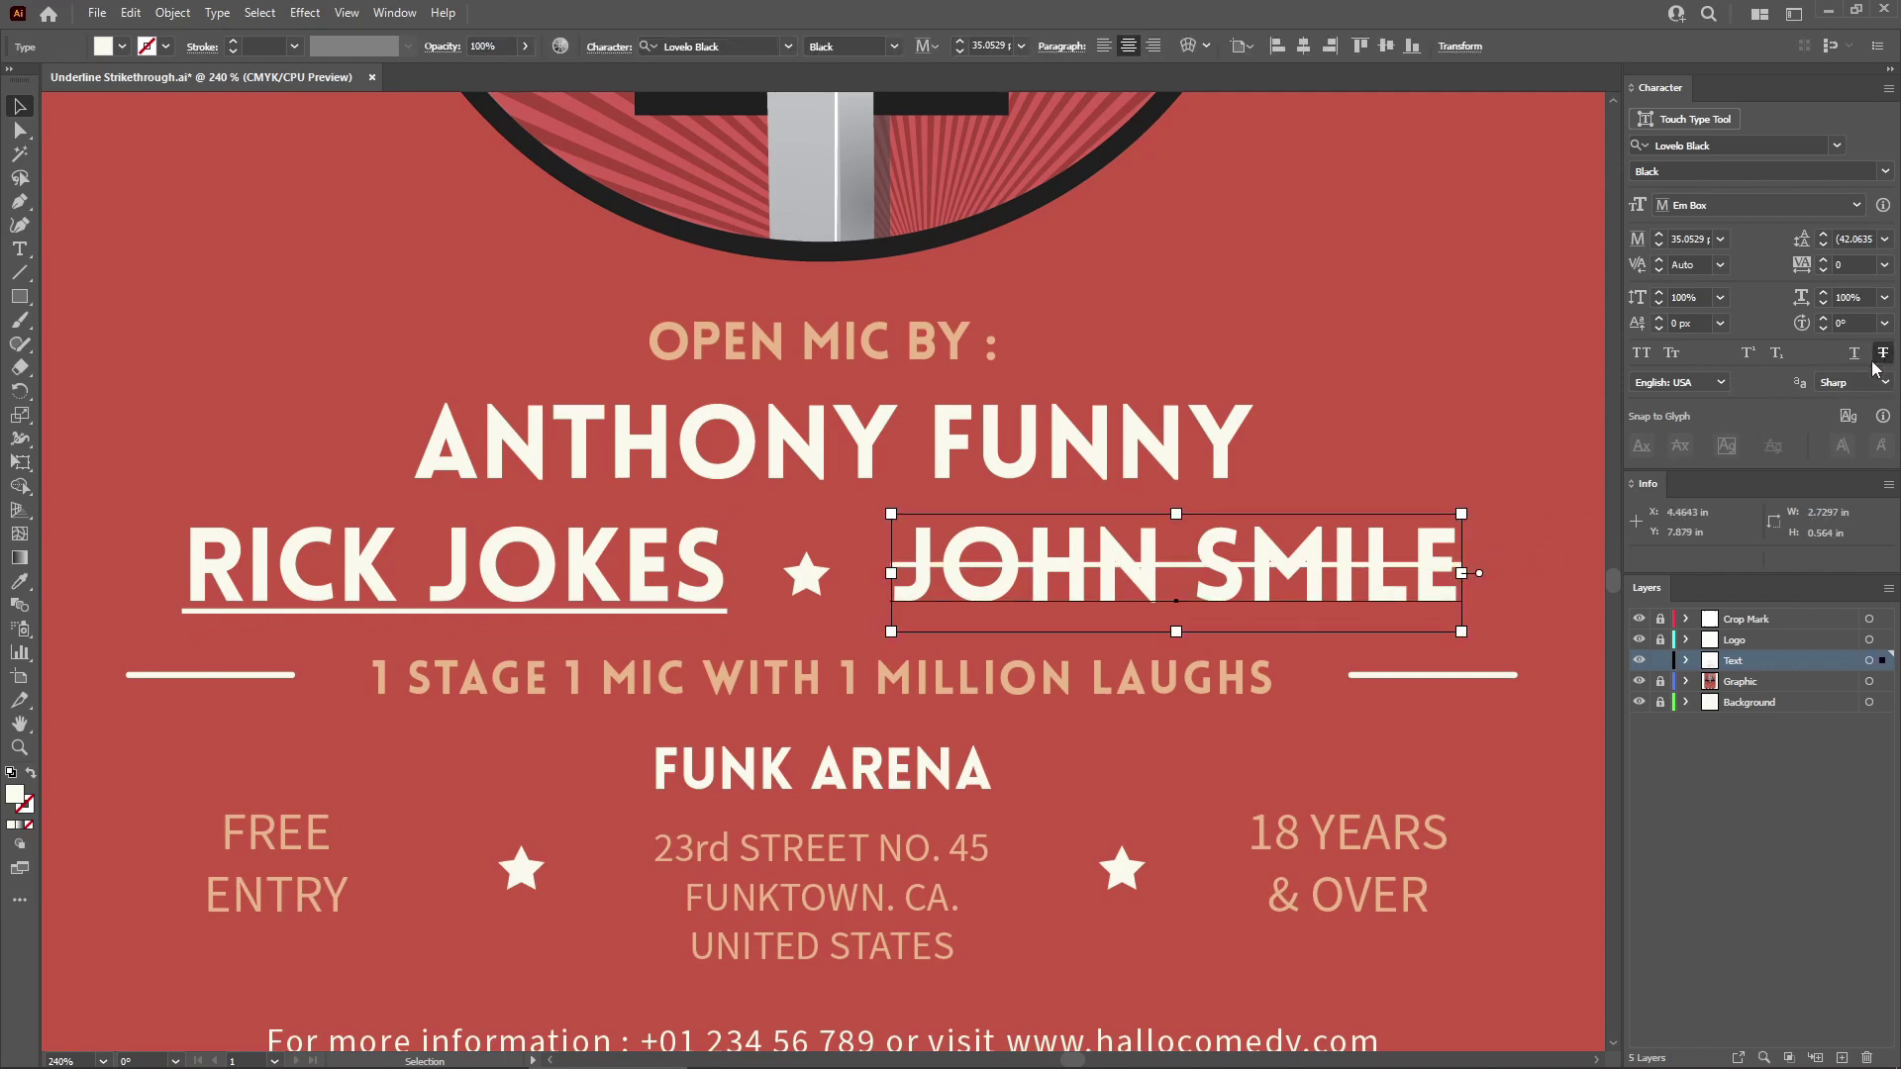
{"action": "left_click", "coordinate": [1531, 563]}
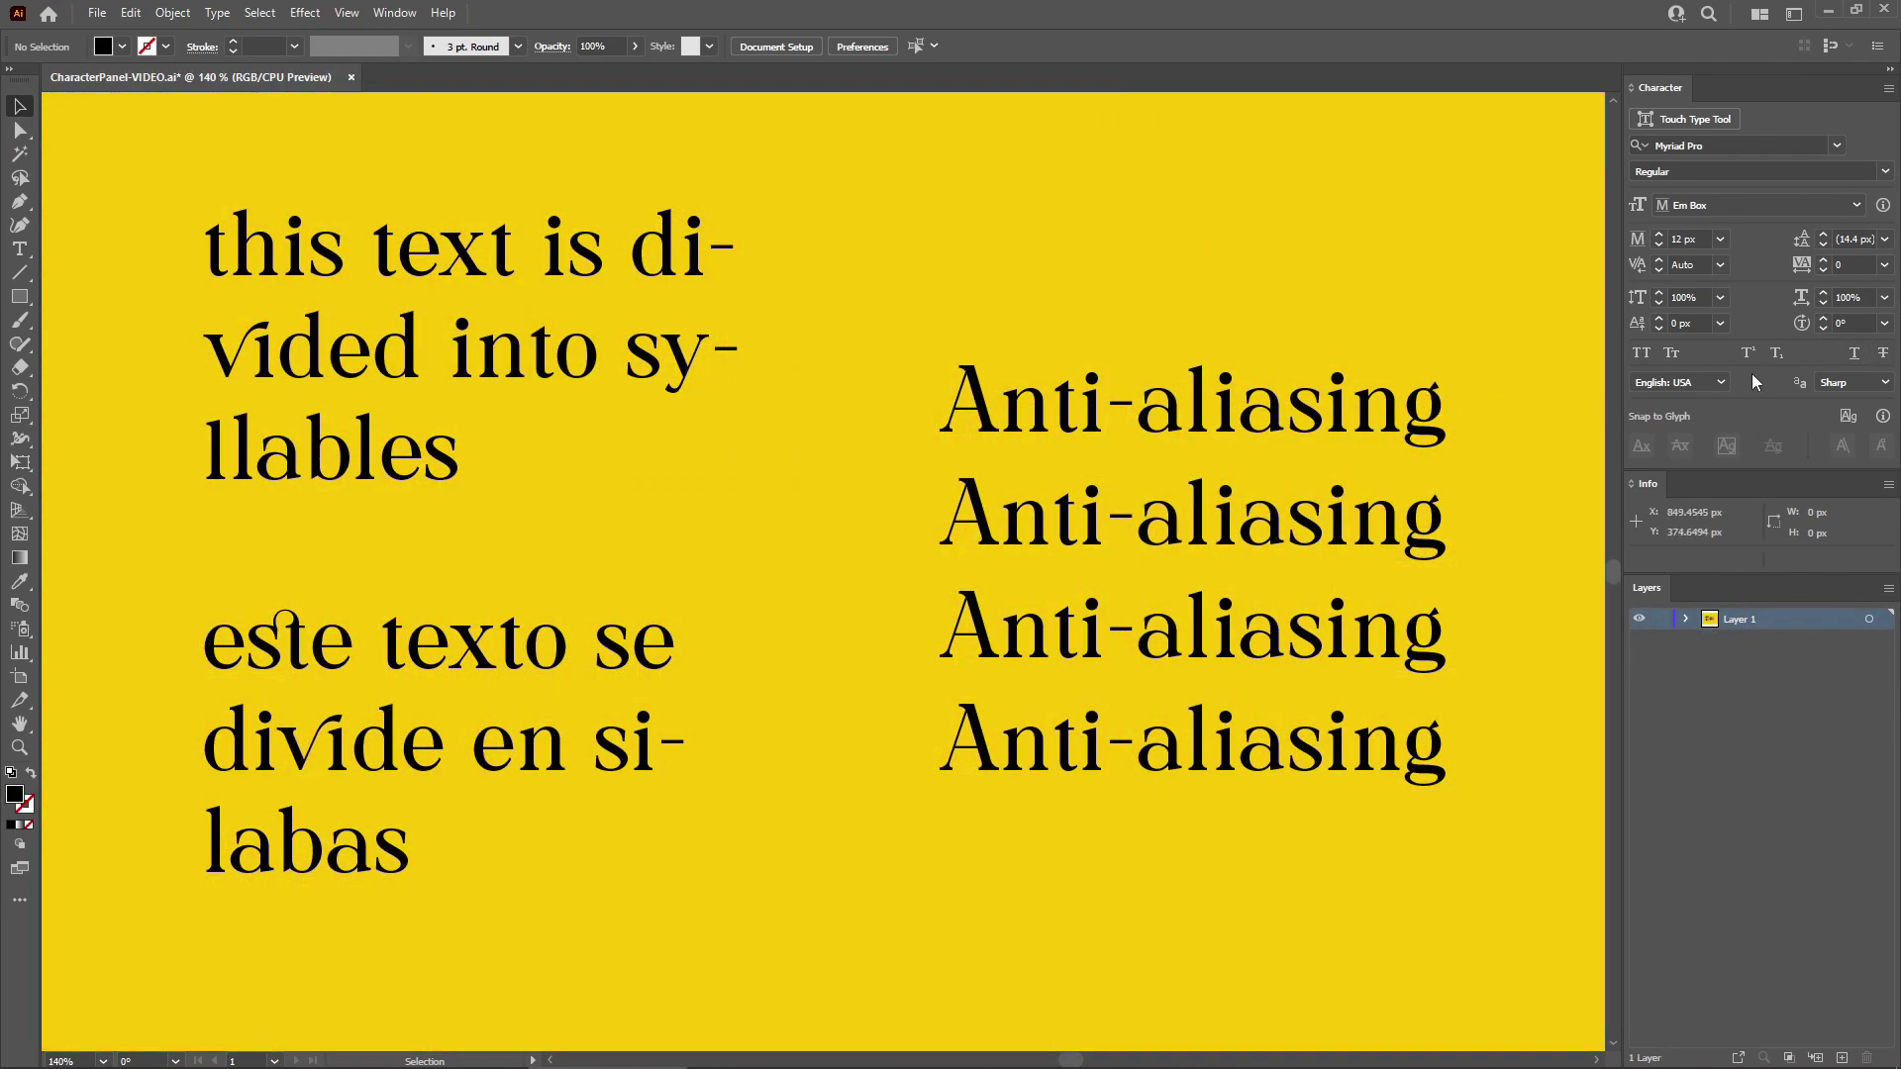
Set the first English paragraph's language to English: USA in the Character panel.
{"action": "left_click", "coordinate": [696, 359]}
{"action": "left_click", "coordinate": [1680, 382]}
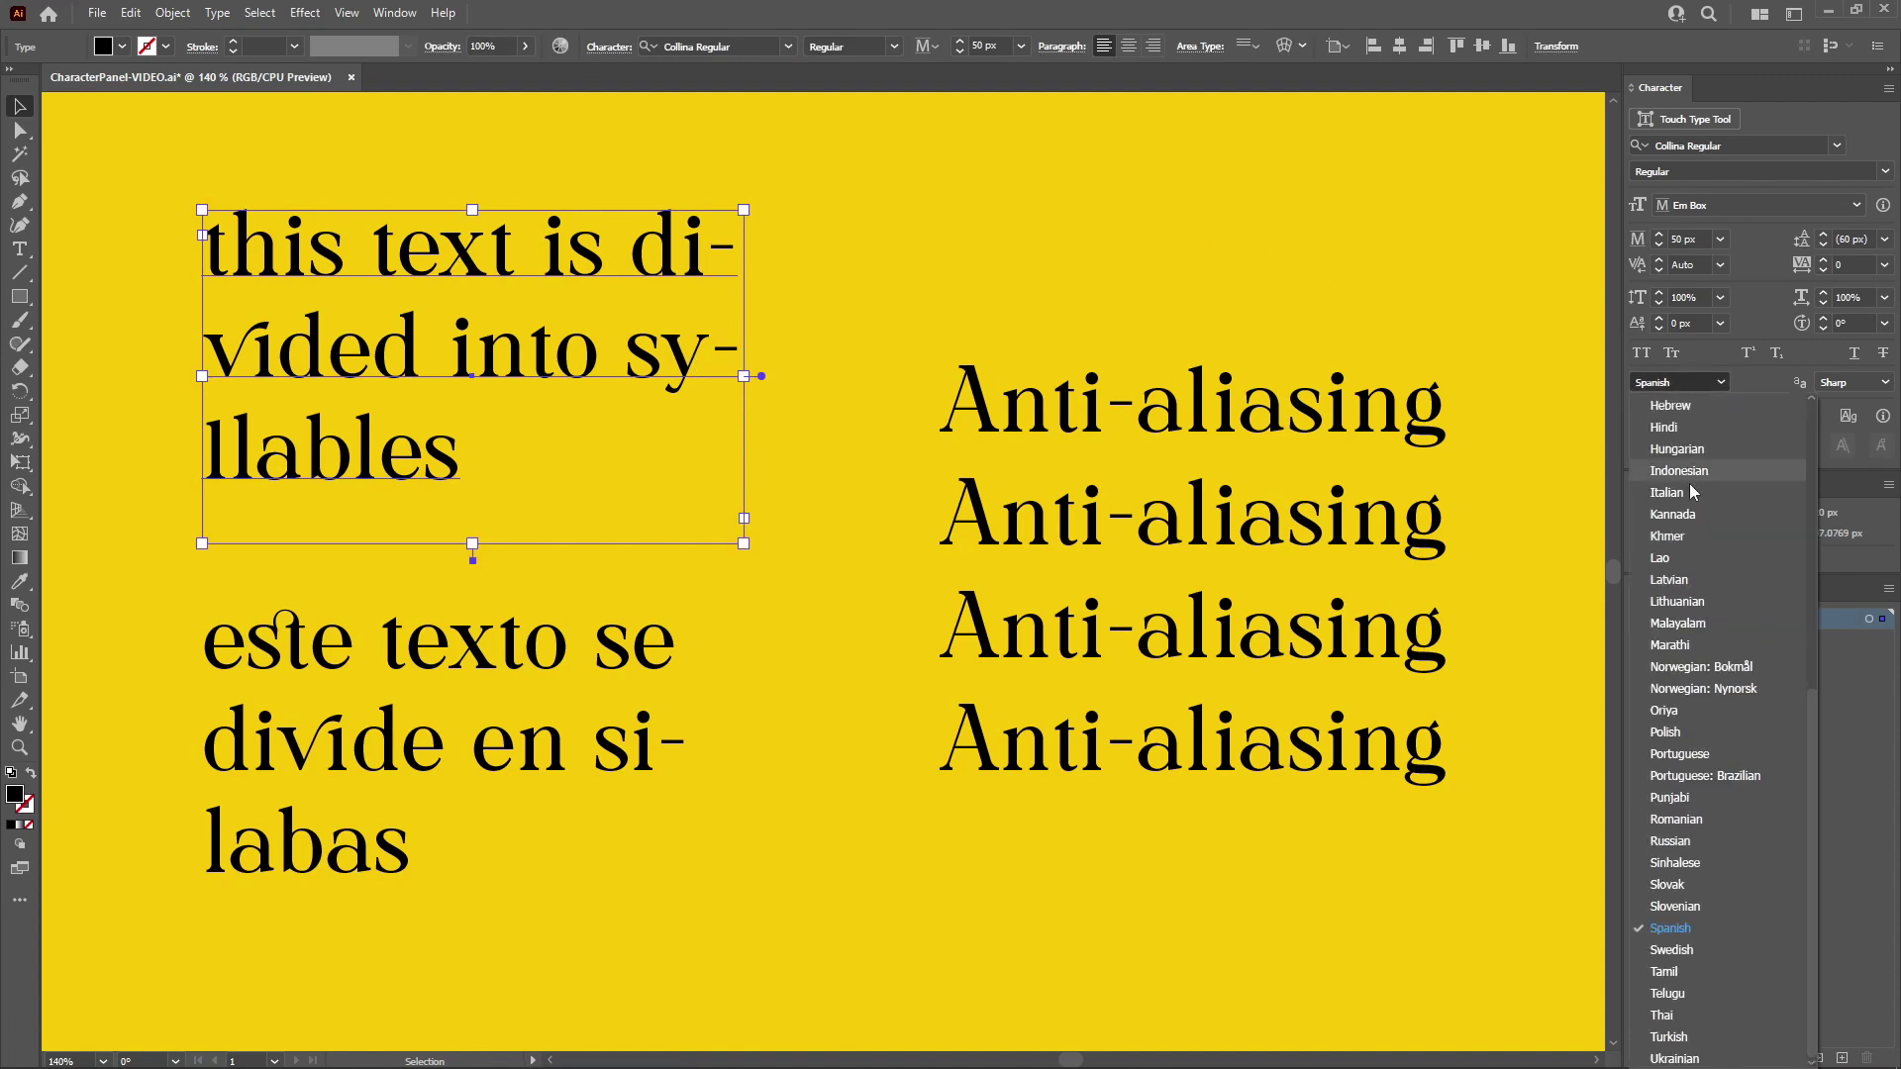
{"action": "scroll", "coordinate": [1693, 492], "scroll_direction": "up", "scroll_amount": 5}
{"action": "left_click", "coordinate": [1715, 651]}
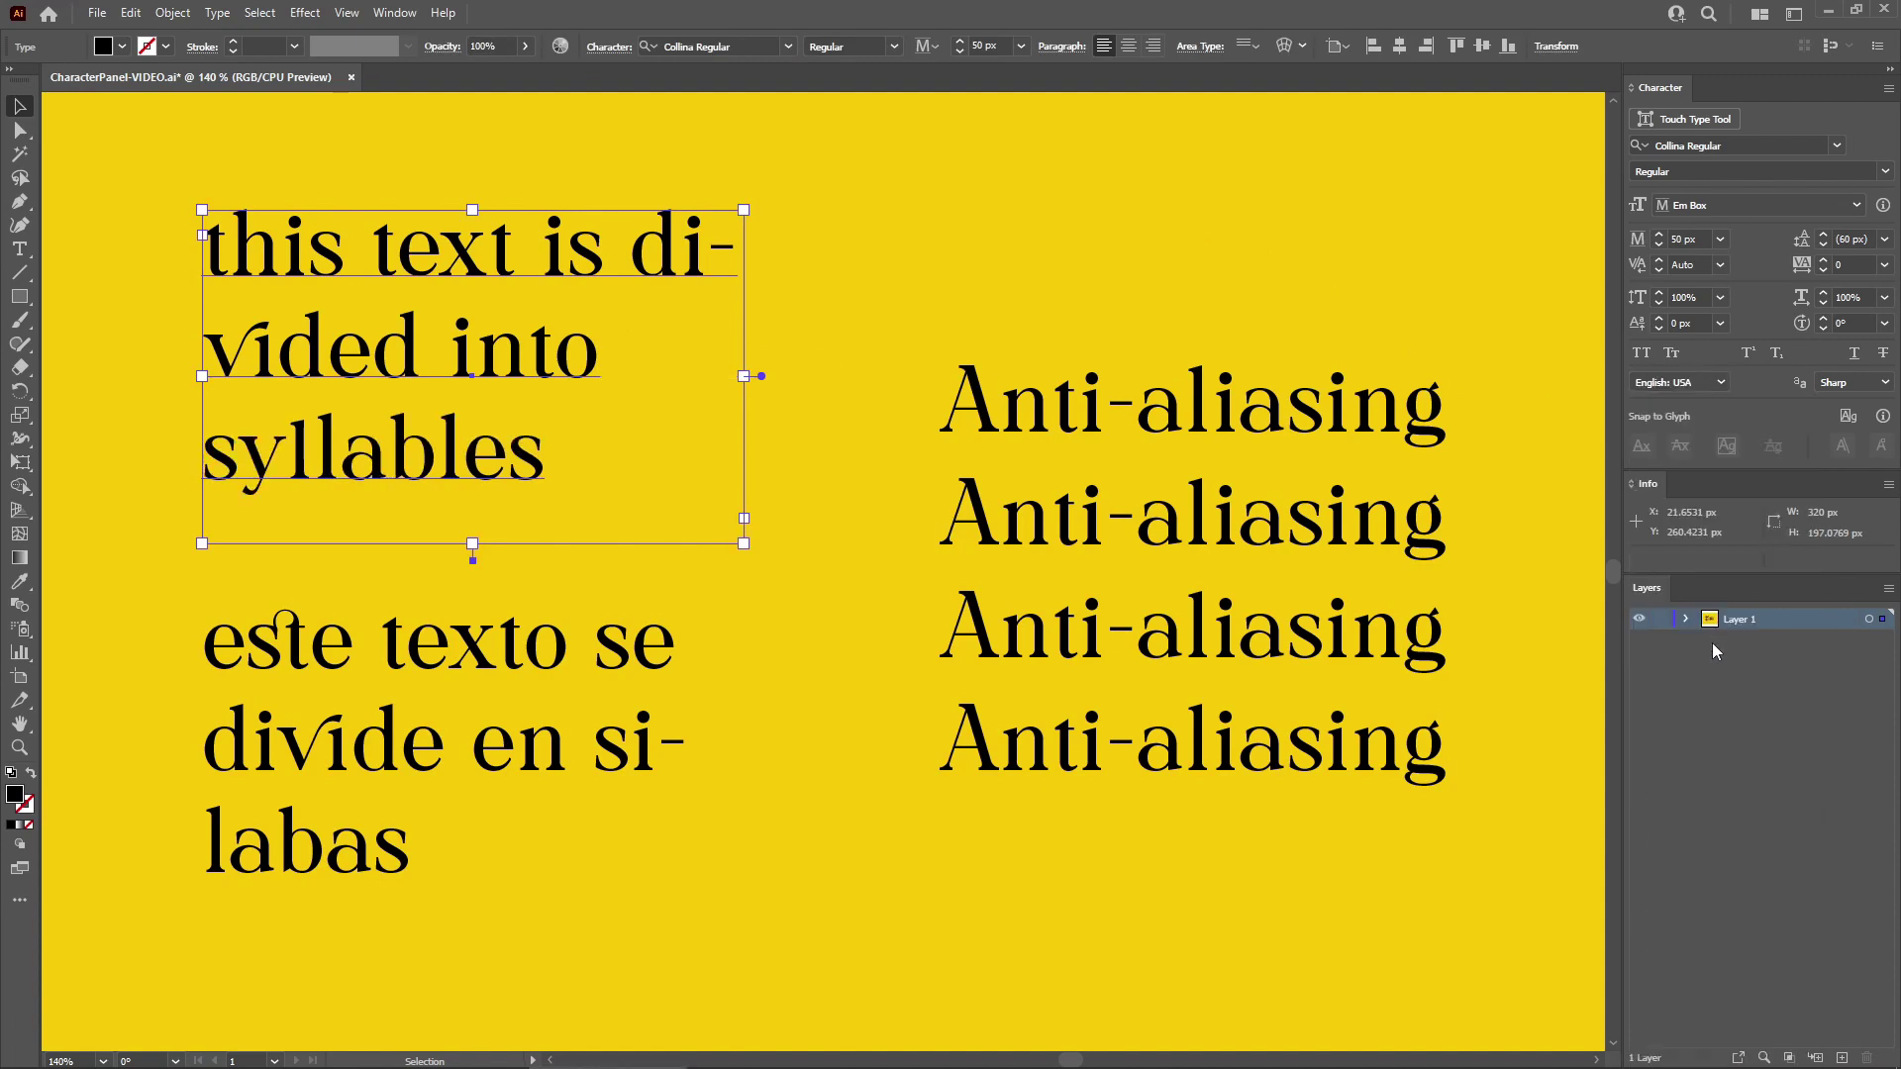
{"action": "left_click", "coordinate": [1352, 234]}
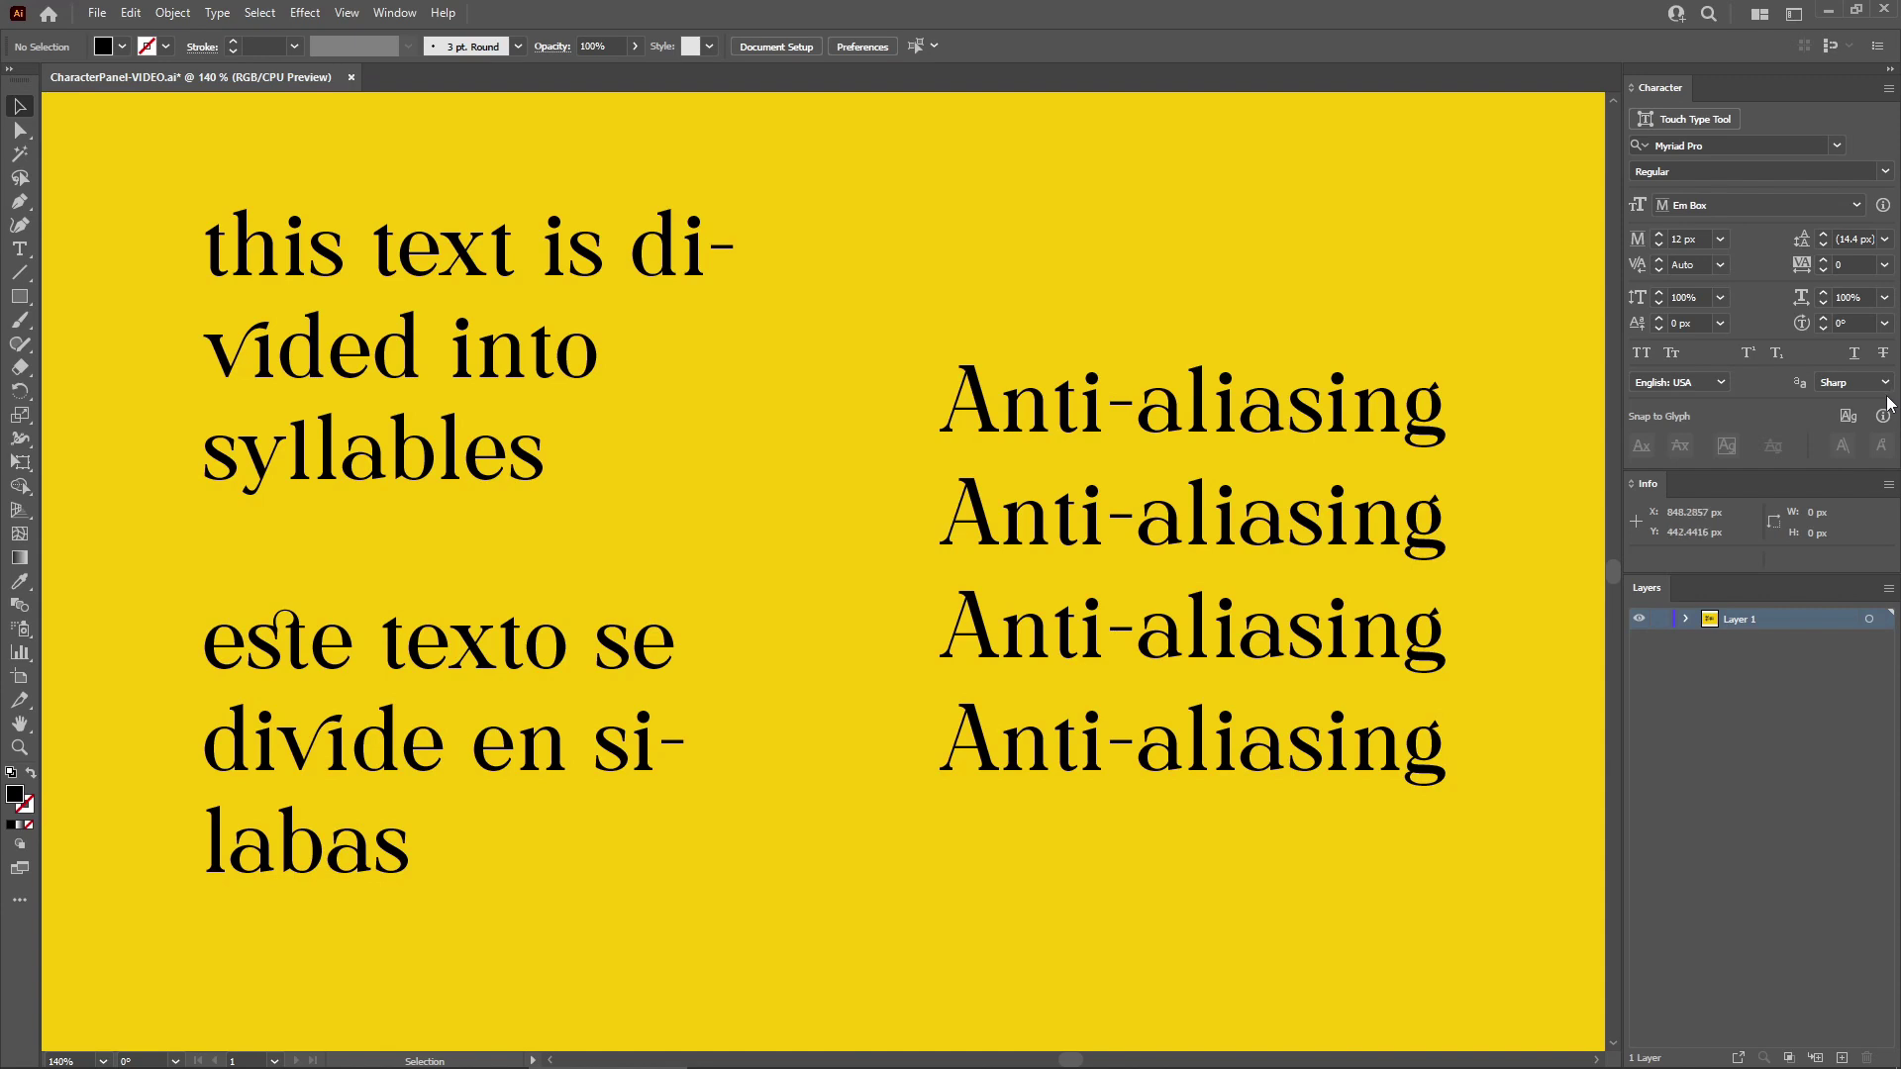
Turn on Pixel Preview and zoom to 300% on the four Anti-aliasing lines.
{"action": "key", "text": "ctrl+plus"}
{"action": "left_click", "coordinate": [349, 13]}
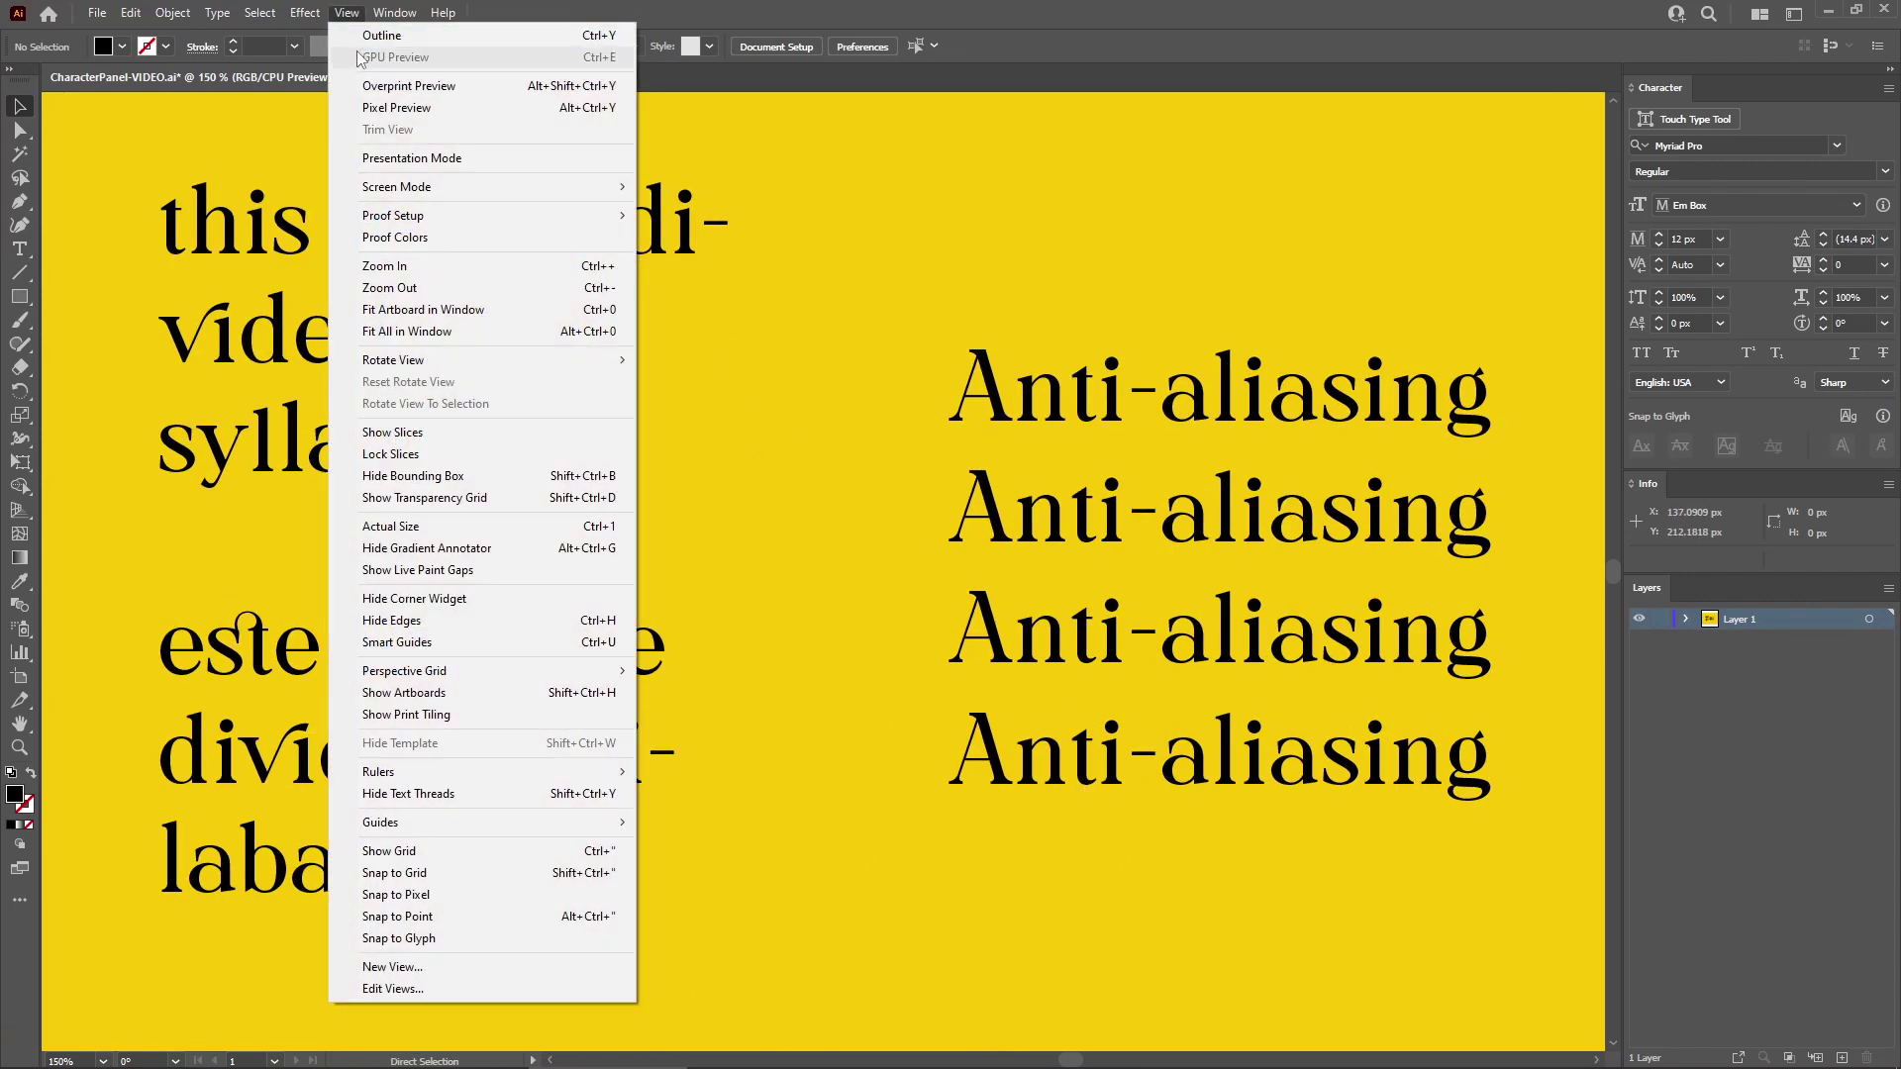
{"action": "left_click", "coordinate": [374, 107]}
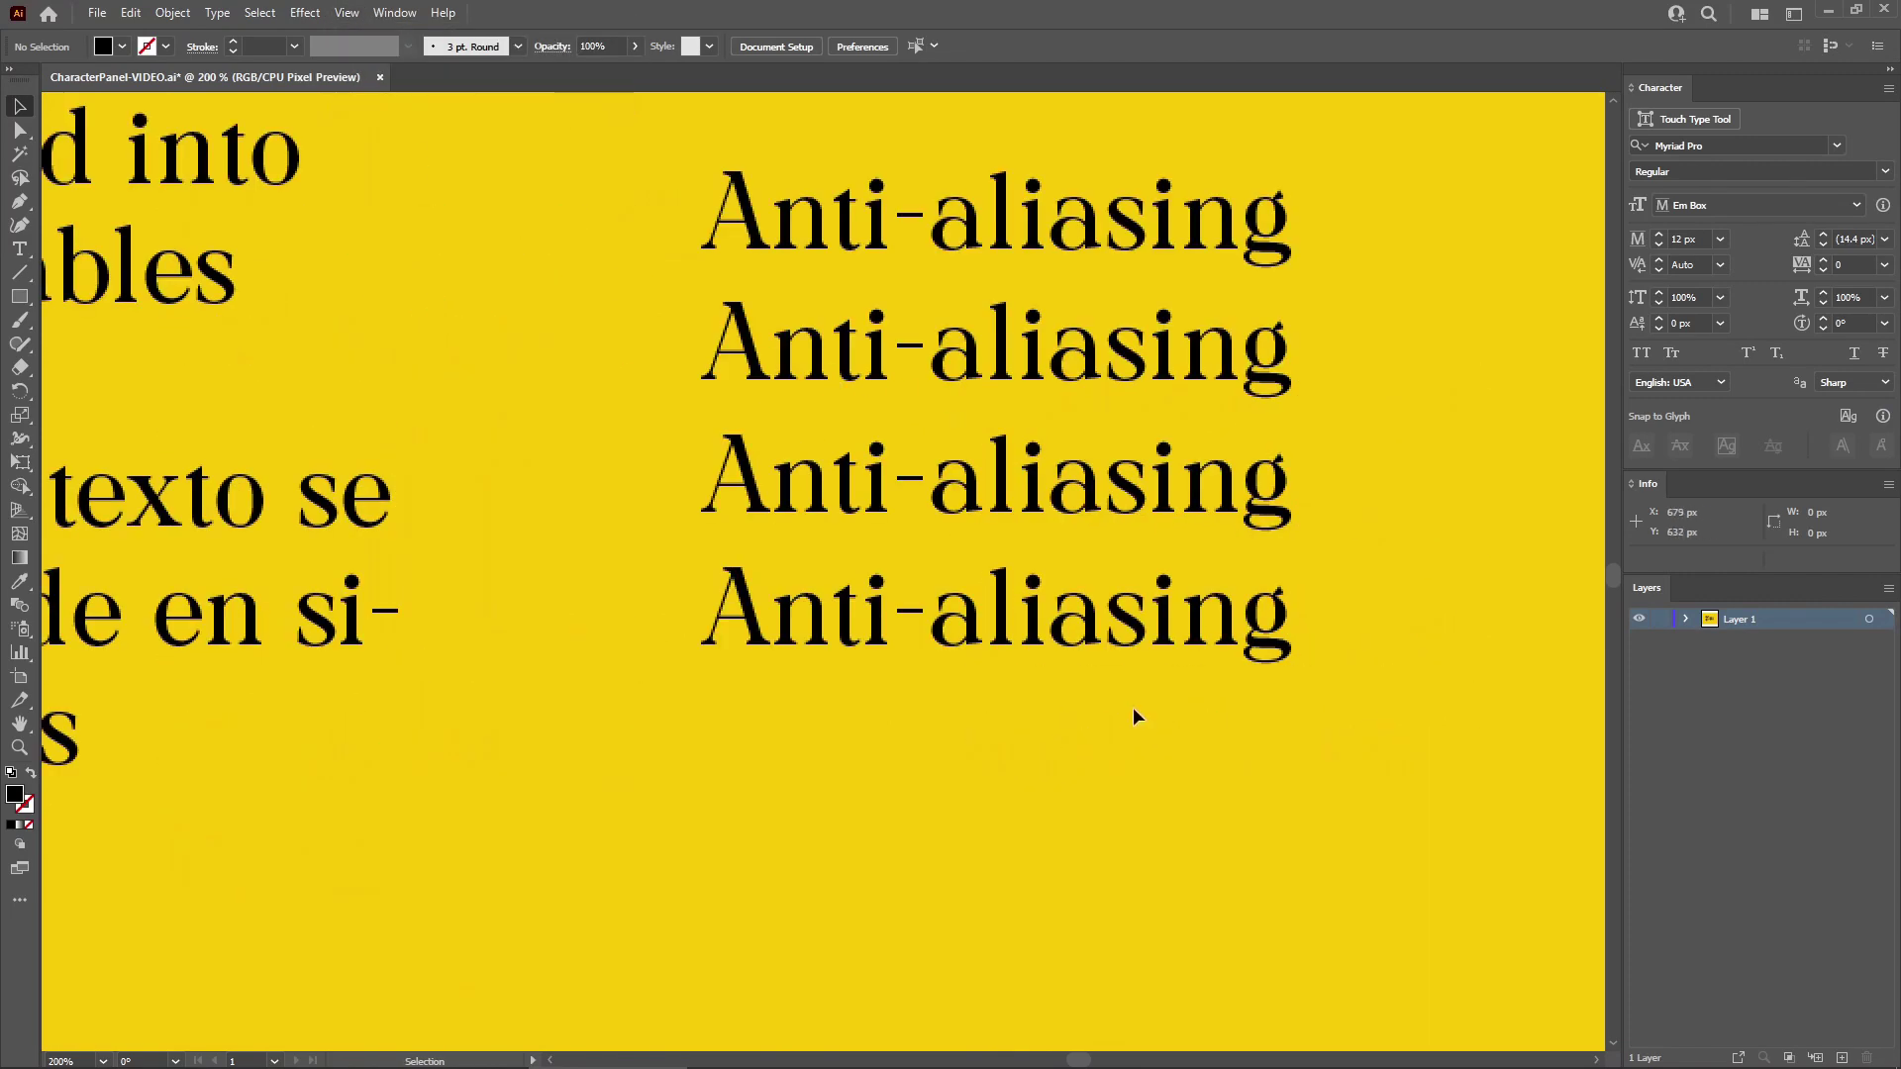
{"action": "left_click_drag", "start_coordinate": [1133, 707], "coordinate": [906, 208]}
{"action": "key", "text": "a"}
{"action": "key", "text": "ctrl+plus"}
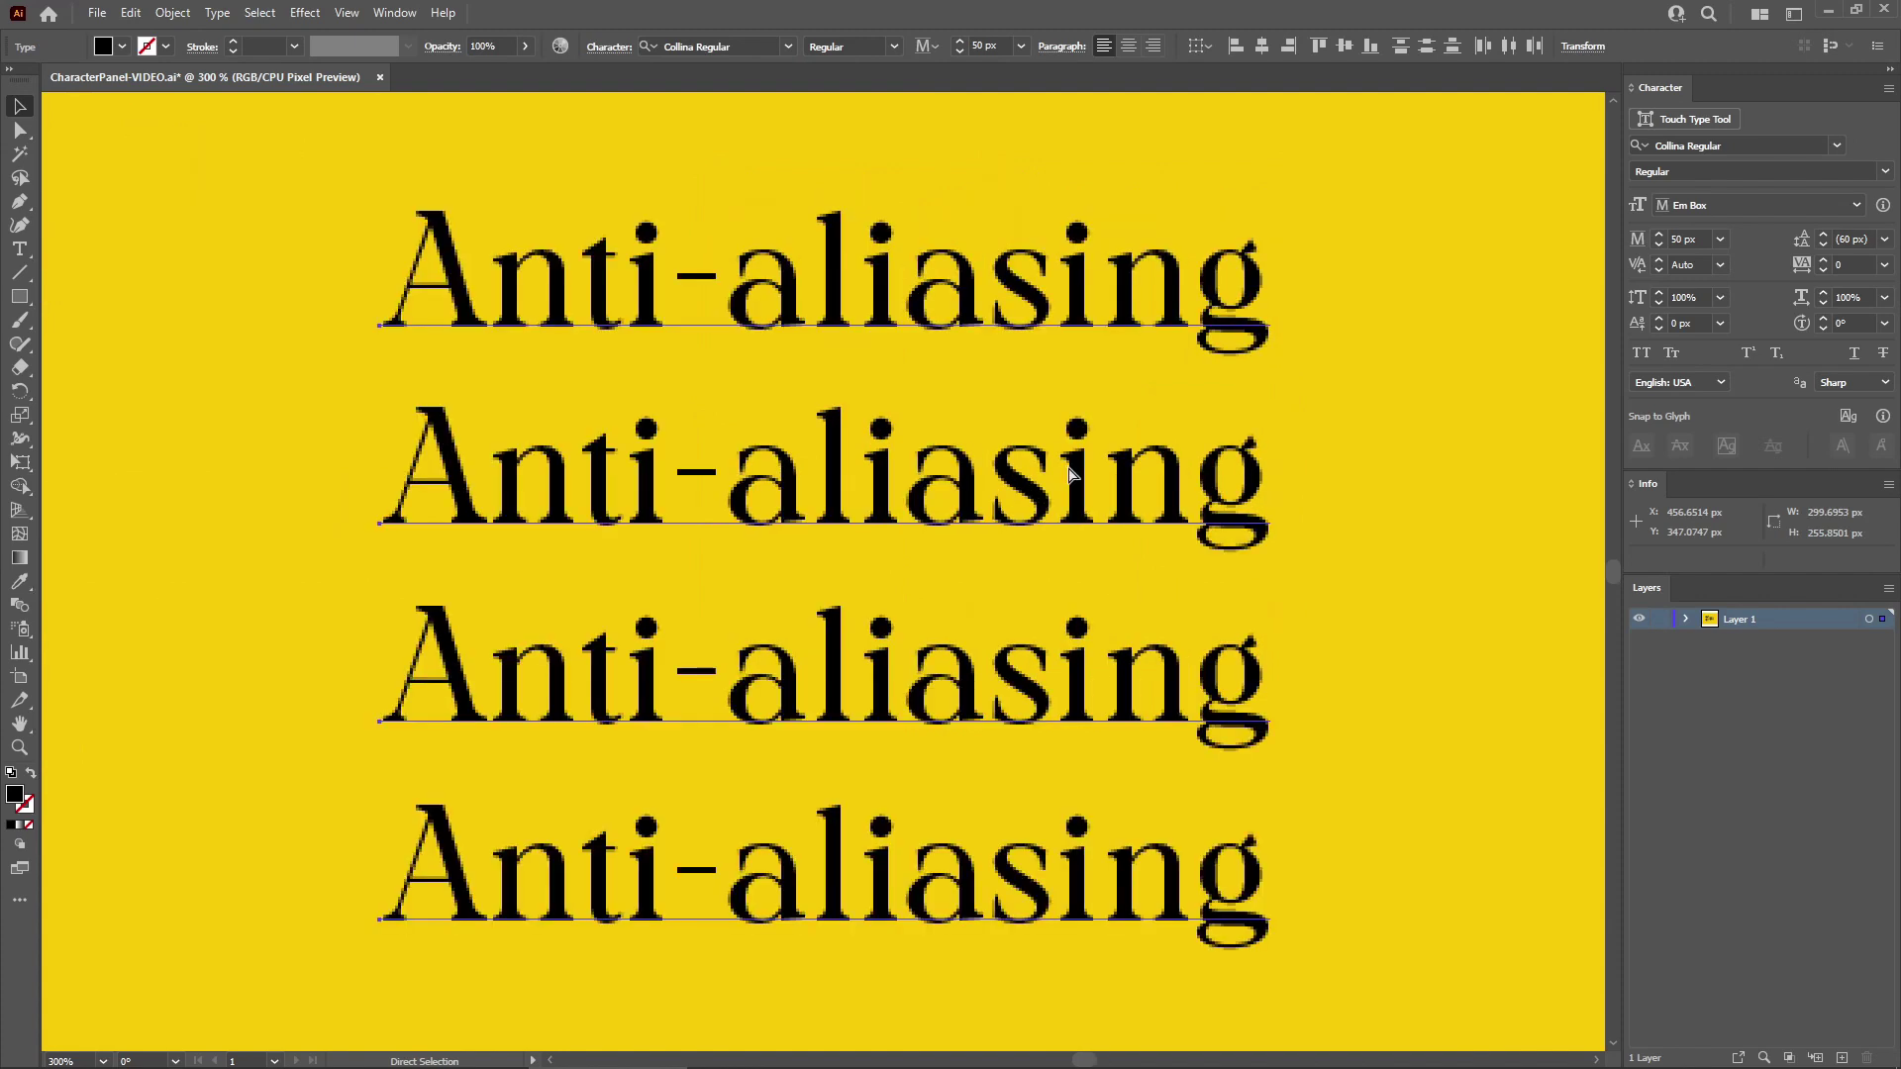
{"action": "key", "text": "v"}
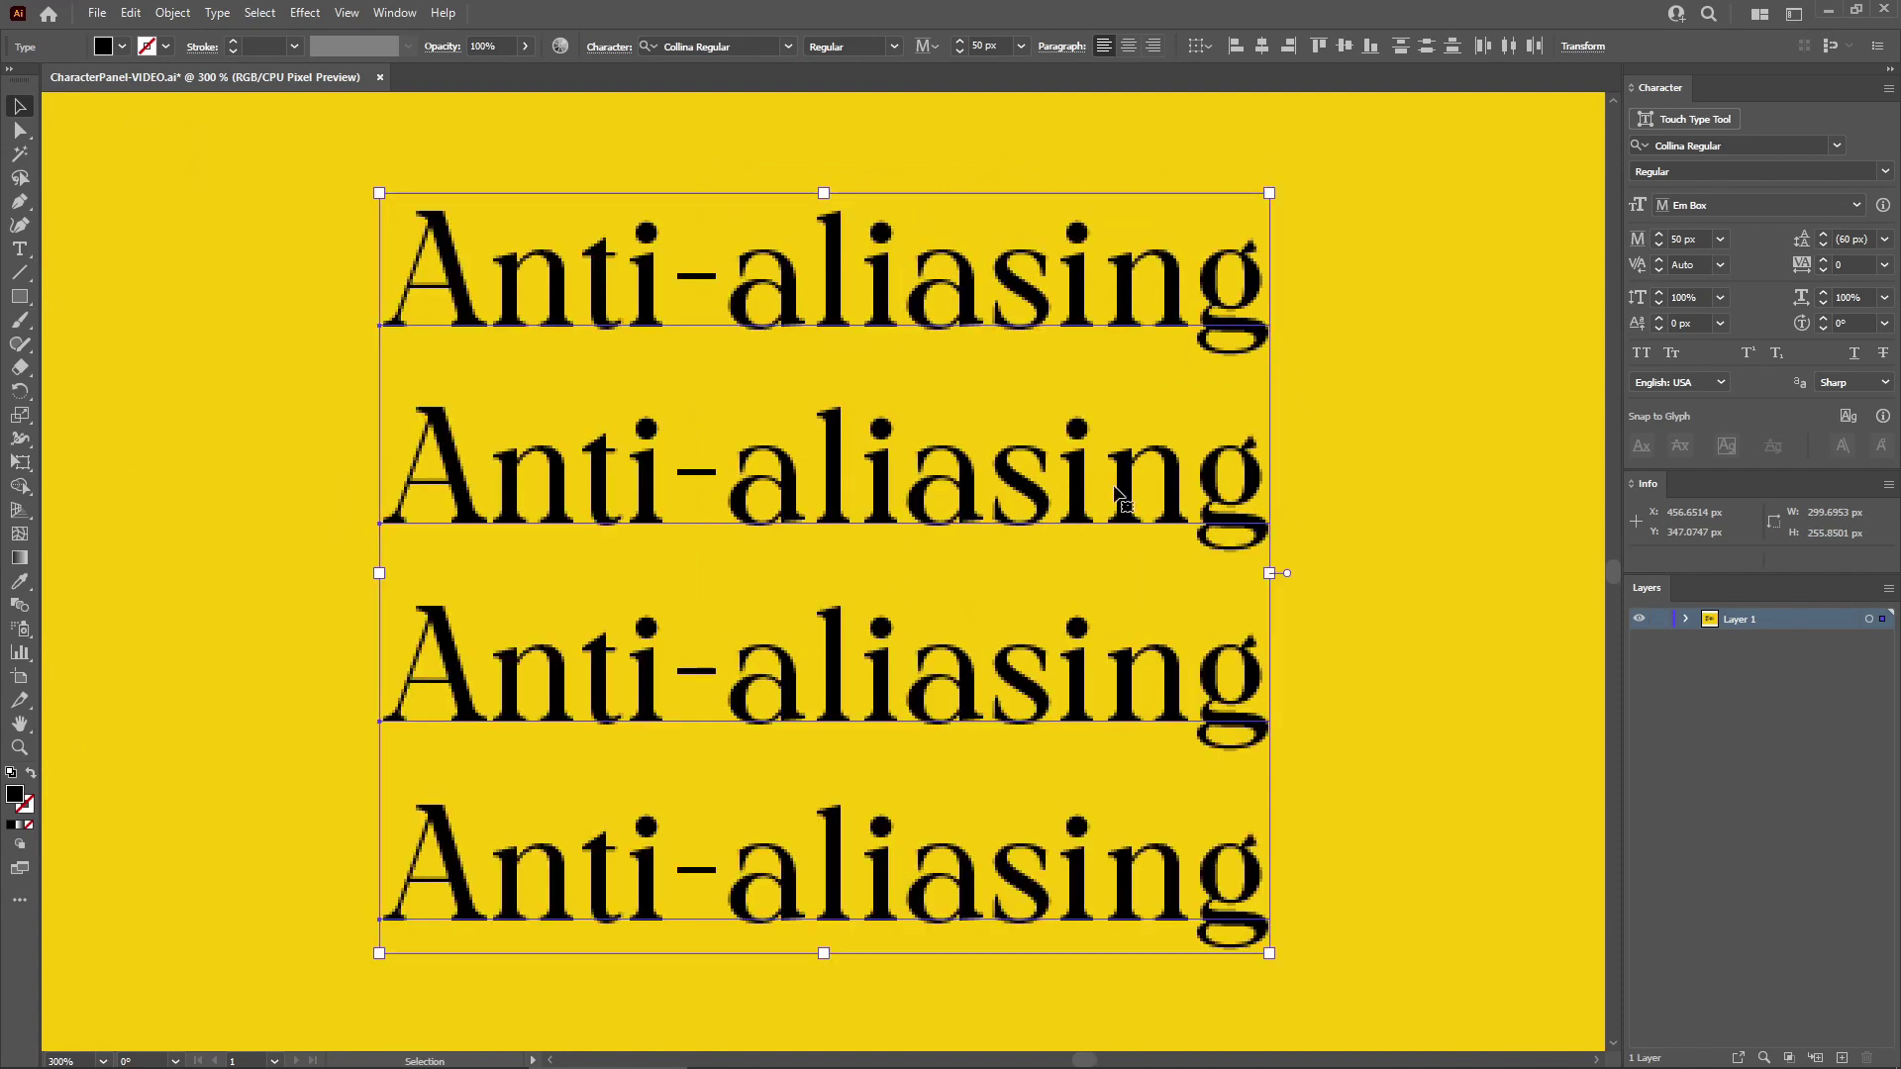
{"action": "left_click", "coordinate": [1328, 477]}
Set anti-aliasing to None, Crisp and Strong on the second, third and fourth lines.
{"action": "left_click", "coordinate": [1253, 500]}
{"action": "left_click", "coordinate": [1827, 384]}
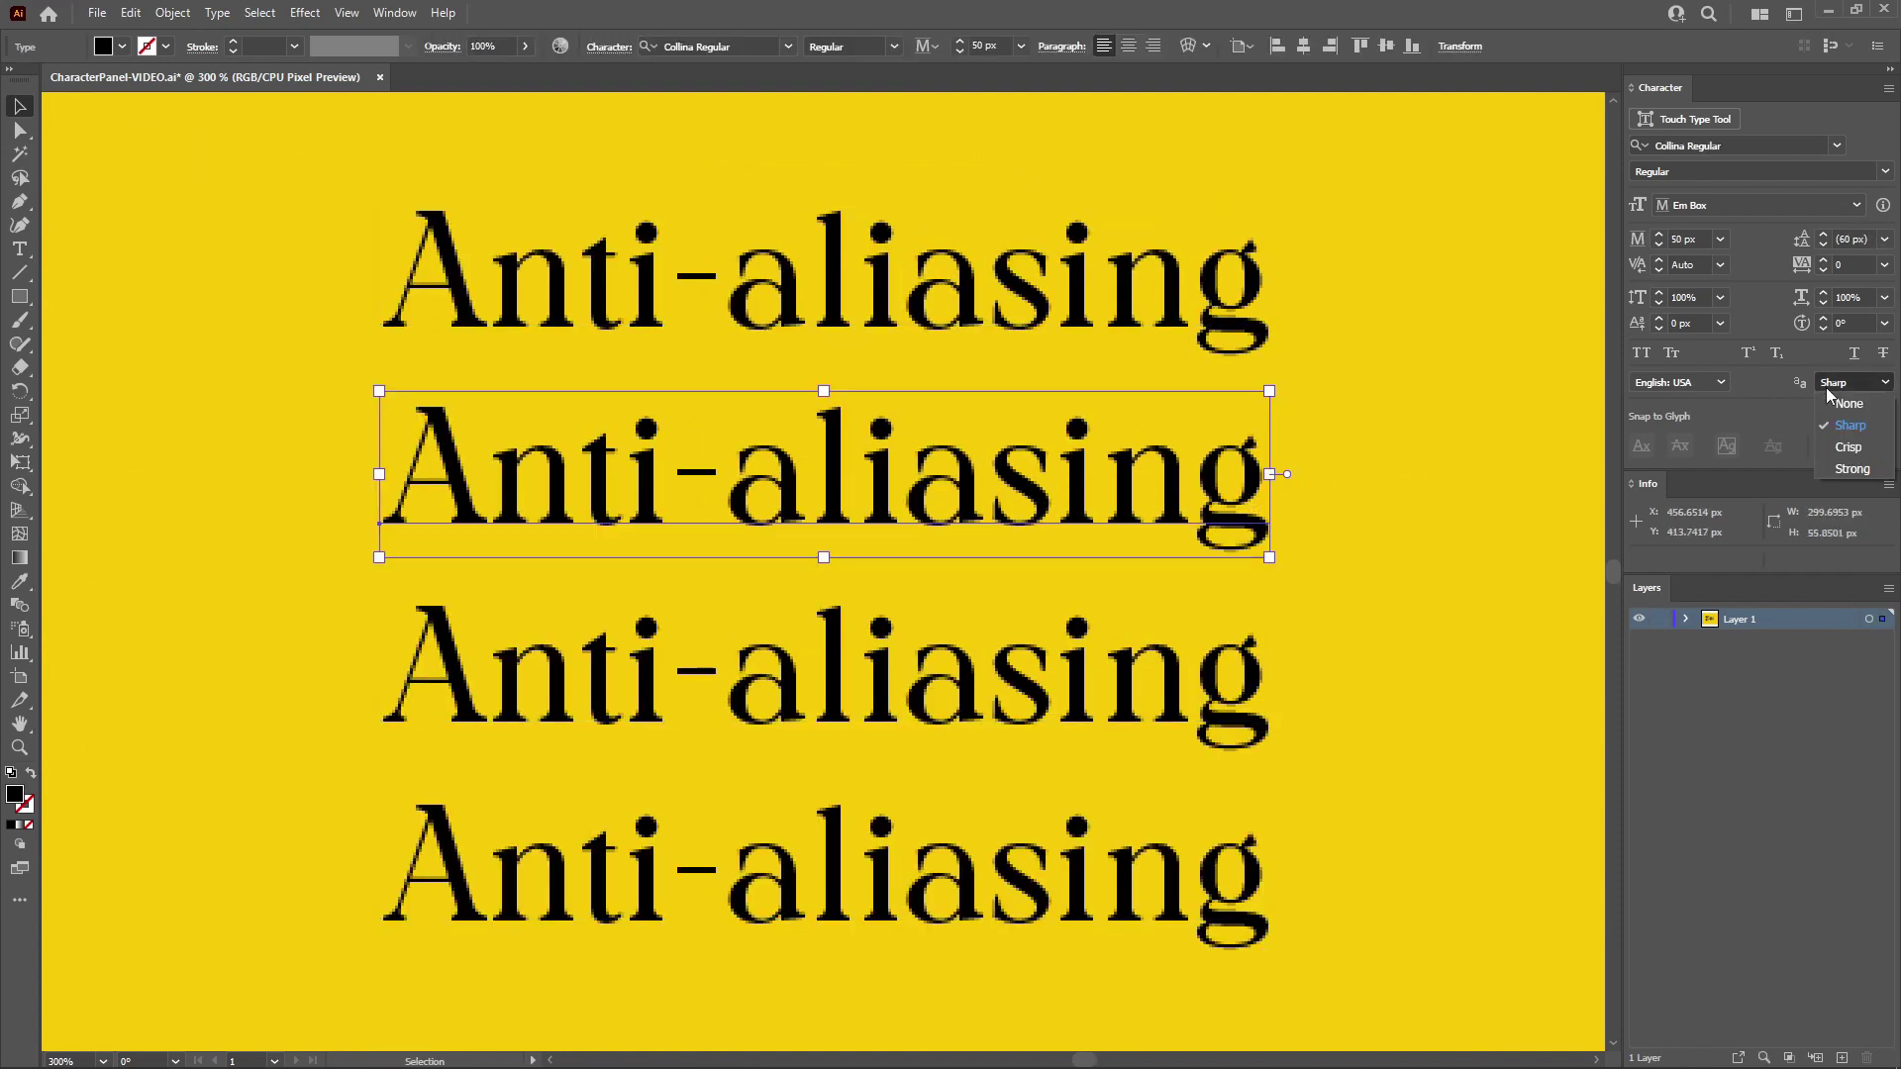
{"action": "left_click", "coordinate": [1831, 401]}
{"action": "left_click", "coordinate": [1265, 670]}
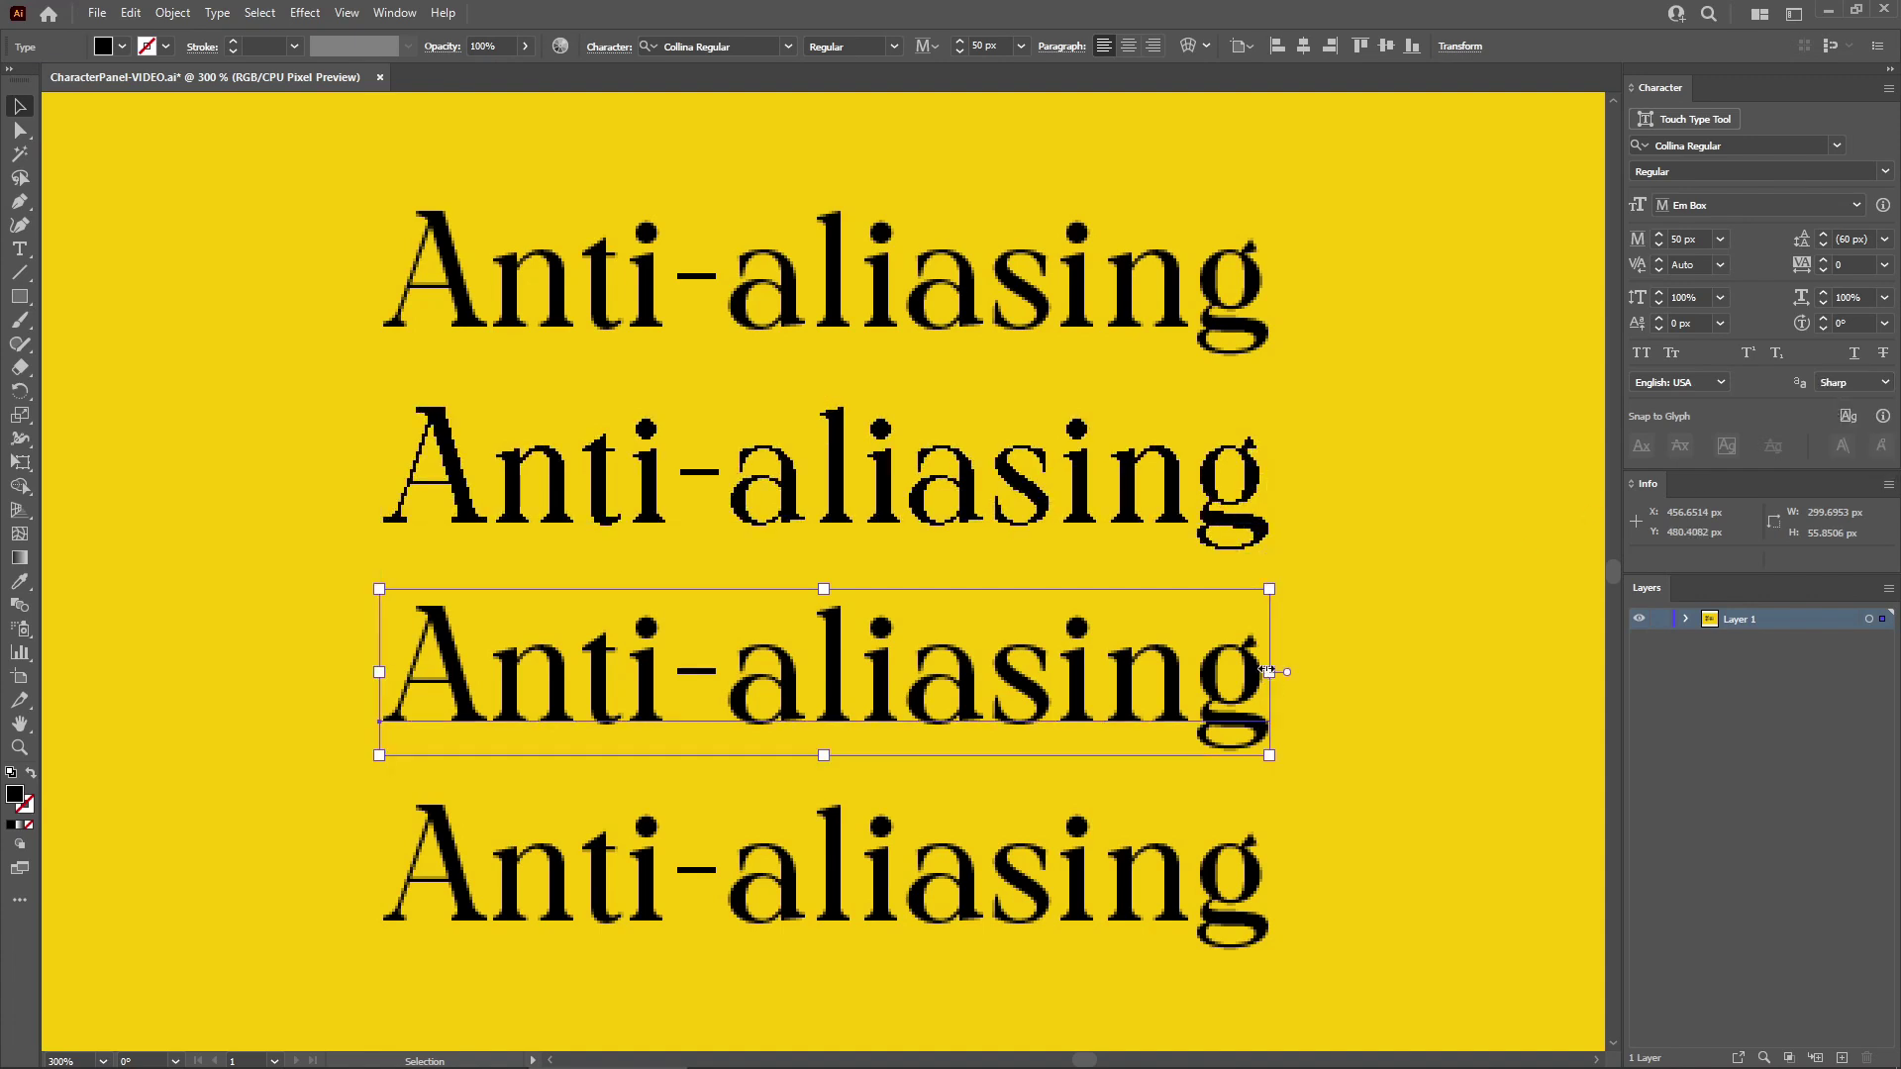
{"action": "left_click", "coordinate": [1829, 384]}
{"action": "left_click", "coordinate": [1833, 423]}
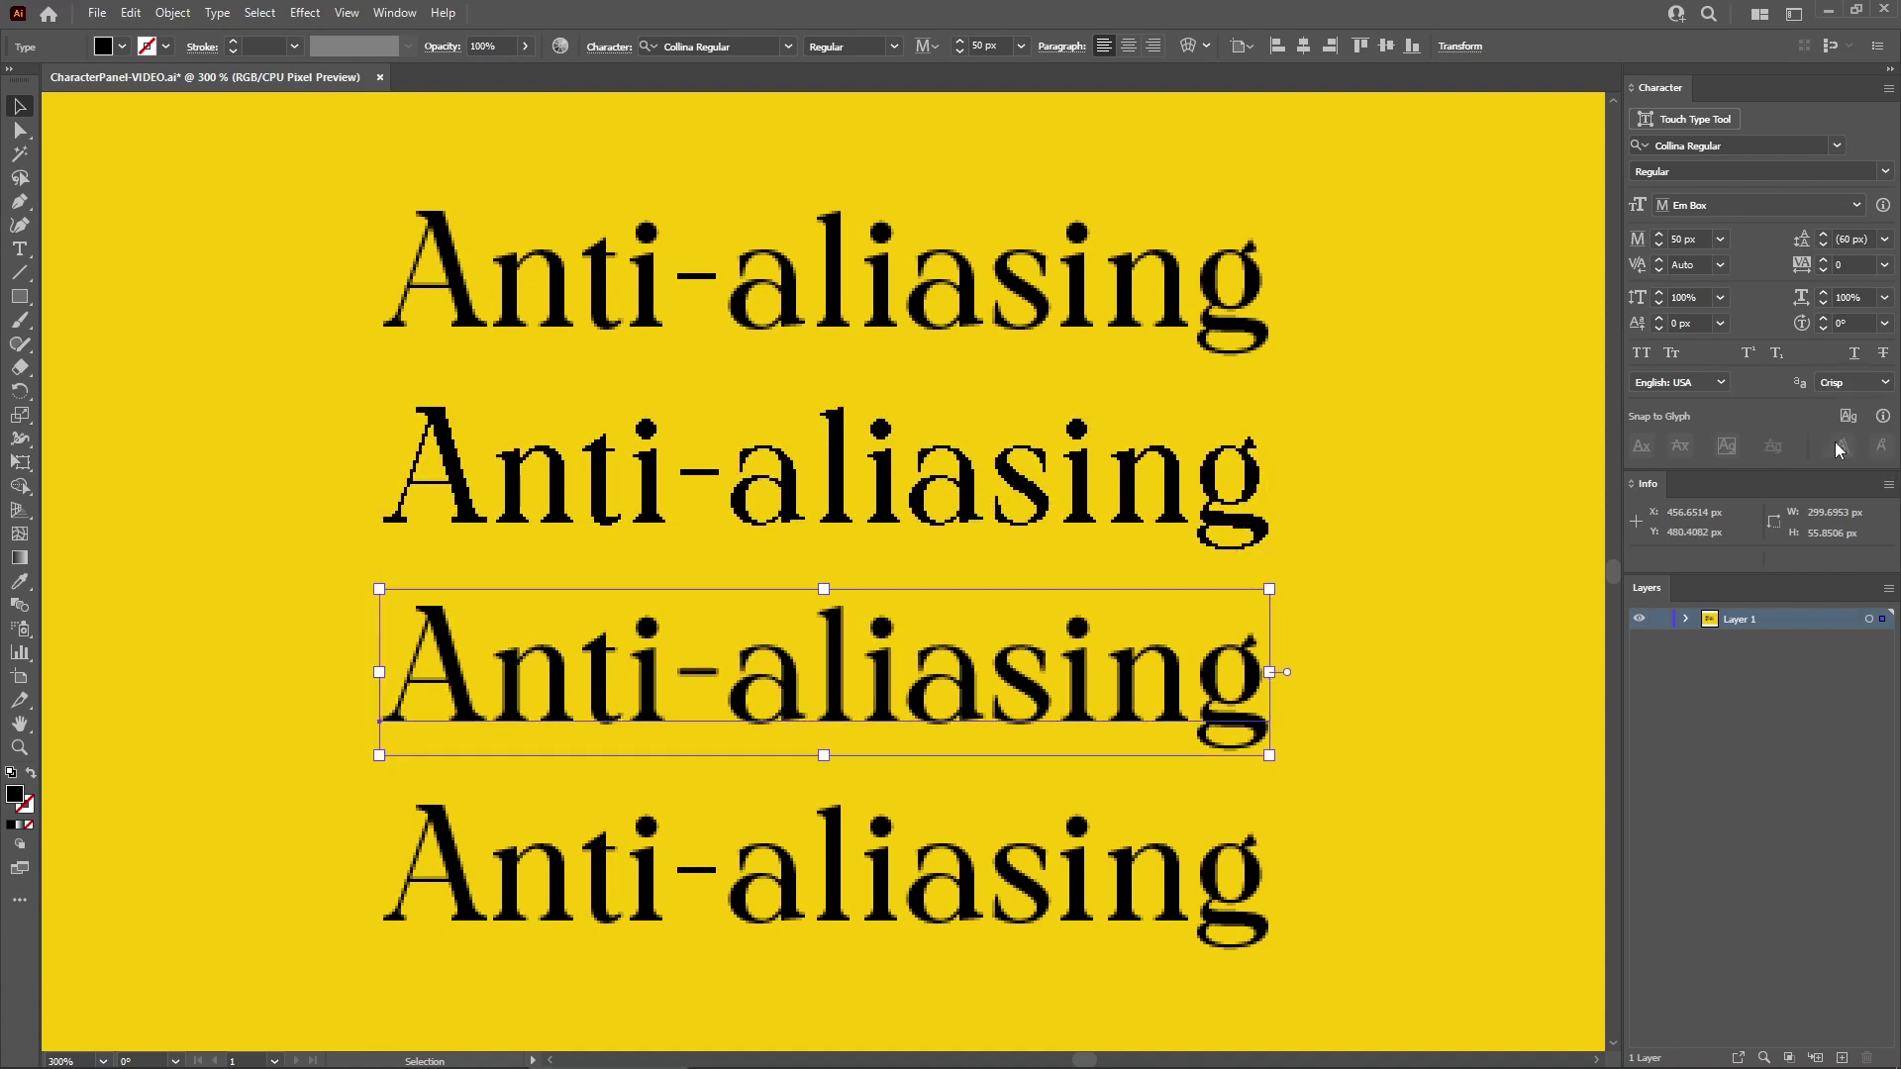
{"action": "left_click", "coordinate": [1240, 870]}
{"action": "left_click", "coordinate": [1832, 386]}
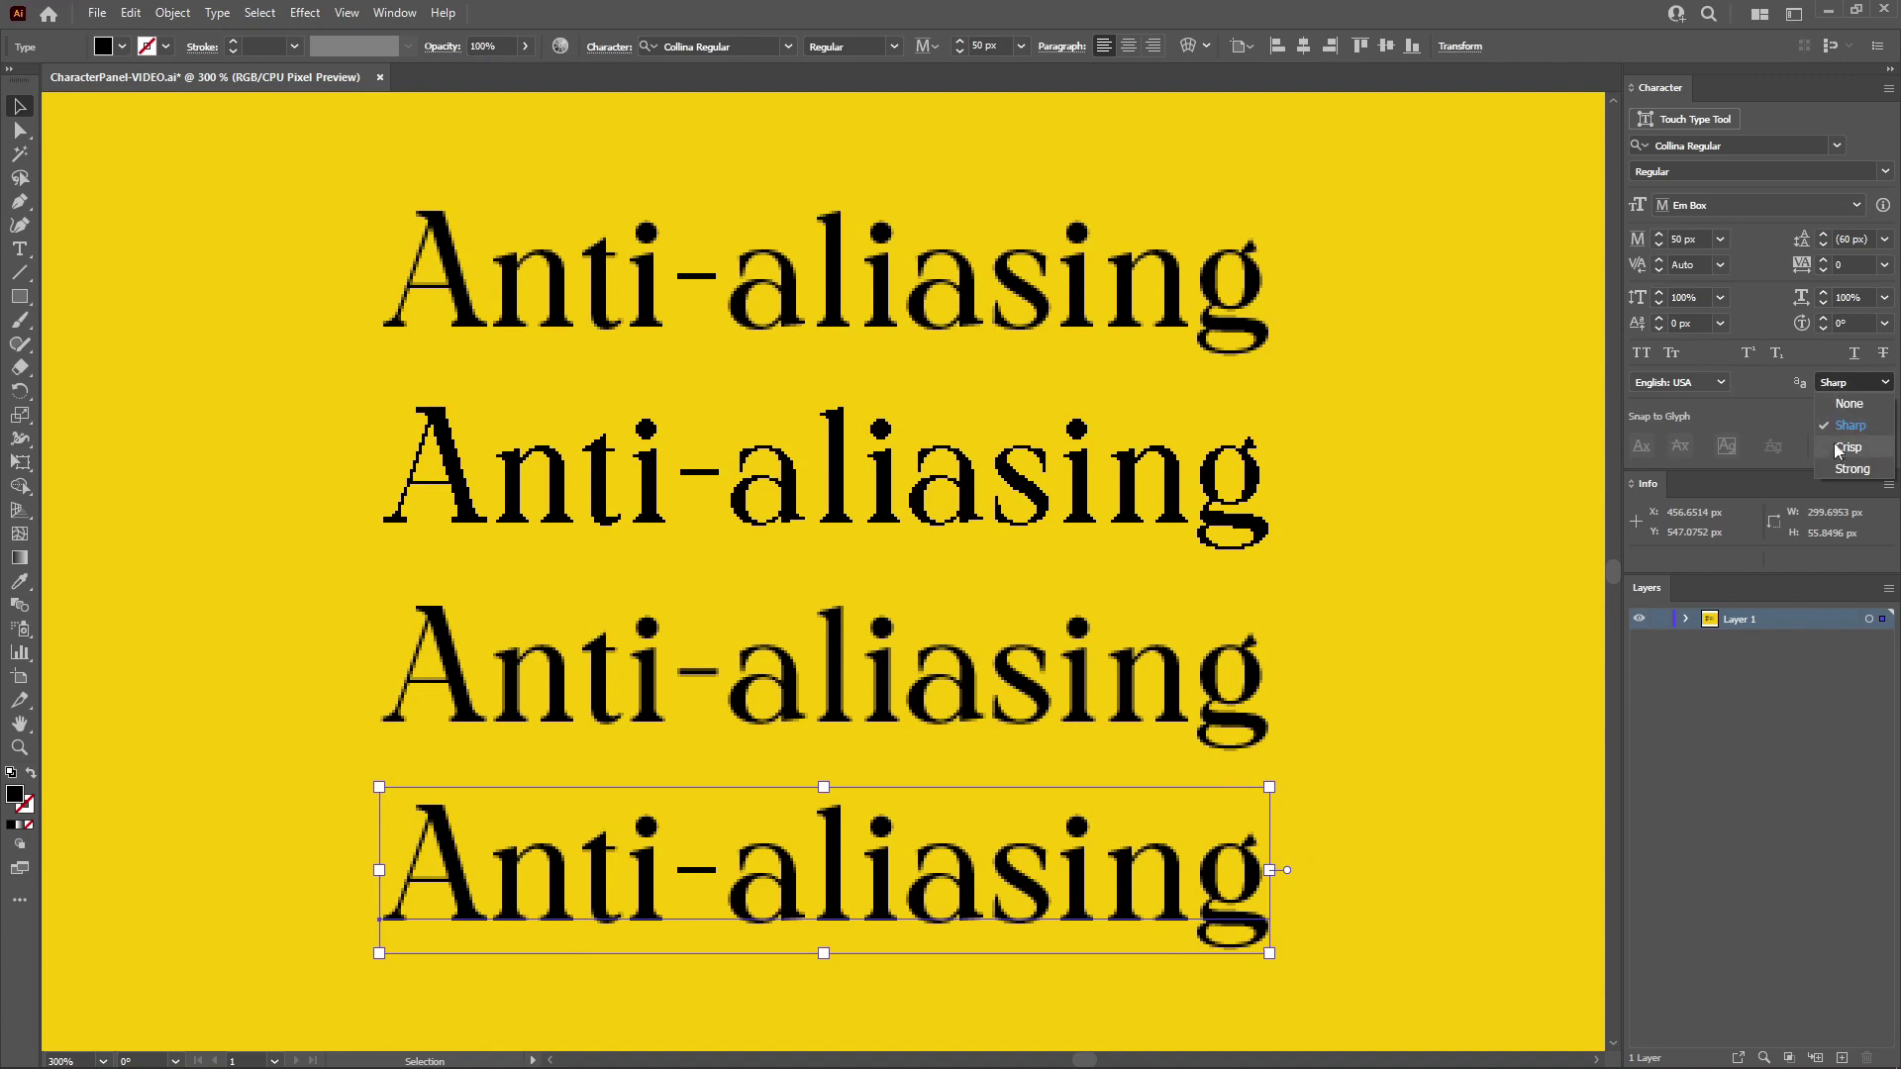
{"action": "left_click", "coordinate": [1844, 469]}
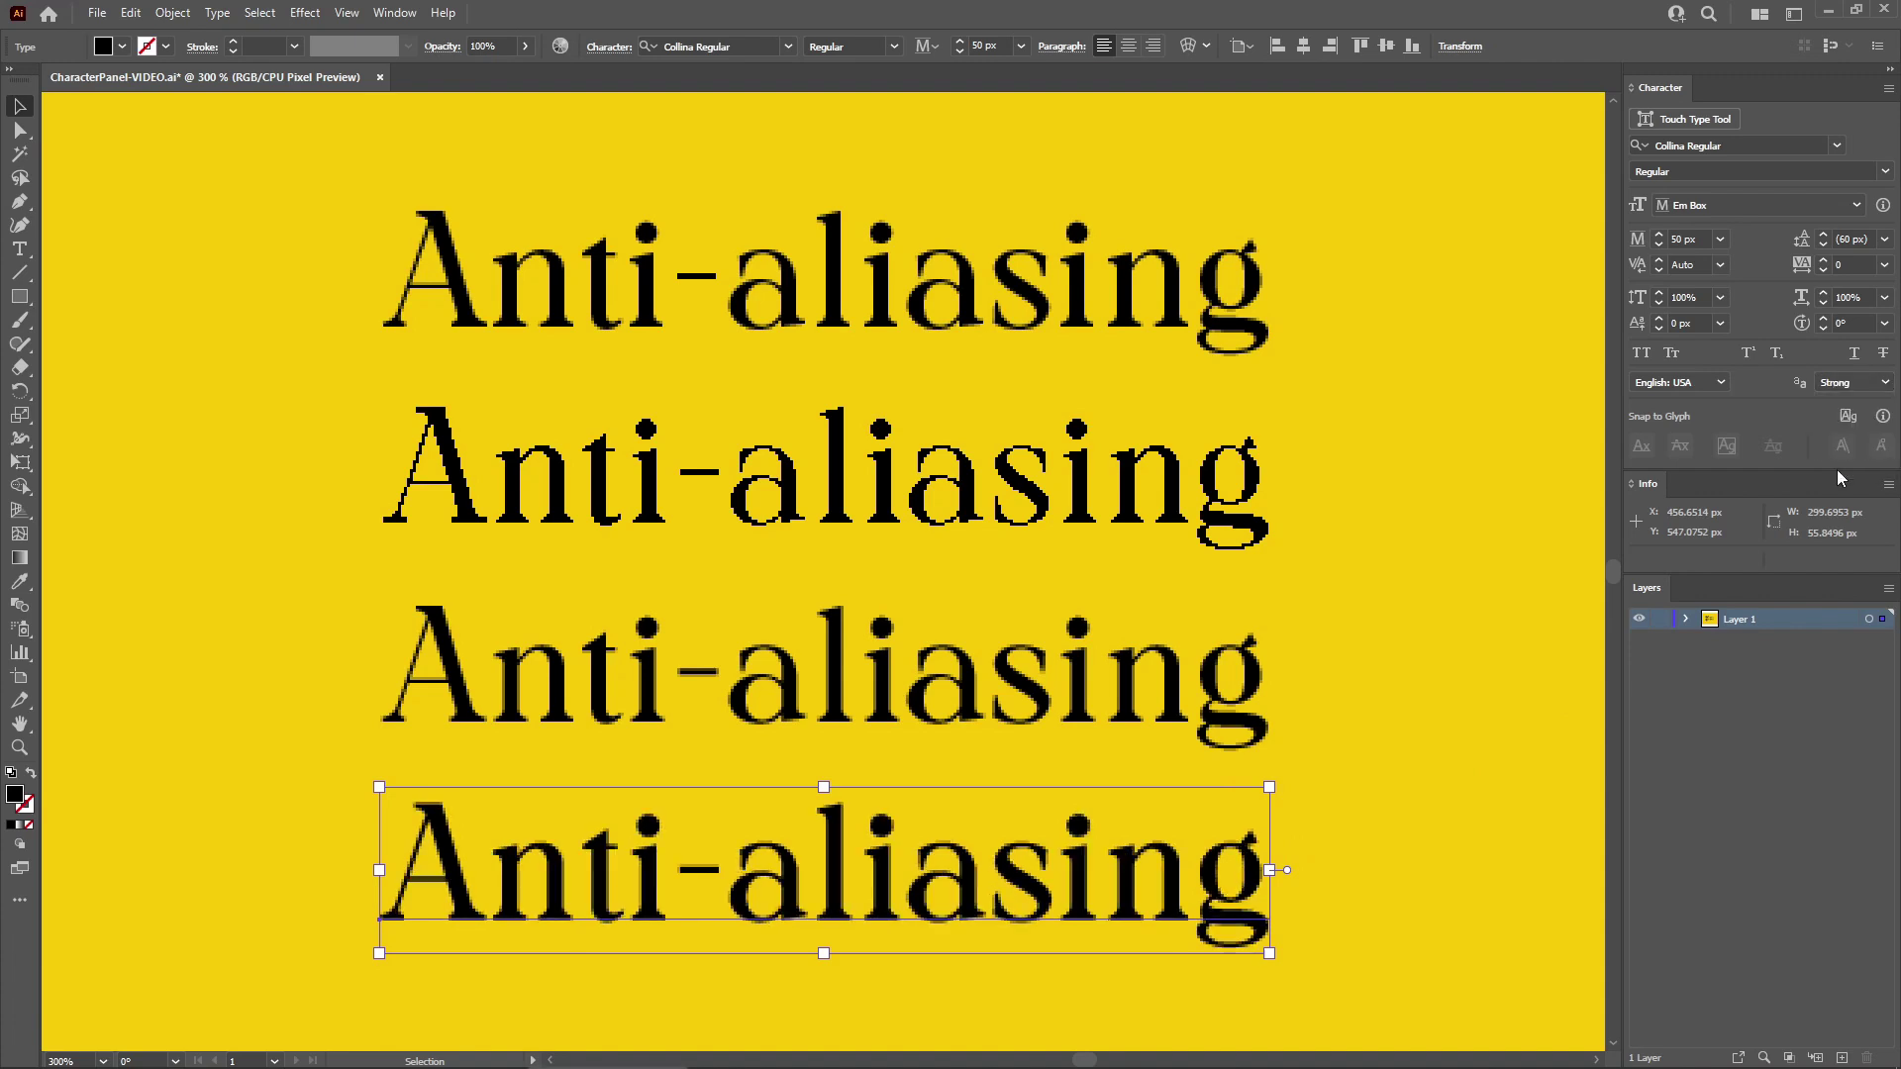
{"action": "left_click", "coordinate": [1437, 534]}
{"action": "left_click", "coordinate": [1255, 336]}
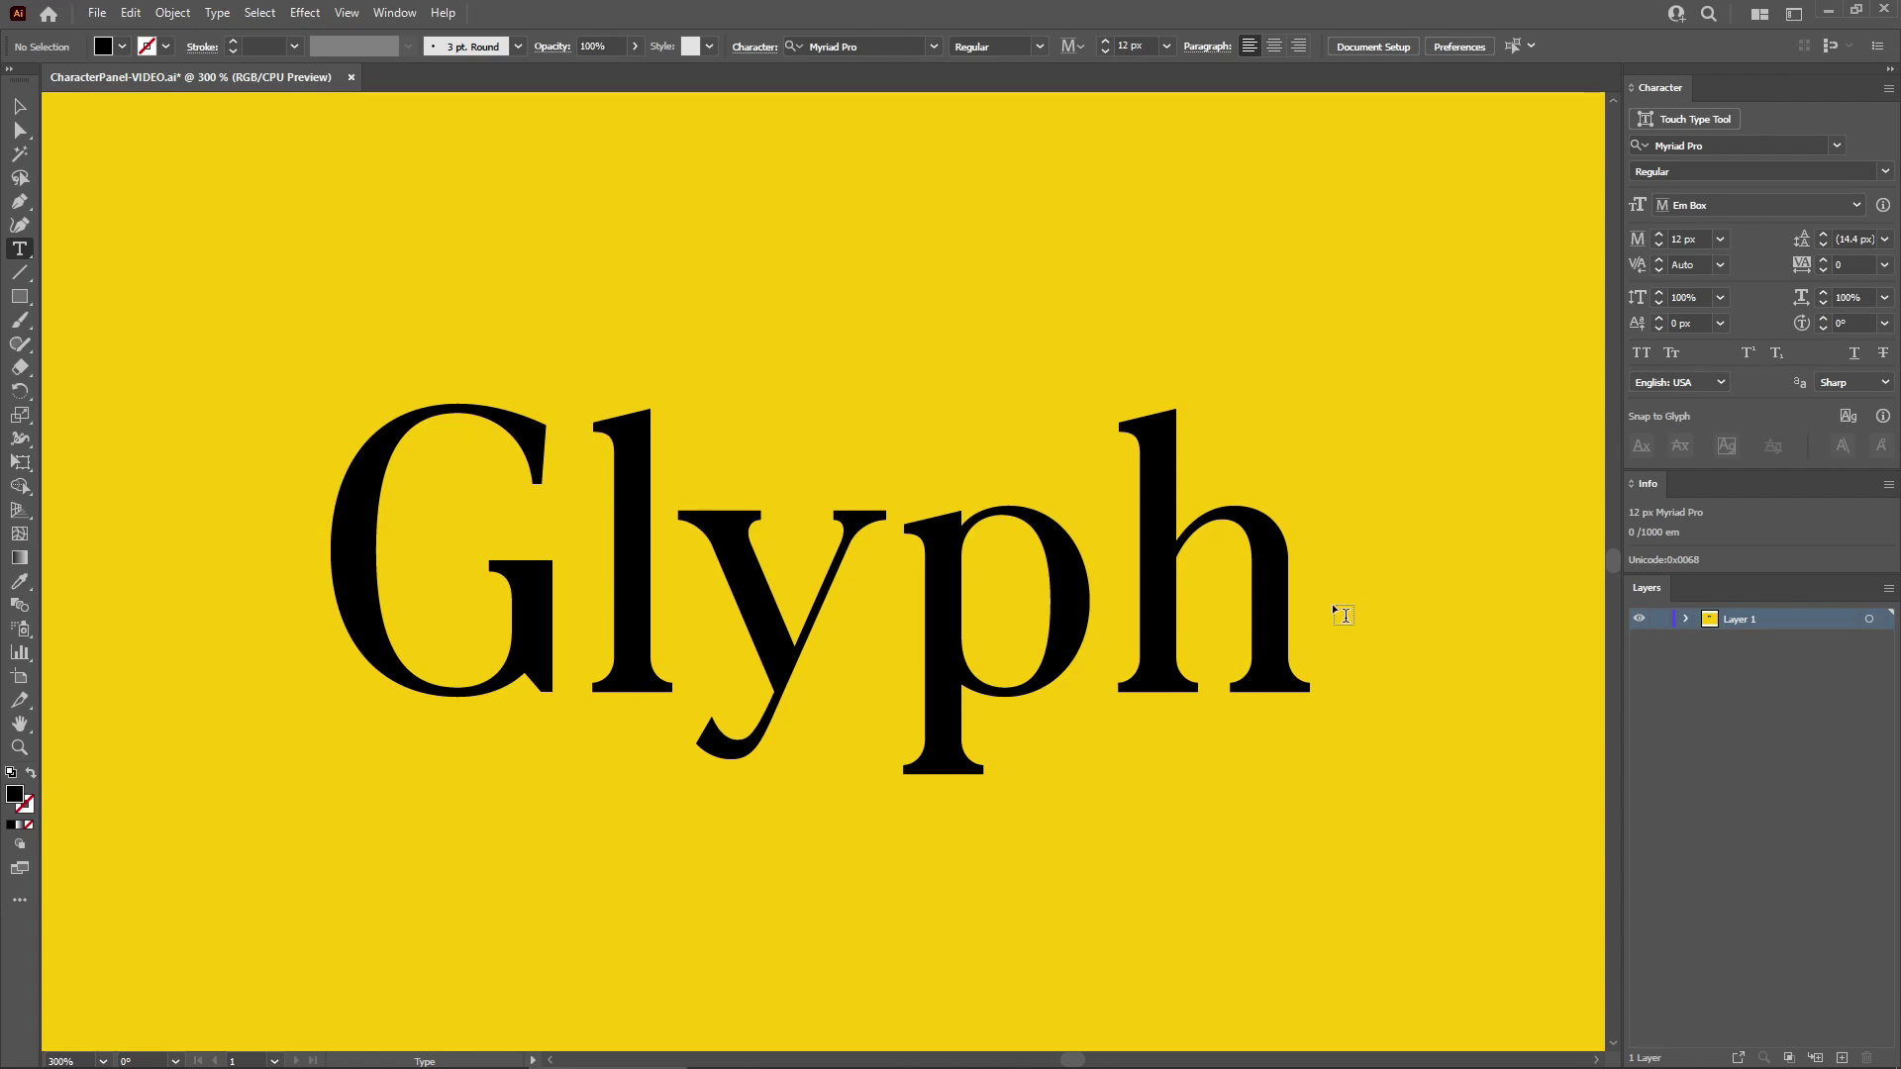
Use the Touch Type Tool to replace the final h of Glyph with its curled swash alternate.
{"action": "left_click", "coordinate": [1272, 584]}
{"action": "key", "text": "shift+Left"}
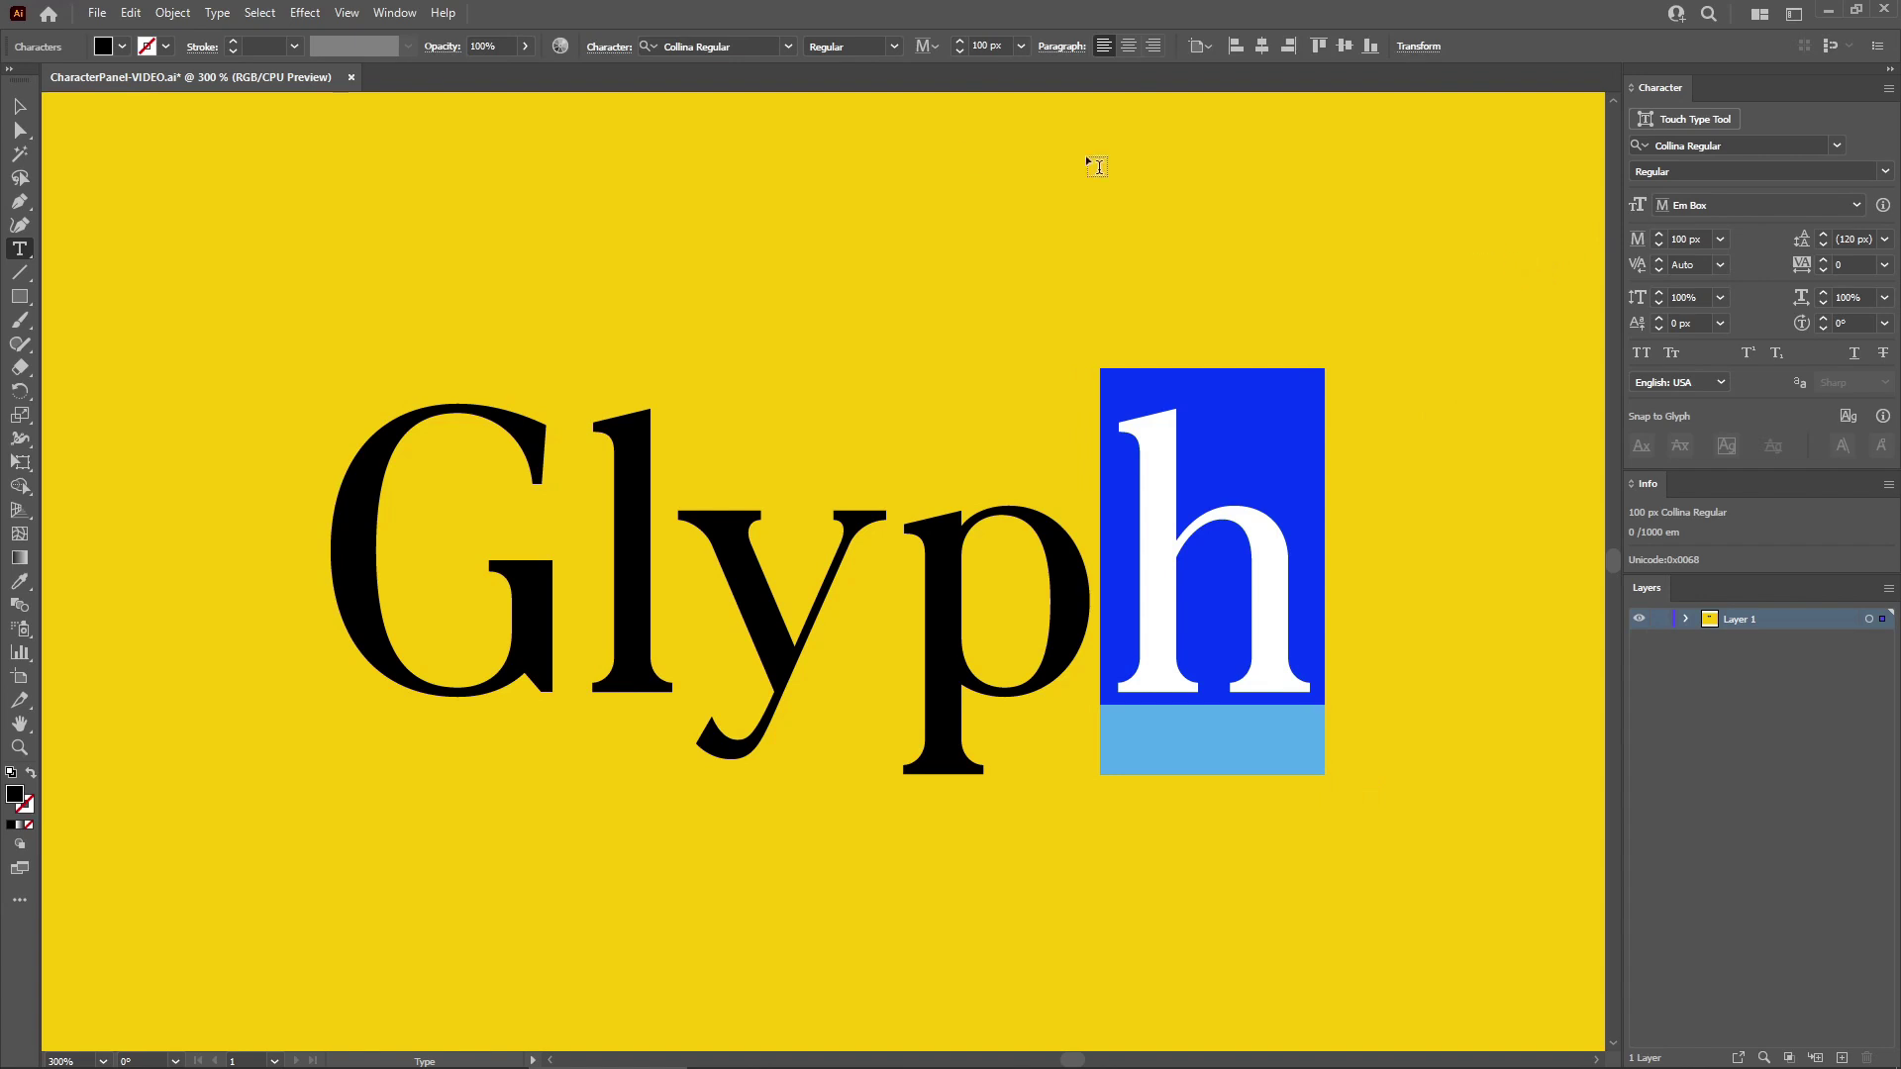
{"action": "left_click", "coordinate": [25, 250]}
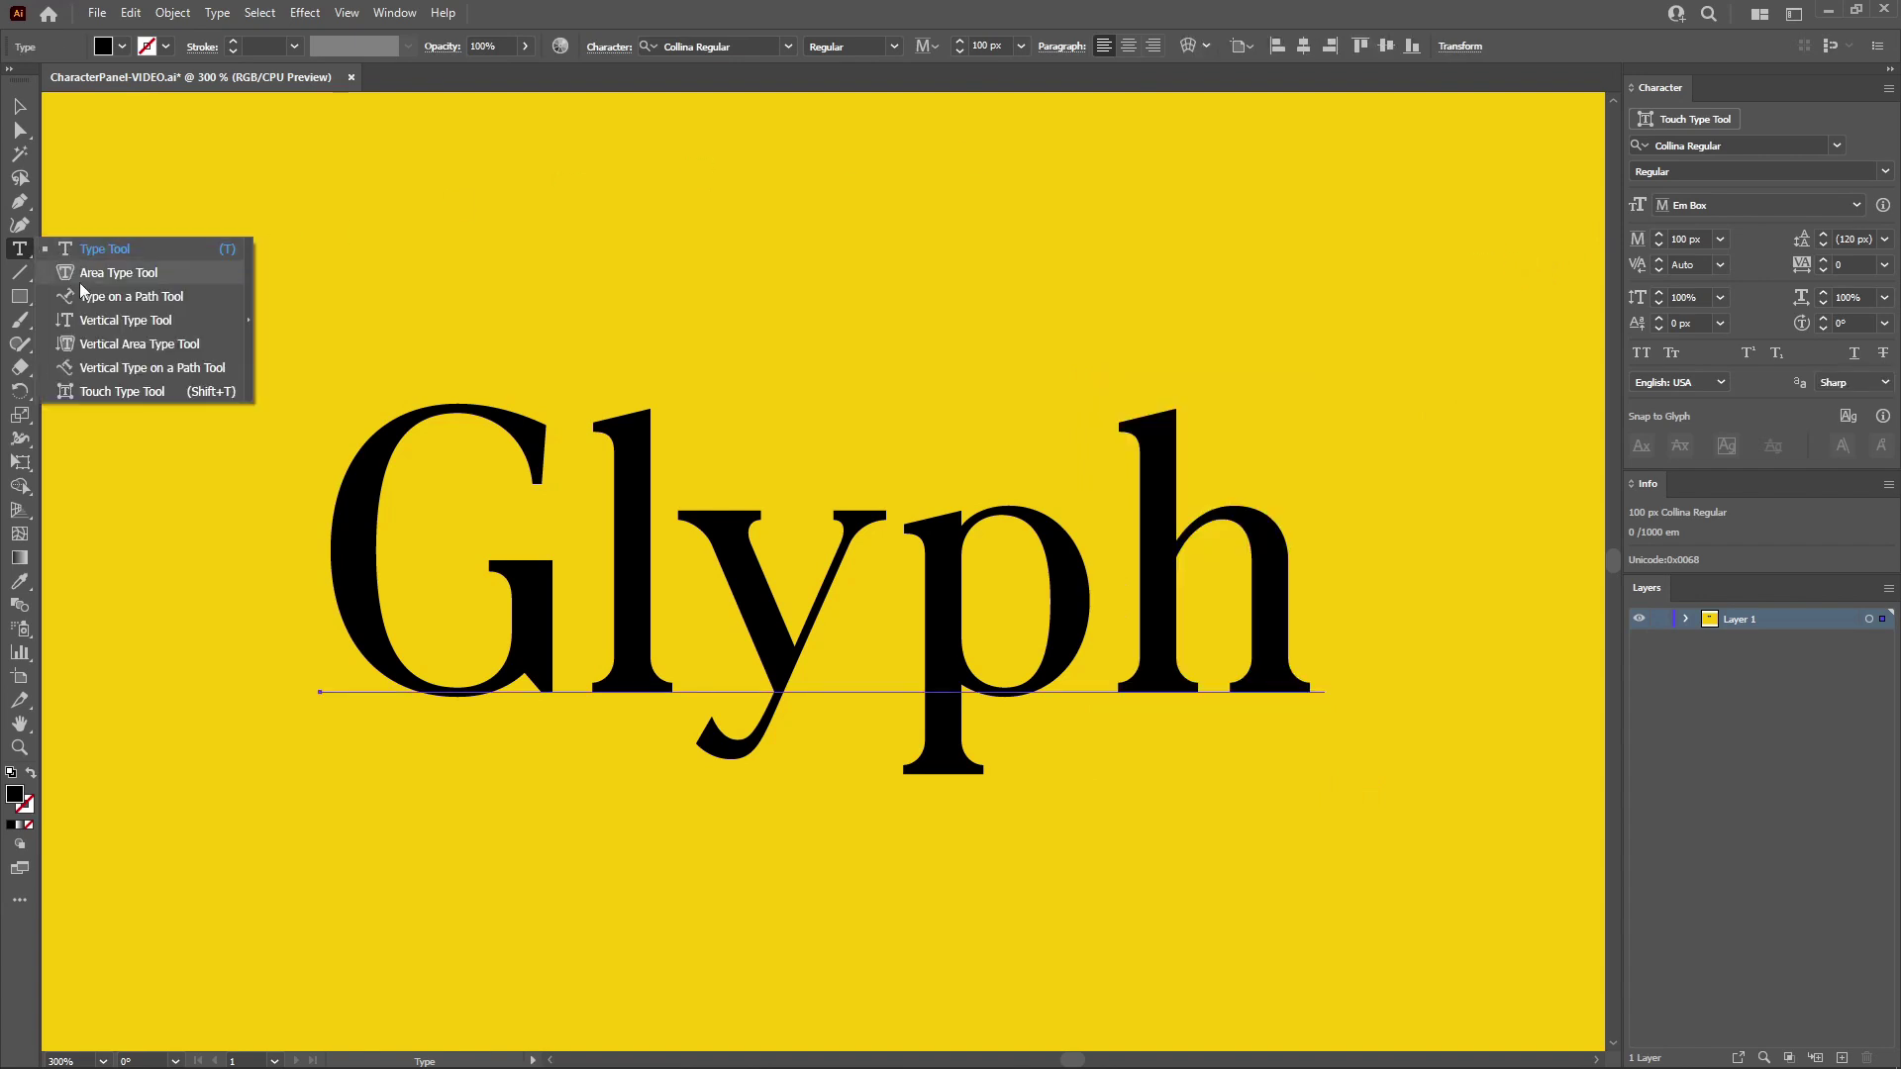
{"action": "left_click", "coordinate": [96, 393]}
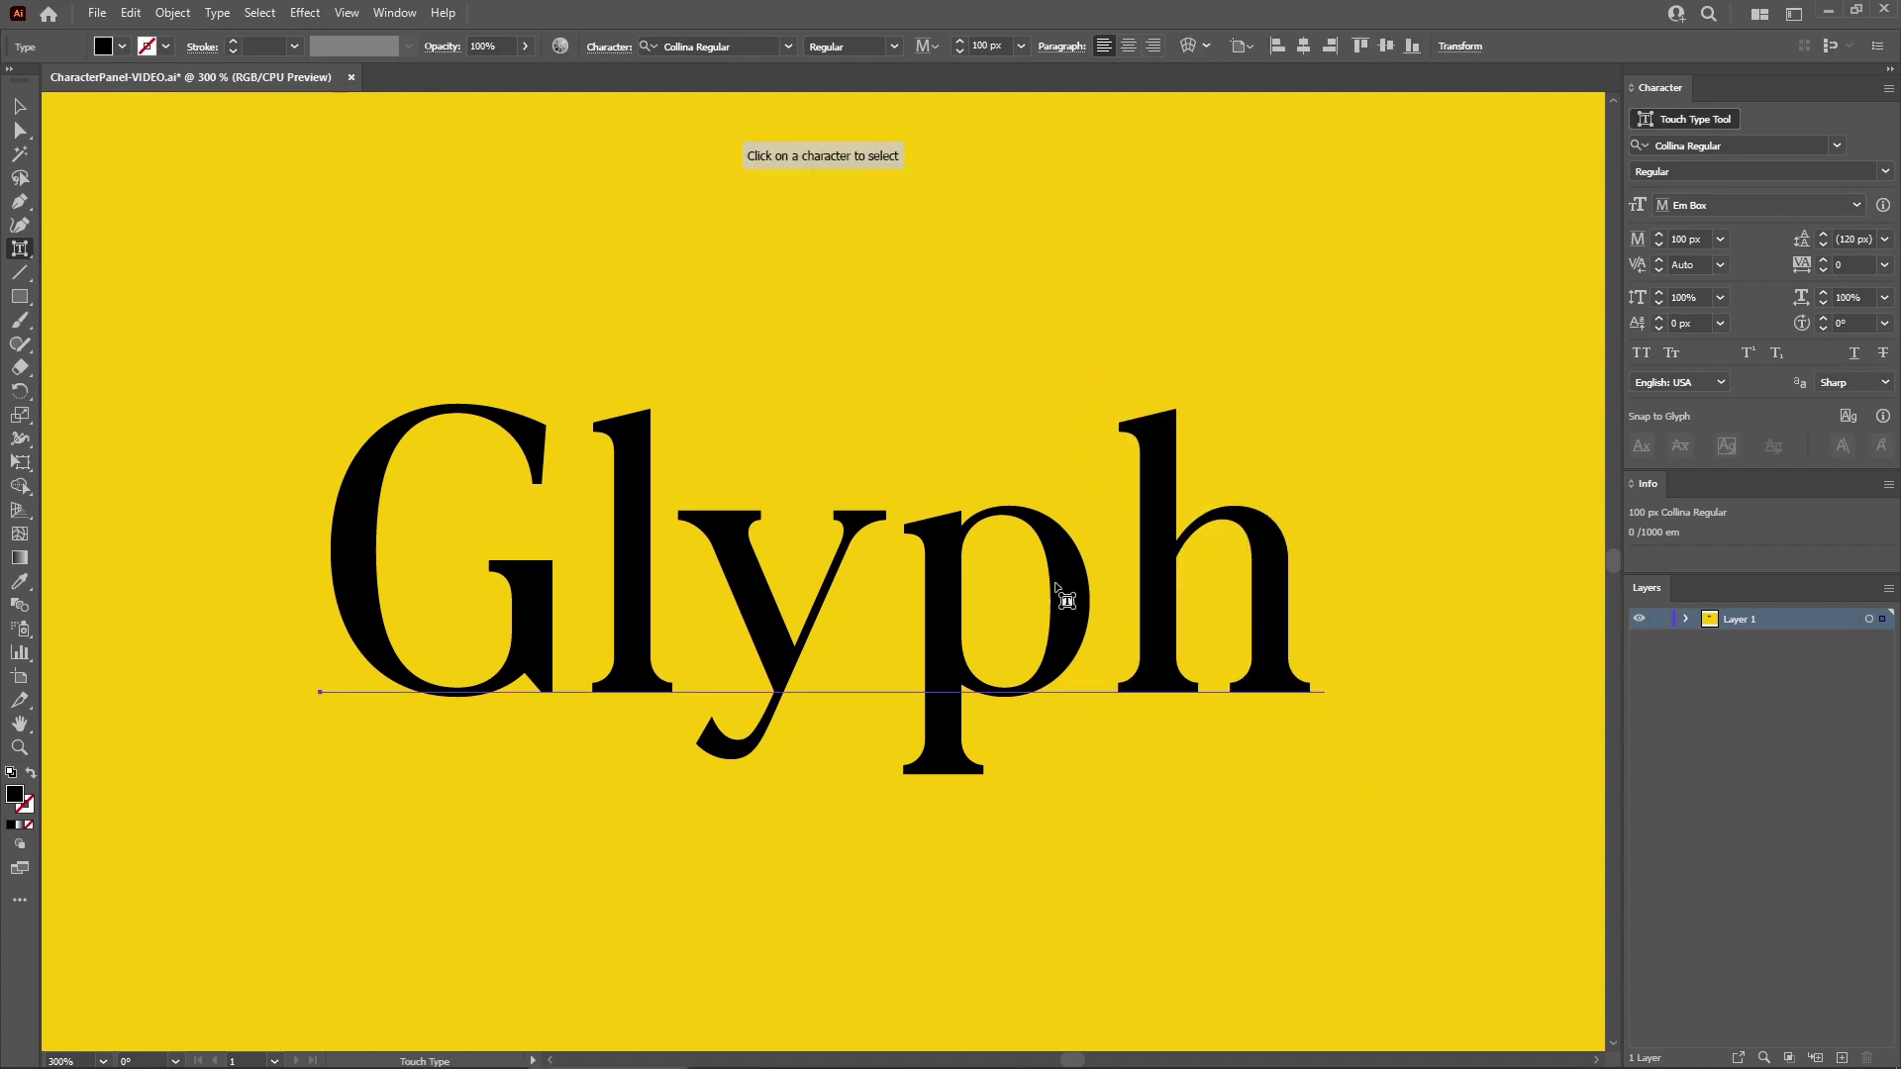
{"action": "left_click", "coordinate": [1164, 539]}
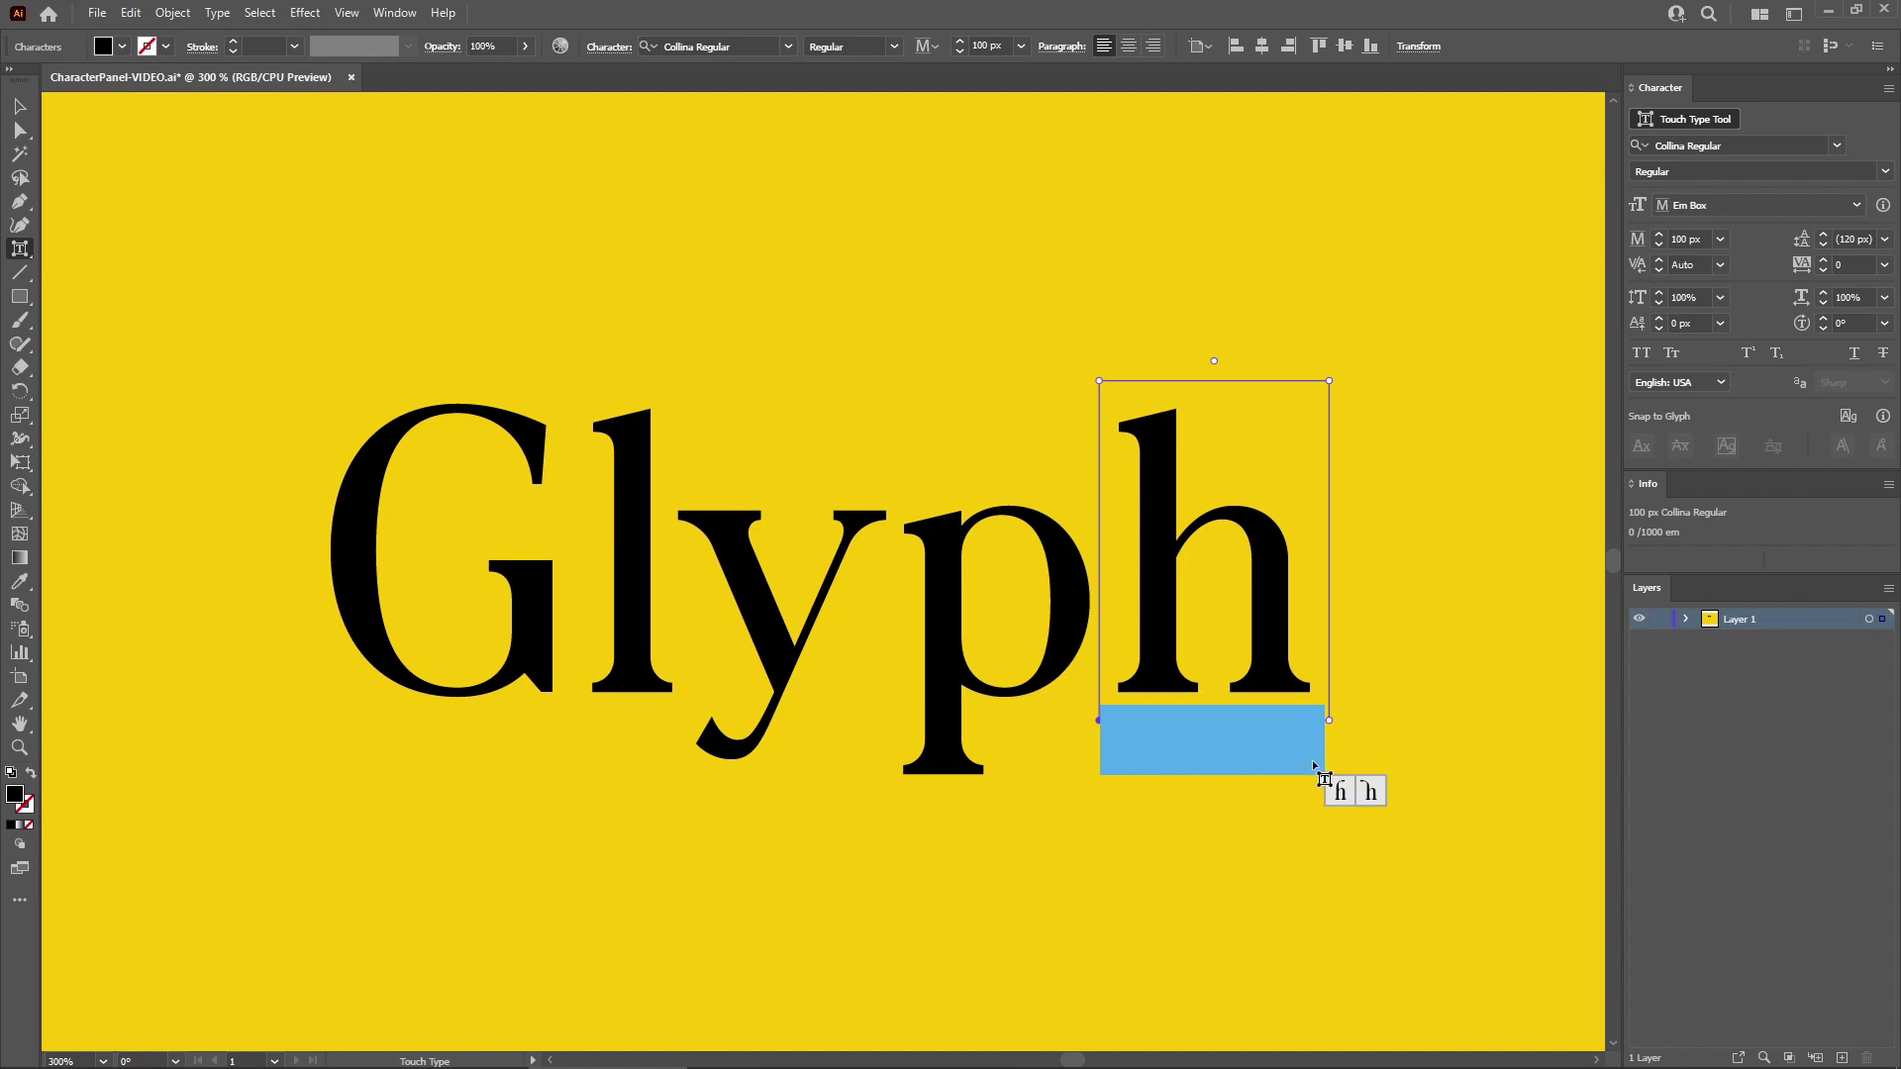
{"action": "left_click", "coordinate": [1372, 792]}
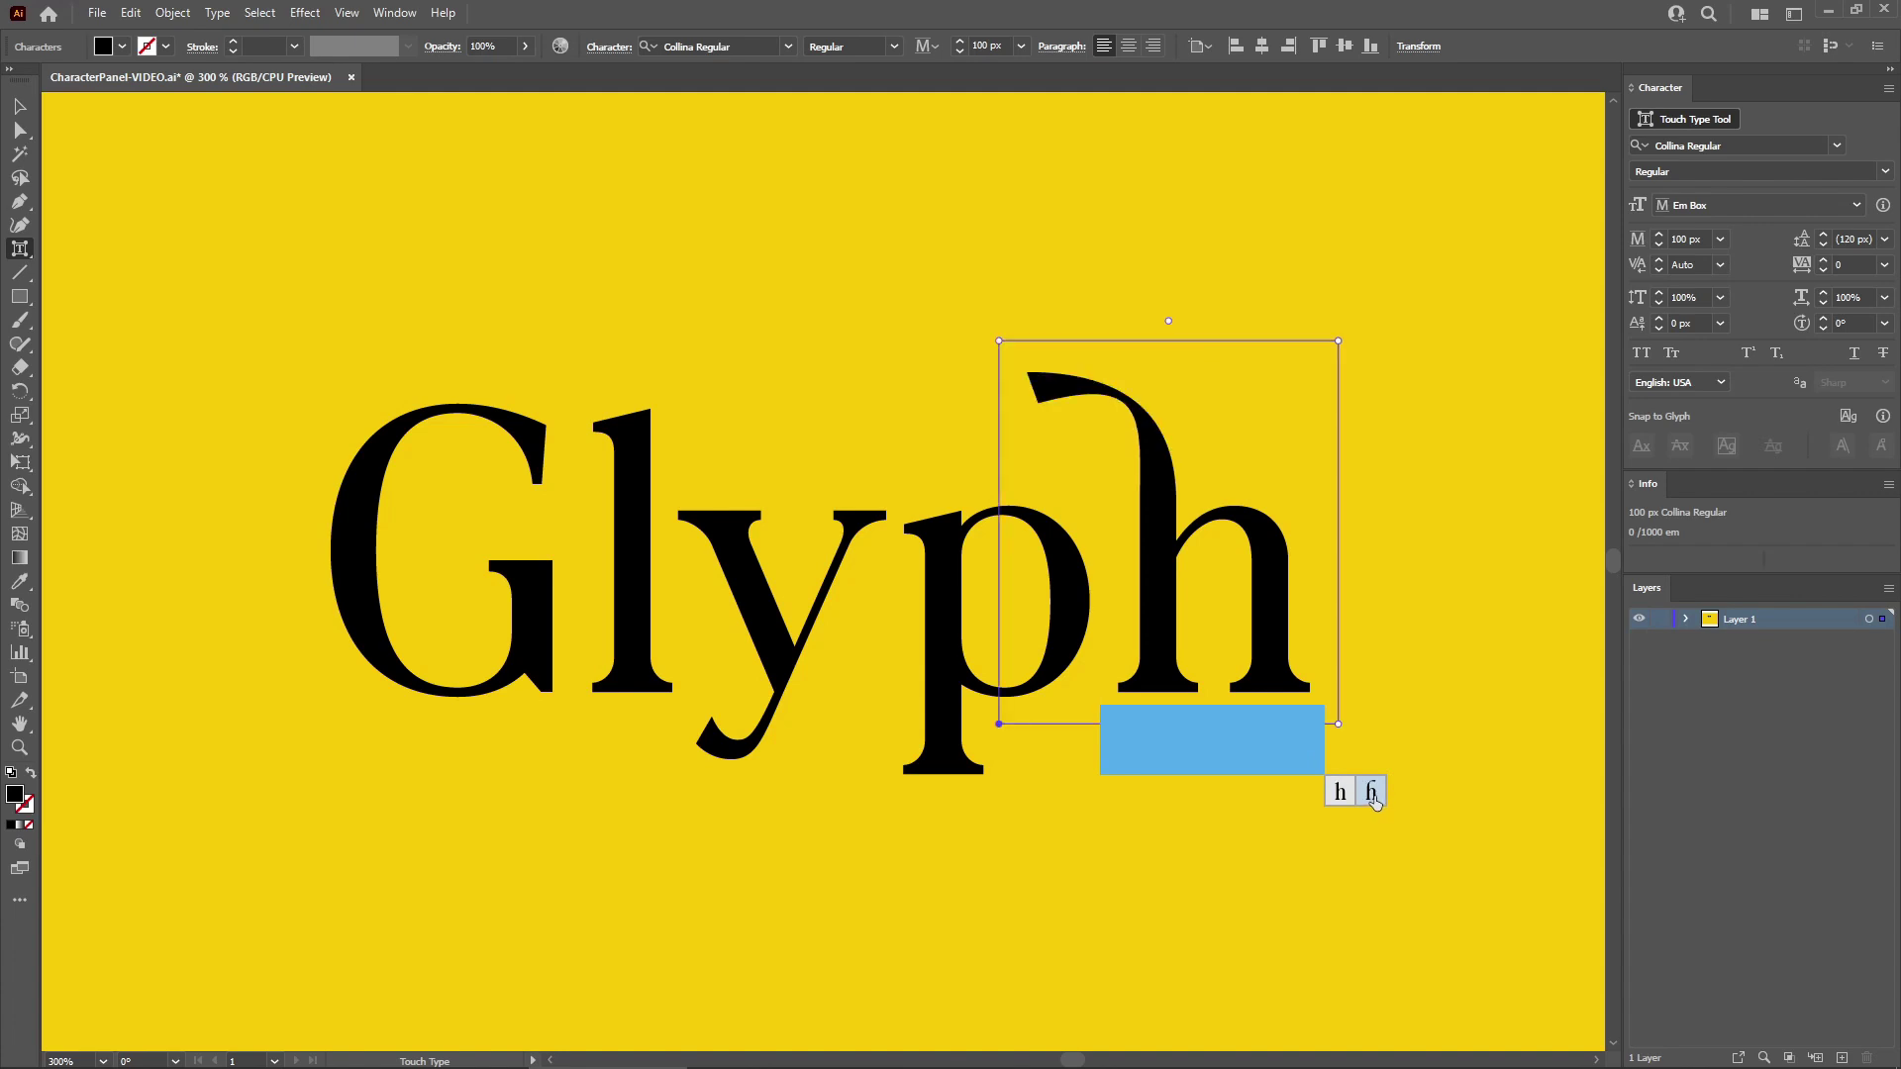
{"action": "left_click", "coordinate": [399, 20]}
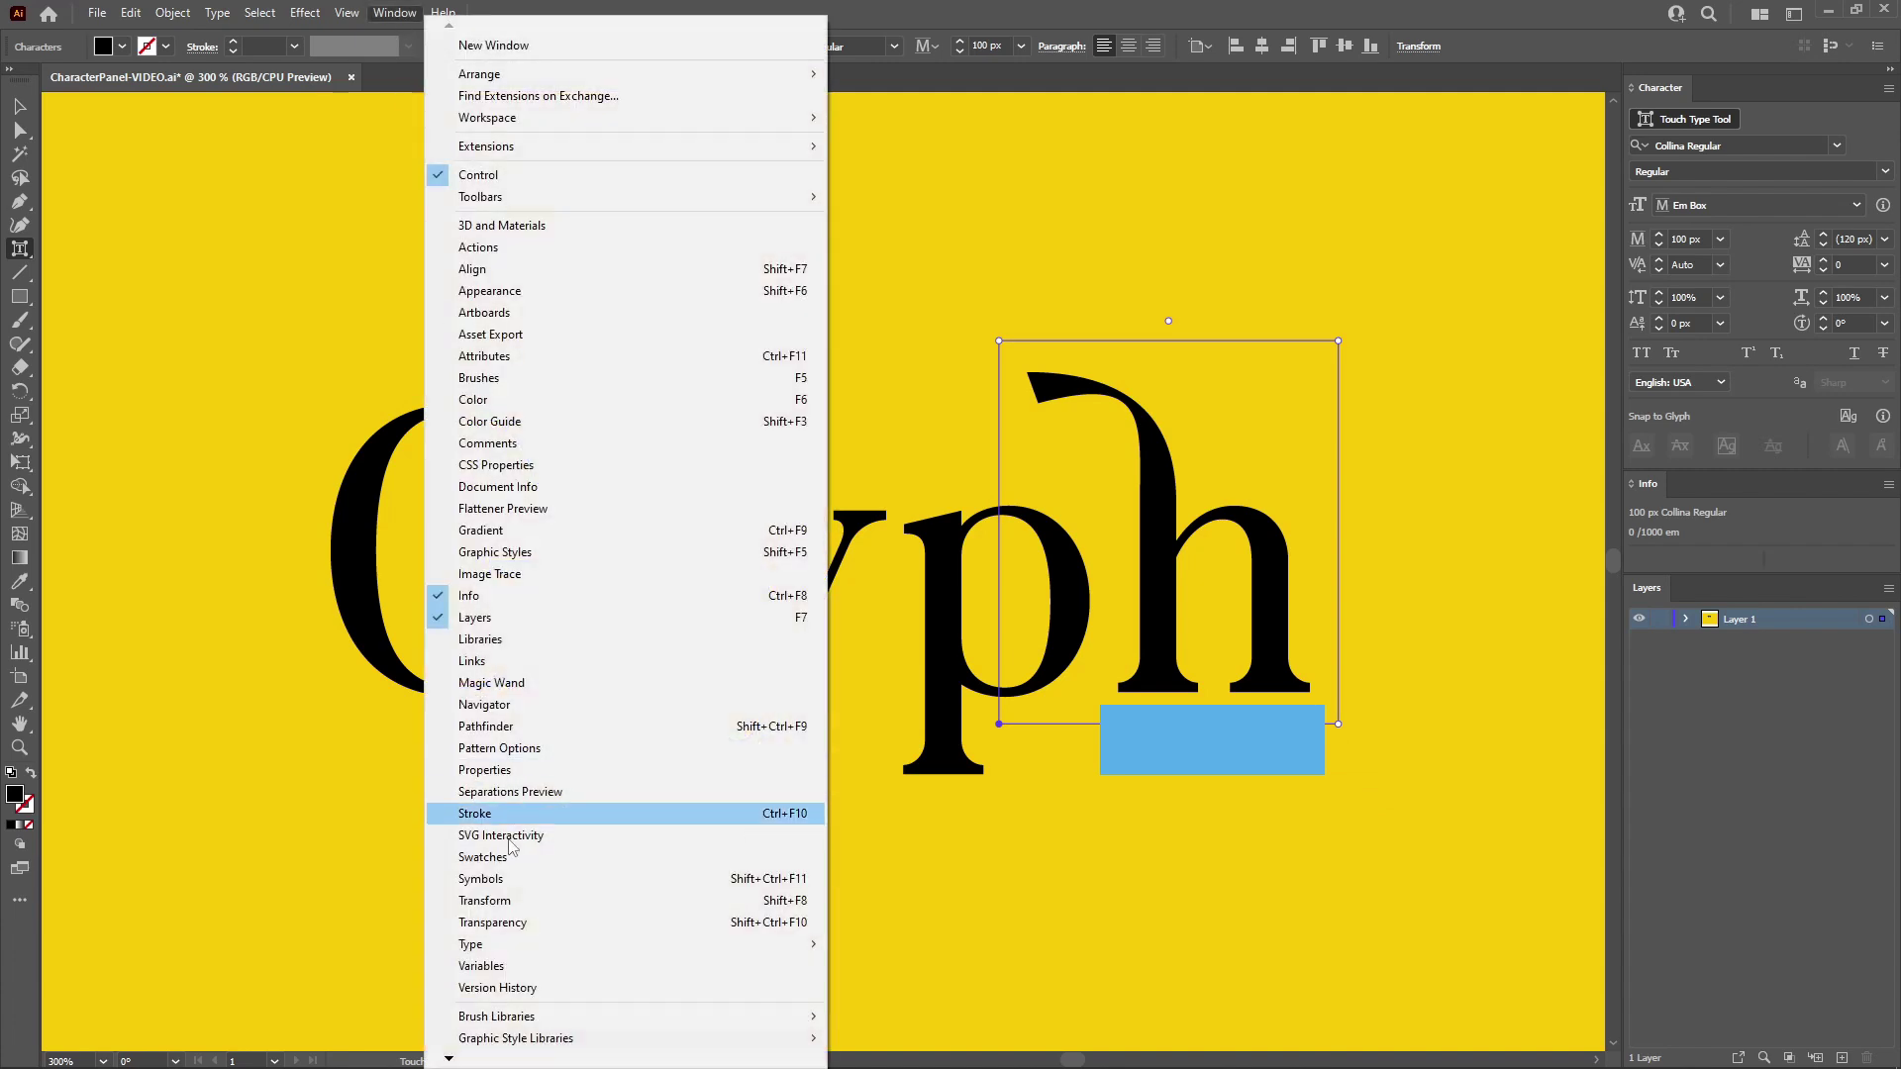
Open the Glyphs panel and set its Show filter to Stylistic Set 1.
{"action": "mouse_move", "coordinate": [513, 947]}
{"action": "left_click", "coordinate": [875, 858]}
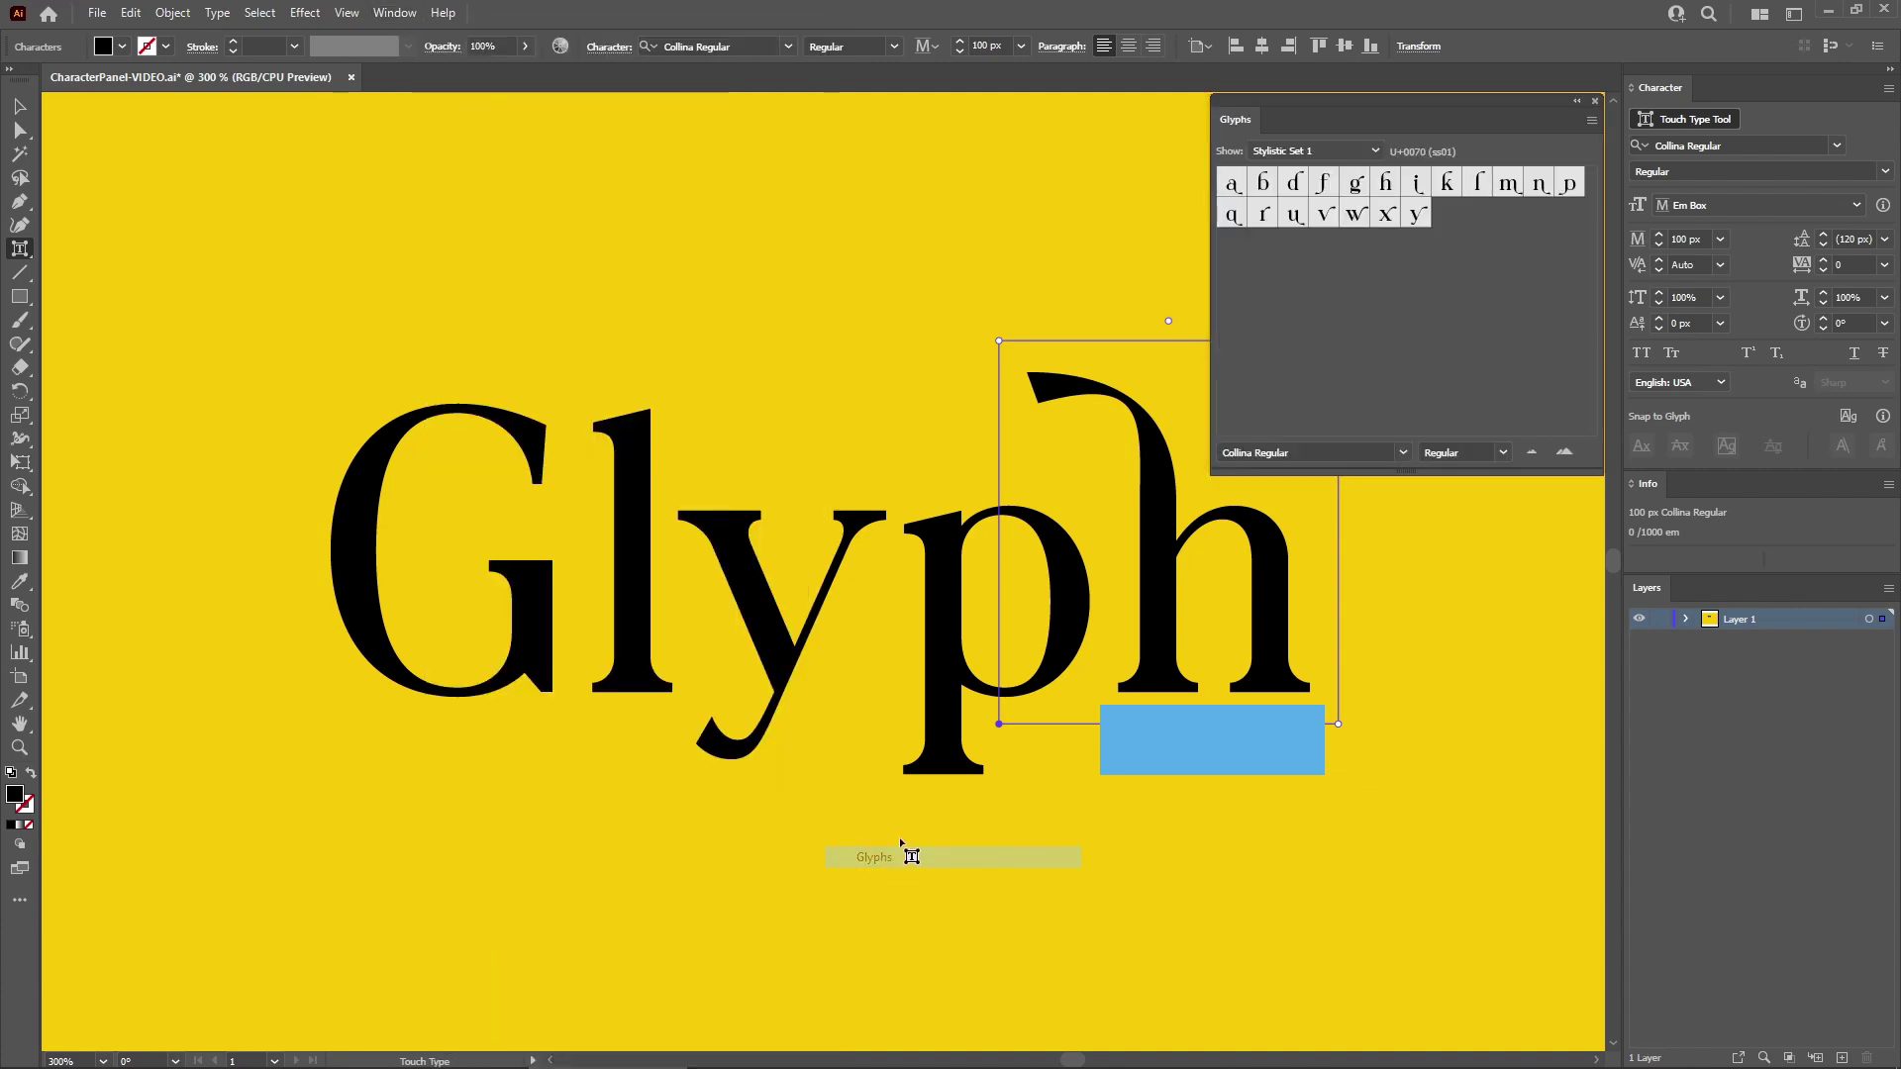
{"action": "left_click", "coordinate": [1333, 154]}
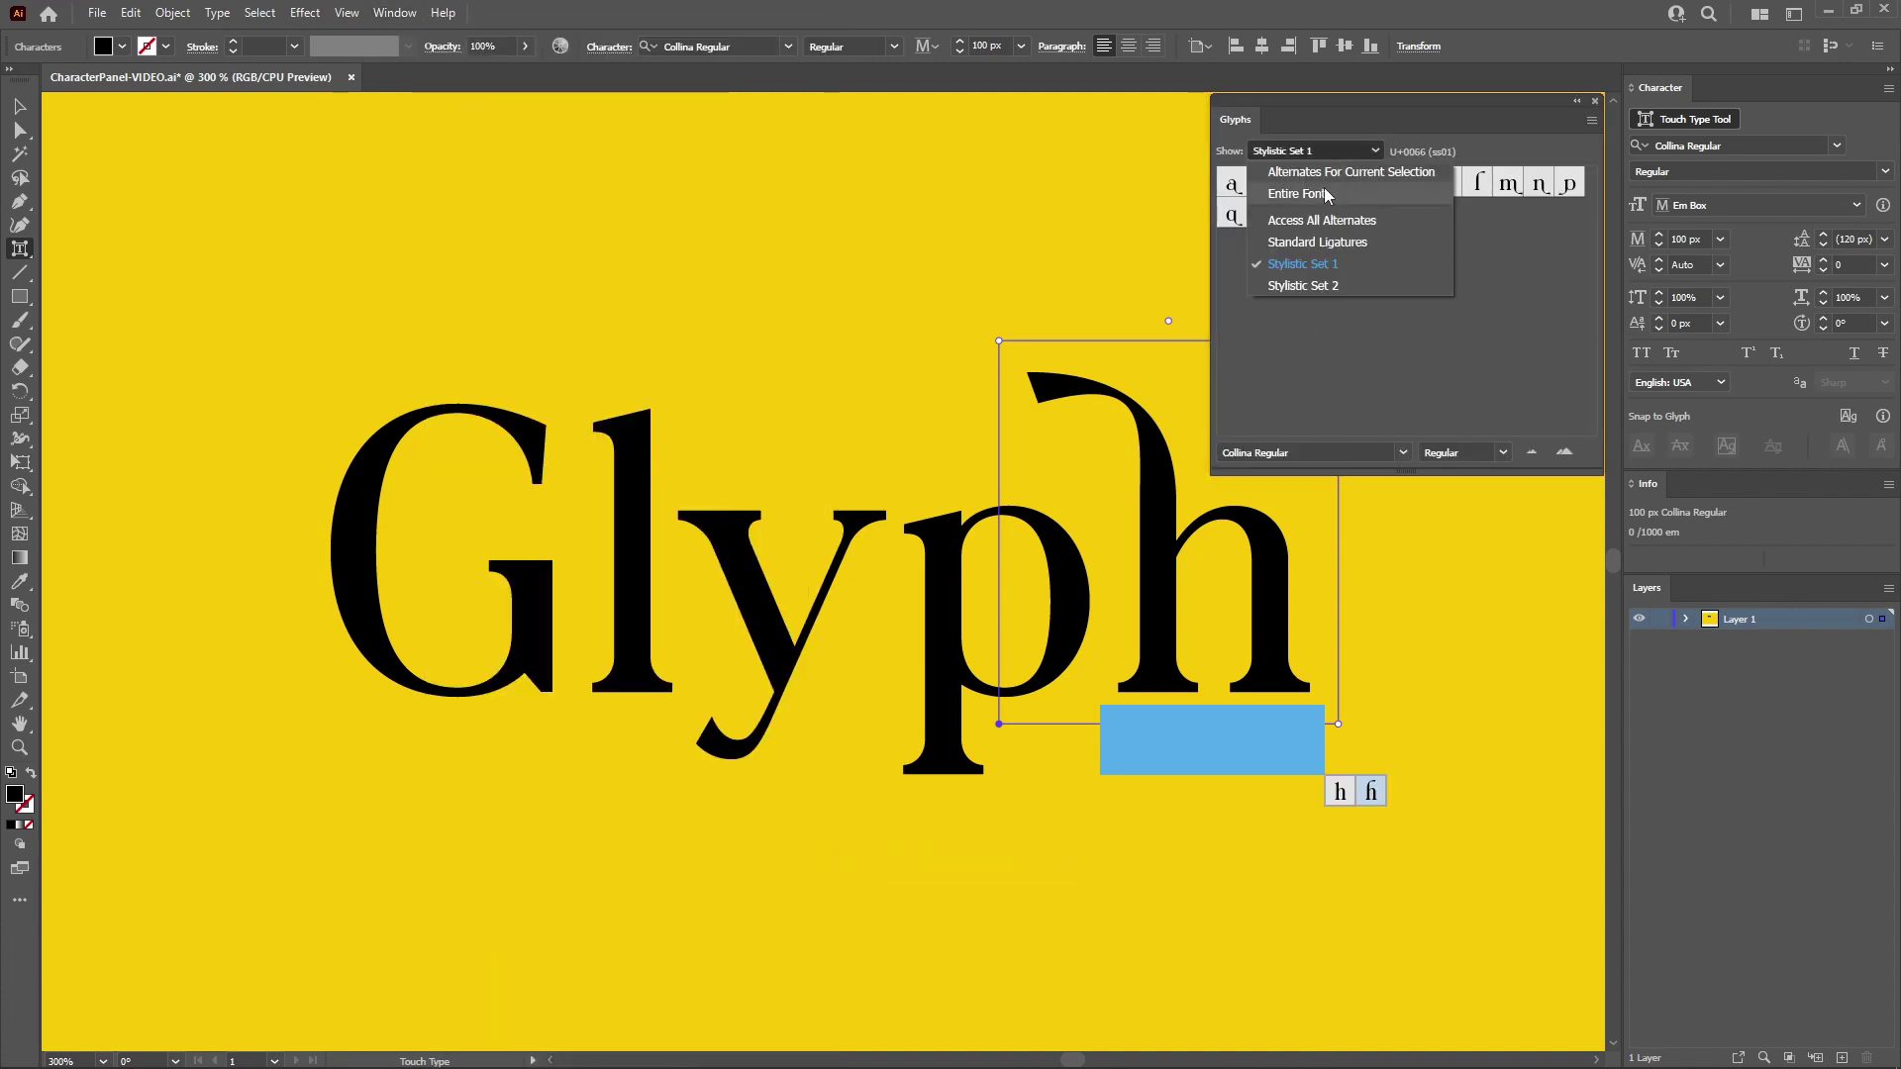
{"action": "left_click", "coordinate": [1324, 193]}
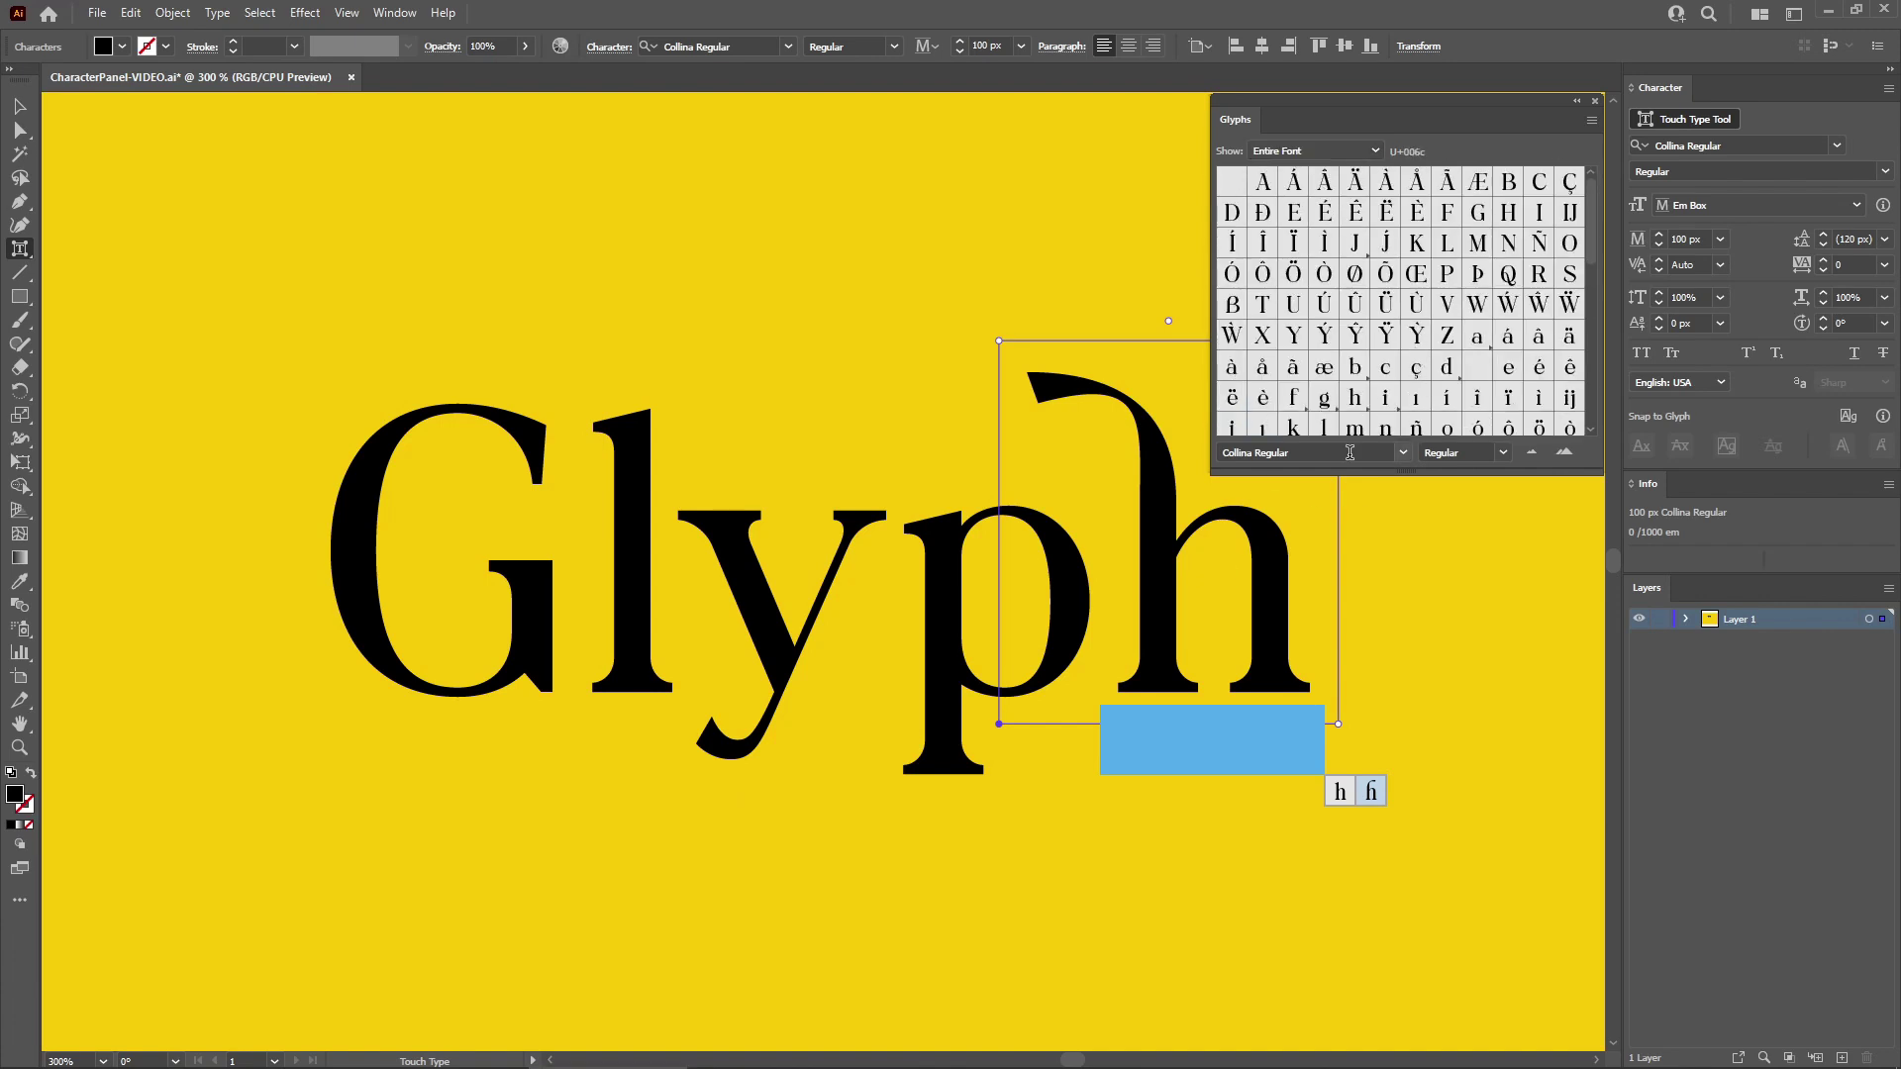
{"action": "left_click", "coordinate": [1376, 151]}
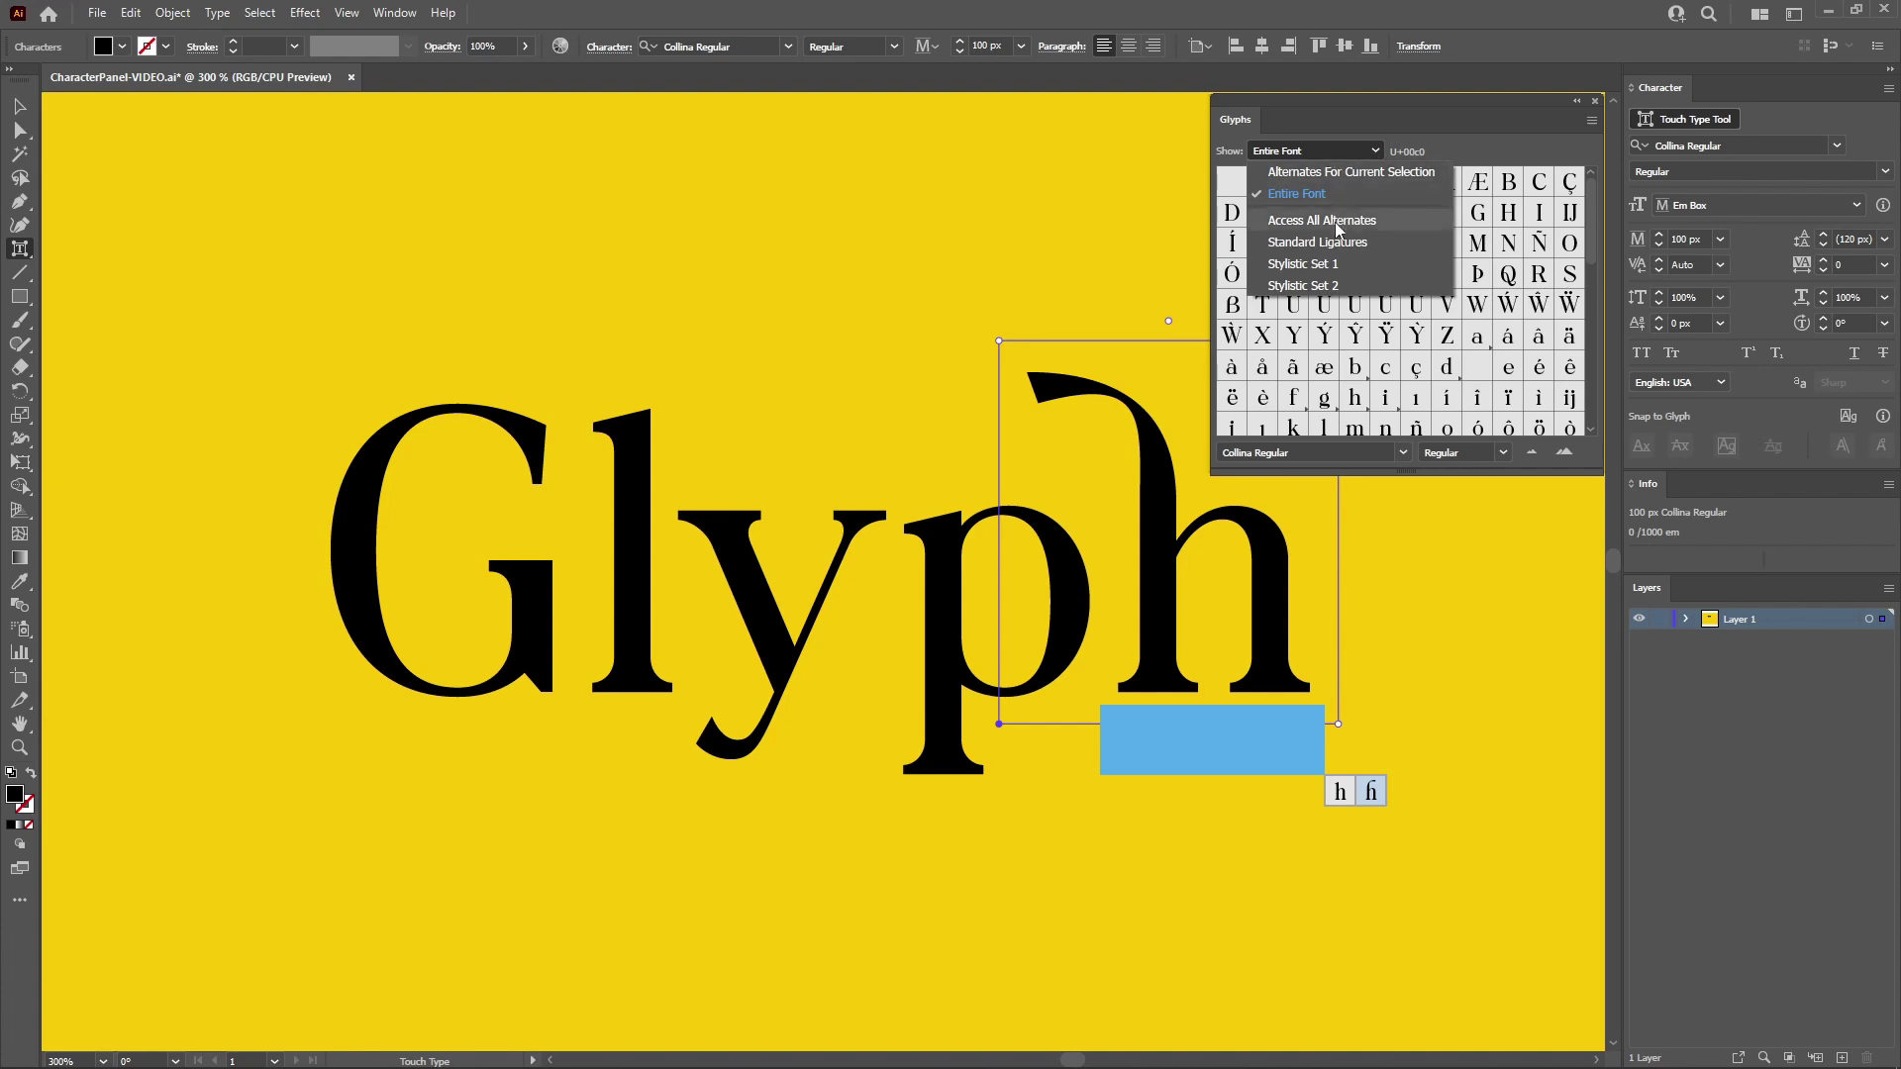
{"action": "left_click", "coordinate": [1326, 263]}
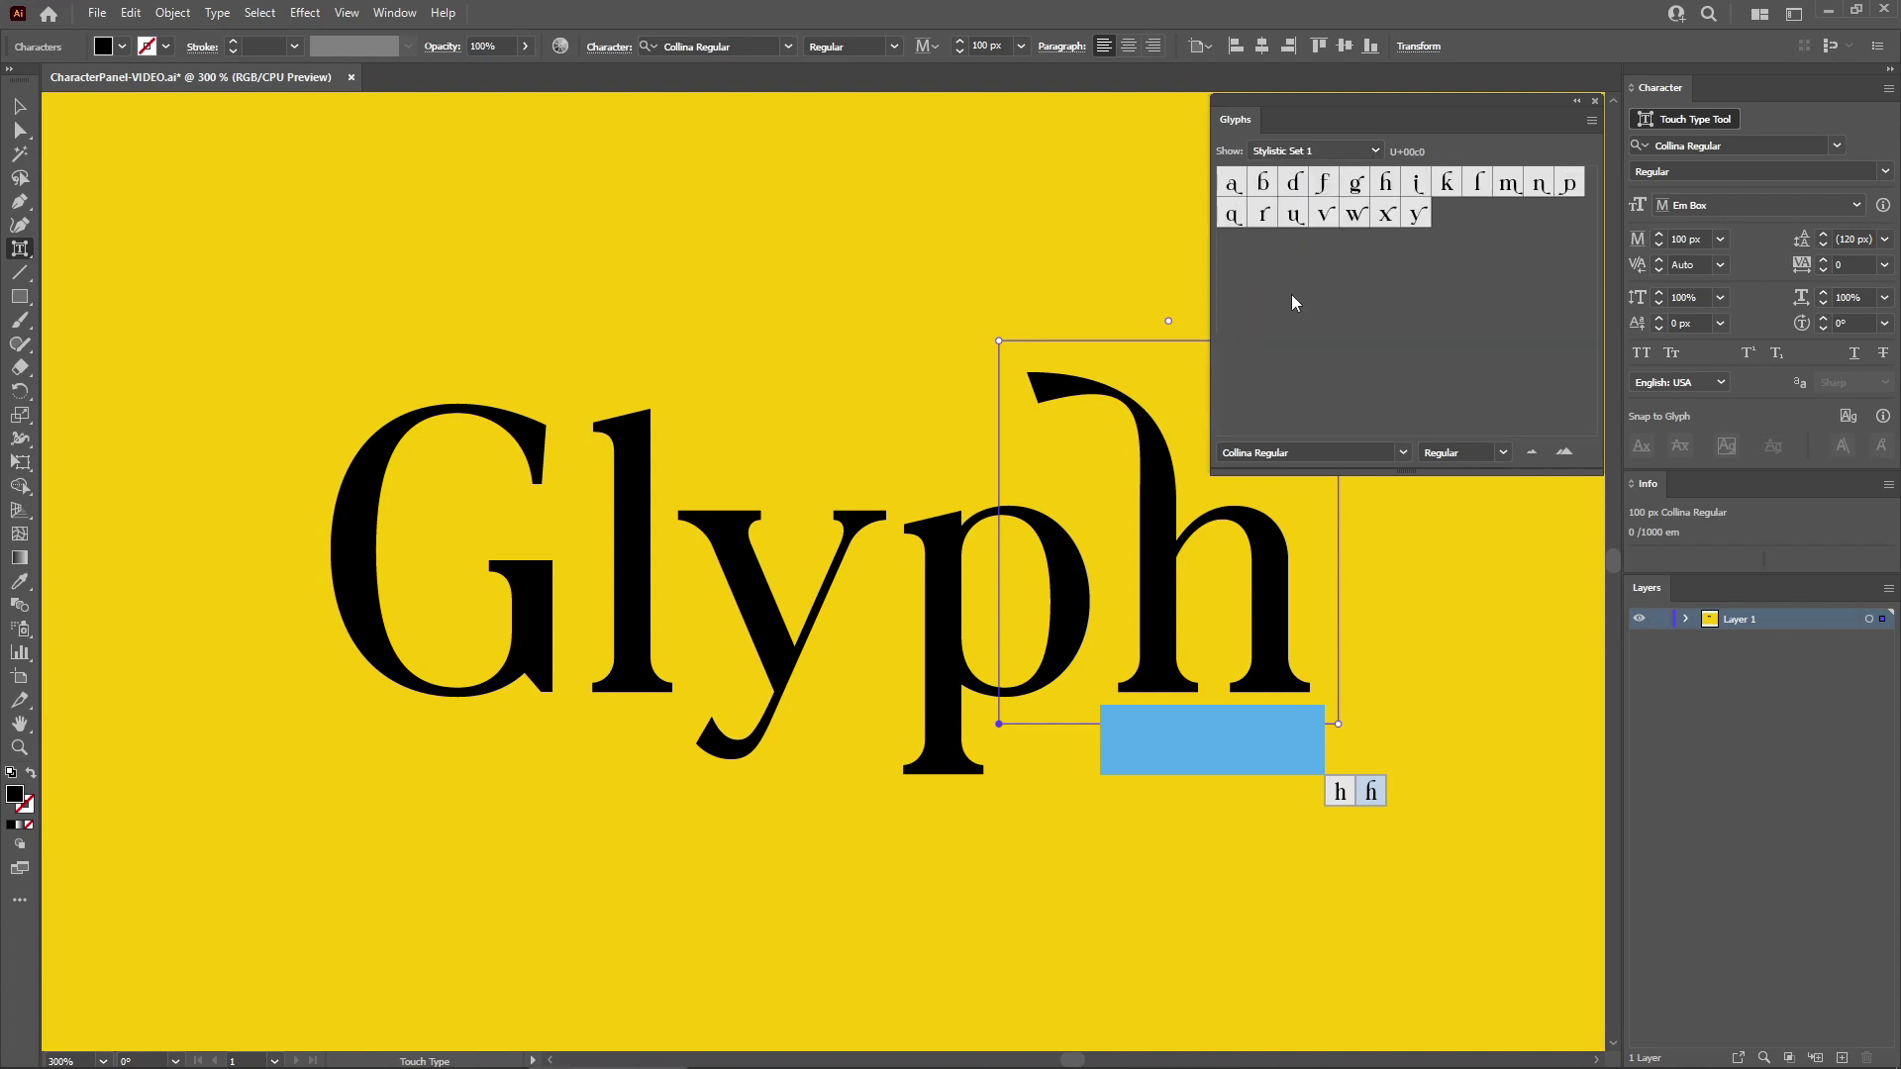
Delete the y in Glyph and insert its Stylistic Set 1 swash alternate.
{"action": "key", "text": "t"}
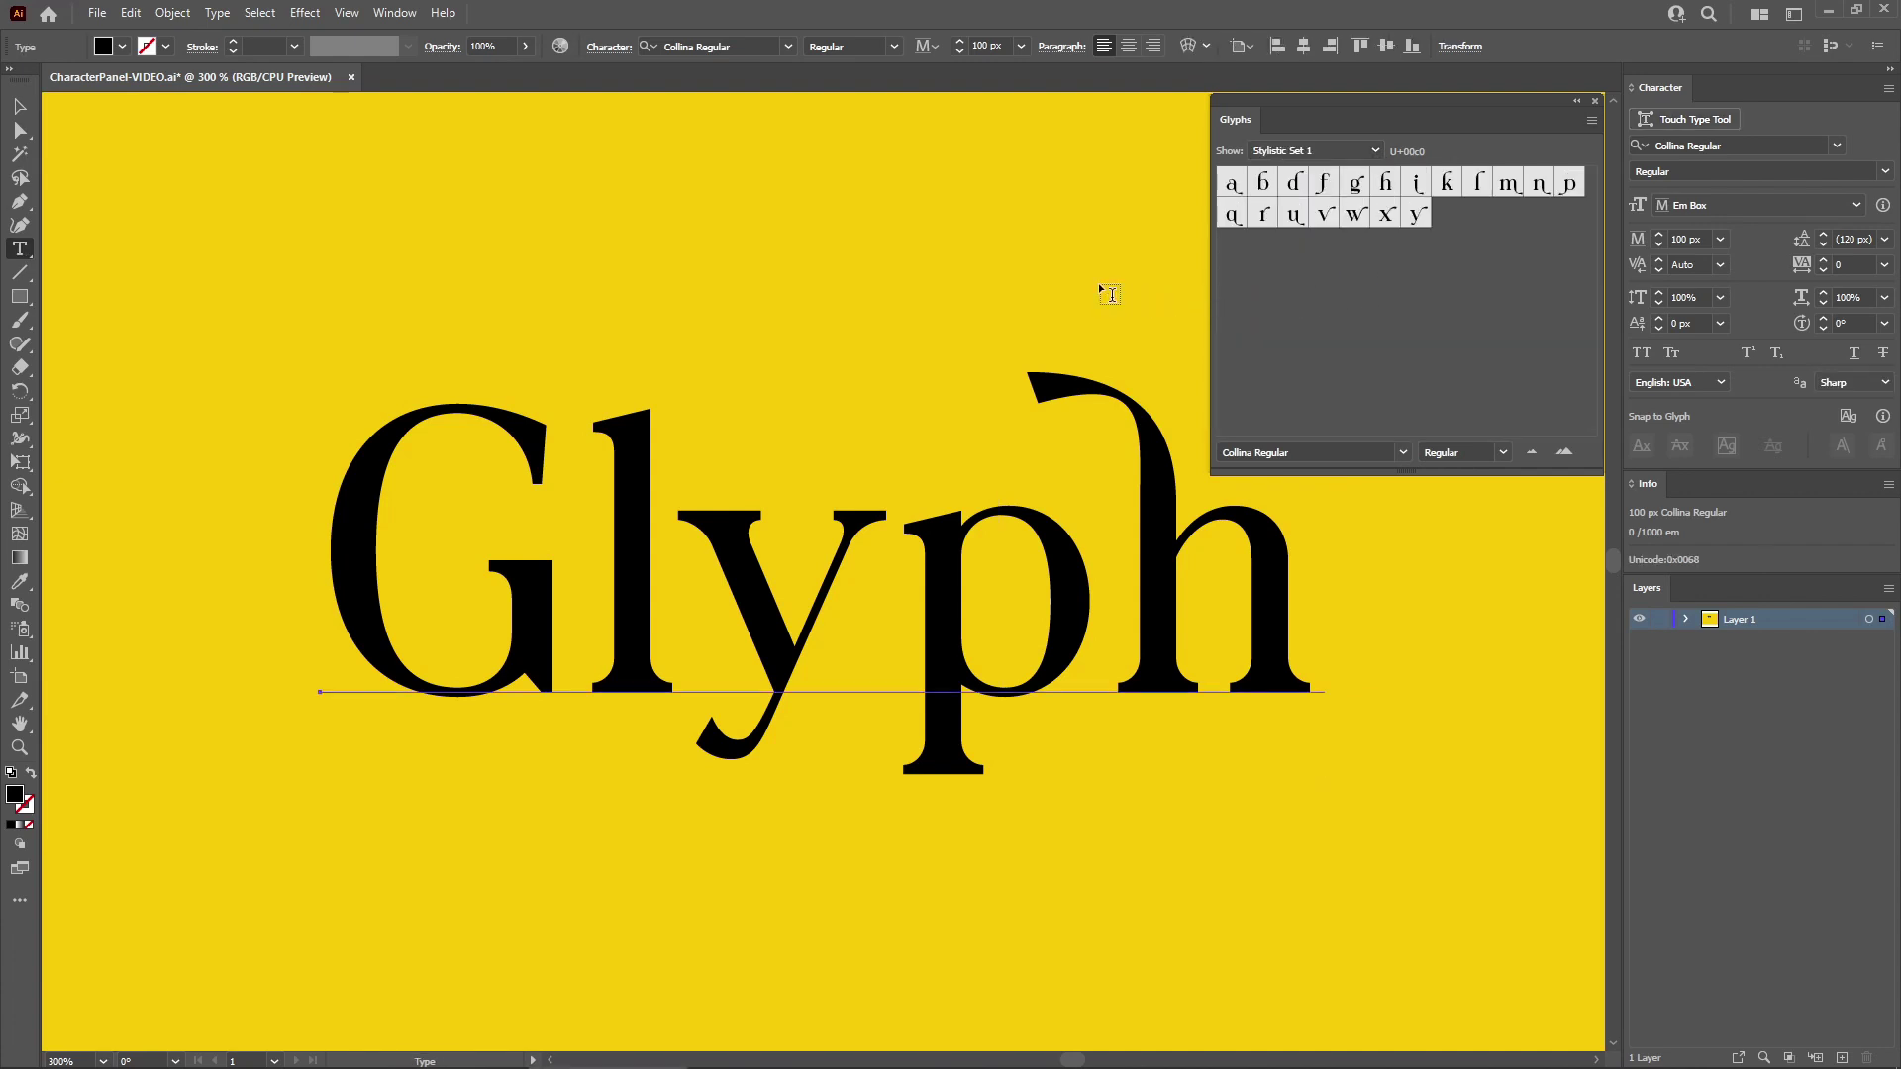
{"action": "left_click_drag", "start_coordinate": [882, 484], "coordinate": [673, 495]}
{"action": "key", "text": "BackSpace"}
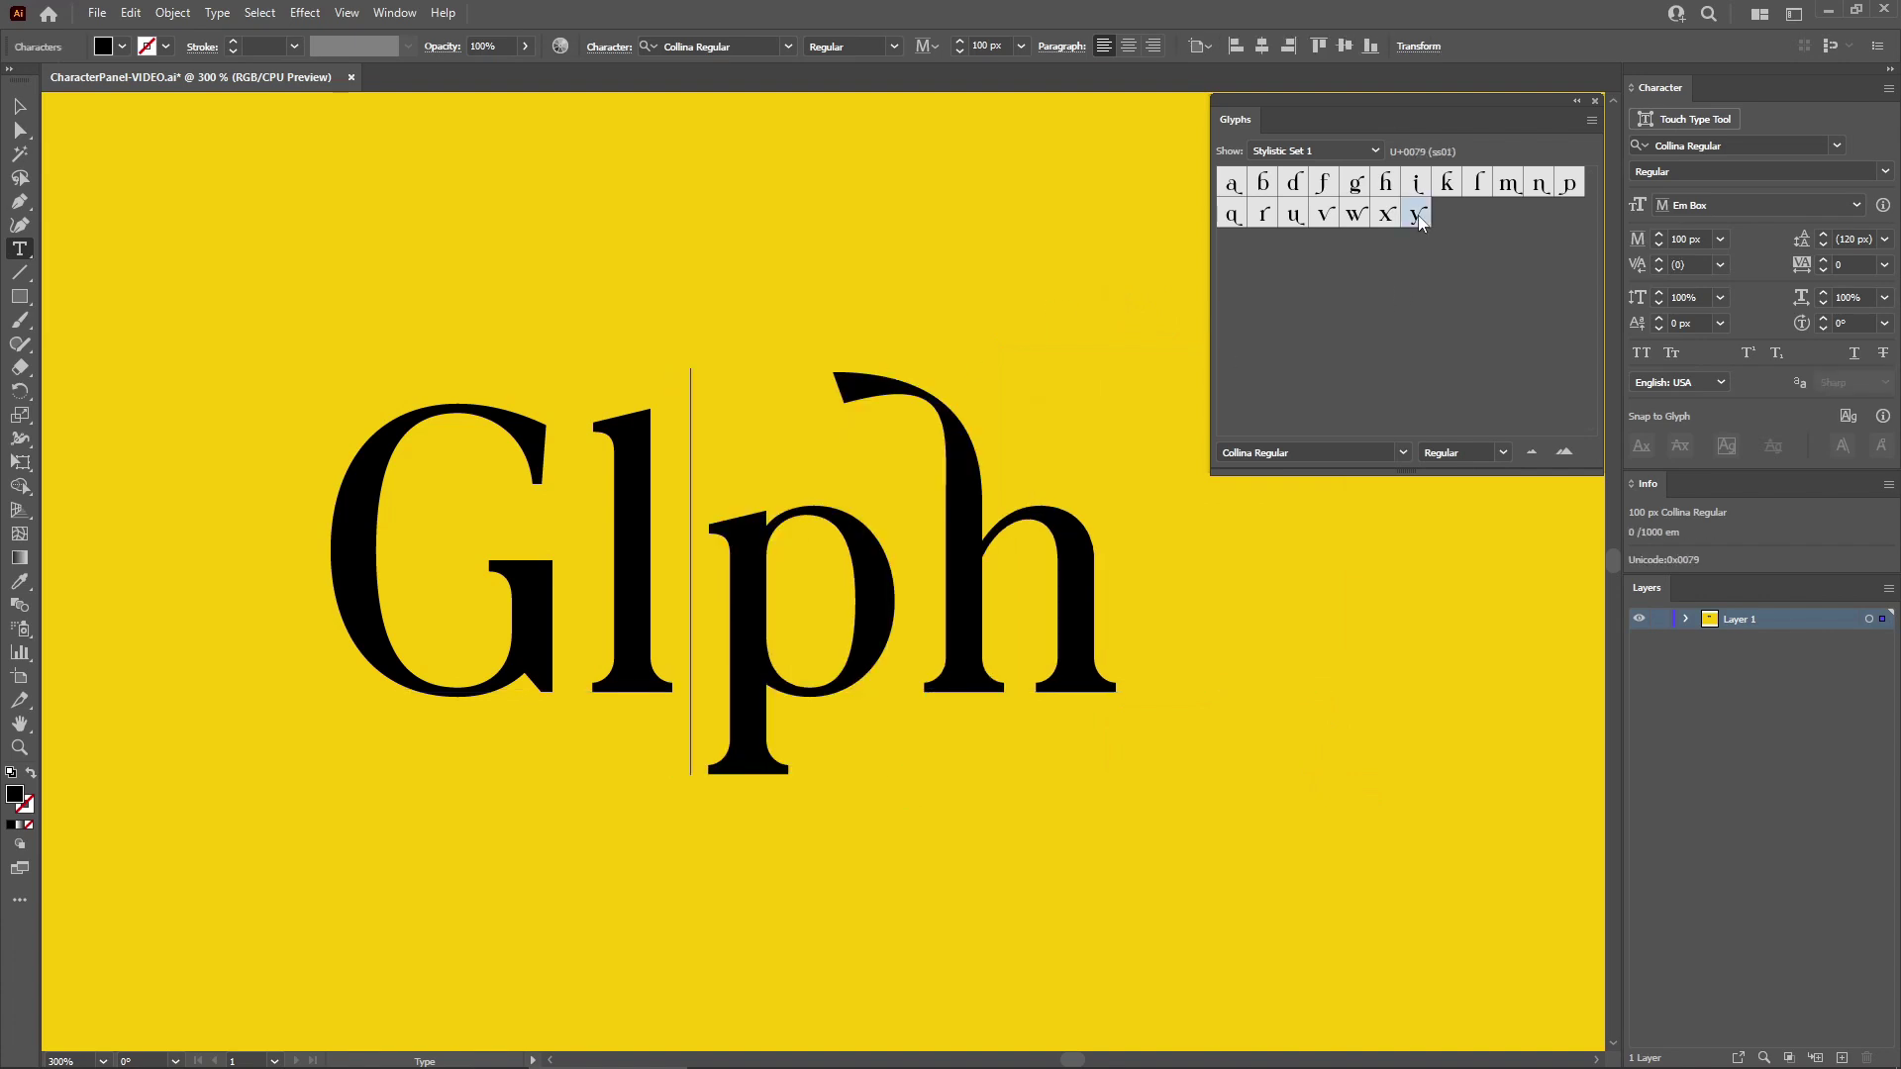
{"action": "double_click", "coordinate": [1418, 215]}
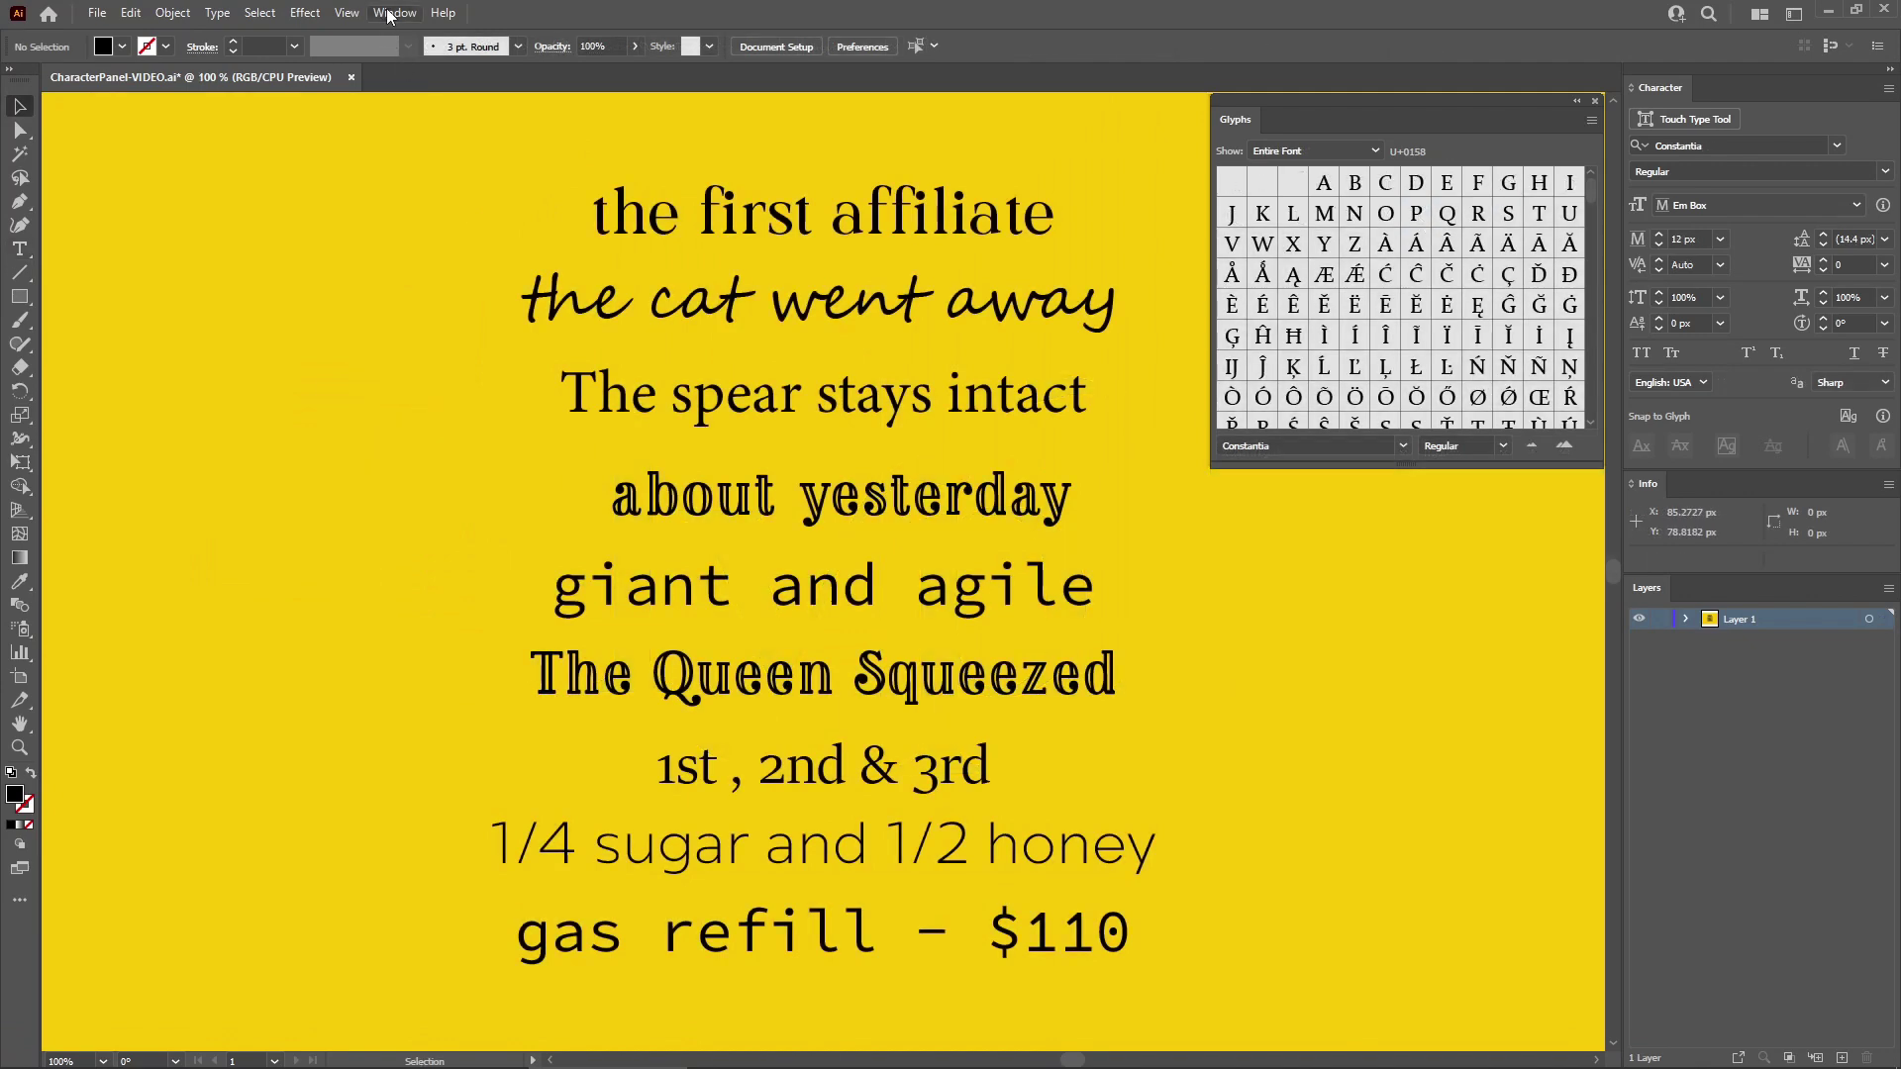
Open the OpenType panel from Window > Type and dock it with the right-hand panels.
{"action": "left_click", "coordinate": [388, 12]}
{"action": "mouse_move", "coordinate": [539, 940]}
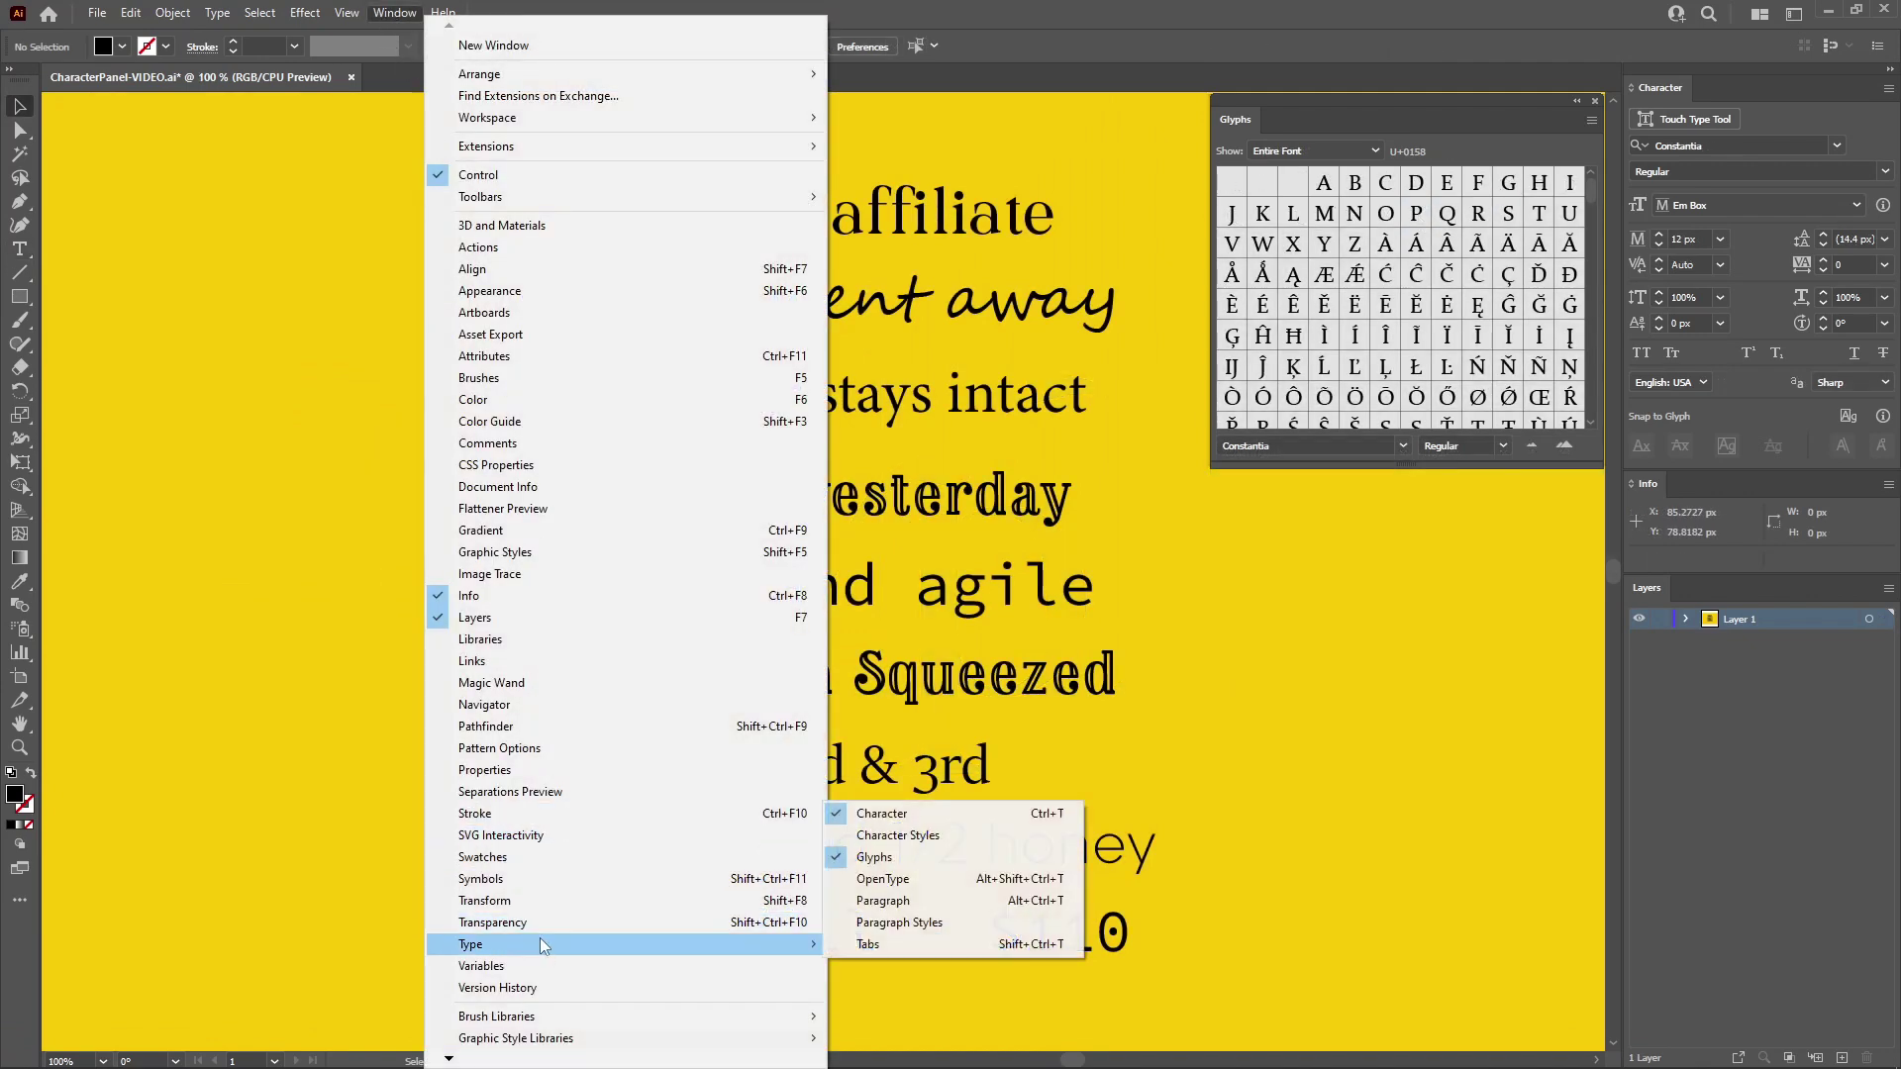
{"action": "left_click", "coordinate": [911, 879]}
{"action": "left_click_drag", "start_coordinate": [449, 267], "coordinate": [1718, 461]}
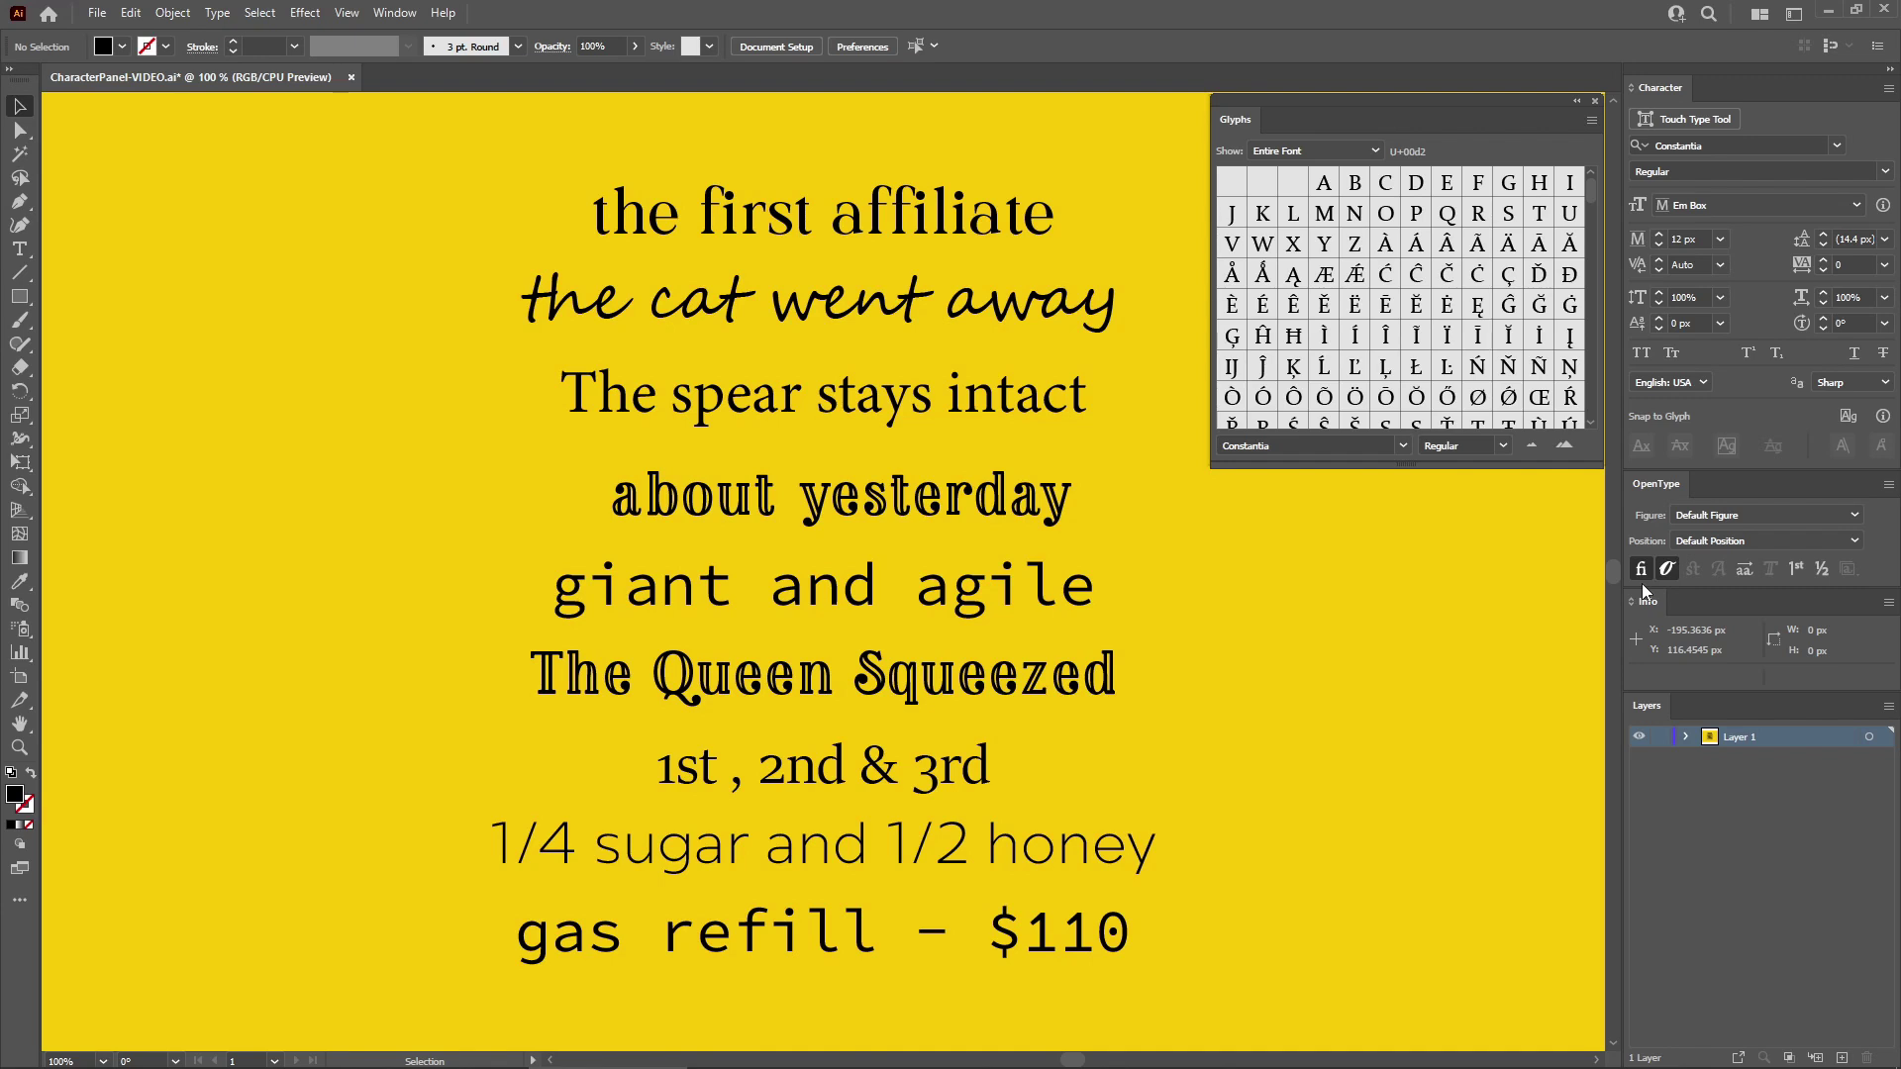
Select 'the first affiliate' and filter the Glyphs panel to Standard Ligatures.
{"action": "left_click", "coordinate": [968, 224]}
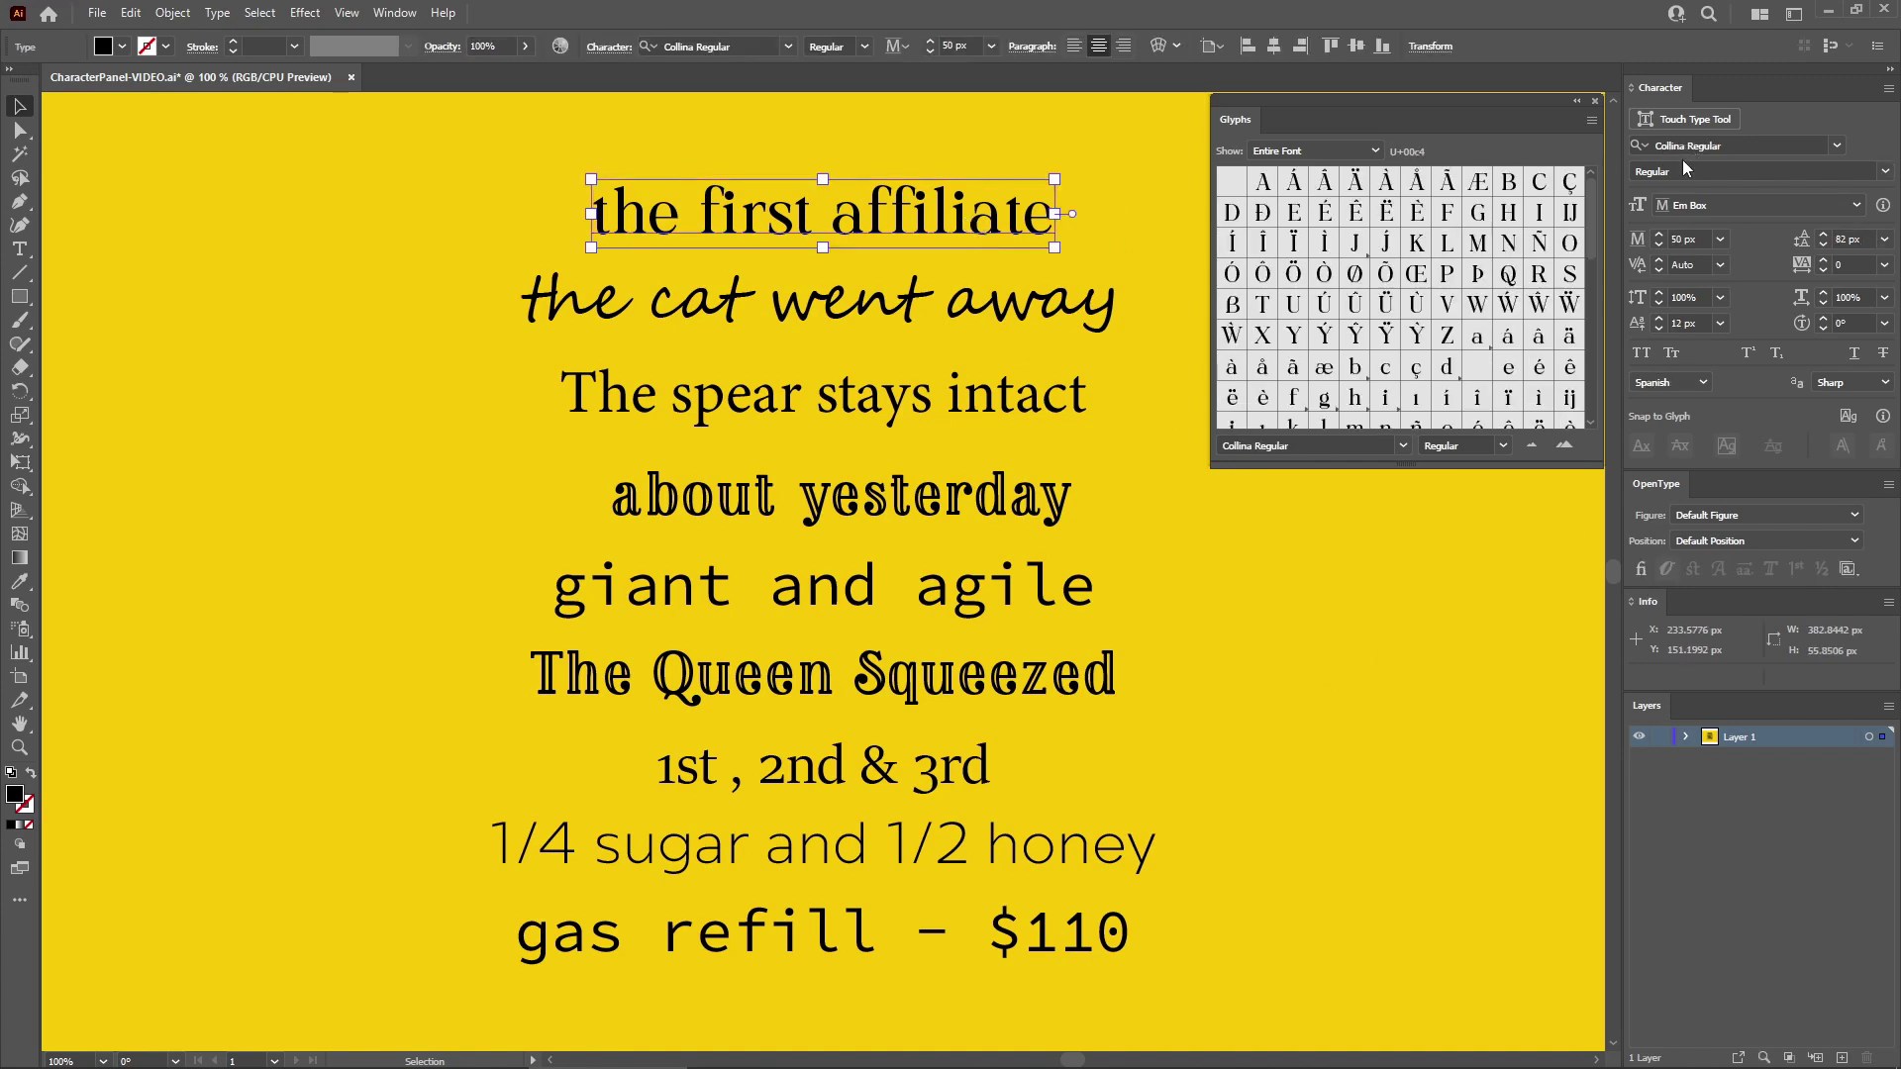
{"action": "left_click", "coordinate": [1374, 150]}
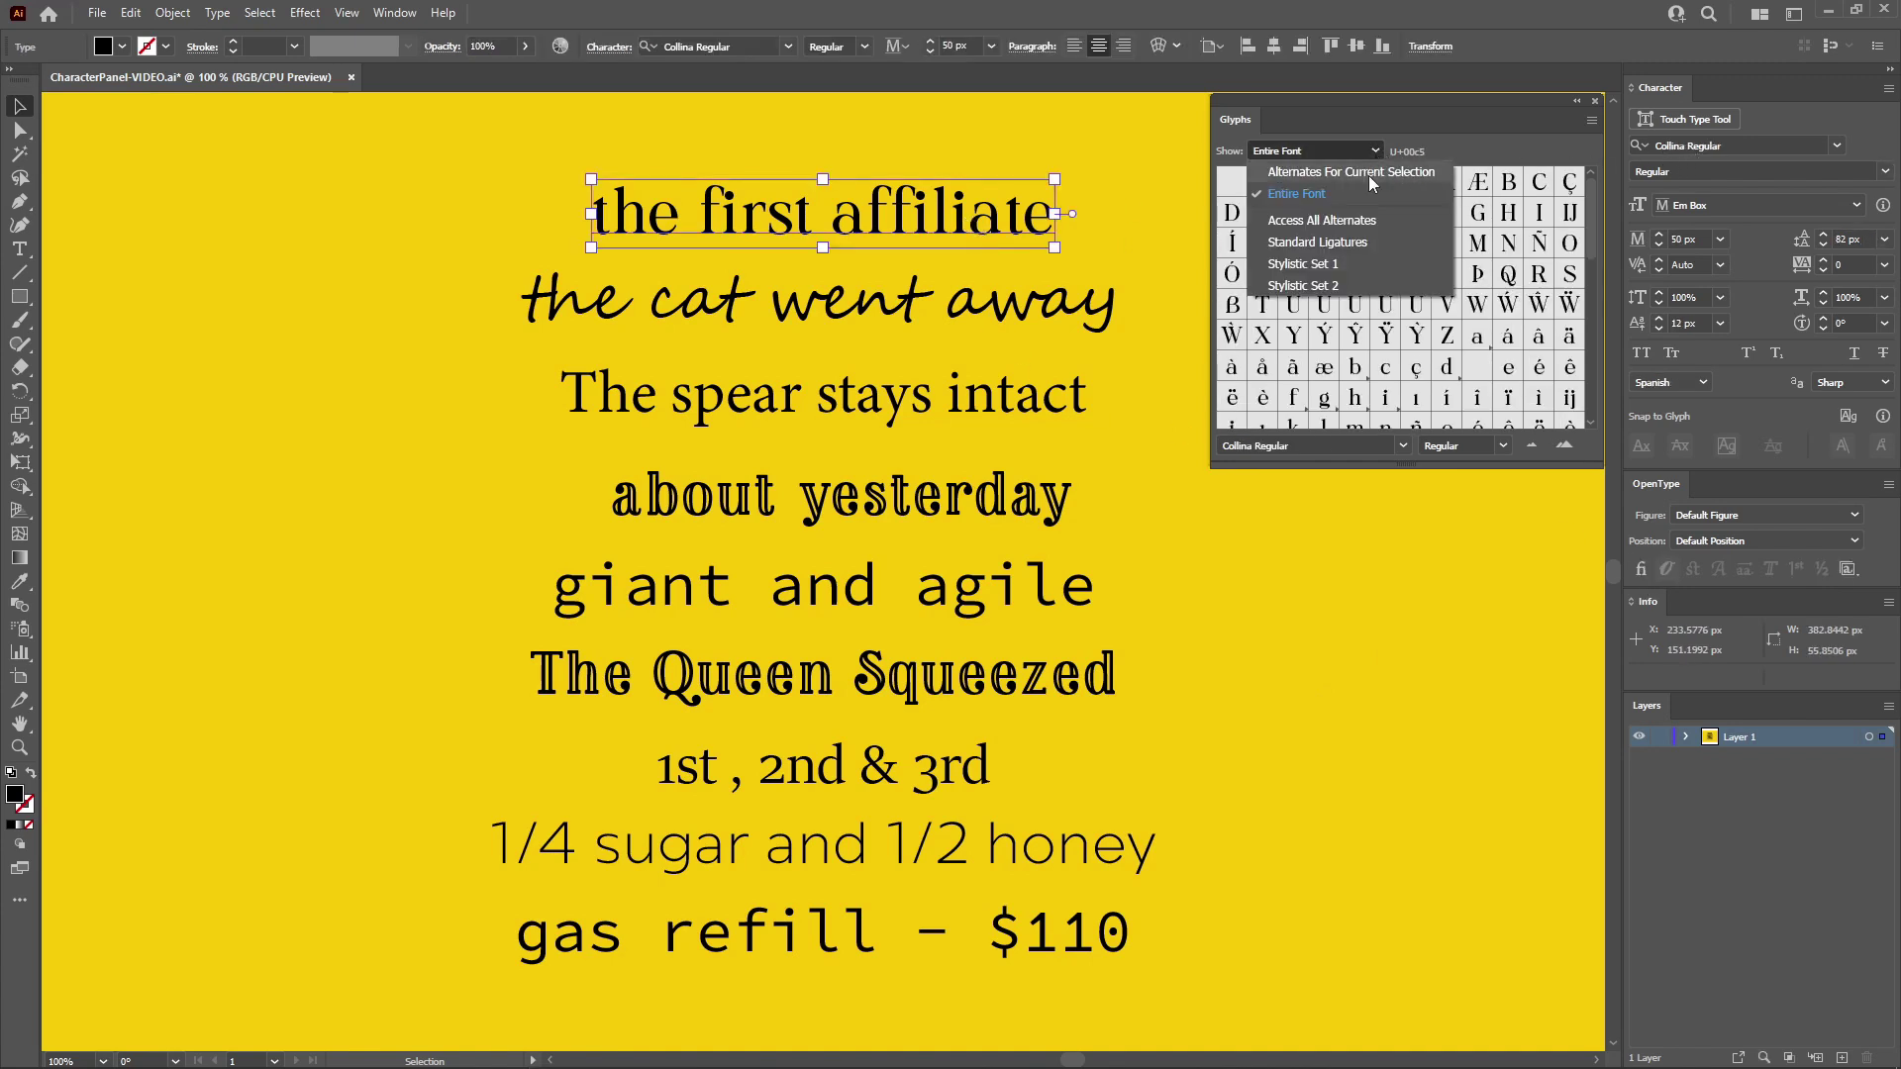
{"action": "left_click", "coordinate": [1299, 244]}
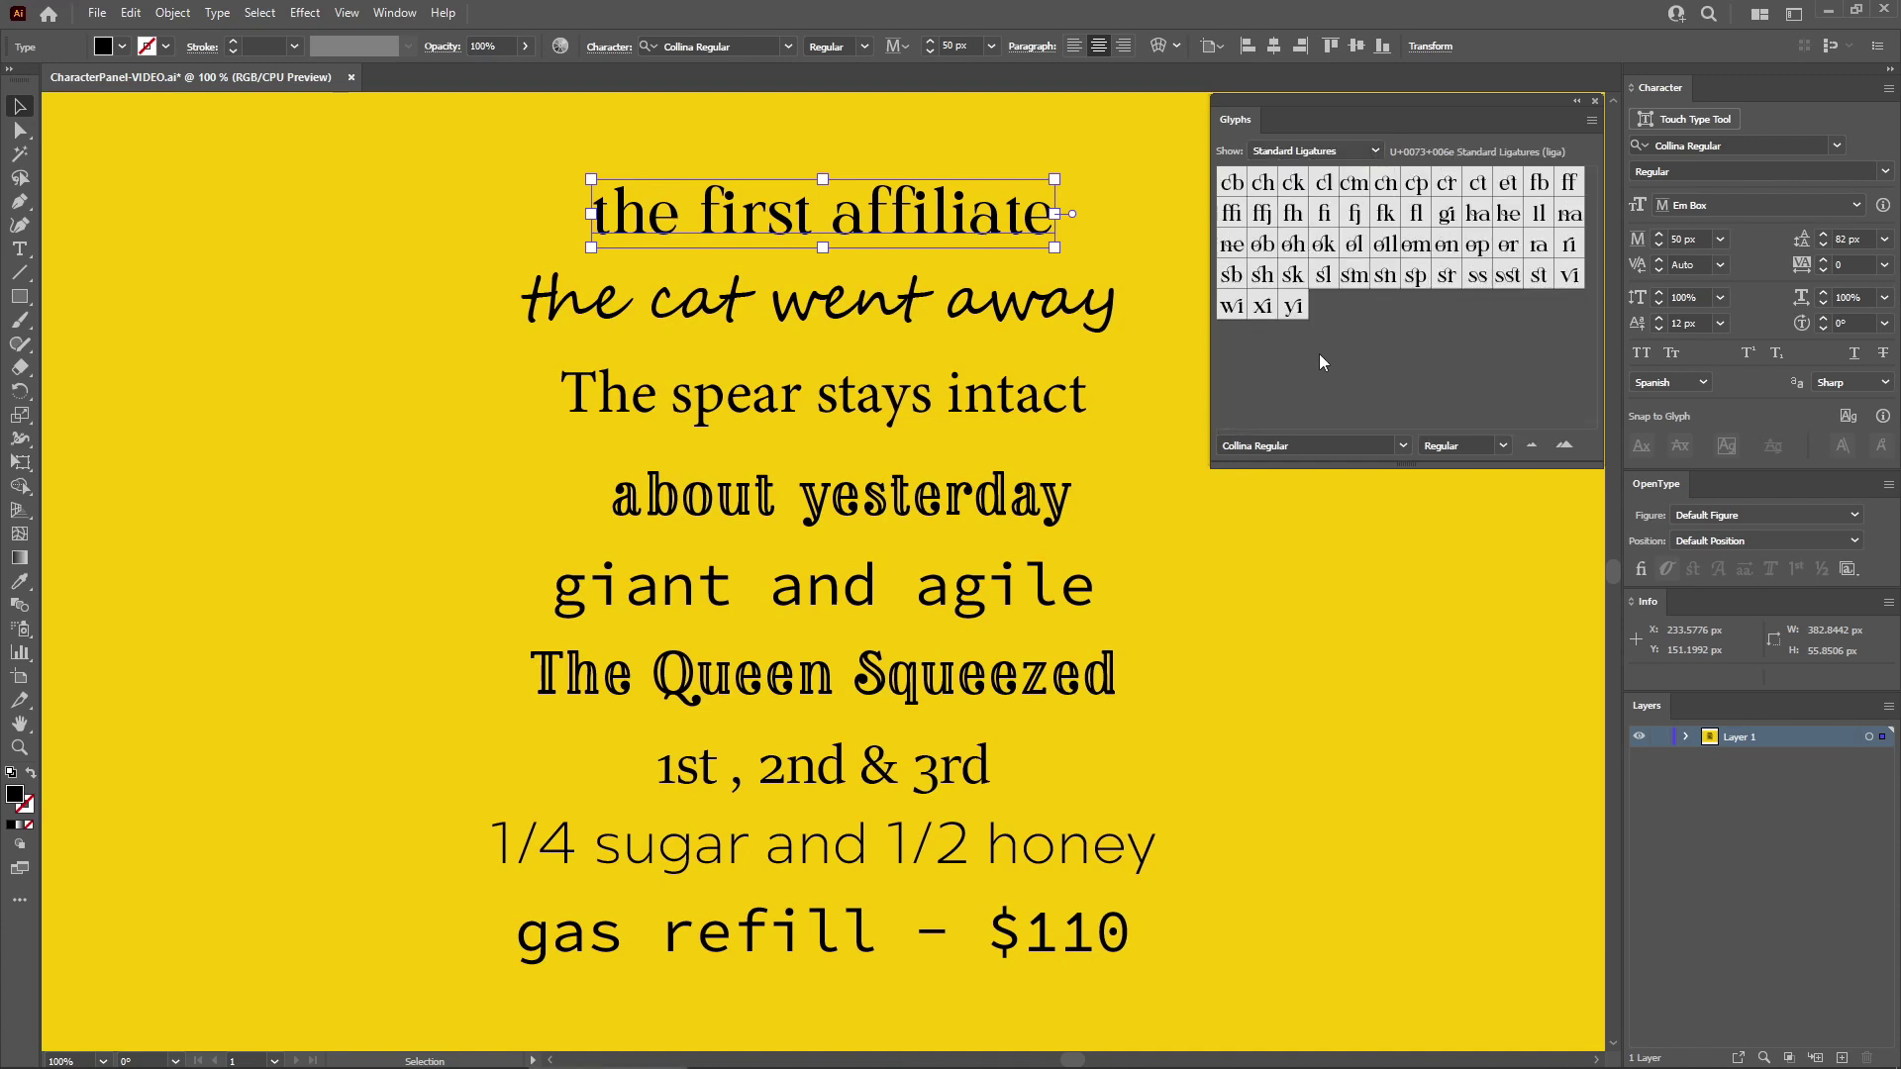
Replace 'he' in 'the' with its ligature glyph and enable Standard Ligatures for the line.
{"action": "key", "text": "t"}
{"action": "left_click_drag", "start_coordinate": [680, 219], "coordinate": [610, 220]}
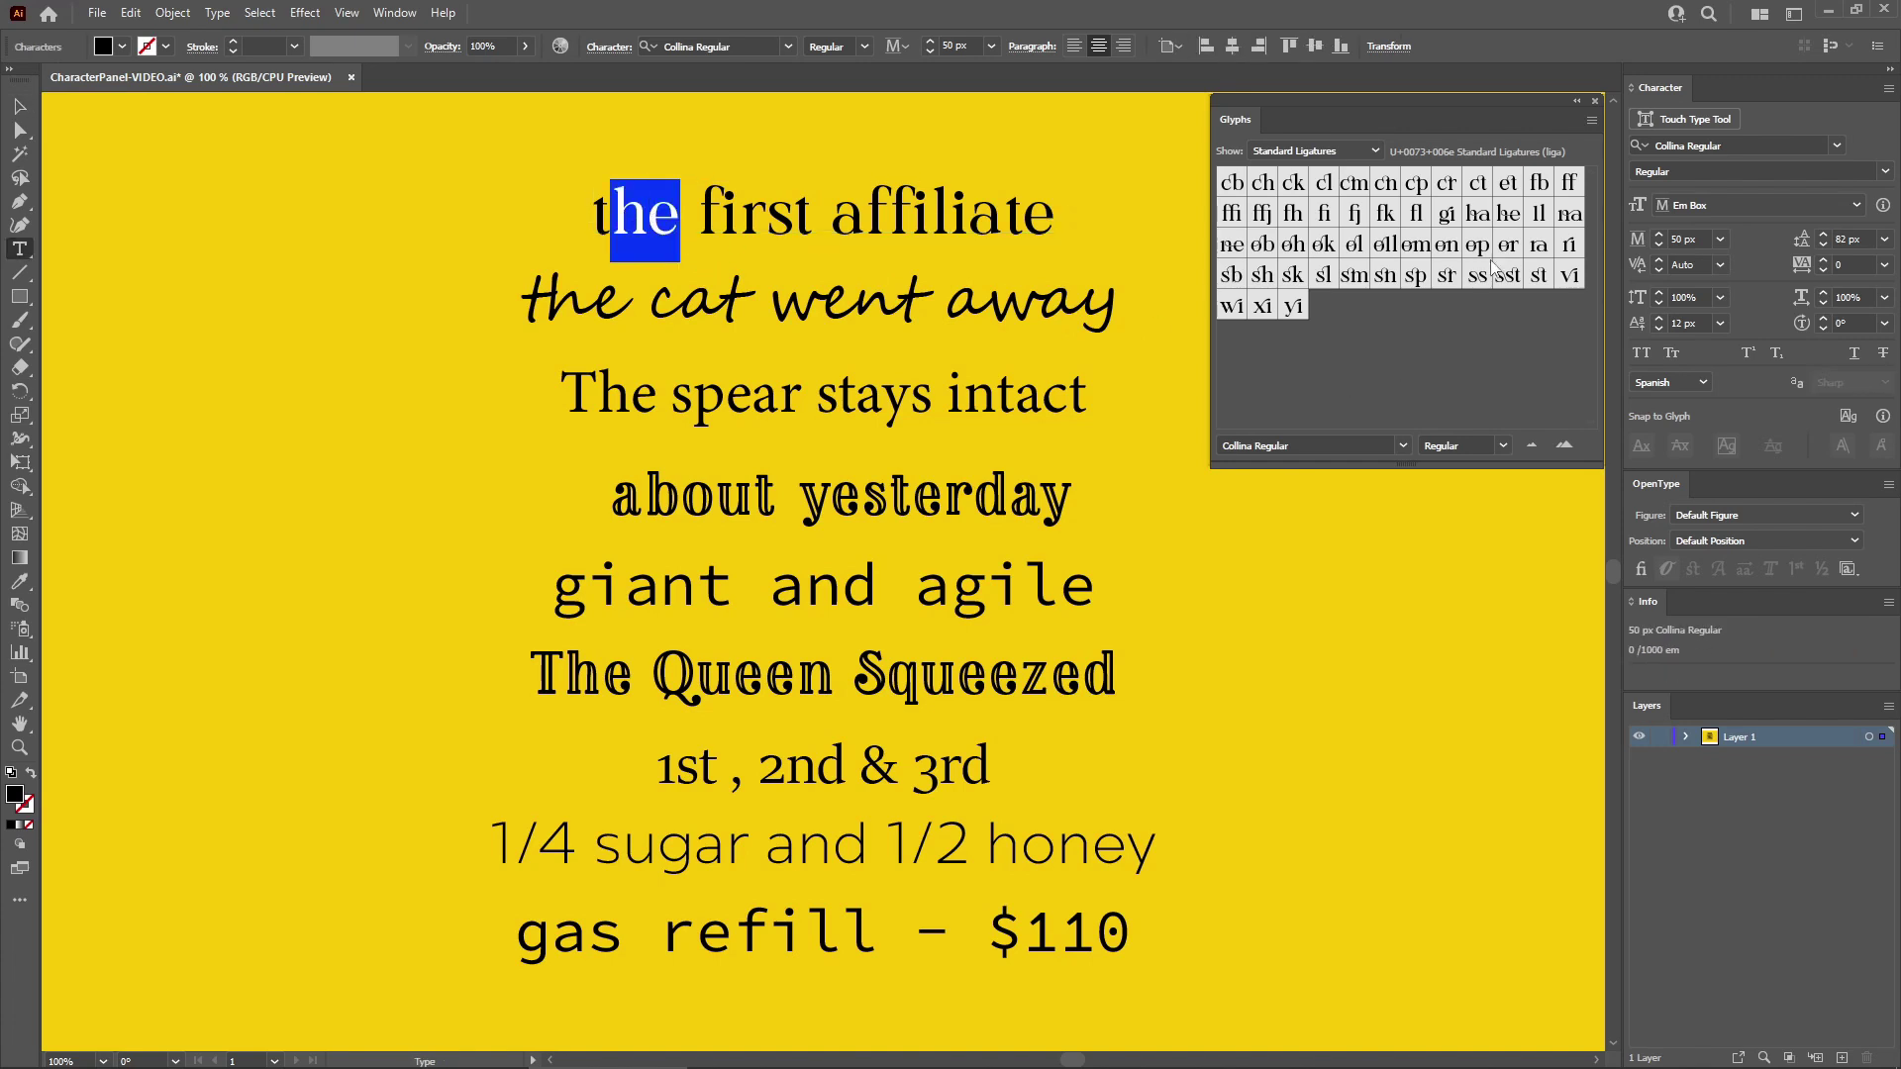
{"action": "double_click", "coordinate": [1507, 212]}
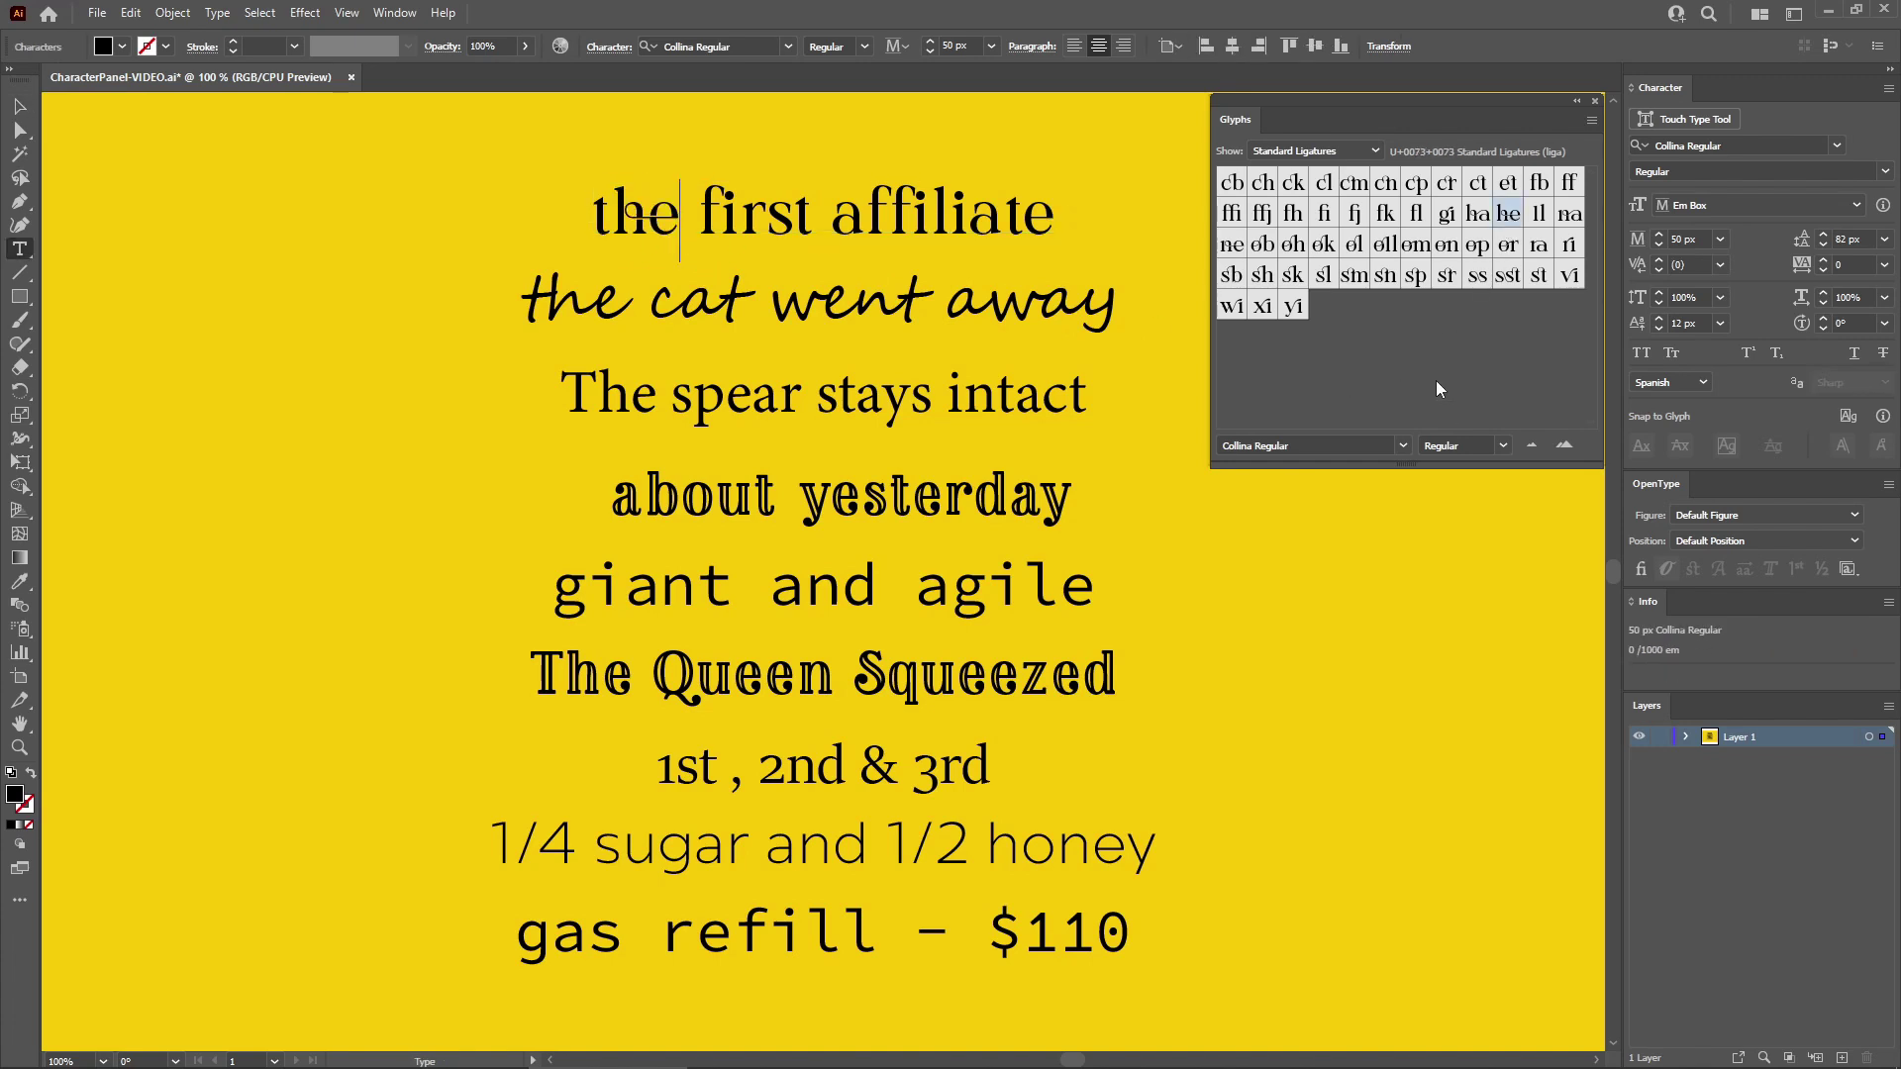
{"action": "key", "text": "Escape"}
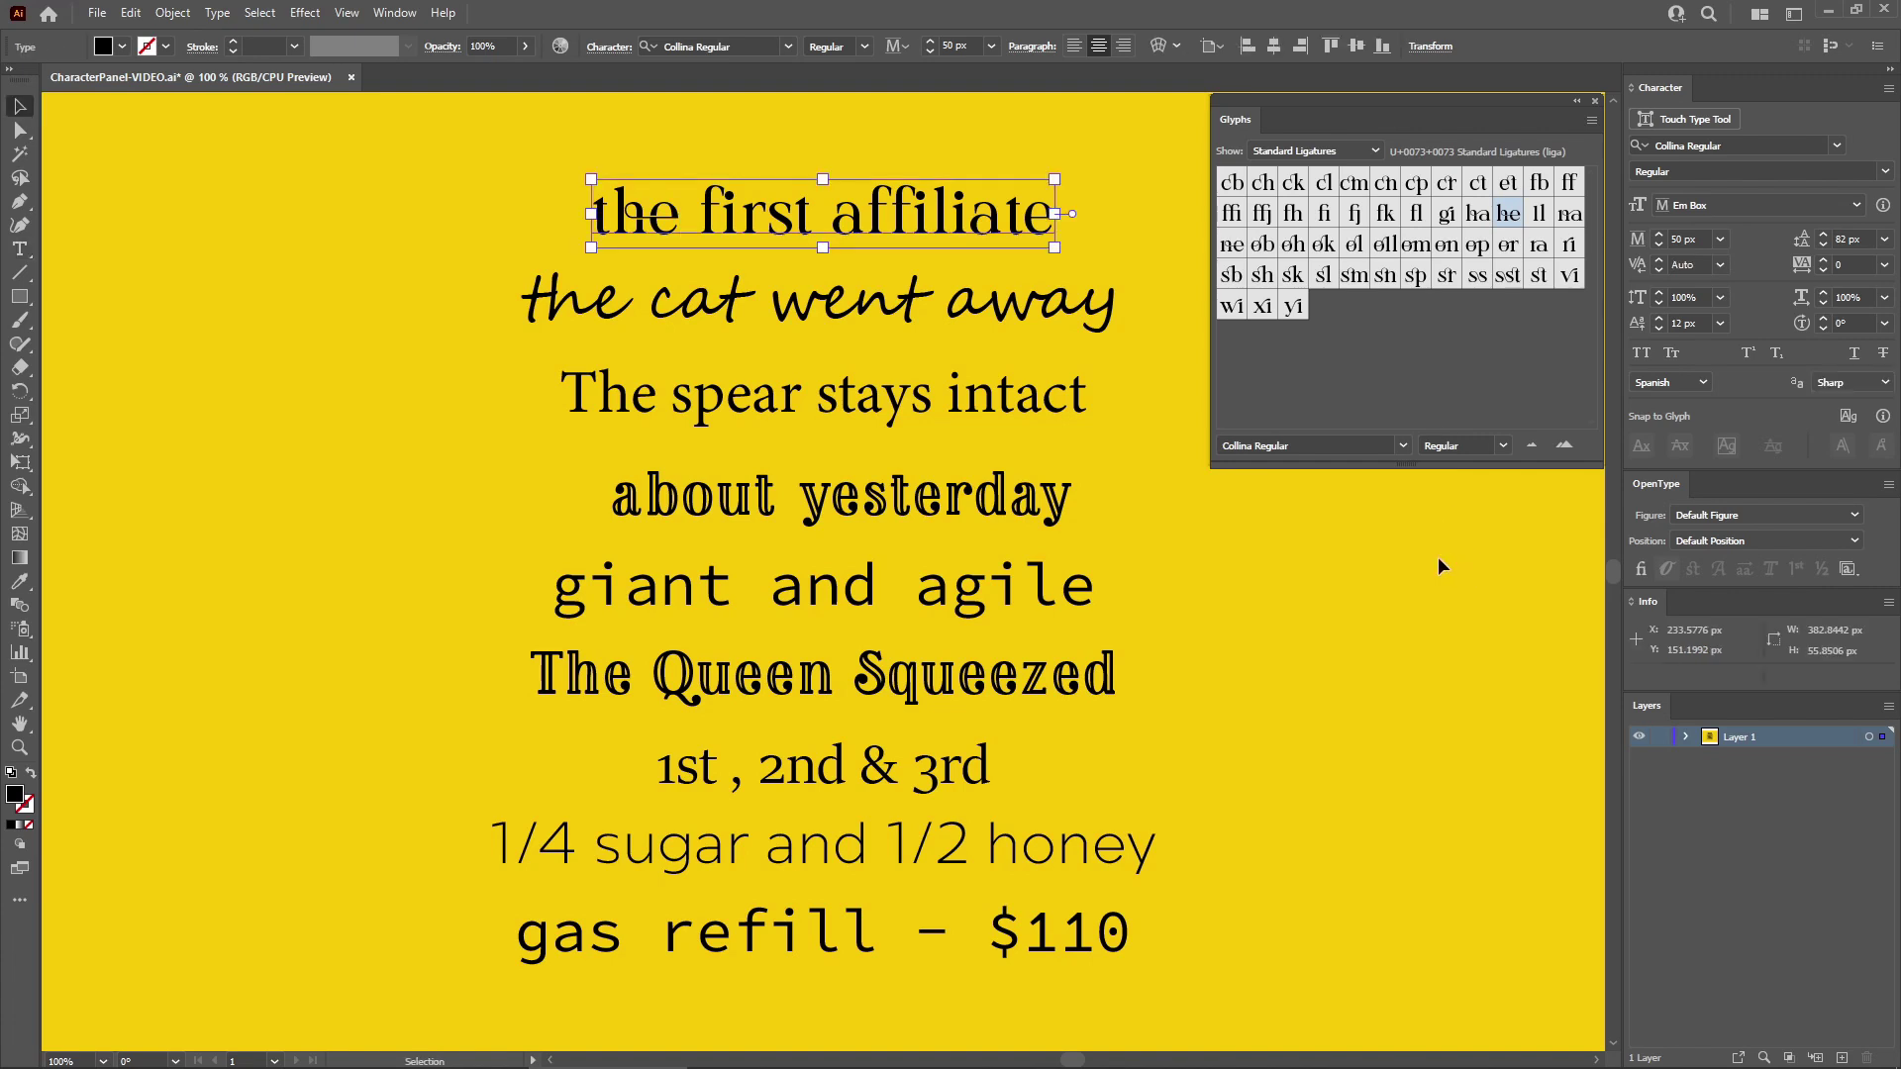
{"action": "left_click", "coordinate": [1642, 572]}
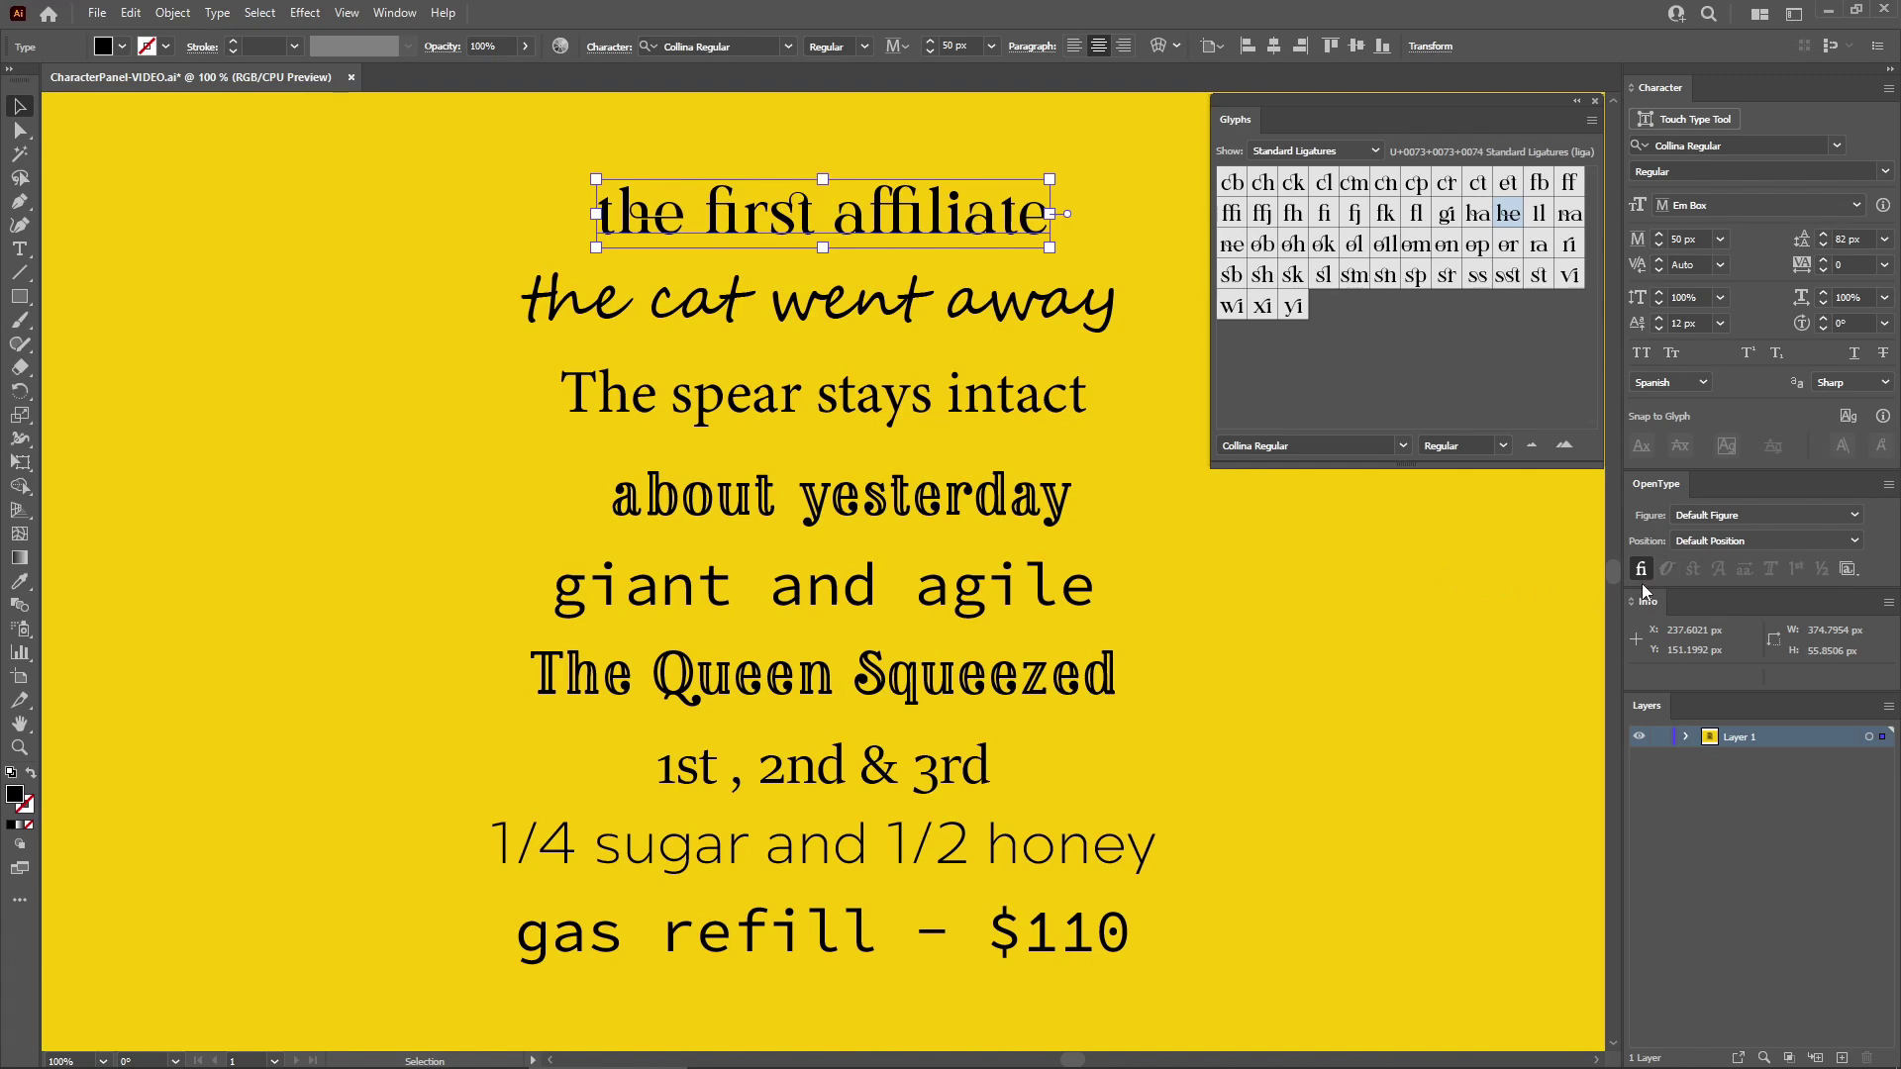
Give 'the cat went away' and 'about yesterday' swashes, and 'The spear stays intact' discretionary ligatures.
{"action": "left_click", "coordinate": [1595, 101]}
{"action": "left_click", "coordinate": [1081, 317]}
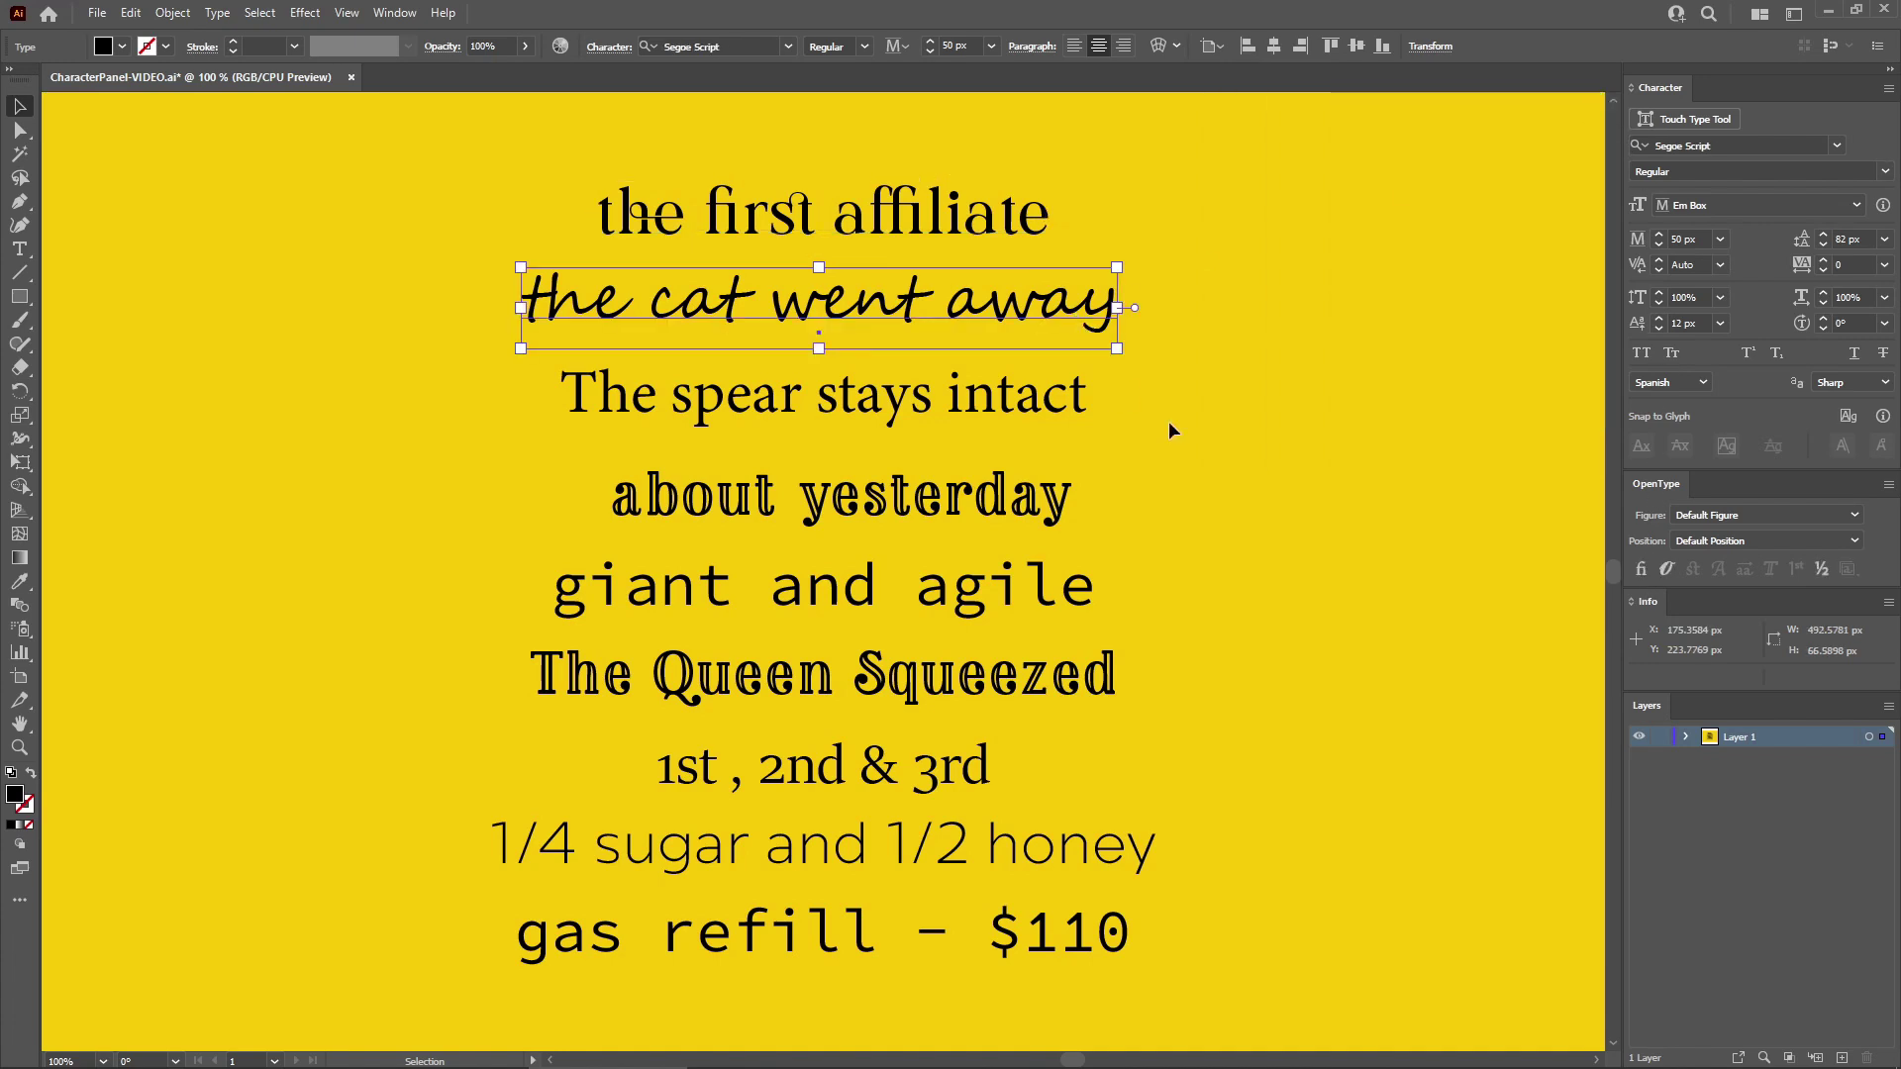
{"action": "left_click", "coordinate": [1665, 573]}
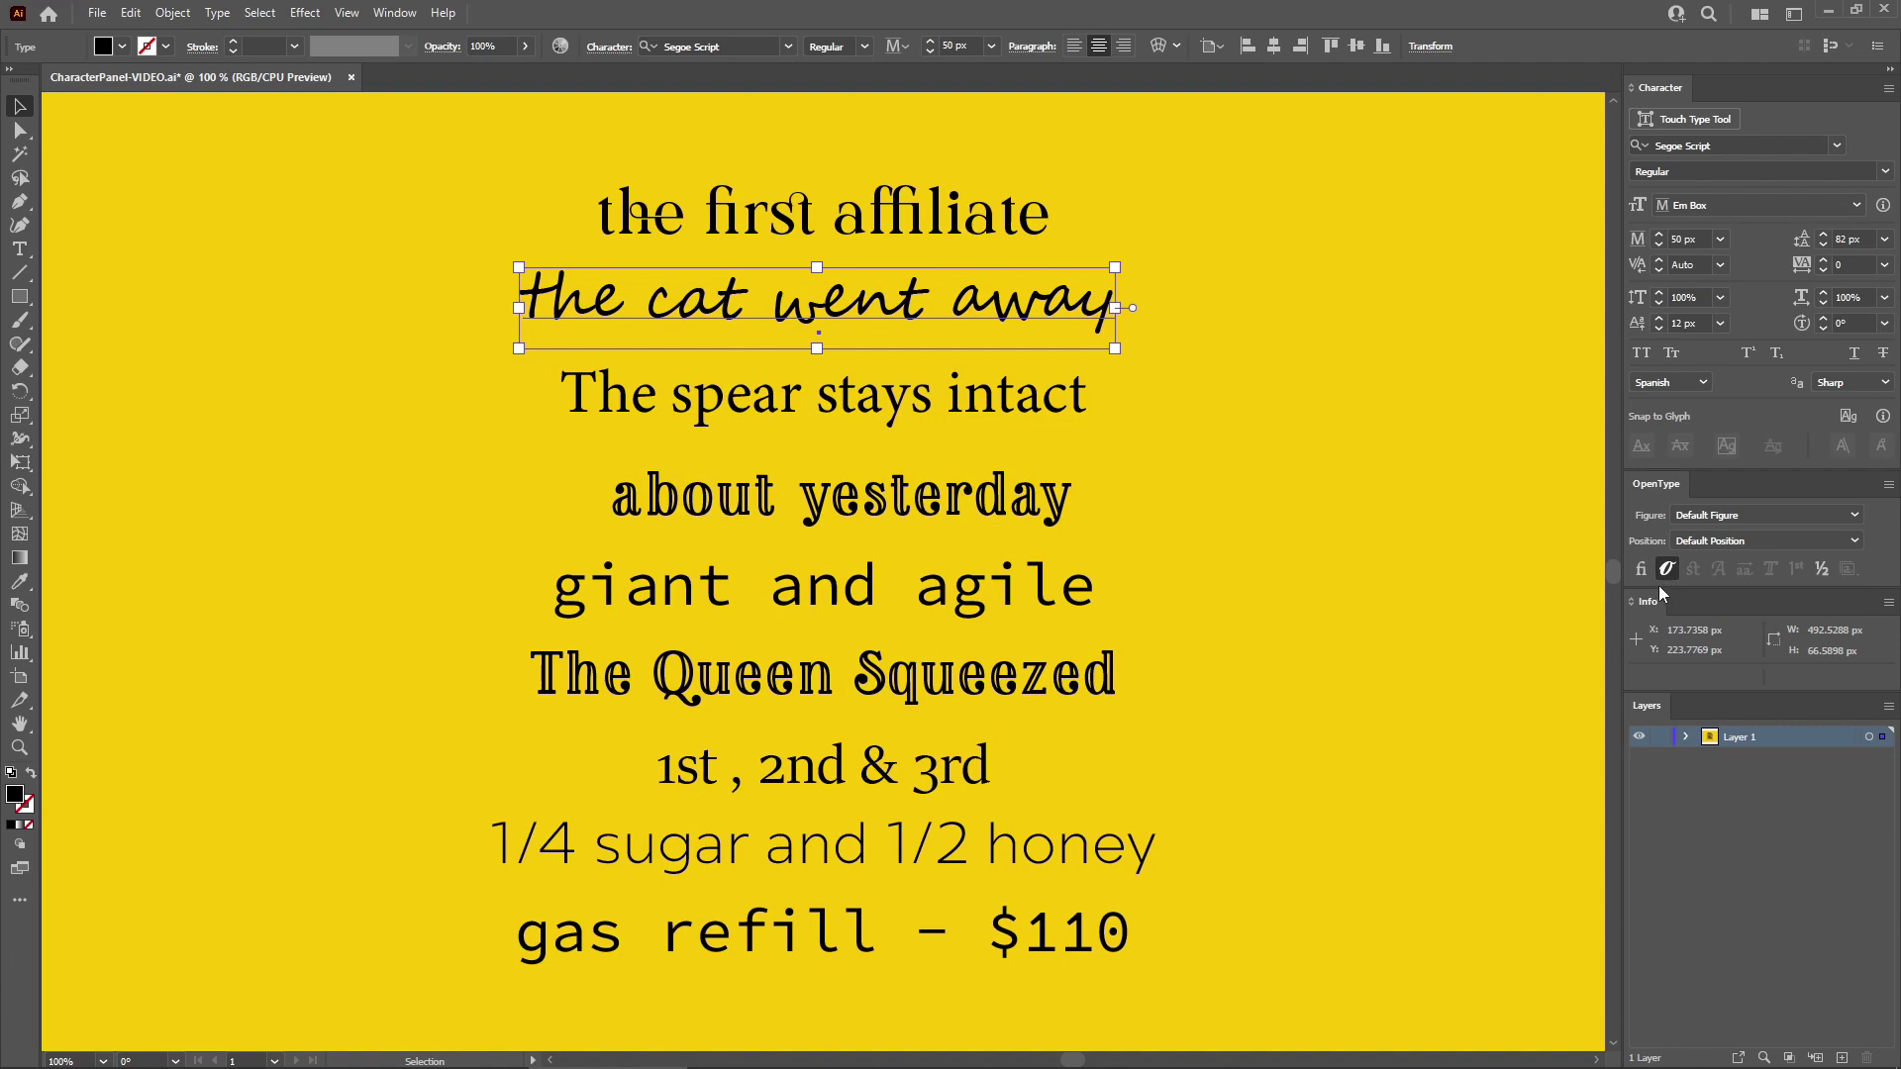
{"action": "left_click", "coordinate": [1036, 402]}
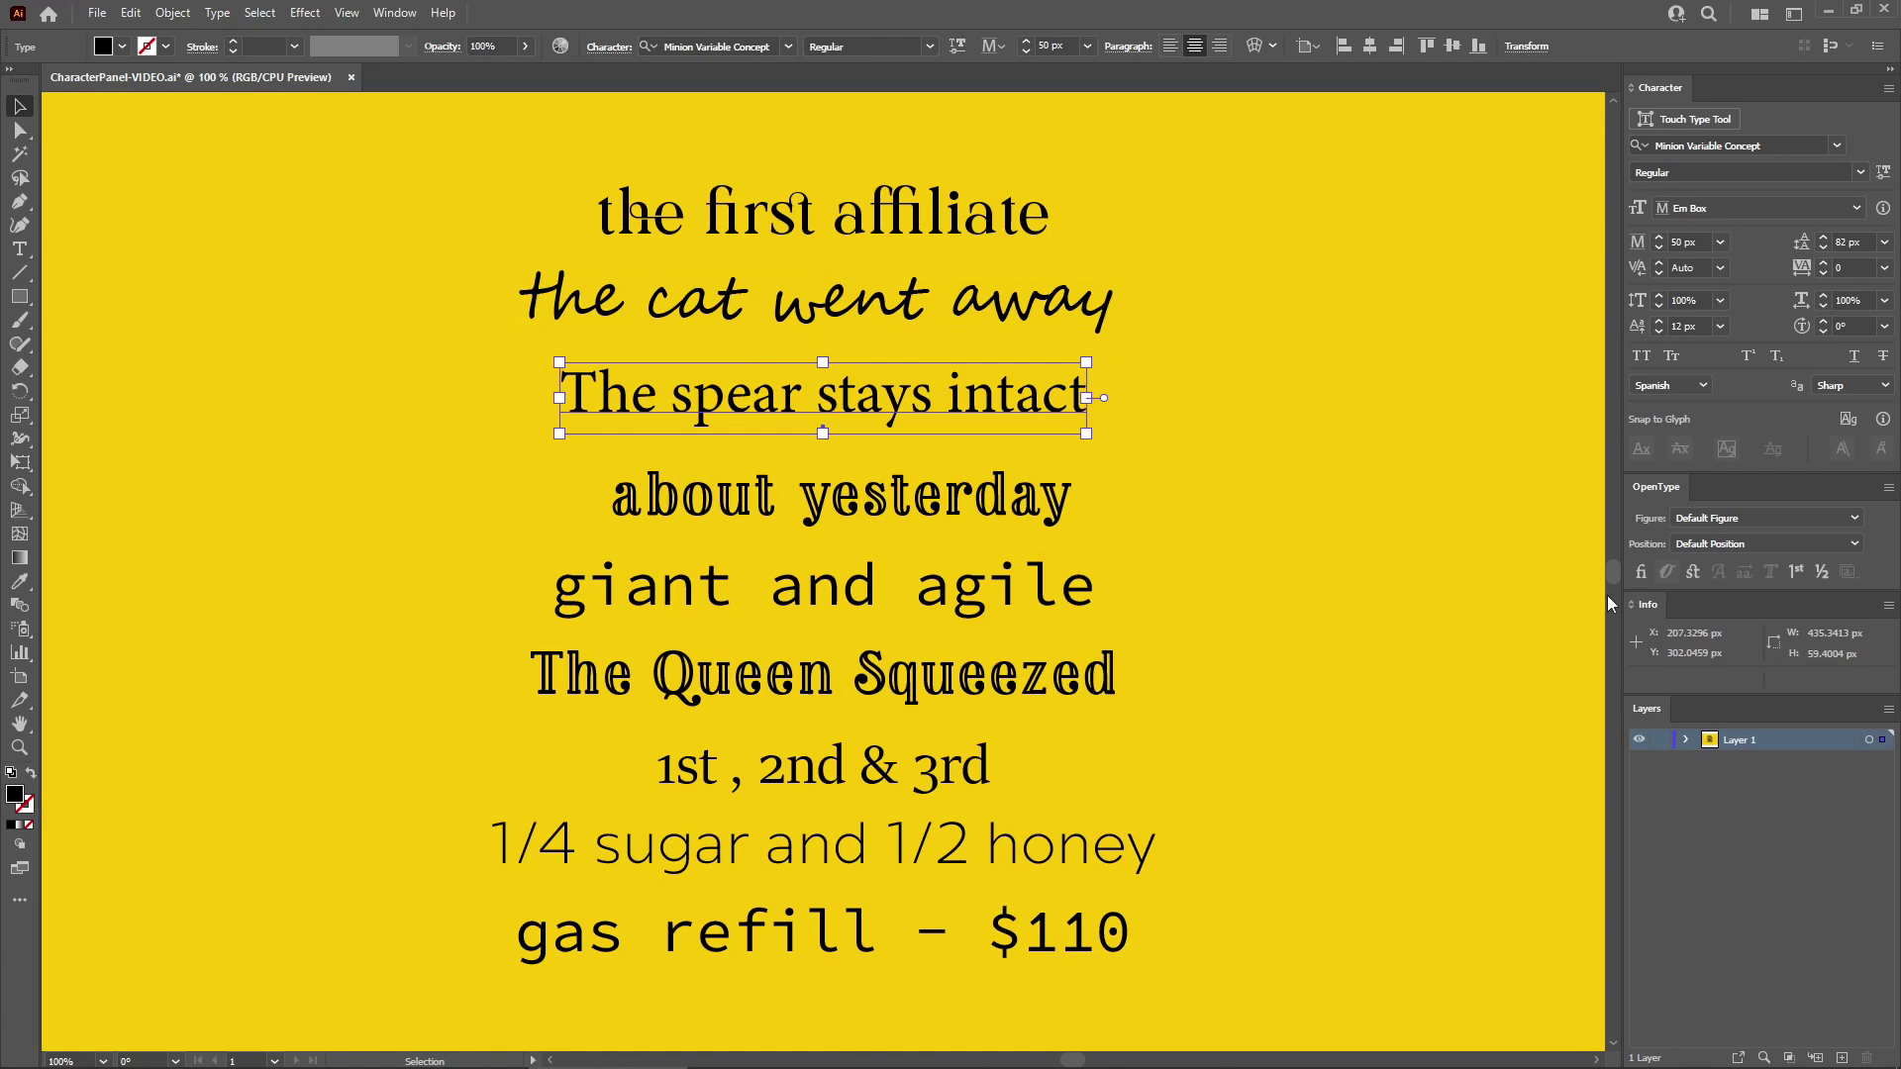
{"action": "left_click", "coordinate": [1693, 574]}
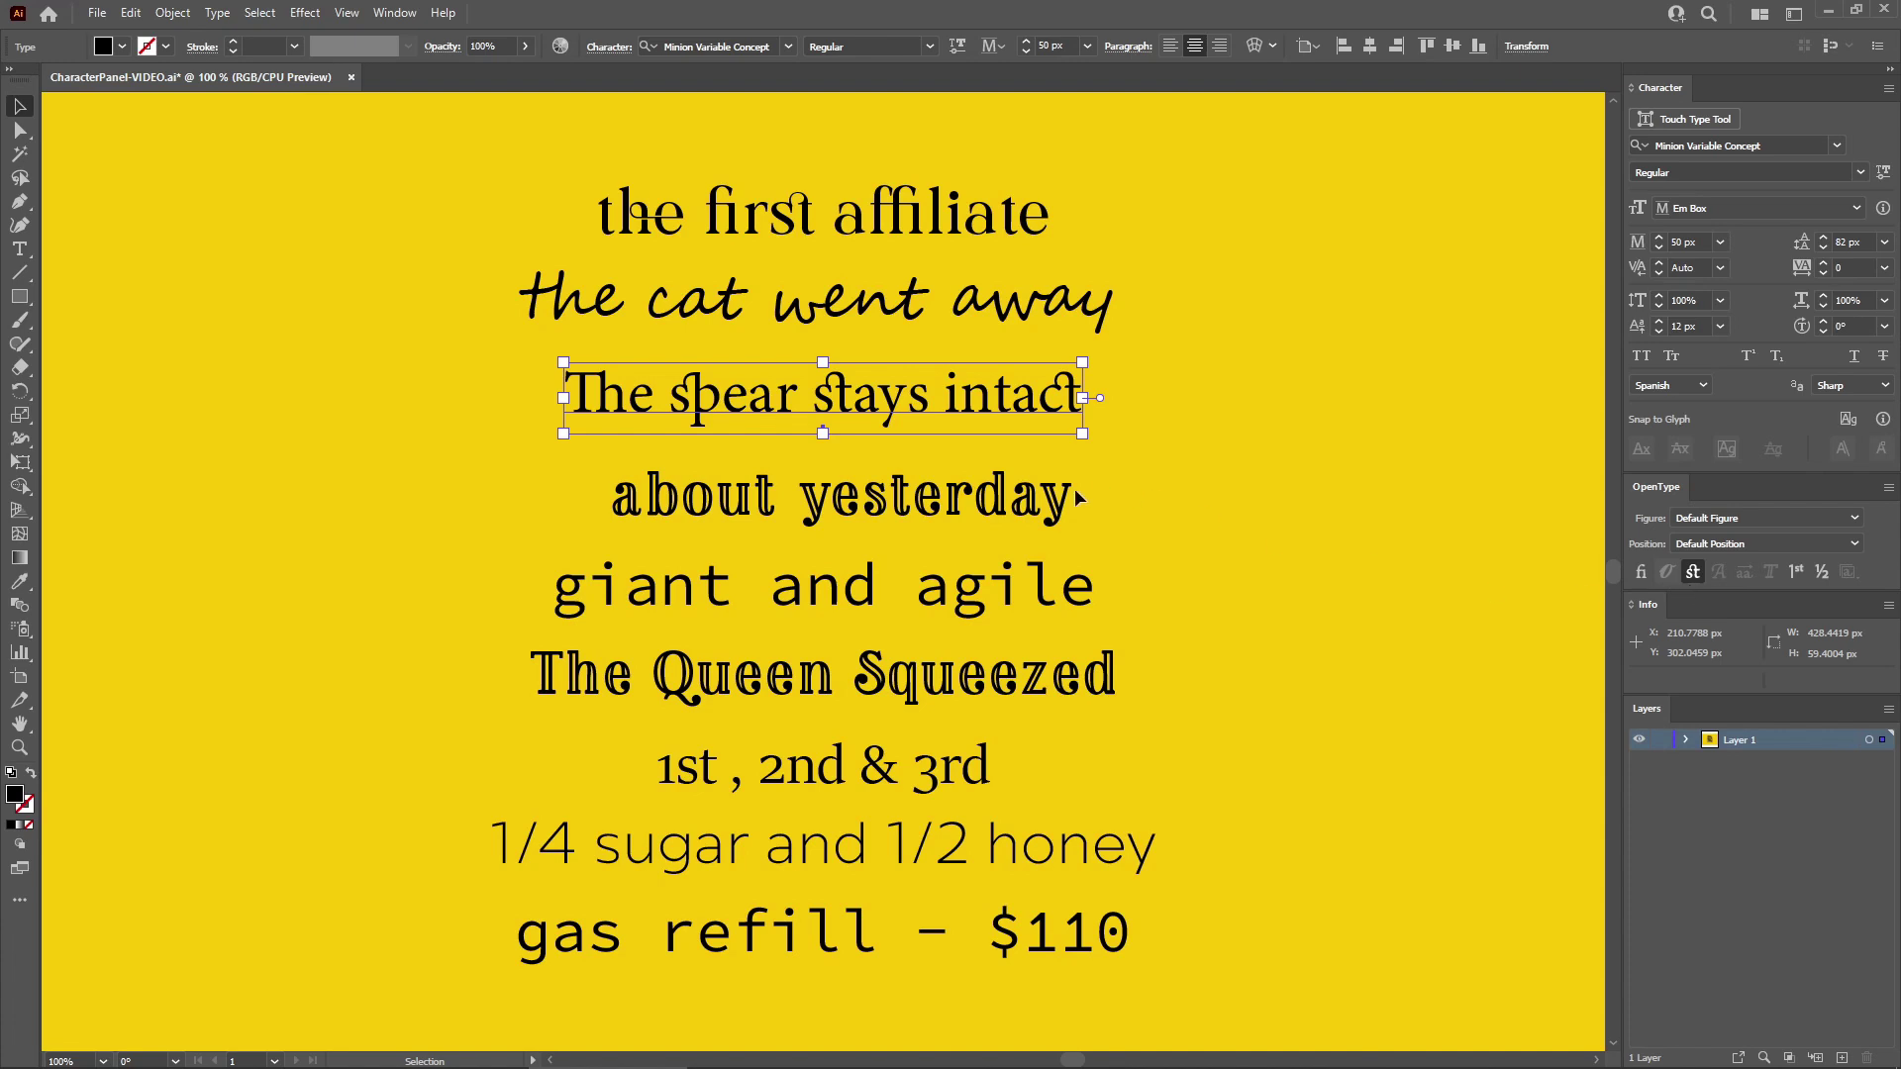
{"action": "left_click", "coordinate": [1050, 507]}
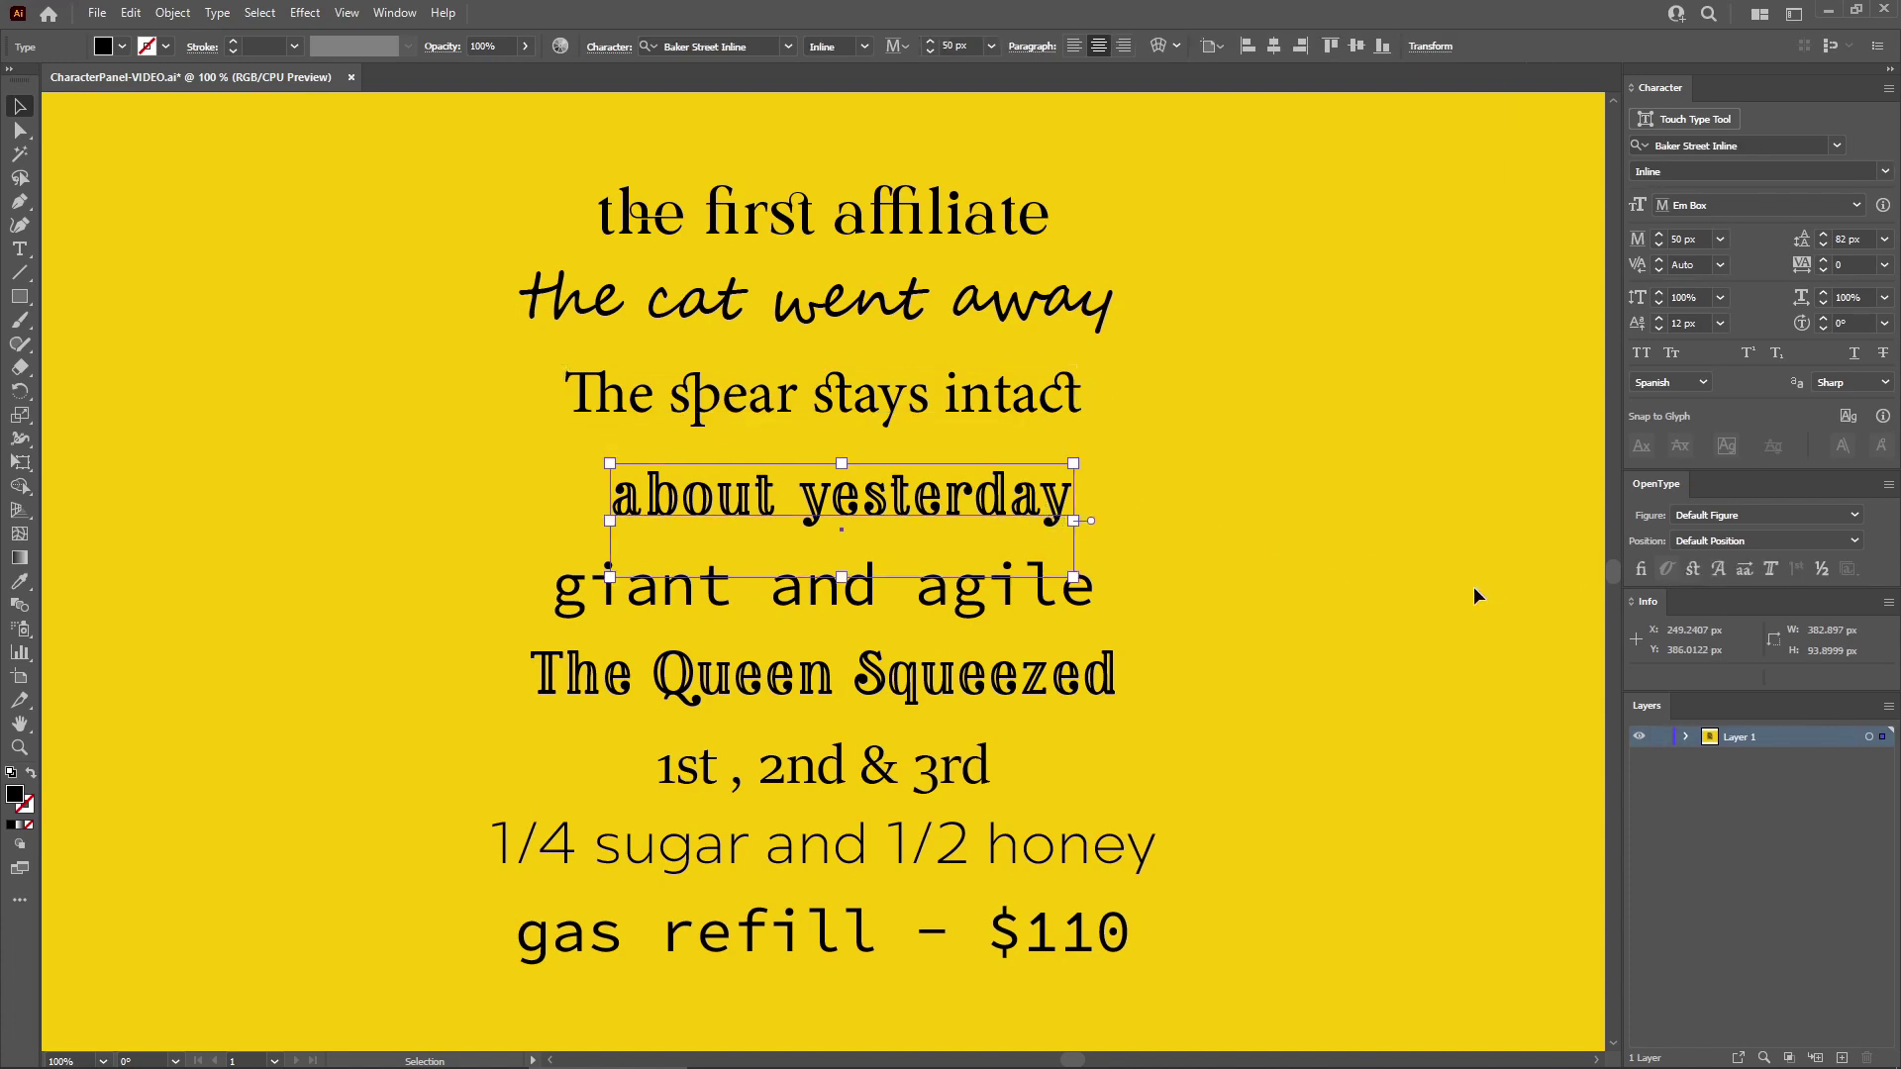
{"action": "left_click", "coordinate": [1720, 573]}
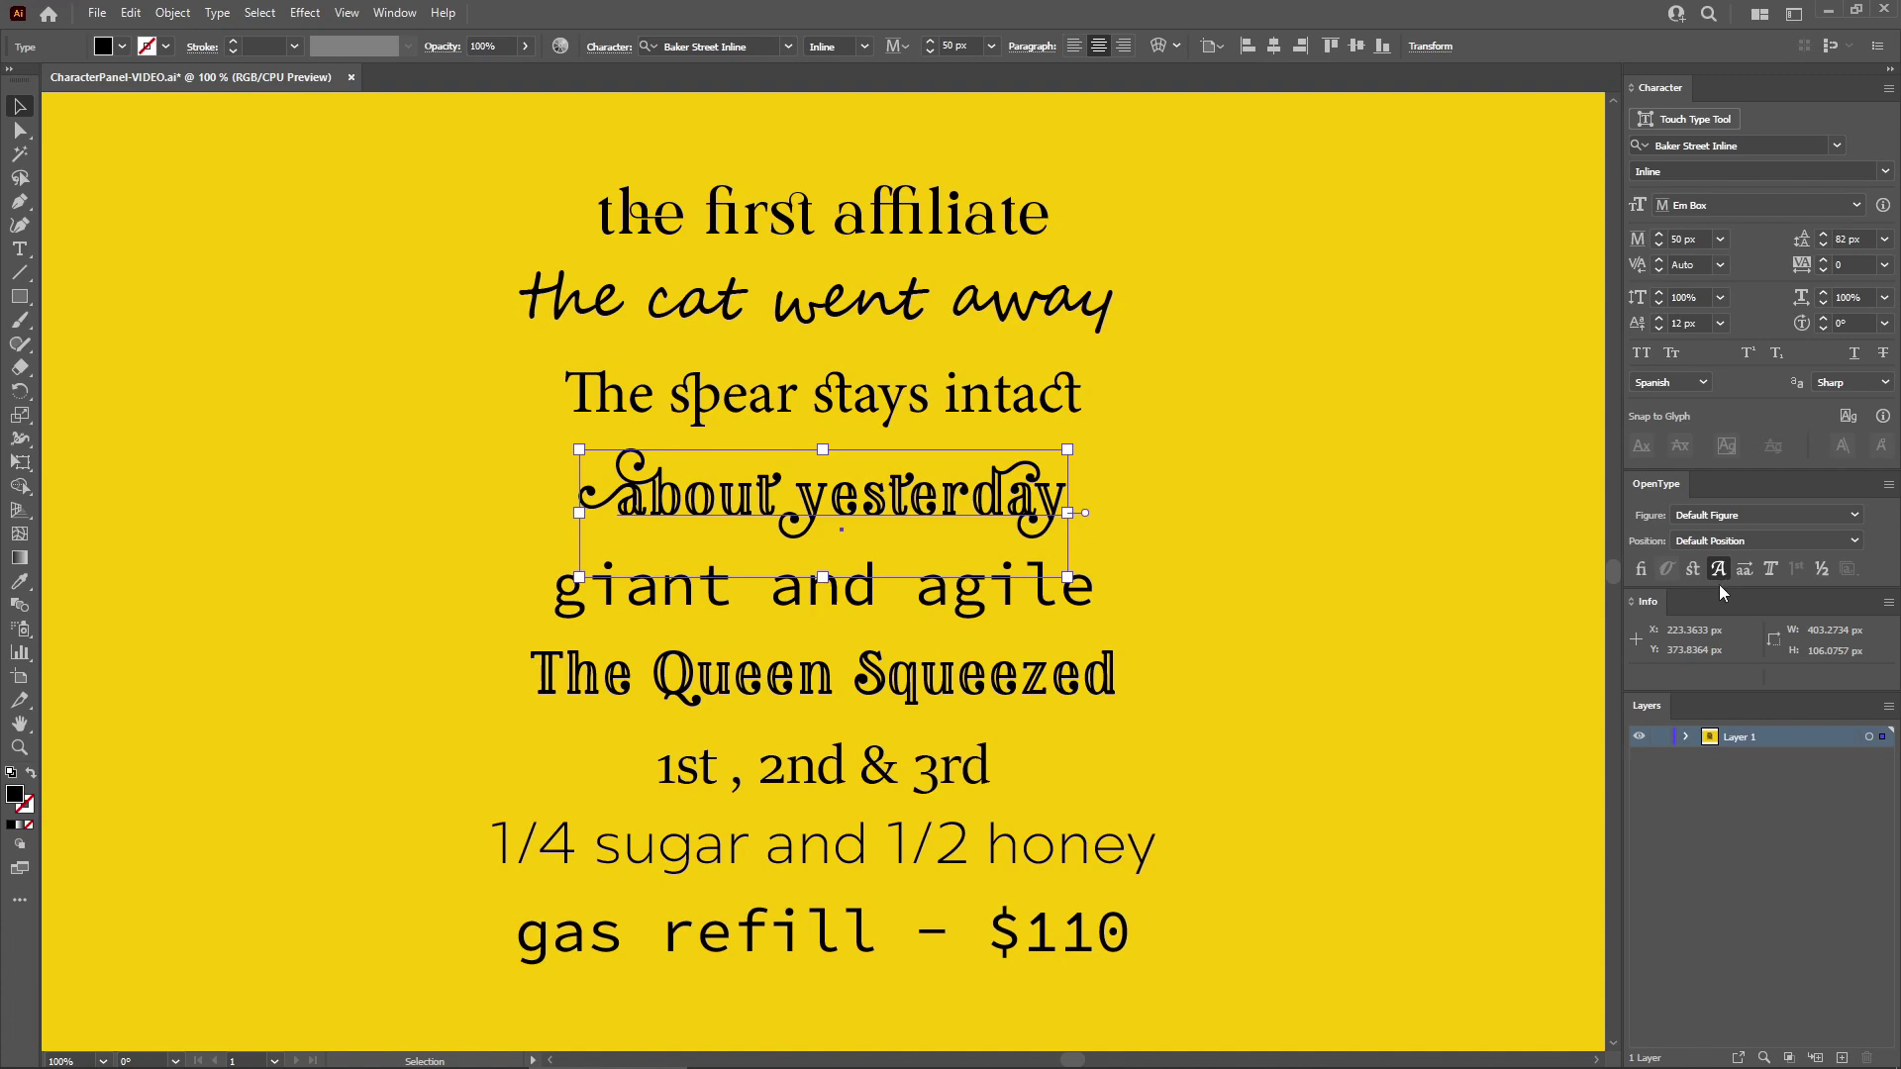
Apply Contextual Alternates to 'giant and agile' and Titling Alternates to 'The Queen Squeezed'.
{"action": "left_click", "coordinate": [1000, 599]}
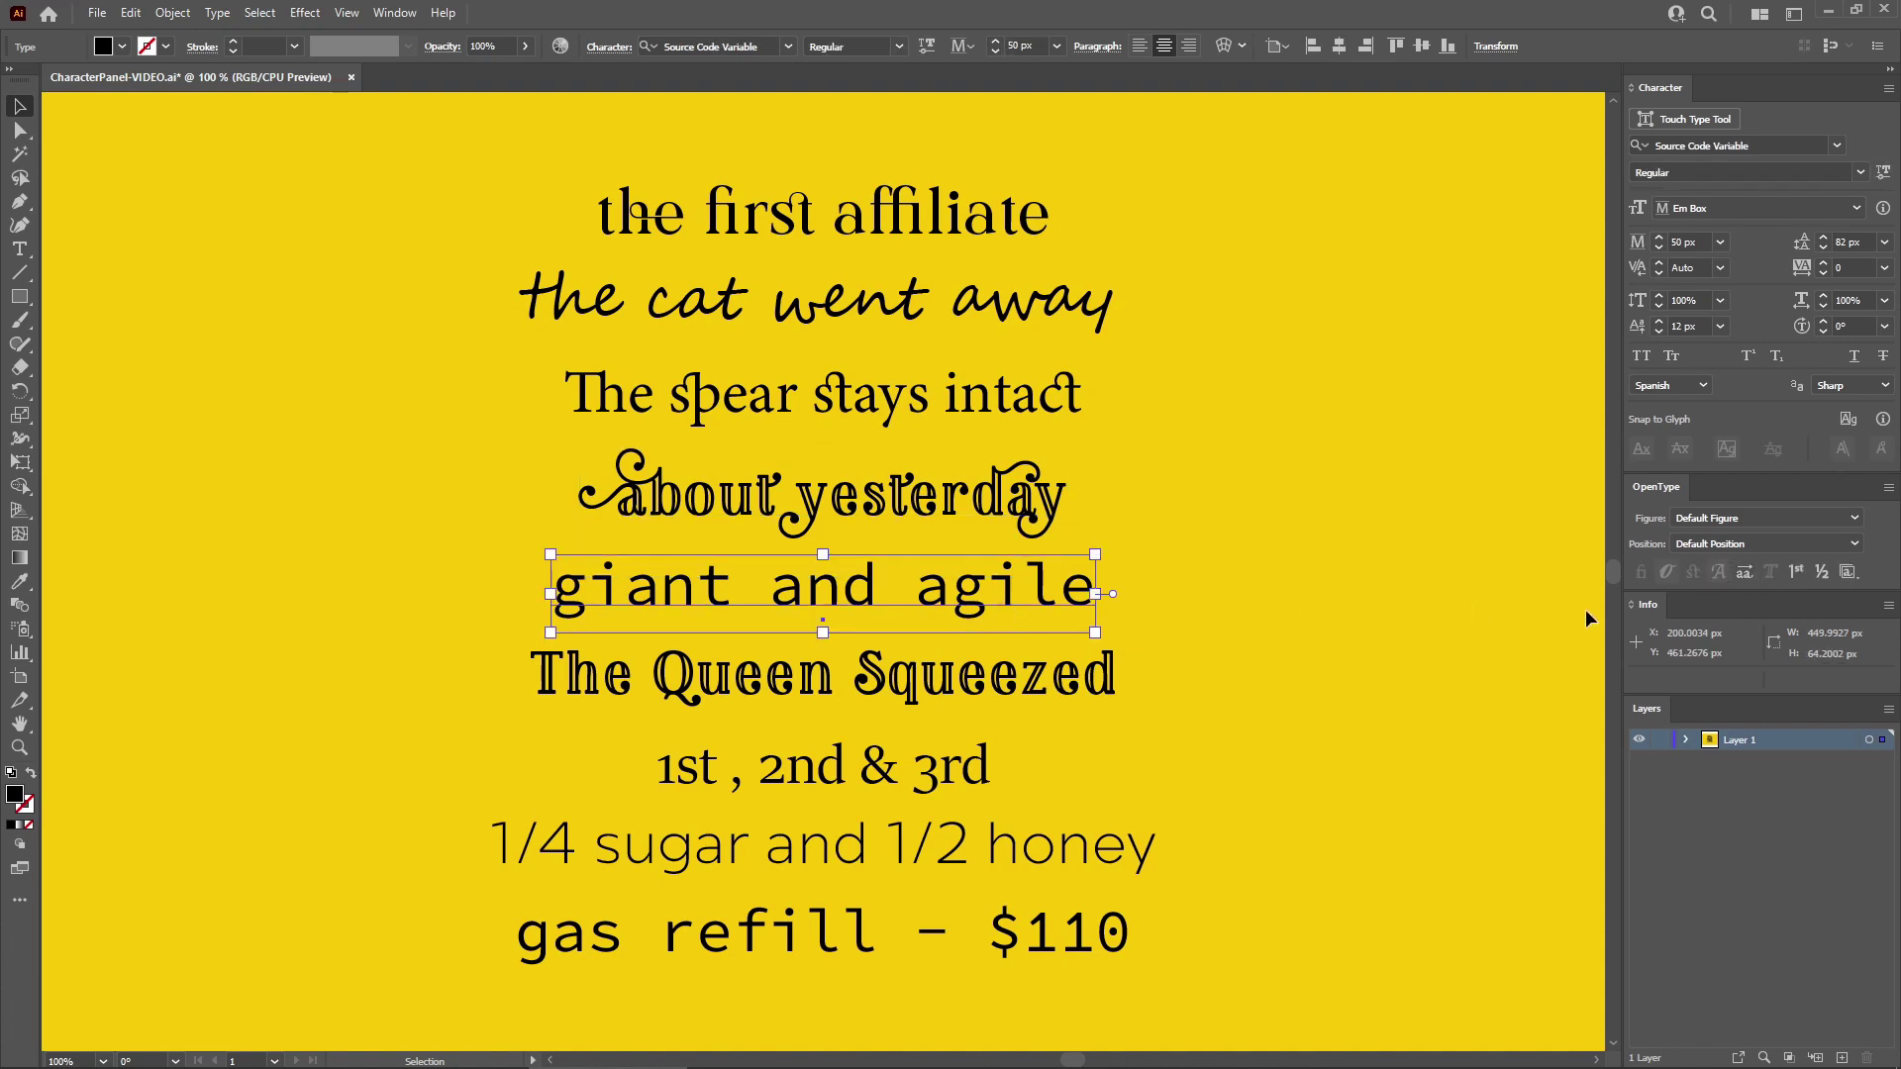
{"action": "left_click", "coordinate": [1745, 579]}
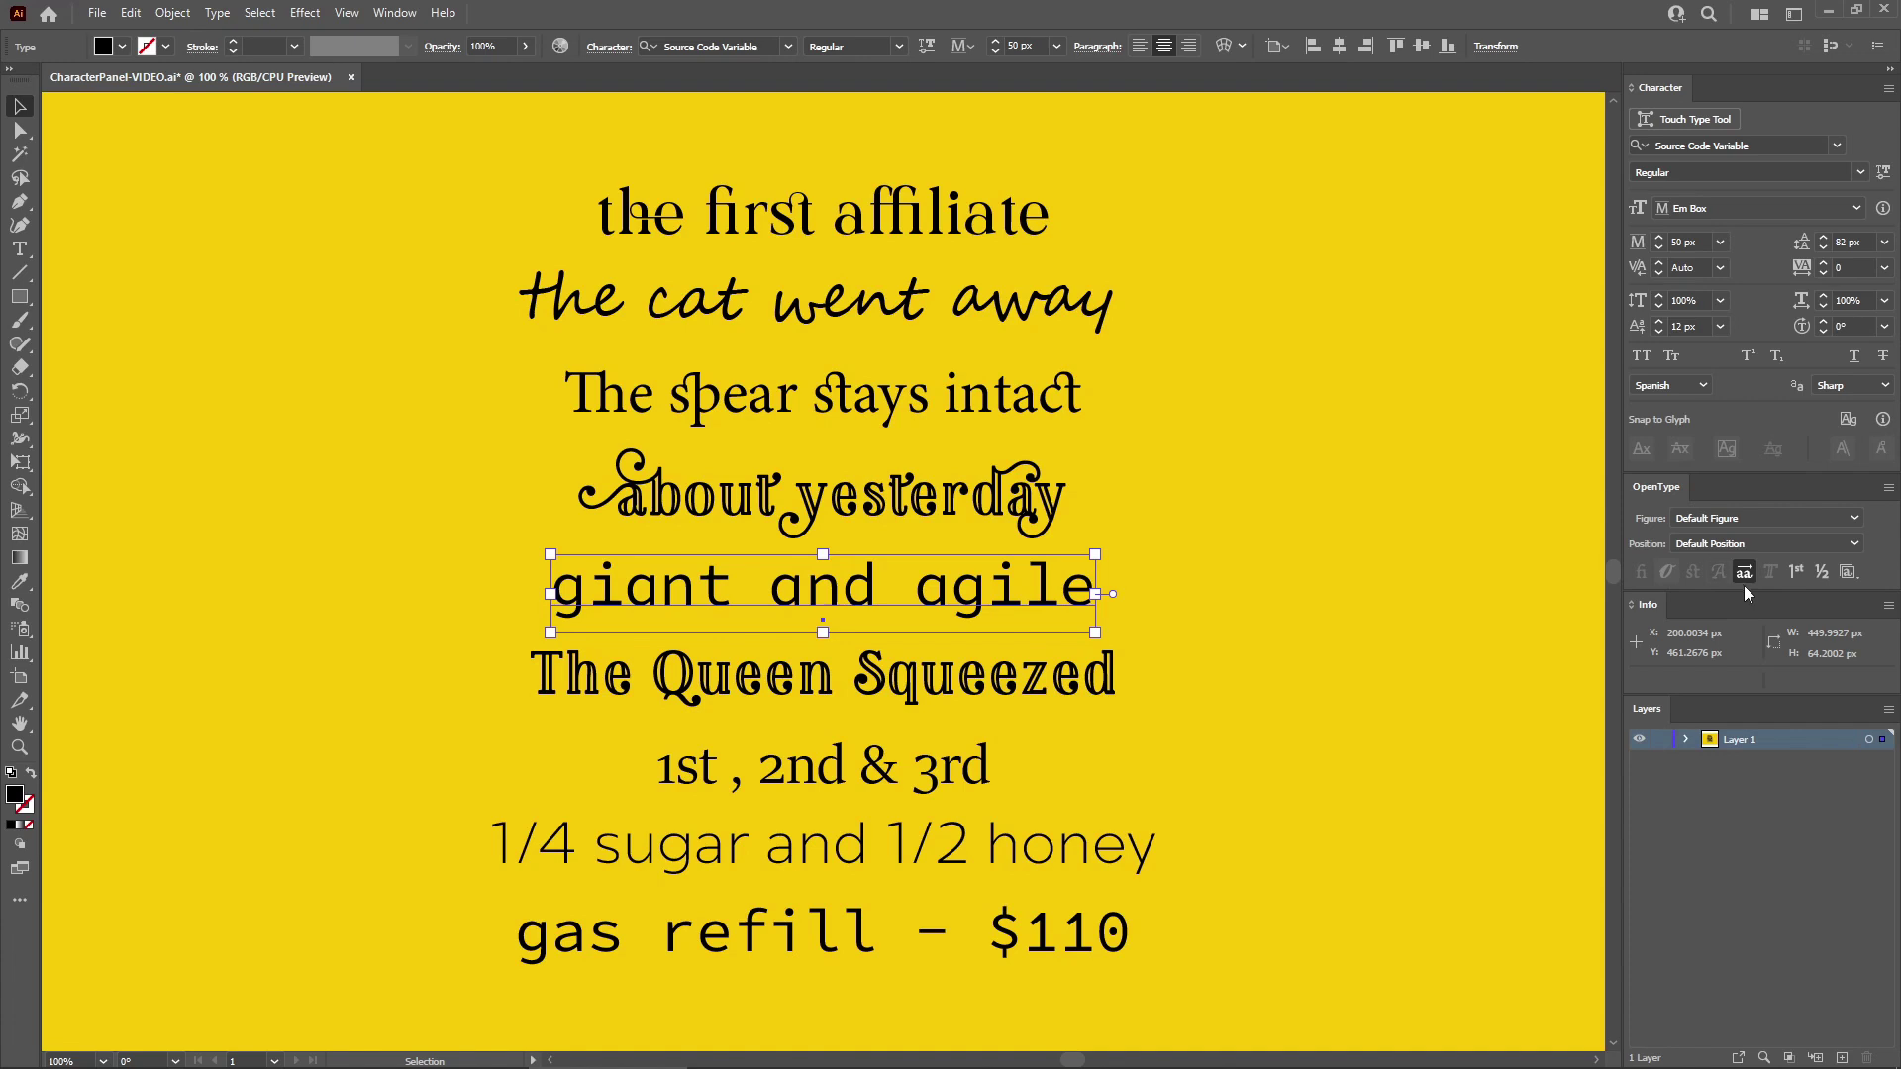
{"action": "key", "text": "ctrl+alt+bracketright"}
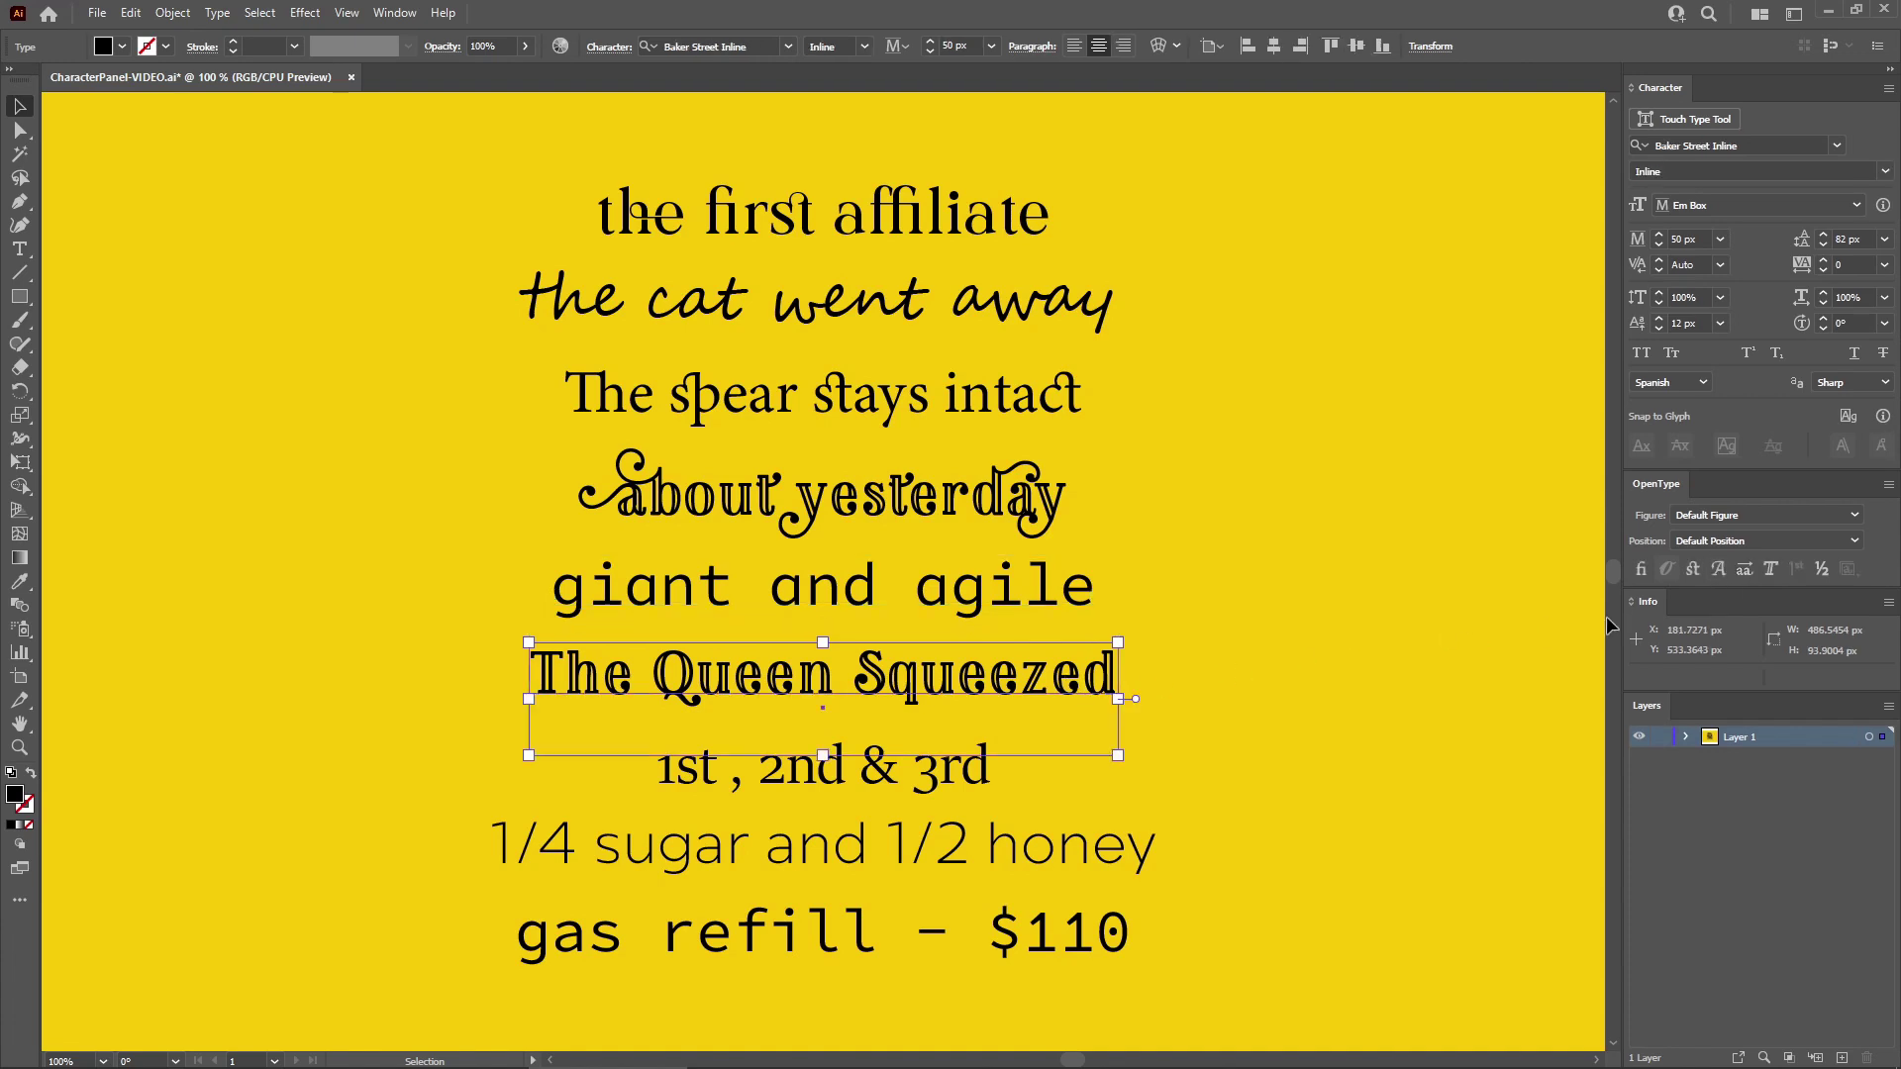
{"action": "left_click", "coordinate": [1771, 569]}
{"action": "left_click", "coordinate": [1768, 572]}
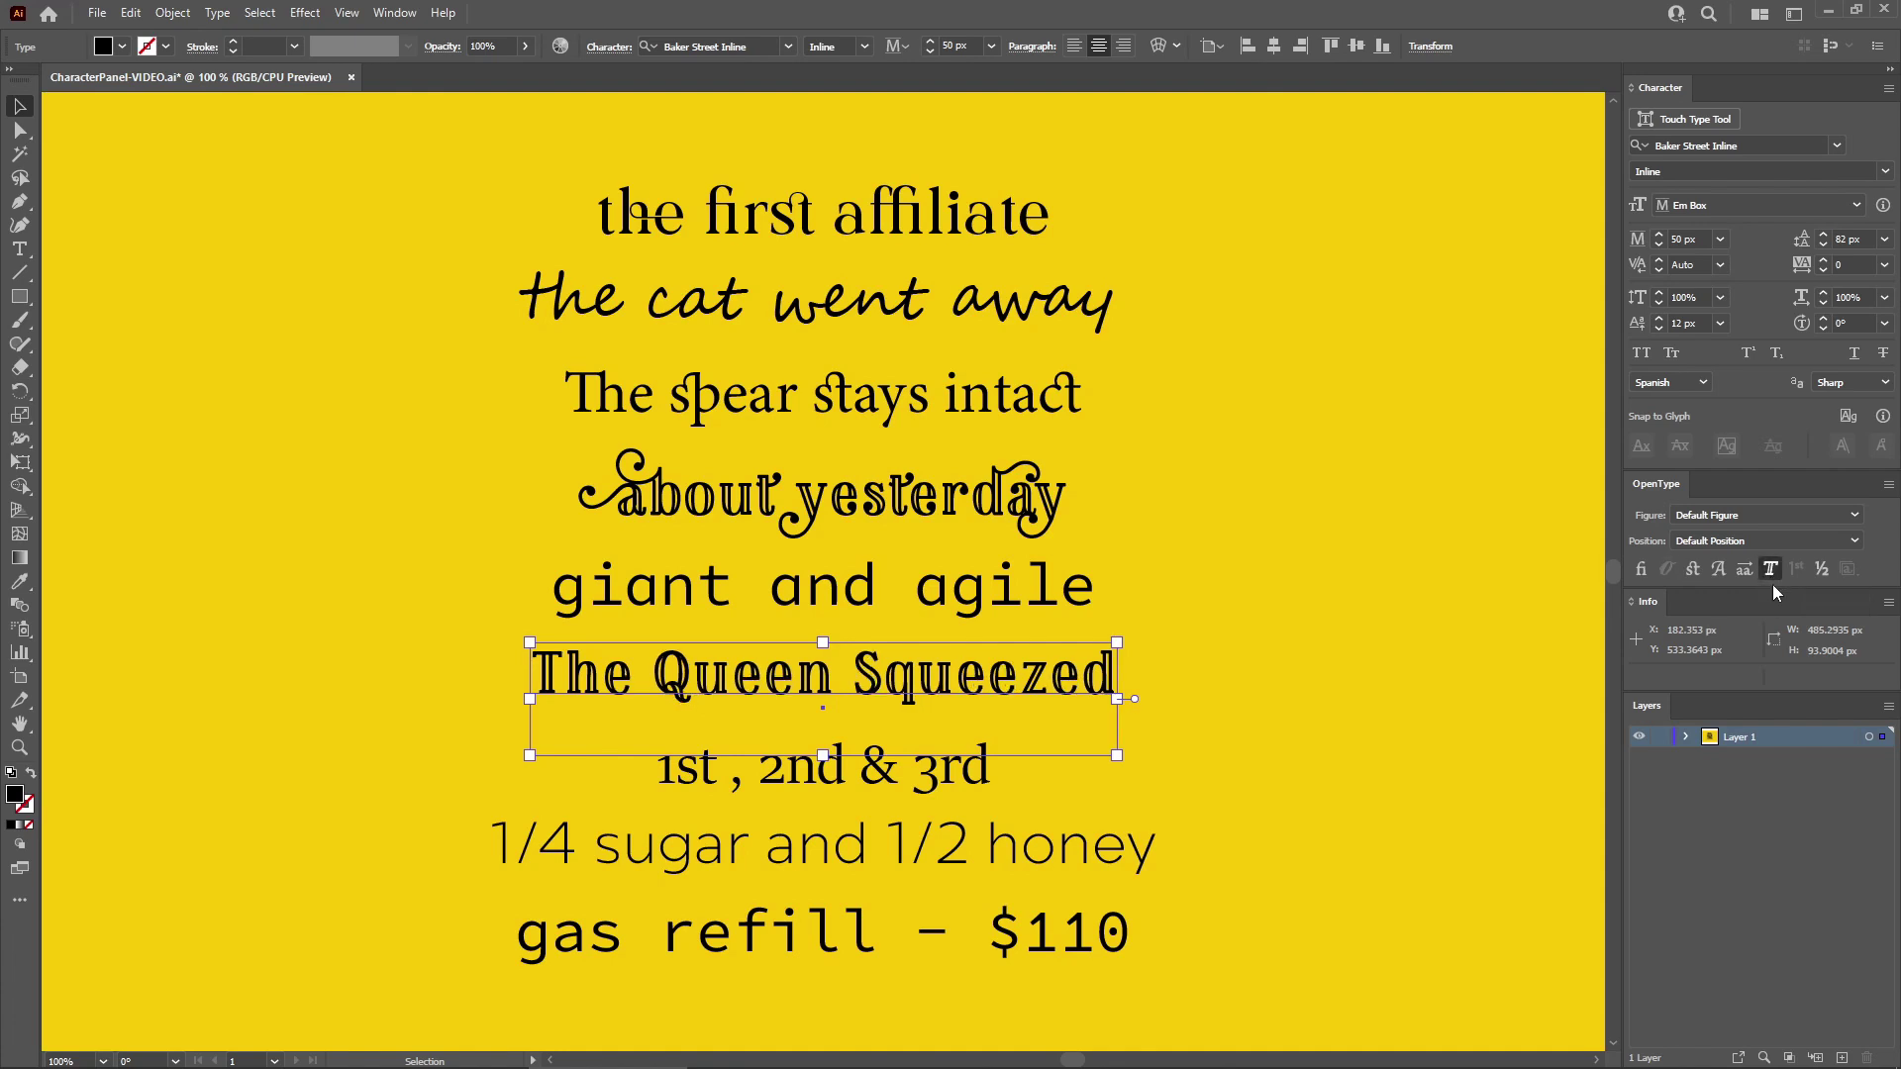
Apply OpenType ordinals to '1st, 2nd & 3rd' and true fractions to 1/4 and 1/2.
{"action": "left_click", "coordinate": [962, 784]}
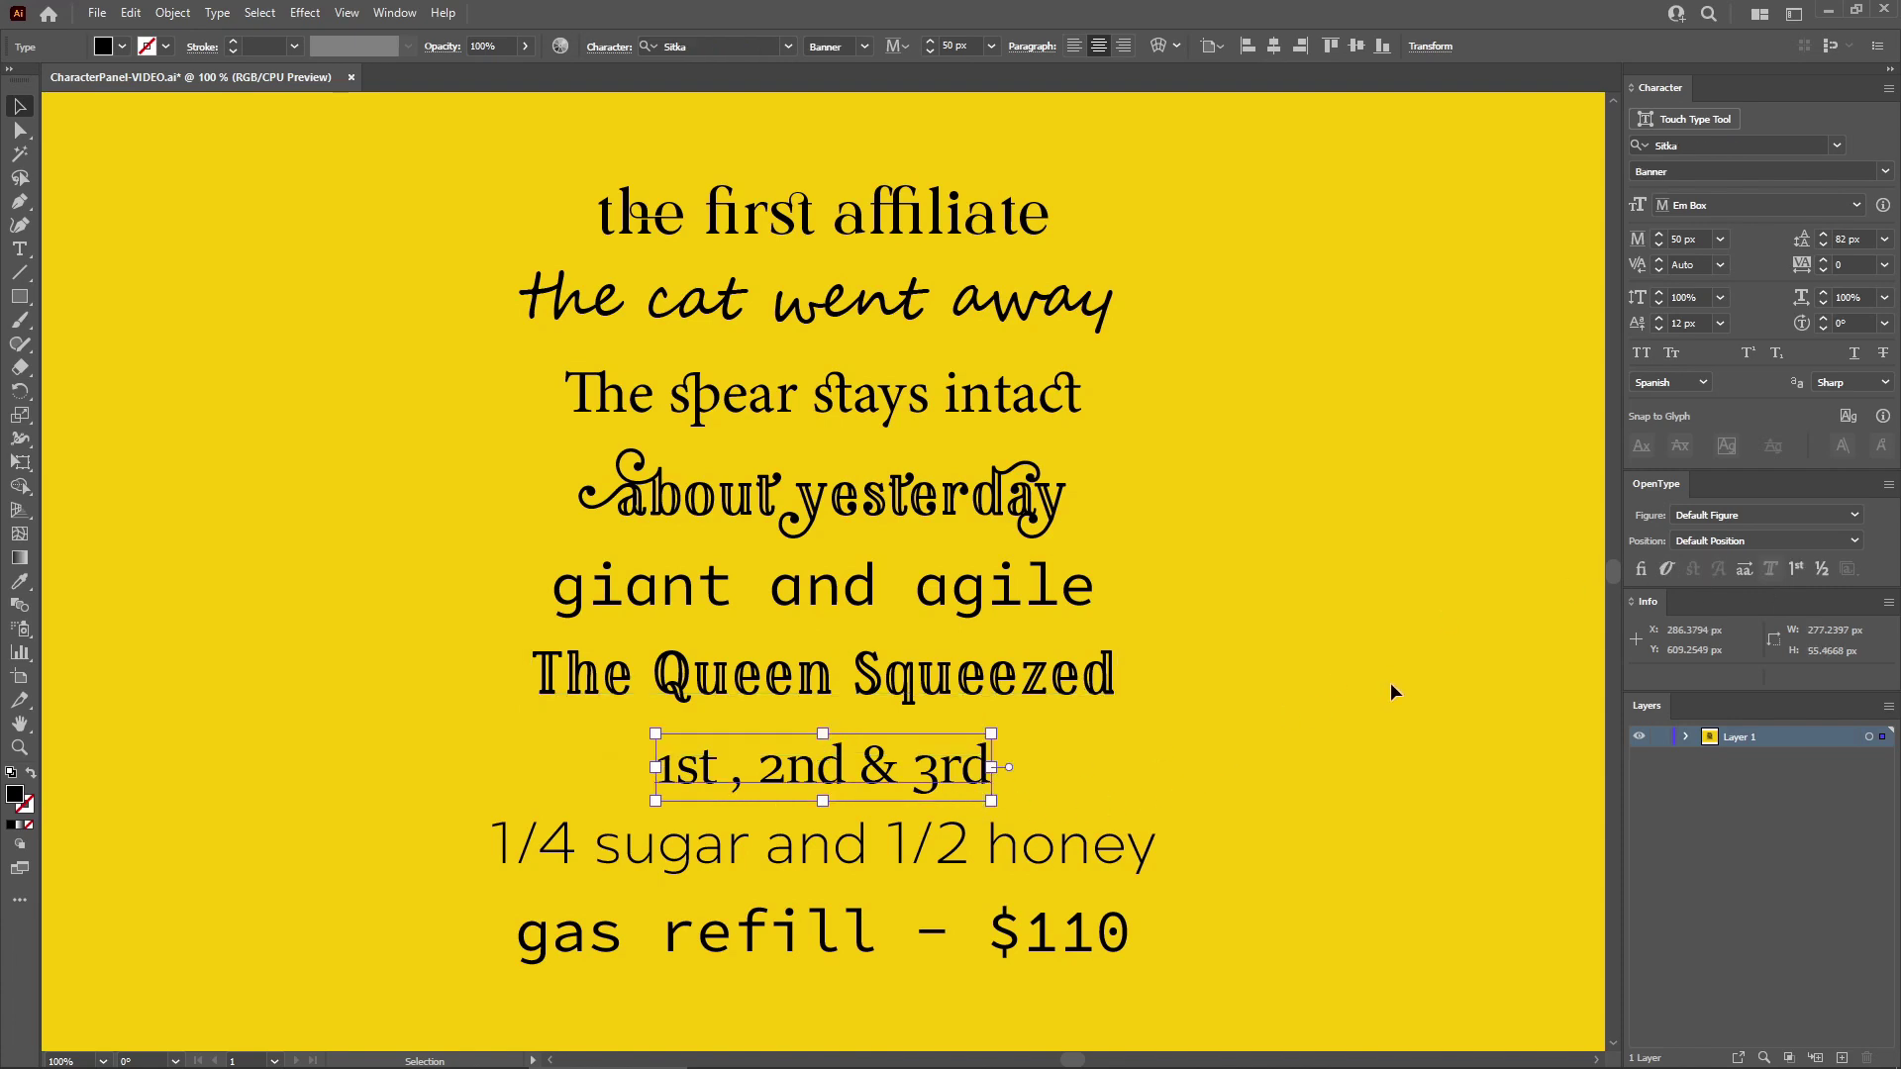
{"action": "left_click", "coordinate": [1797, 570]}
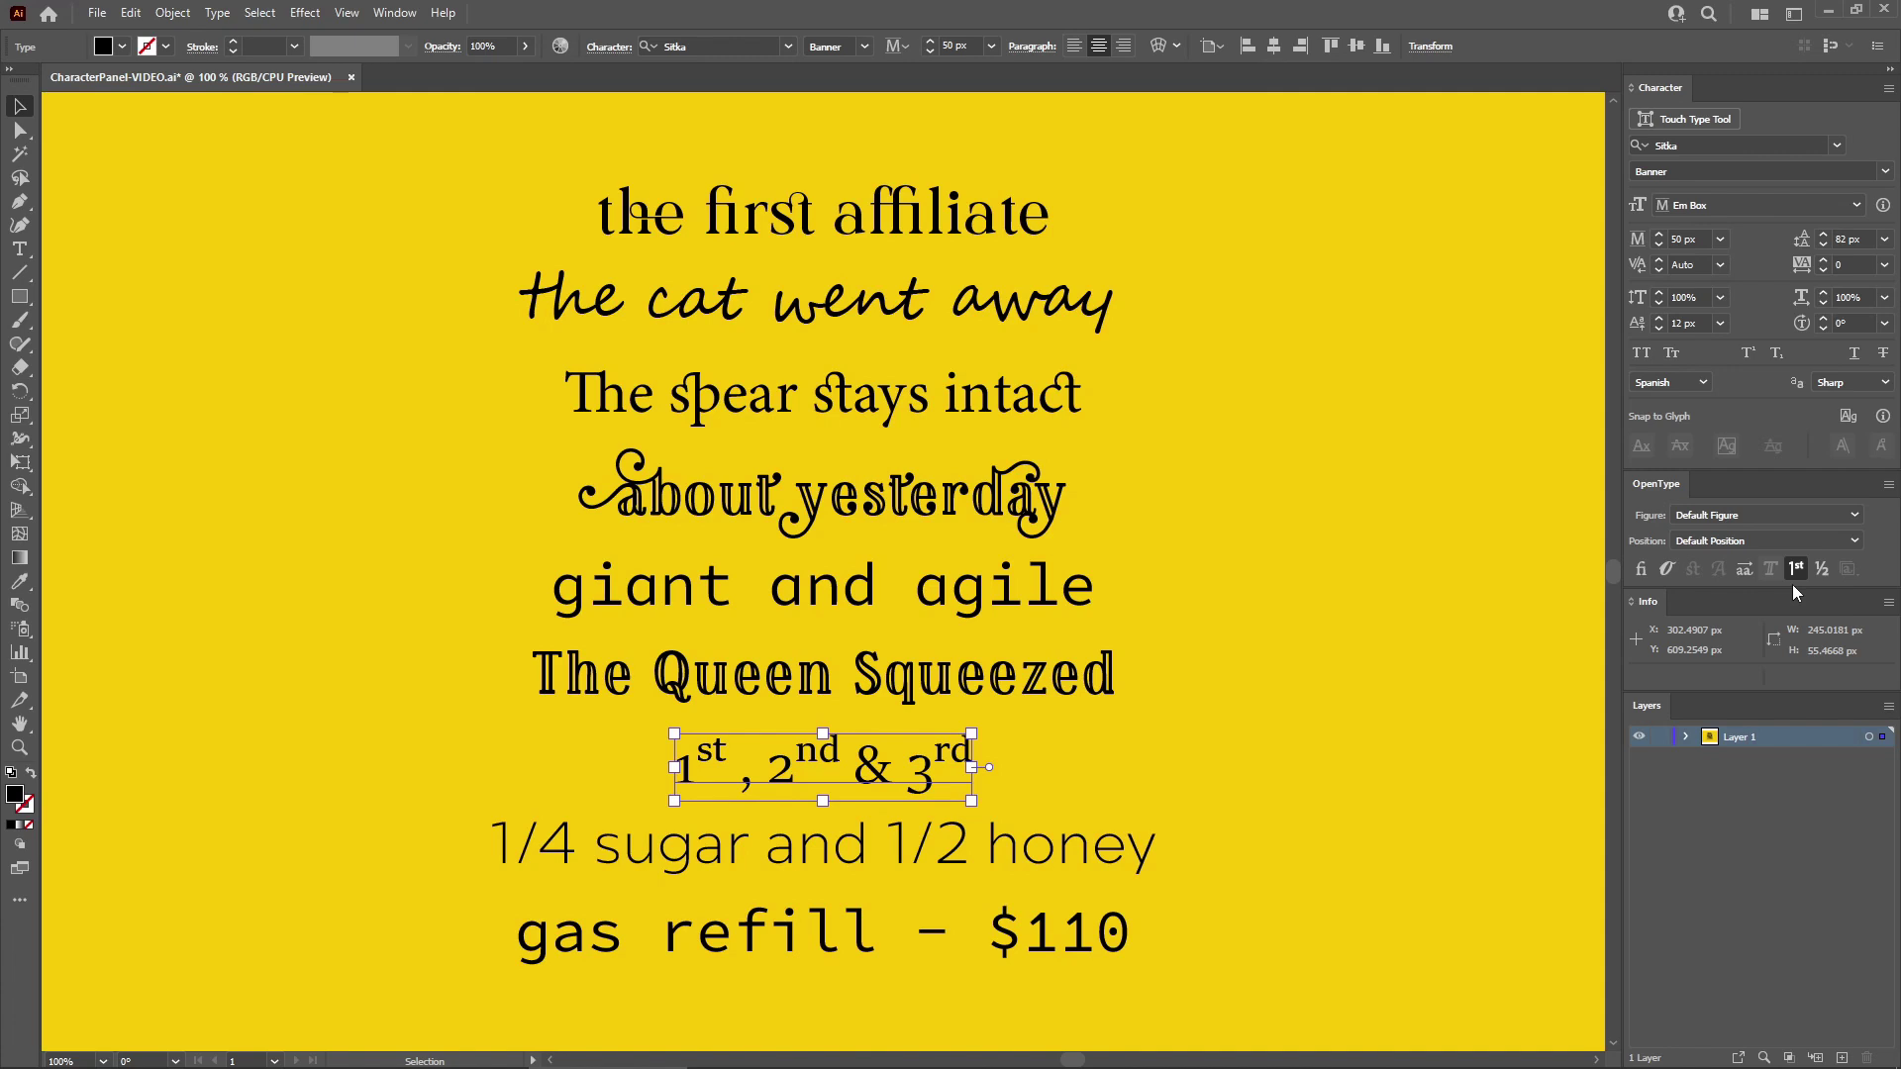
{"action": "left_click", "coordinate": [1101, 857]}
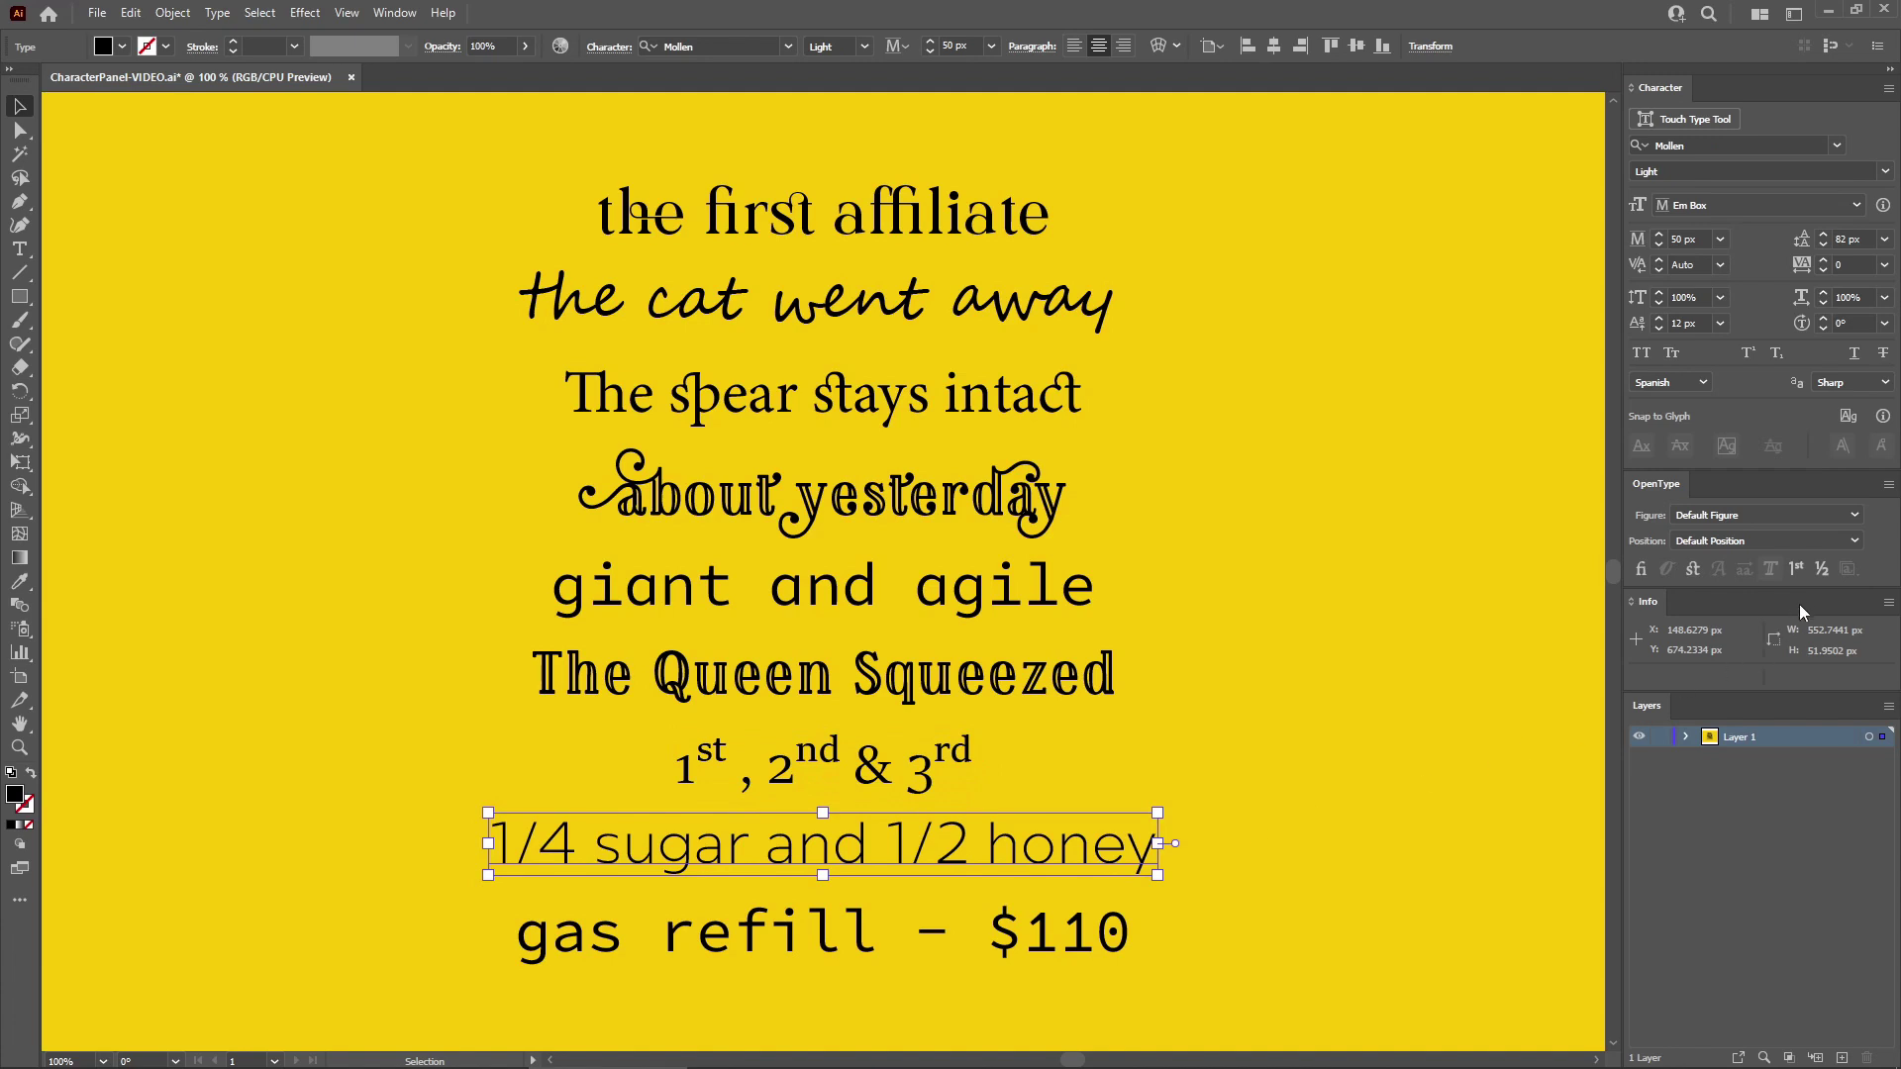
{"action": "left_click", "coordinate": [1821, 570]}
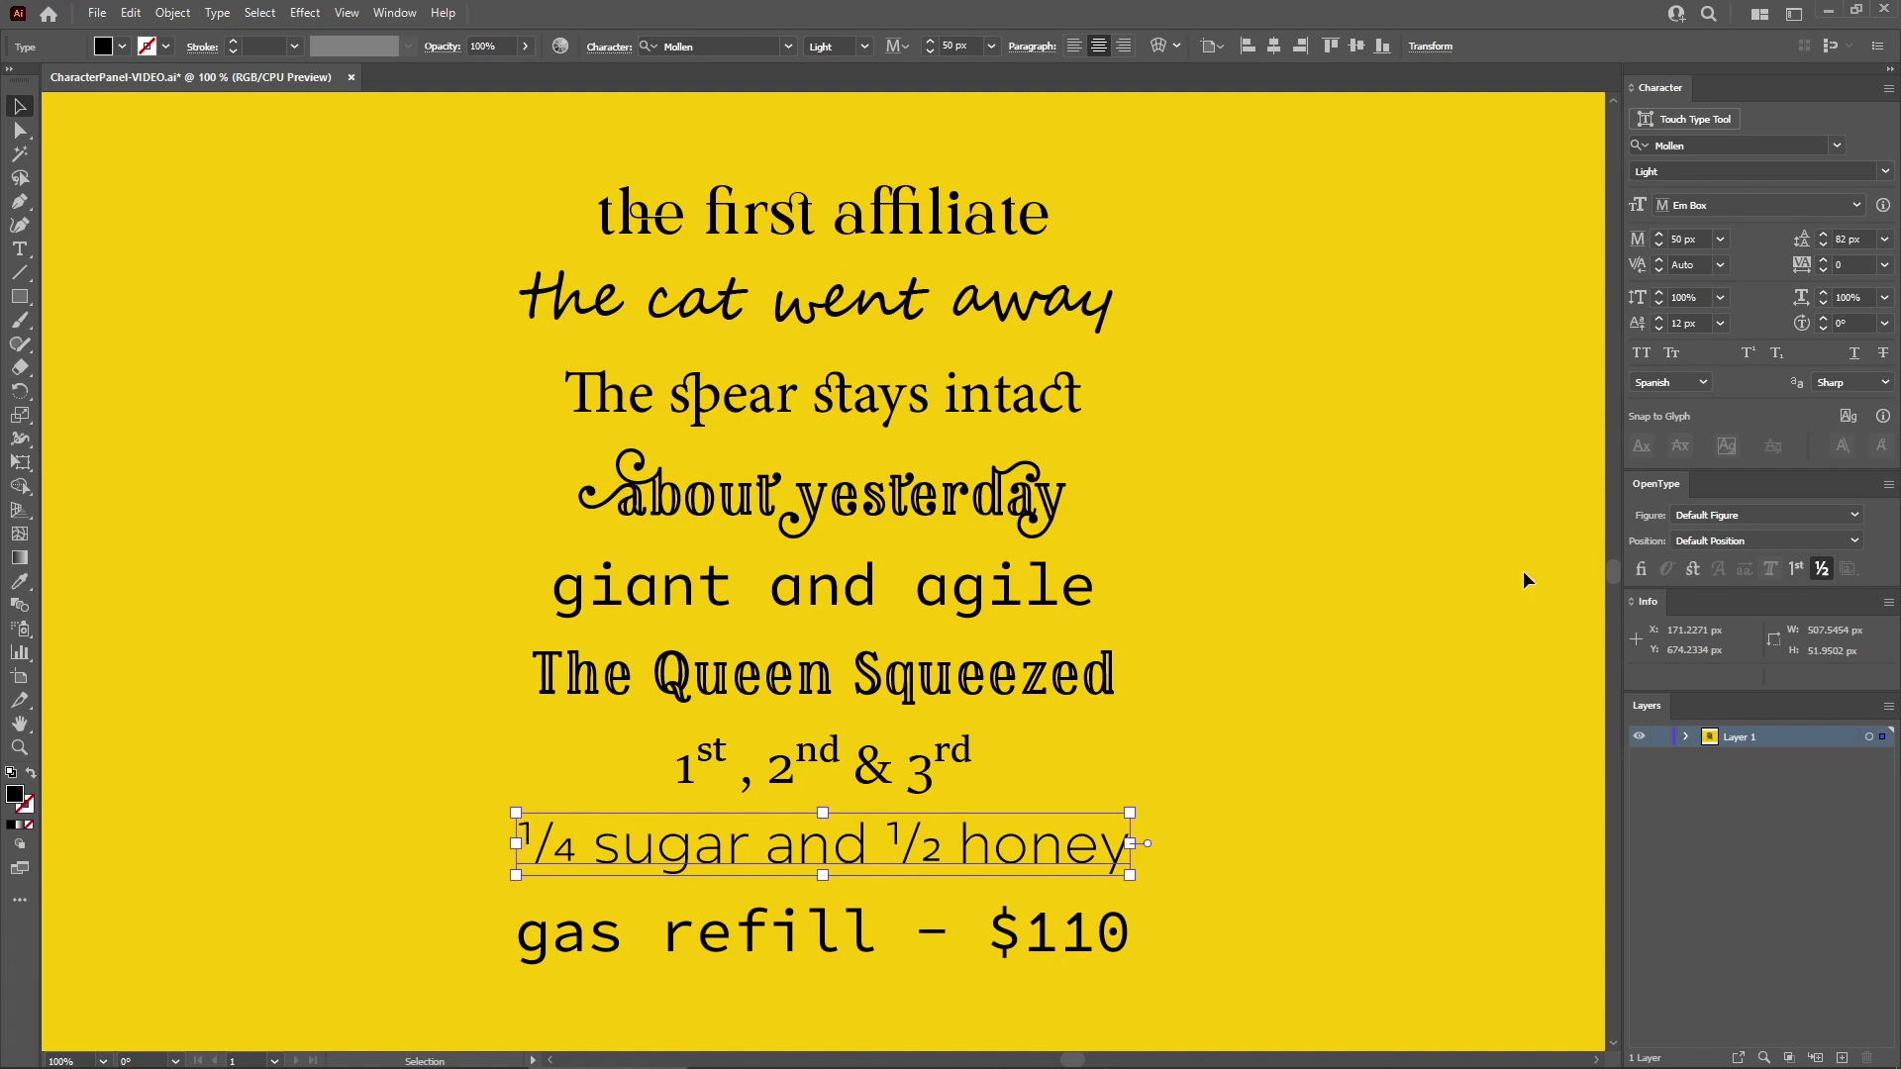
{"action": "left_click", "coordinate": [1035, 936]}
{"action": "left_click", "coordinate": [1848, 573]}
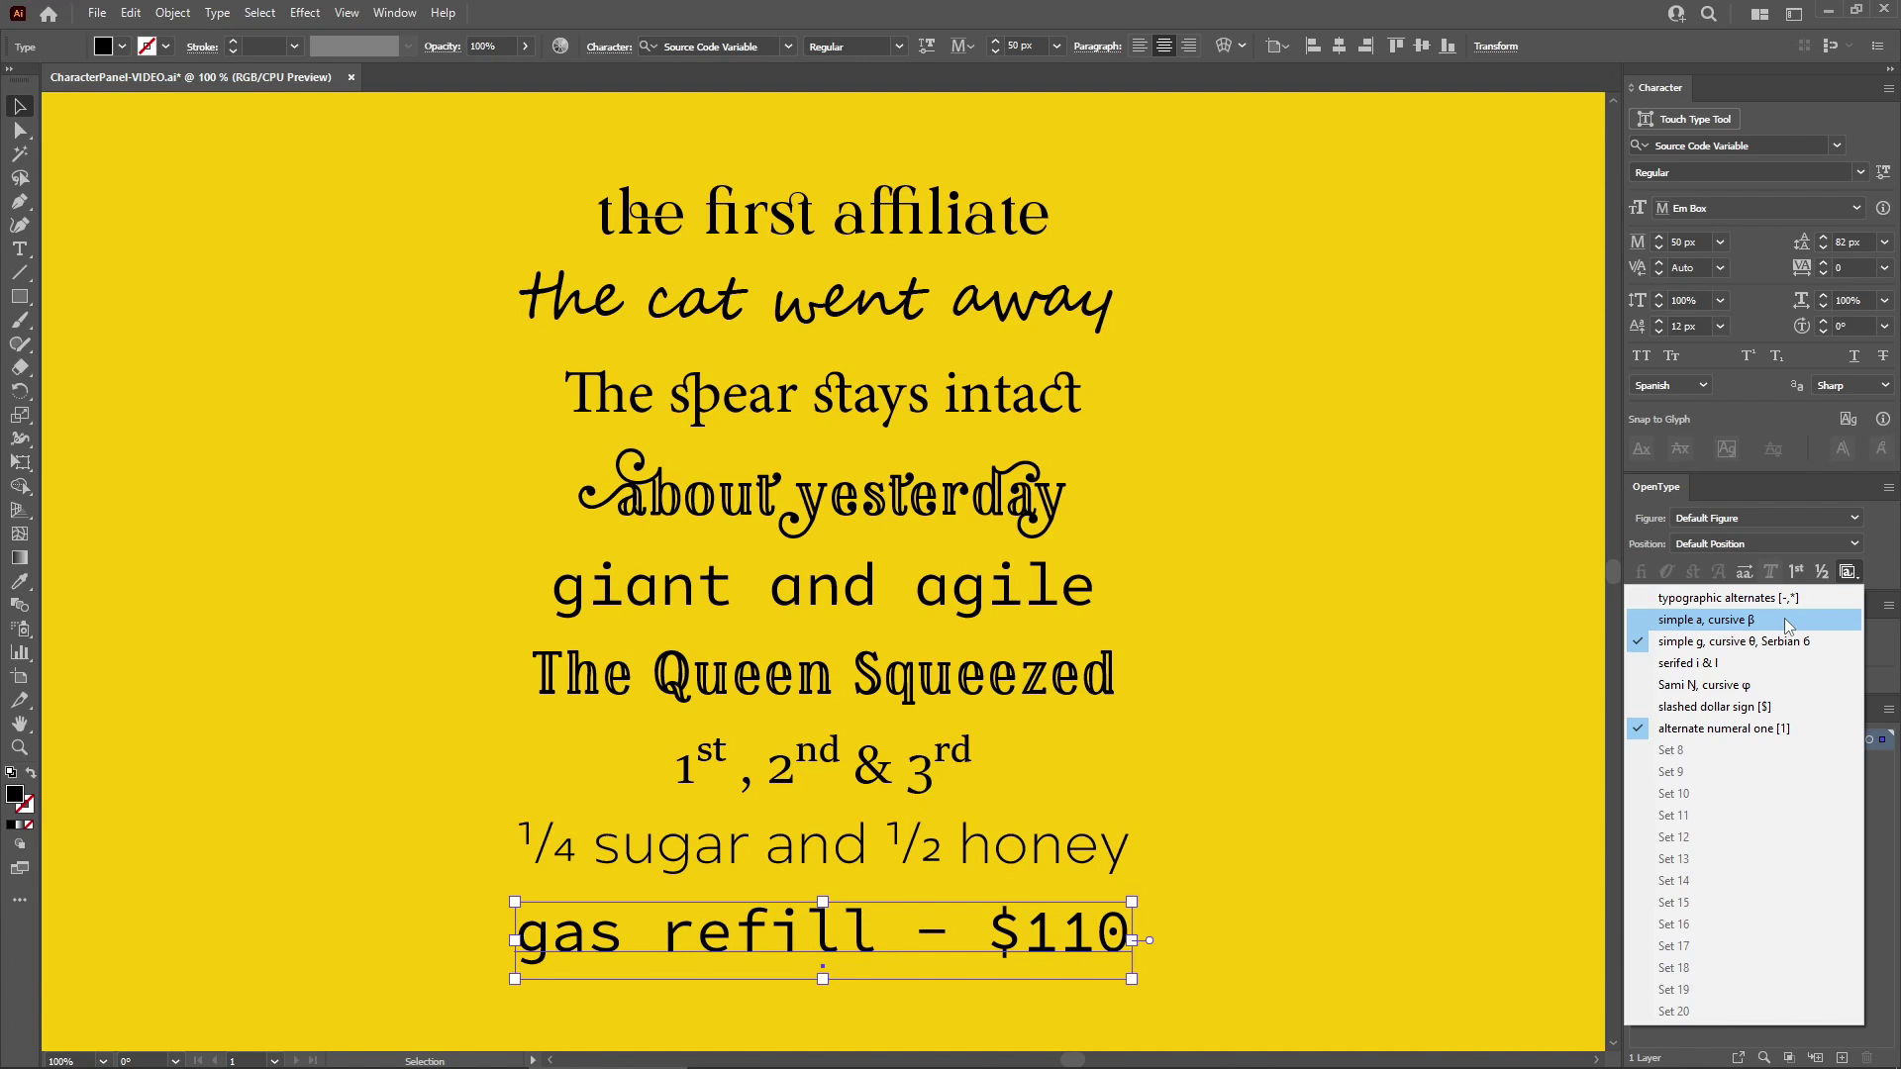
Apply the 'serifed i & l' and 'slashed dollar sign [$]' stylistic sets to 'gas refill - $110'.
{"action": "left_click", "coordinate": [1741, 665]}
{"action": "left_click", "coordinate": [1847, 572]}
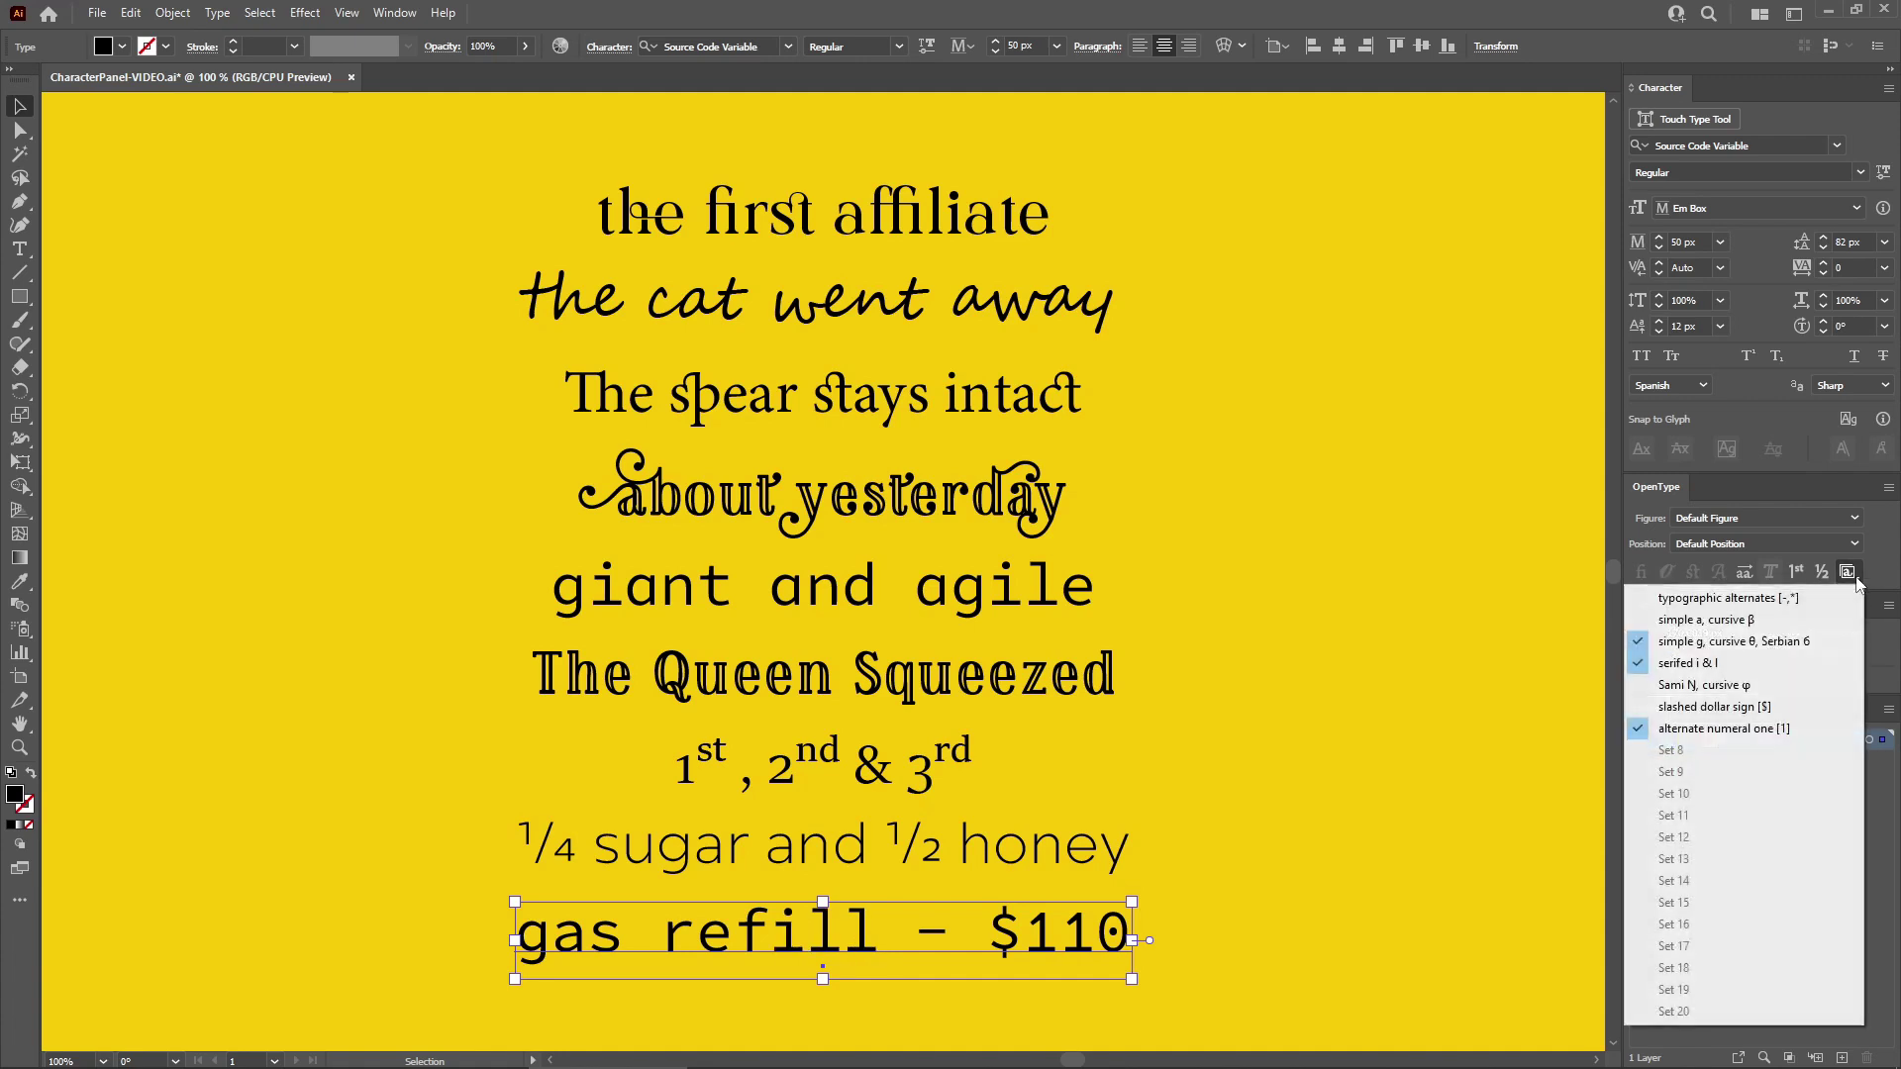
{"action": "left_click", "coordinate": [1721, 707]}
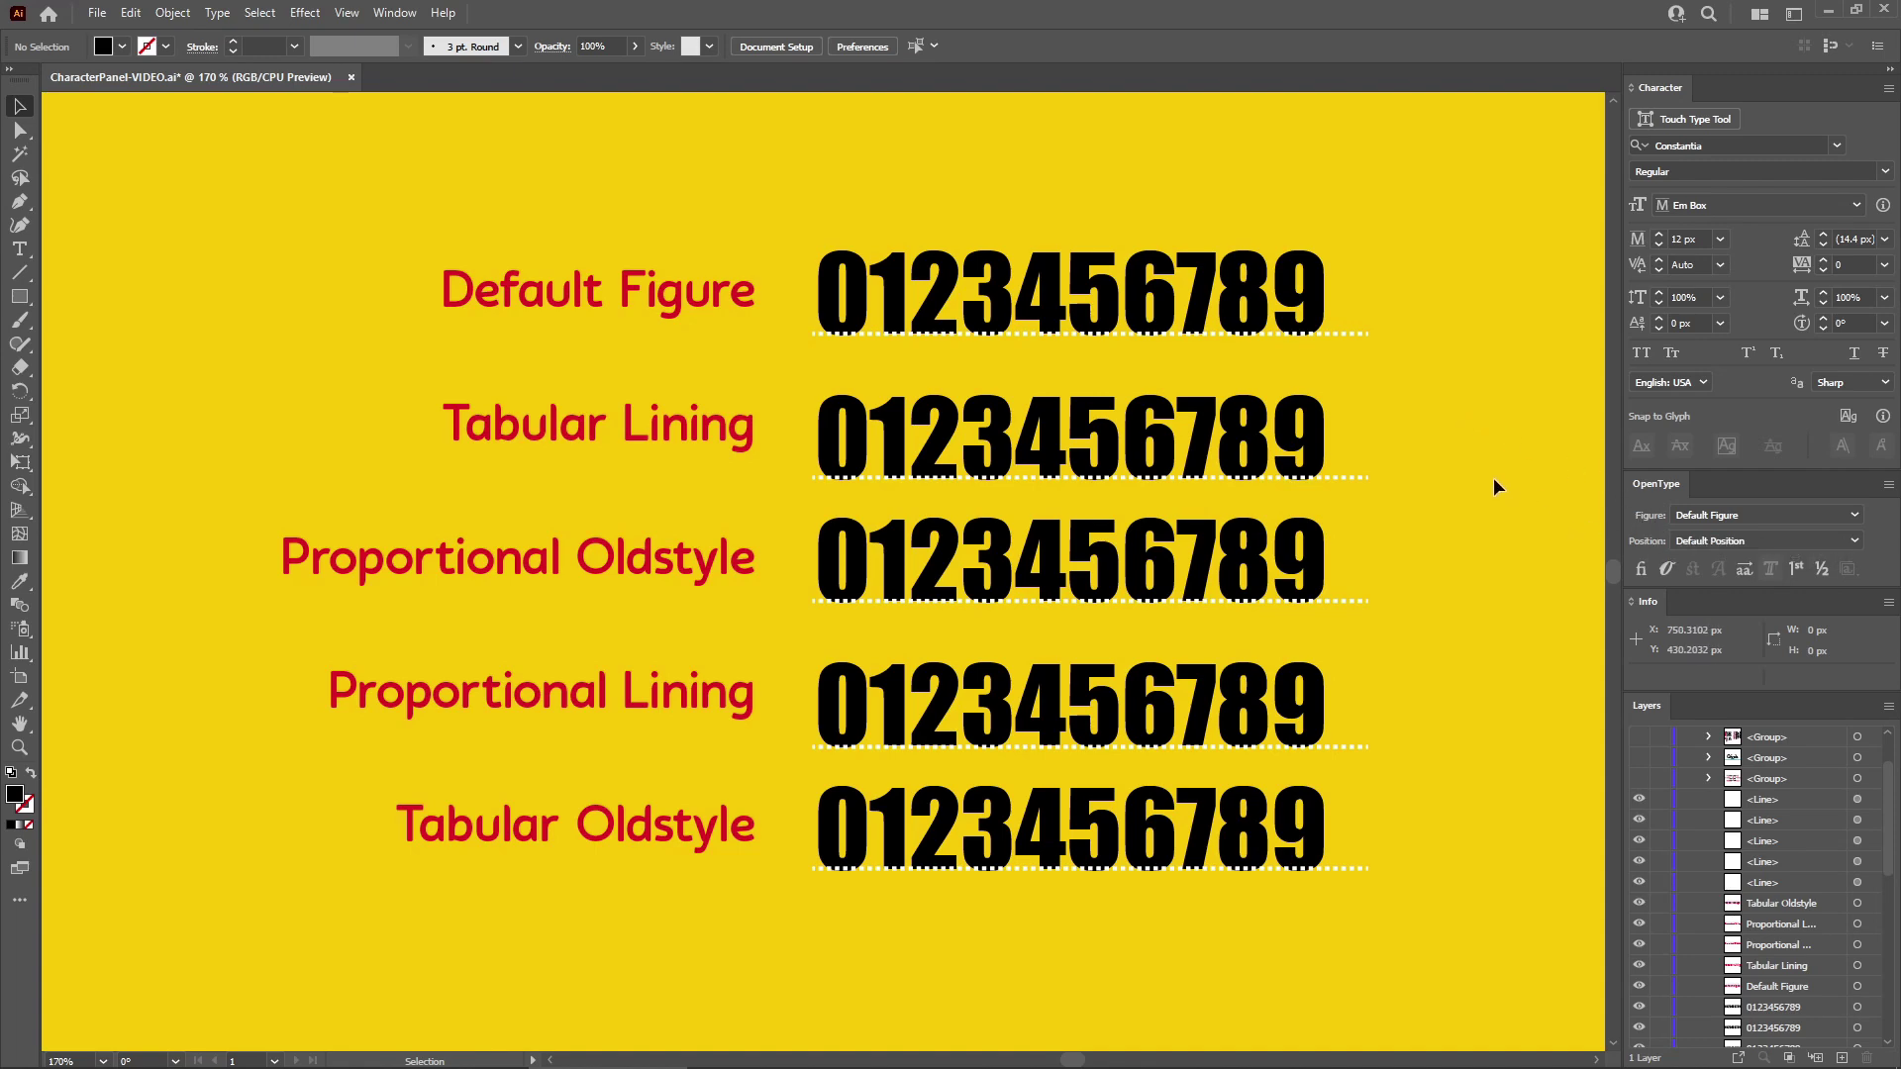
Give the first two numeral rows Tabular Lining and Proportional Oldstyle figures.
{"action": "left_click", "coordinate": [1309, 455]}
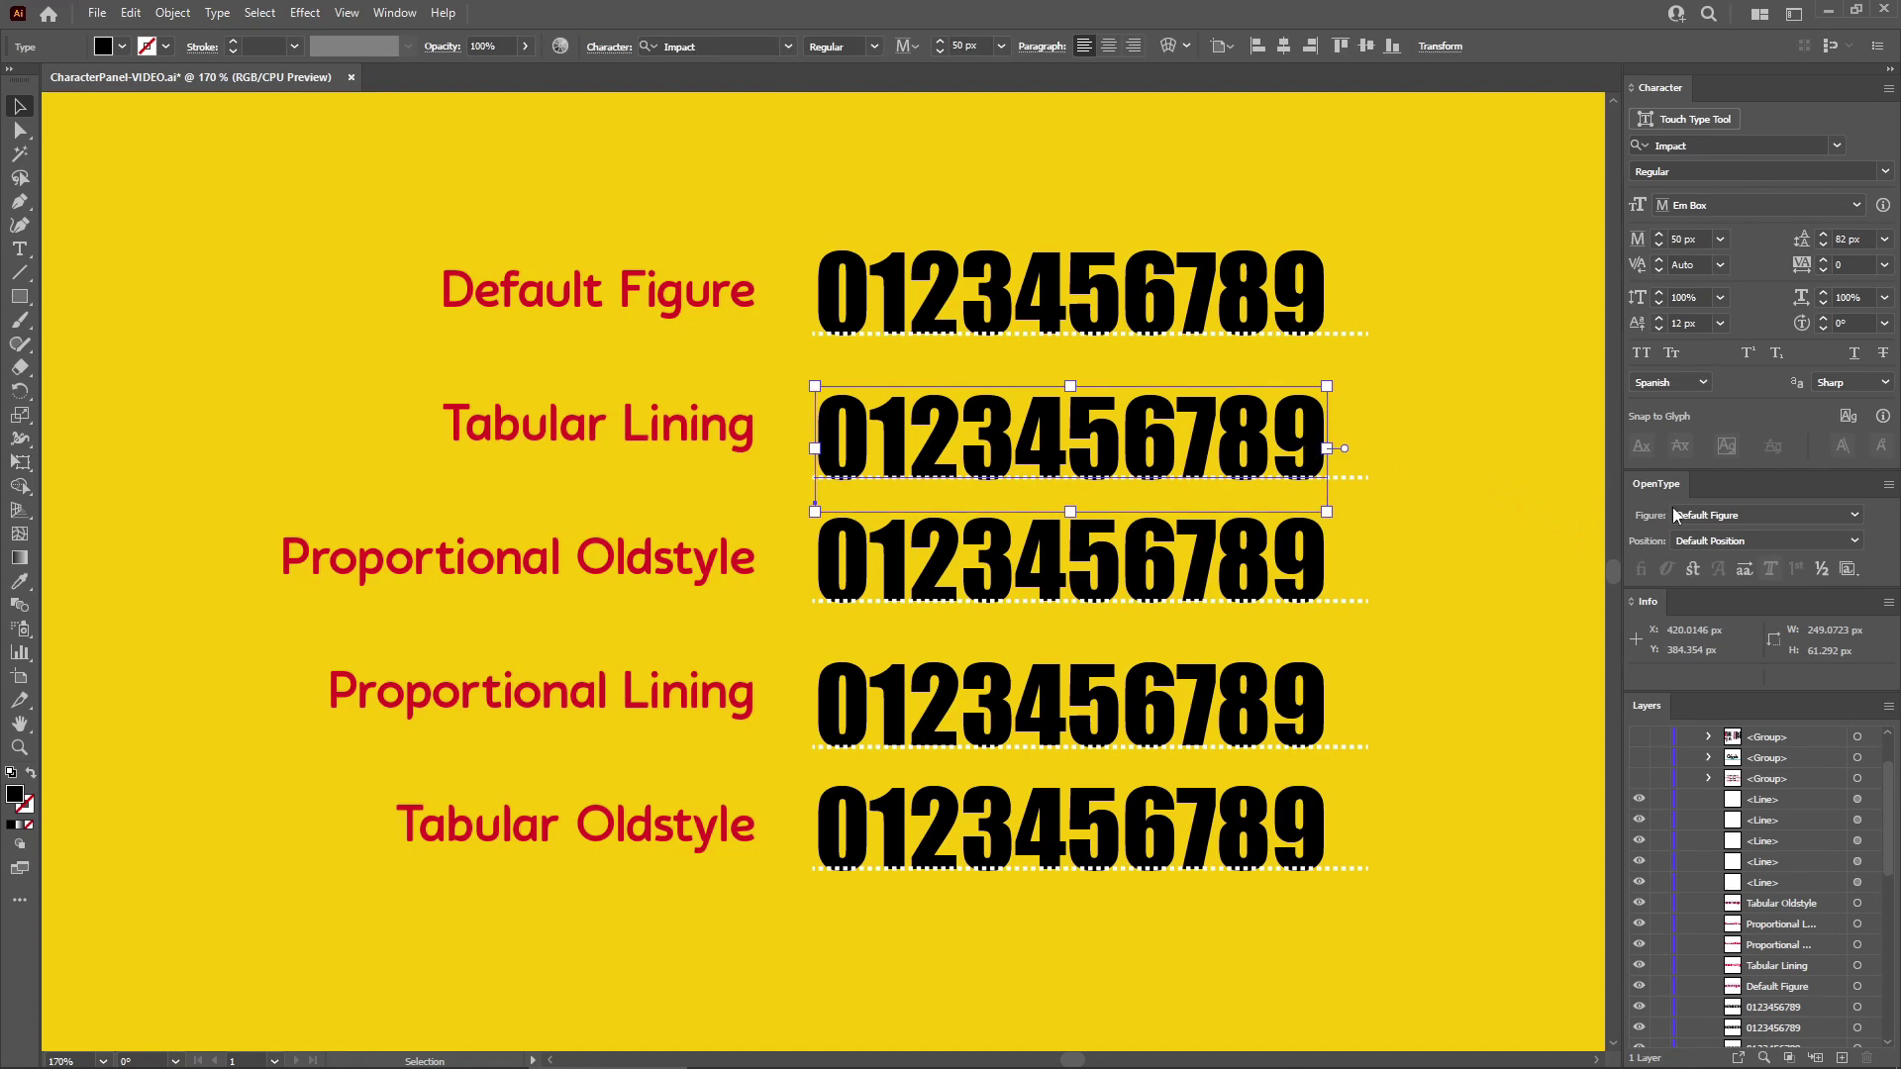
{"action": "left_click", "coordinate": [1708, 515]}
{"action": "left_click", "coordinate": [1708, 556]}
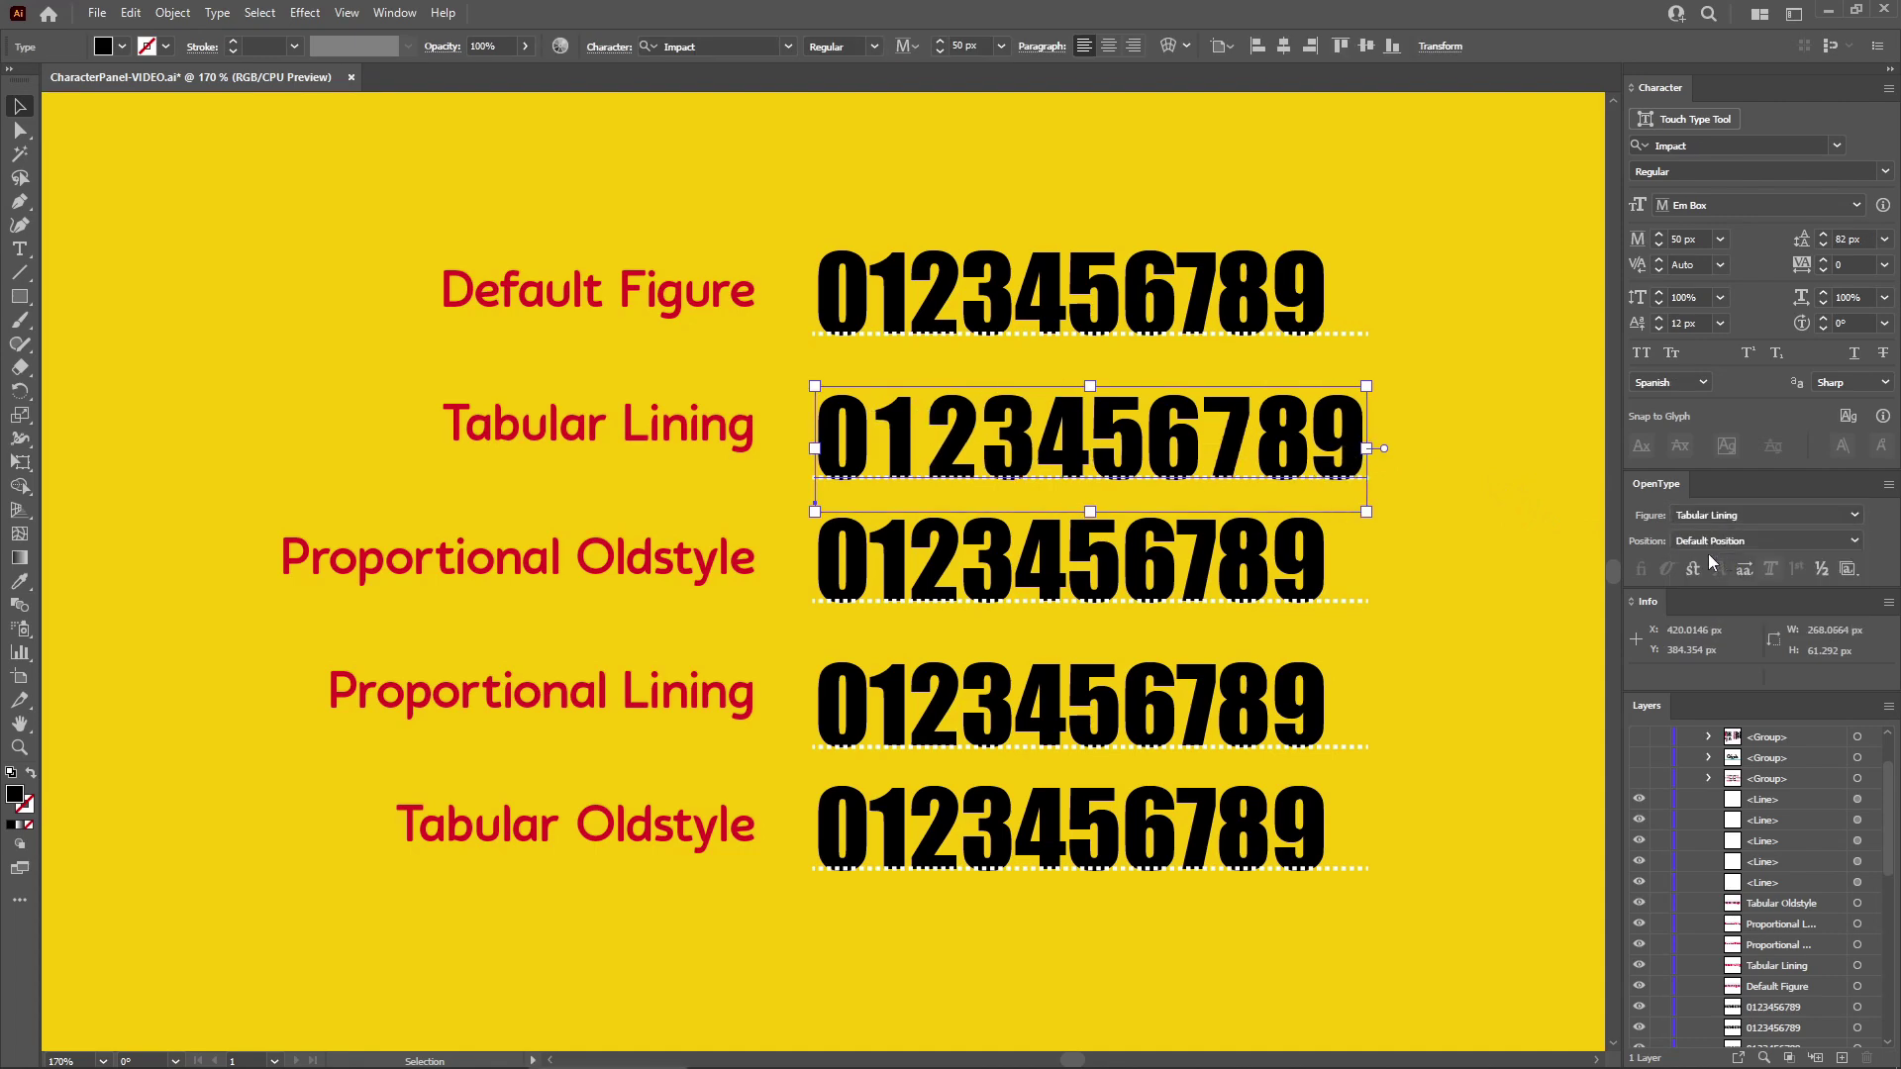
{"action": "left_click", "coordinate": [1477, 531]}
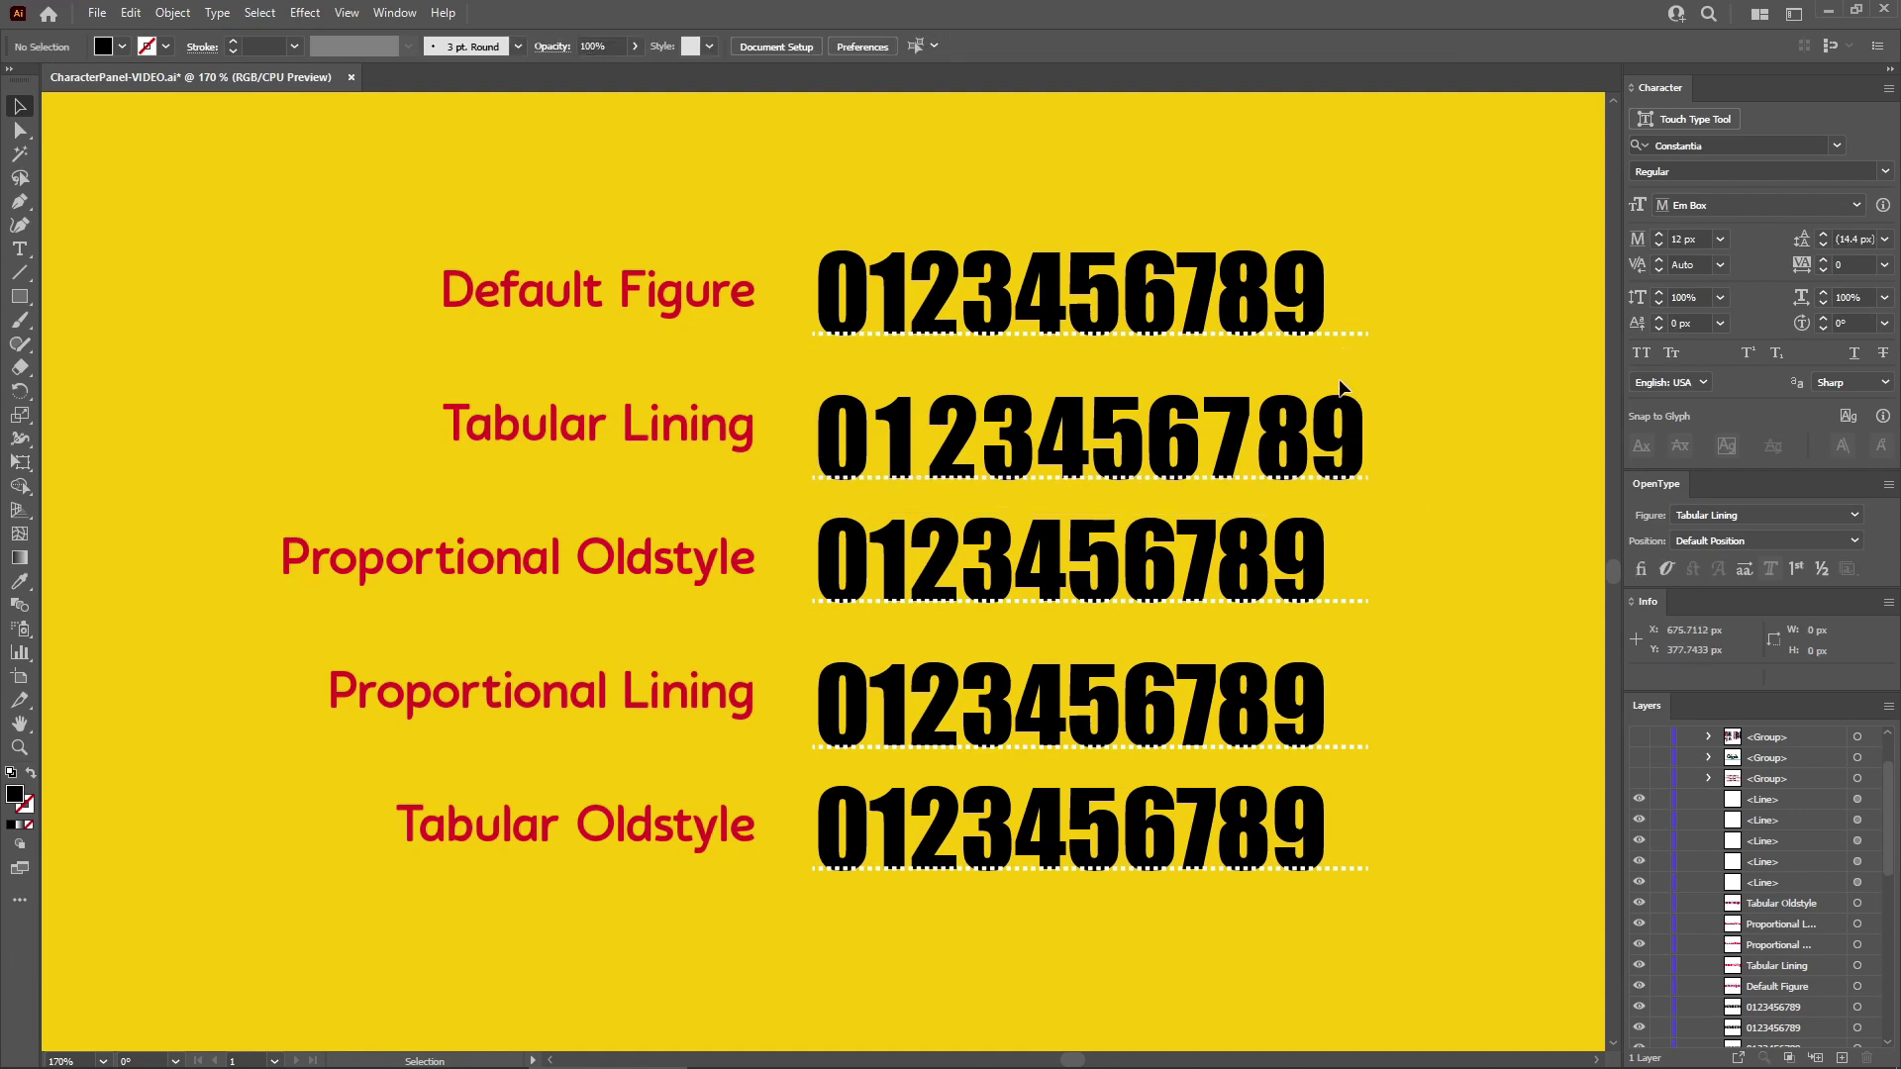
{"action": "left_click", "coordinate": [1295, 579]}
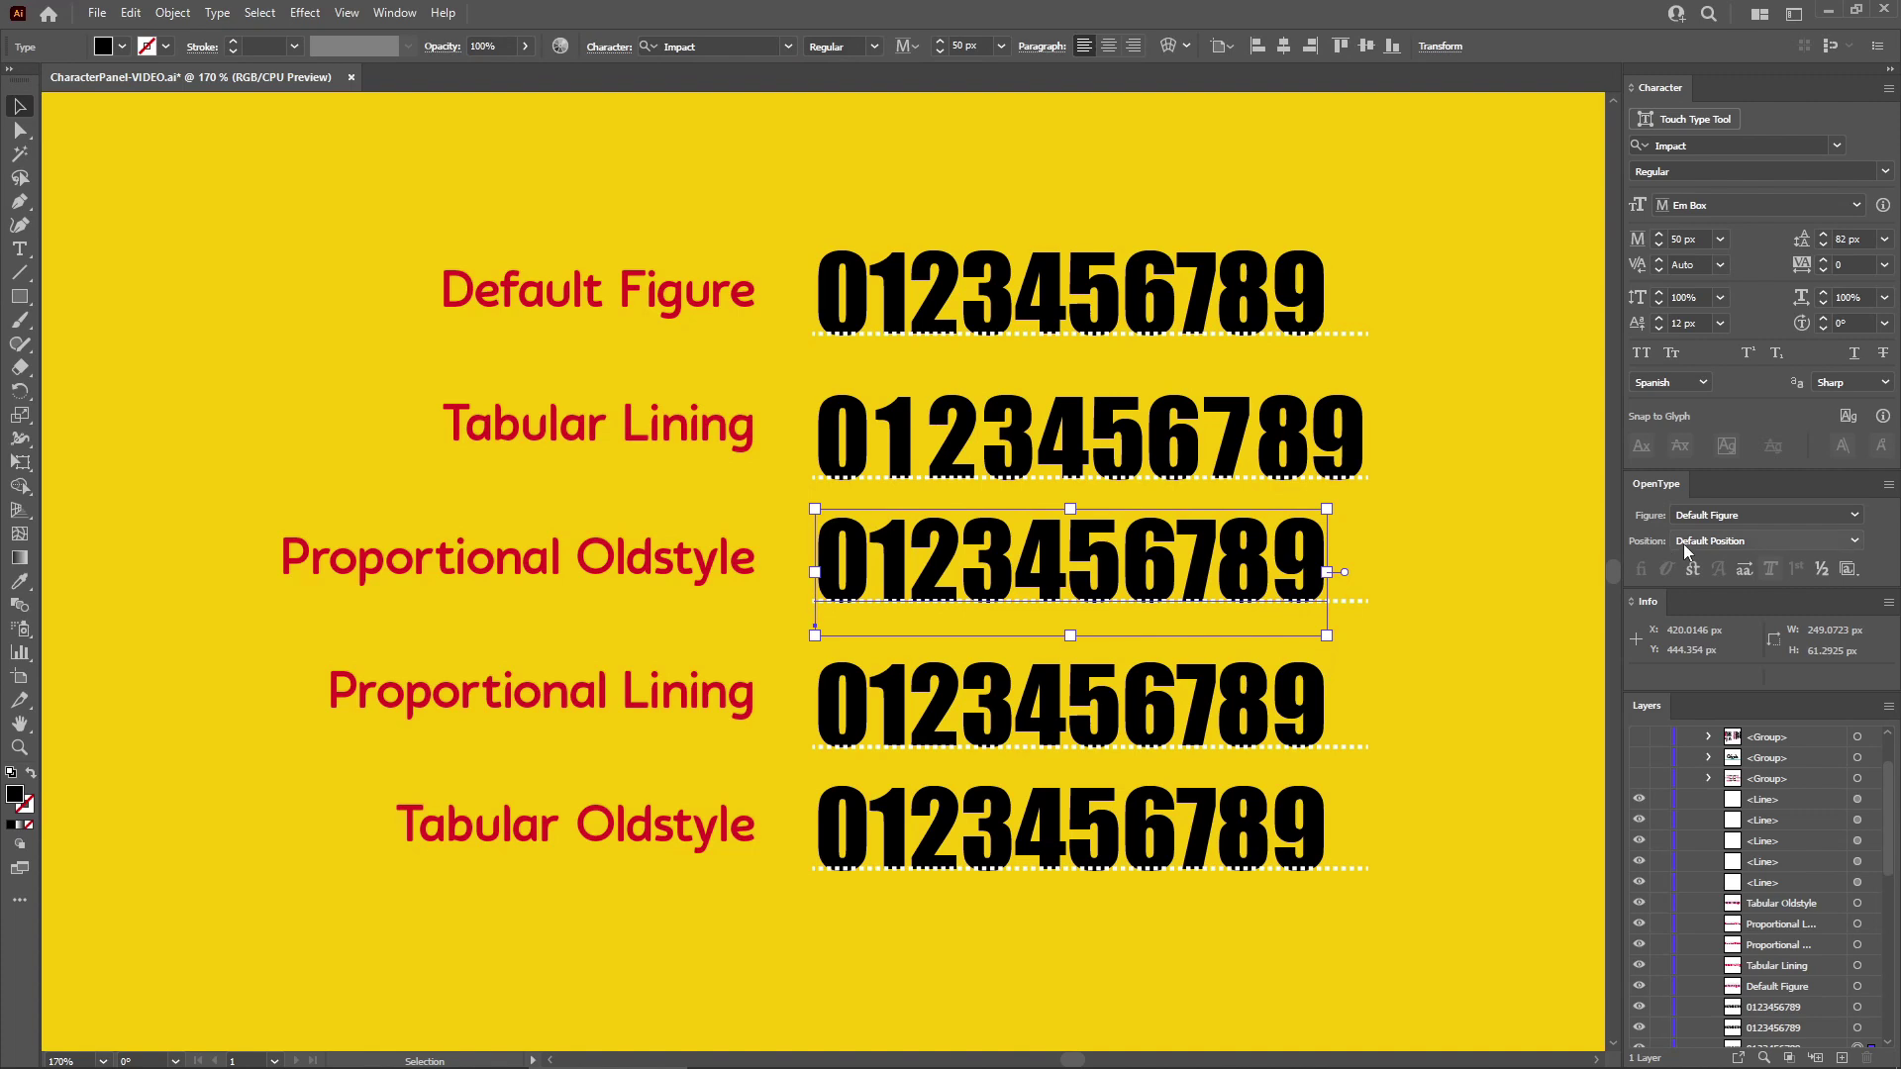
{"action": "left_click", "coordinate": [1742, 515]}
{"action": "left_click", "coordinate": [1734, 582]}
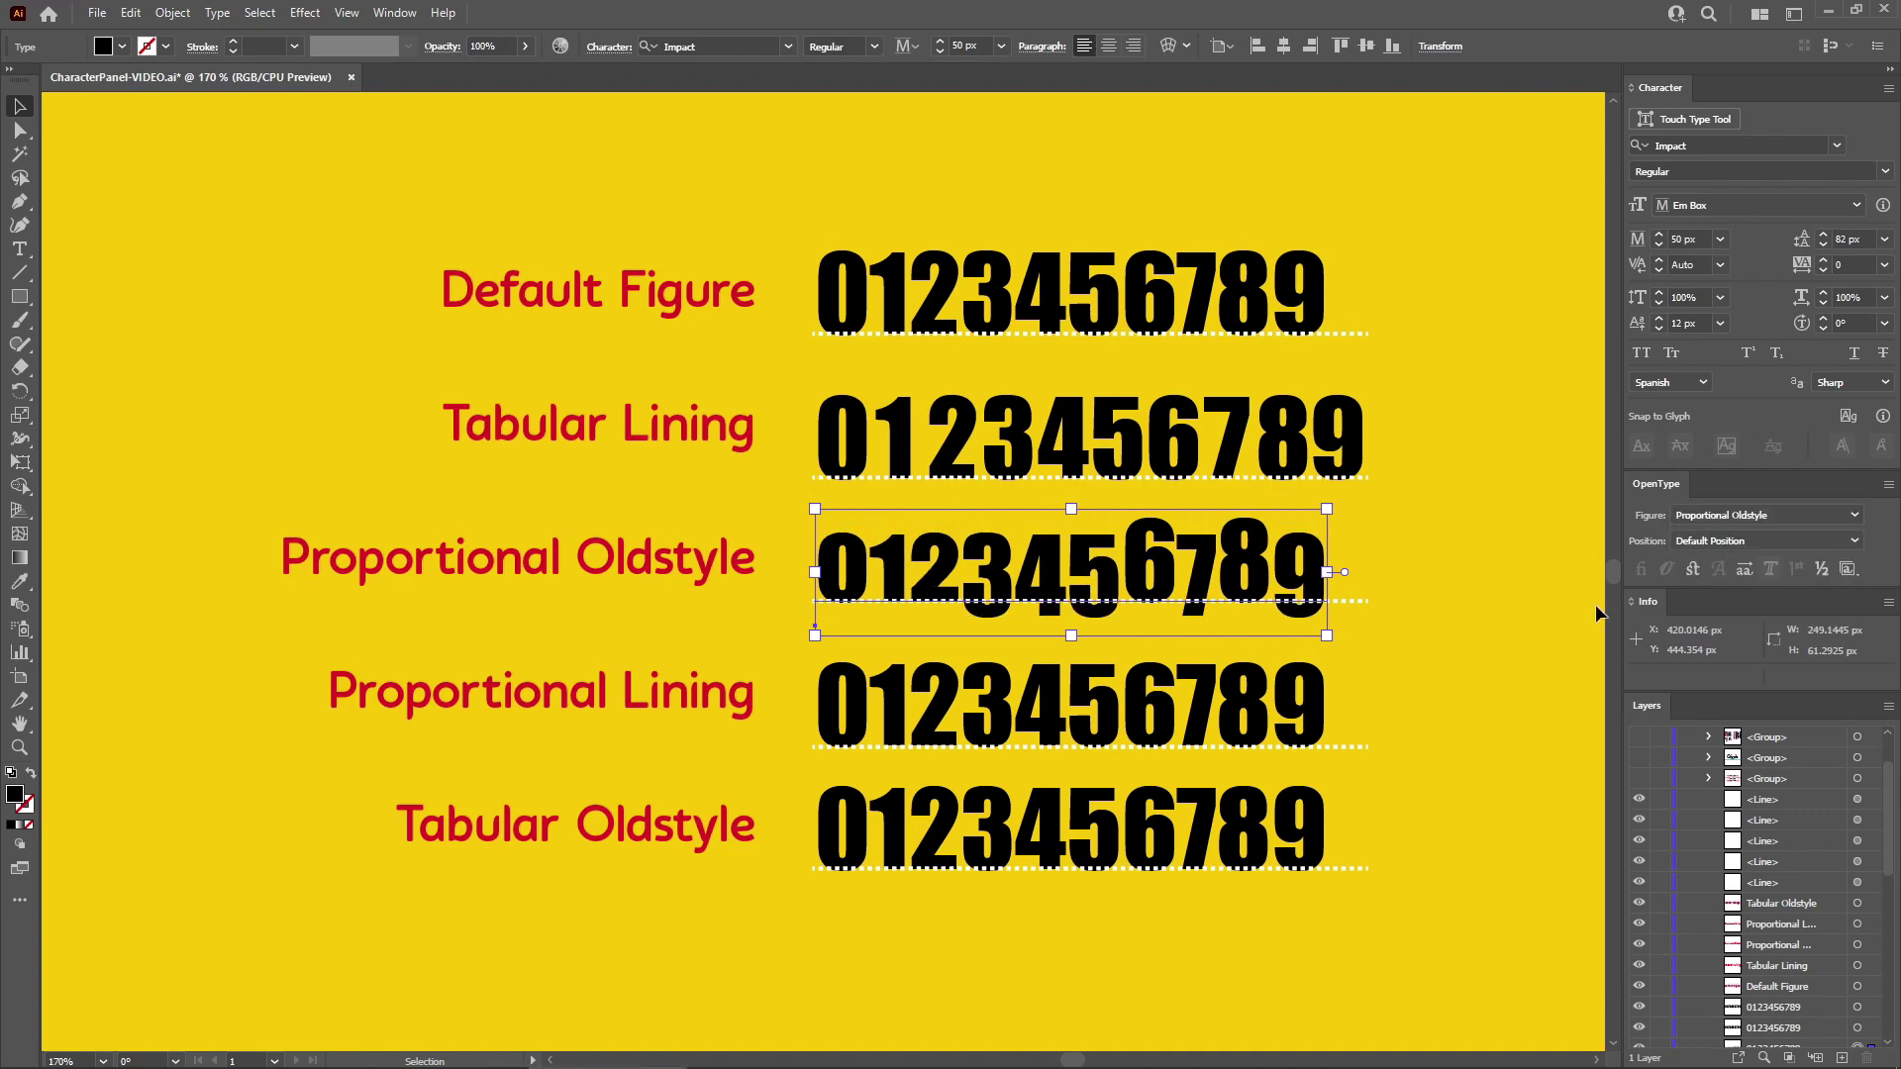
{"action": "left_click", "coordinate": [1445, 639]}
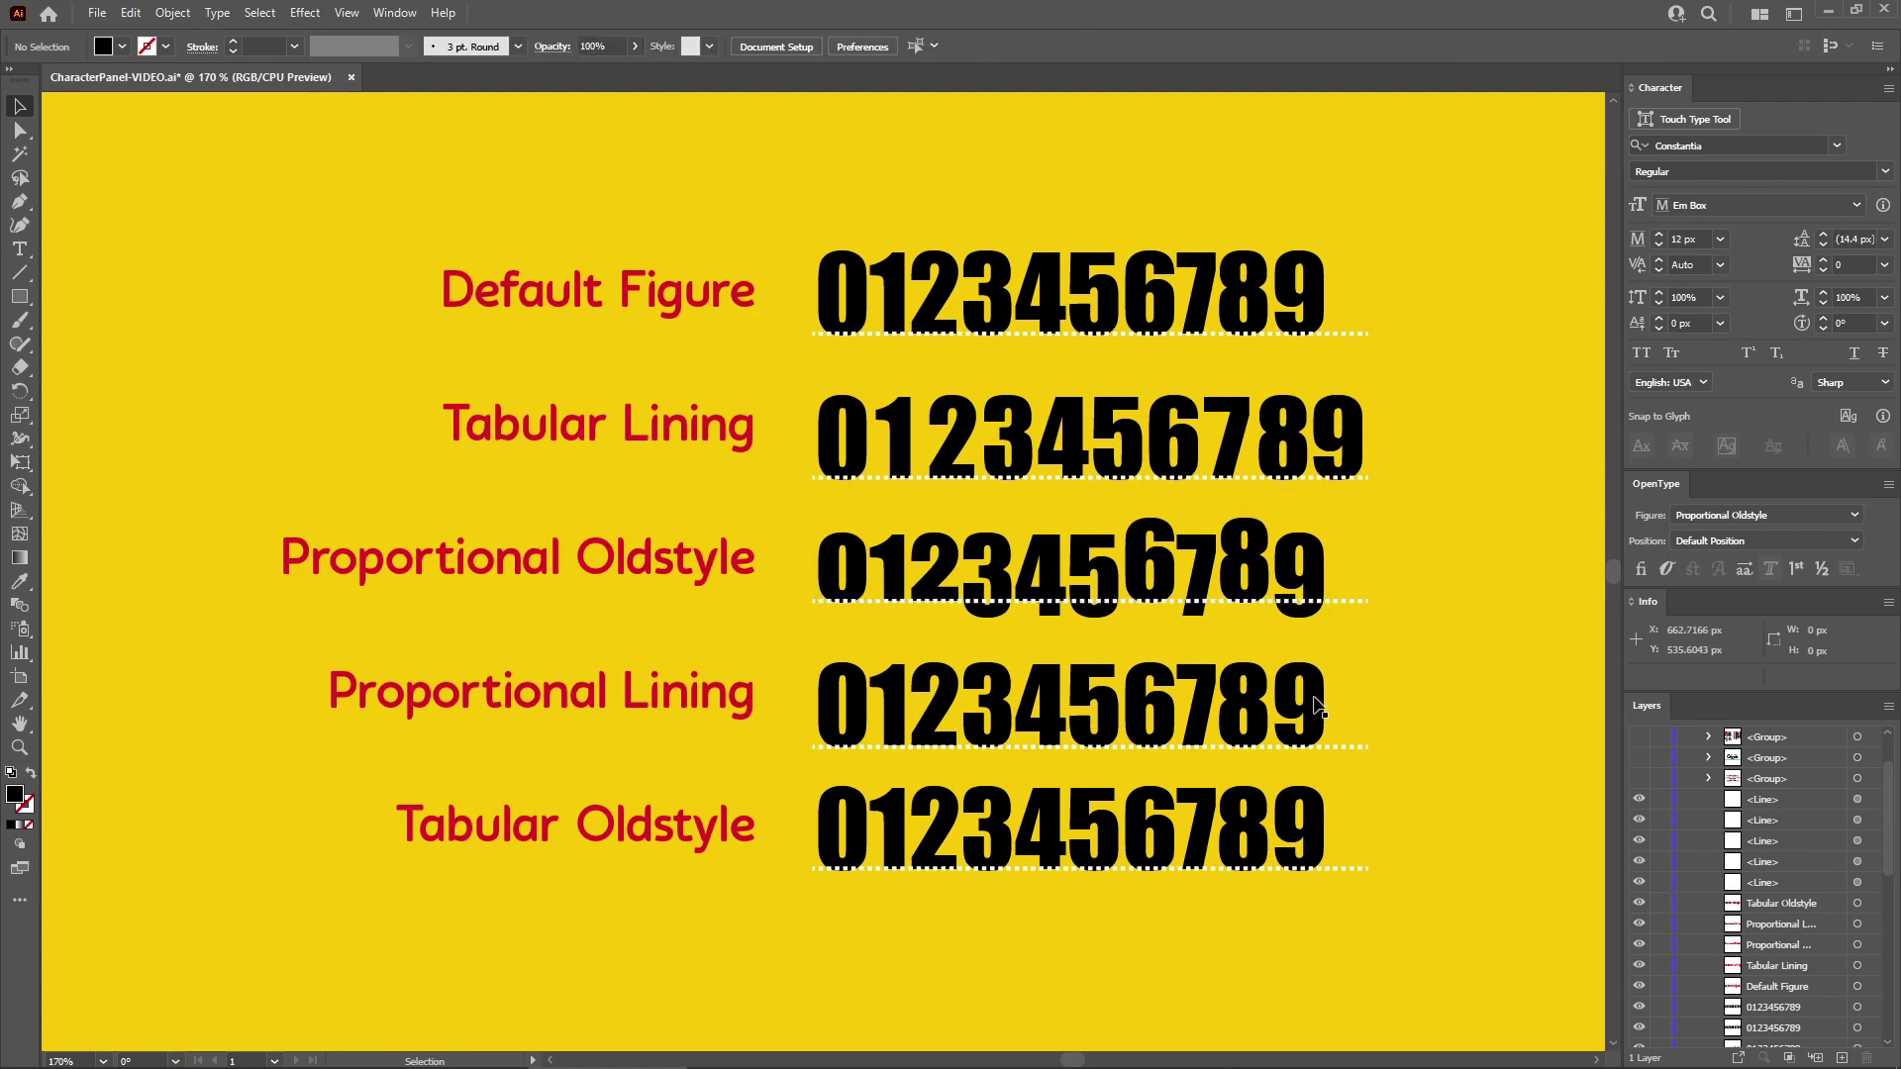
Give the remaining numeral rows Proportional Lining and Tabular Oldstyle figures.
{"action": "left_click", "coordinate": [1316, 704]}
{"action": "left_click", "coordinate": [1815, 513]}
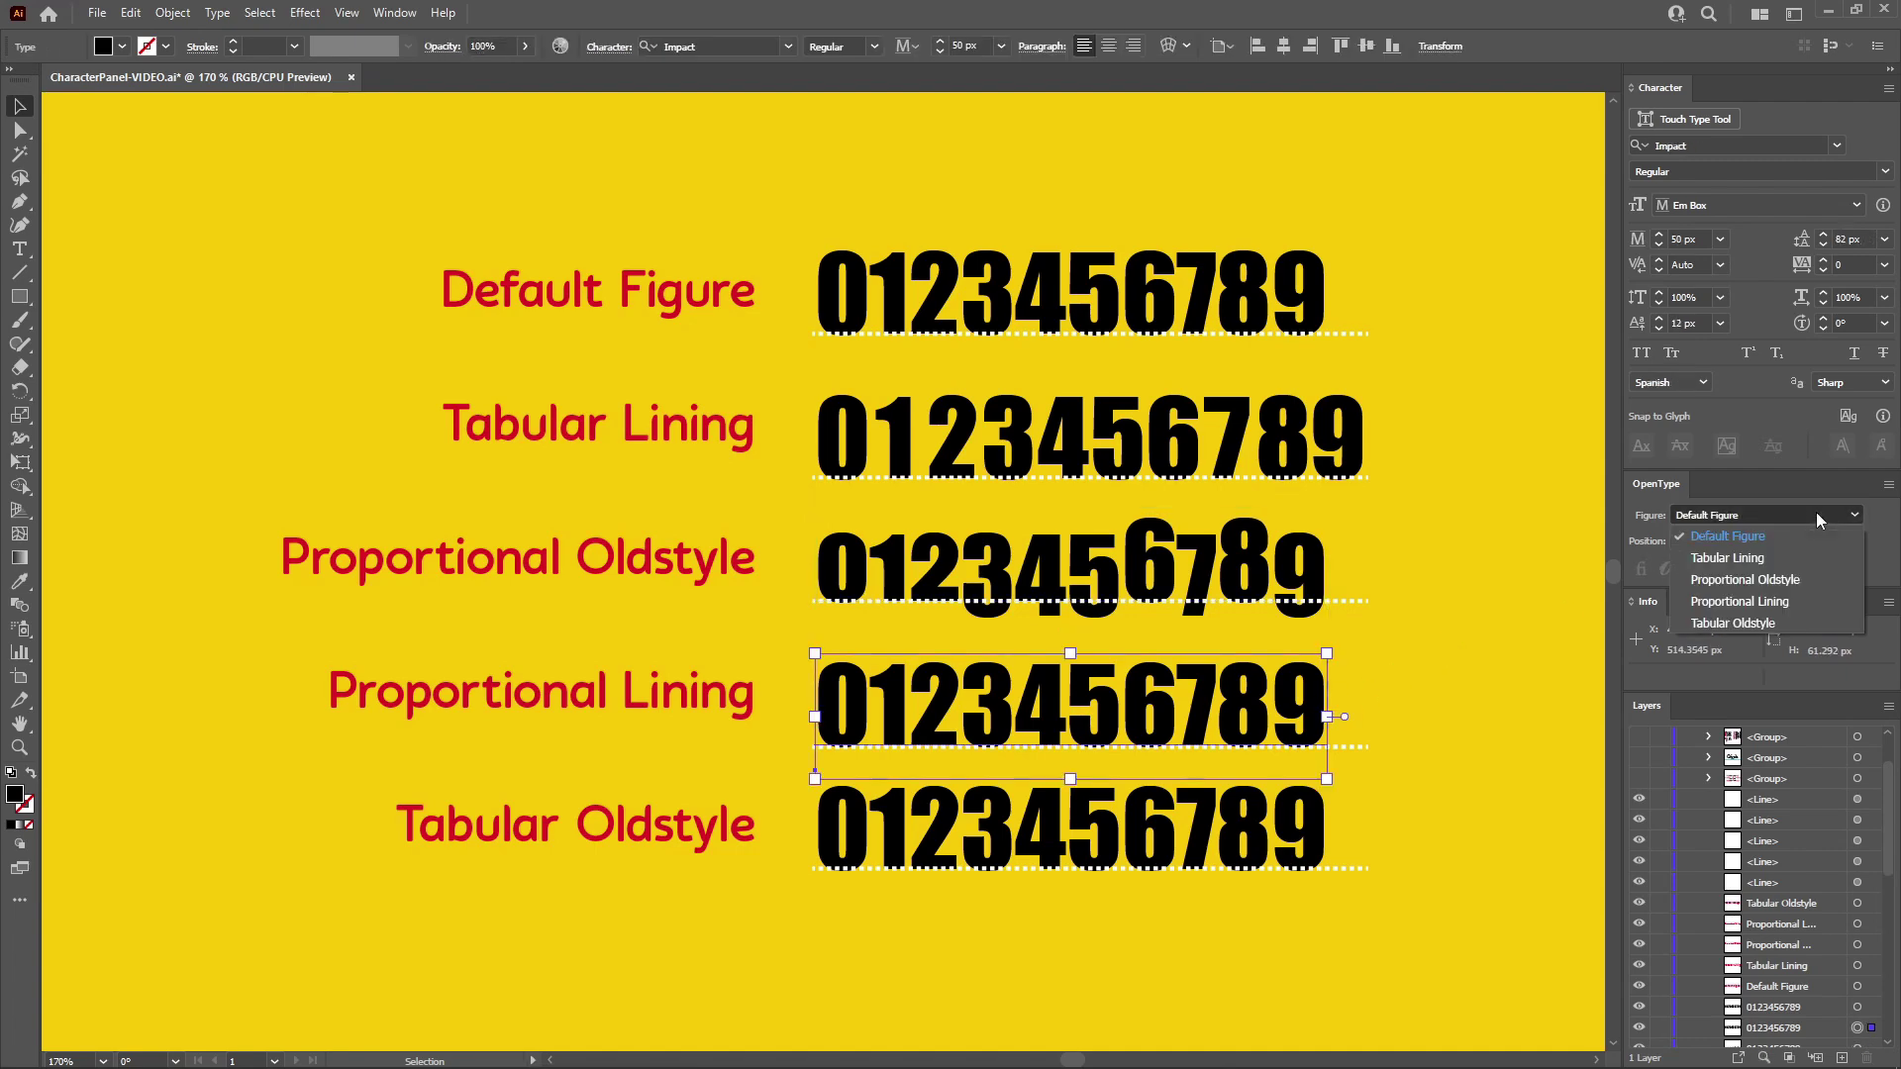
{"action": "left_click", "coordinate": [1748, 604]}
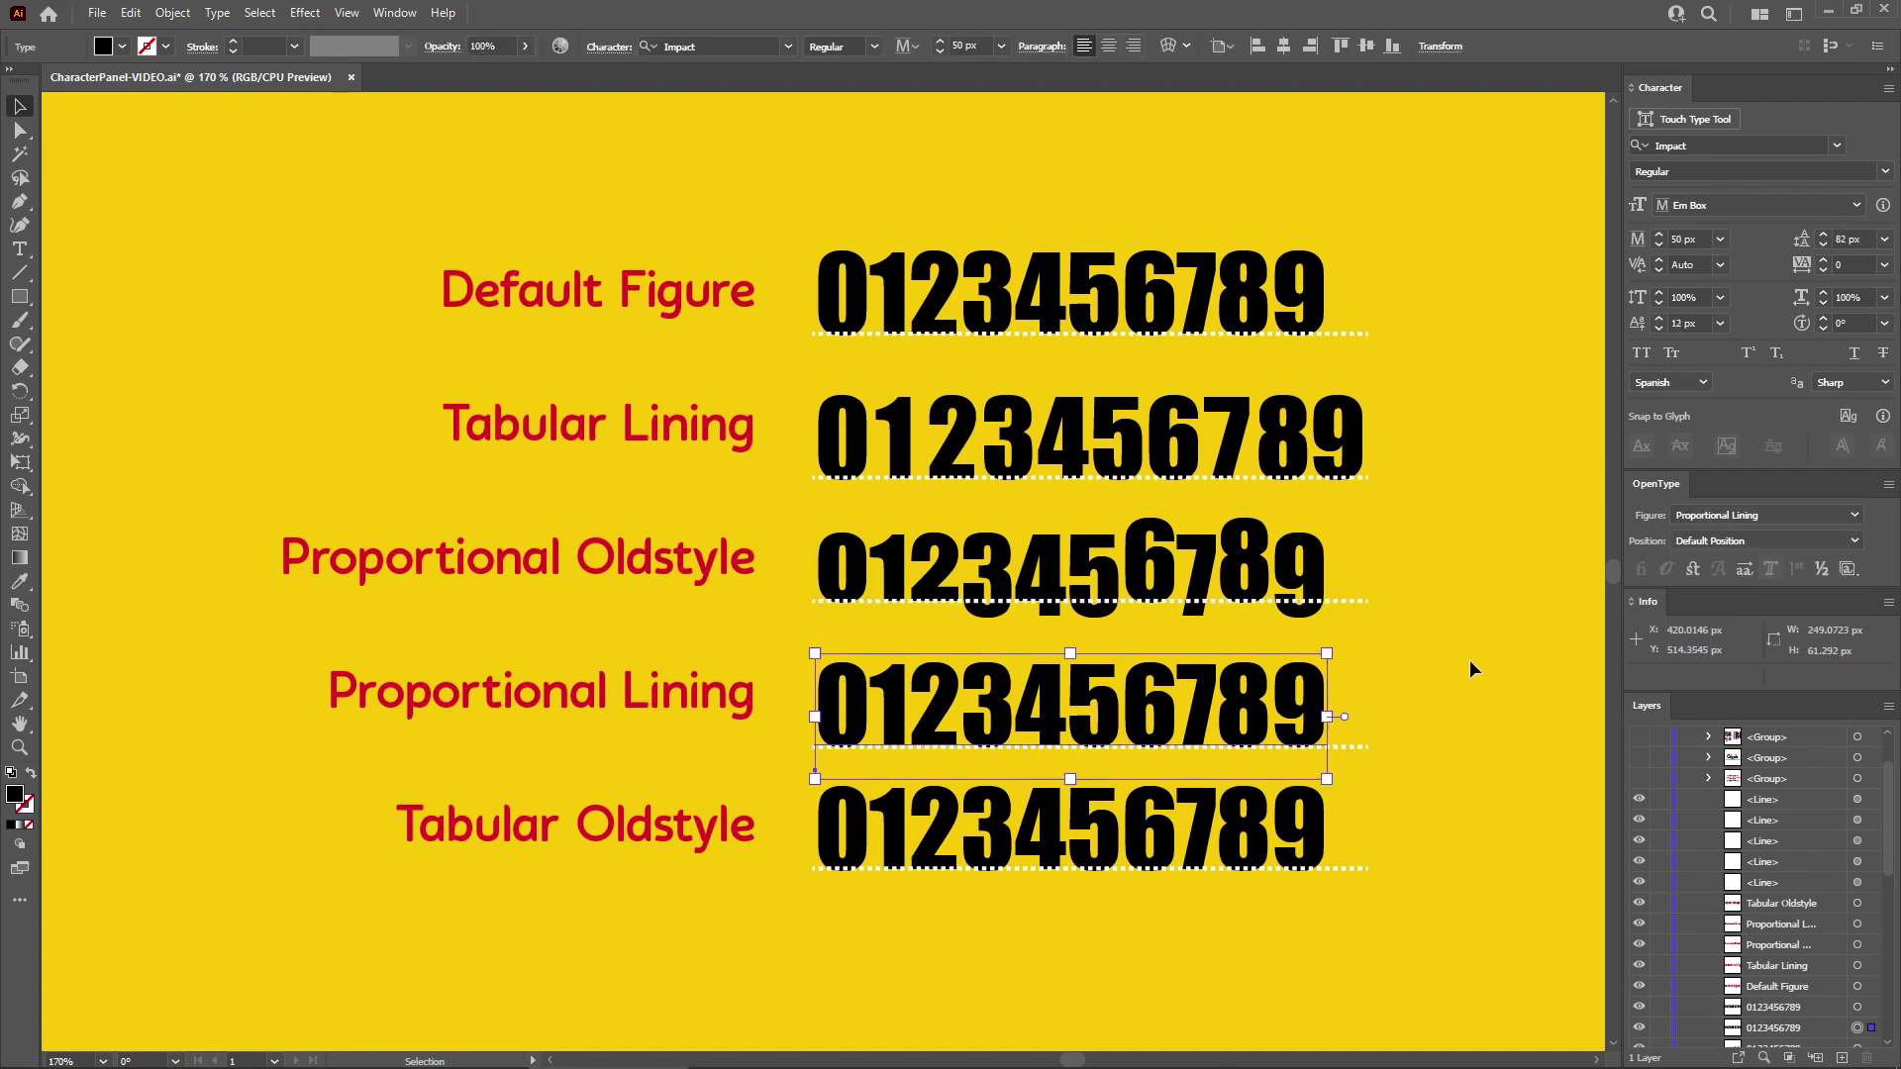
{"action": "left_click", "coordinate": [1296, 830]}
{"action": "left_click", "coordinate": [1782, 516]}
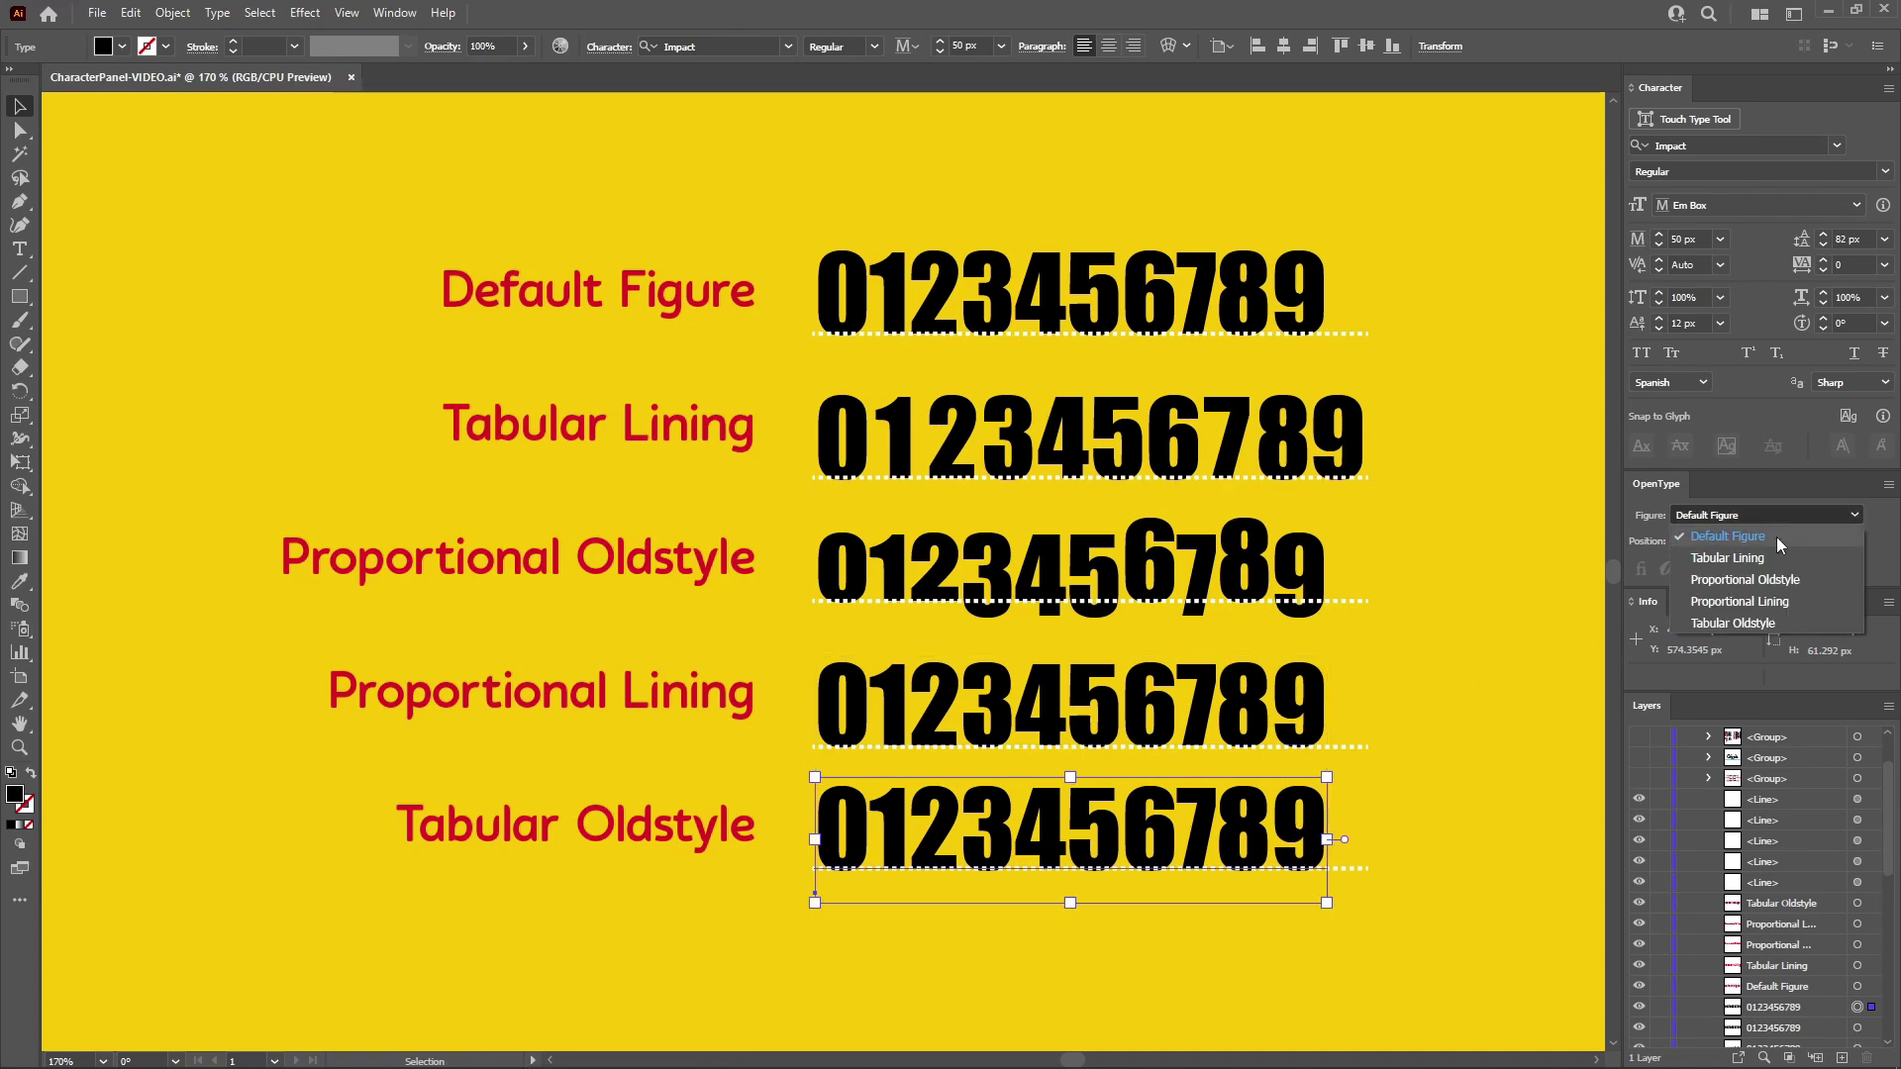
{"action": "left_click", "coordinate": [1754, 621]}
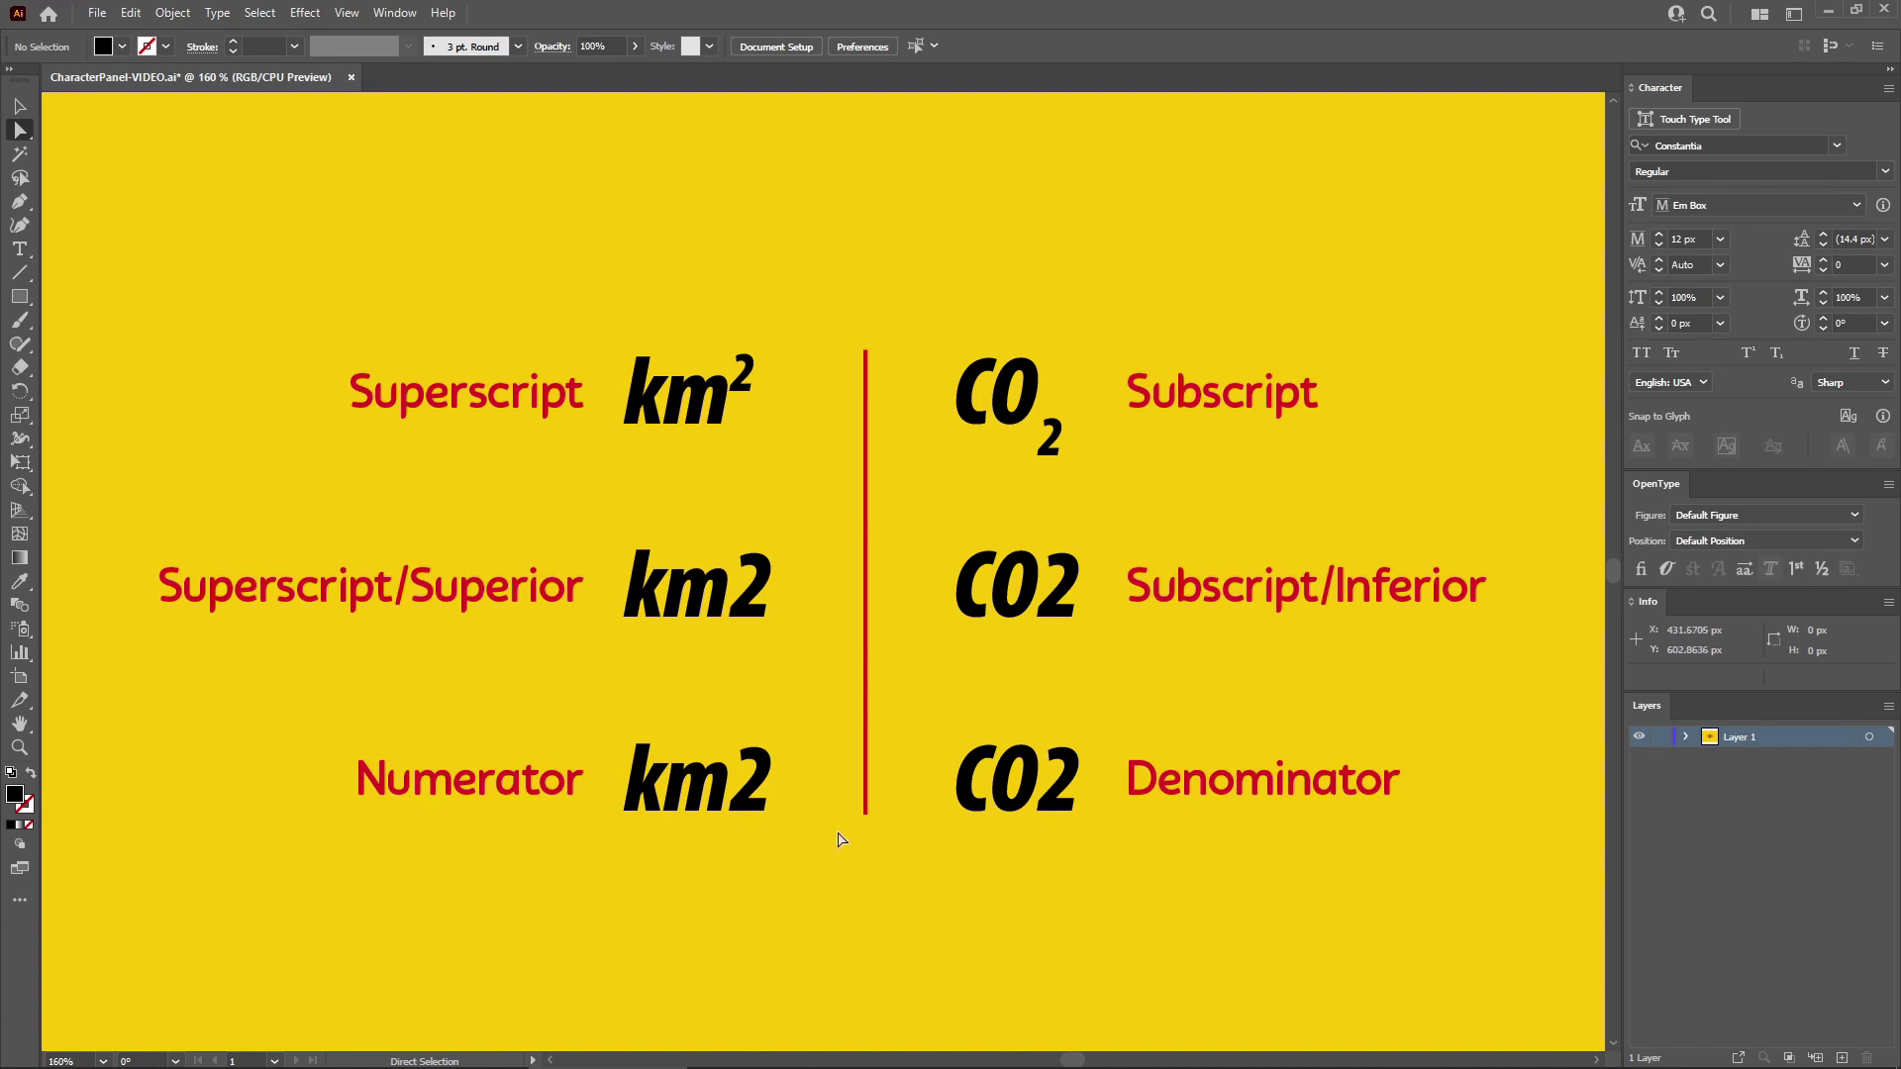
Set the km2 samples to Superscript/Superior and Numerator positions.
{"action": "left_click", "coordinate": [718, 604]}
{"action": "left_click", "coordinate": [1724, 538]}
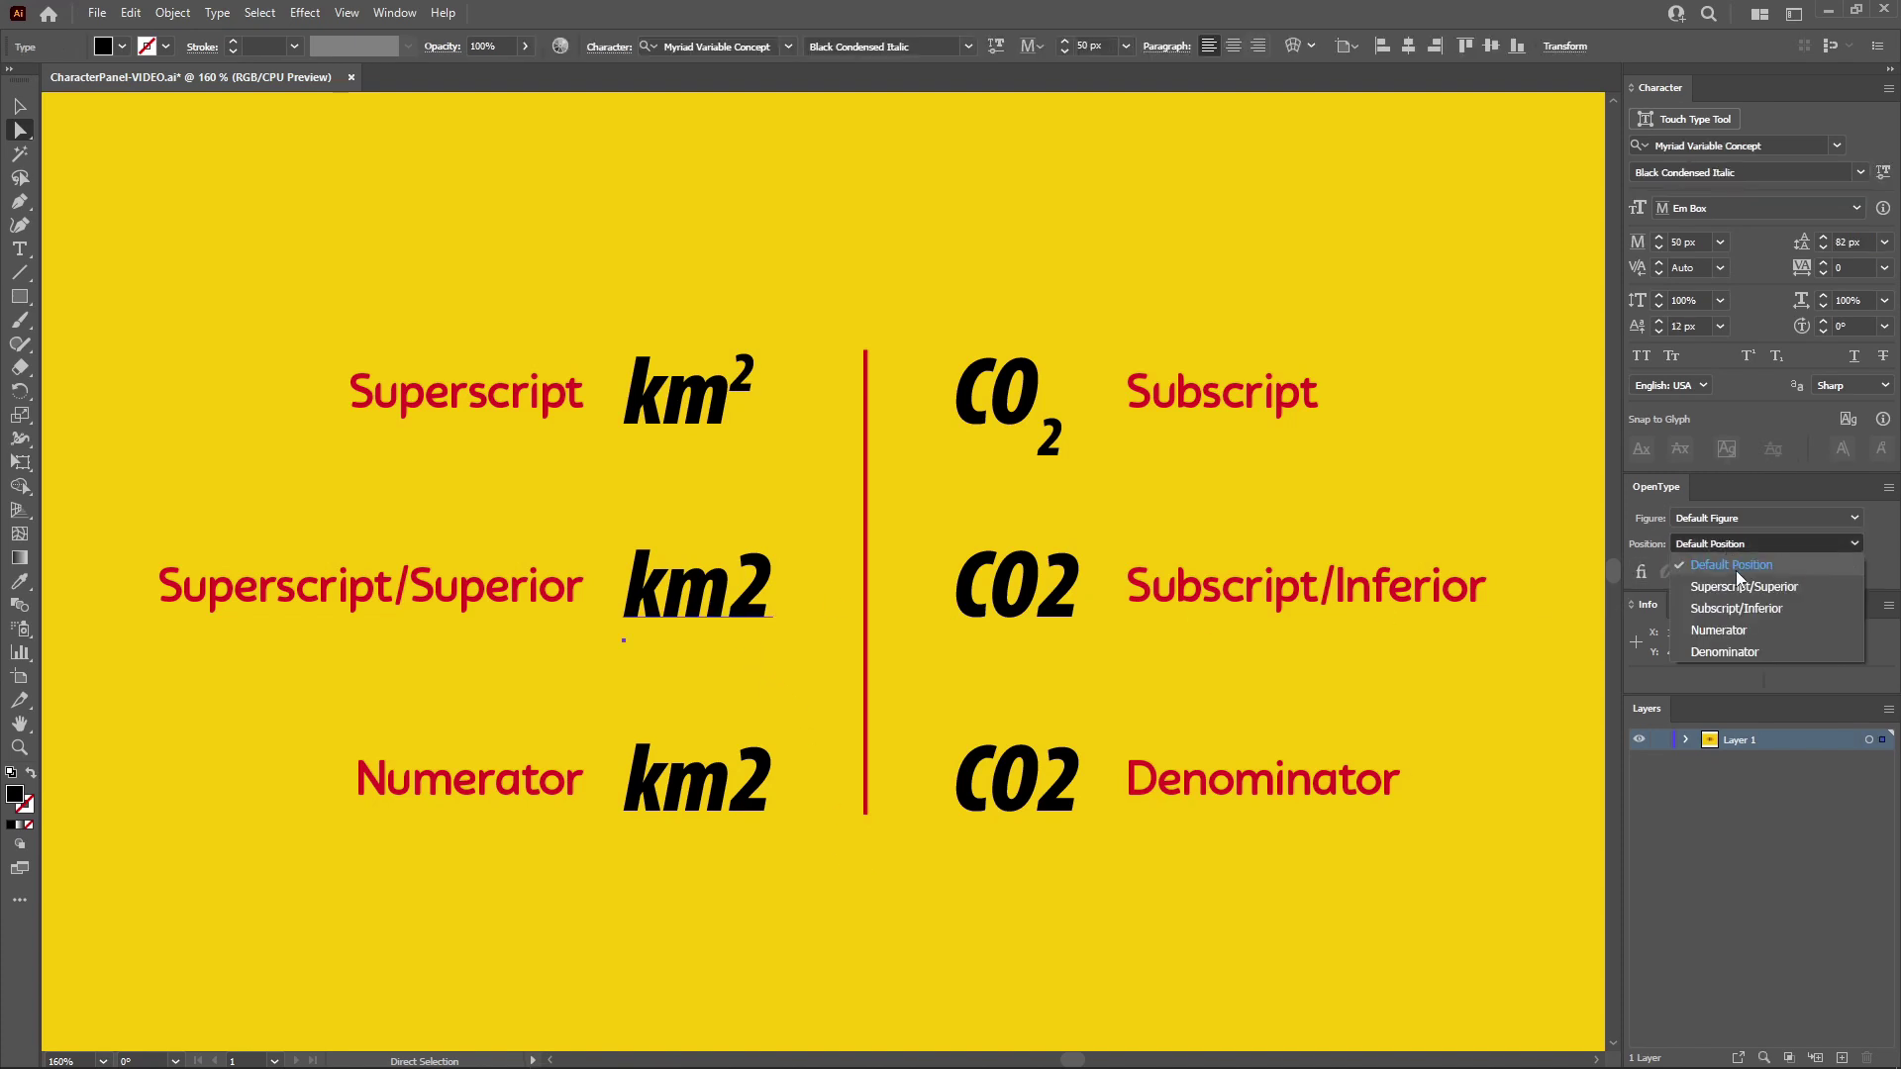
{"action": "left_click", "coordinate": [1738, 584]}
{"action": "left_click", "coordinate": [768, 791]}
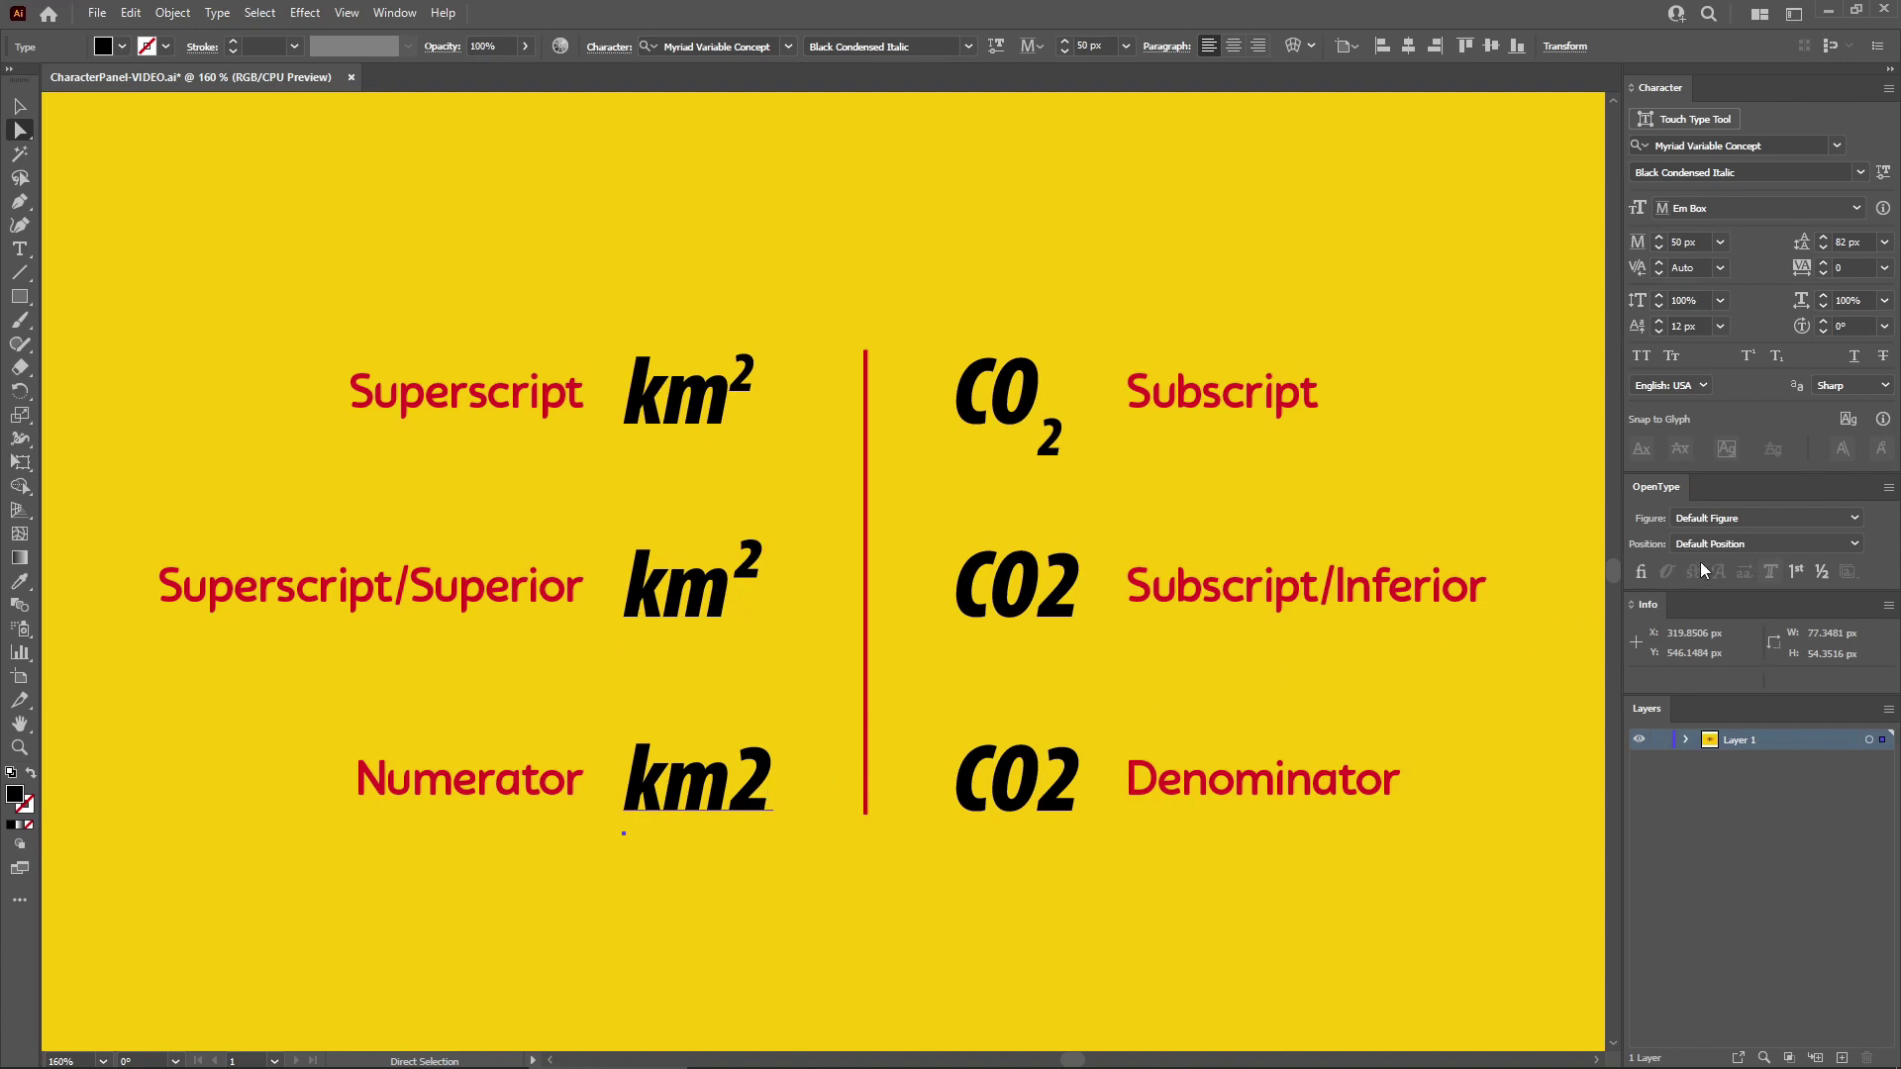
{"action": "left_click", "coordinate": [1722, 542]}
{"action": "left_click", "coordinate": [1722, 627]}
{"action": "left_click", "coordinate": [870, 876]}
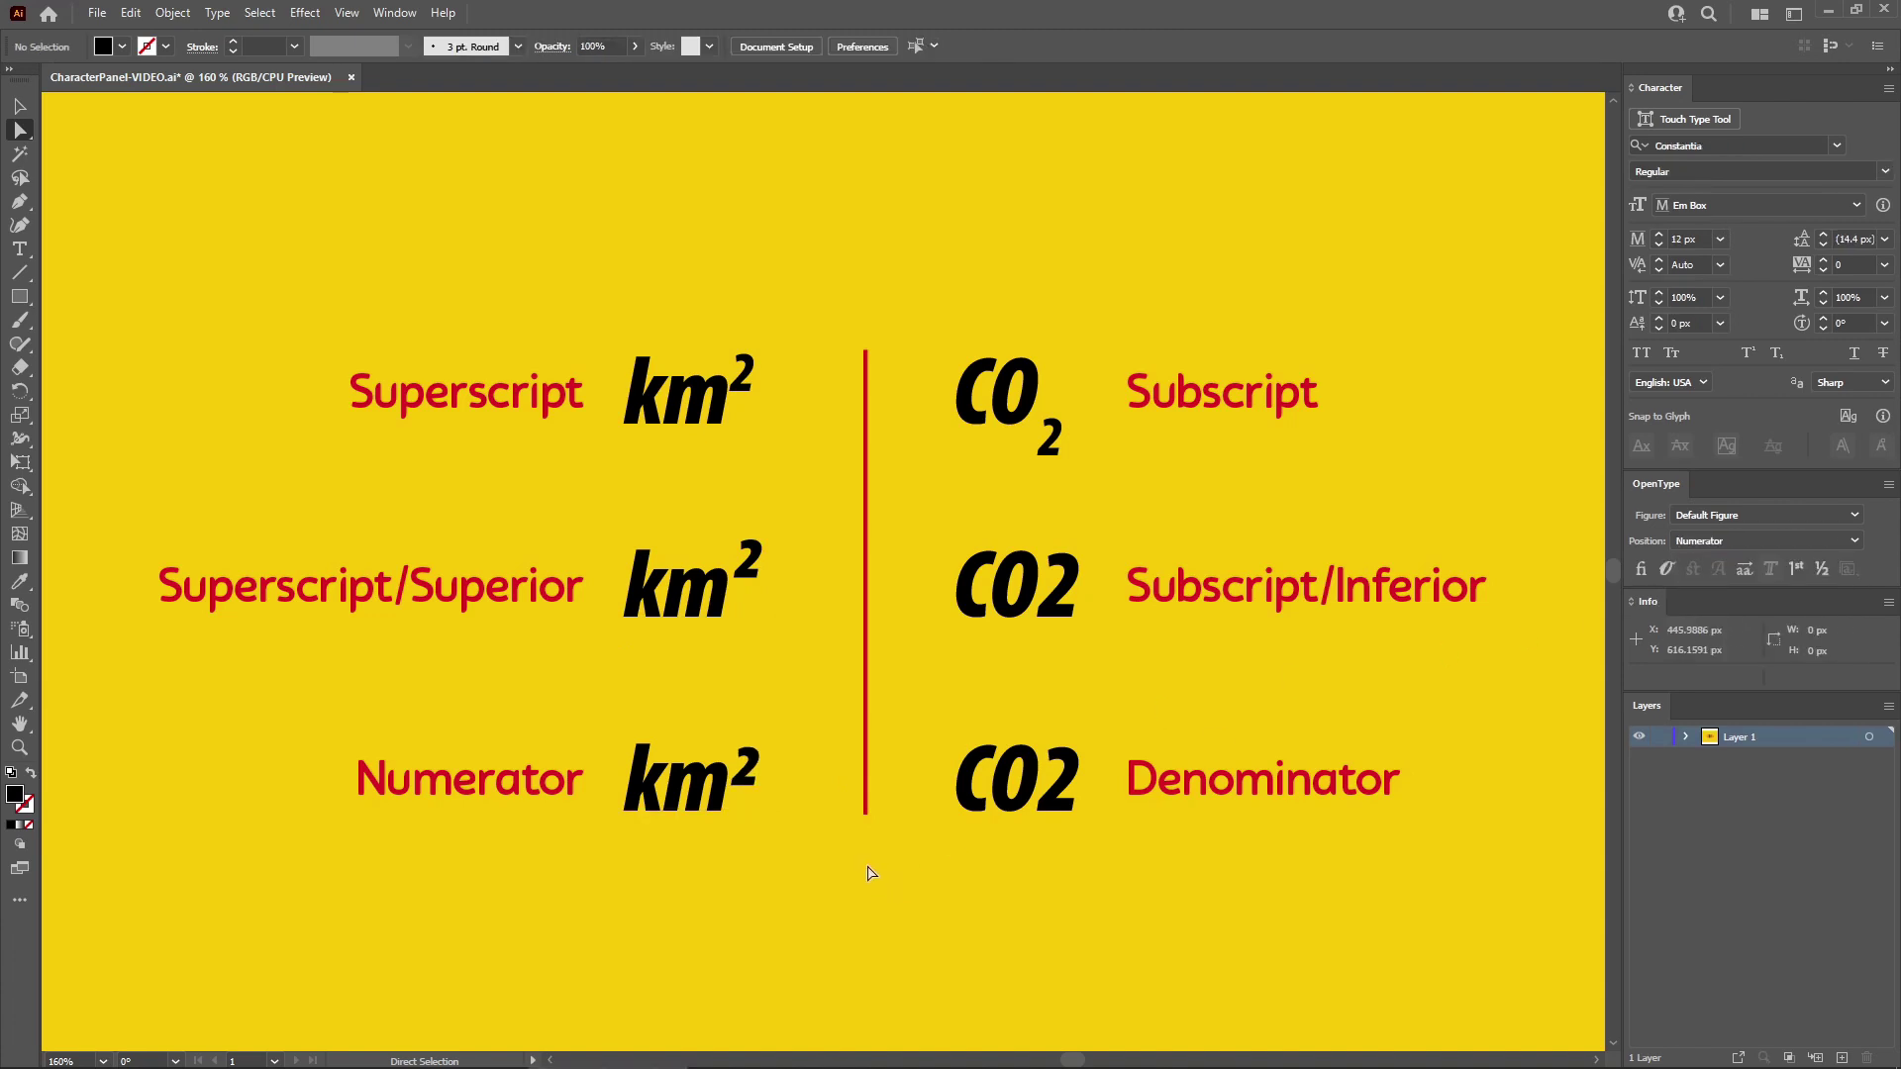
Set the CO2 samples to Subscript/Inferior and Denominator positions.
{"action": "left_click", "coordinate": [1070, 598]}
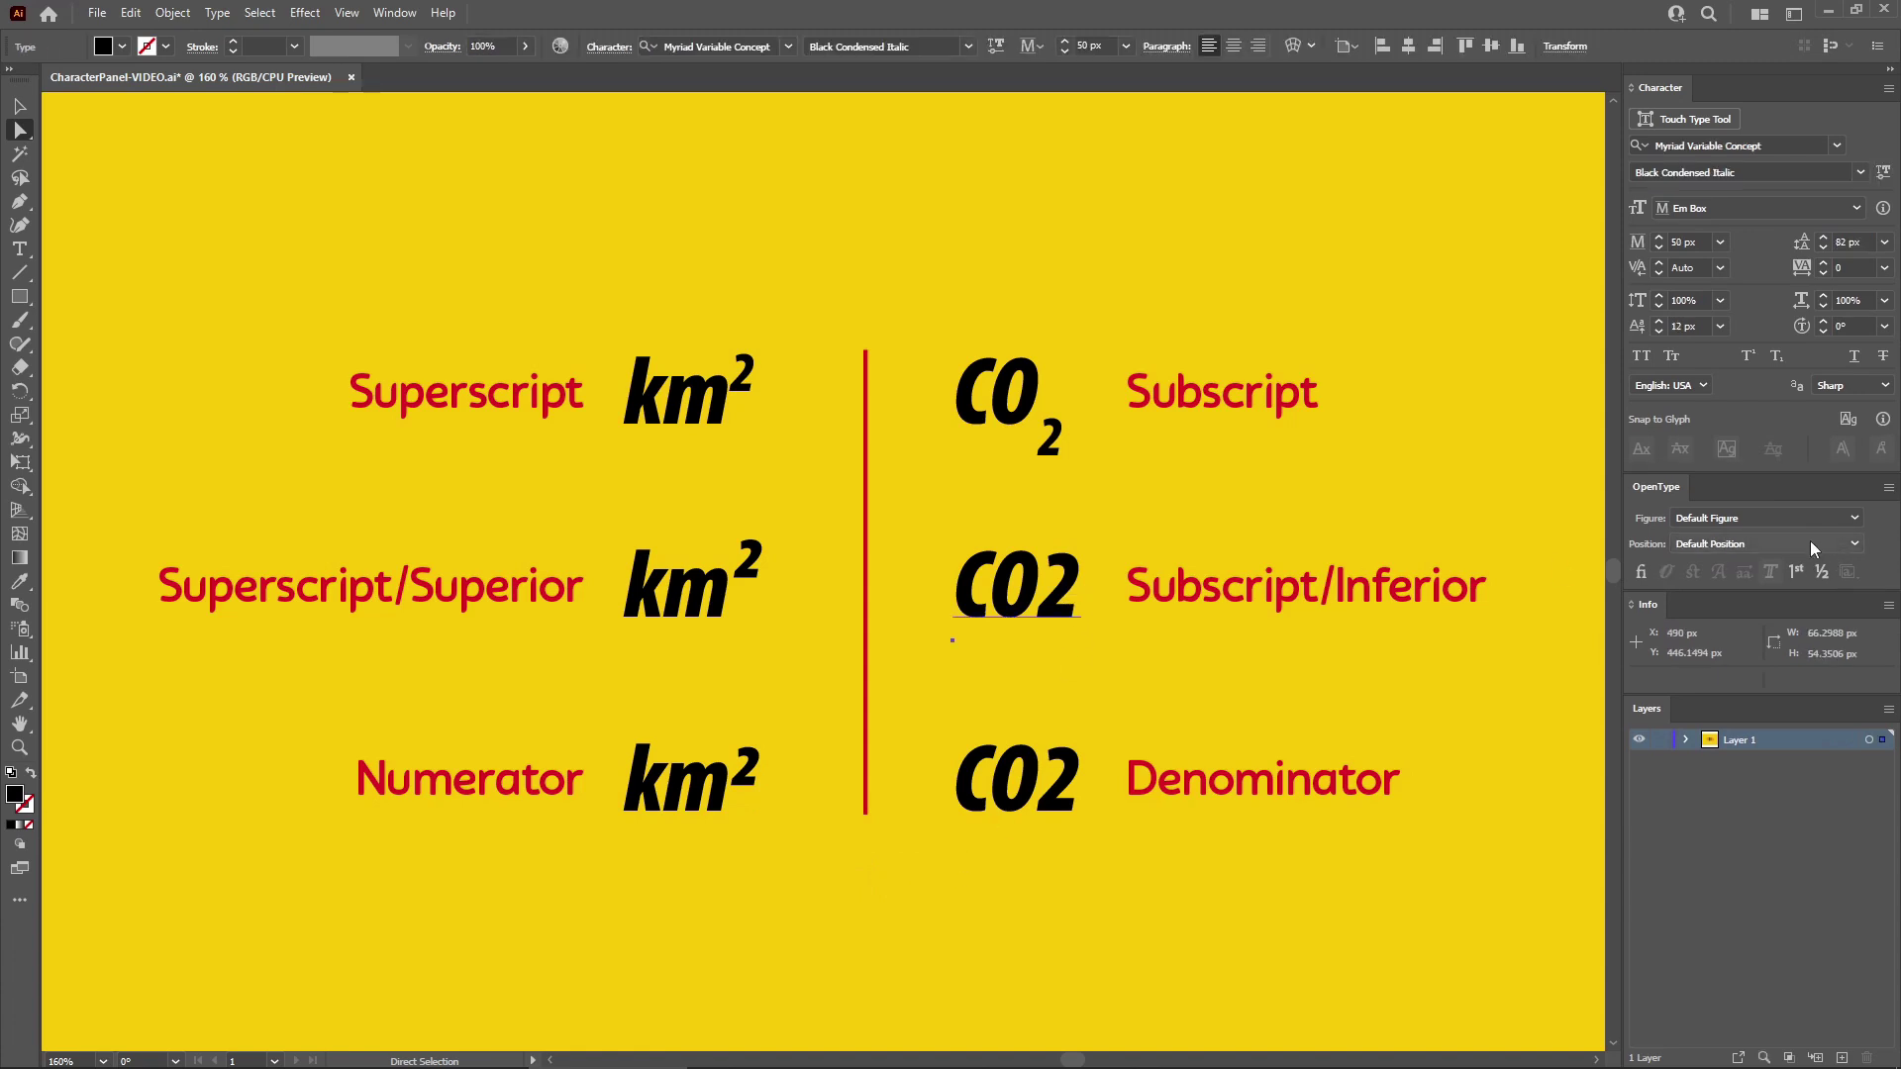
{"action": "left_click", "coordinate": [1809, 543]}
{"action": "left_click", "coordinate": [1750, 614]}
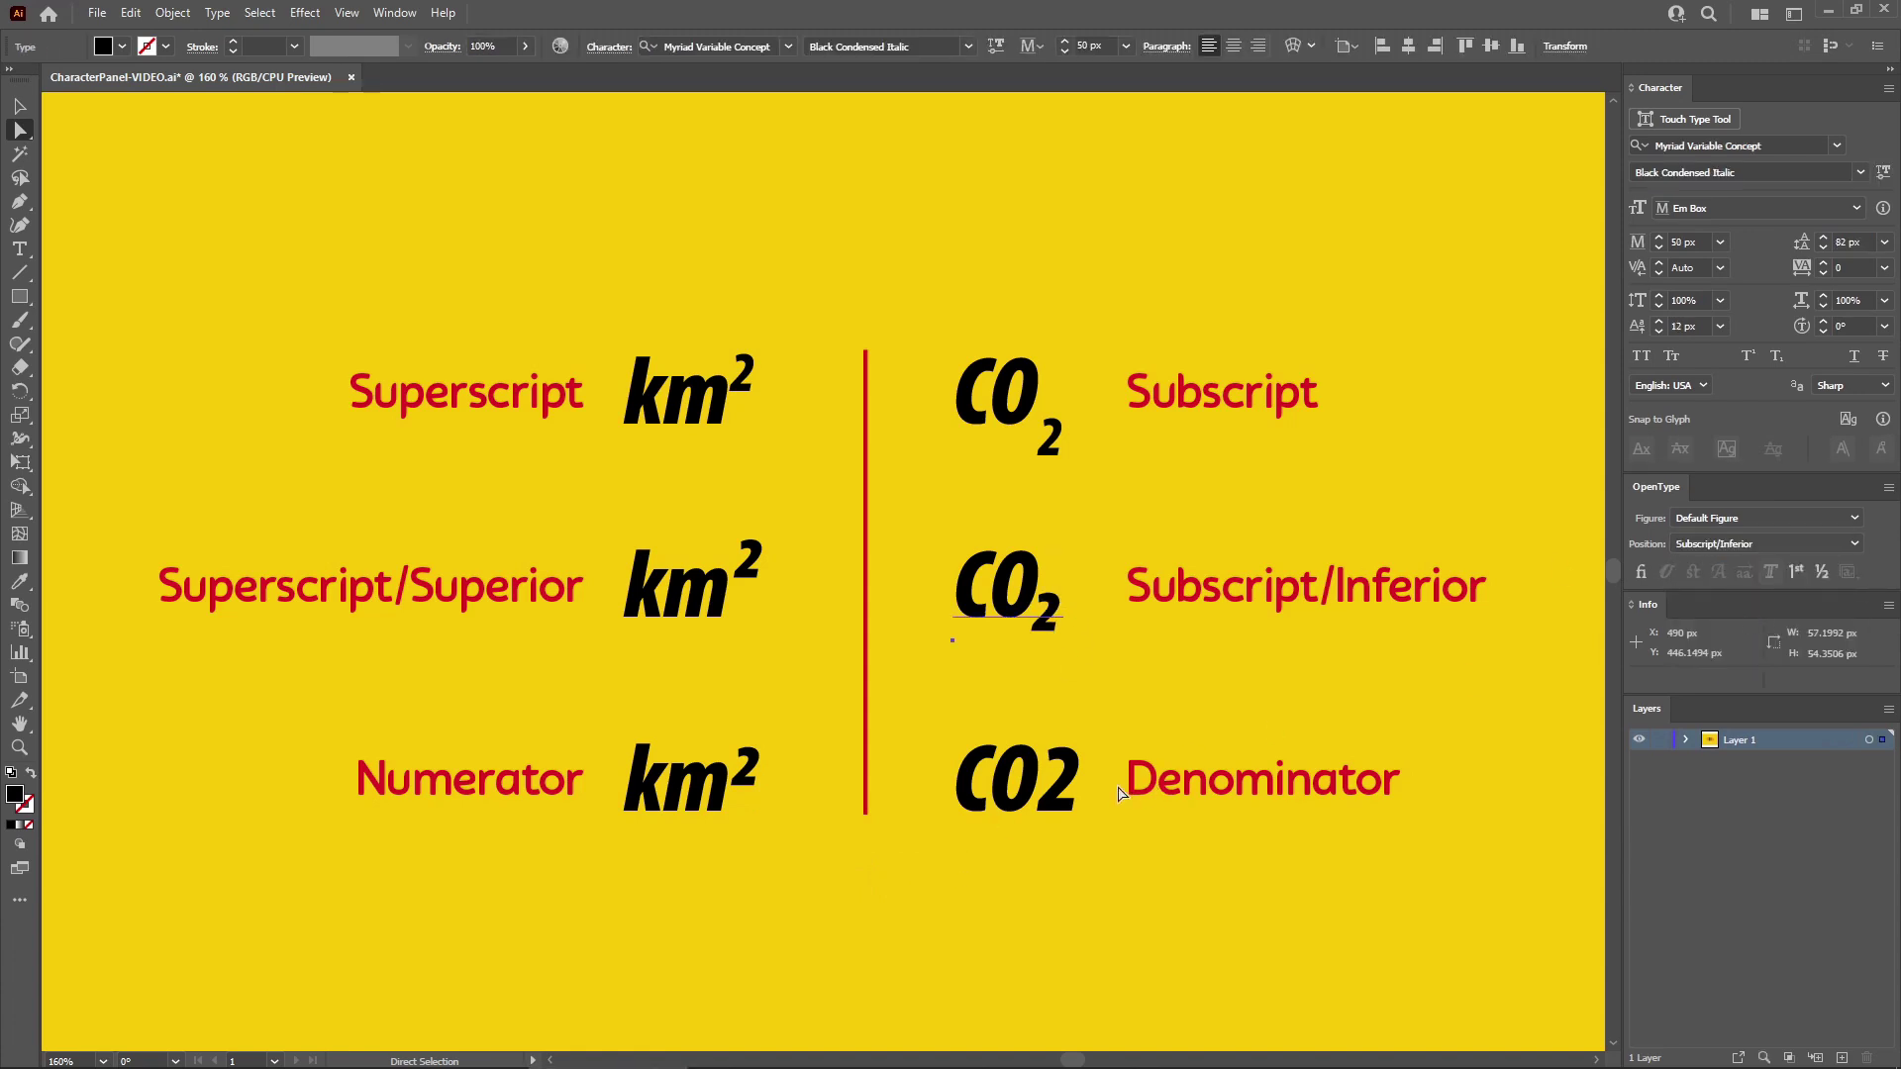
{"action": "left_click", "coordinate": [1061, 802]}
{"action": "left_click", "coordinate": [1744, 544]}
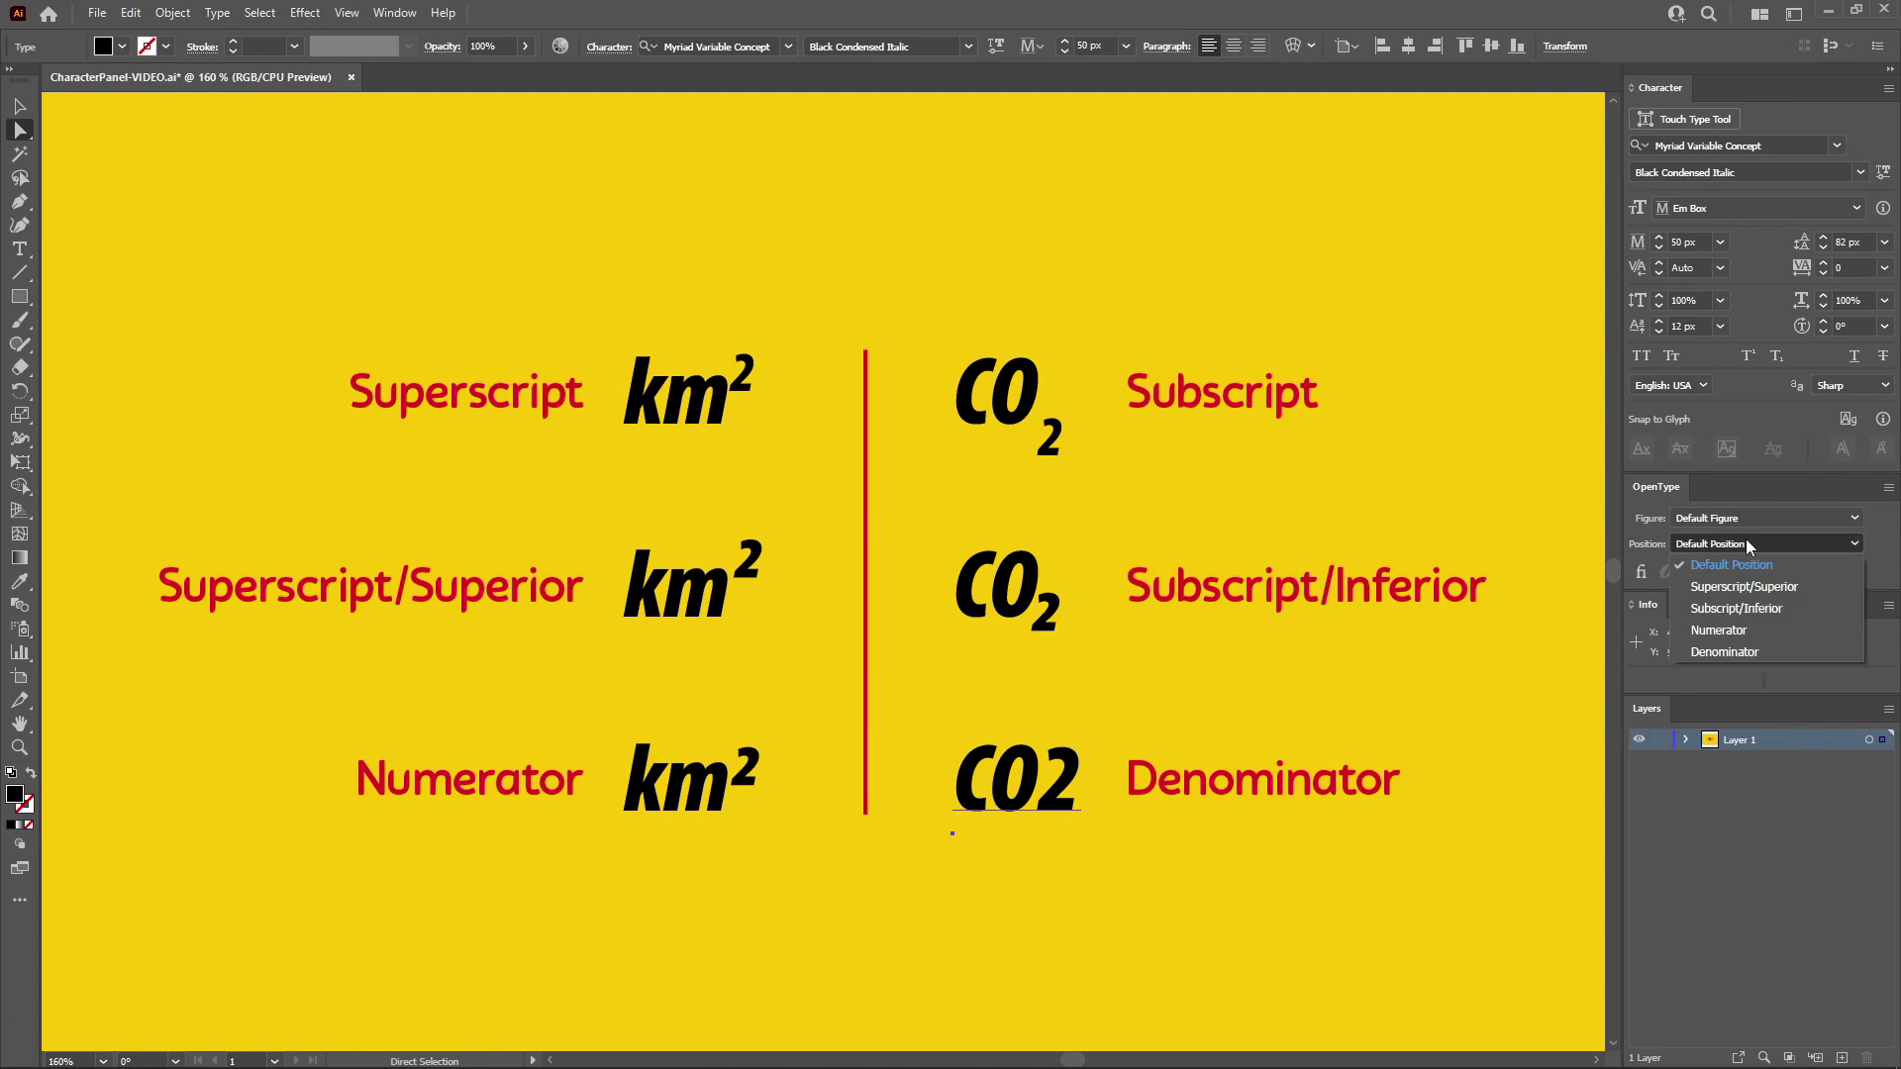
{"action": "left_click", "coordinate": [1731, 652]}
{"action": "left_click", "coordinate": [862, 872]}
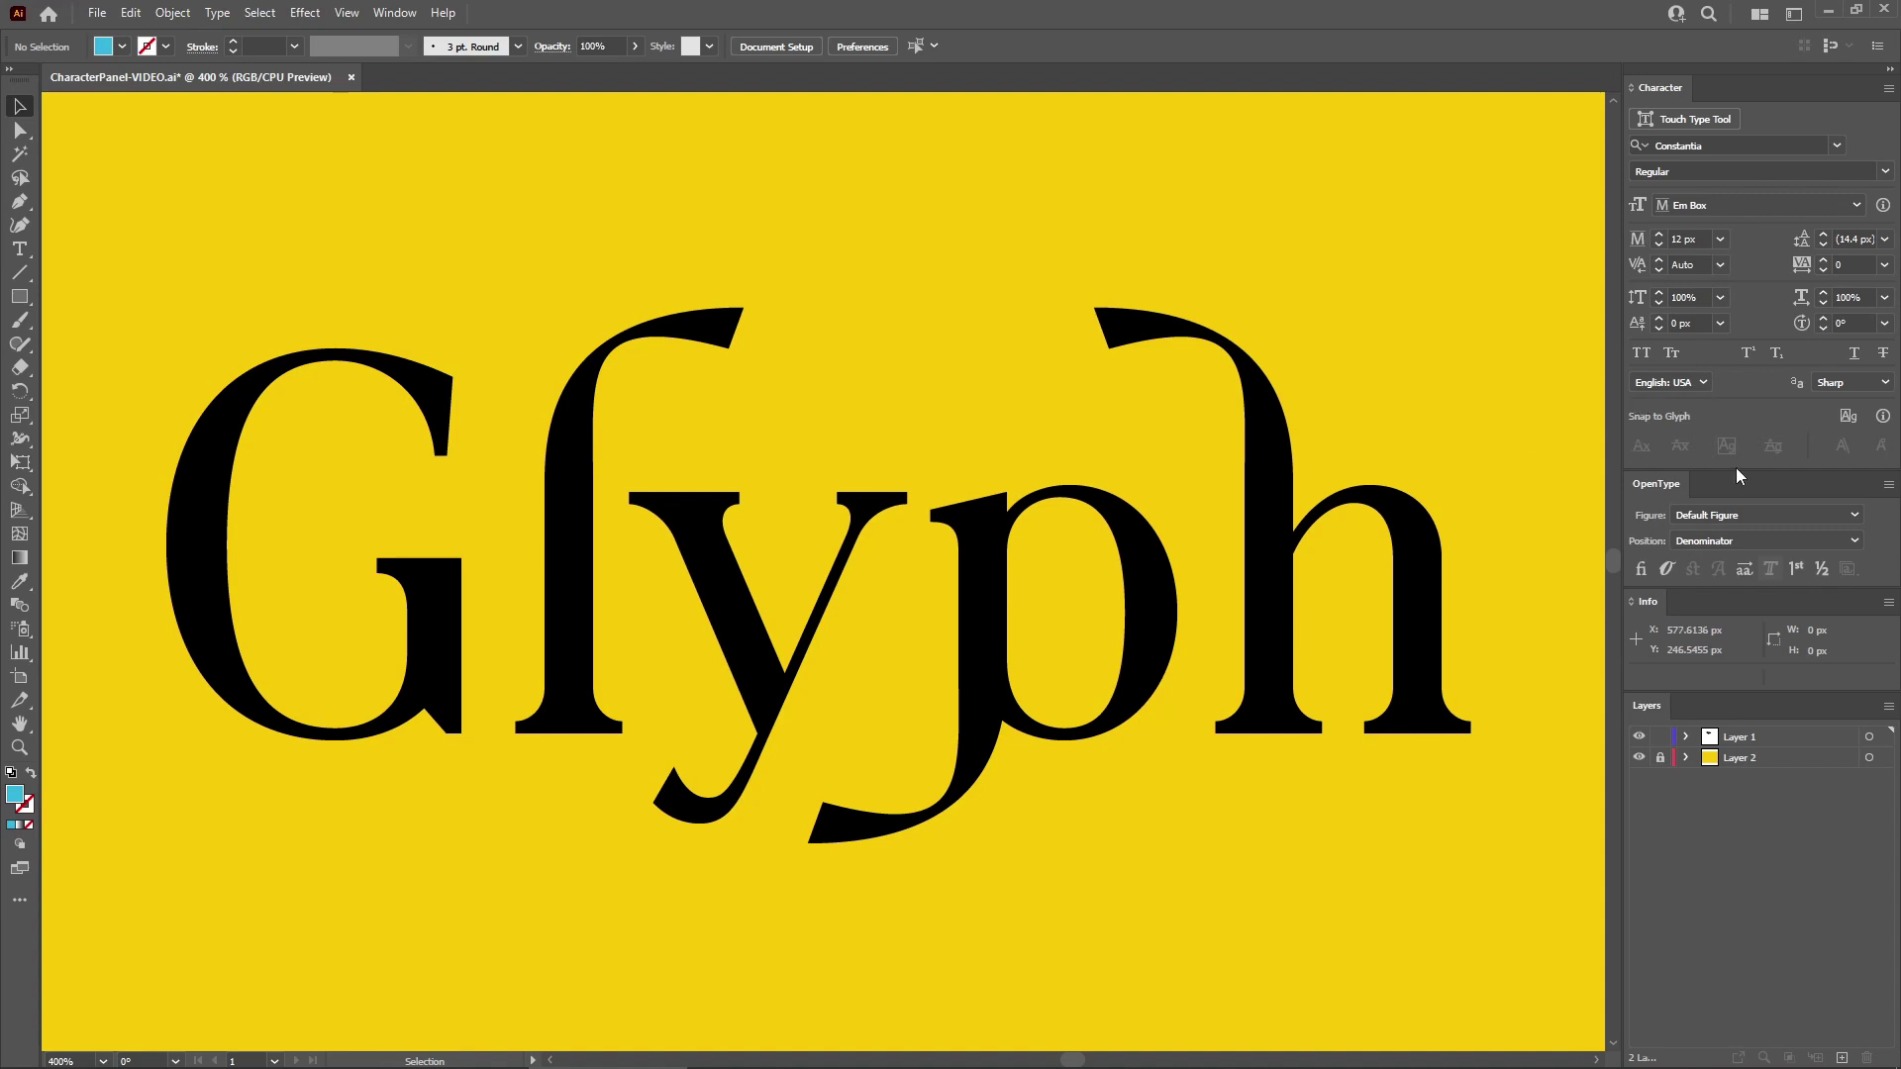
Turn on Smart Guides and Snap to Glyph from the View menu.
{"action": "left_click", "coordinate": [346, 12]}
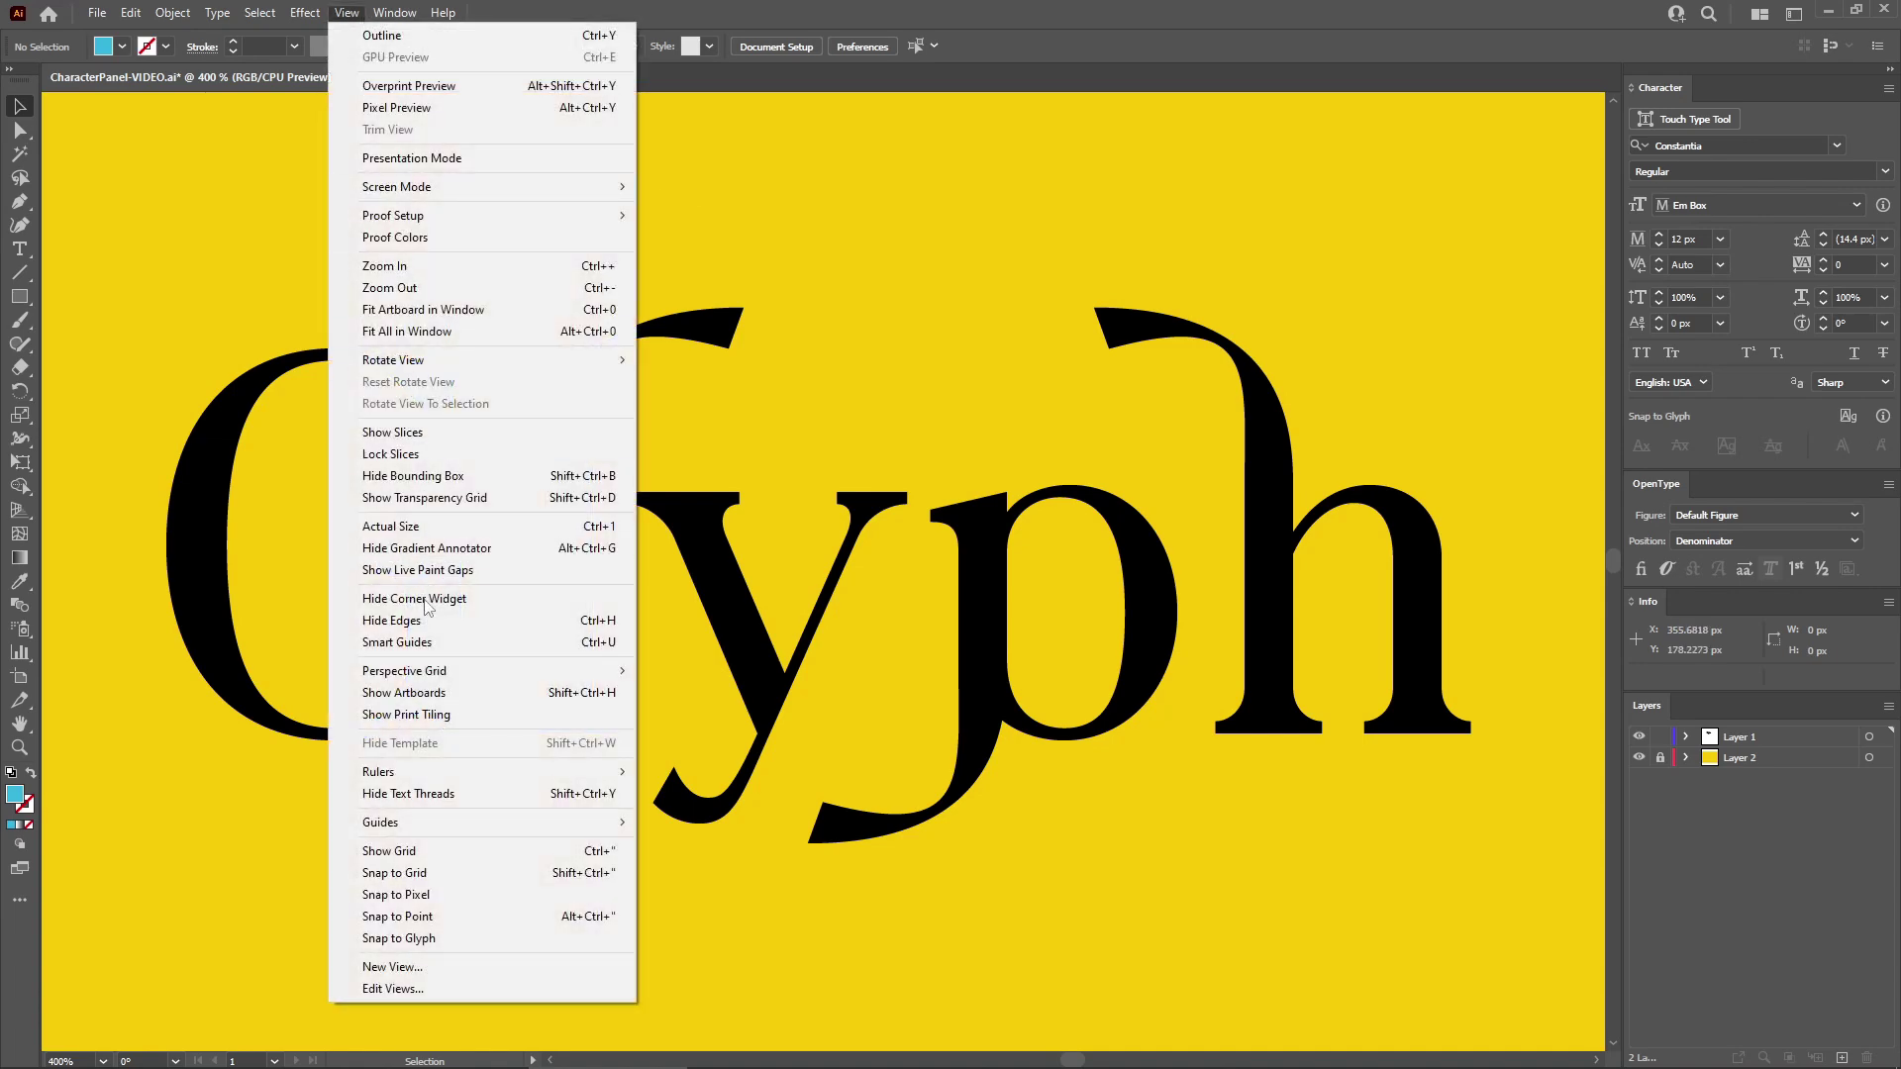
{"action": "left_click", "coordinate": [424, 643]}
{"action": "left_click", "coordinate": [346, 11]}
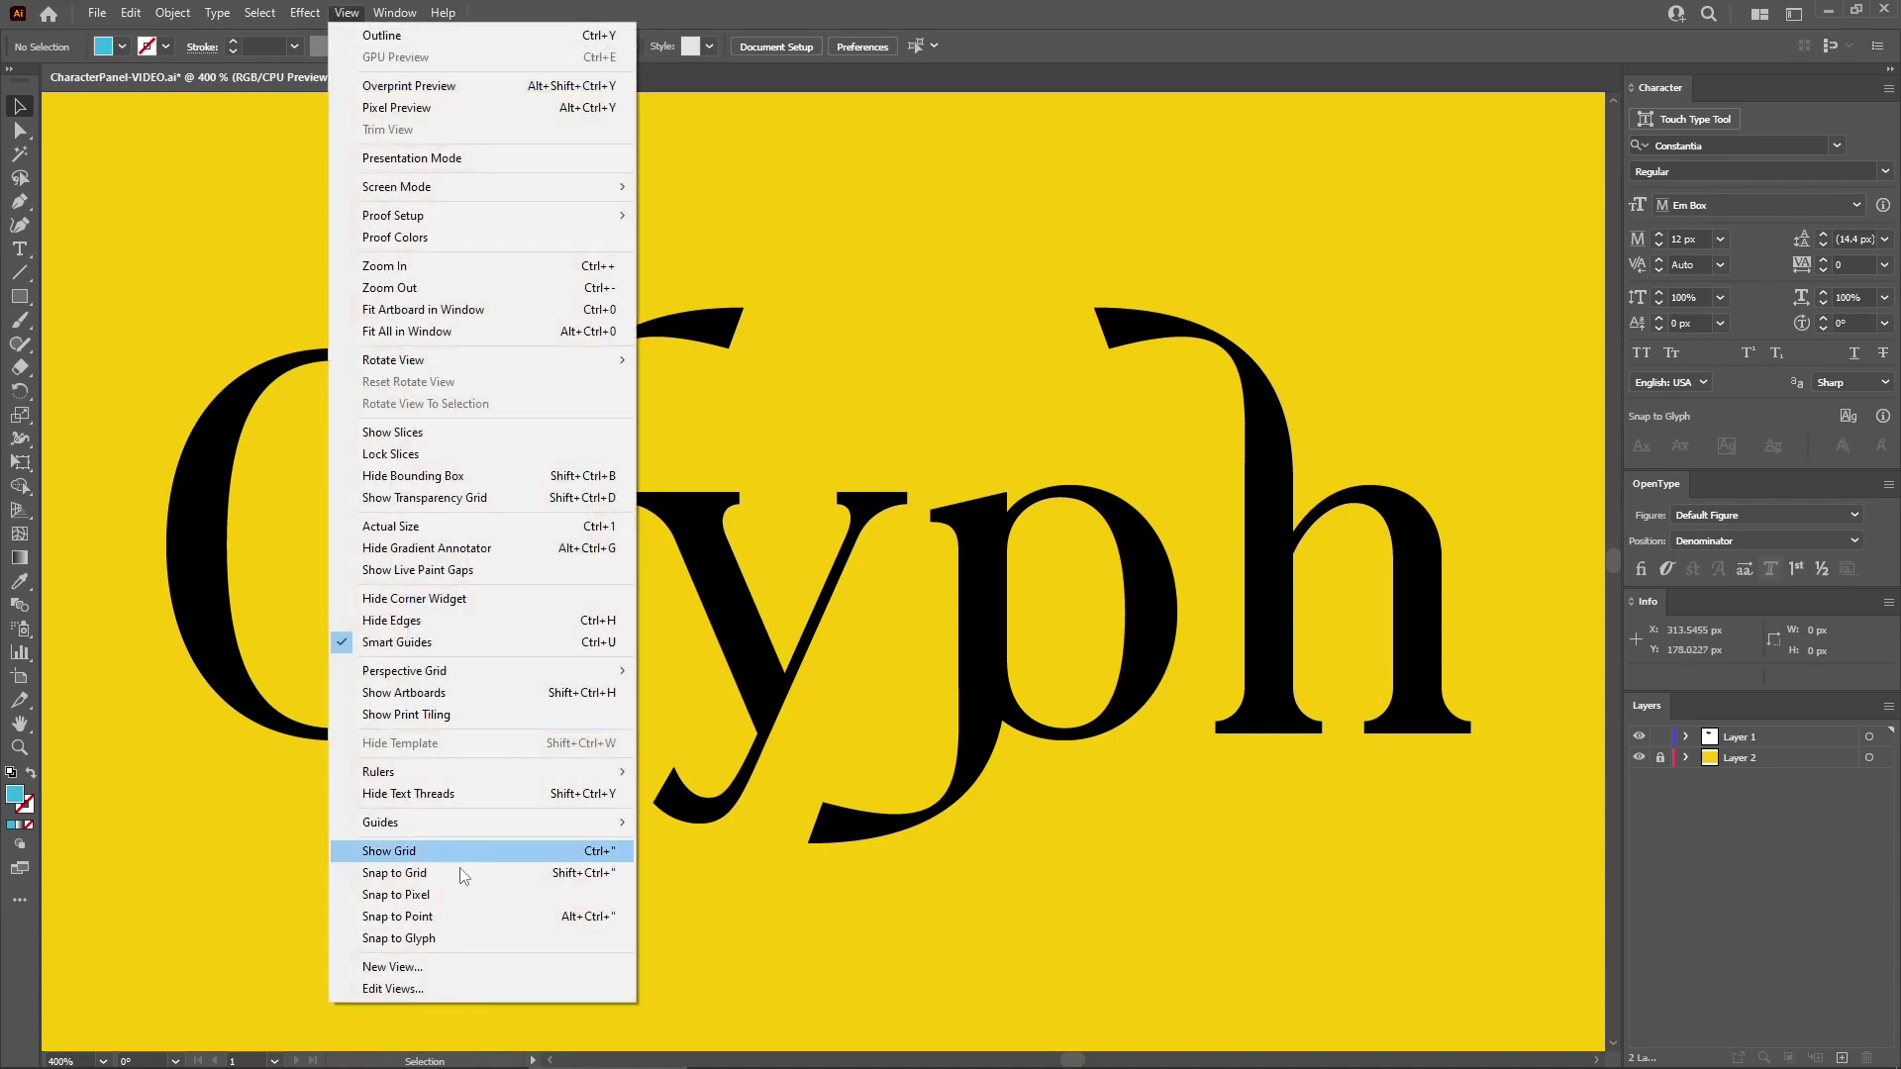
{"action": "left_click", "coordinate": [437, 936]}
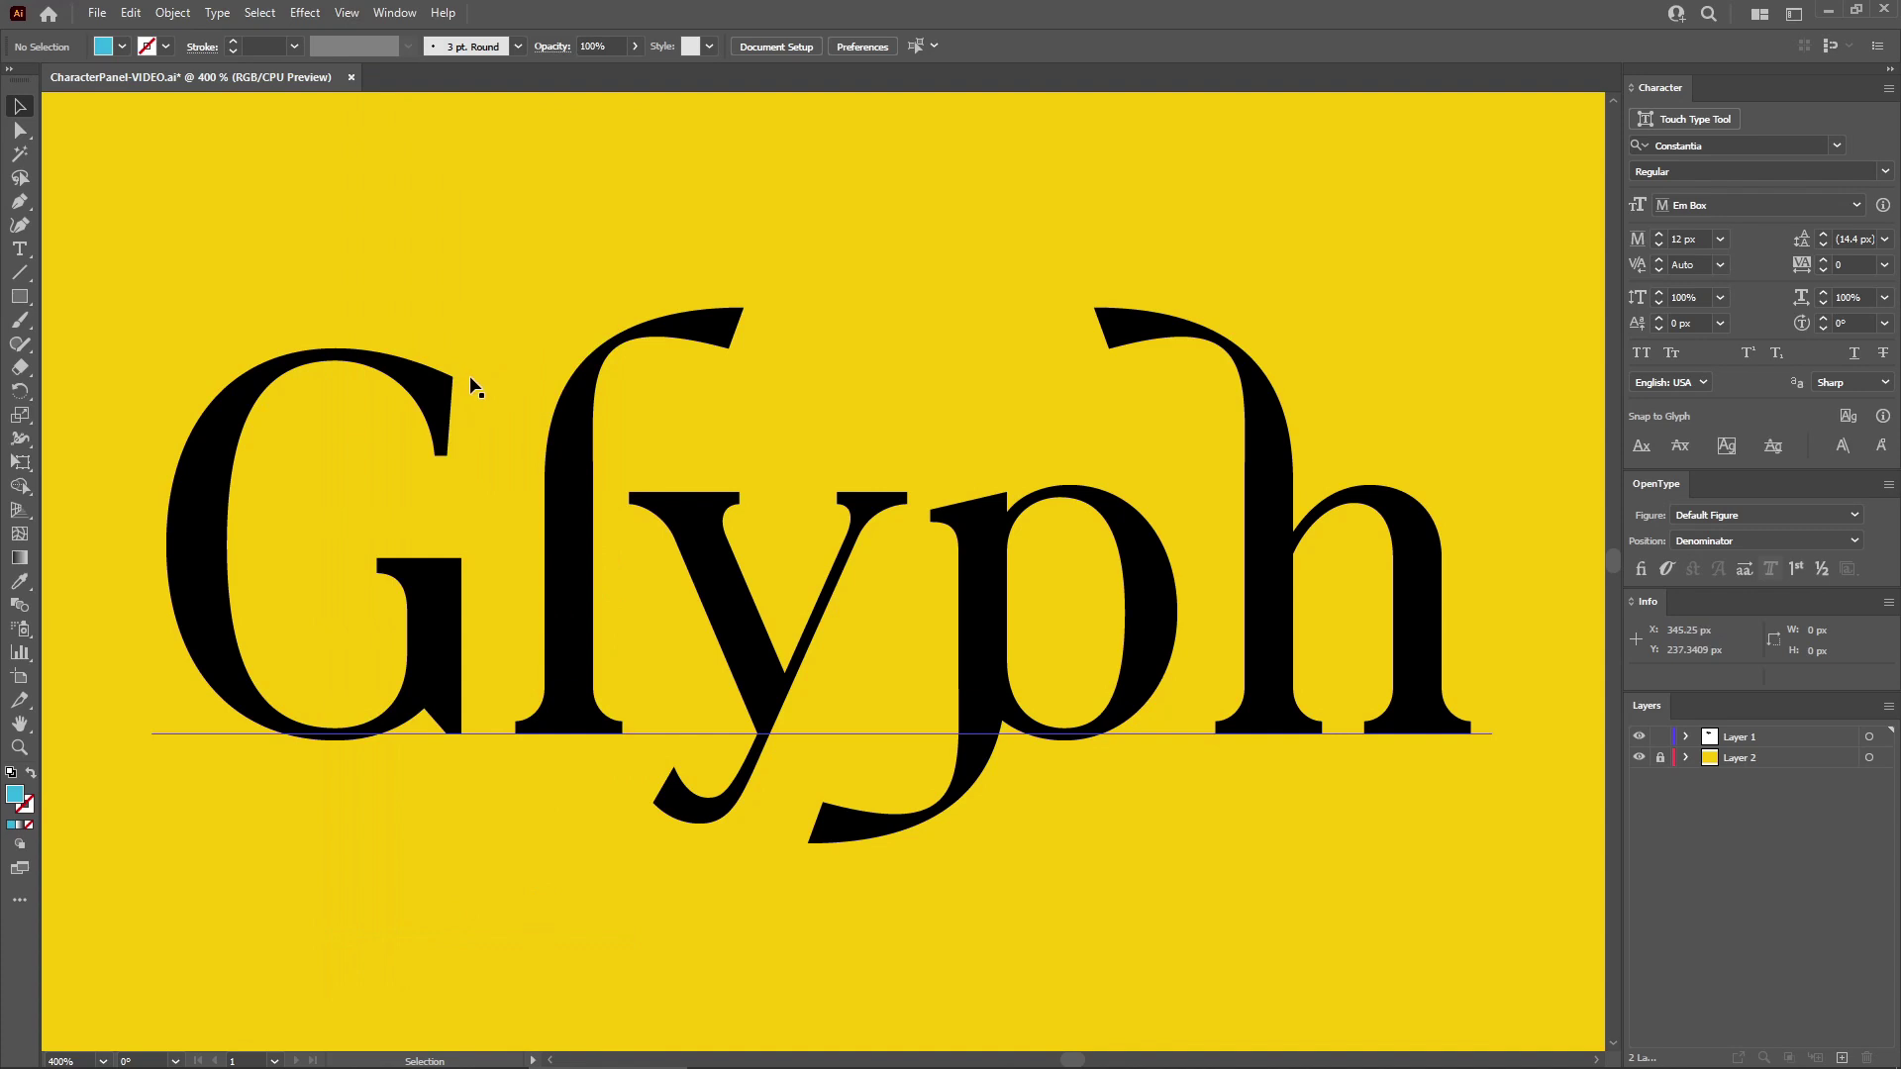
Confirm Smart Guides preferences with glyph guides in custom red and 10 pt tolerance.
{"action": "left_click", "coordinate": [347, 14]}
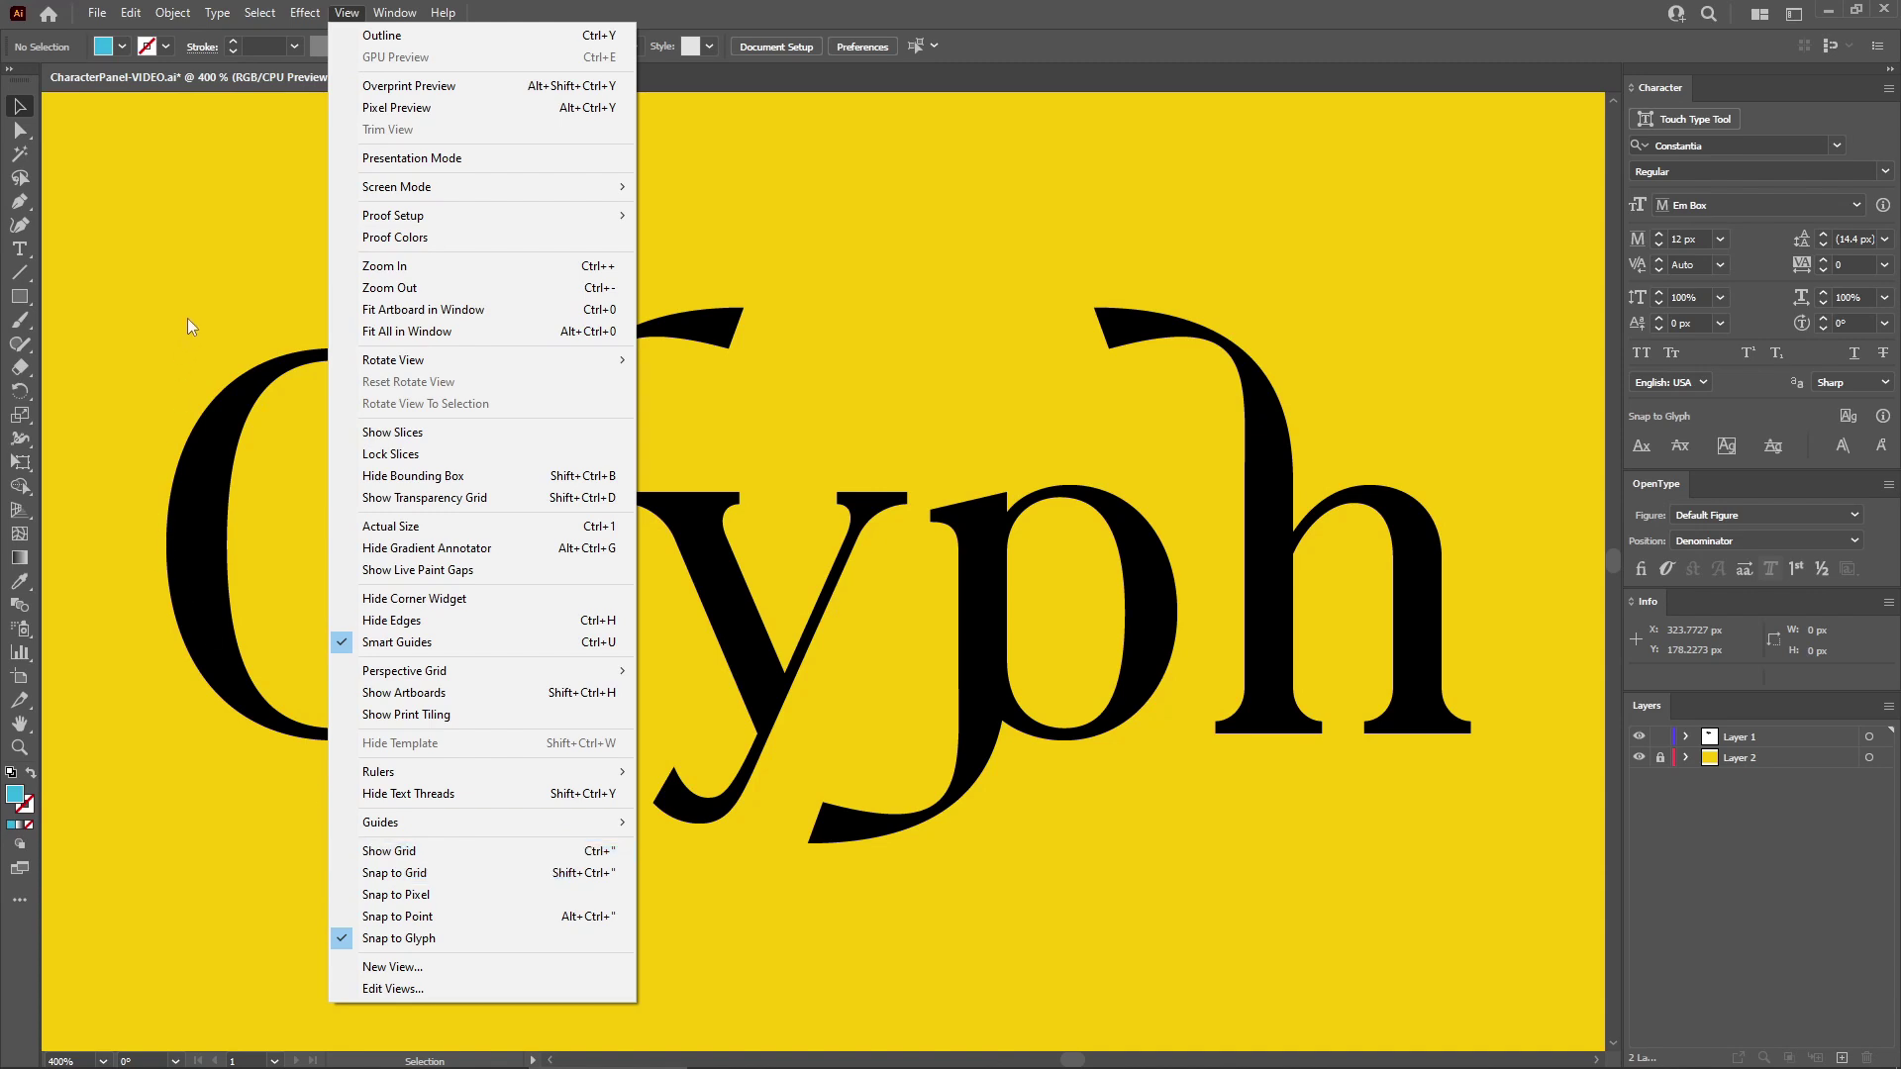
{"action": "left_click", "coordinate": [128, 49]}
{"action": "left_click", "coordinate": [130, 12]}
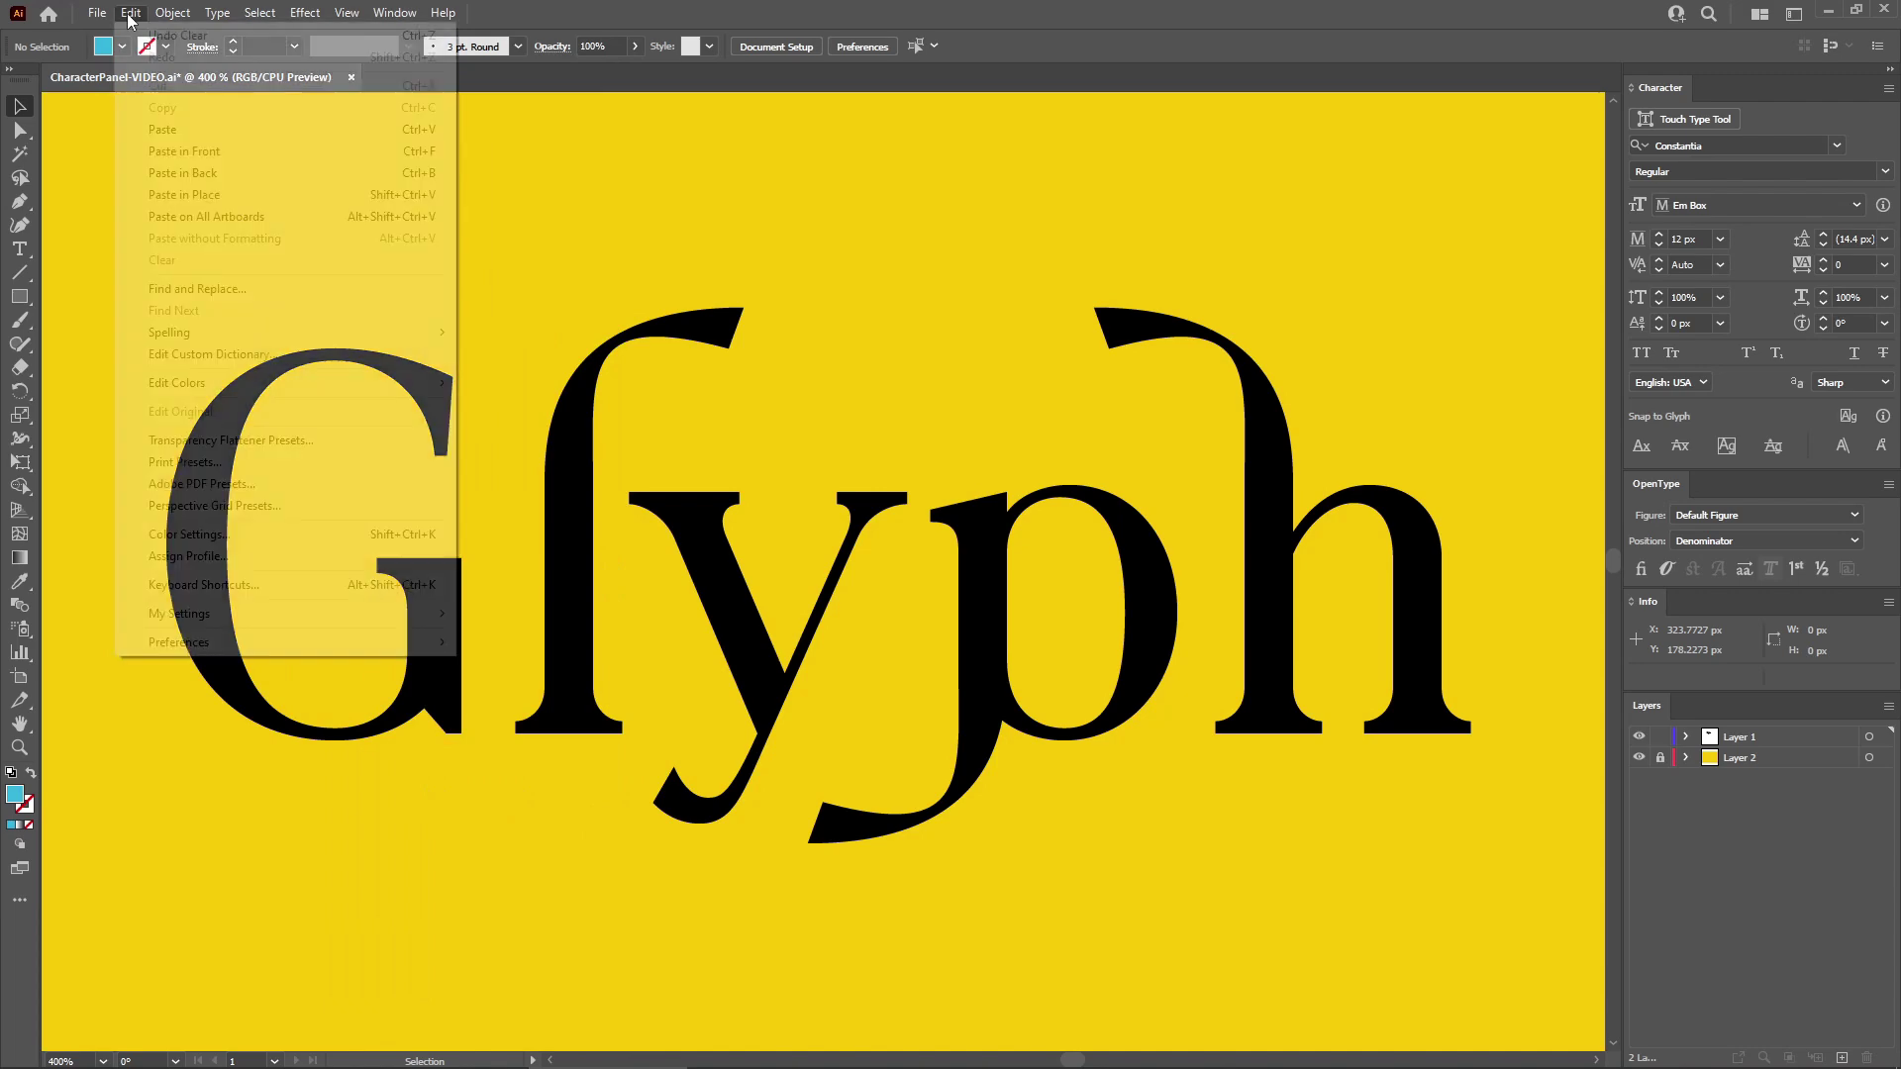
{"action": "mouse_move", "coordinate": [195, 644]}
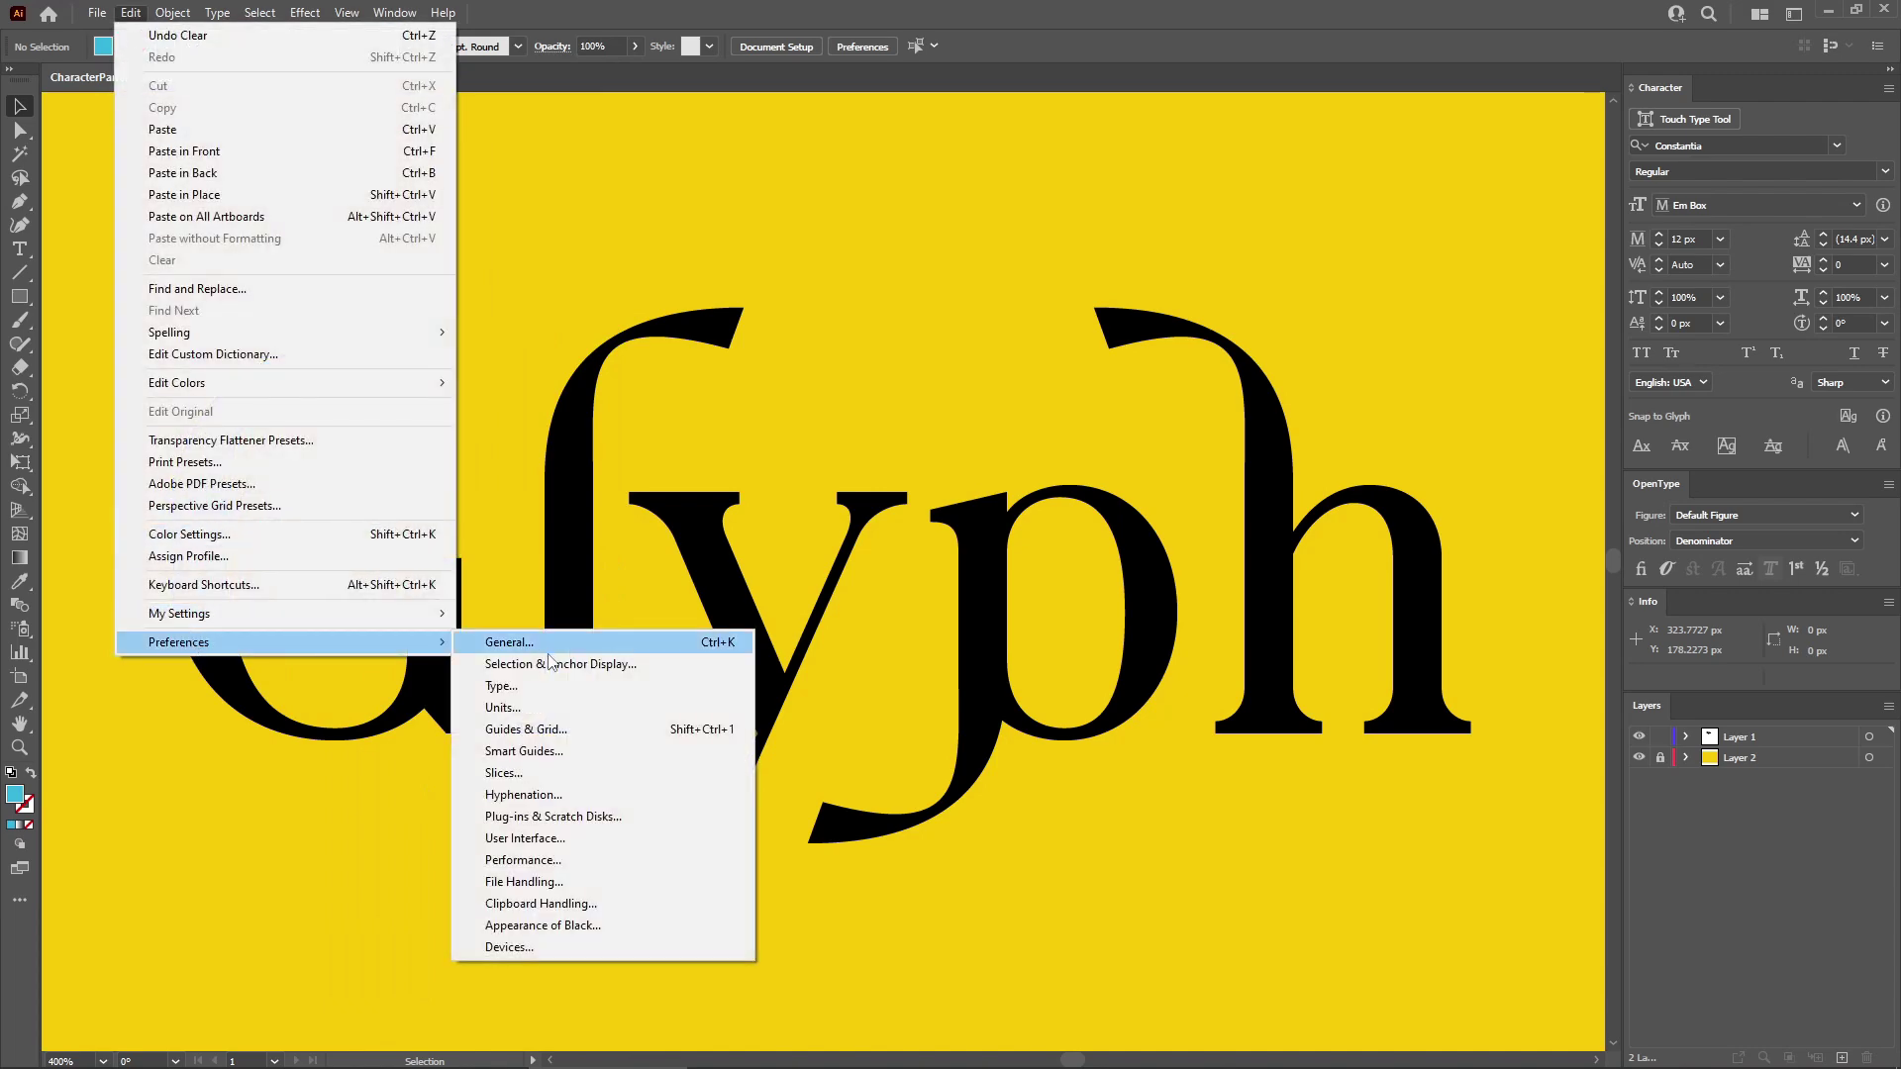
{"action": "left_click", "coordinate": [554, 748]}
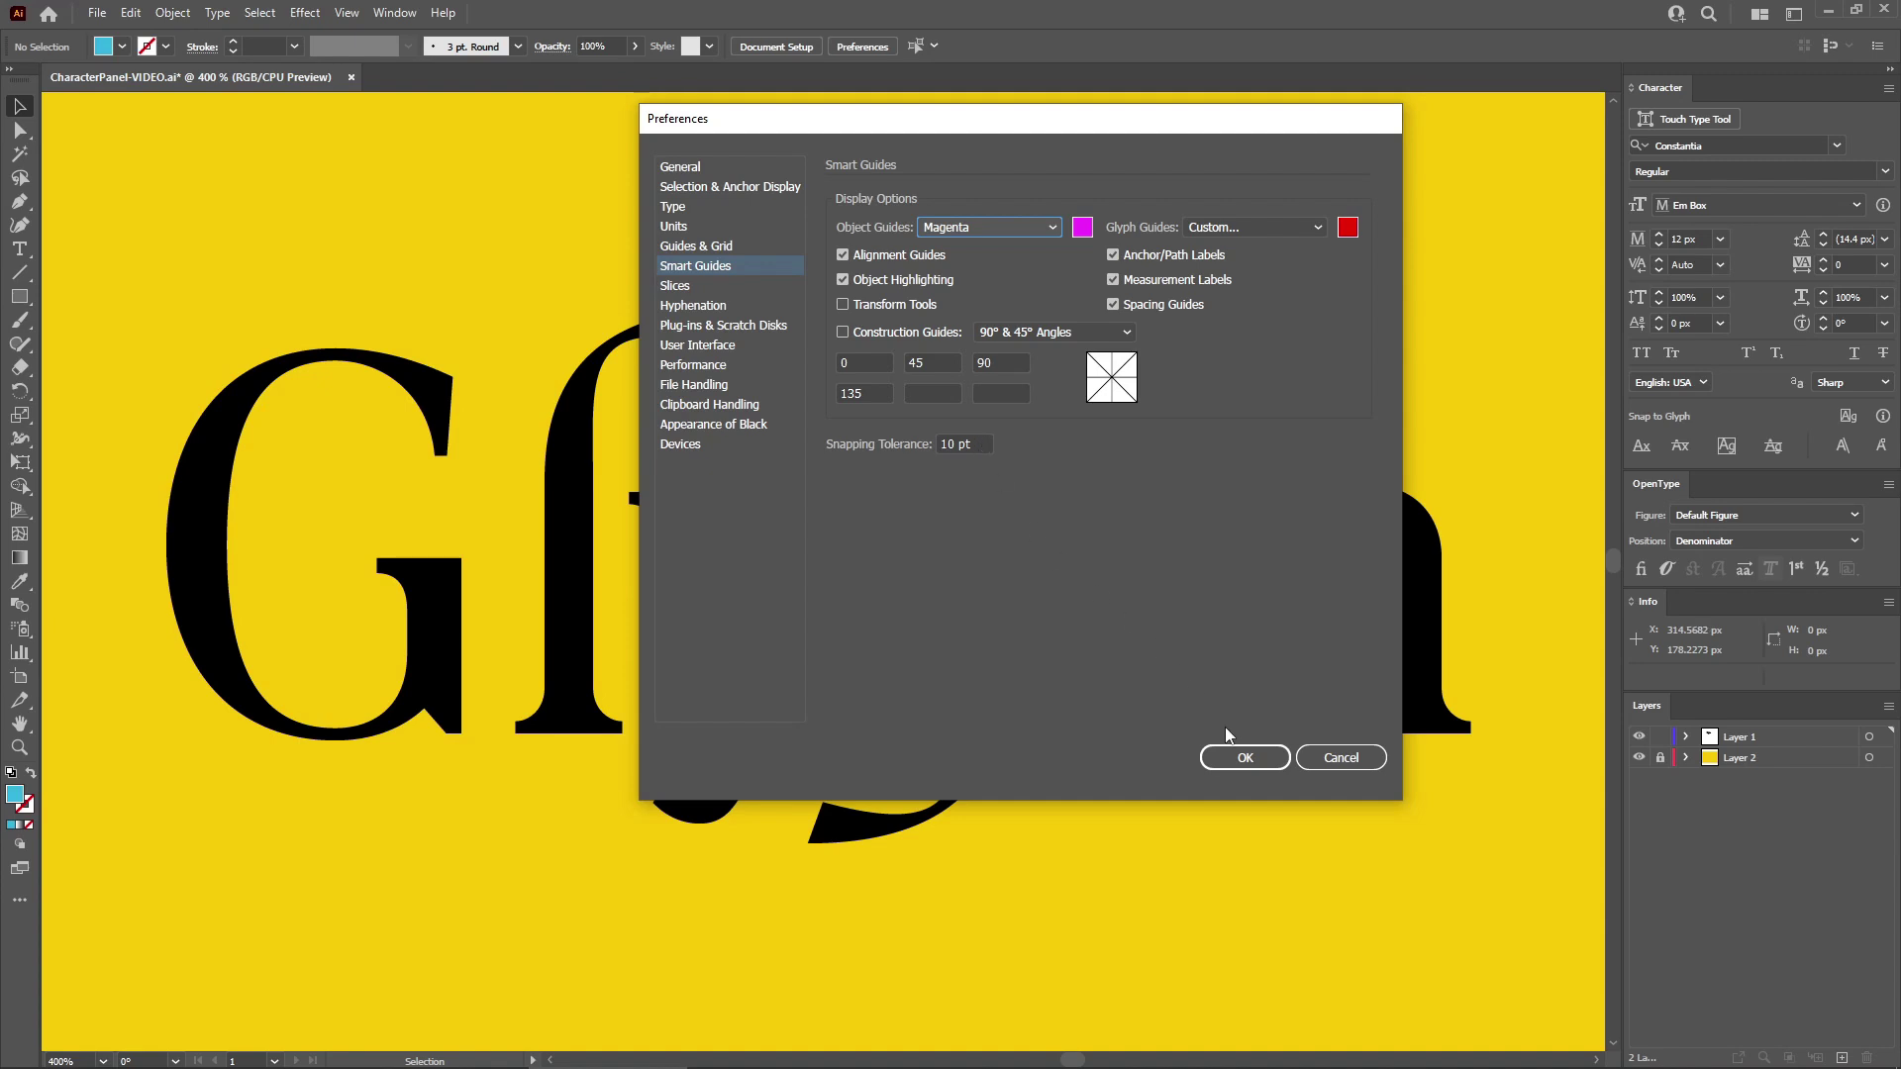
{"action": "left_click", "coordinate": [1244, 756]}
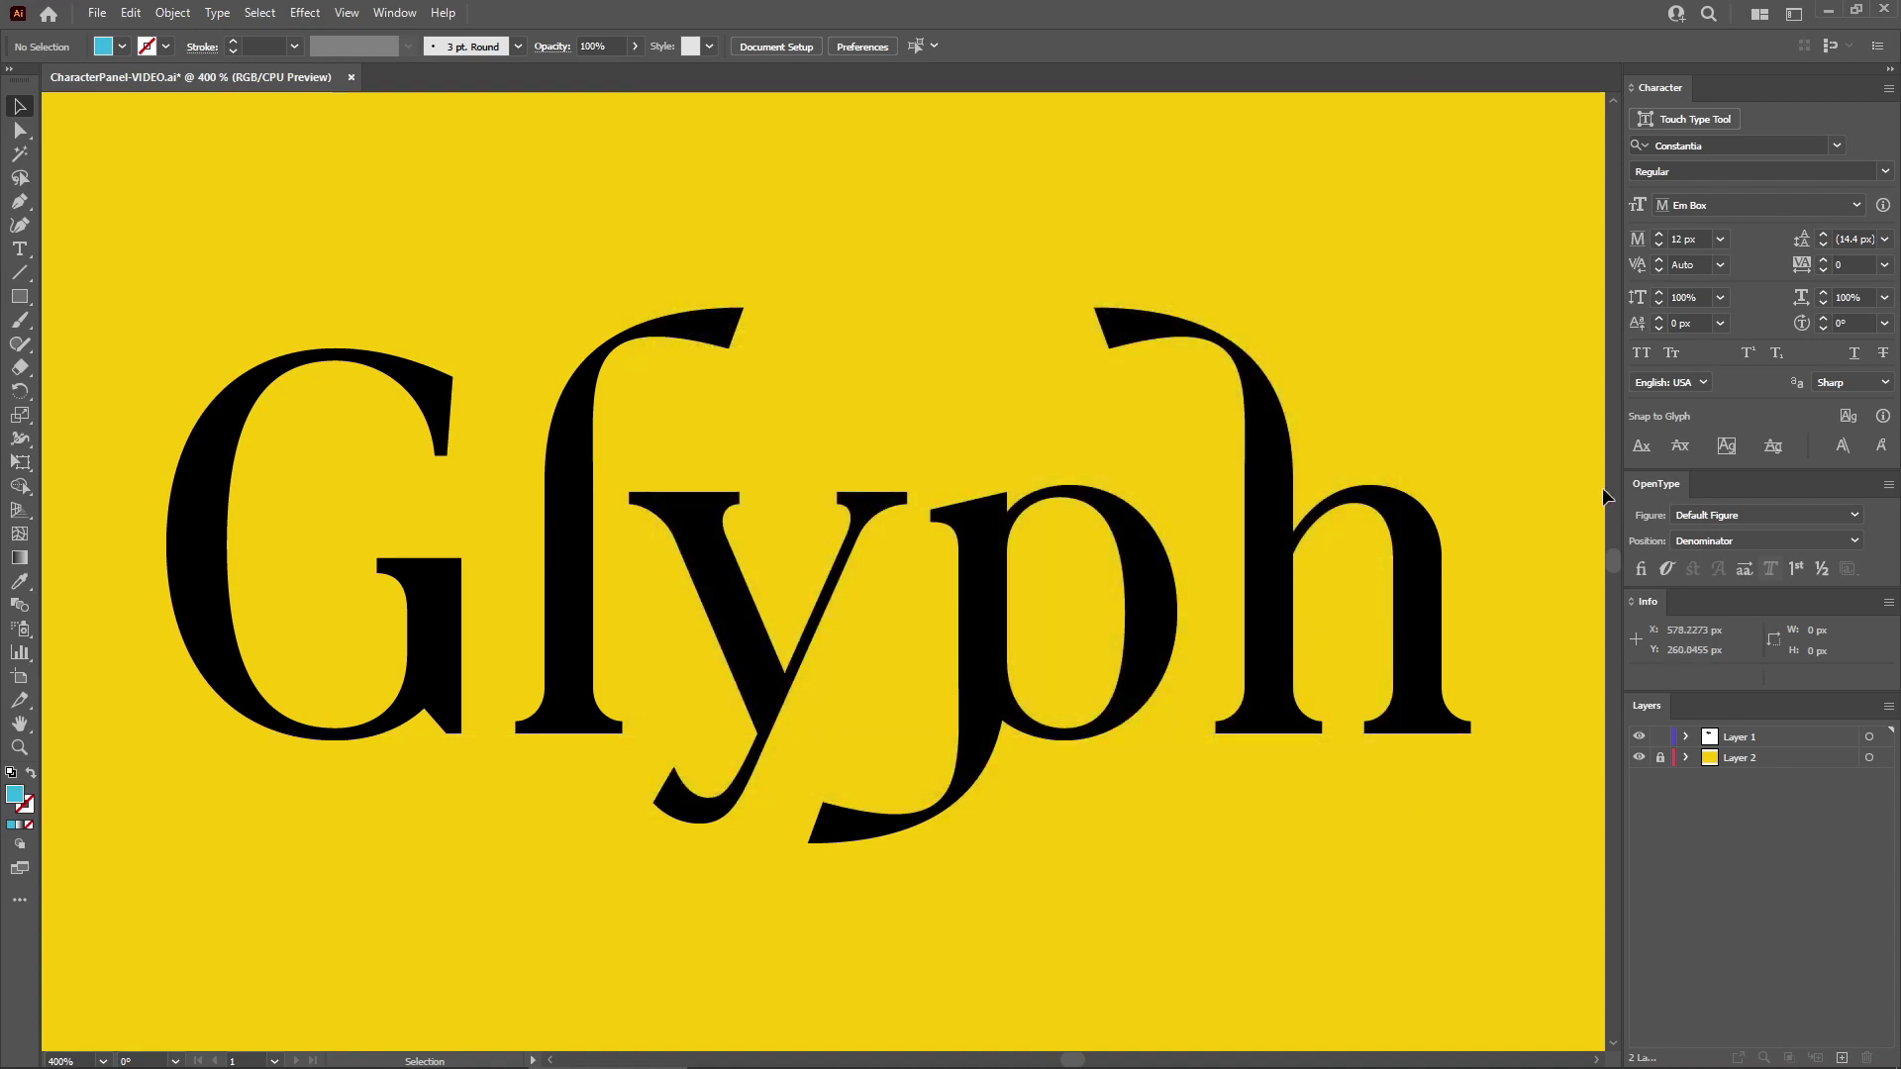
With baseline snapping on, draw a closed Pen band along the Glyph baseline.
{"action": "left_click", "coordinate": [1642, 458]}
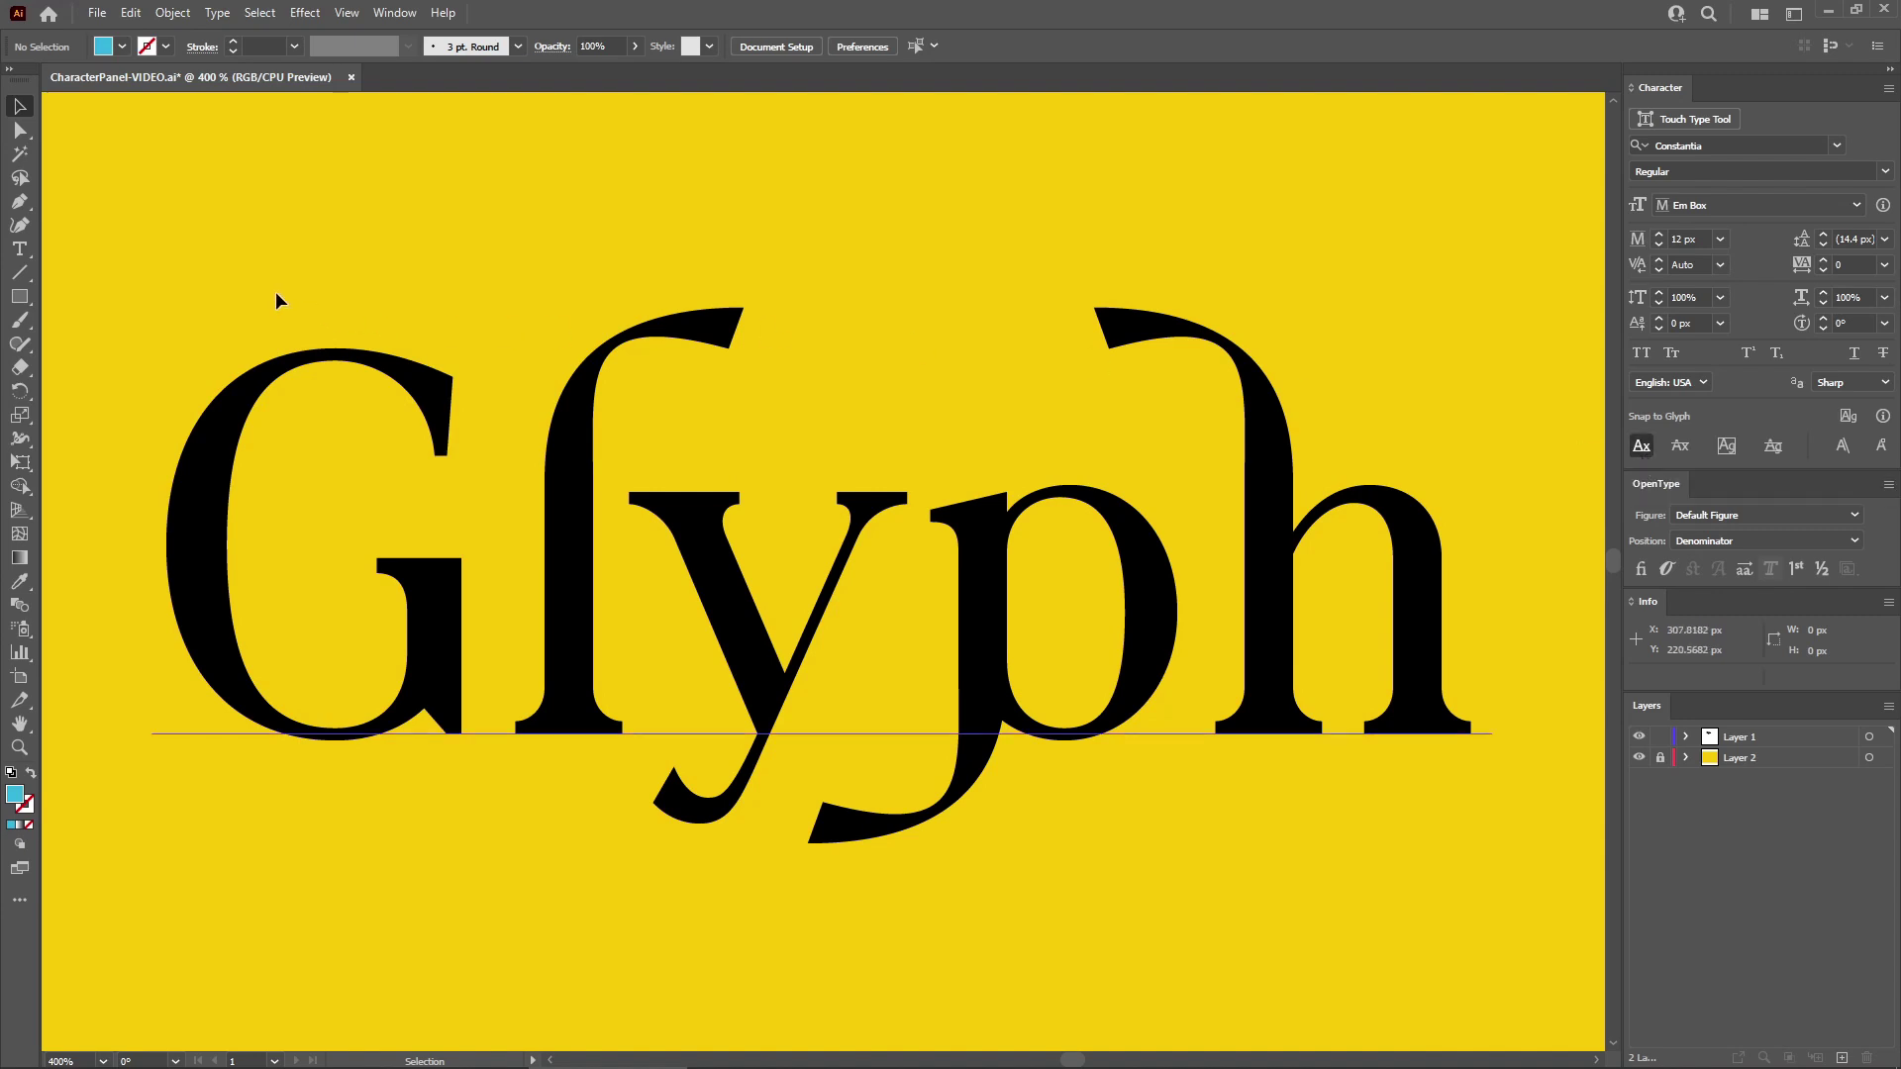
{"action": "left_click", "coordinate": [18, 201]}
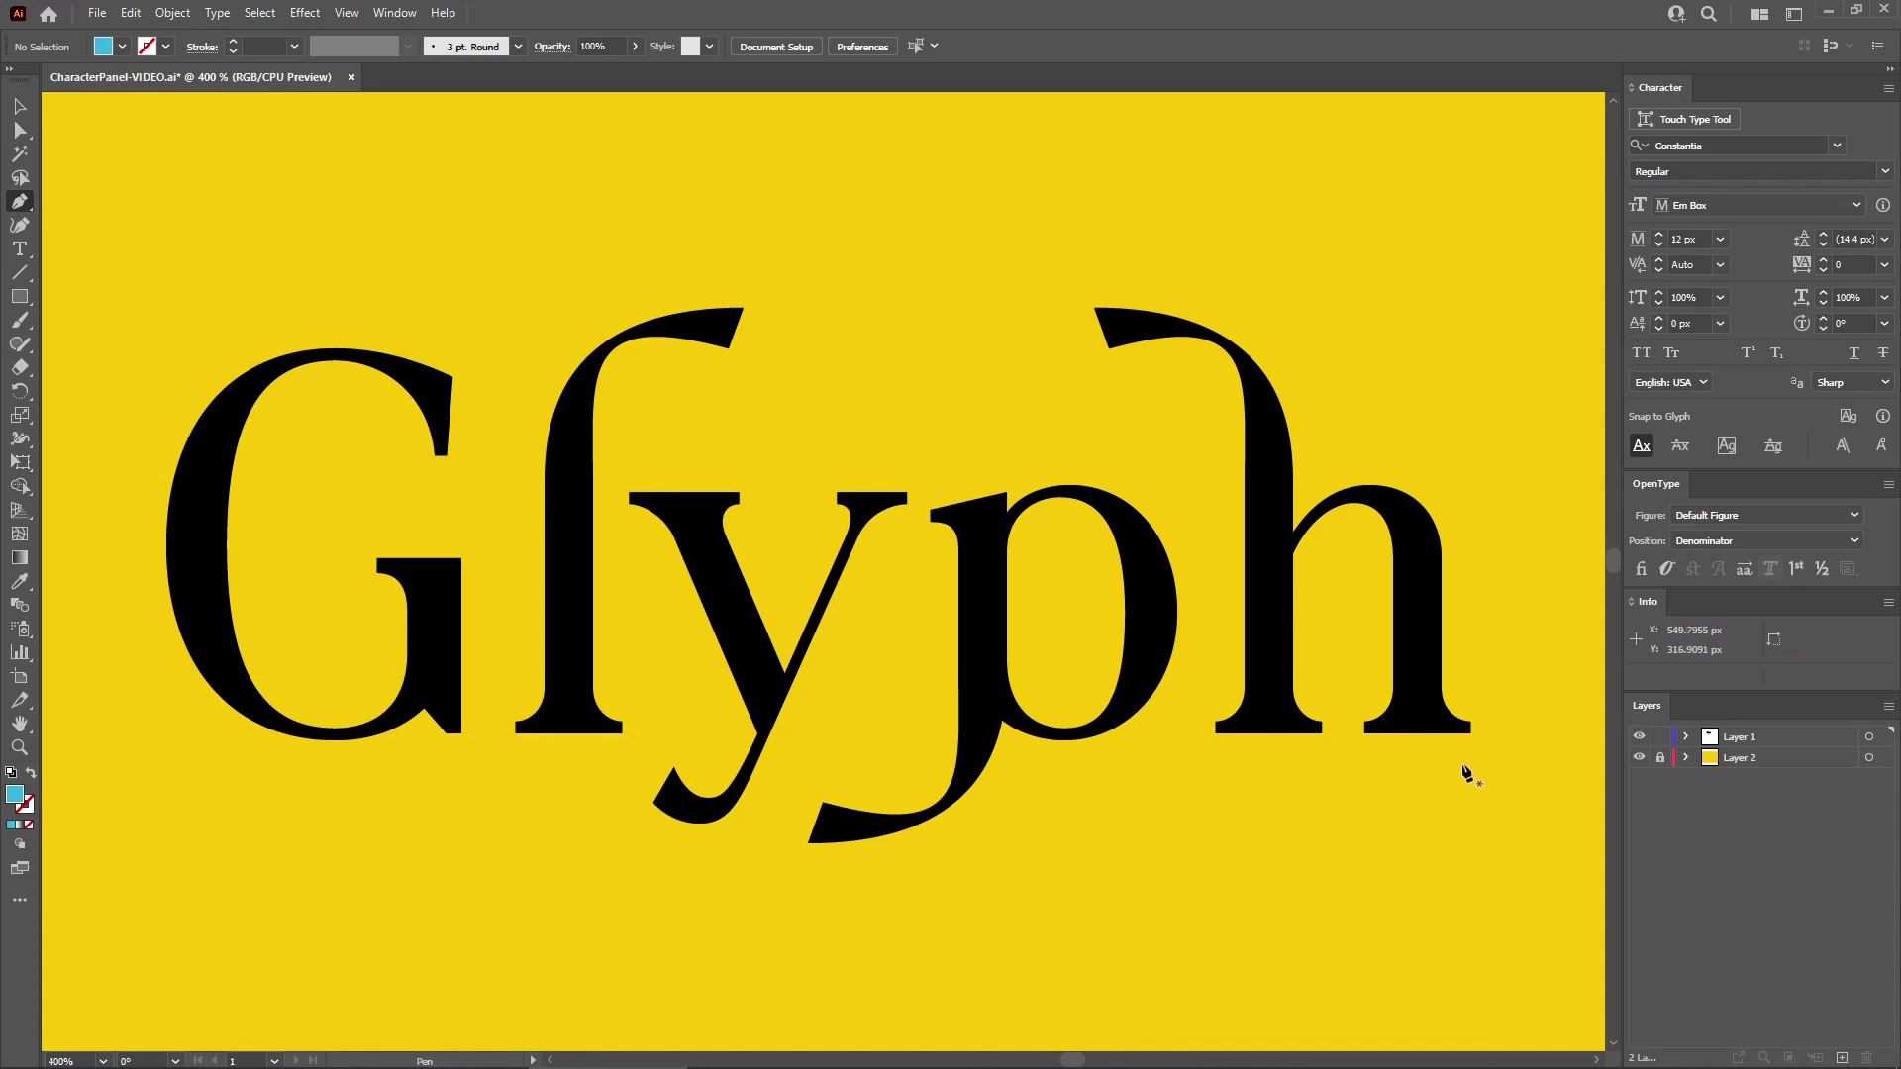
{"action": "left_click", "coordinate": [1587, 734]}
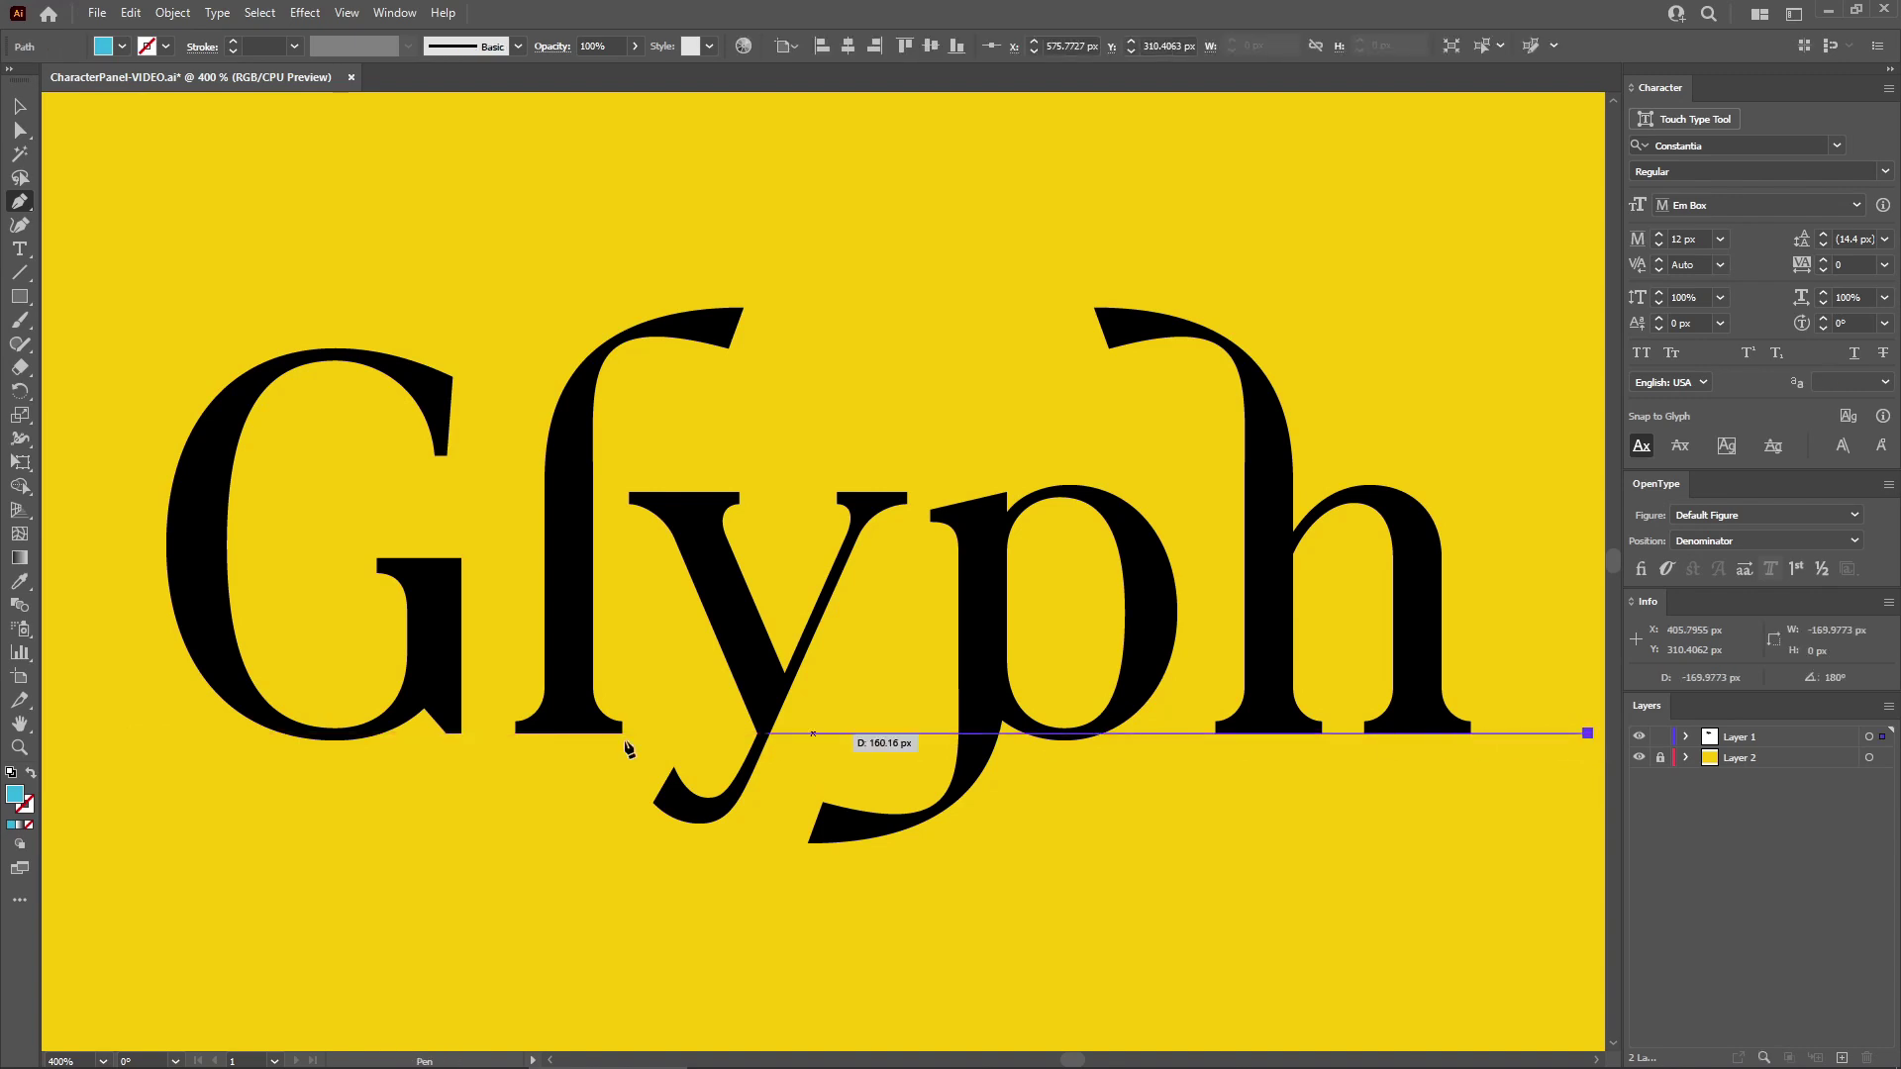
{"action": "left_click", "coordinate": [60, 734]}
{"action": "left_click", "coordinate": [60, 811]}
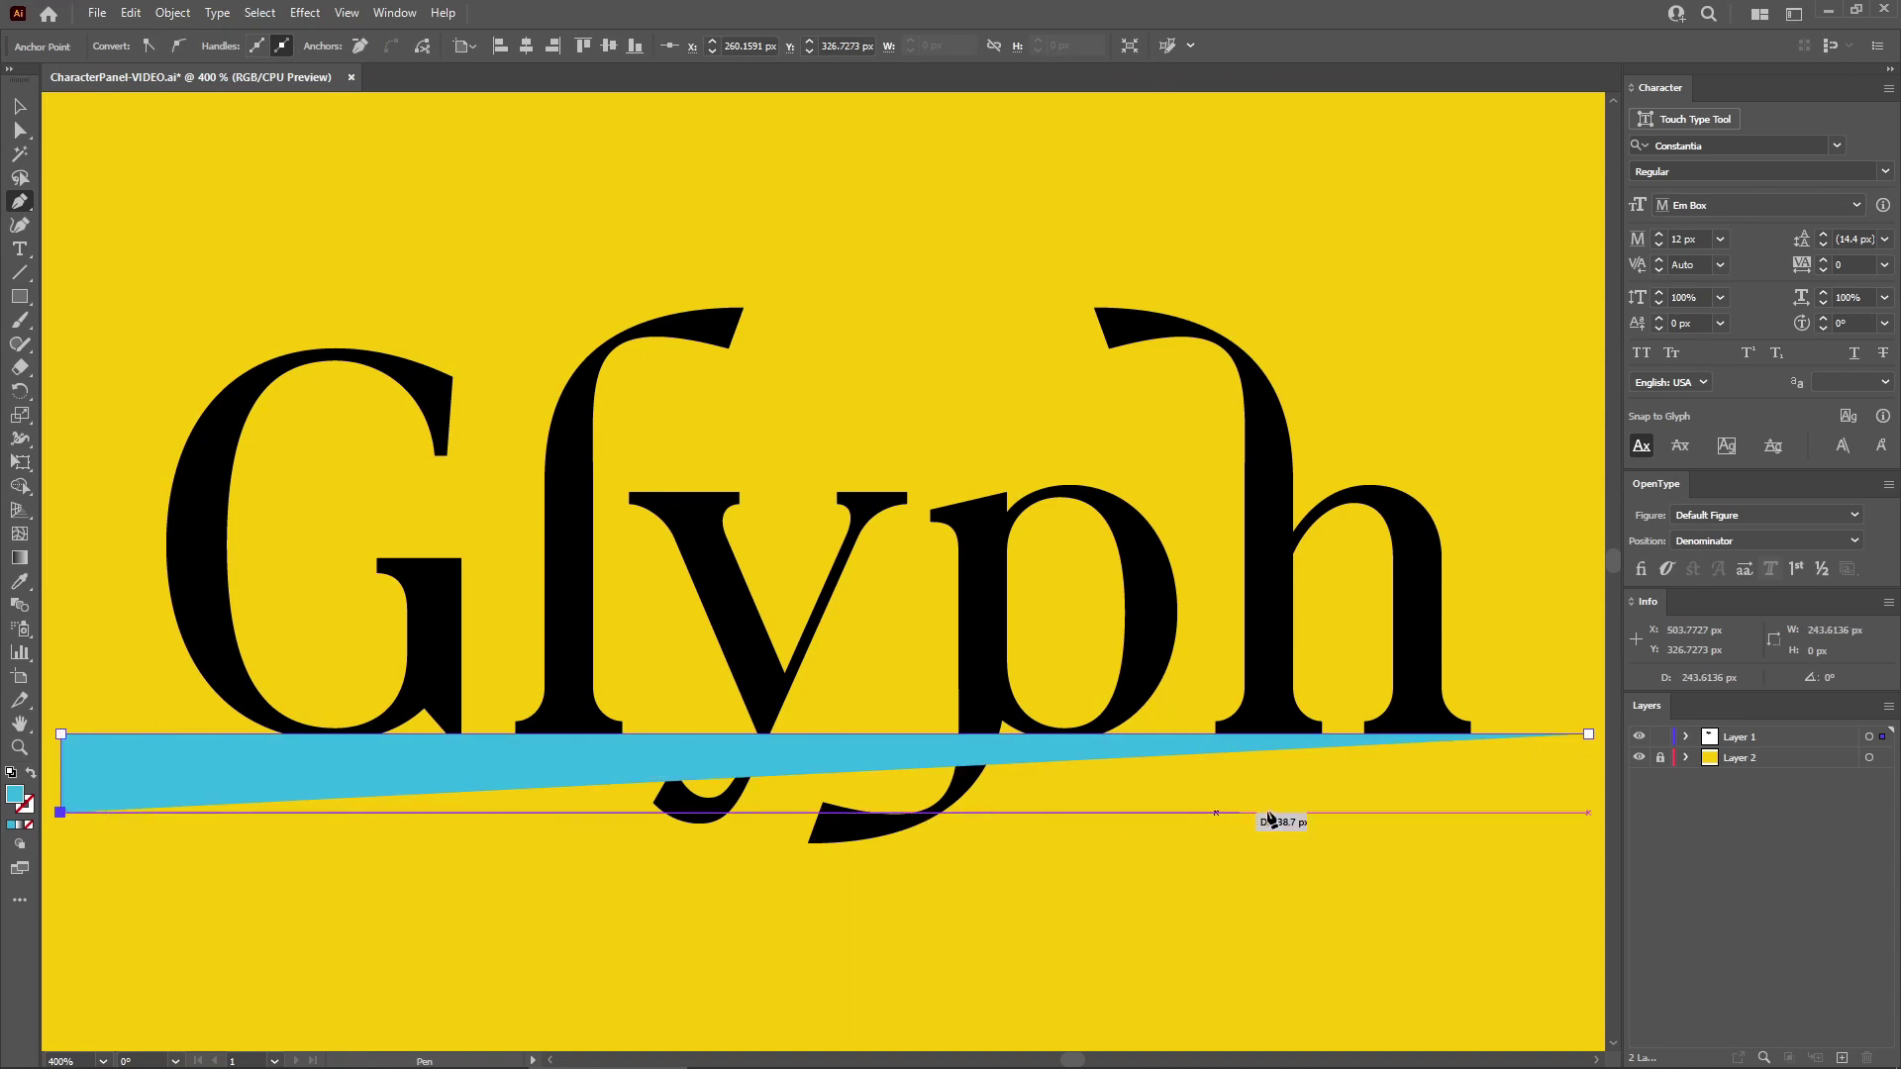
{"action": "left_click", "coordinate": [1589, 812]}
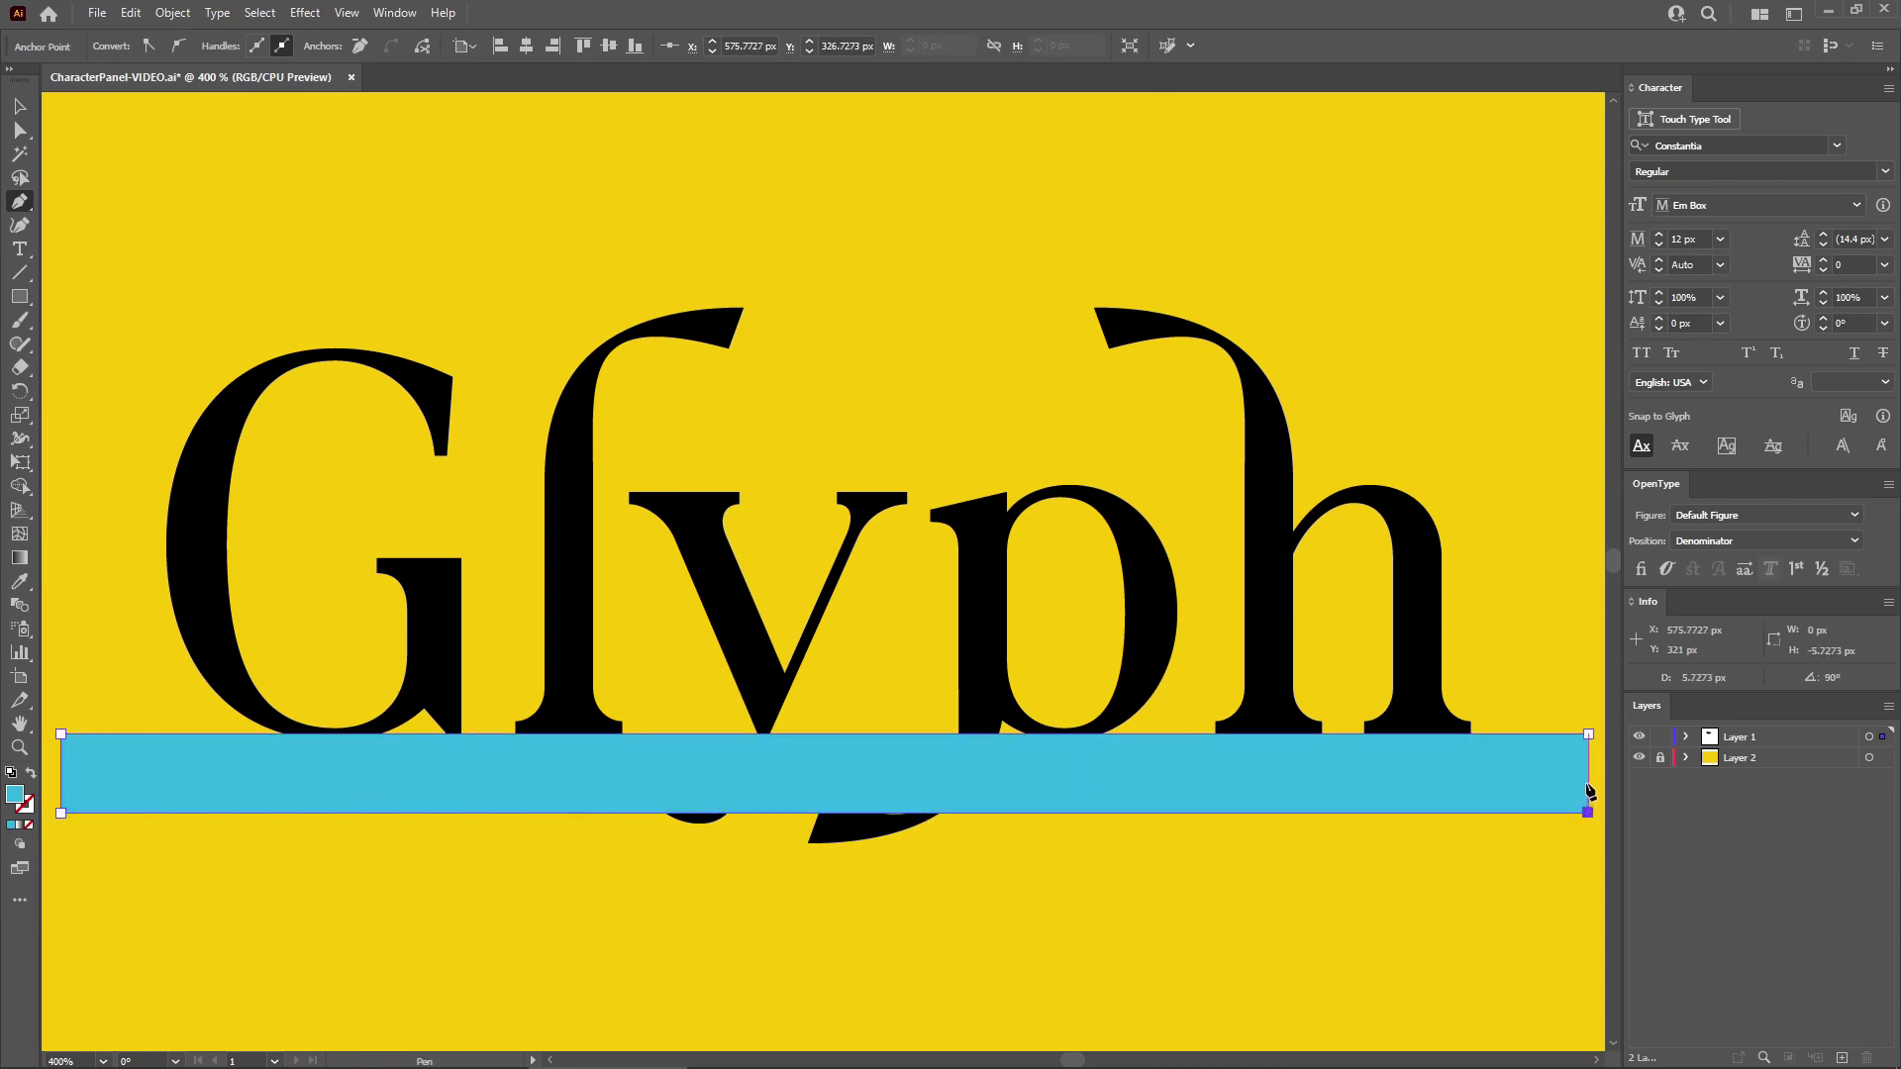
{"action": "left_click", "coordinate": [1587, 734]}
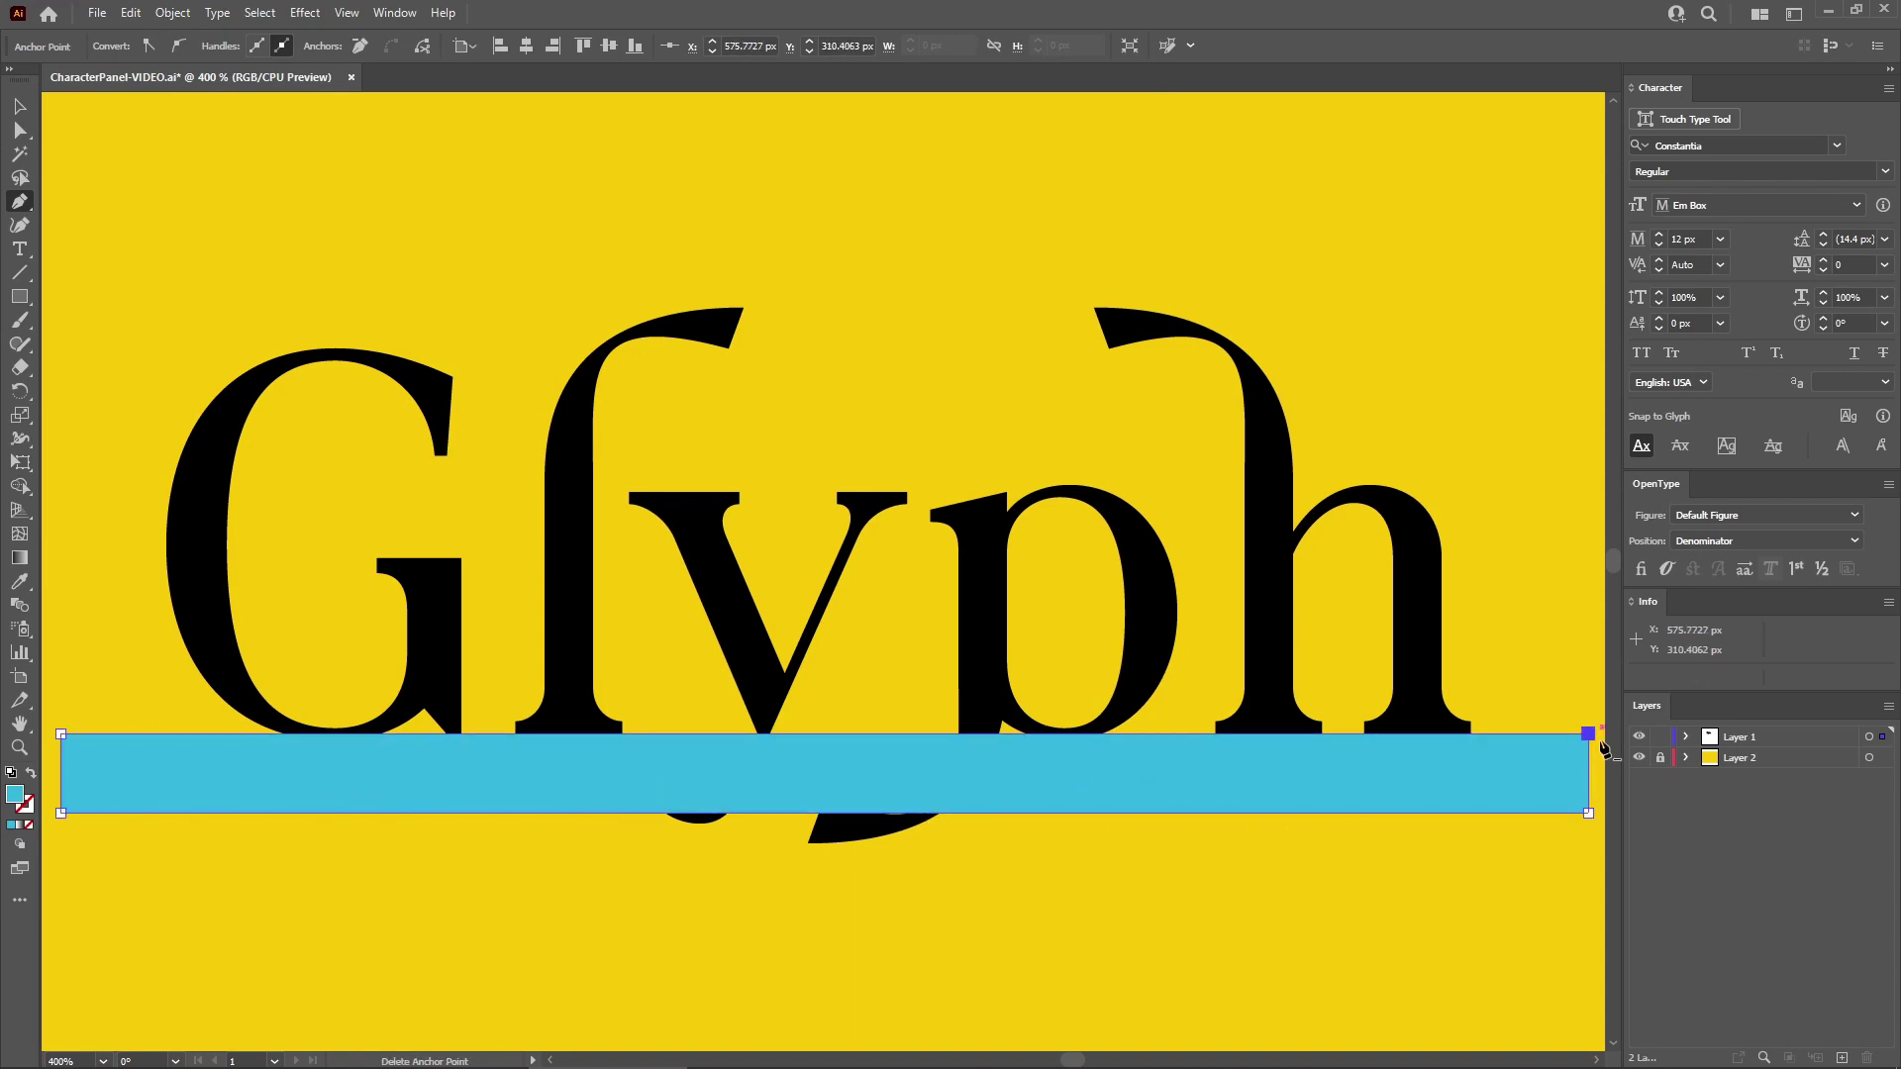
Stretch the blue band up to the x-height and send it to the back.
{"action": "left_click", "coordinate": [1682, 447]}
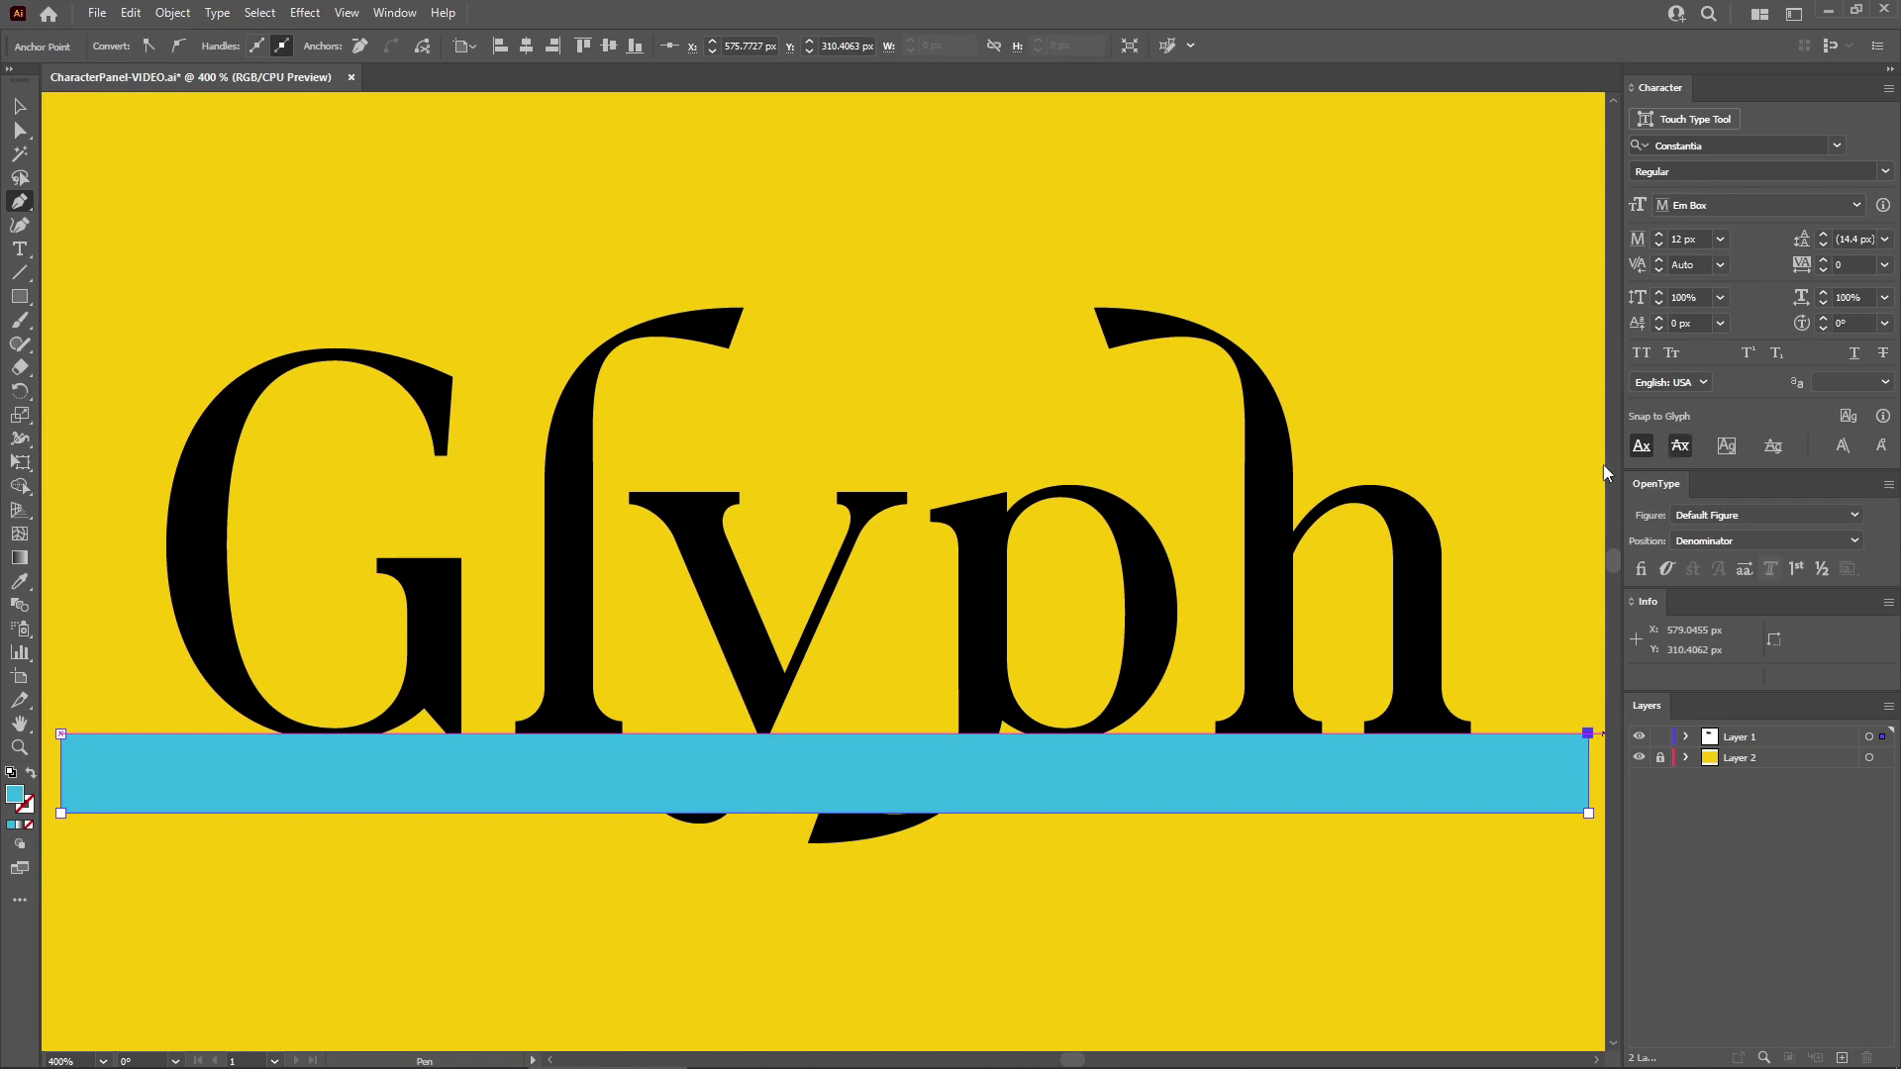
{"action": "left_click", "coordinate": [20, 106]}
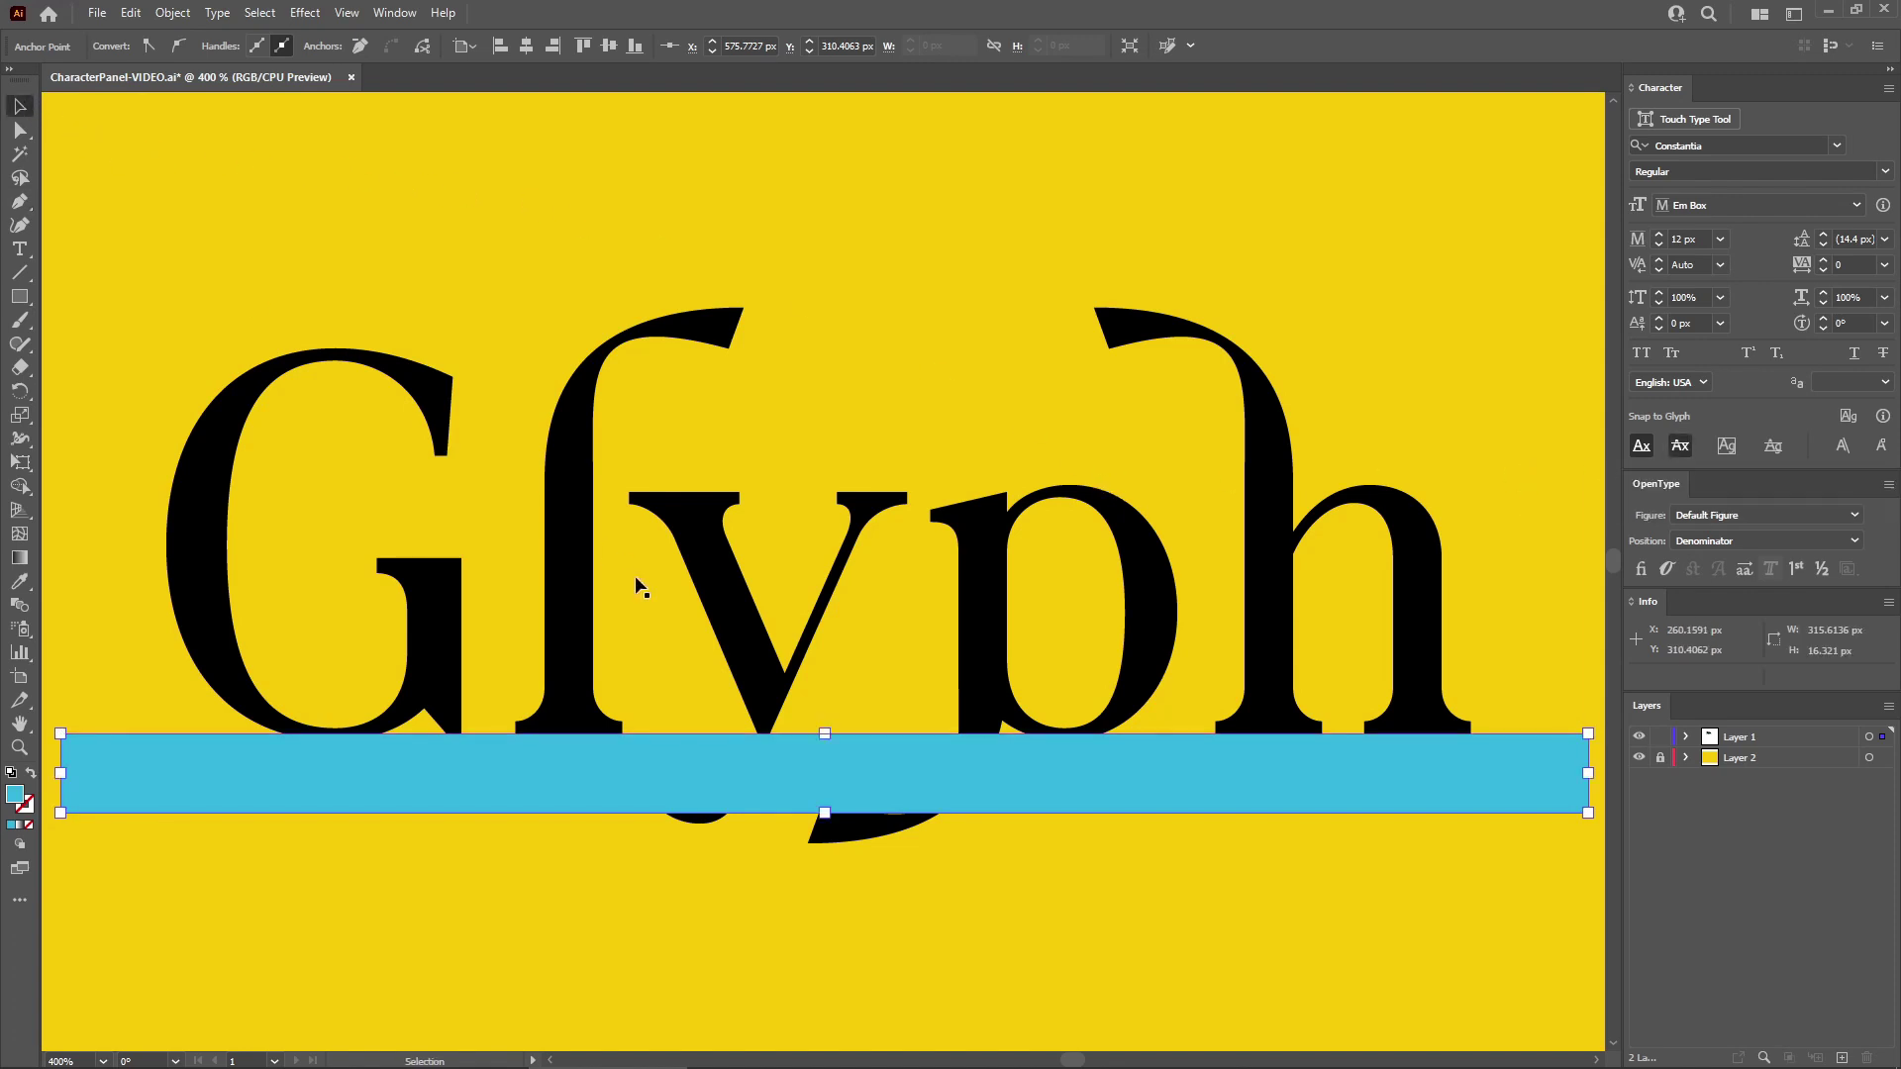
{"action": "left_click_drag", "start_coordinate": [825, 812], "coordinate": [842, 493]}
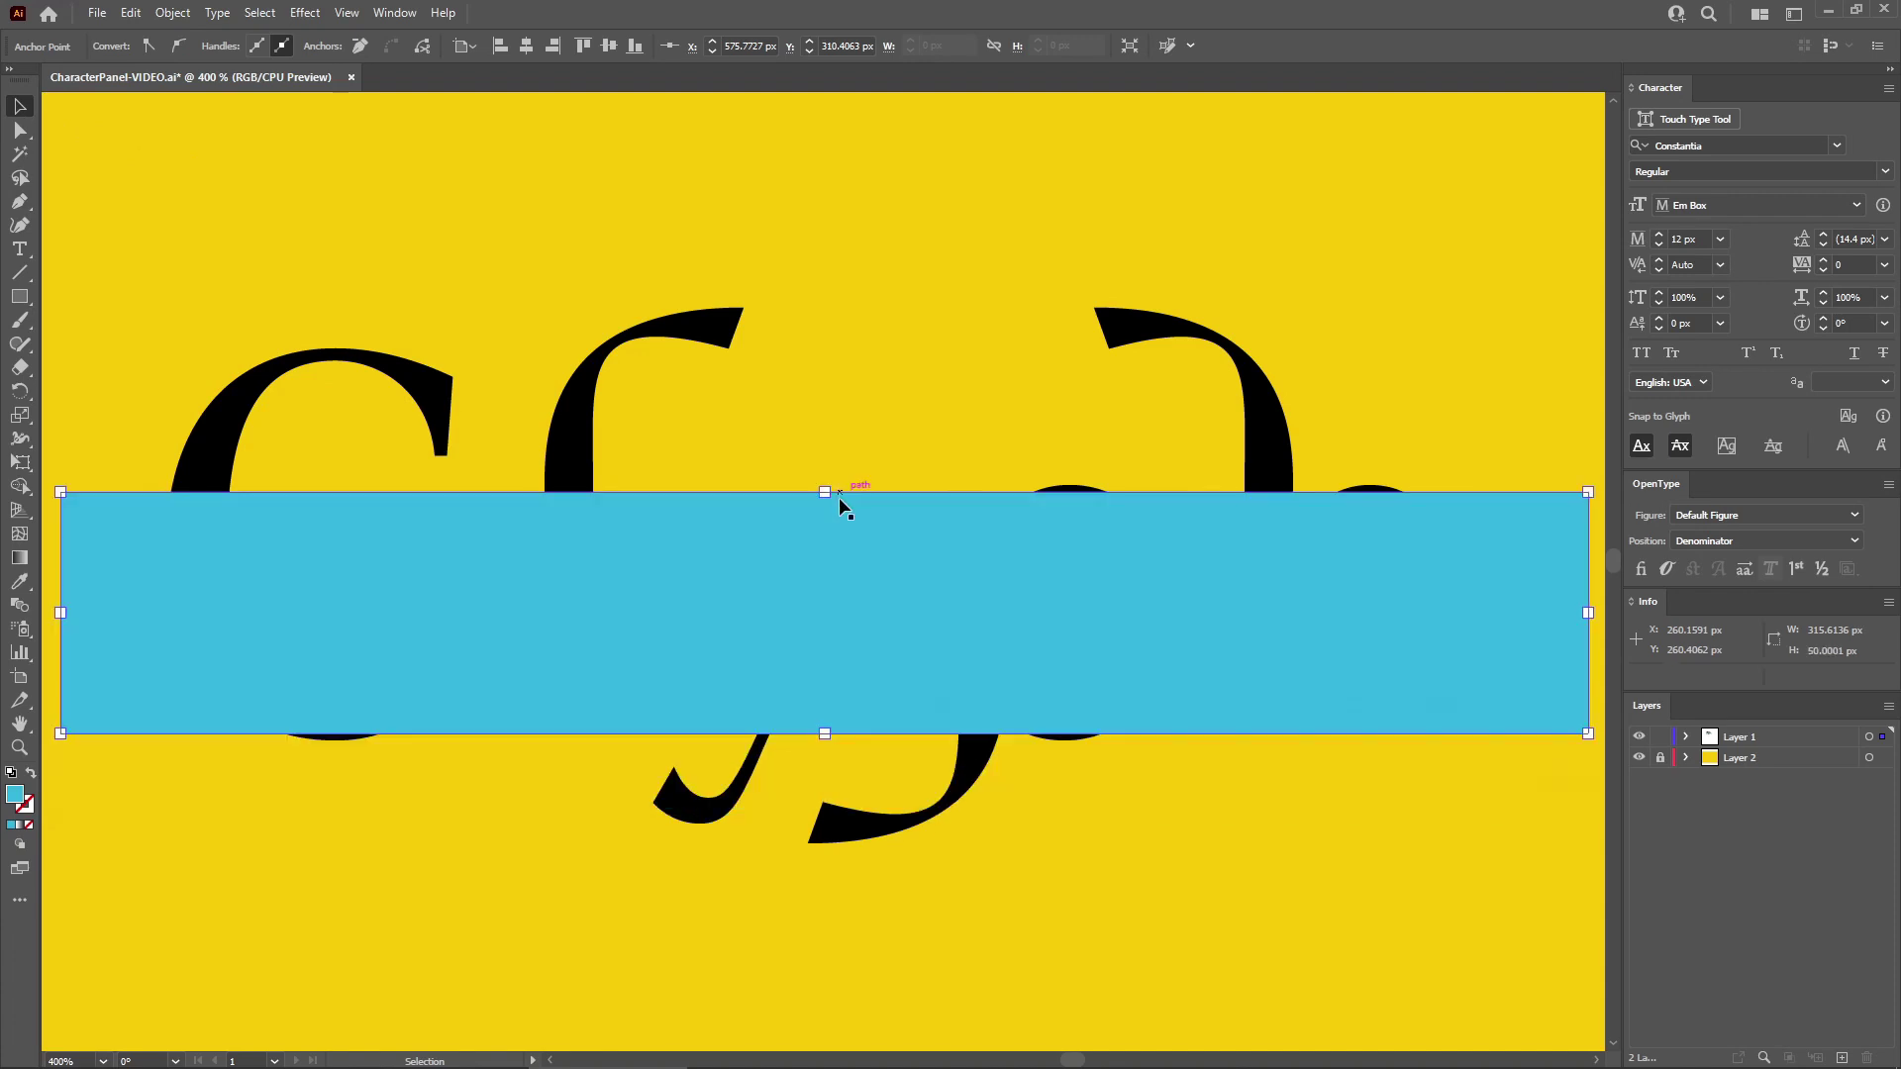
{"action": "right_click", "coordinate": [841, 572]}
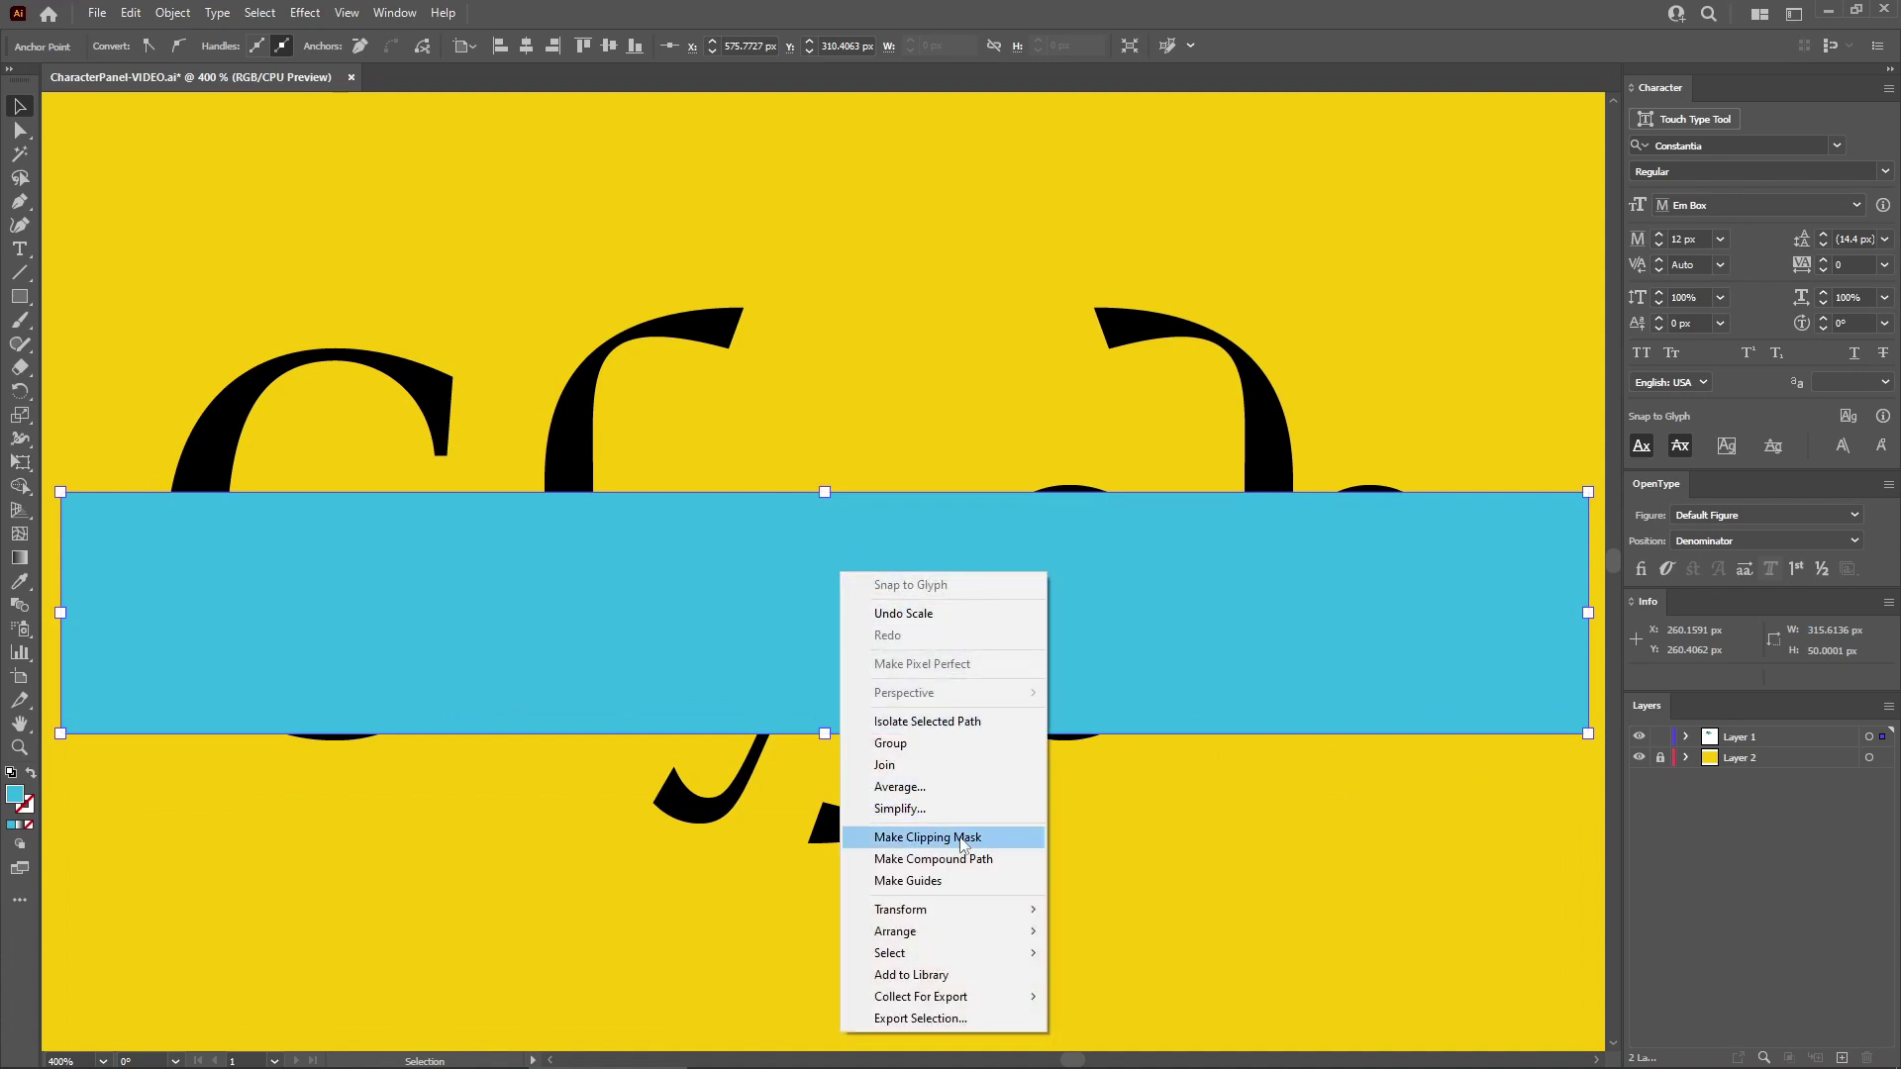
{"action": "mouse_move", "coordinate": [972, 933]}
{"action": "left_click", "coordinate": [1110, 995]}
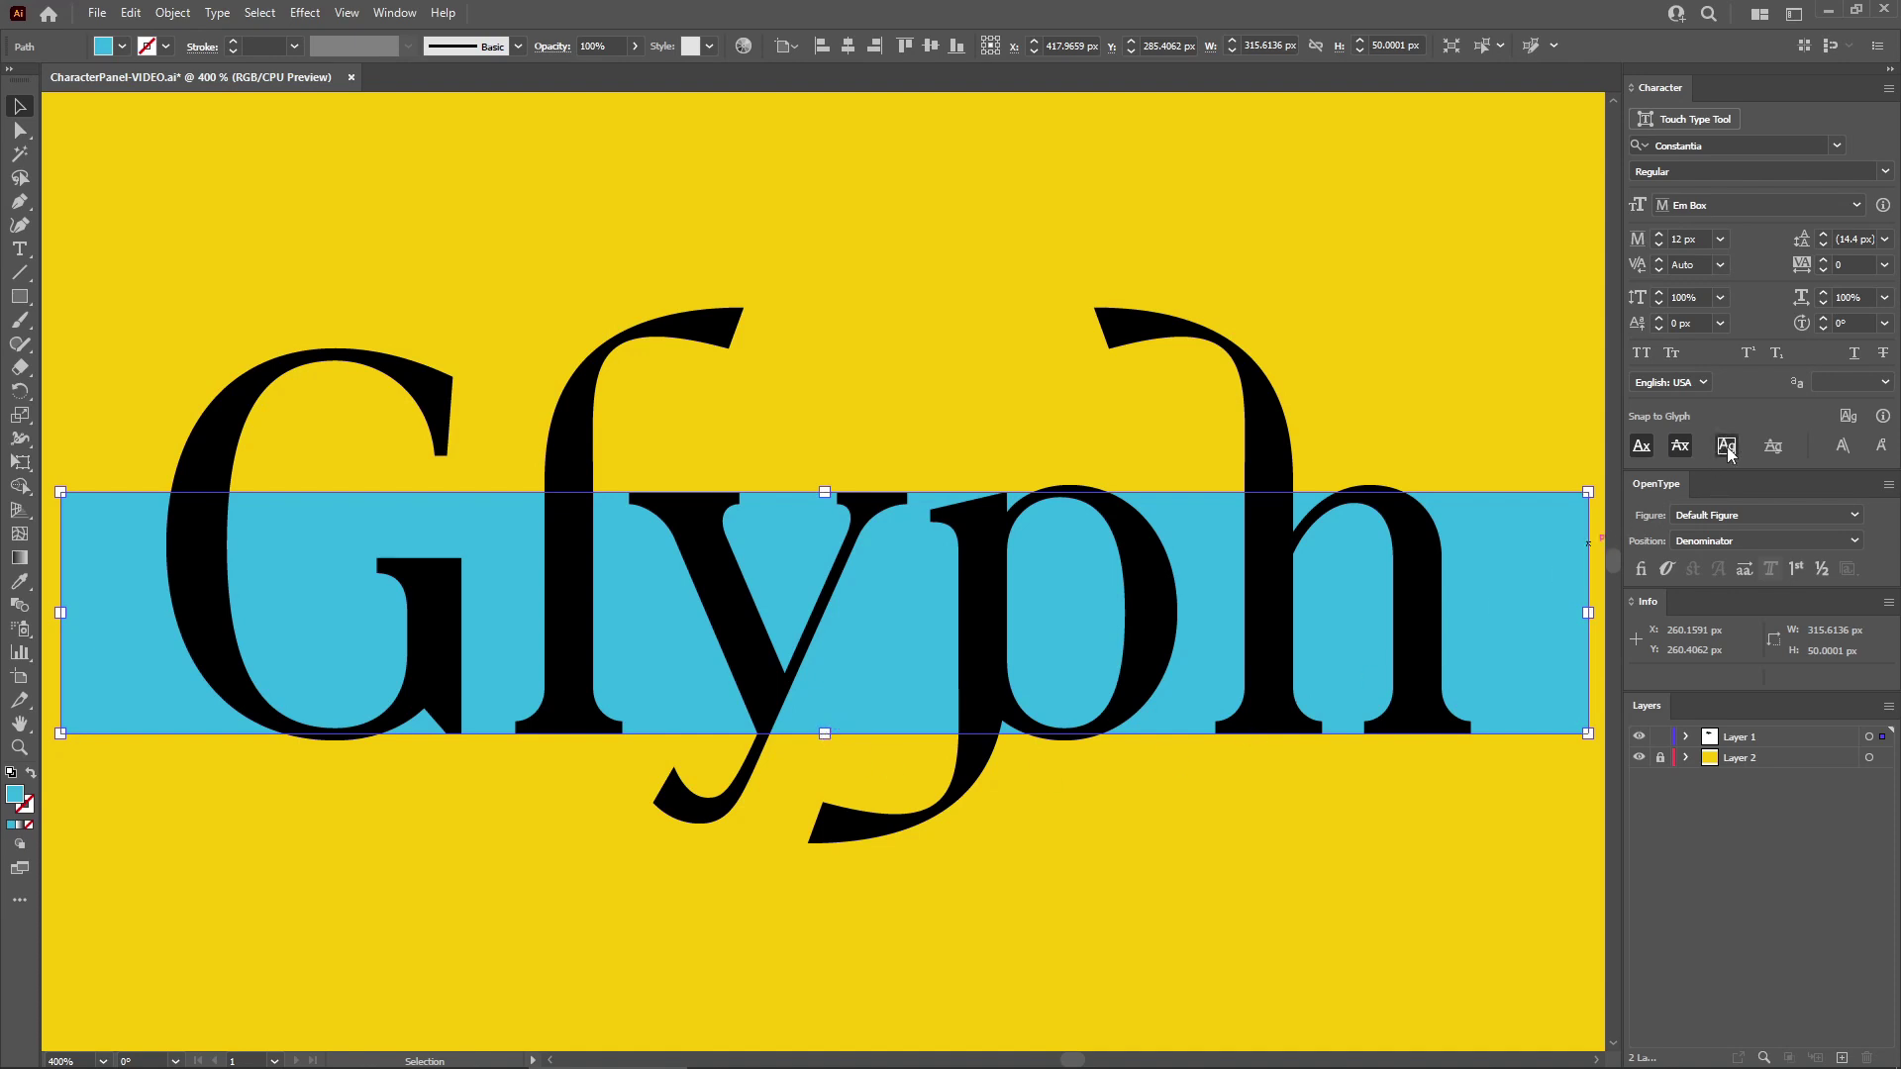
Enable glyph-bounds snapping and draw a 269.7 × 110.7 px rectangle matching the glyph bounds.
{"action": "left_click", "coordinate": [1727, 446]}
{"action": "left_click", "coordinate": [29, 303]}
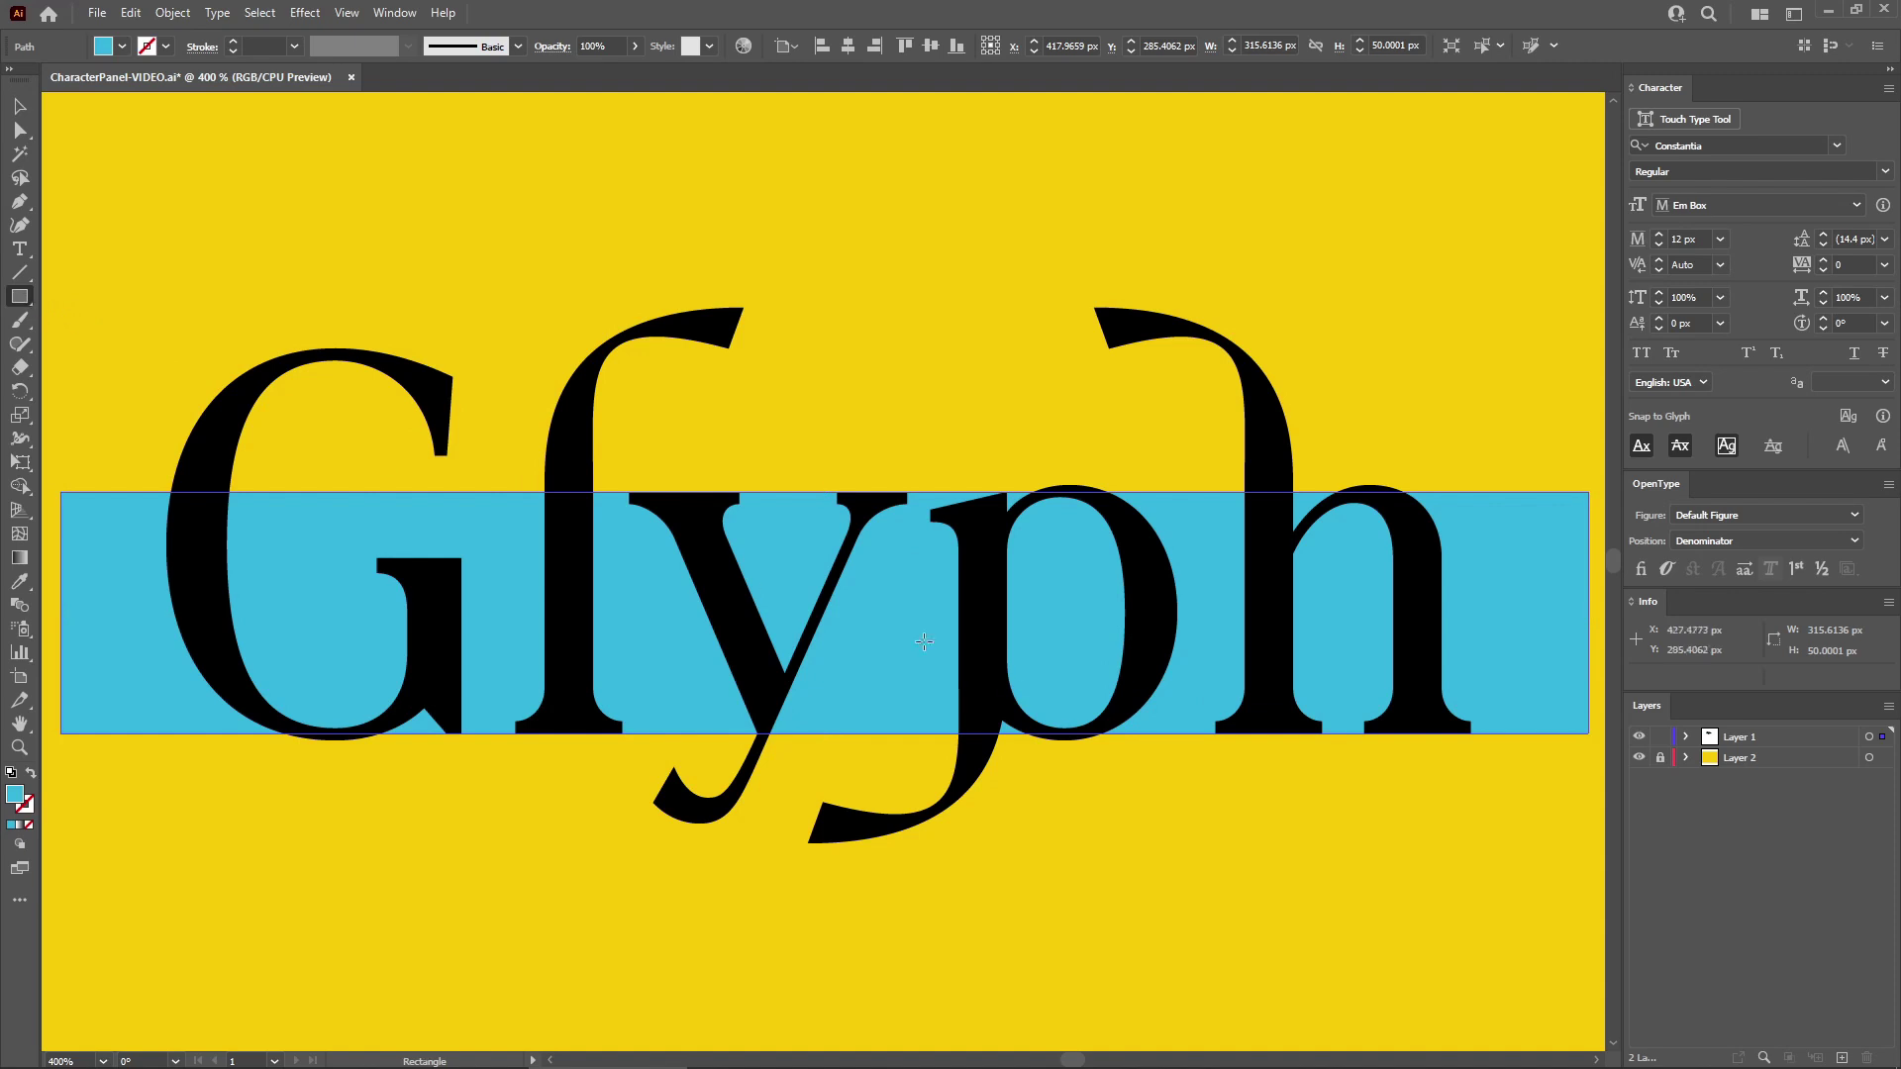
{"action": "mouse_move", "coordinate": [1470, 842]}
{"action": "left_mouse_down"}
{"action": "mouse_move", "coordinate": [501, 543]}
{"action": "mouse_move", "coordinate": [339, 412]}
{"action": "mouse_move", "coordinate": [164, 312]}
{"action": "left_mouse_up"}
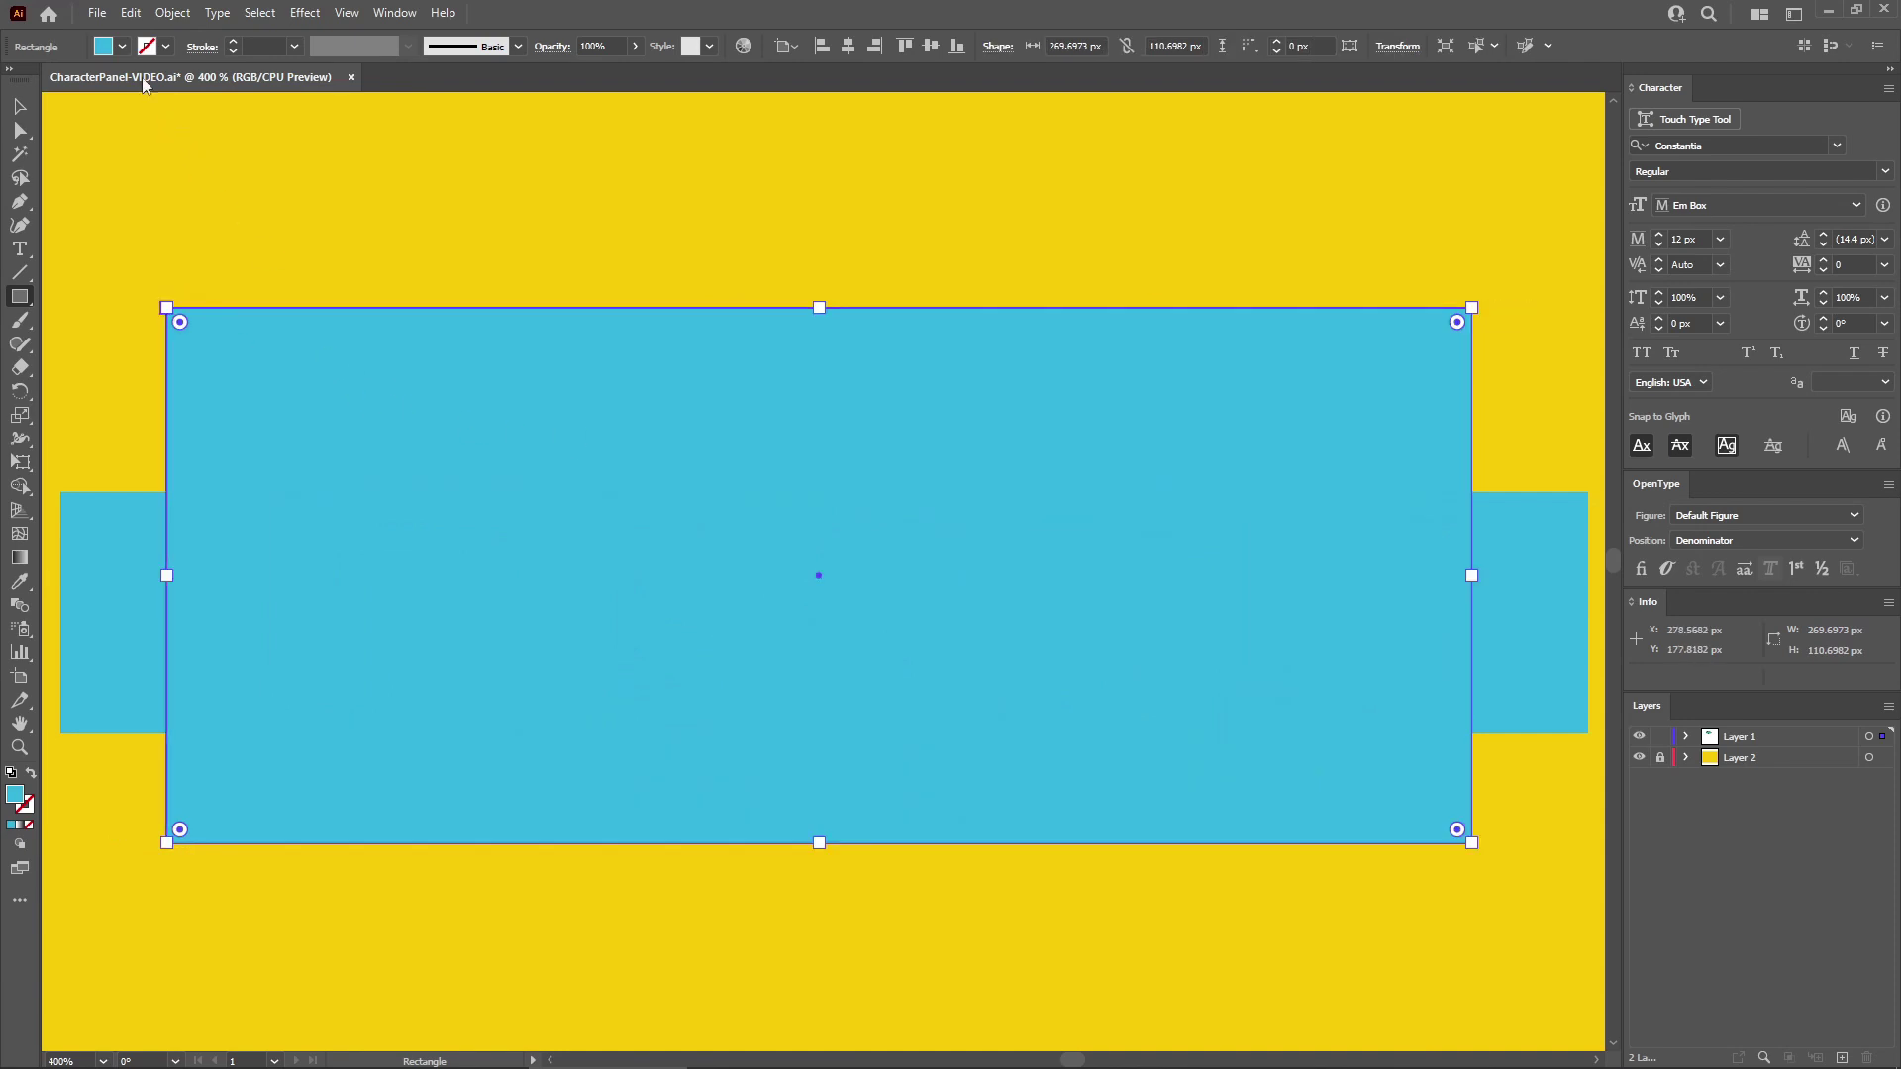
Fill the new rectangle white, send it backward behind the lettering, and enable angular glyph guides.
{"action": "left_click", "coordinate": [124, 48]}
{"action": "left_click", "coordinate": [35, 83]}
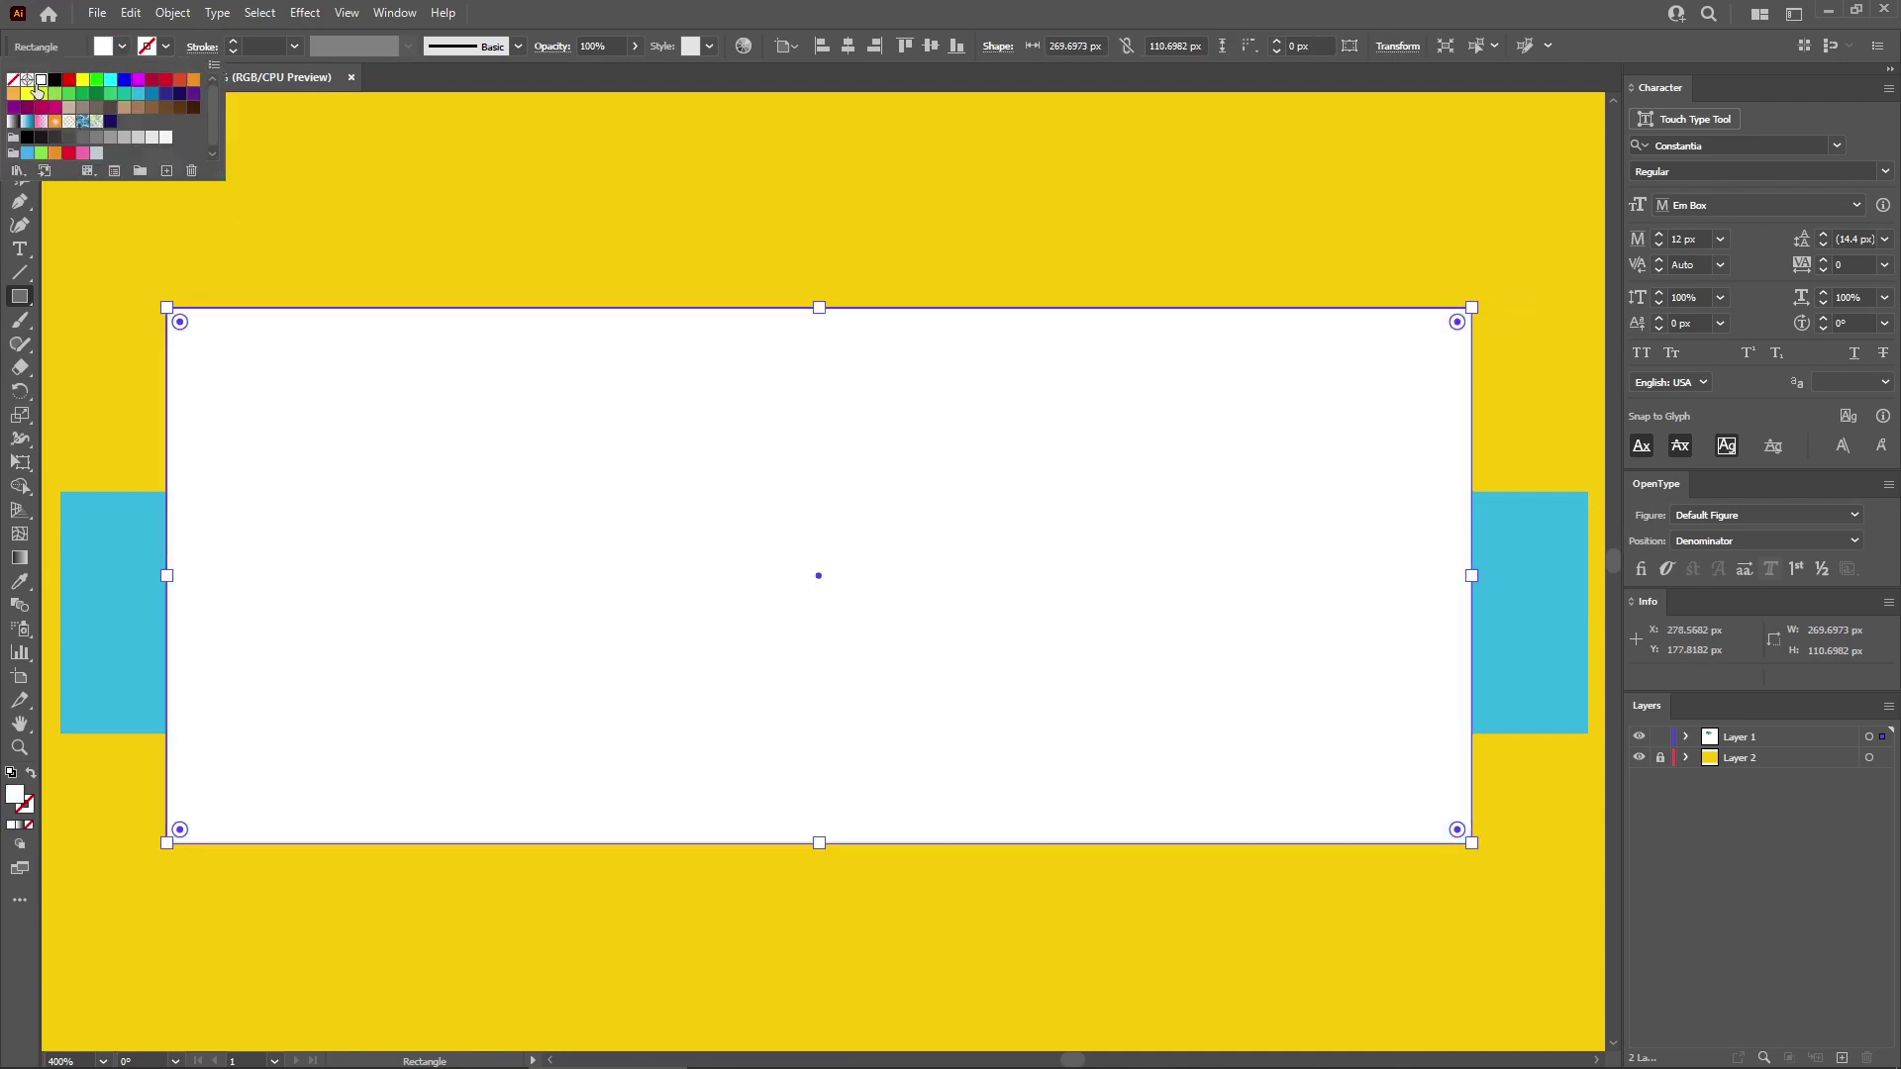
{"action": "right_click", "coordinate": [677, 453]}
{"action": "mouse_move", "coordinate": [802, 813]}
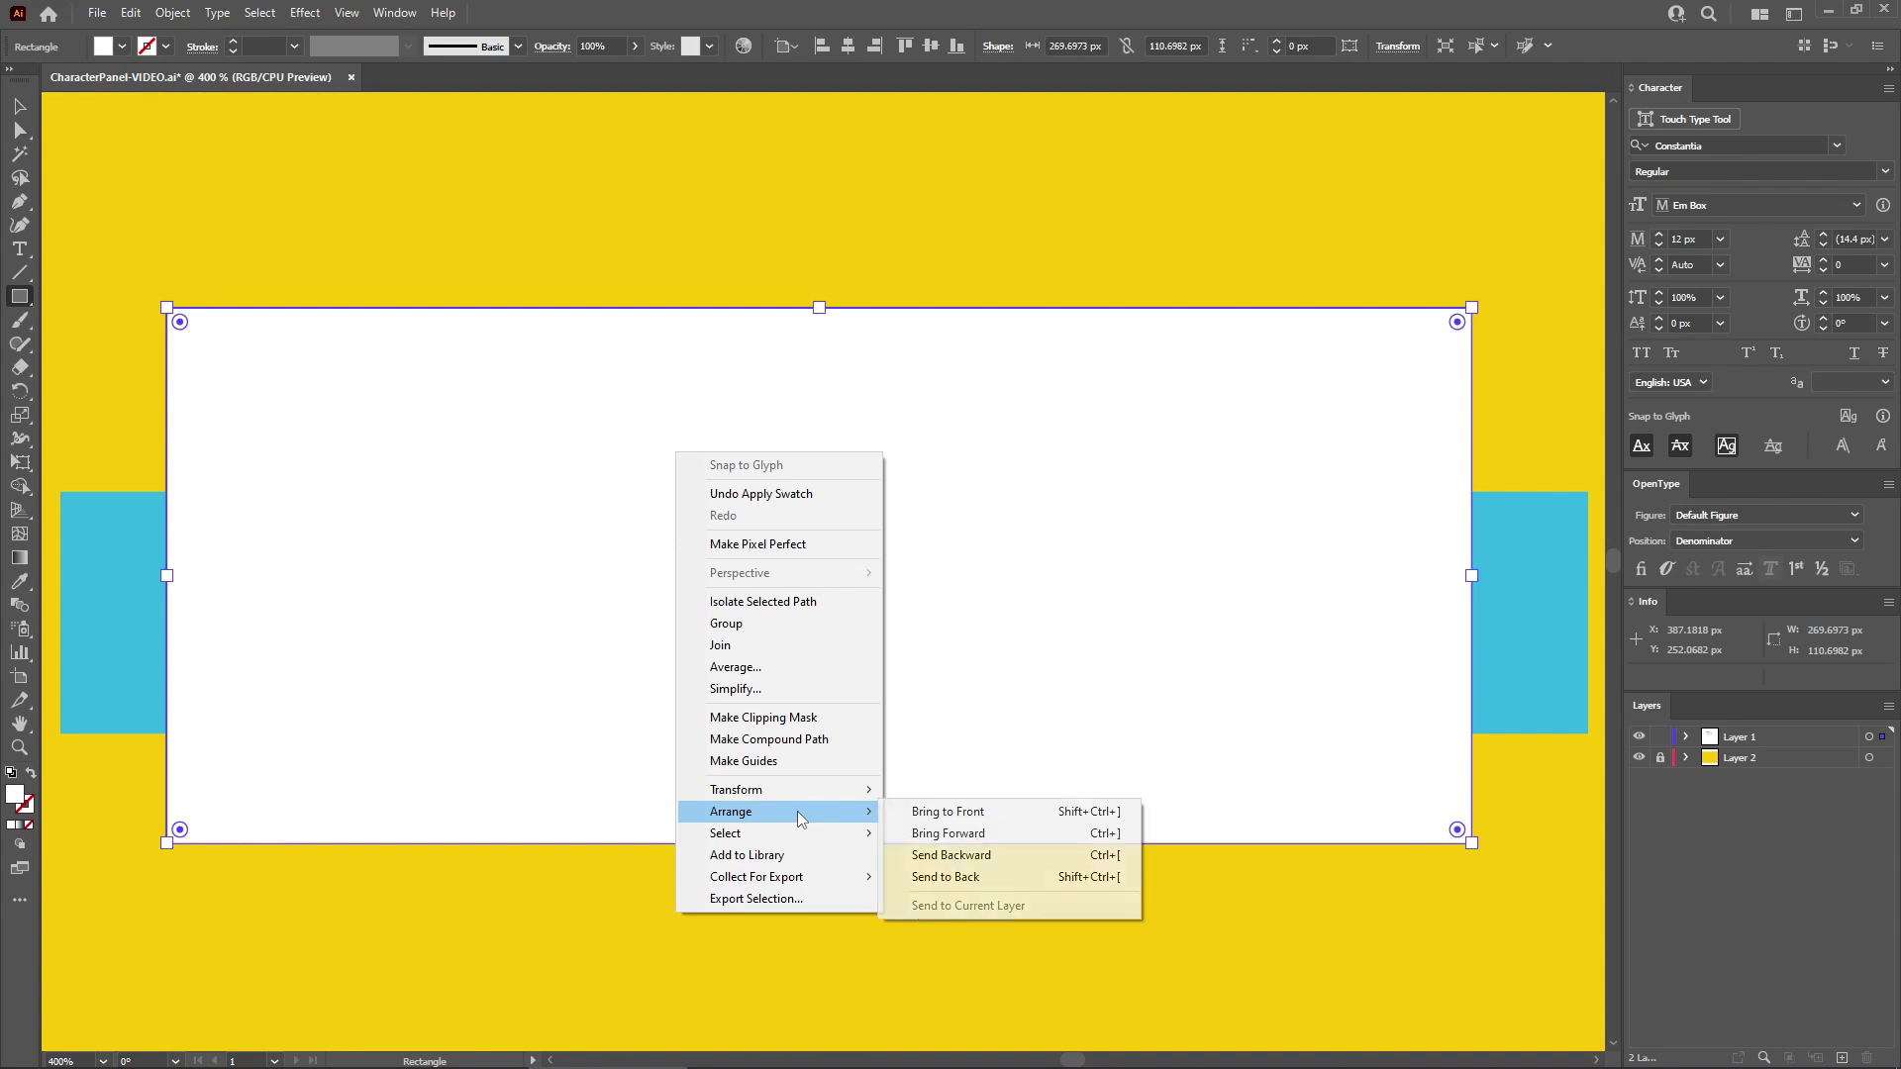
{"action": "left_click", "coordinate": [948, 855]}
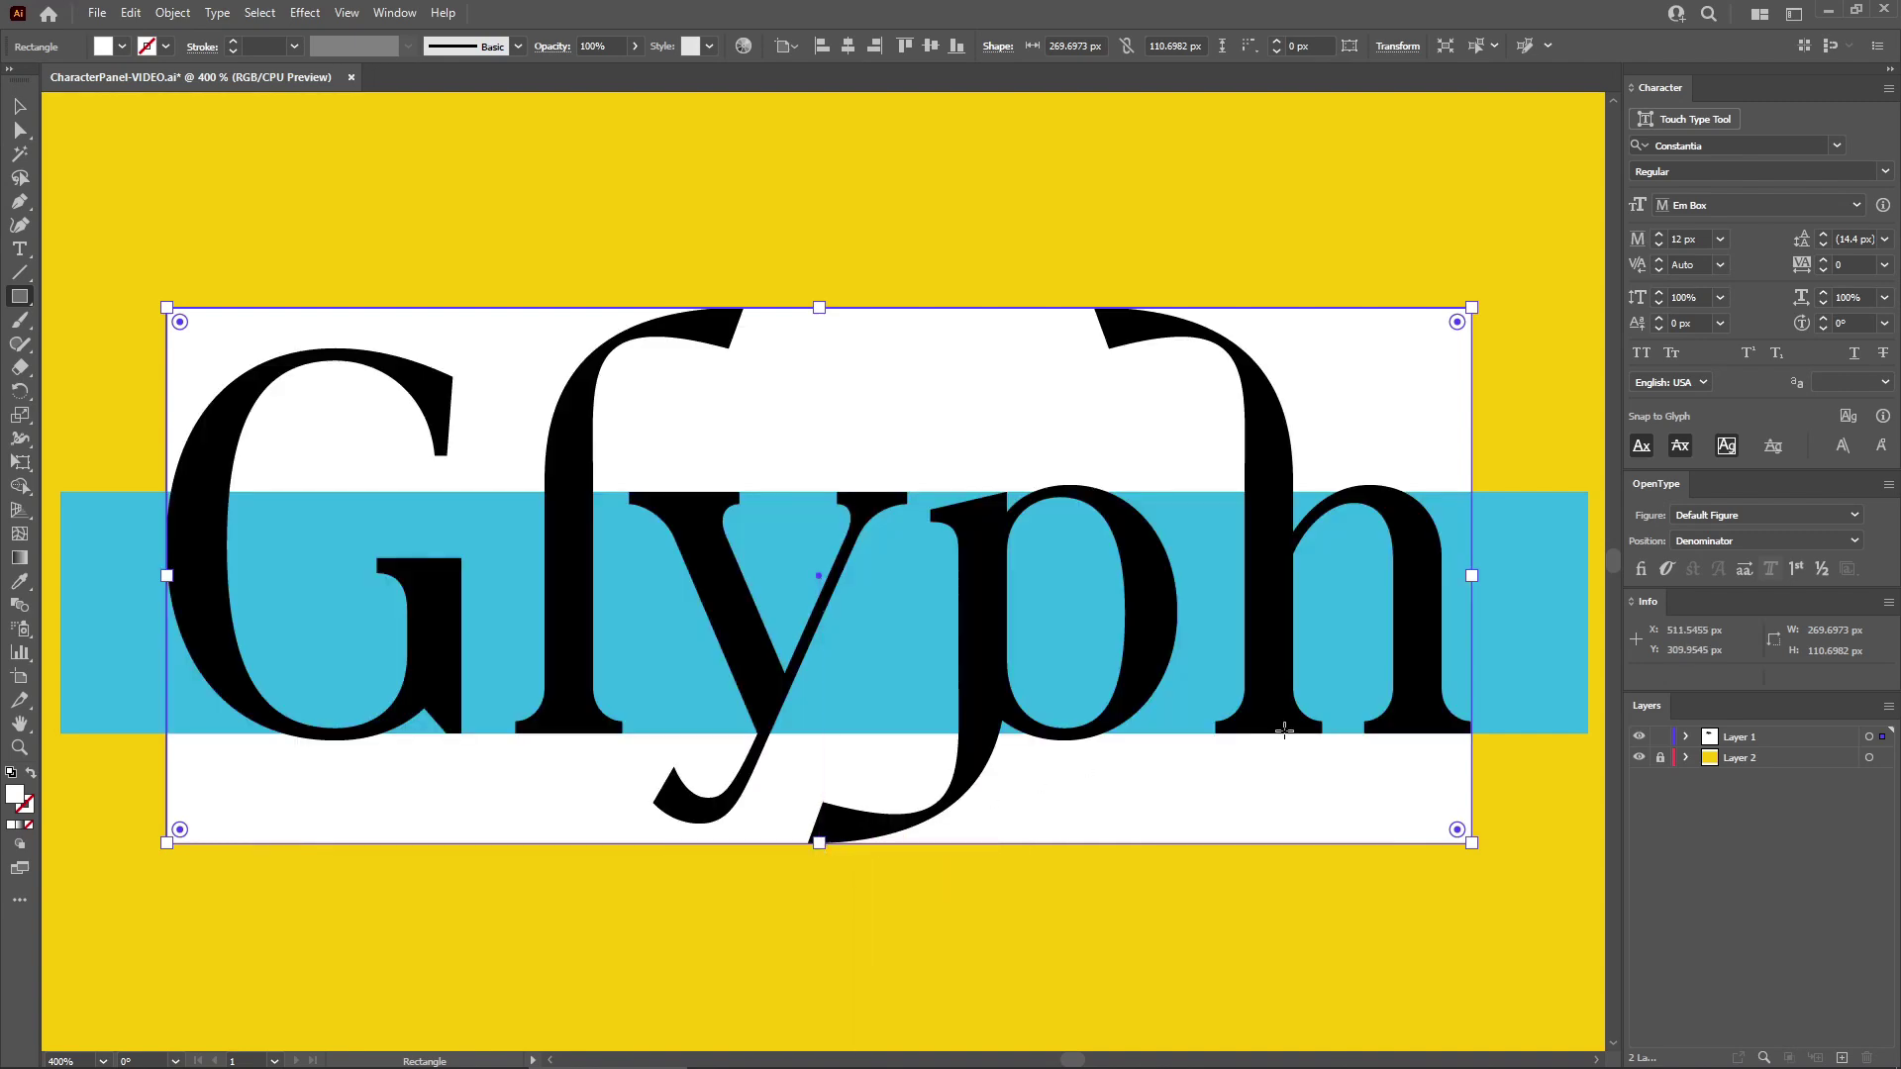
{"action": "left_click", "coordinate": [1773, 448]}
{"action": "left_click", "coordinate": [20, 106]}
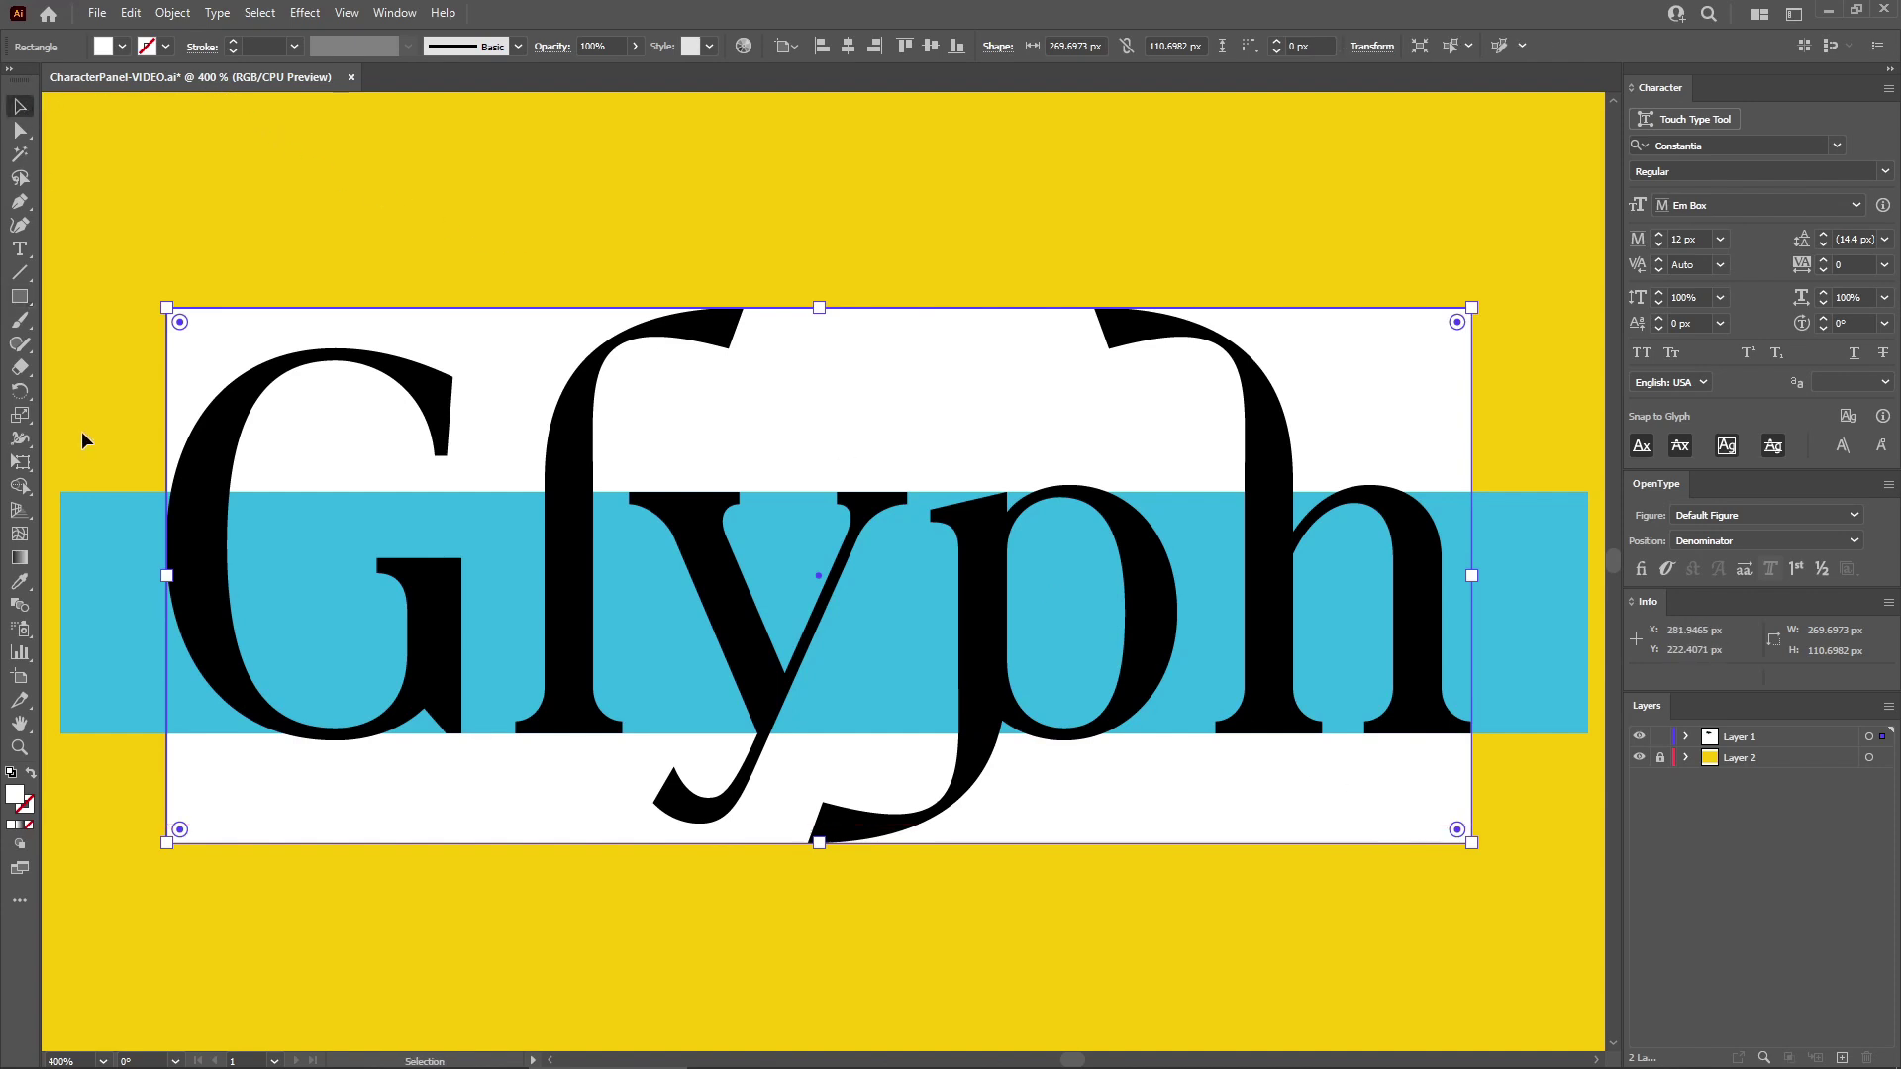
Rotate the blue band about −28.7° diagonally across the word Glyph.
{"action": "left_click", "coordinate": [96, 507]}
{"action": "left_click", "coordinate": [31, 392]}
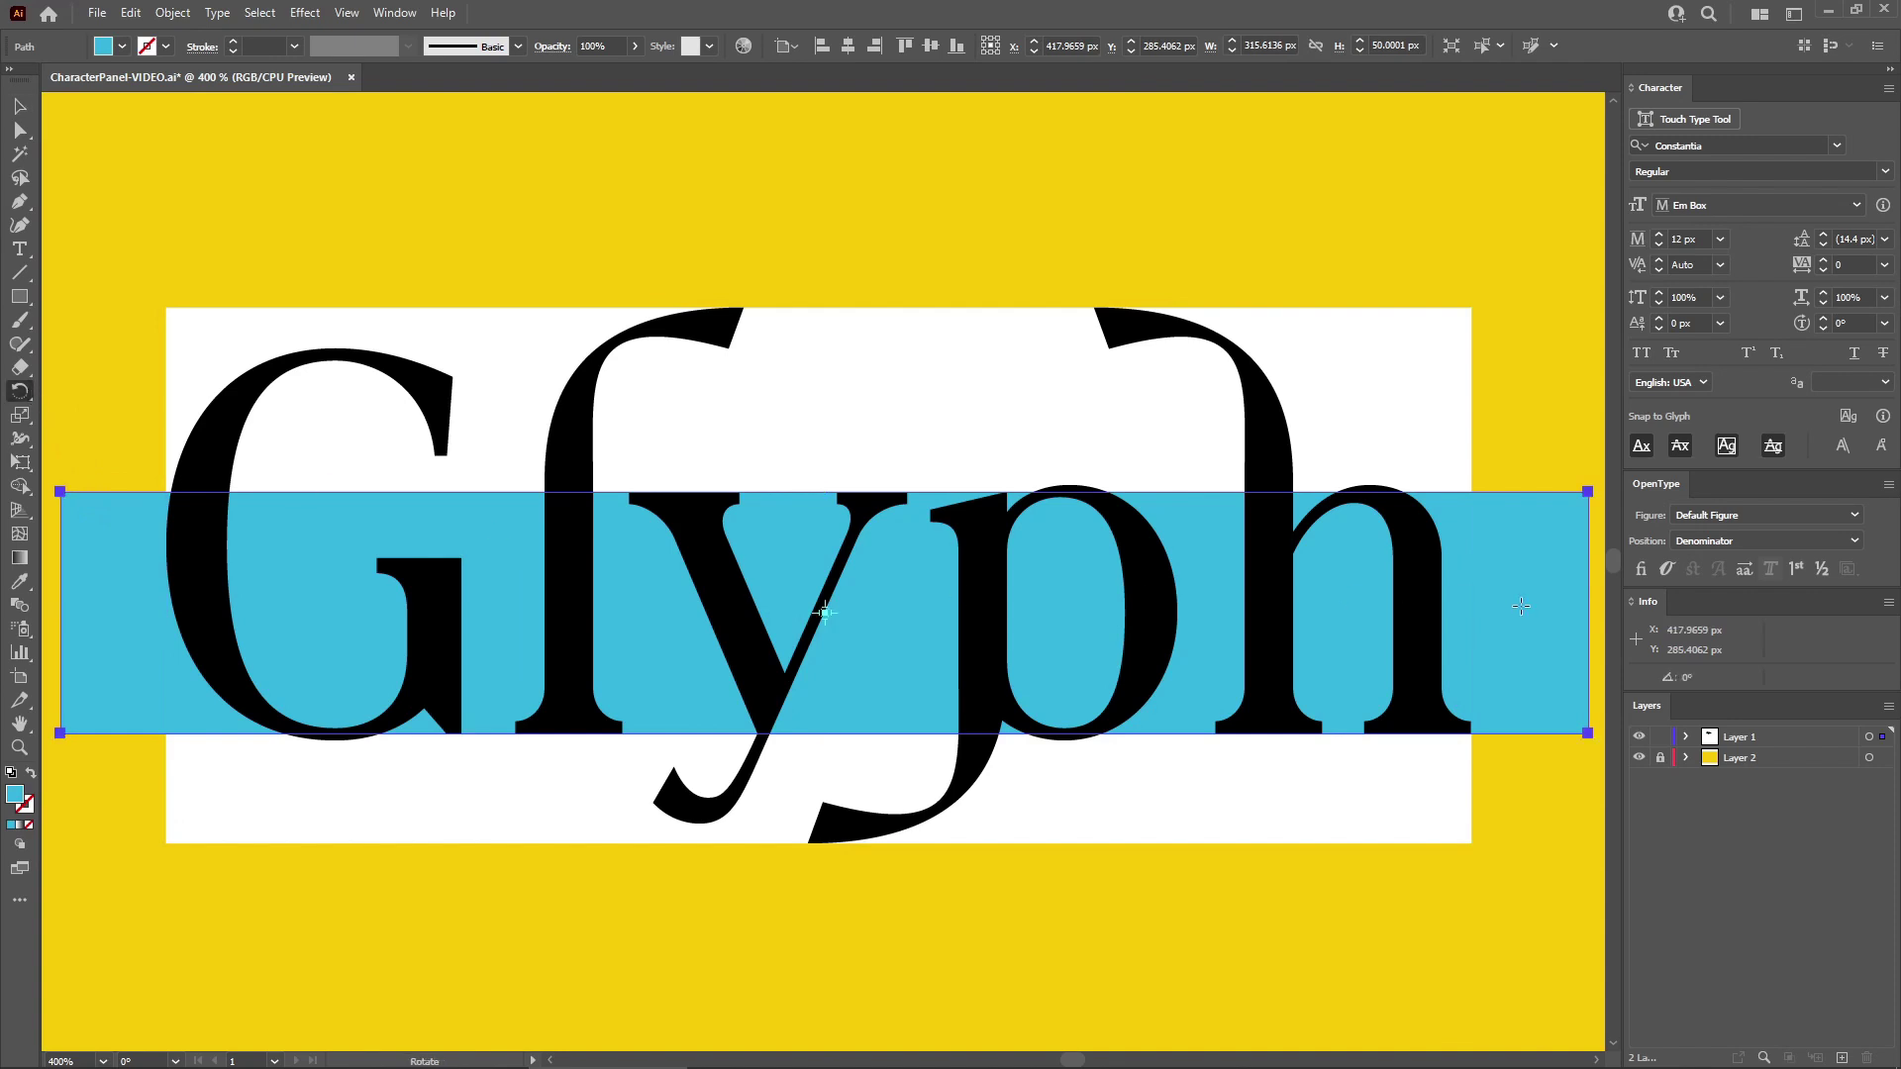
{"action": "left_click_drag", "start_coordinate": [1477, 497], "coordinate": [1473, 830]}
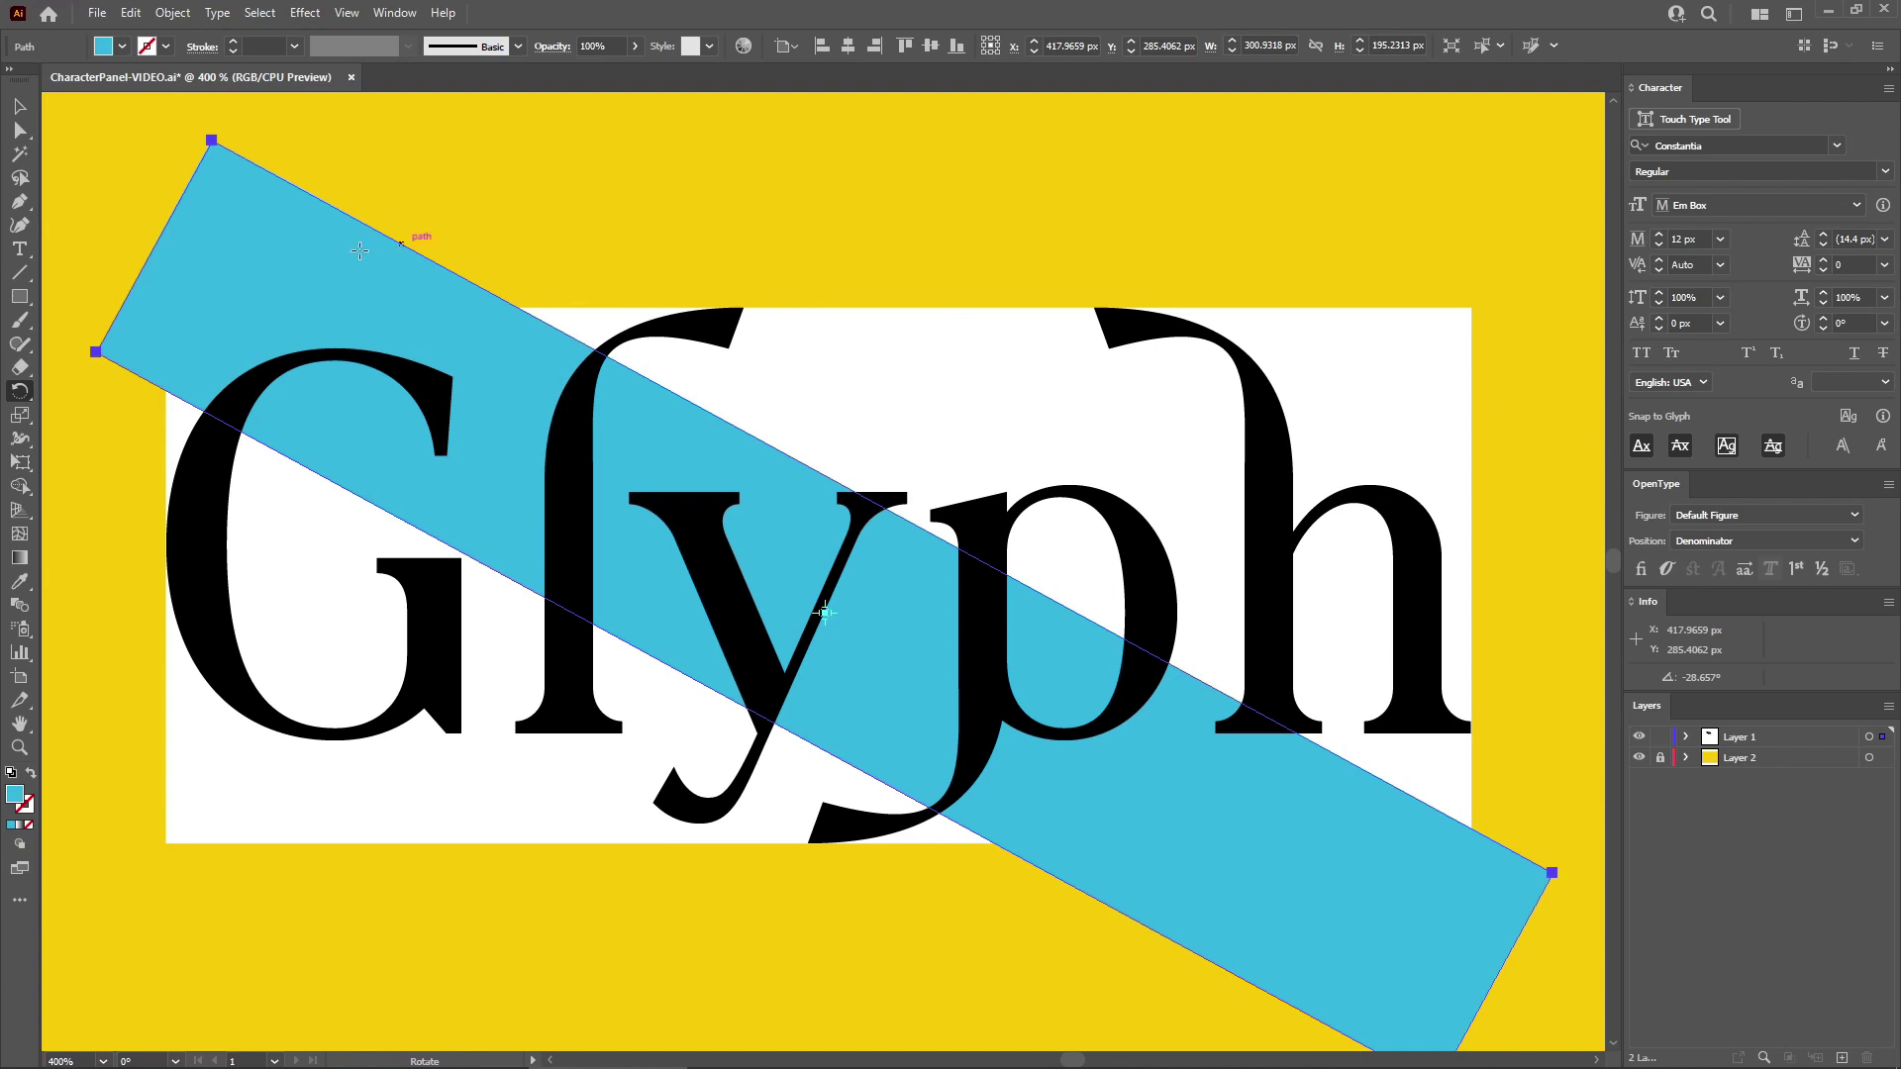
Set the letter y as the glyph to snap to.
{"action": "left_click", "coordinate": [19, 106]}
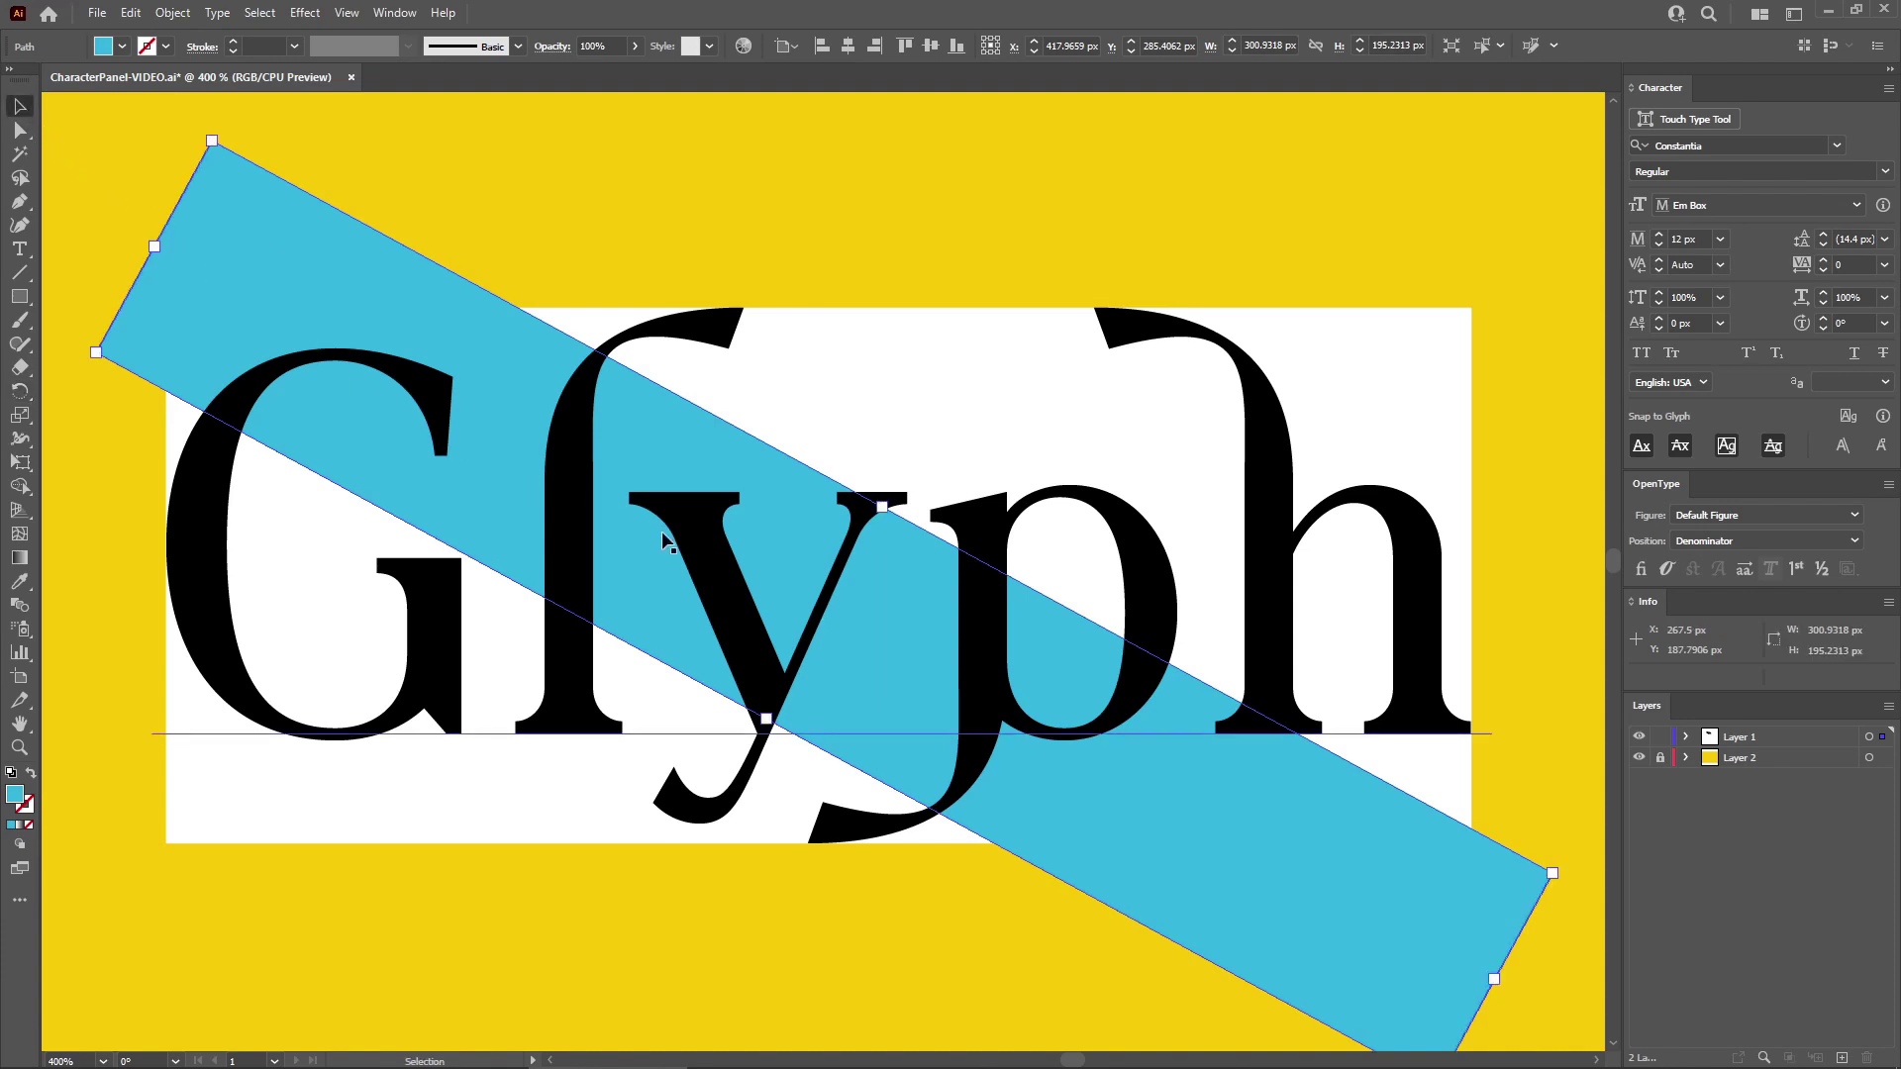
{"action": "right_click", "coordinate": [721, 591]}
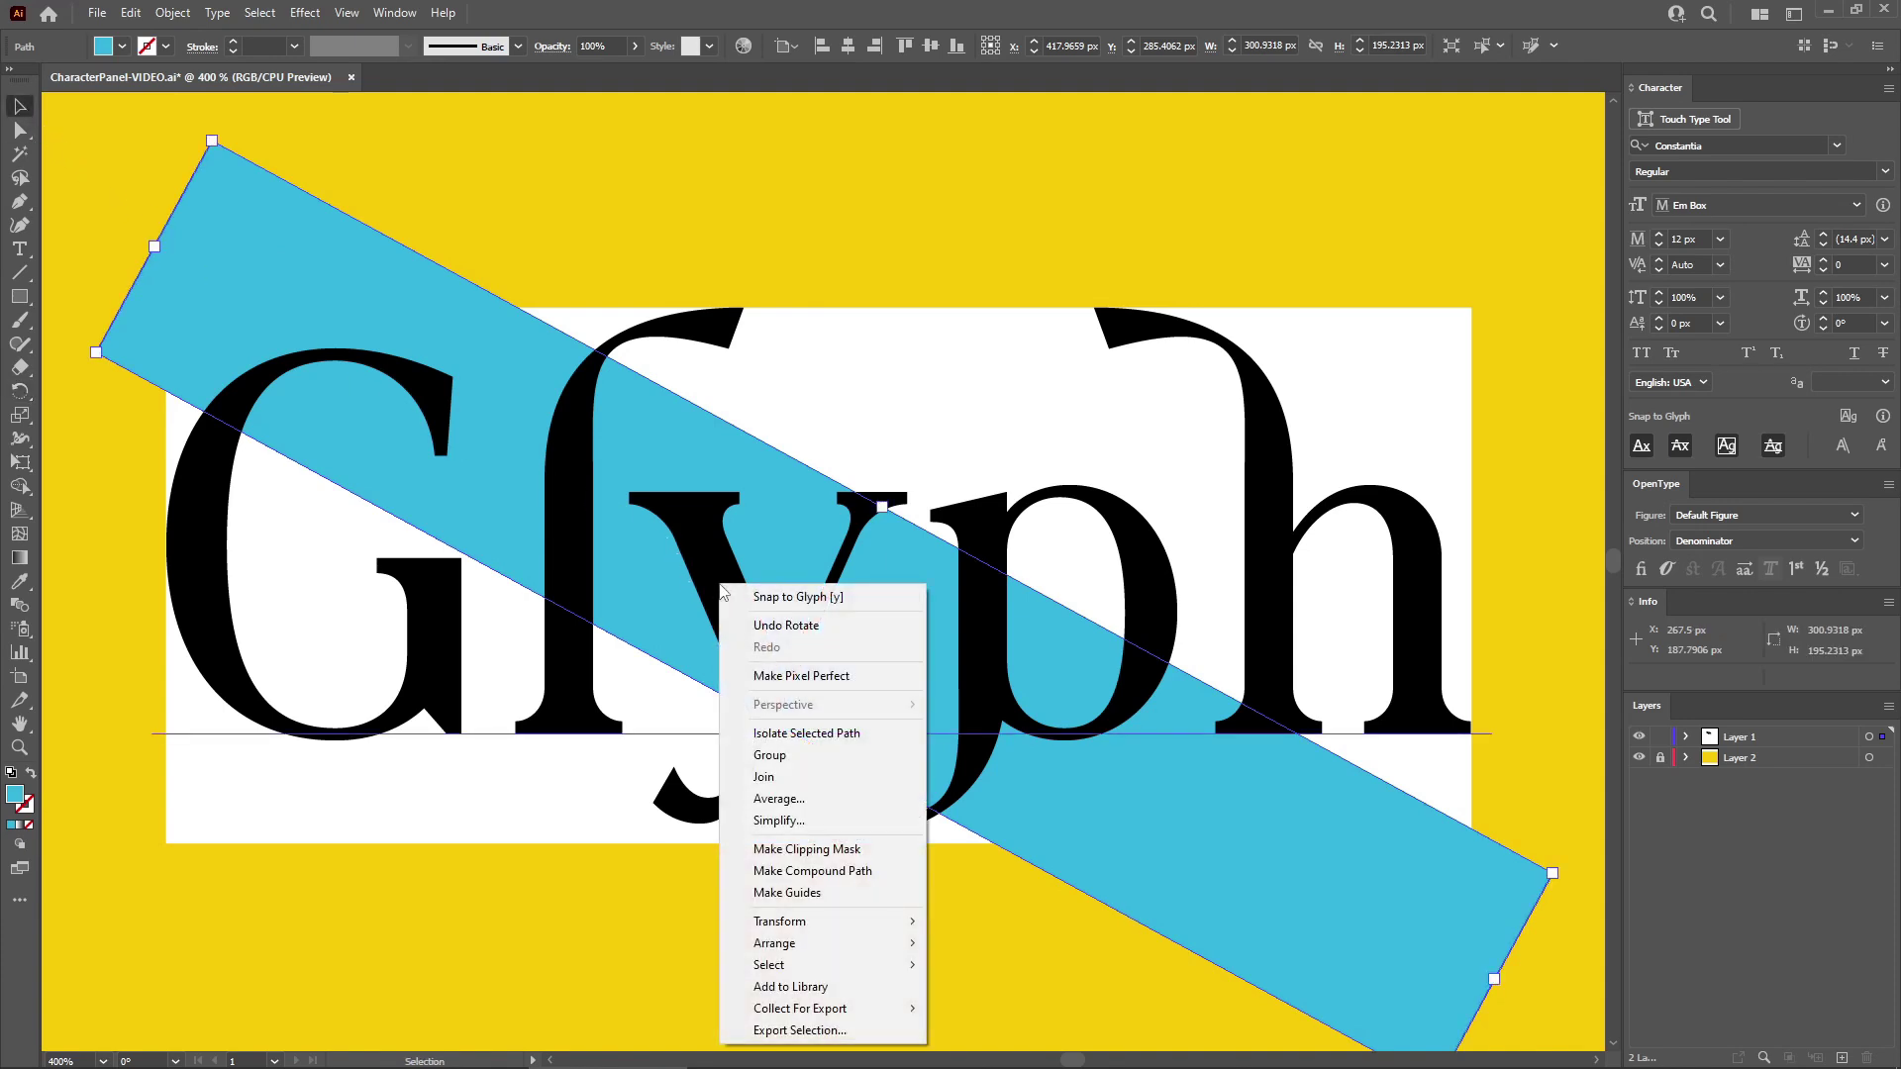
{"action": "left_click", "coordinate": [774, 599]}
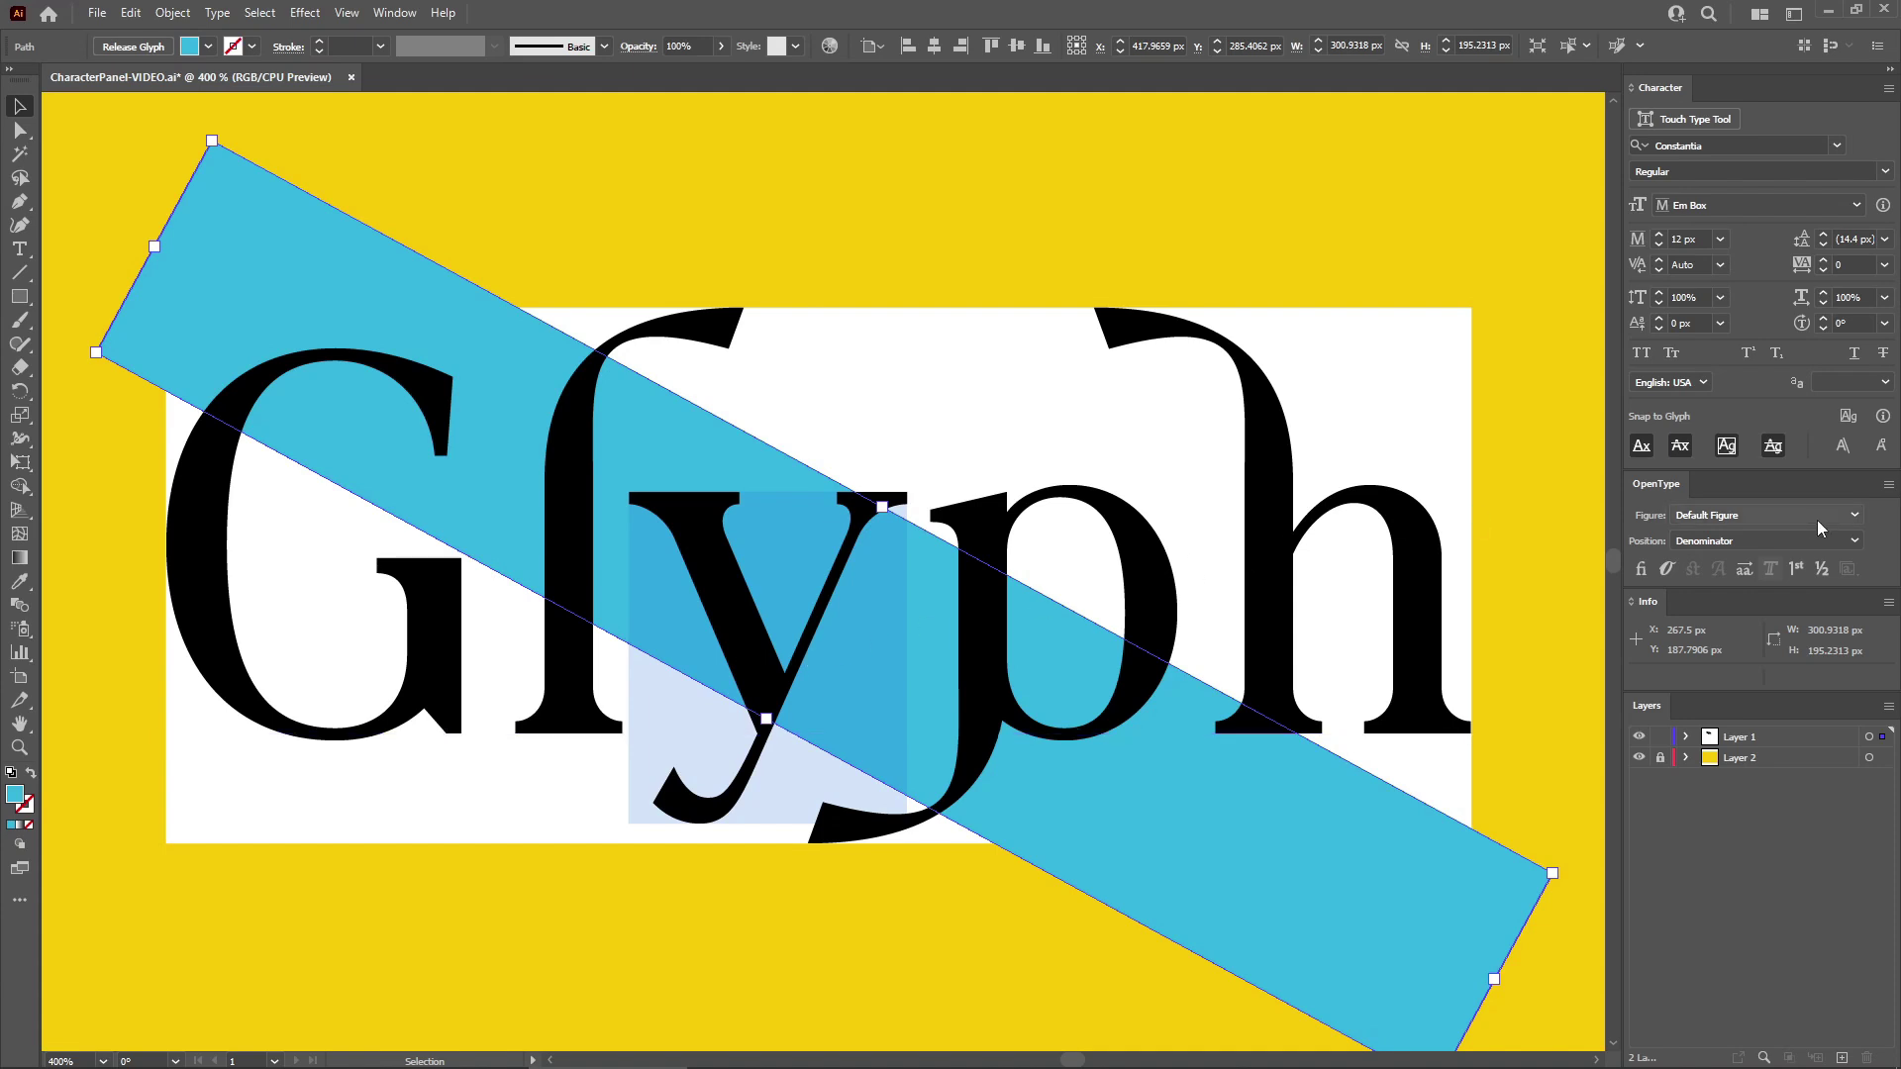
{"action": "key", "text": "r"}
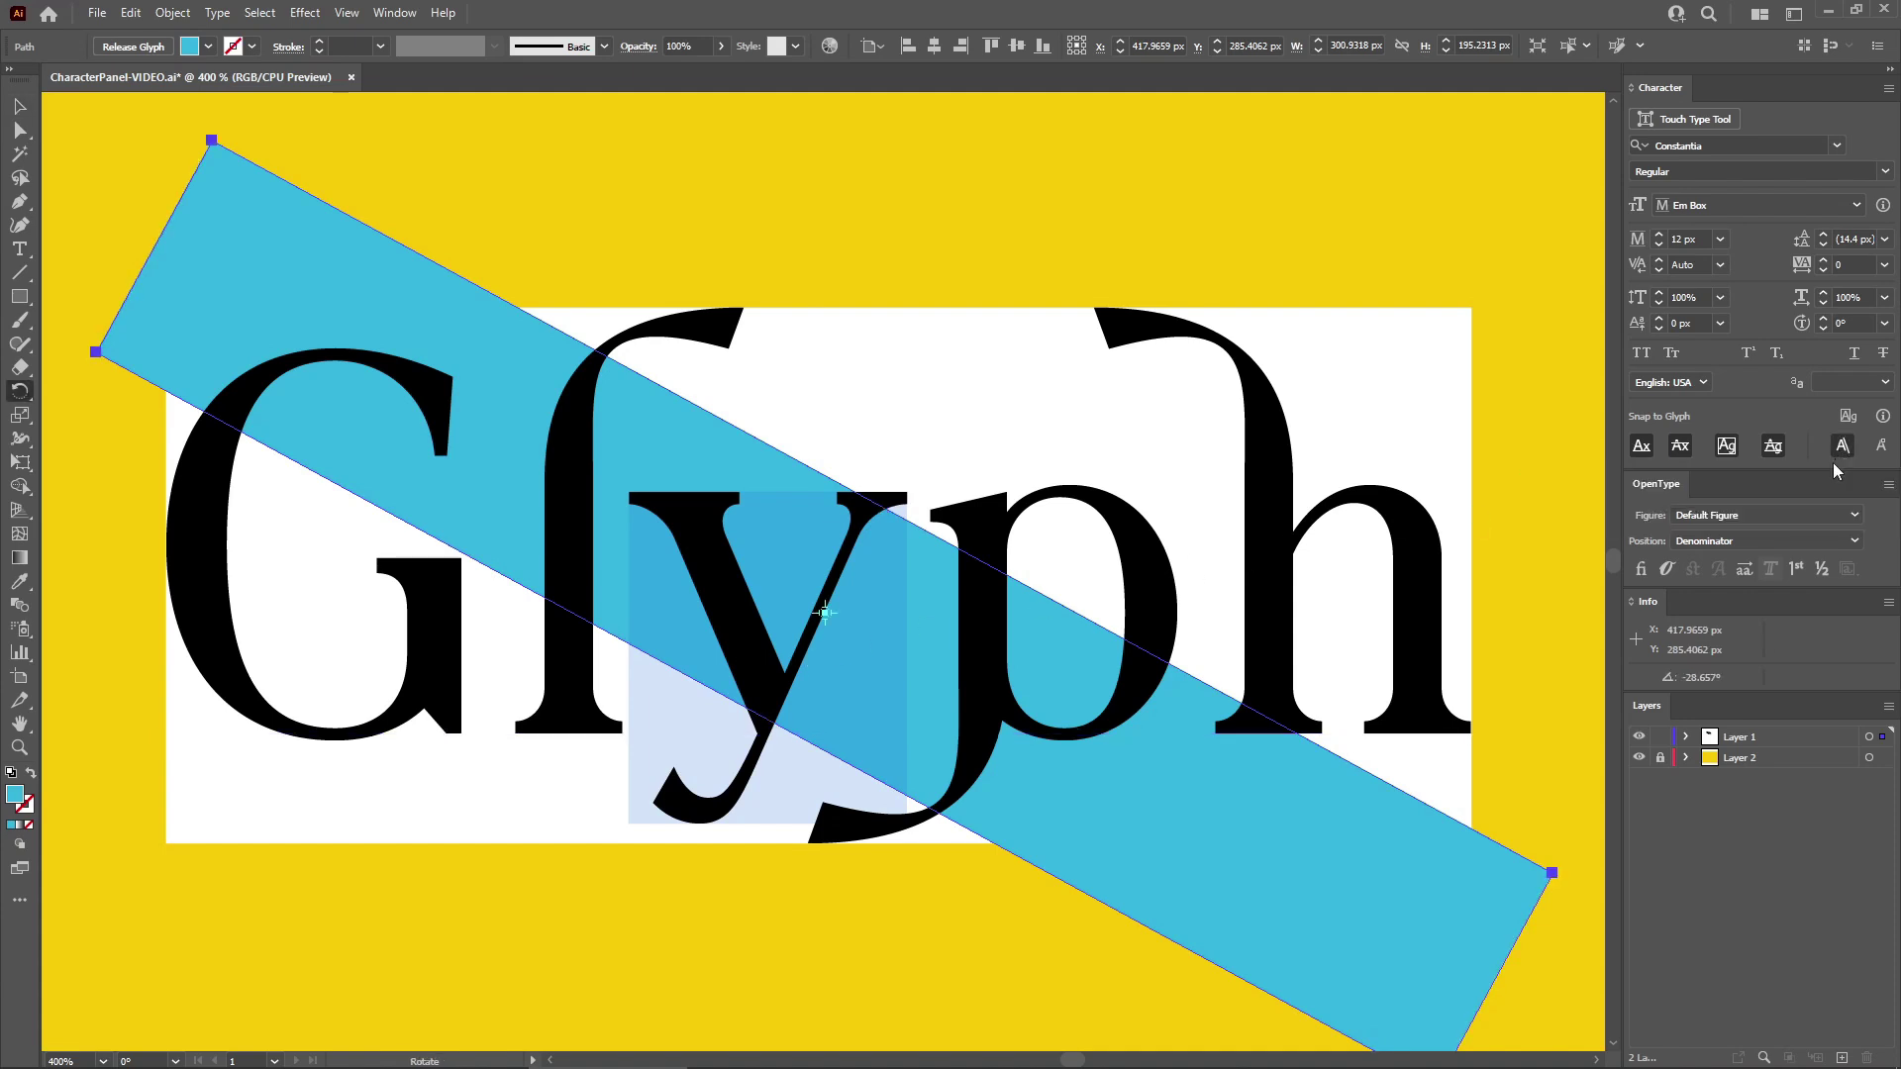
Draw a glyph-snapped Pen shape along the y's stem.
{"action": "left_click", "coordinate": [20, 201]}
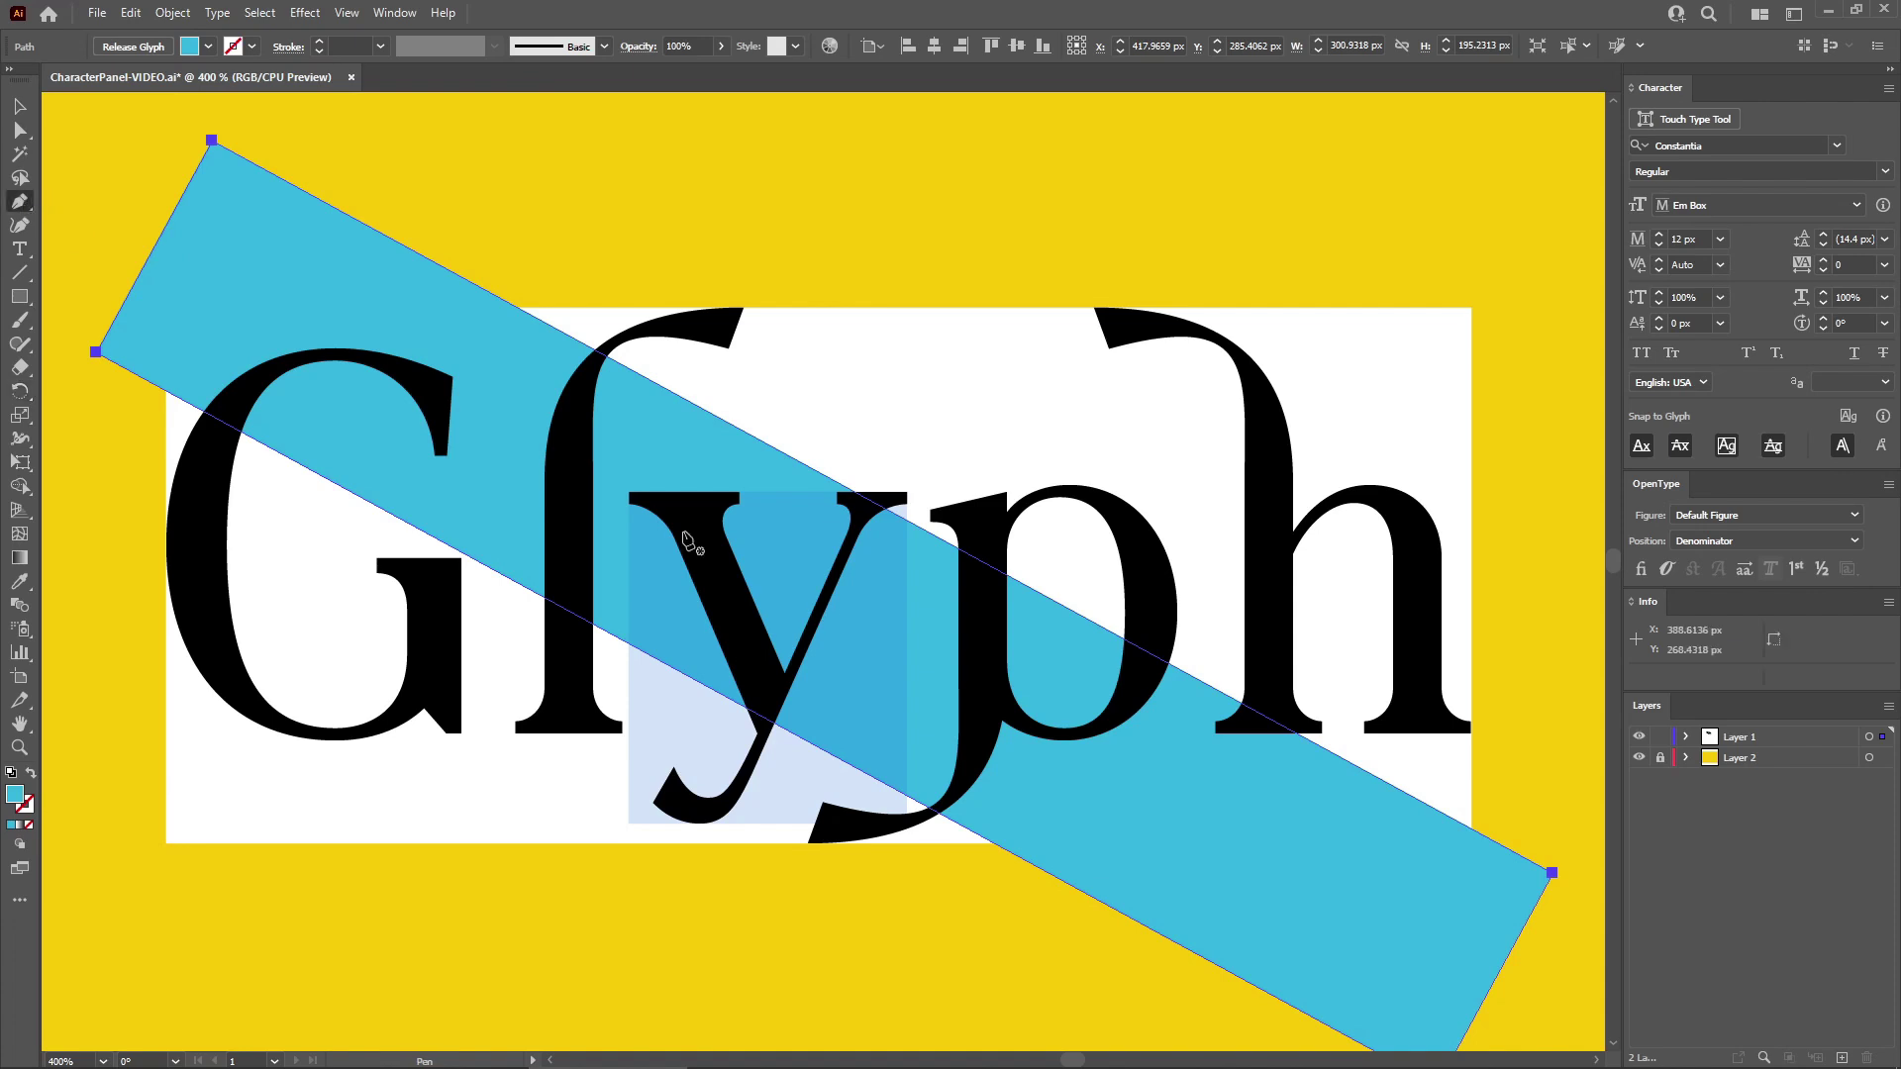
{"action": "left_click", "coordinate": [800, 712]}
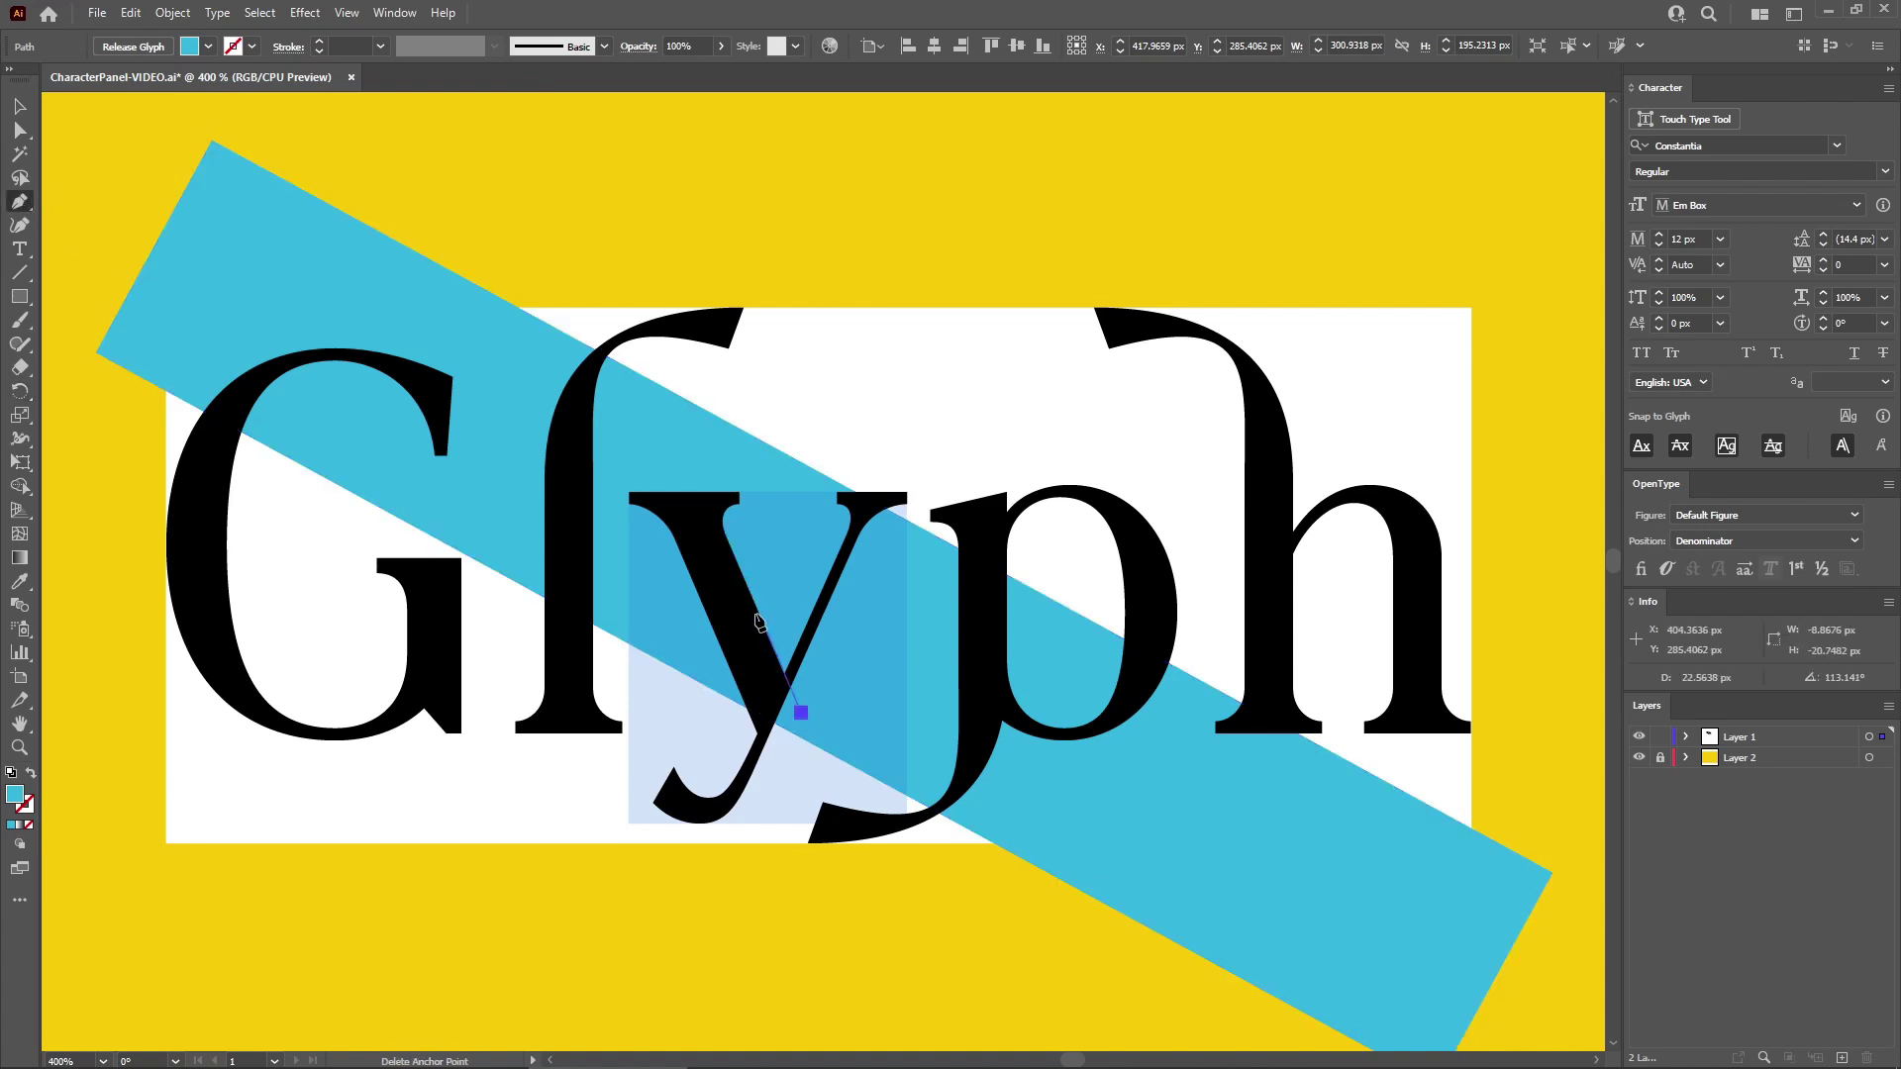
{"action": "left_click", "coordinate": [725, 535]}
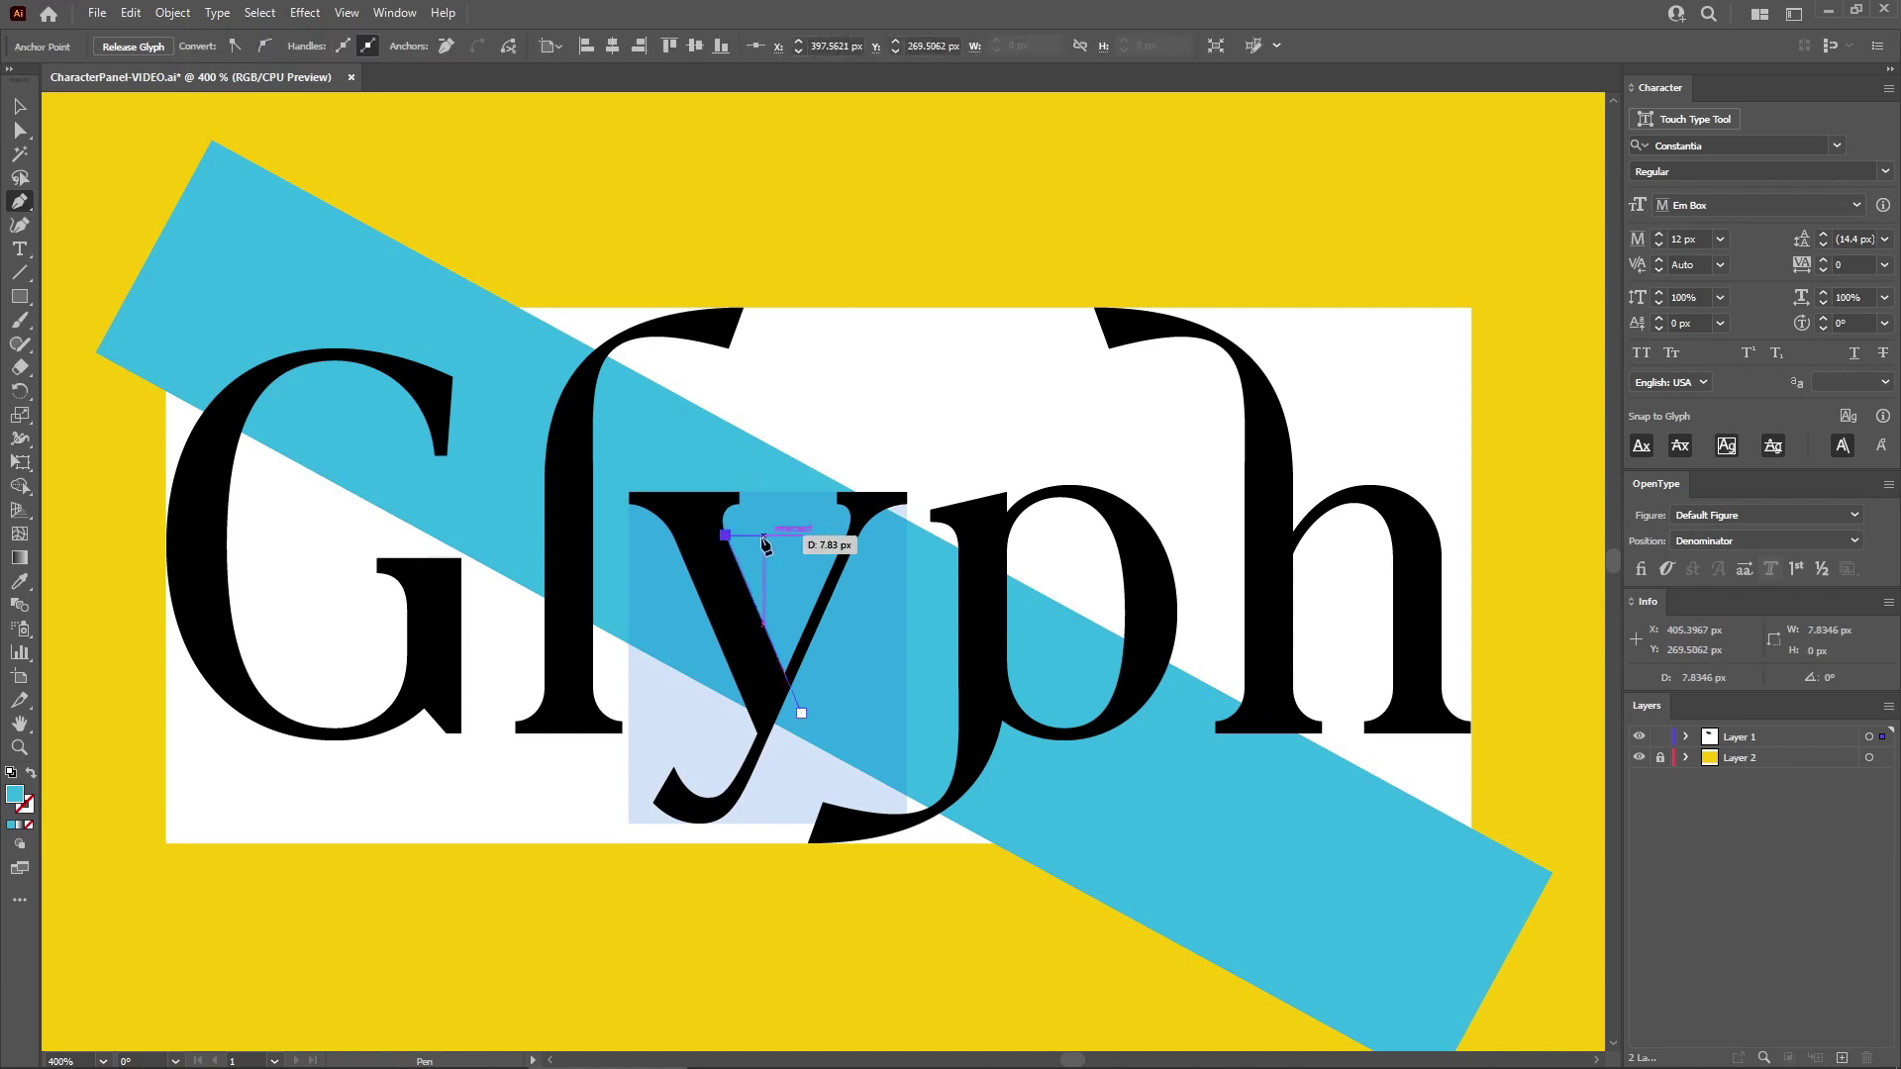
{"action": "left_click", "coordinate": [762, 535]}
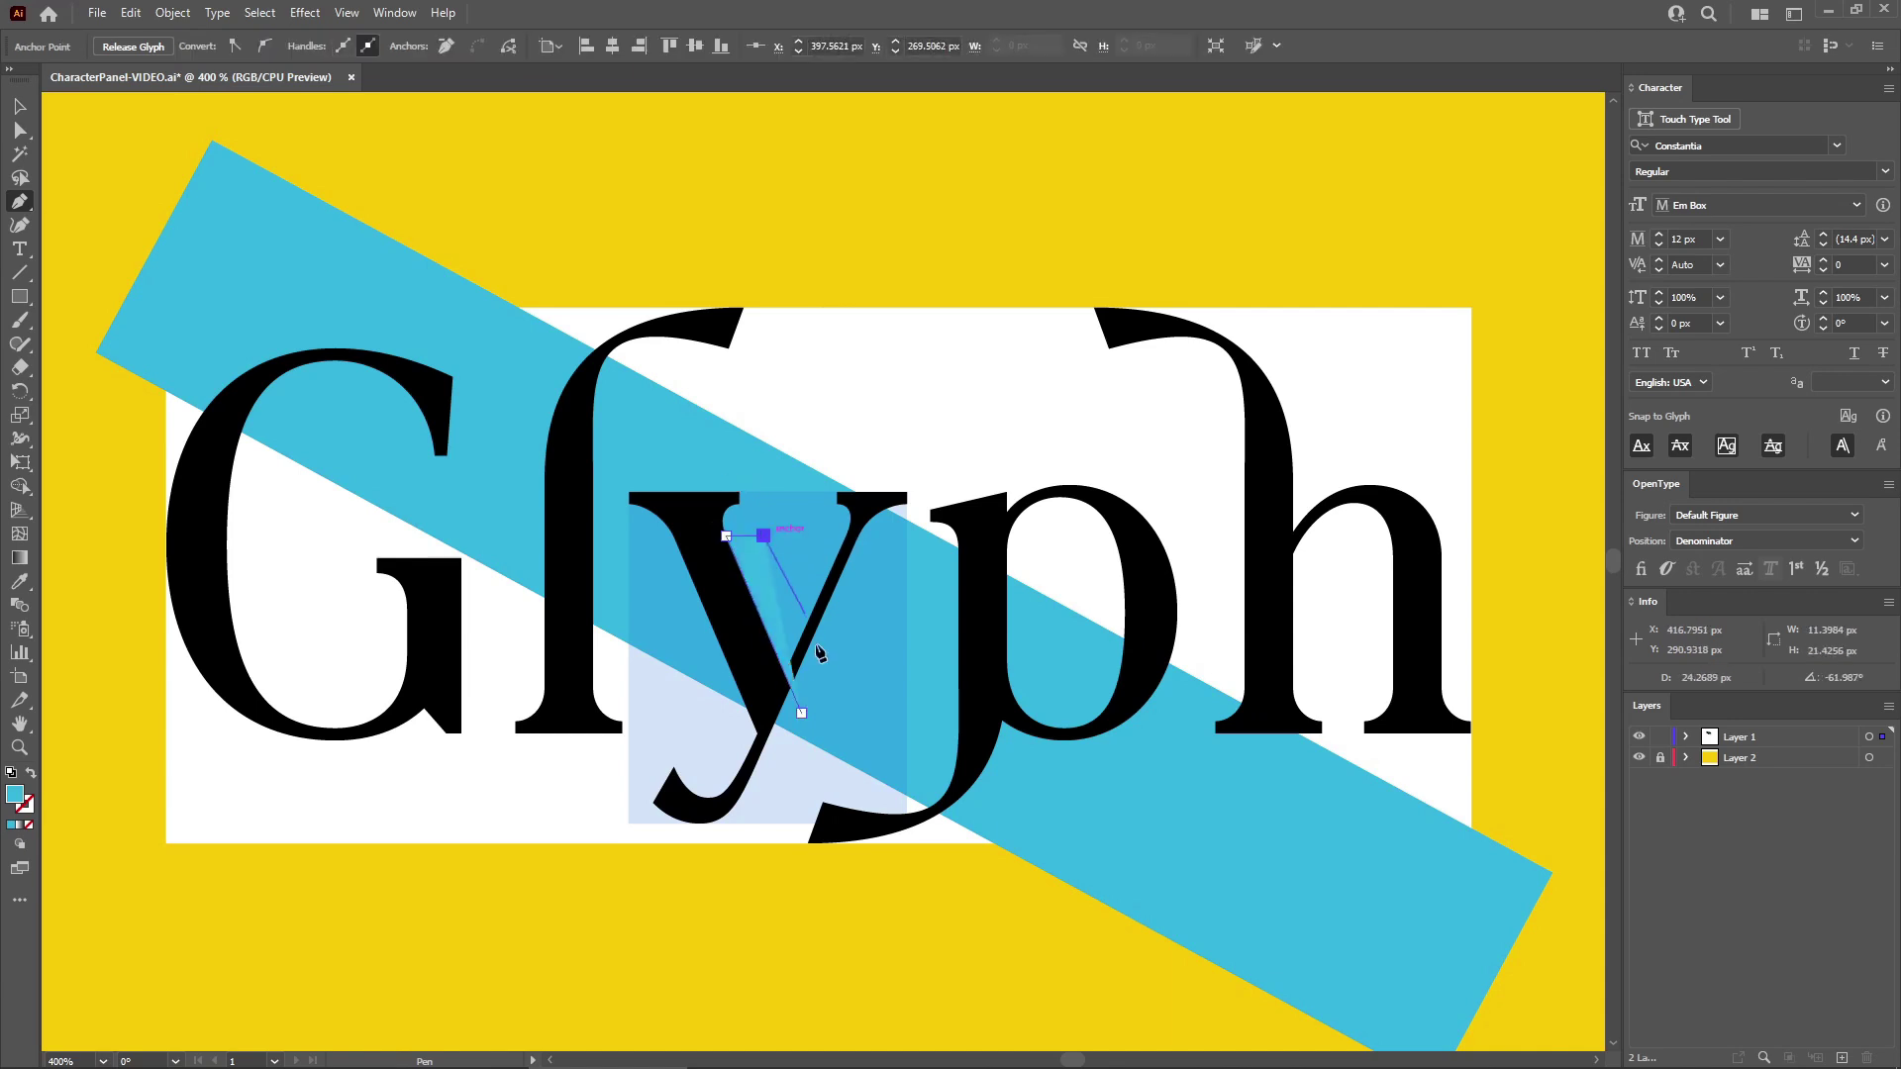
{"action": "left_click", "coordinate": [837, 712]}
{"action": "left_click", "coordinate": [802, 713]}
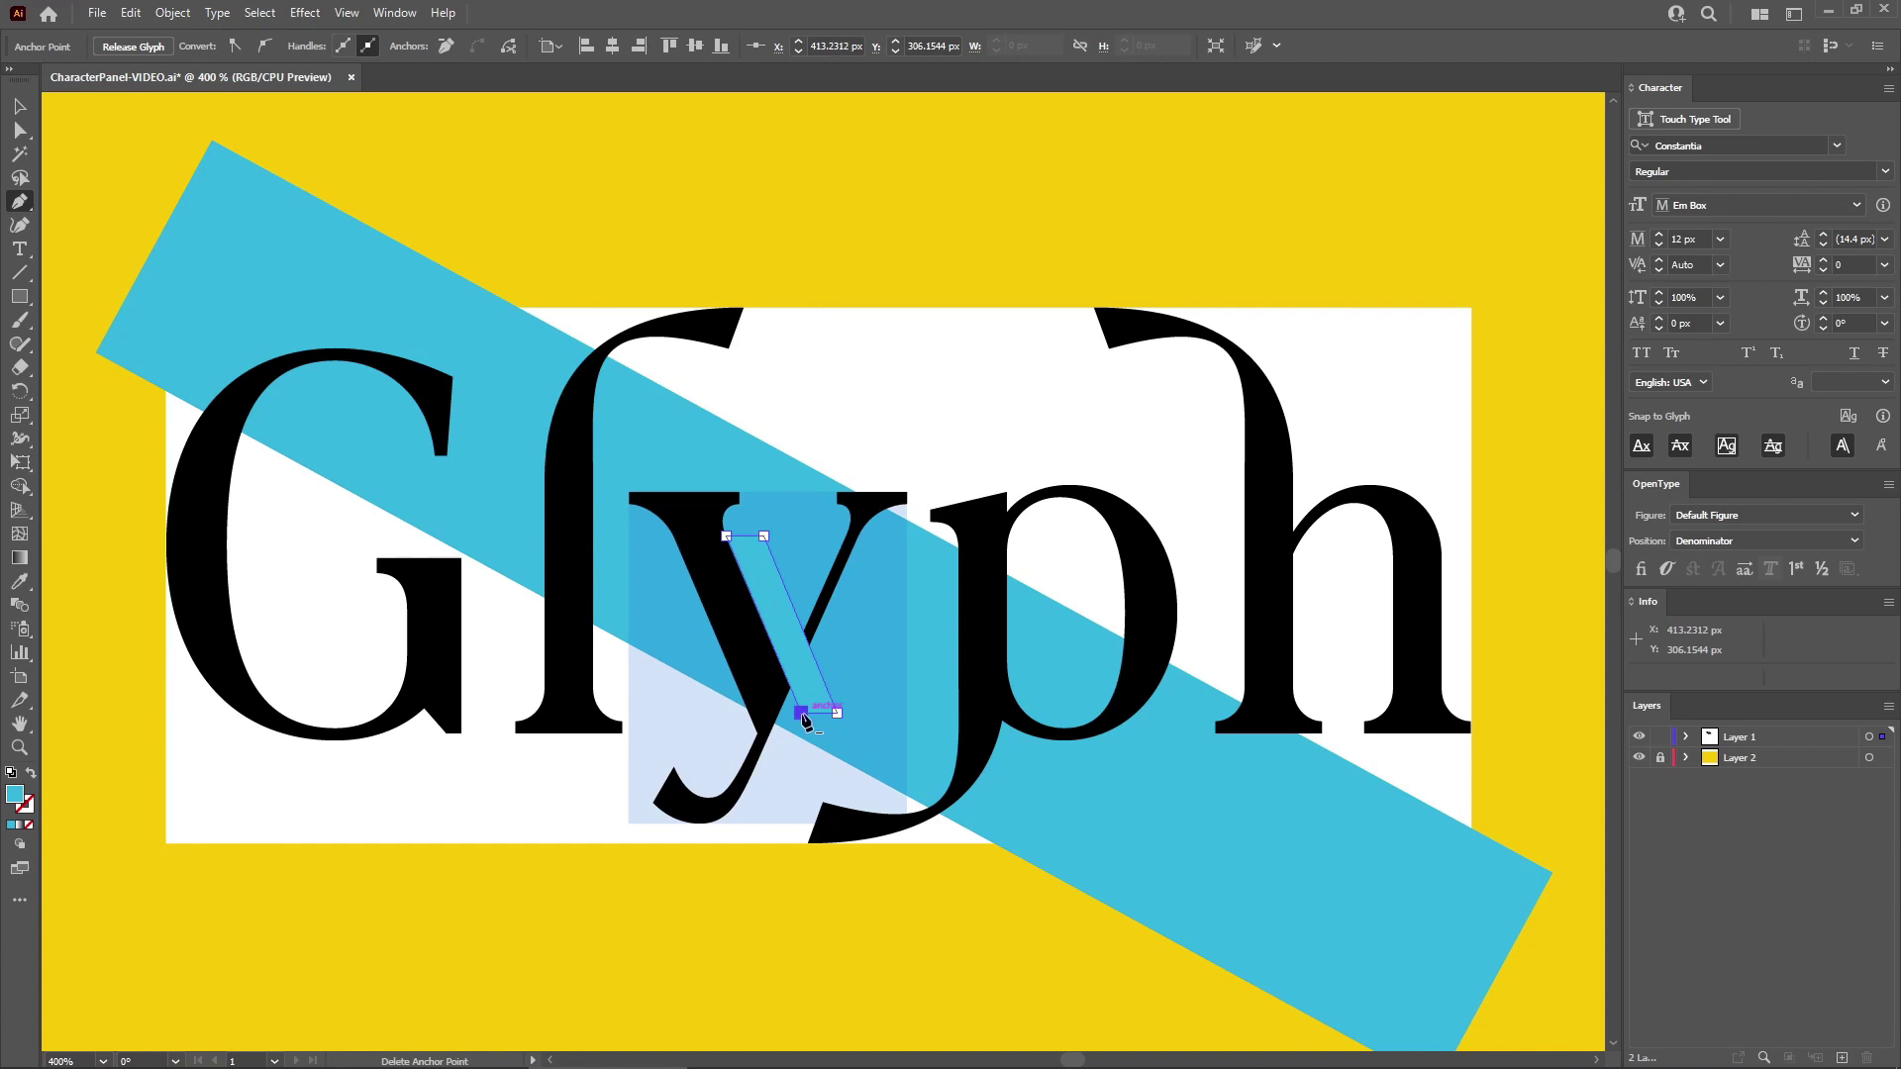
{"action": "right_click", "coordinate": [855, 585]}
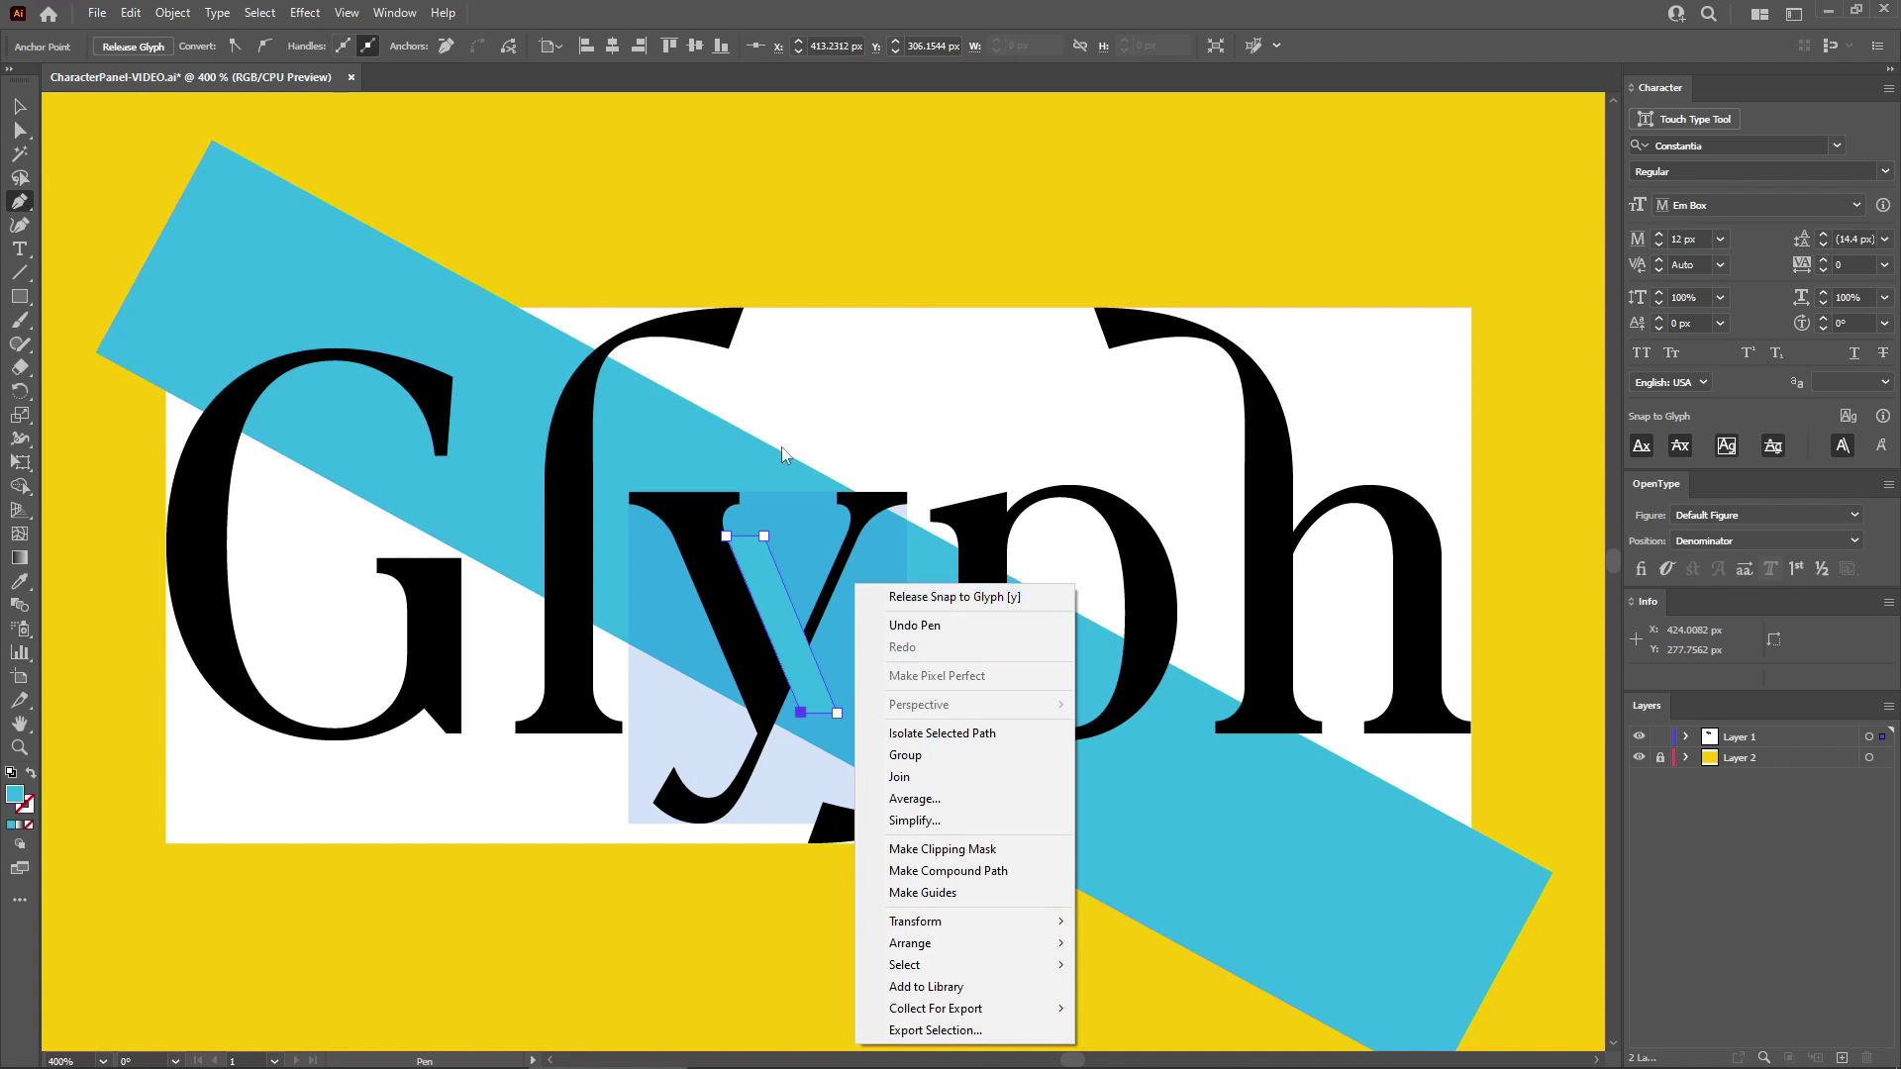
{"action": "key", "text": "Escape"}
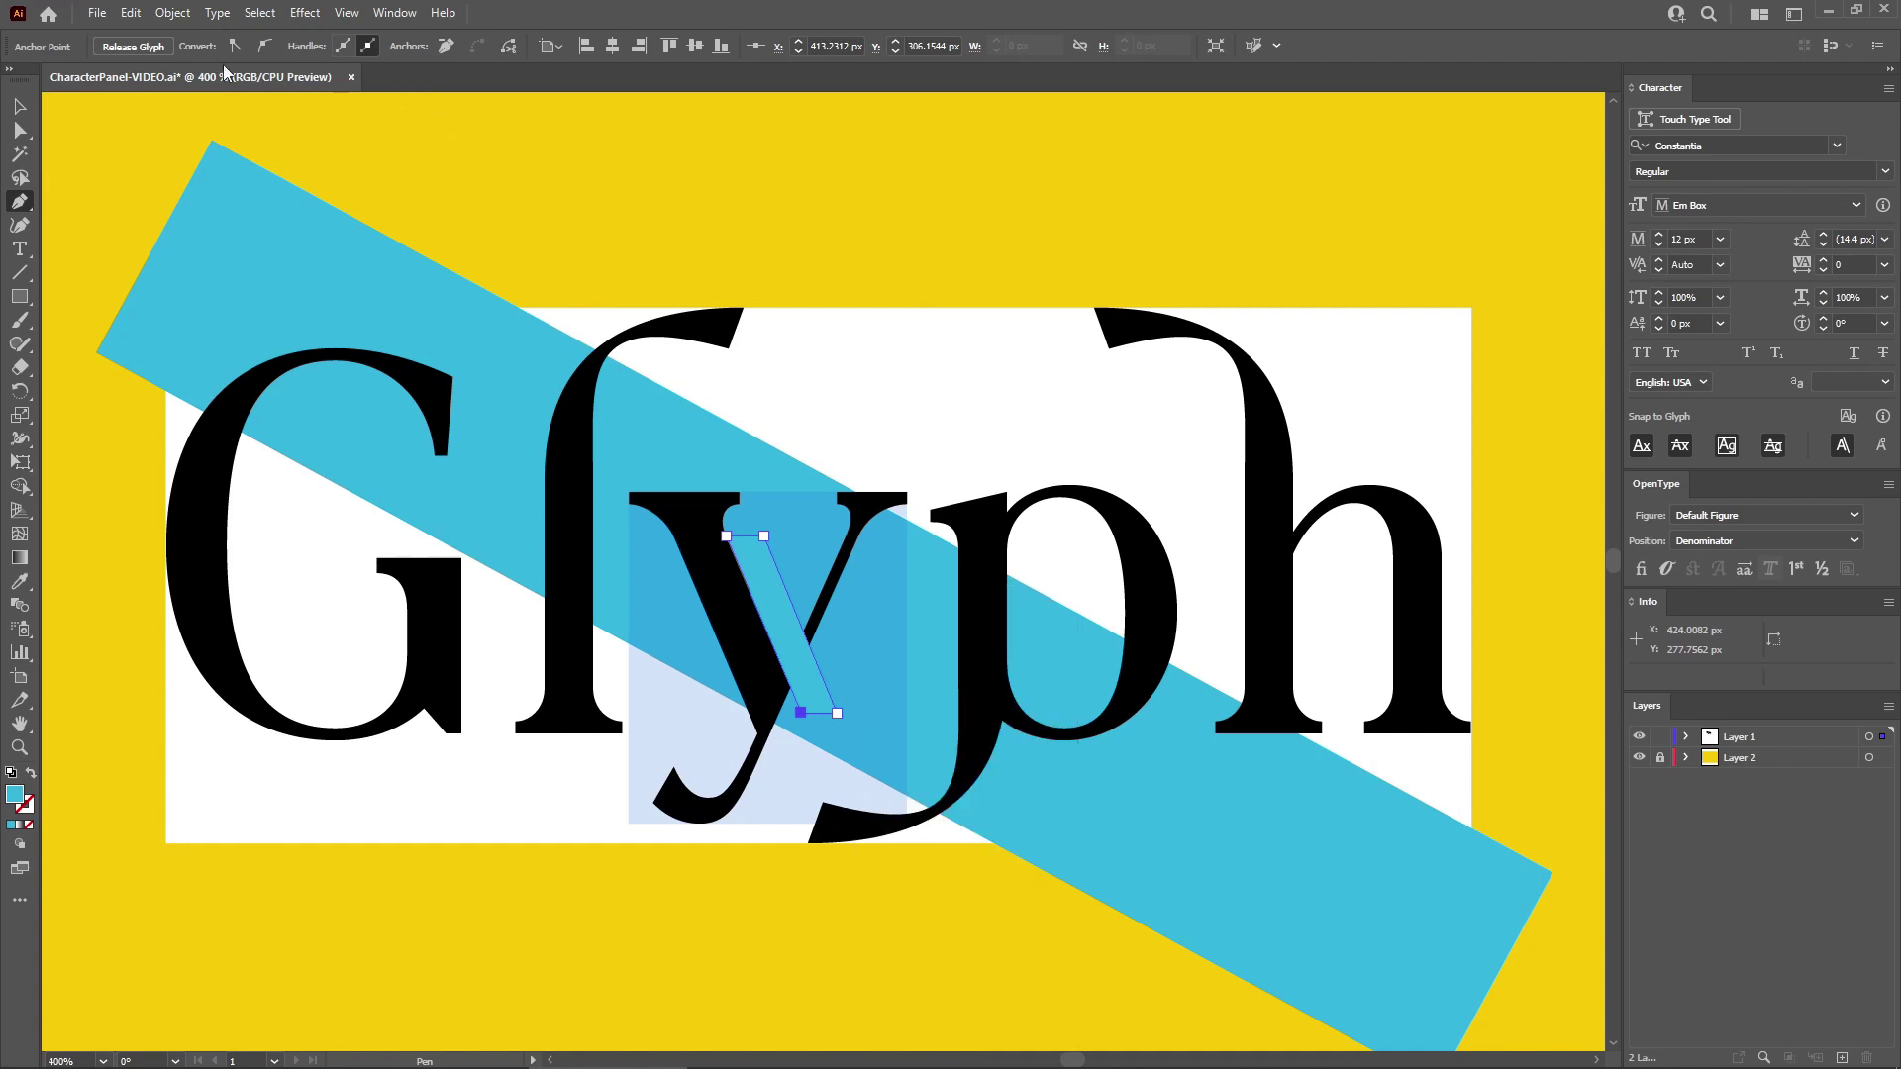
Release the y glyph, enable anchor-point snapping, and draw a shape between the f and h tops.
{"action": "left_click", "coordinate": [145, 50]}
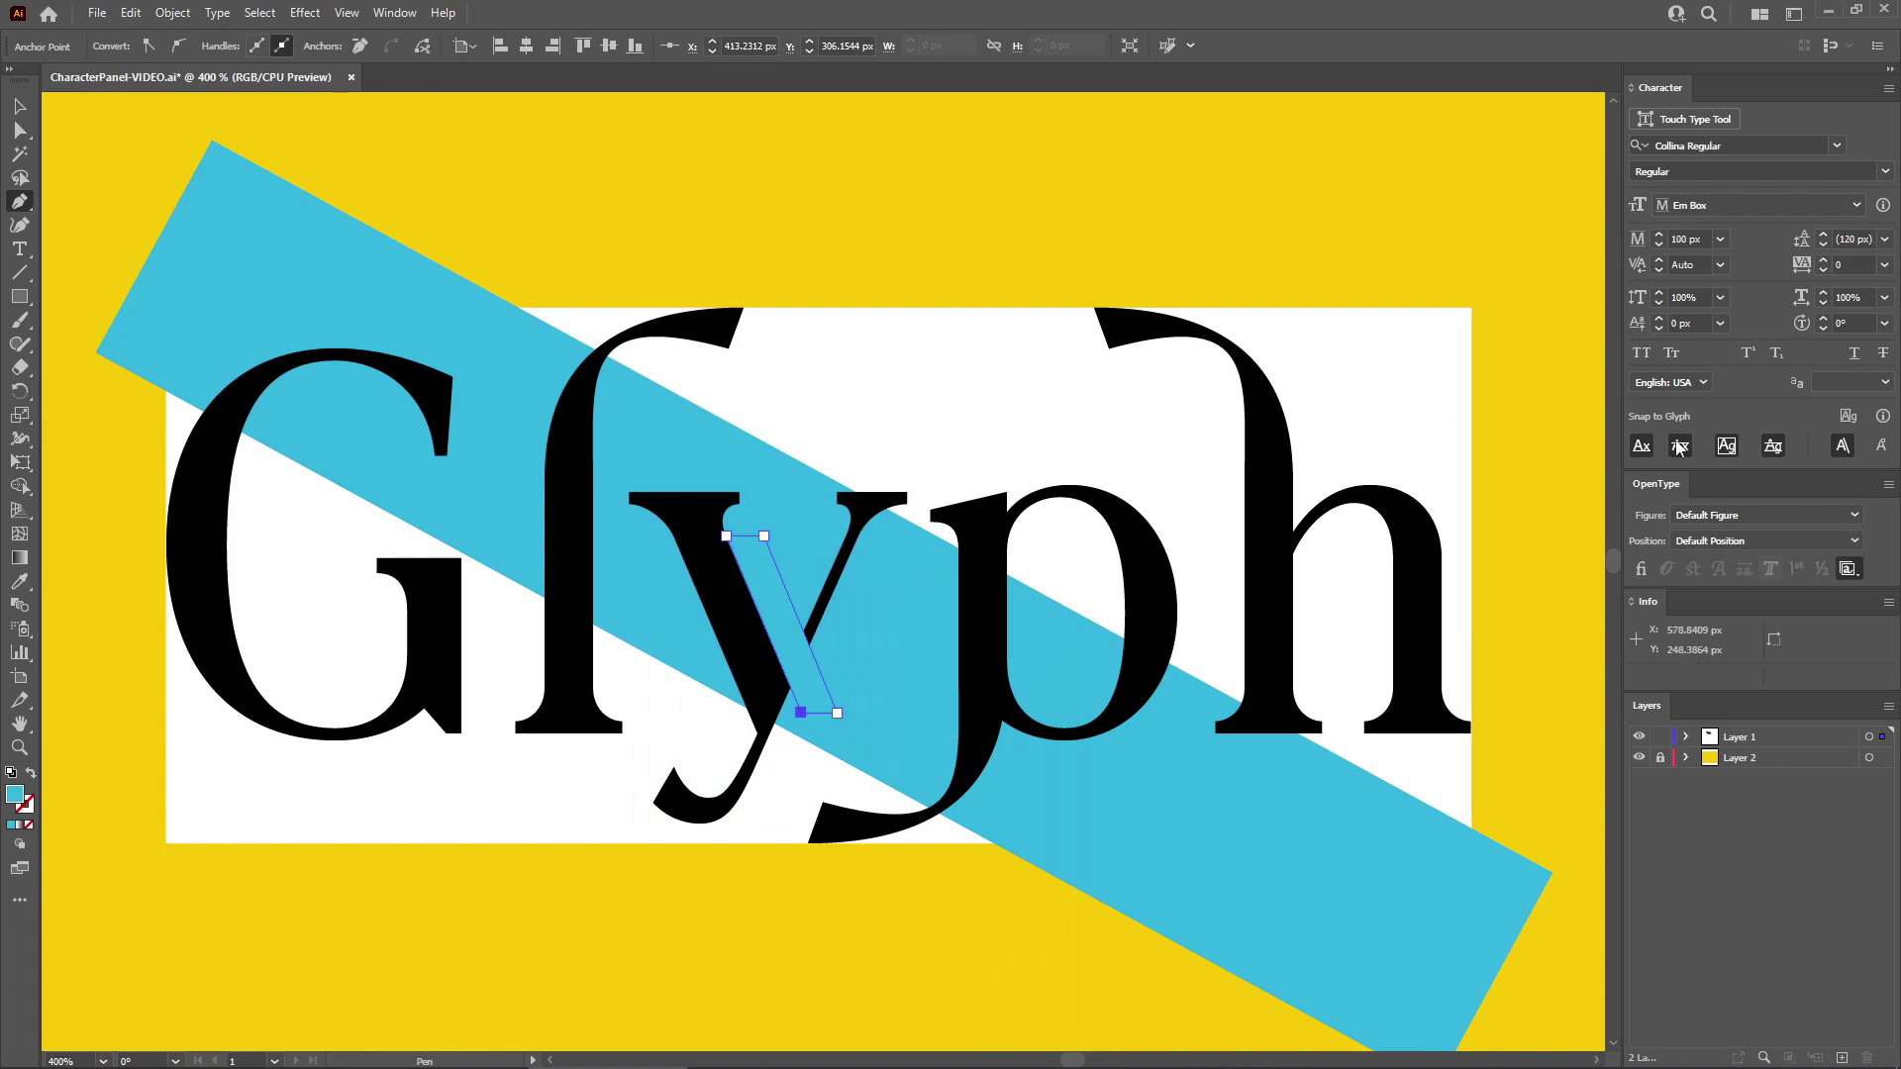
{"action": "left_click", "coordinate": [1879, 445]}
{"action": "left_click", "coordinate": [1108, 348]}
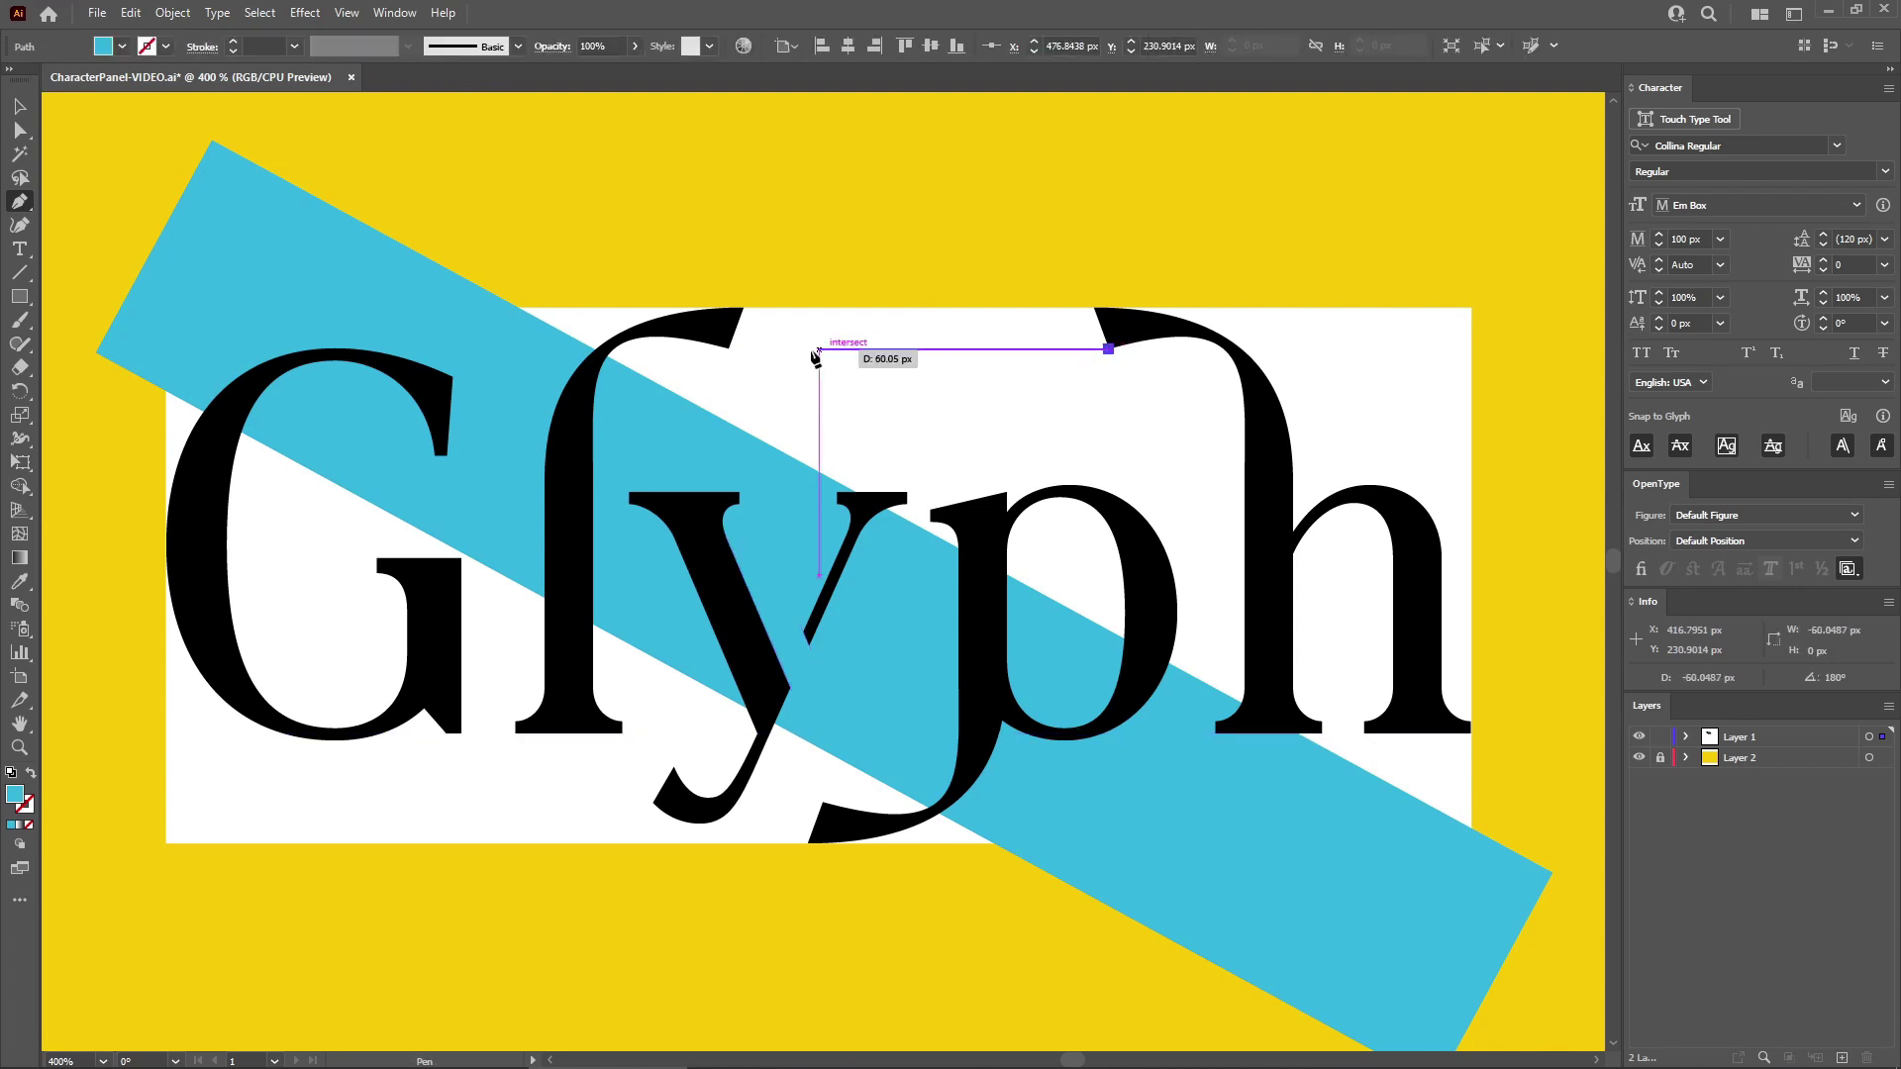
{"action": "left_click", "coordinate": [728, 348]}
{"action": "left_click", "coordinate": [741, 308]}
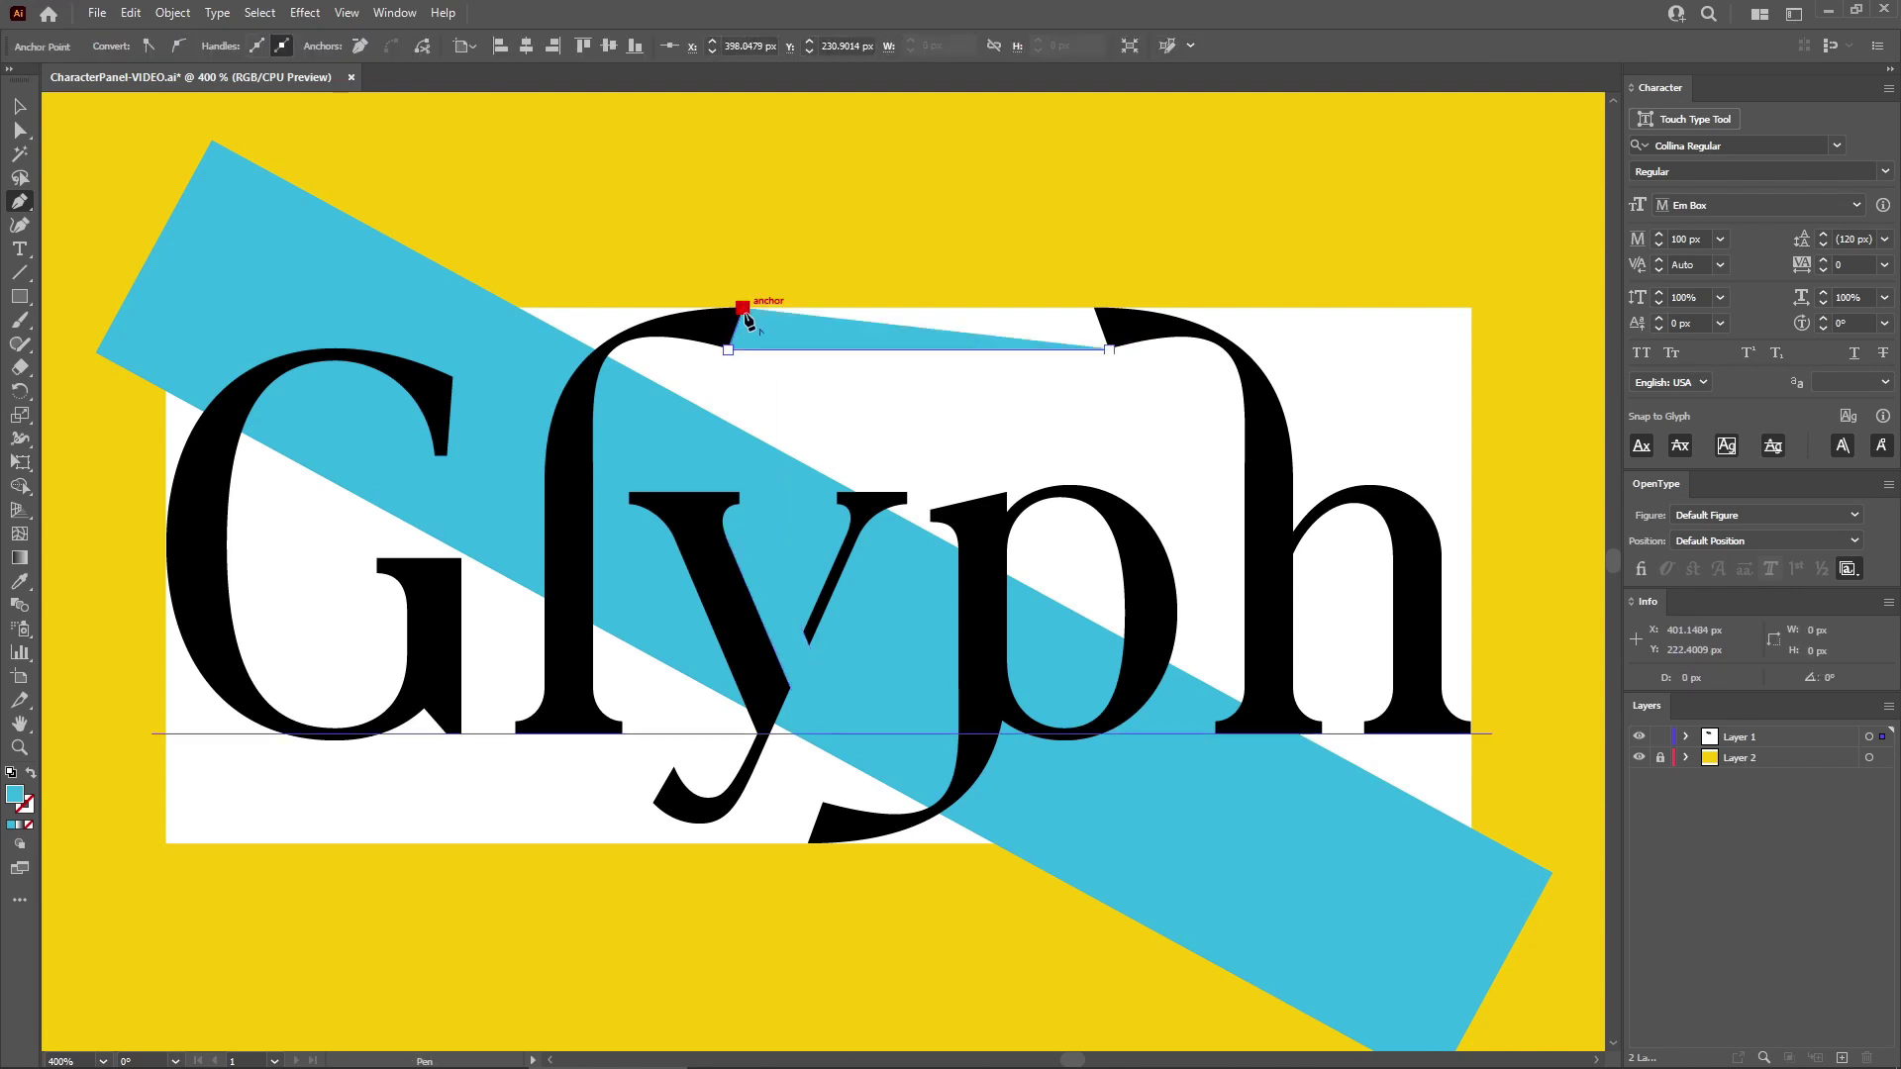
{"action": "left_click", "coordinate": [1093, 308]}
{"action": "left_click", "coordinate": [1108, 348]}
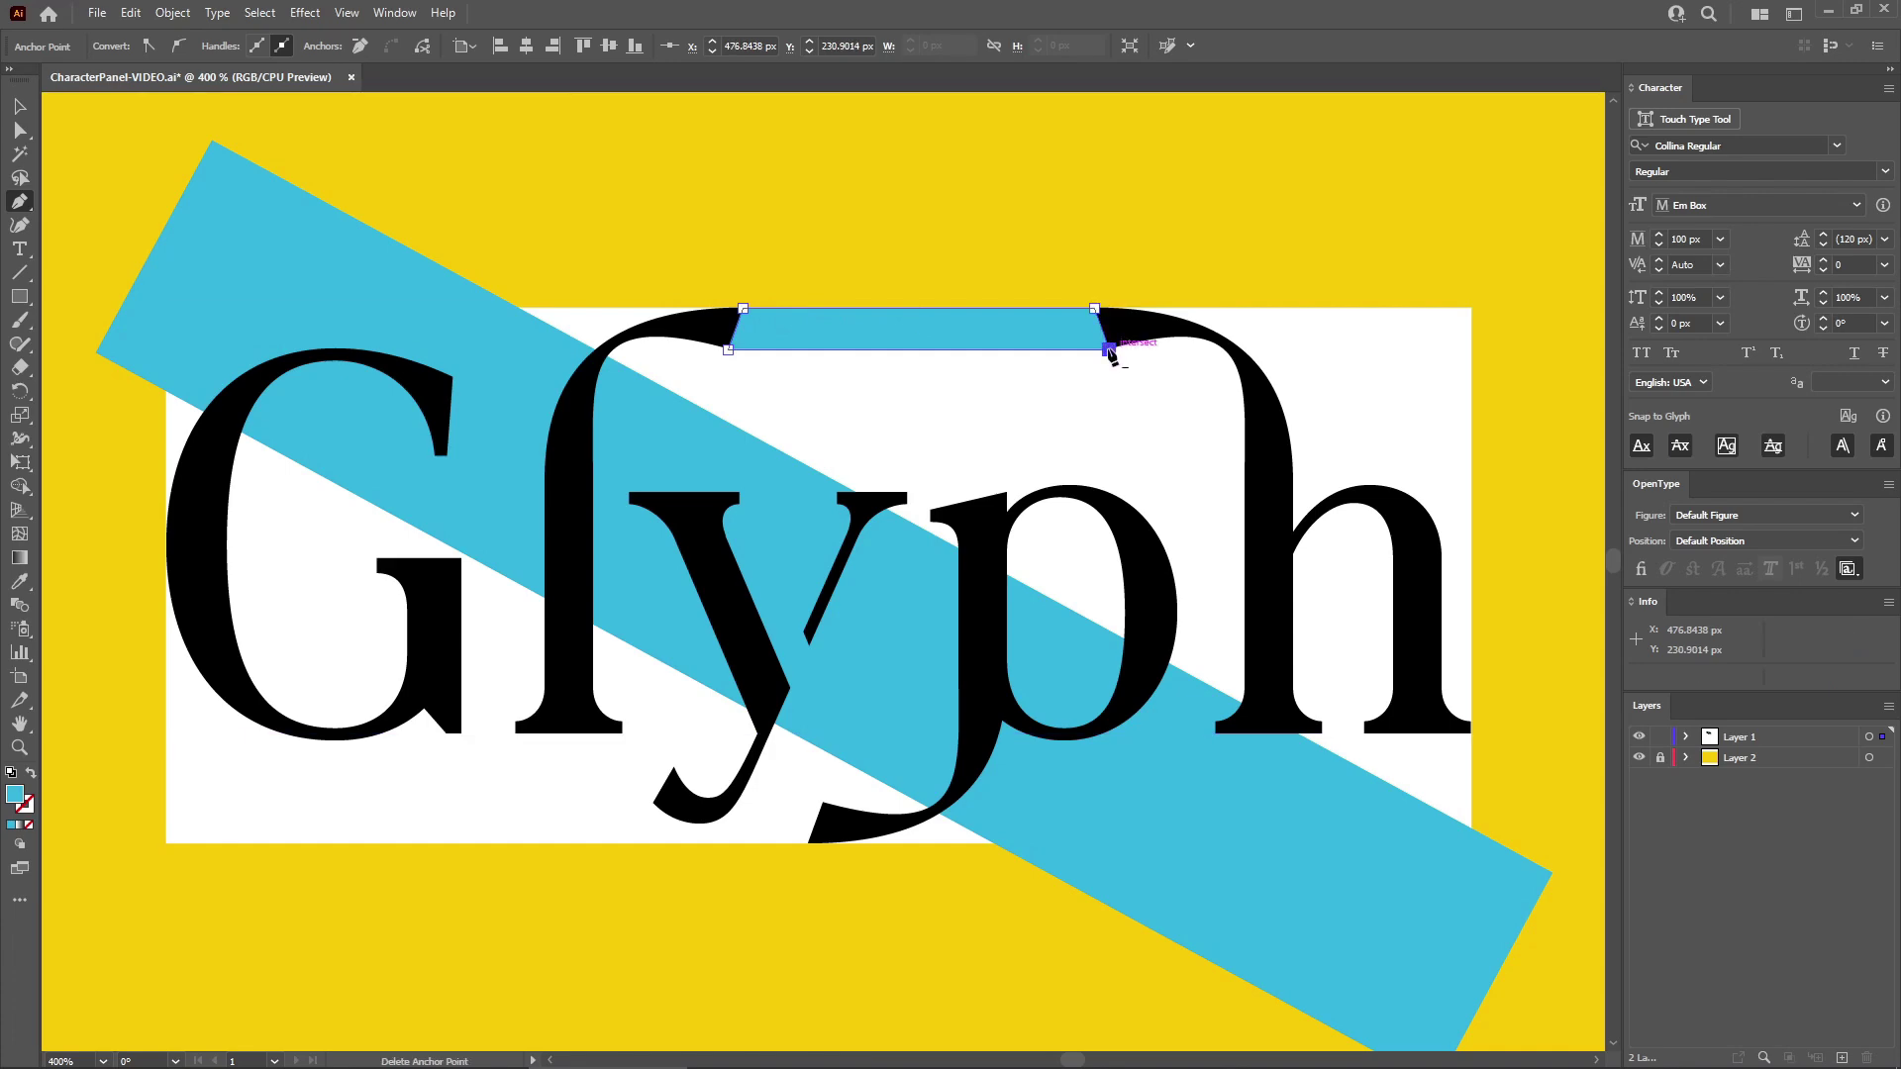
{"action": "key", "text": "i"}
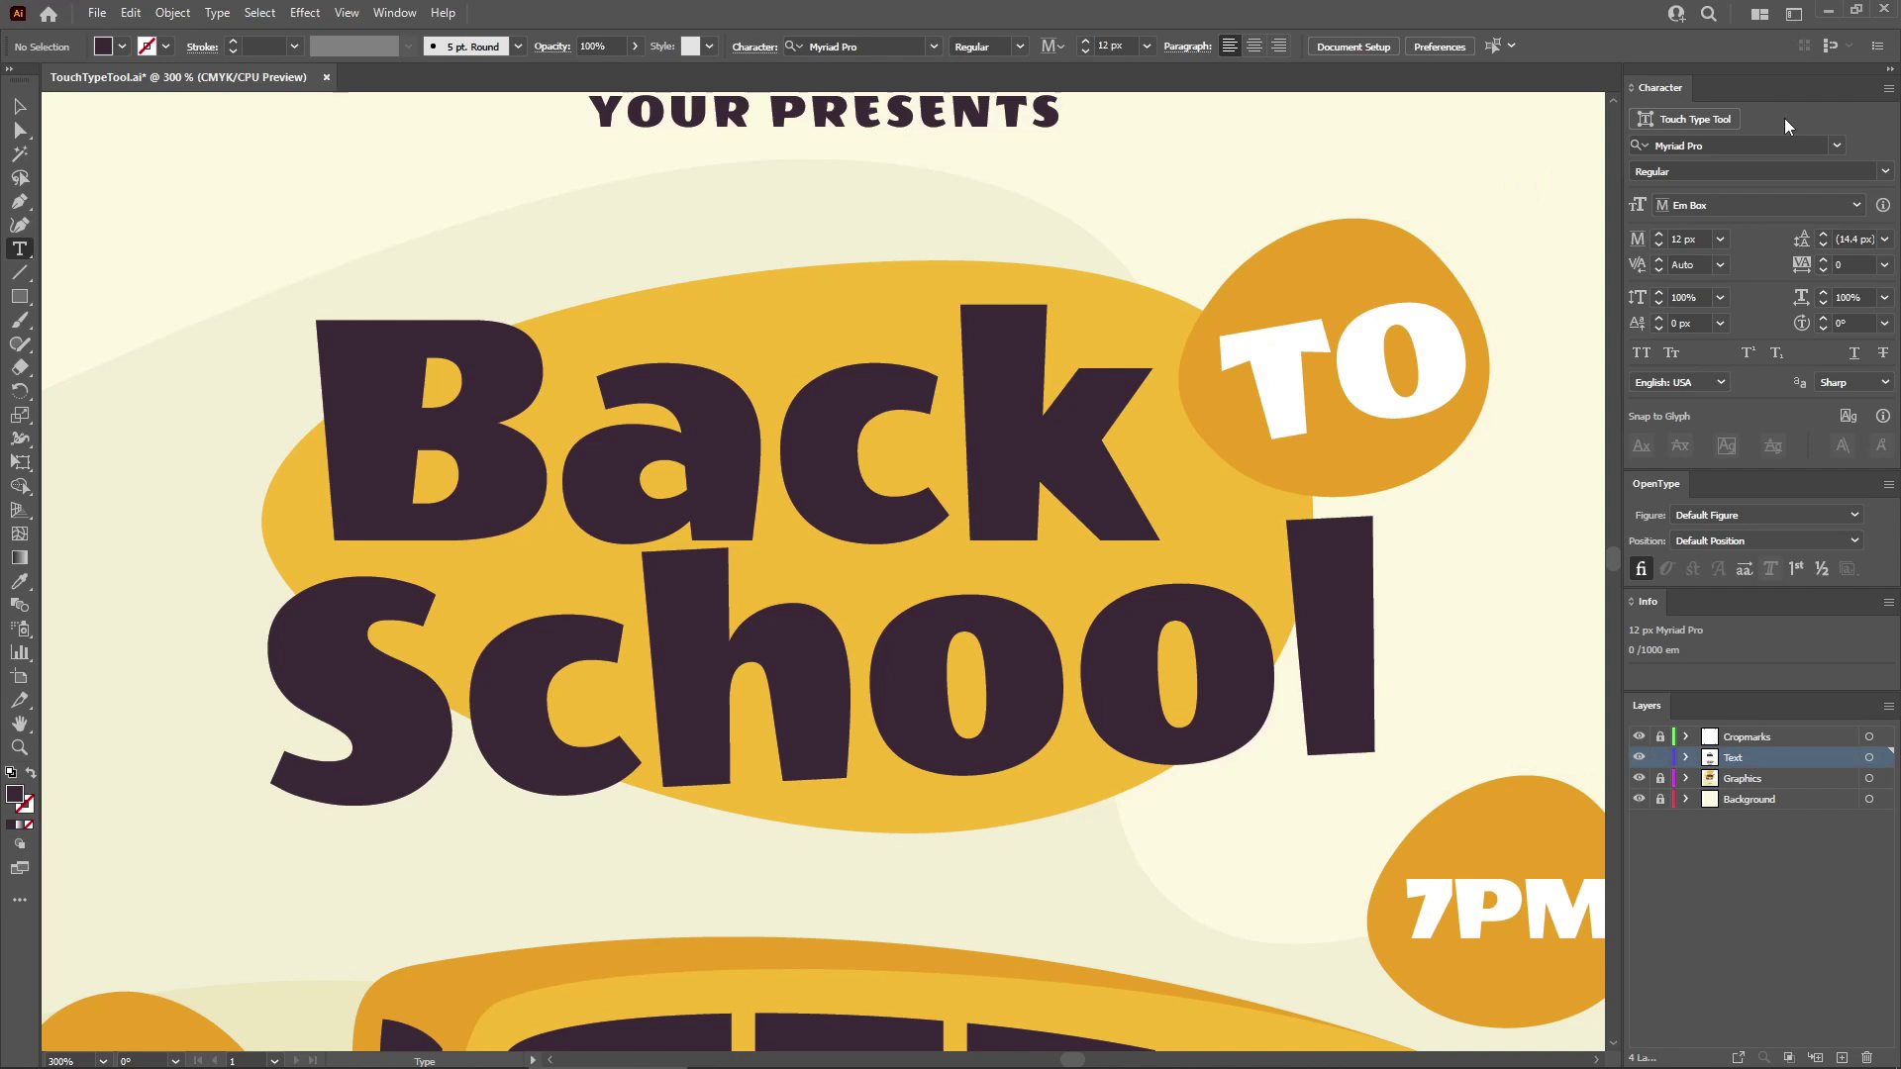
With the Touch Type Tool, rotate the B of Back individually.
{"action": "left_click", "coordinate": [1690, 122]}
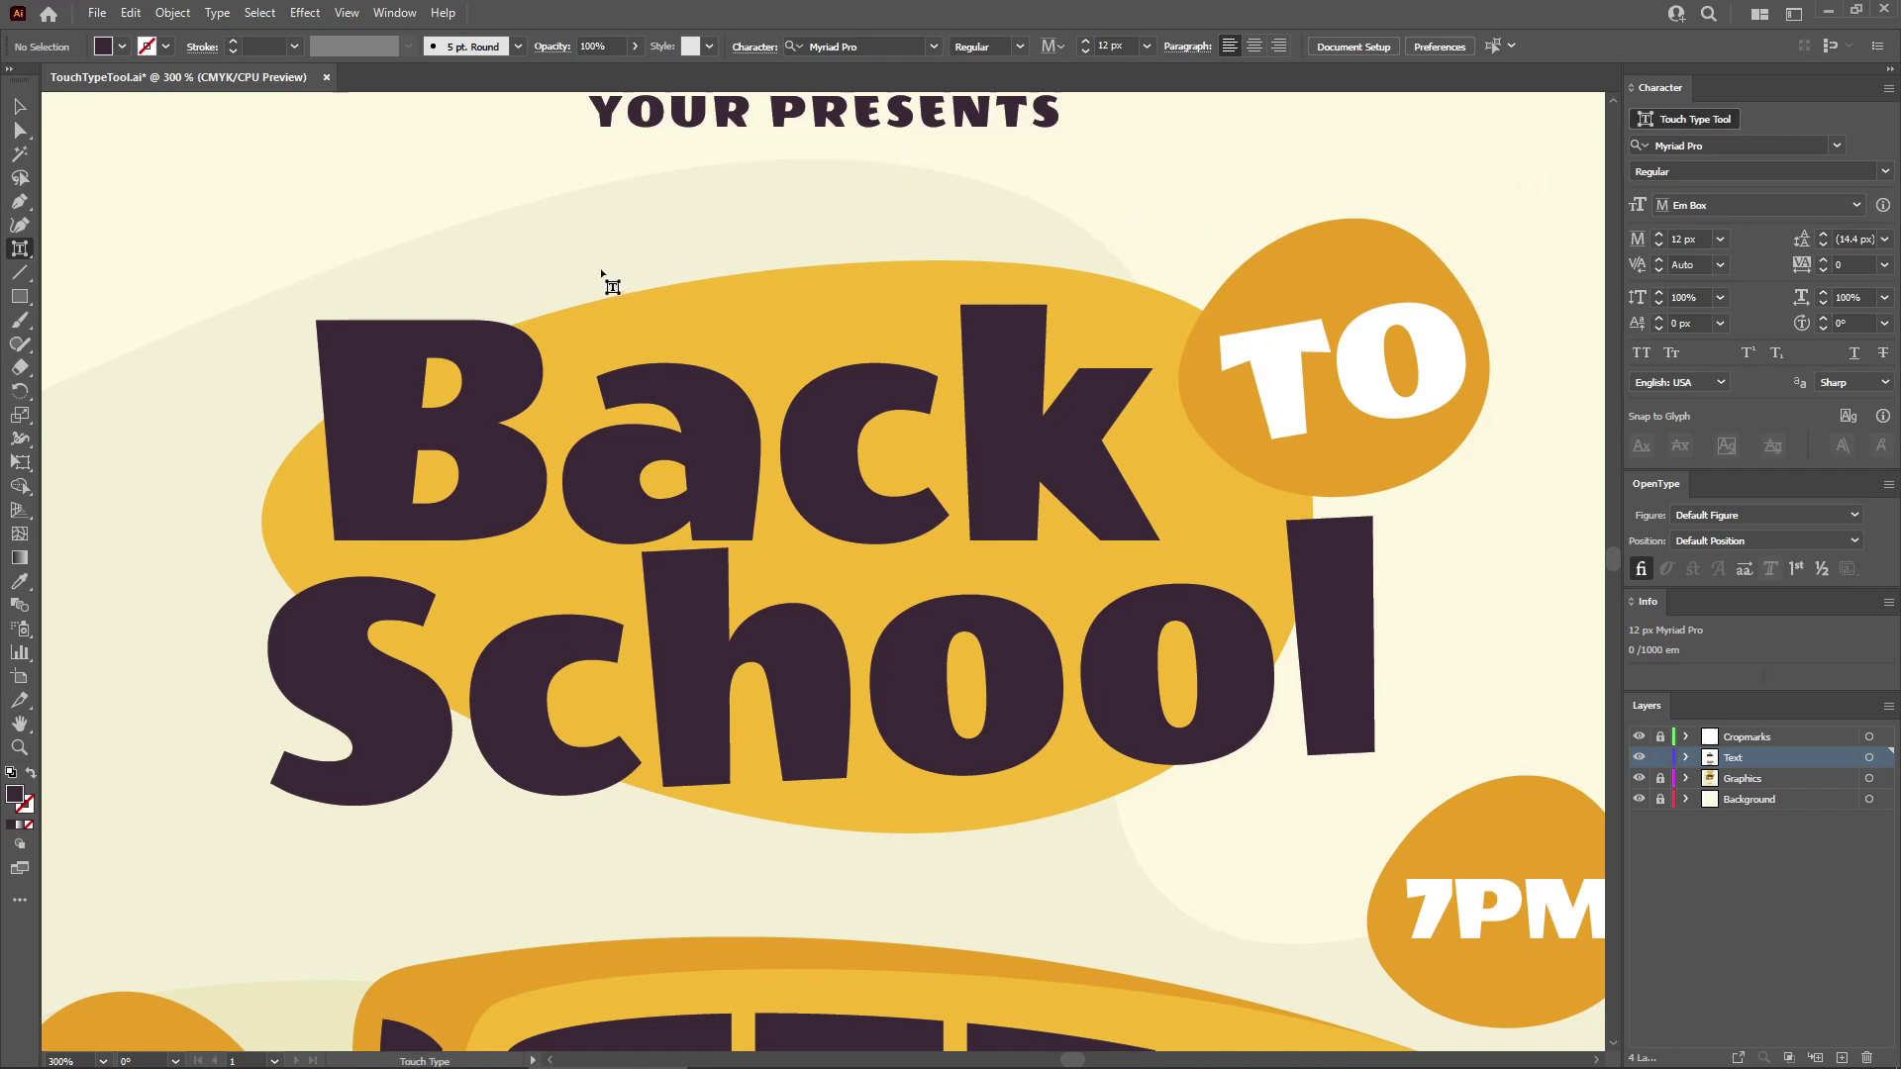
{"action": "left_click", "coordinate": [40, 251]}
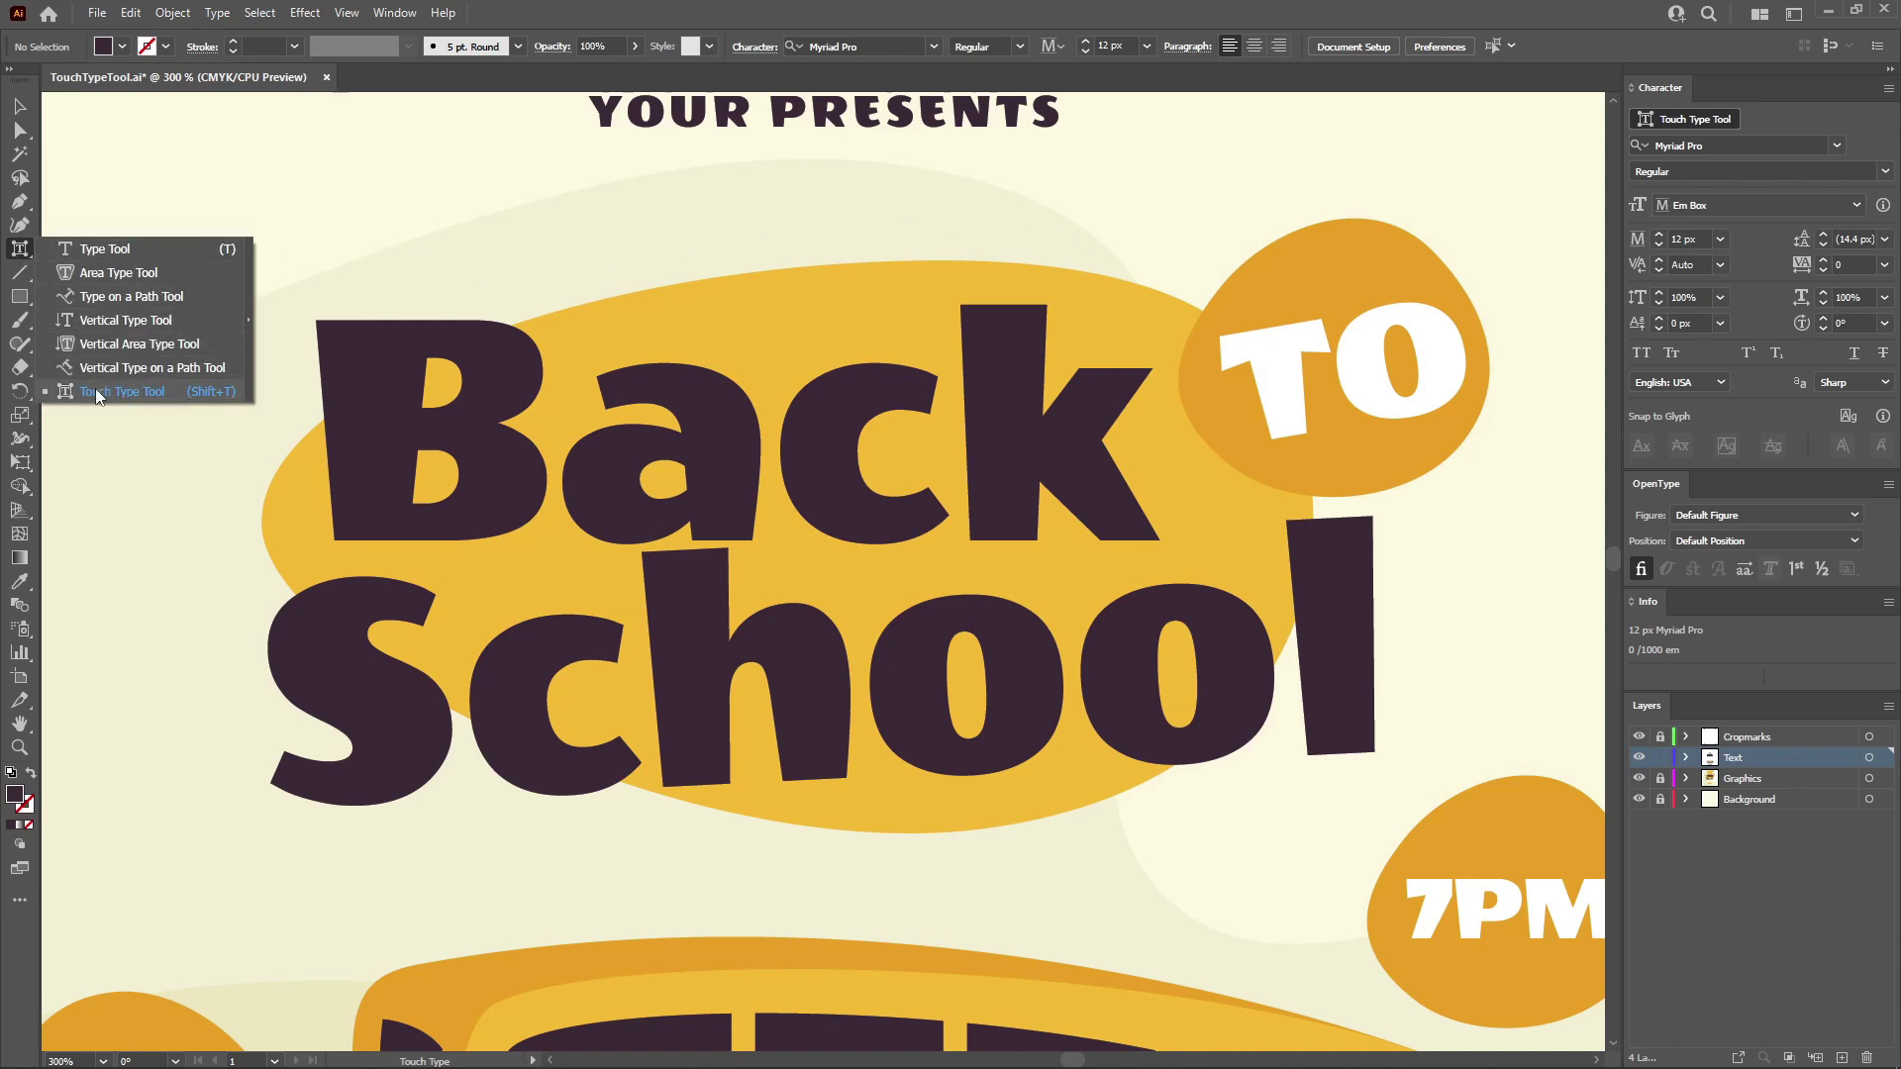
{"action": "left_click", "coordinate": [208, 396]}
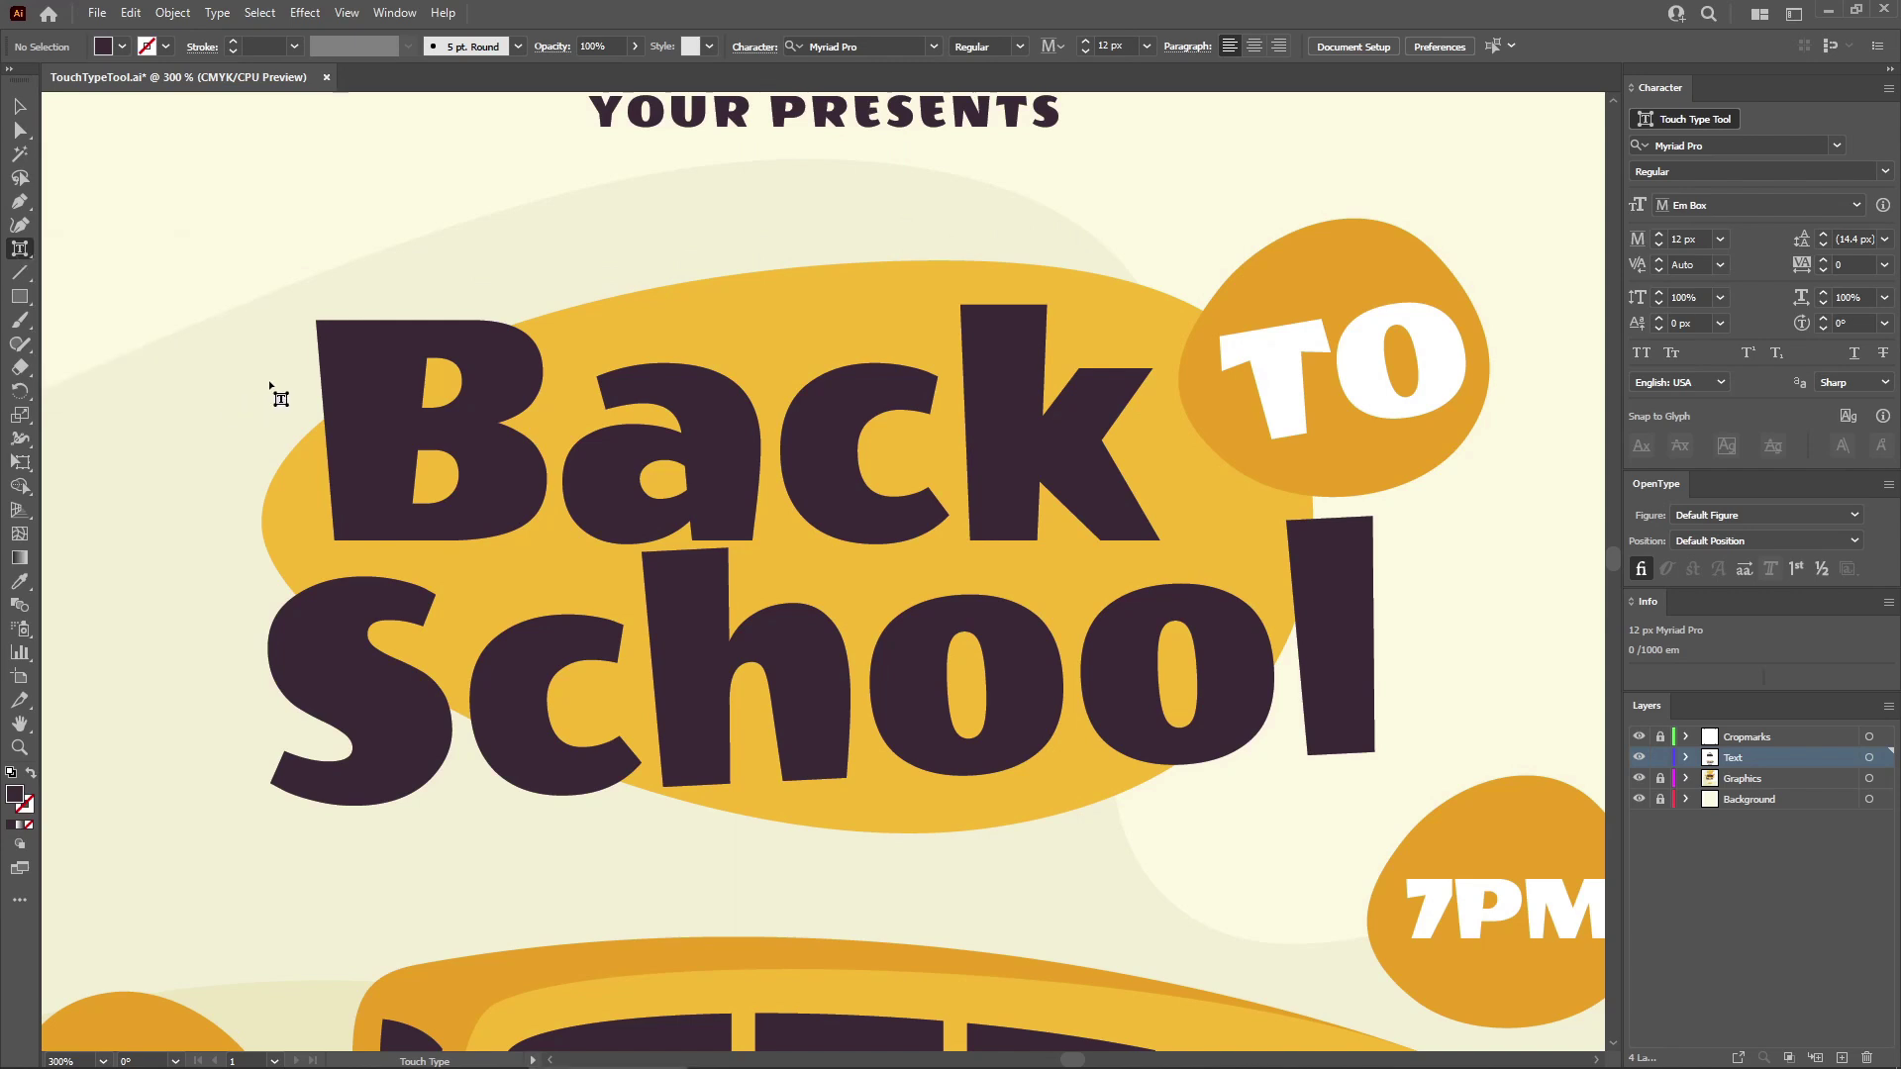
{"action": "left_click", "coordinate": [318, 323]}
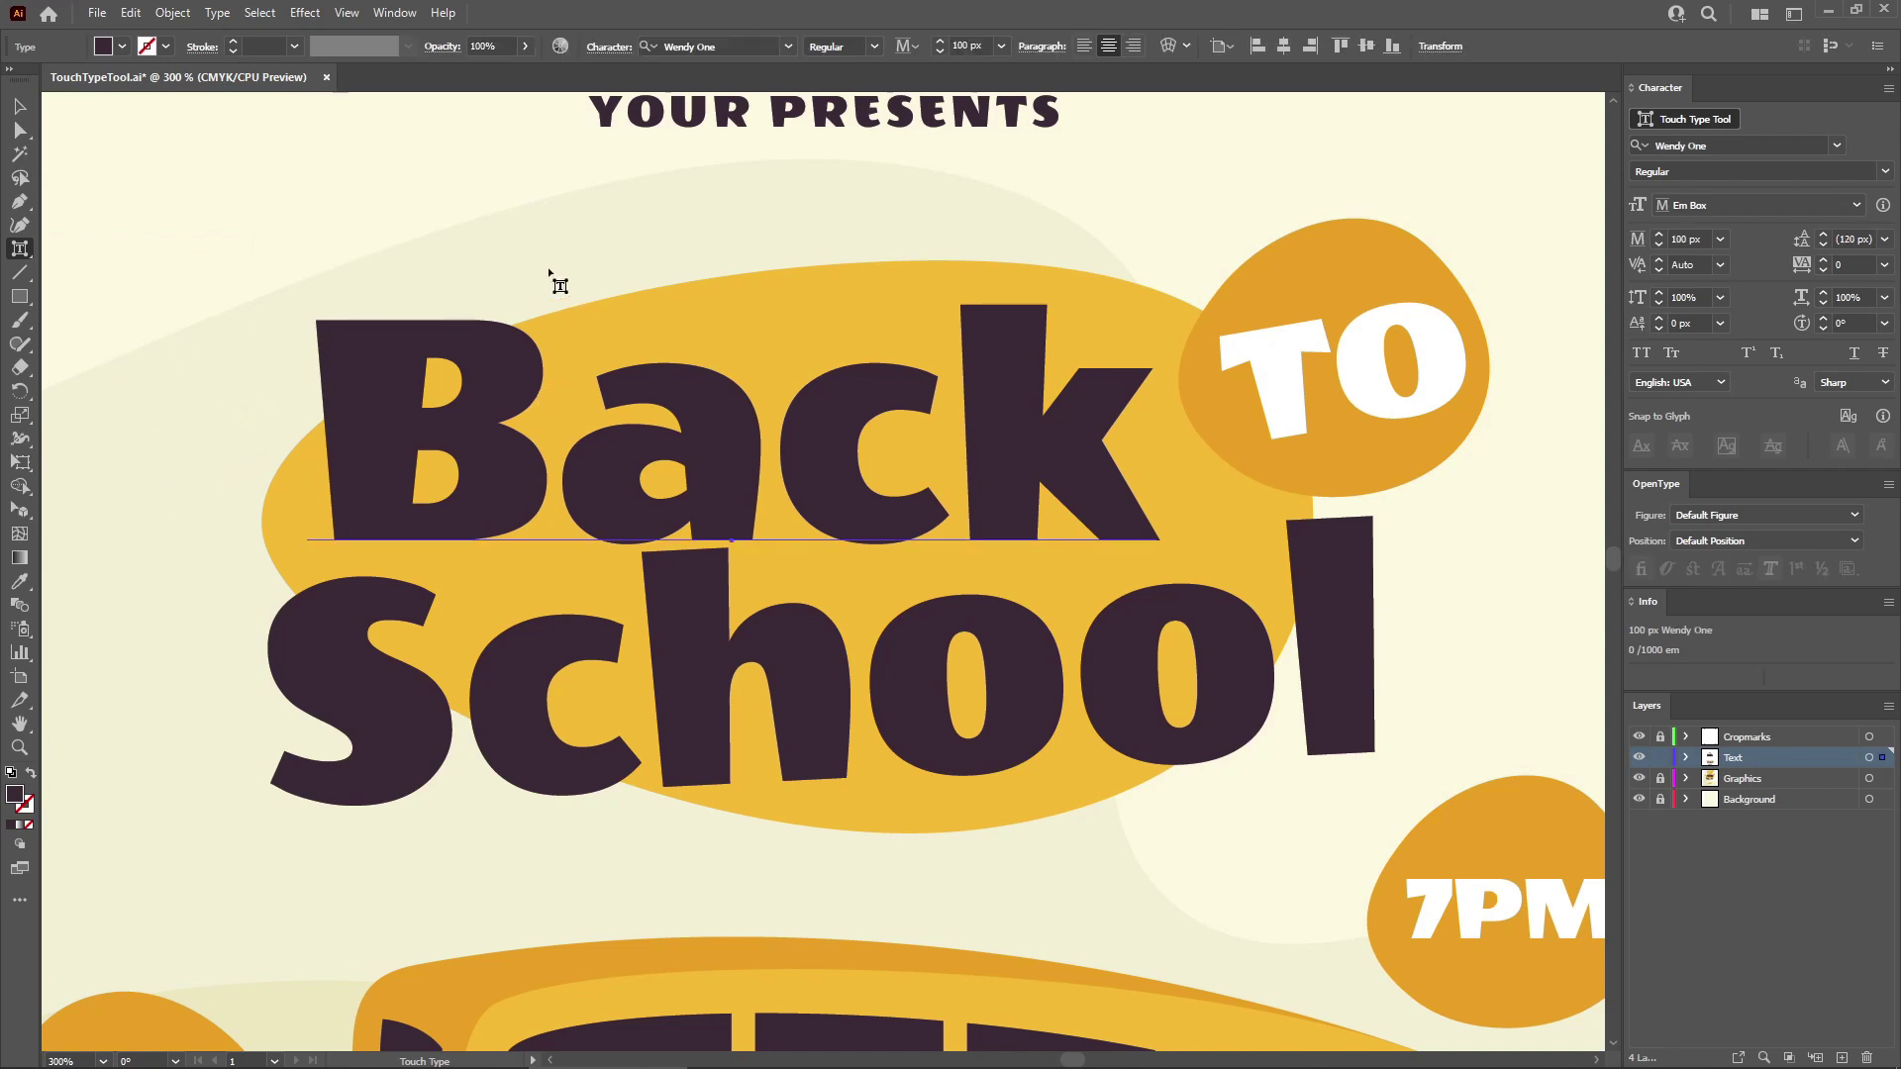
{"action": "left_click", "coordinate": [374, 371]}
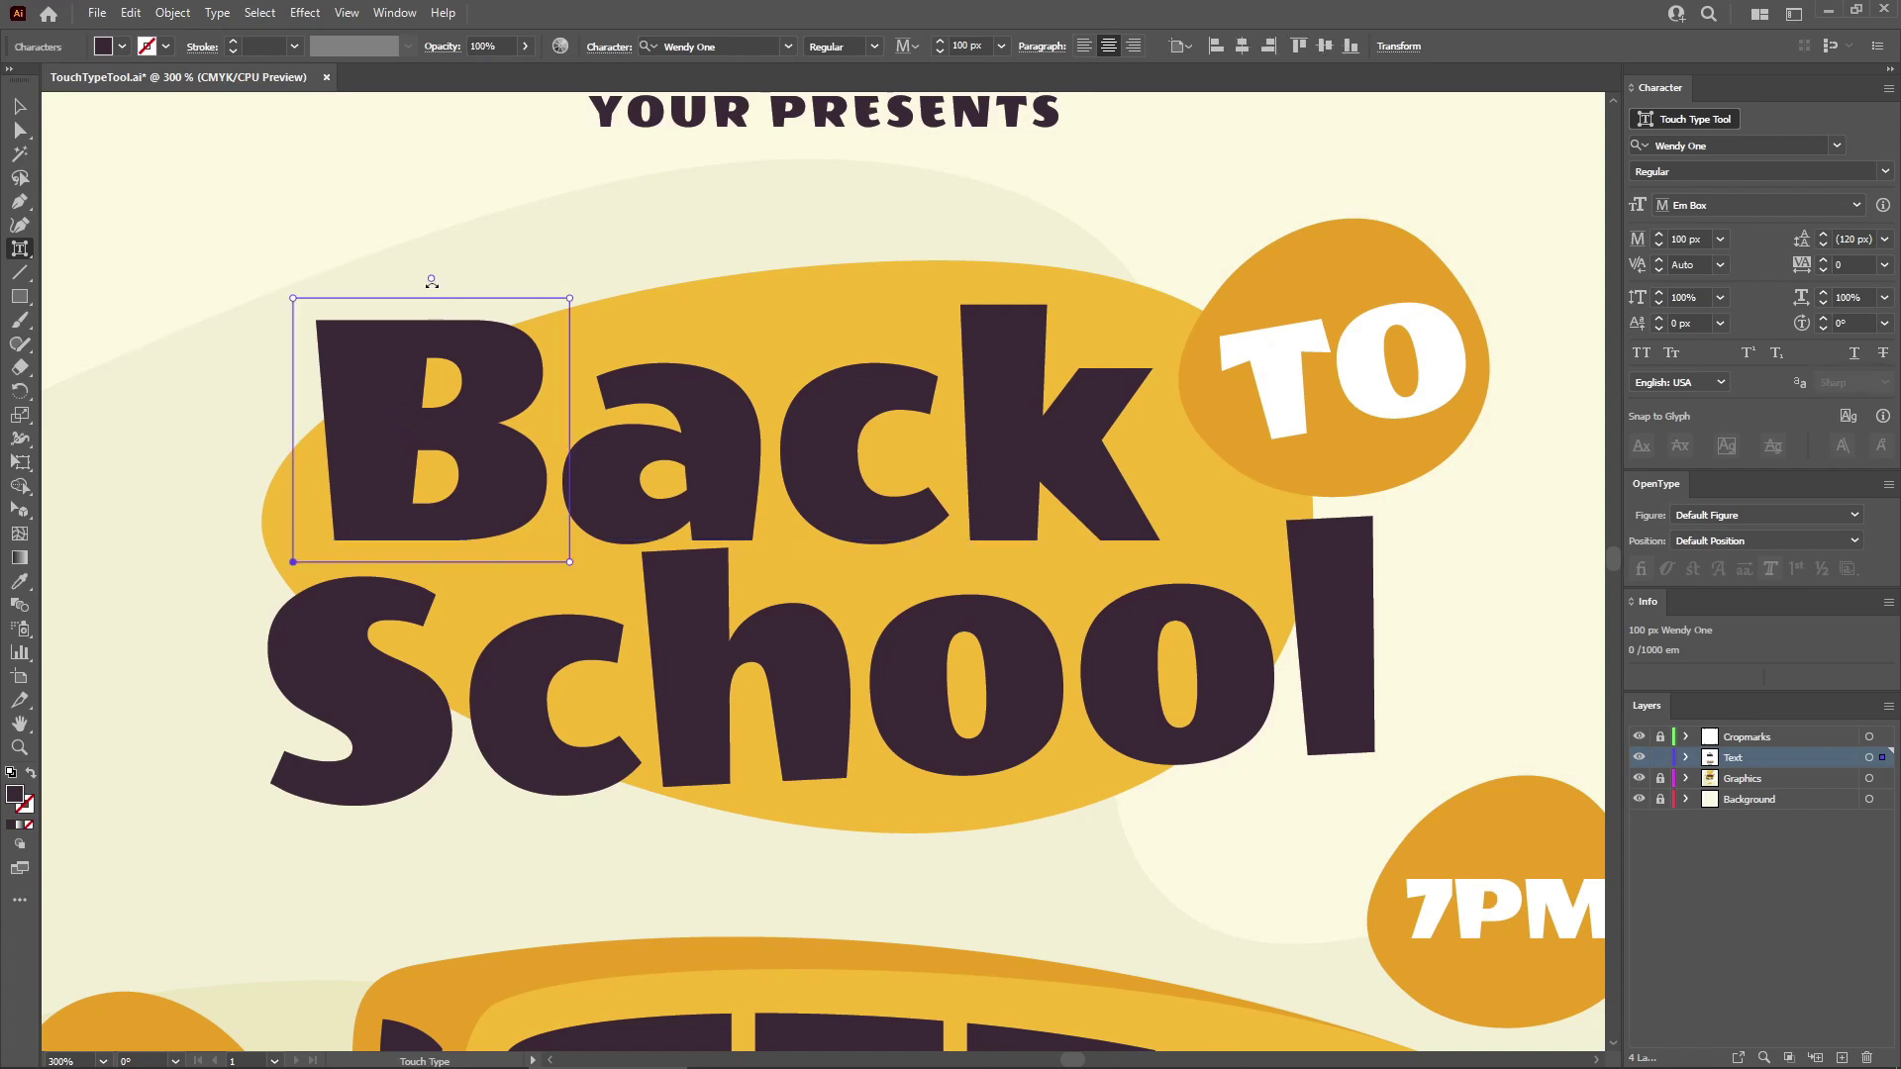
{"action": "left_click_drag", "start_coordinate": [432, 282], "coordinate": [481, 347]}
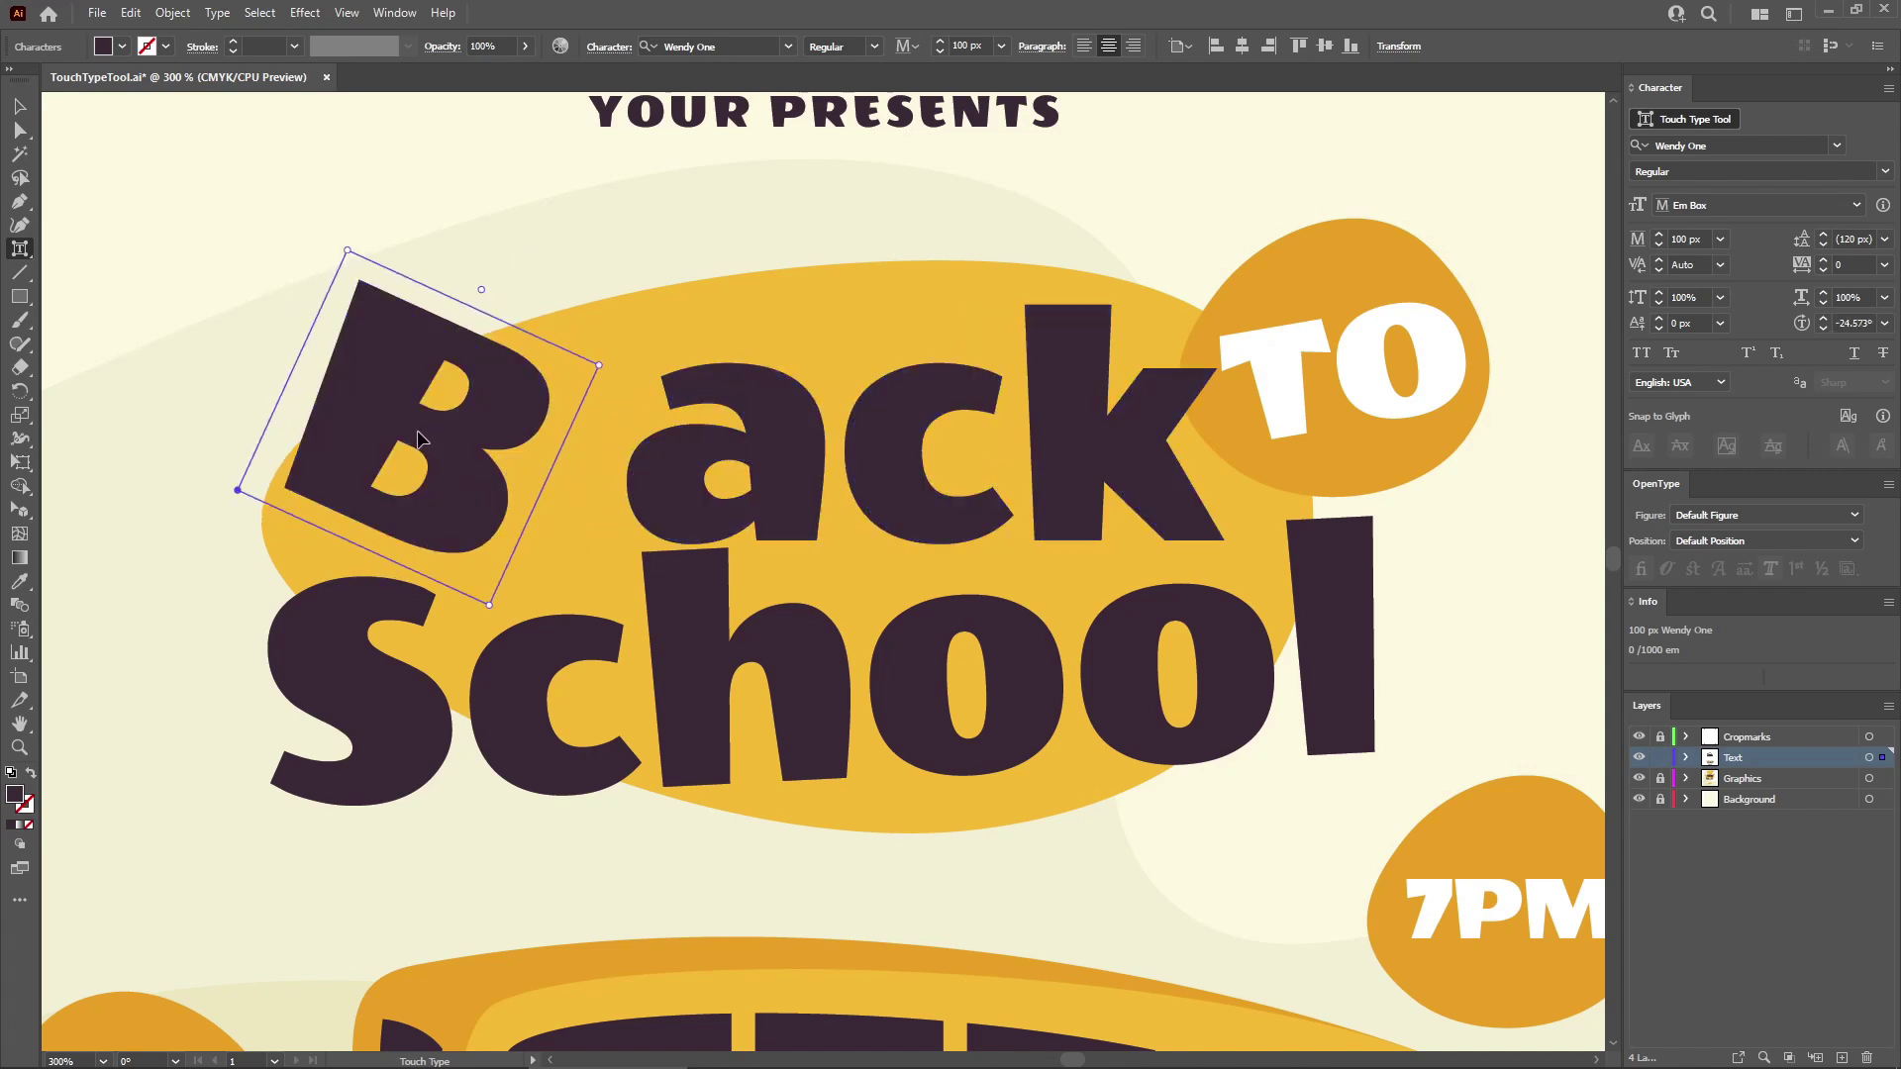
{"action": "left_click_drag", "start_coordinate": [419, 434], "coordinate": [452, 441]}
Tilt the a and the c of Back, the c to about −13°.
{"action": "left_click", "coordinate": [762, 455]}
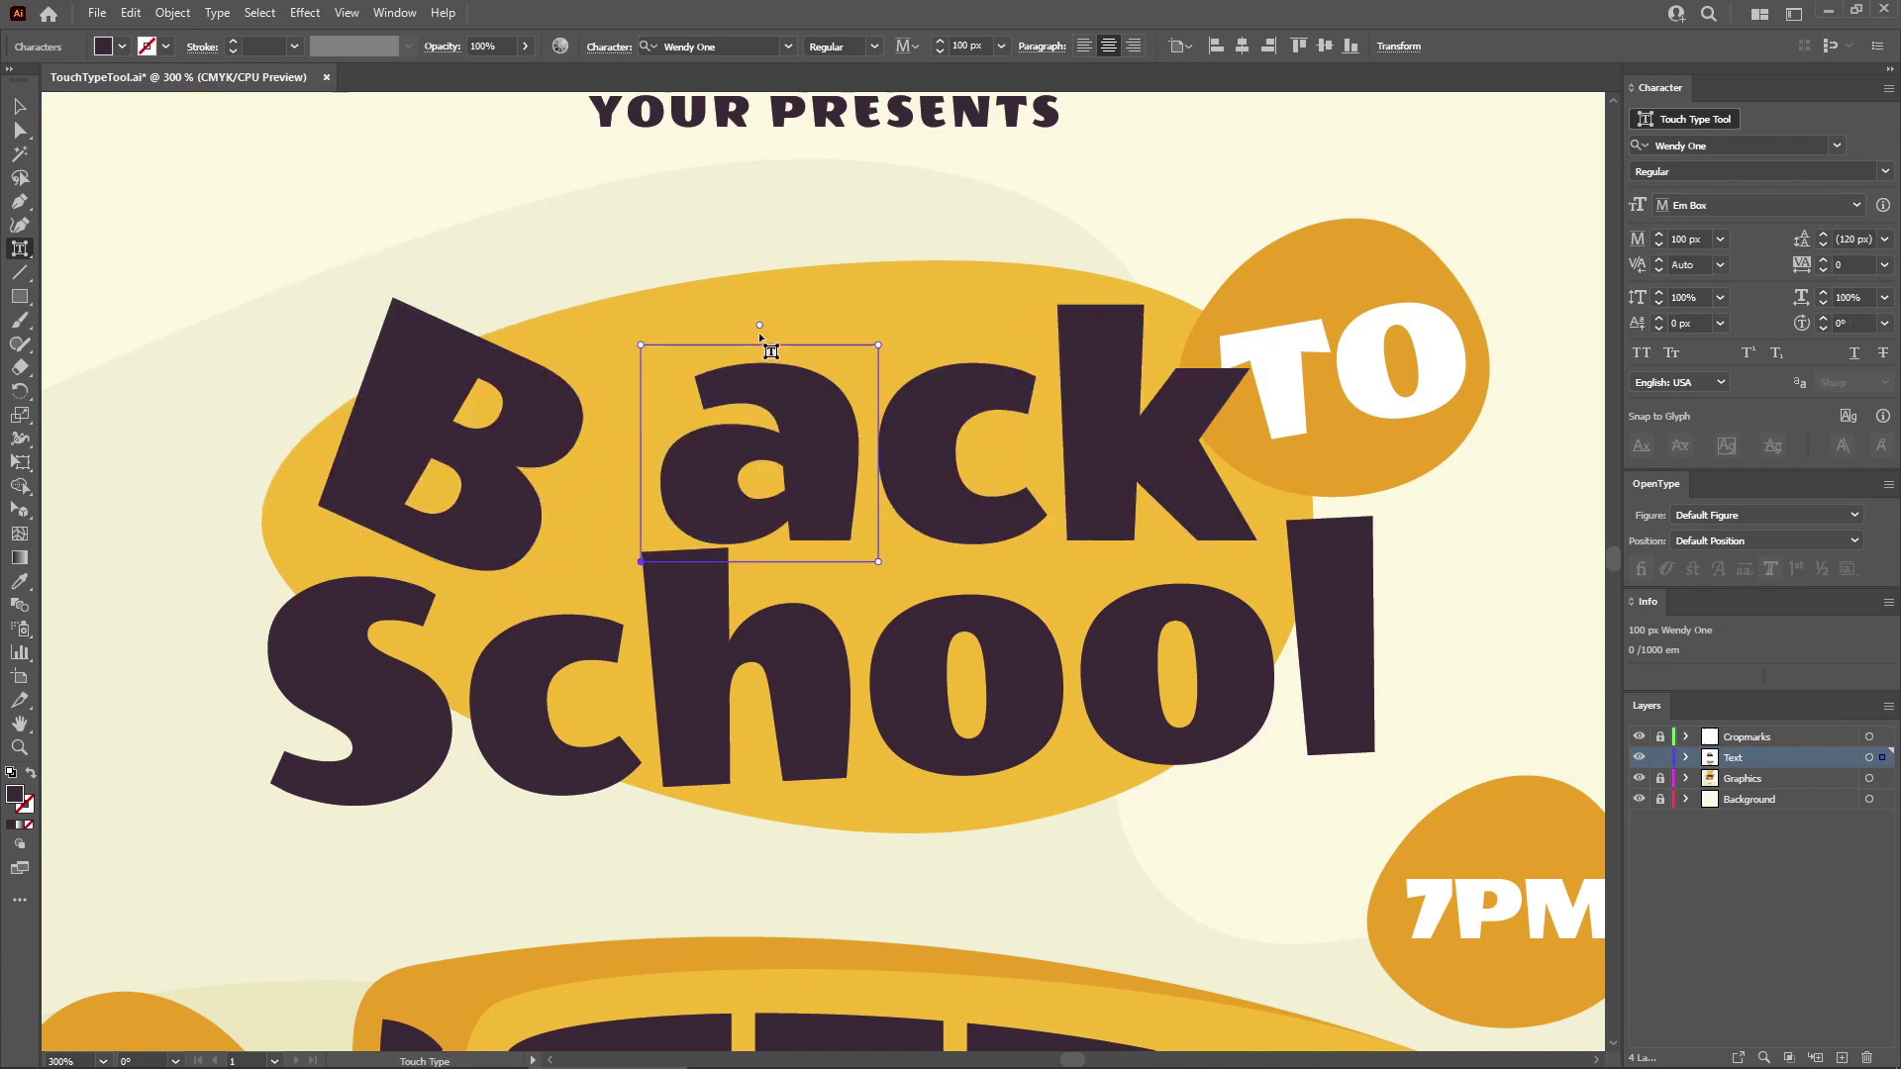
{"action": "left_click_drag", "start_coordinate": [759, 334], "coordinate": [731, 337]}
{"action": "left_click_drag", "start_coordinate": [723, 458], "coordinate": [667, 441]}
{"action": "left_click", "coordinate": [931, 470]}
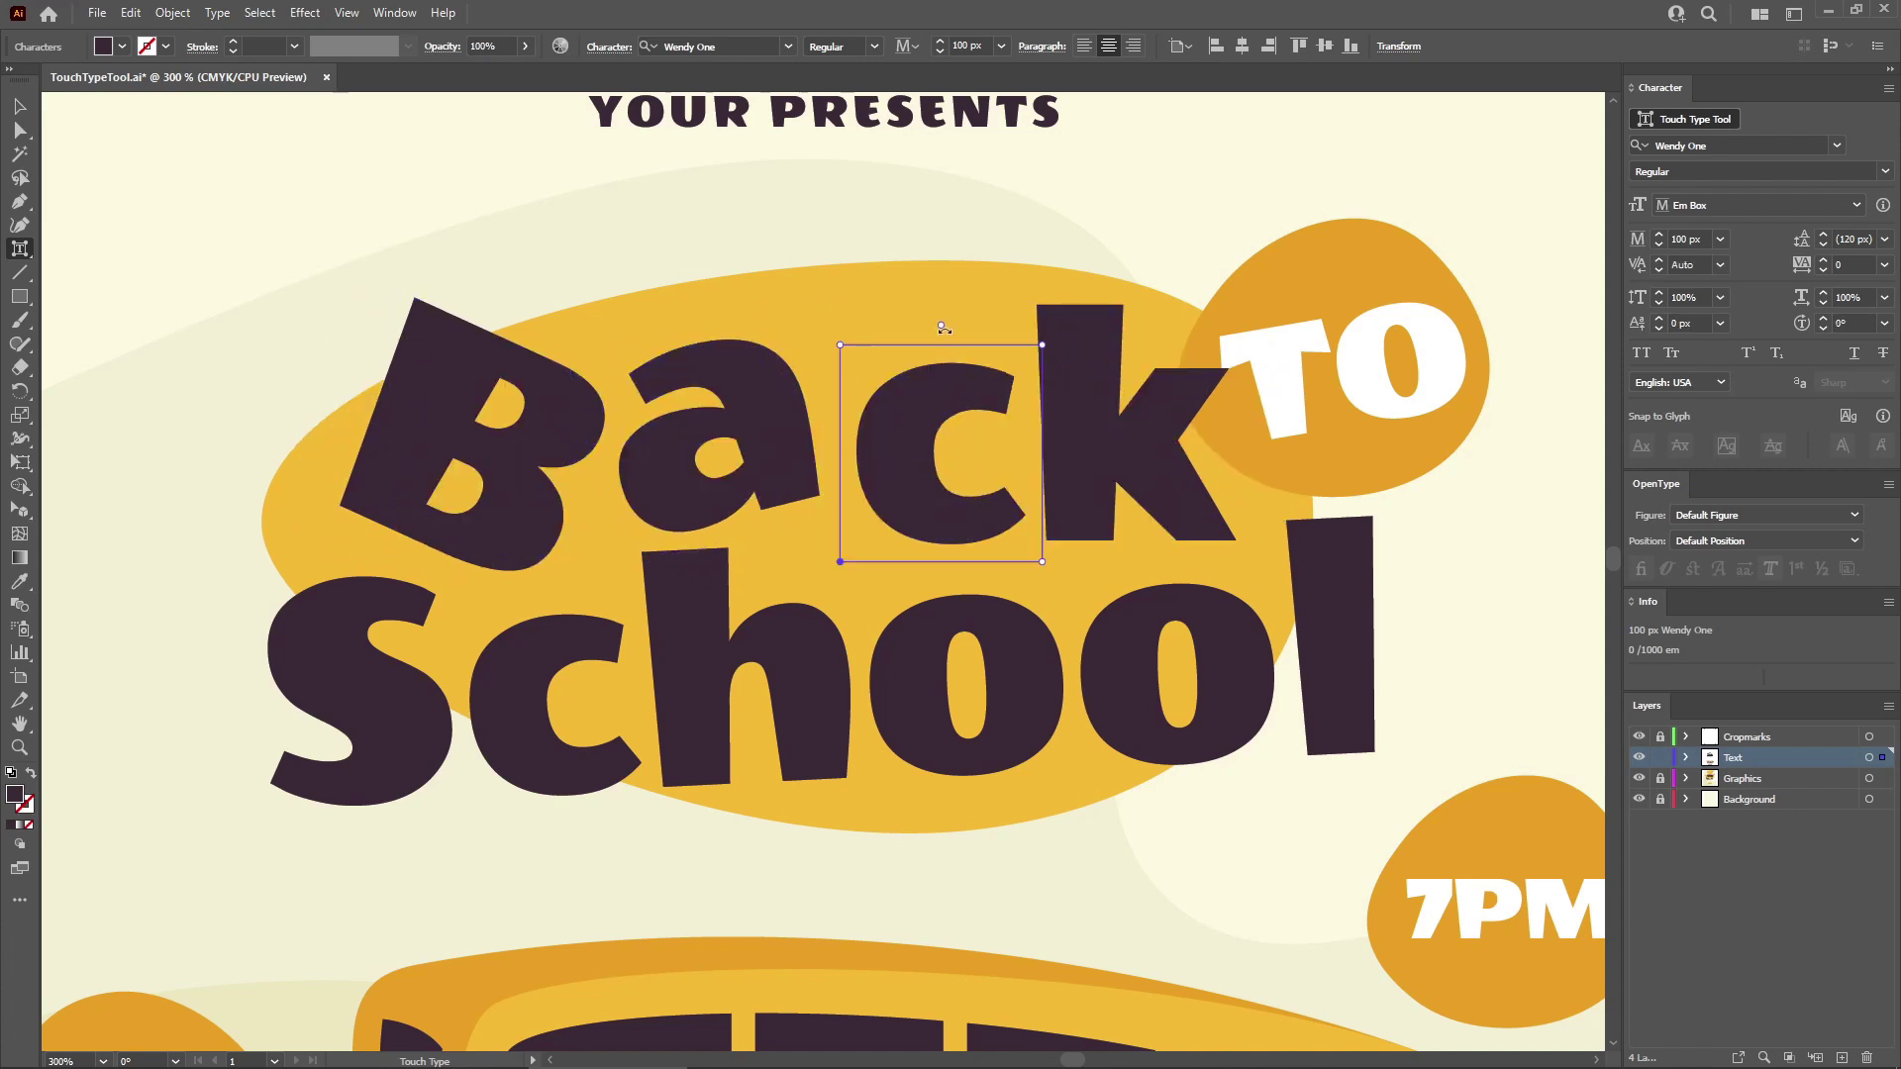
{"action": "left_click_drag", "start_coordinate": [953, 361], "coordinate": [969, 341]}
{"action": "left_click_drag", "start_coordinate": [895, 455], "coordinate": [881, 485]}
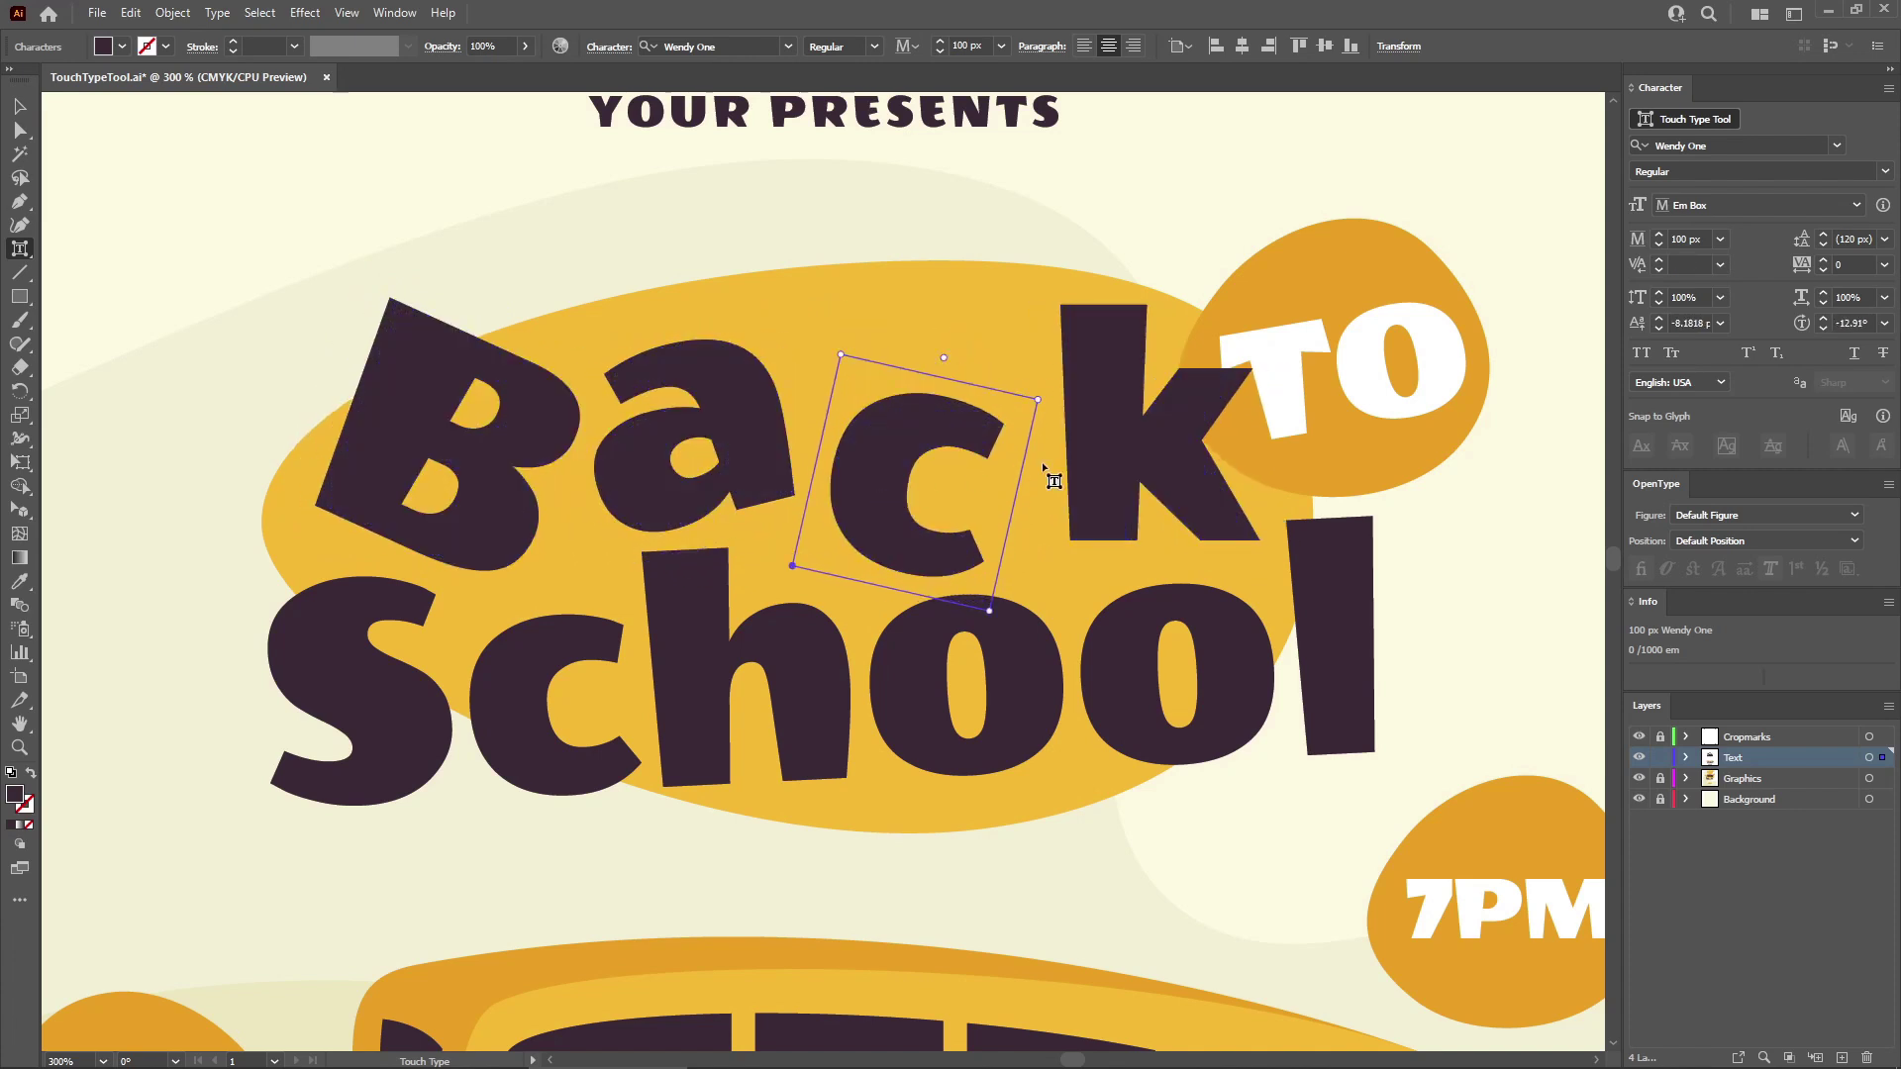
{"action": "left_click", "coordinate": [1110, 436]}
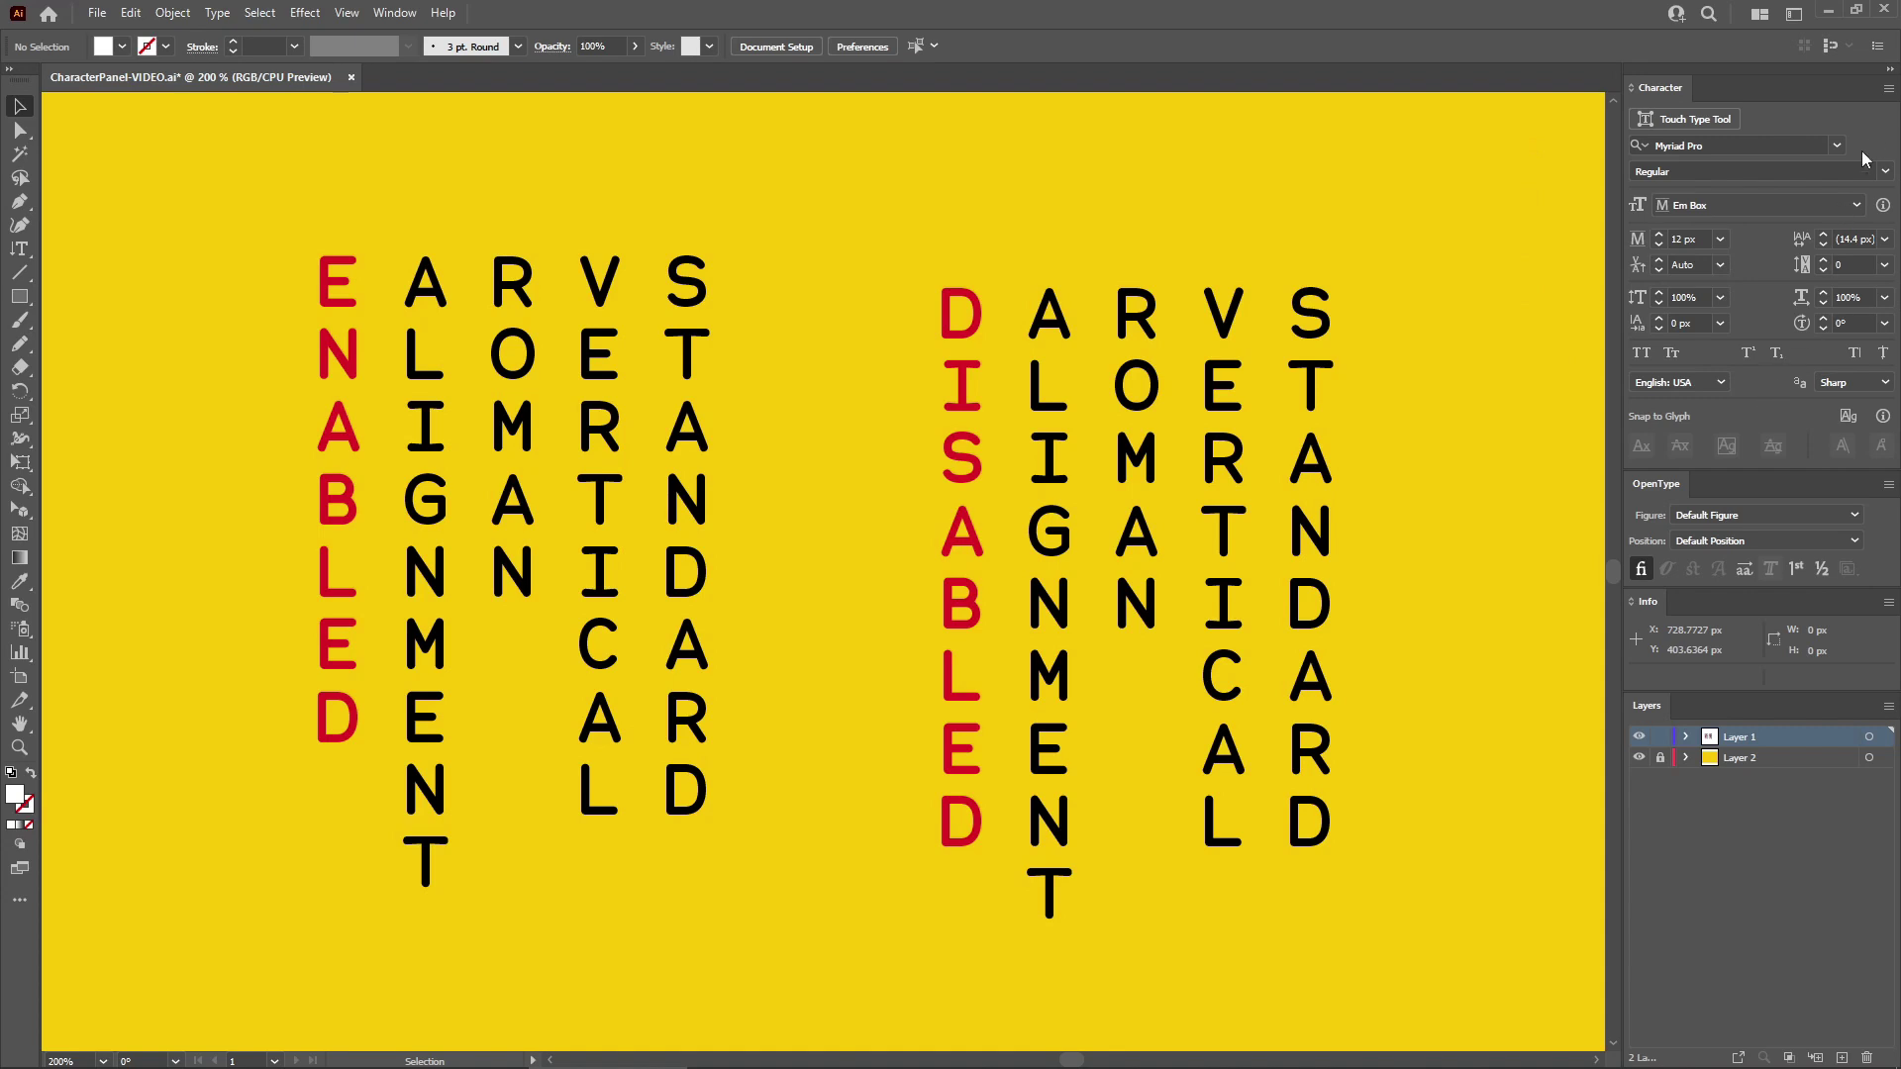
Check the Character panel menu and text tools, then return to the Selection tool.
{"action": "left_click", "coordinate": [1888, 89]}
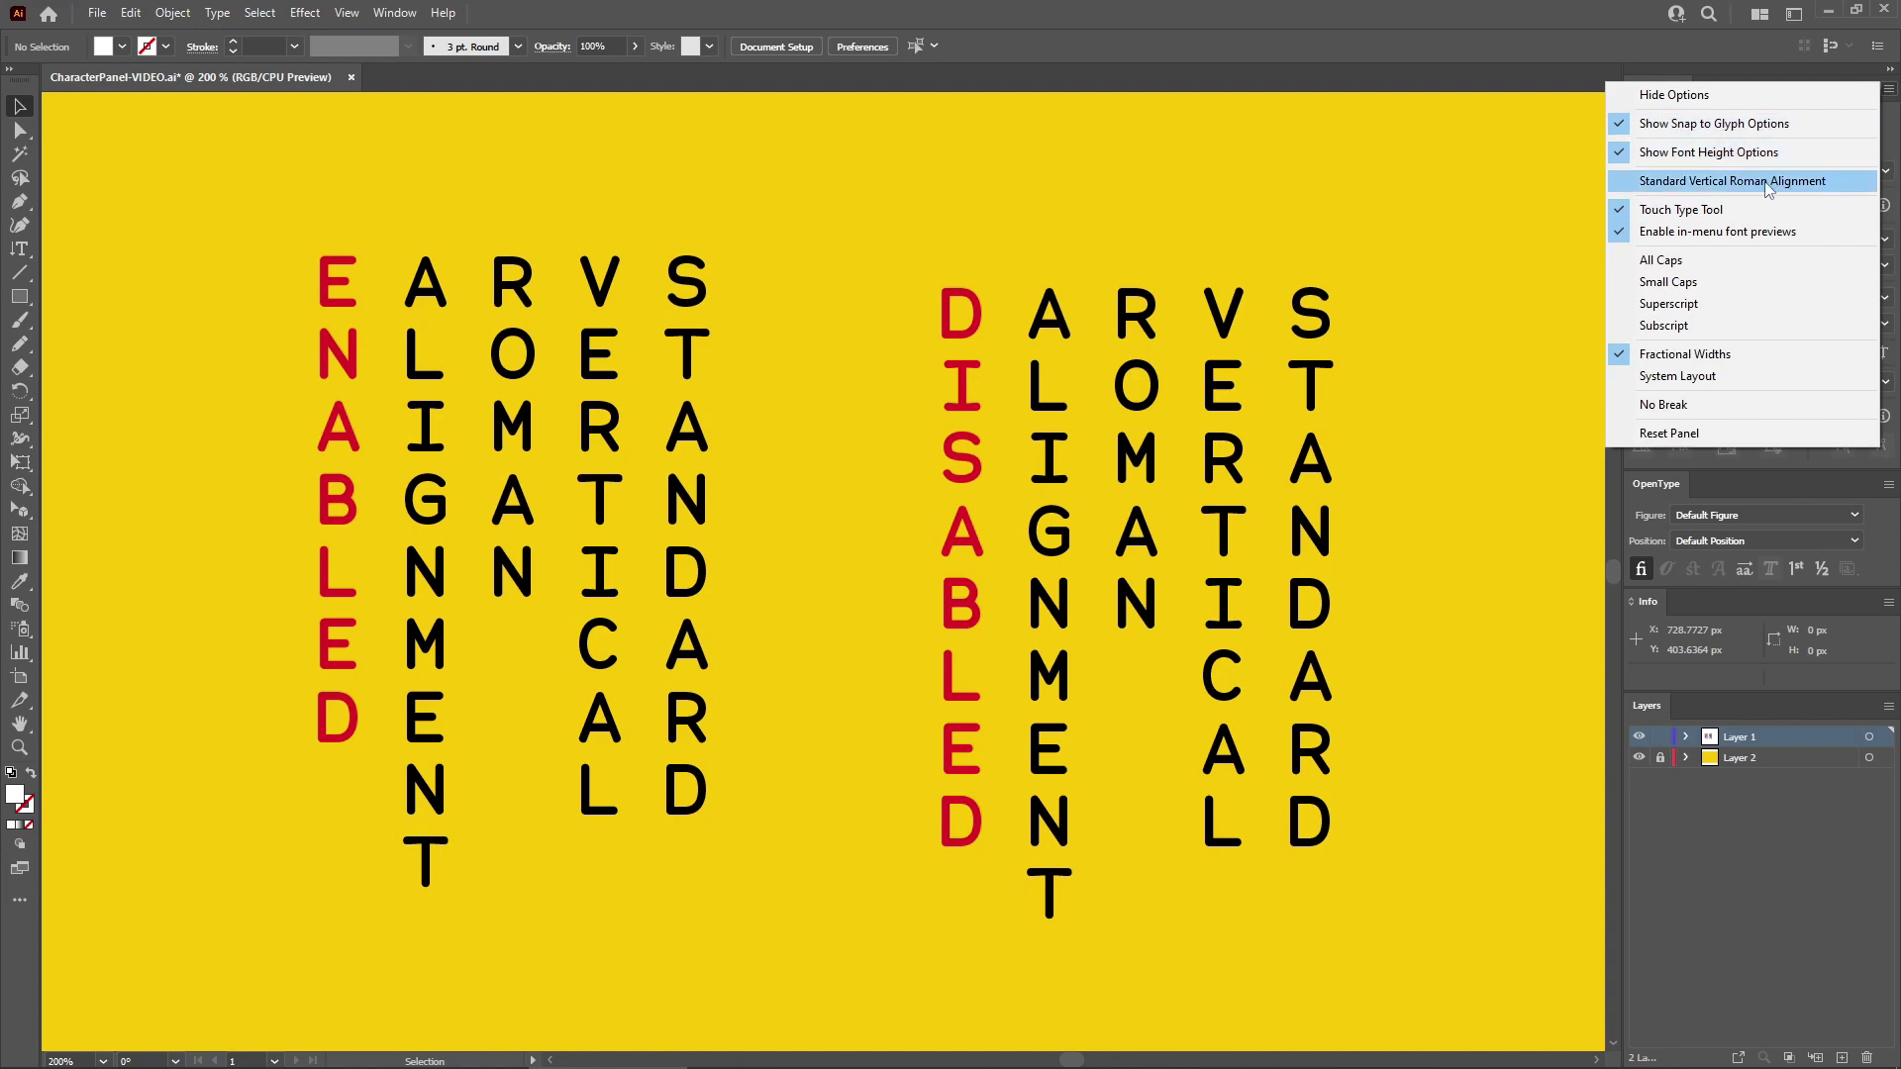
{"action": "left_click", "coordinate": [1836, 183]}
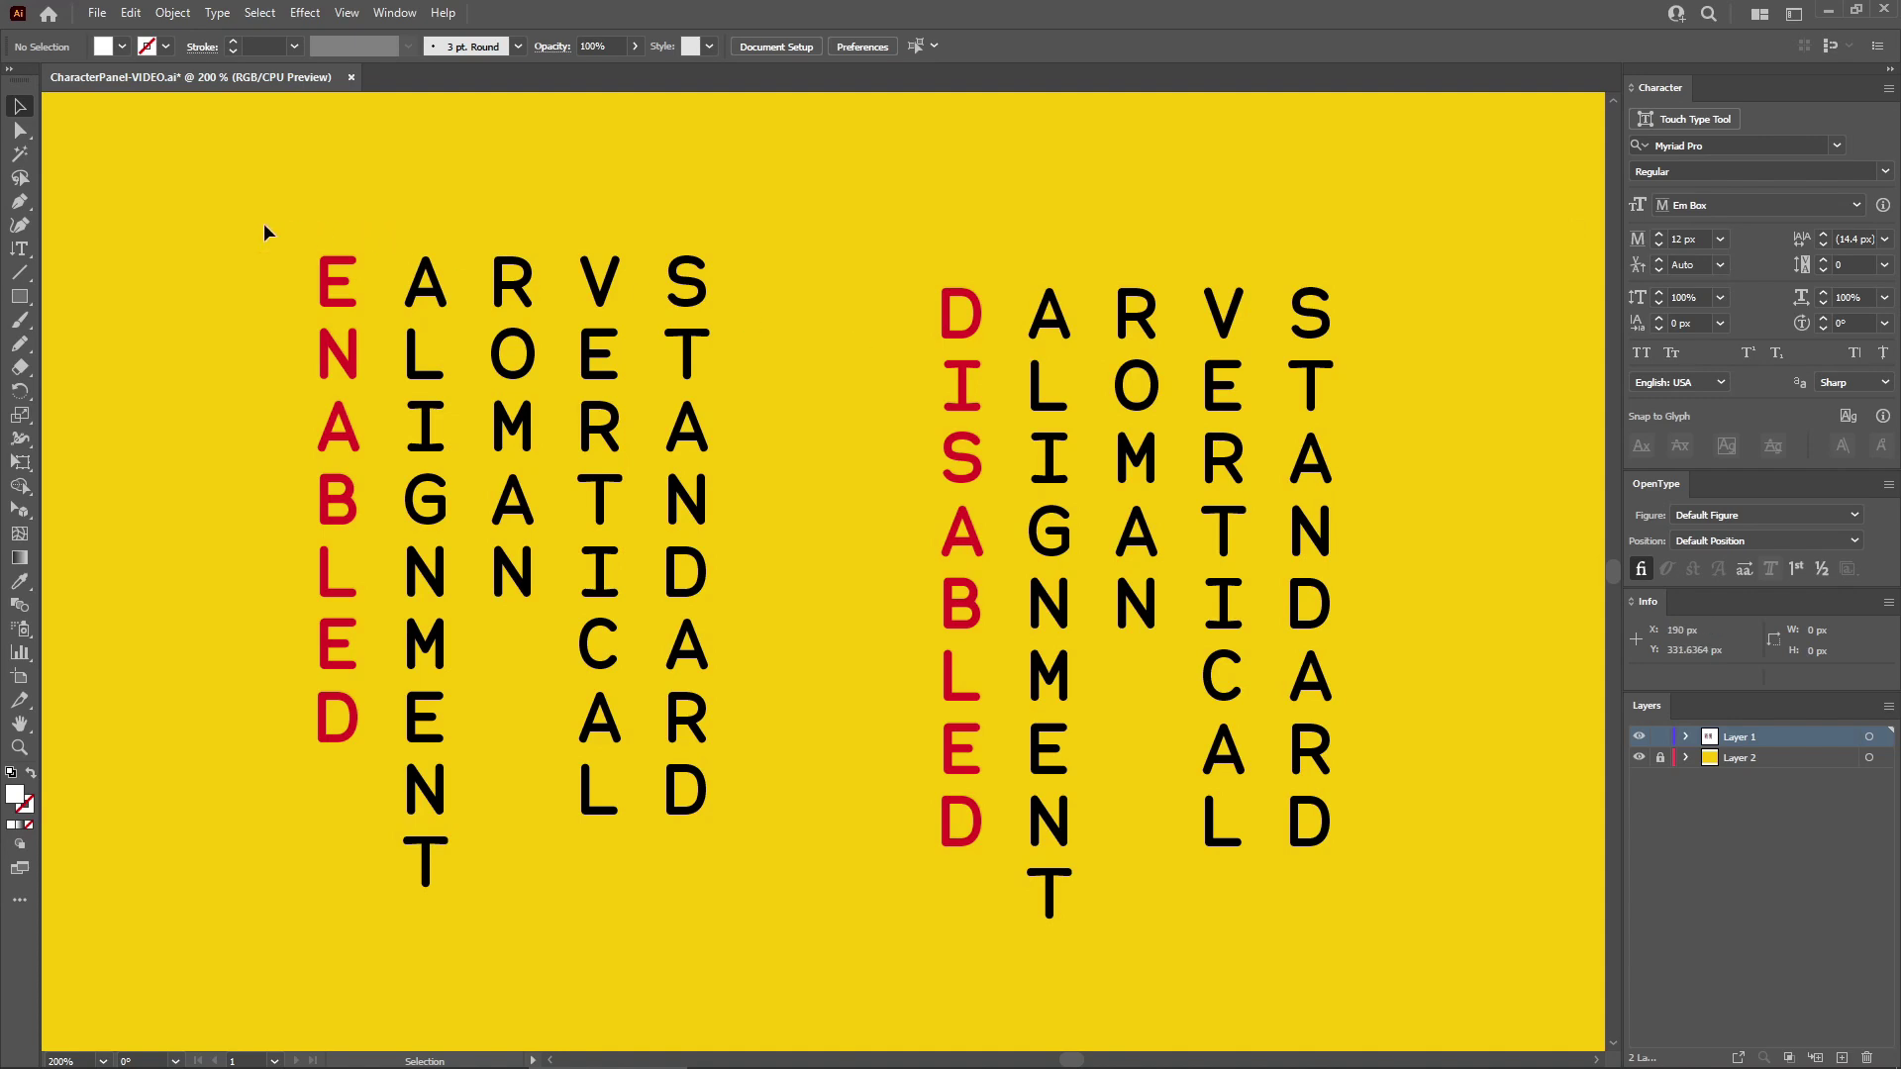
{"action": "left_click", "coordinate": [19, 249]}
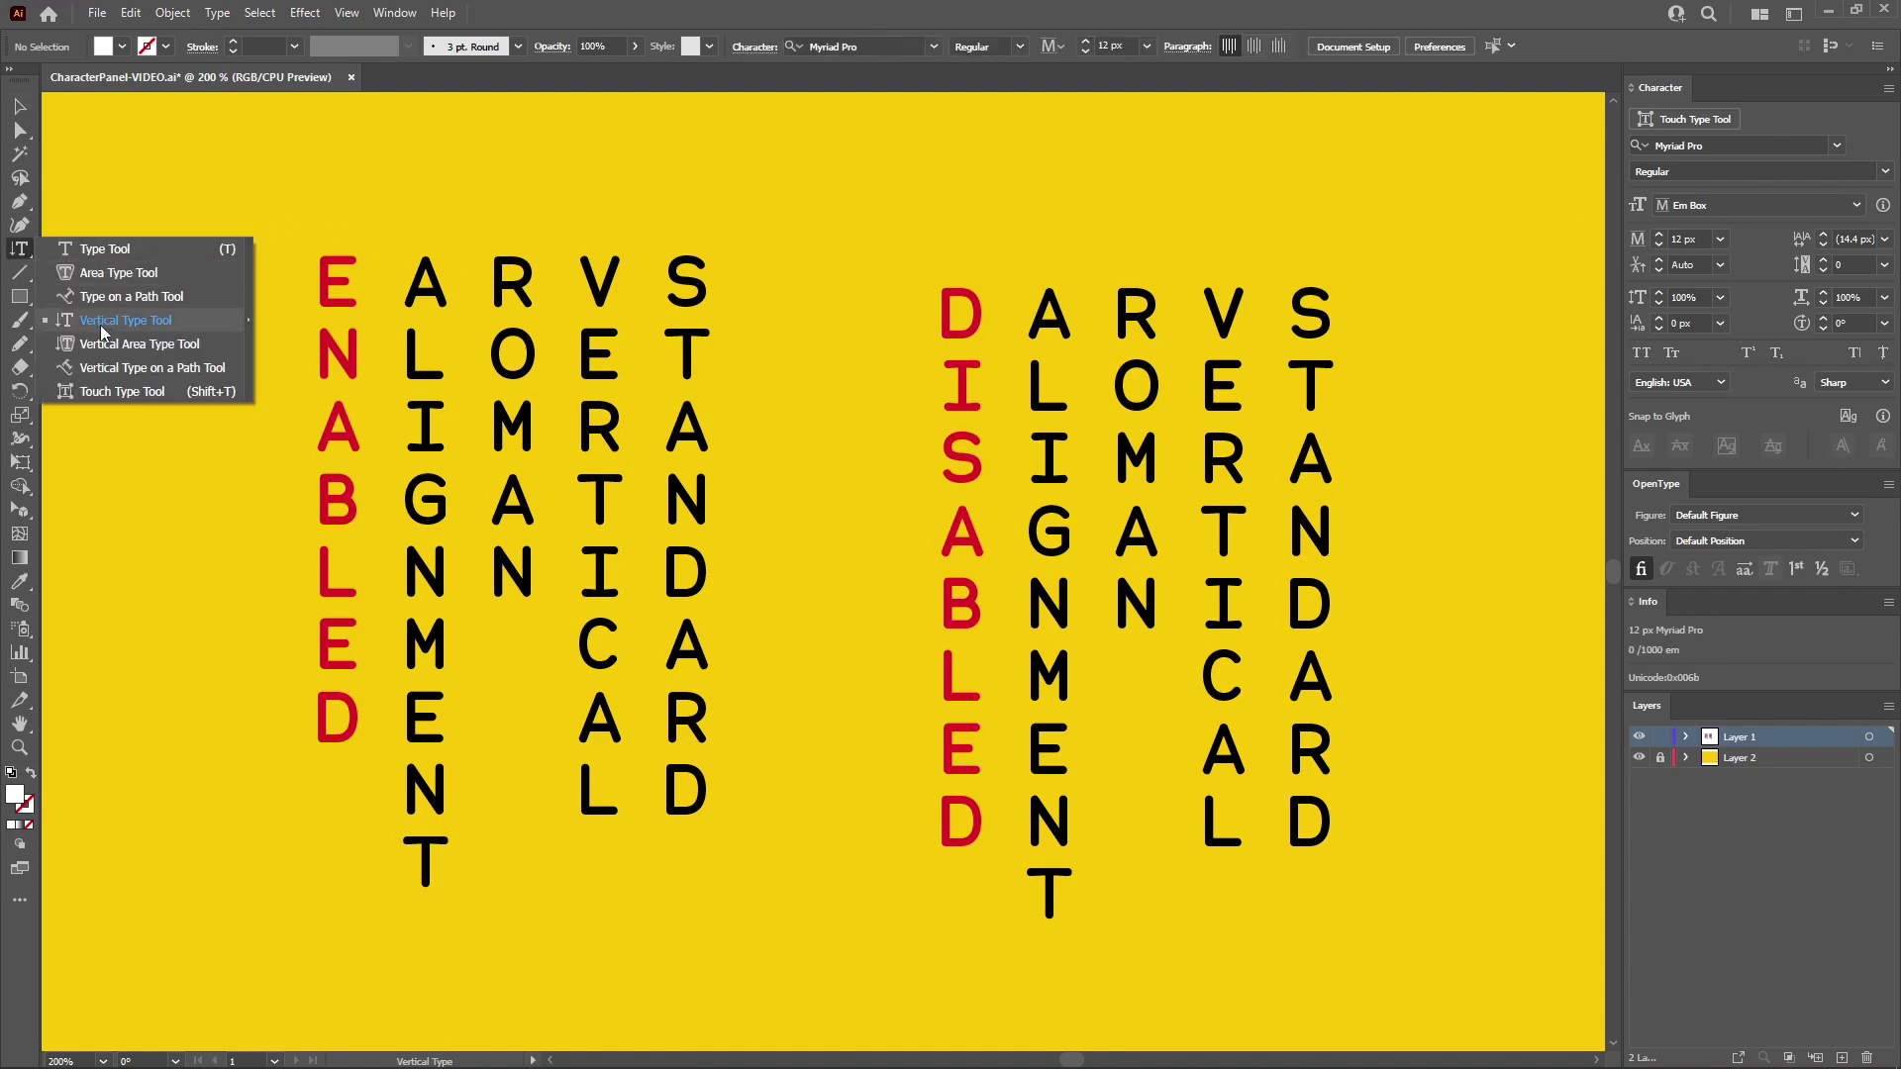
{"action": "left_click", "coordinate": [19, 106]}
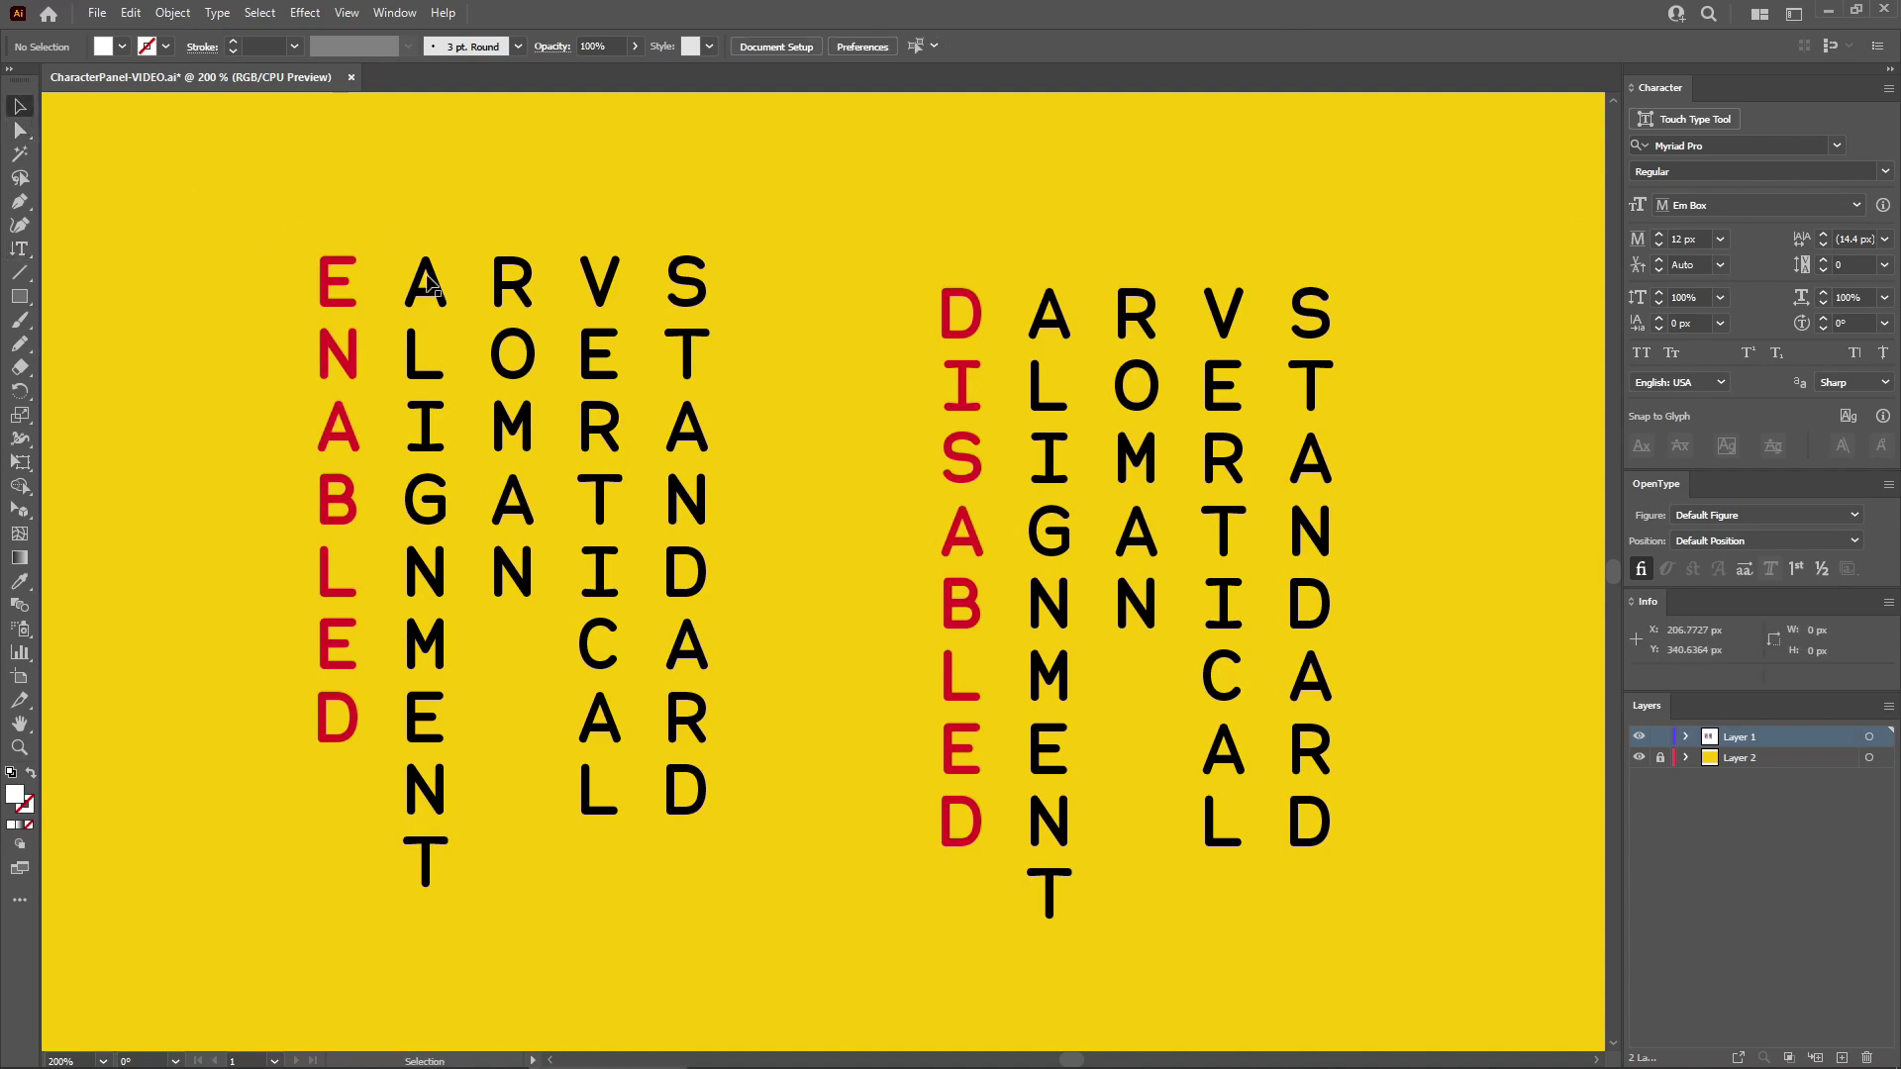
{"action": "left_click", "coordinate": [506, 346]}
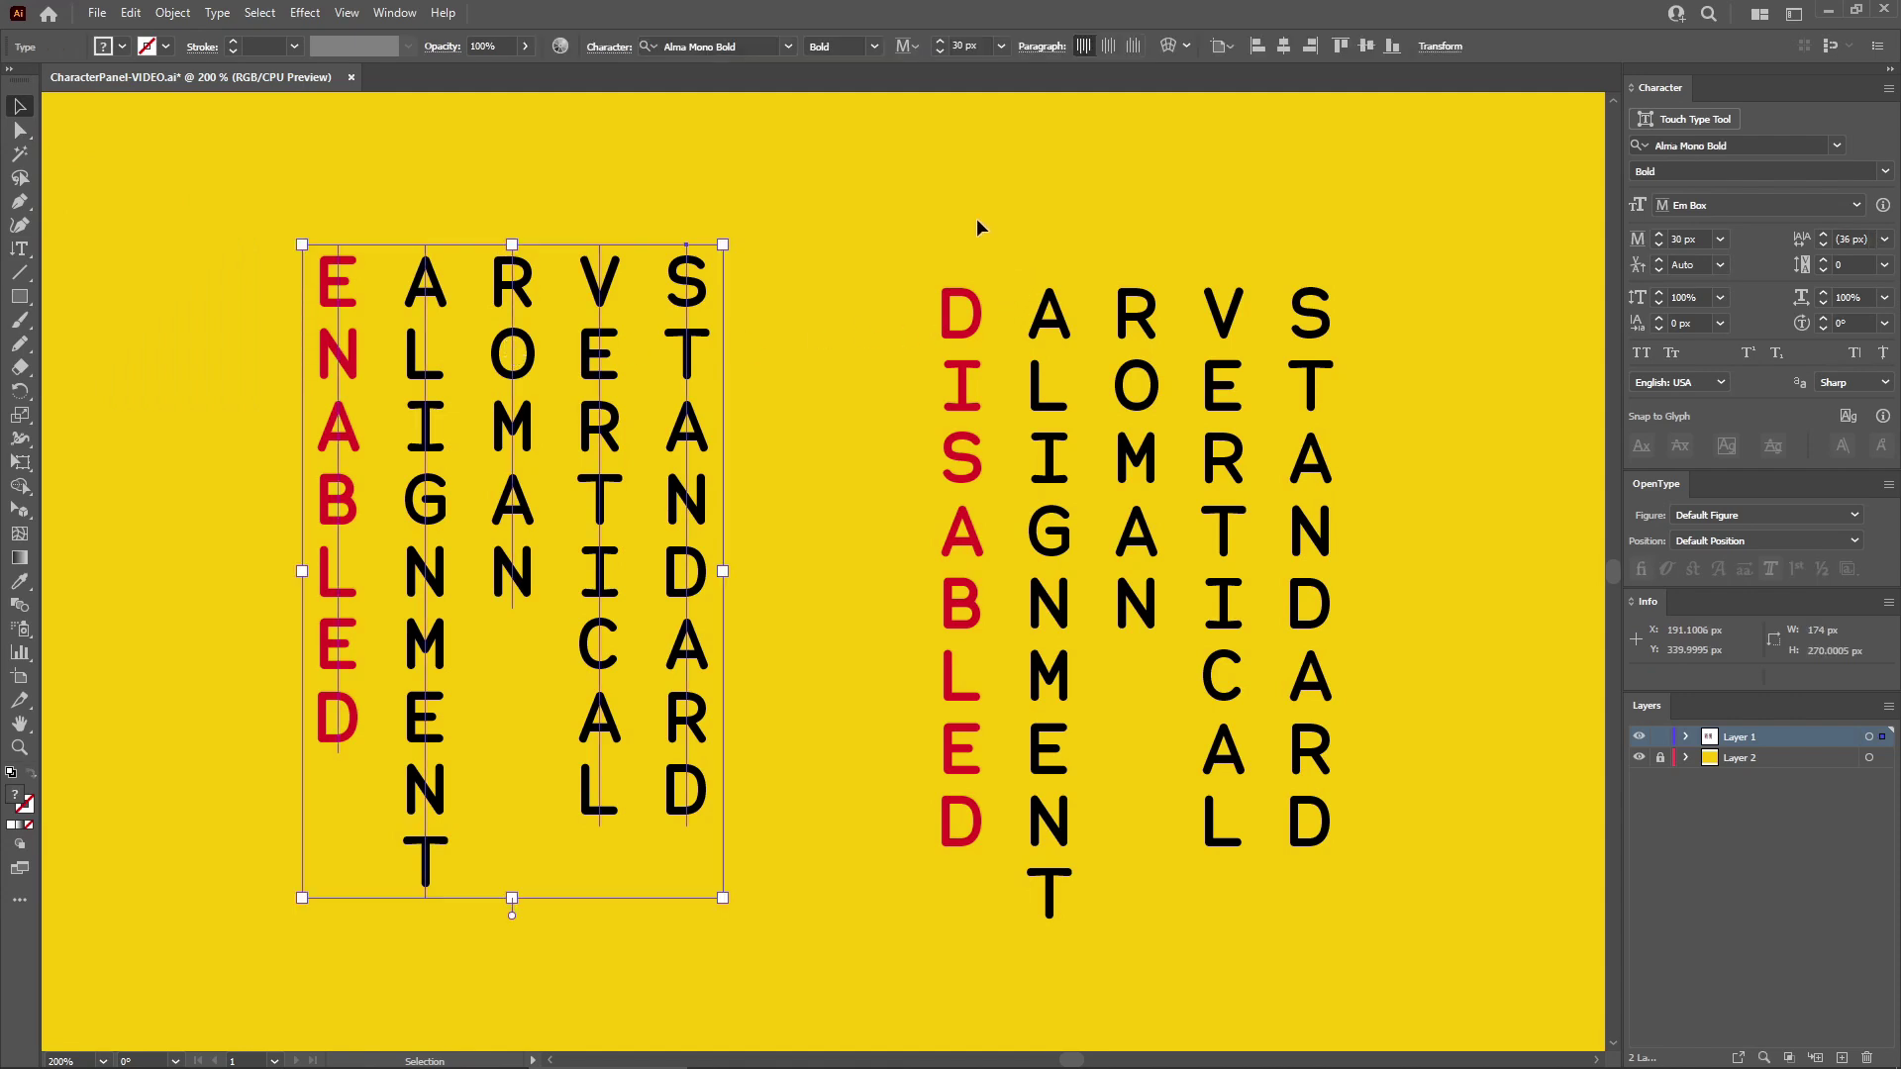
{"action": "left_click", "coordinate": [885, 223]}
Apply Standard Vertical Roman Alignment to the right DISABLED block, then deselect it.
{"action": "left_click", "coordinate": [1051, 330]}
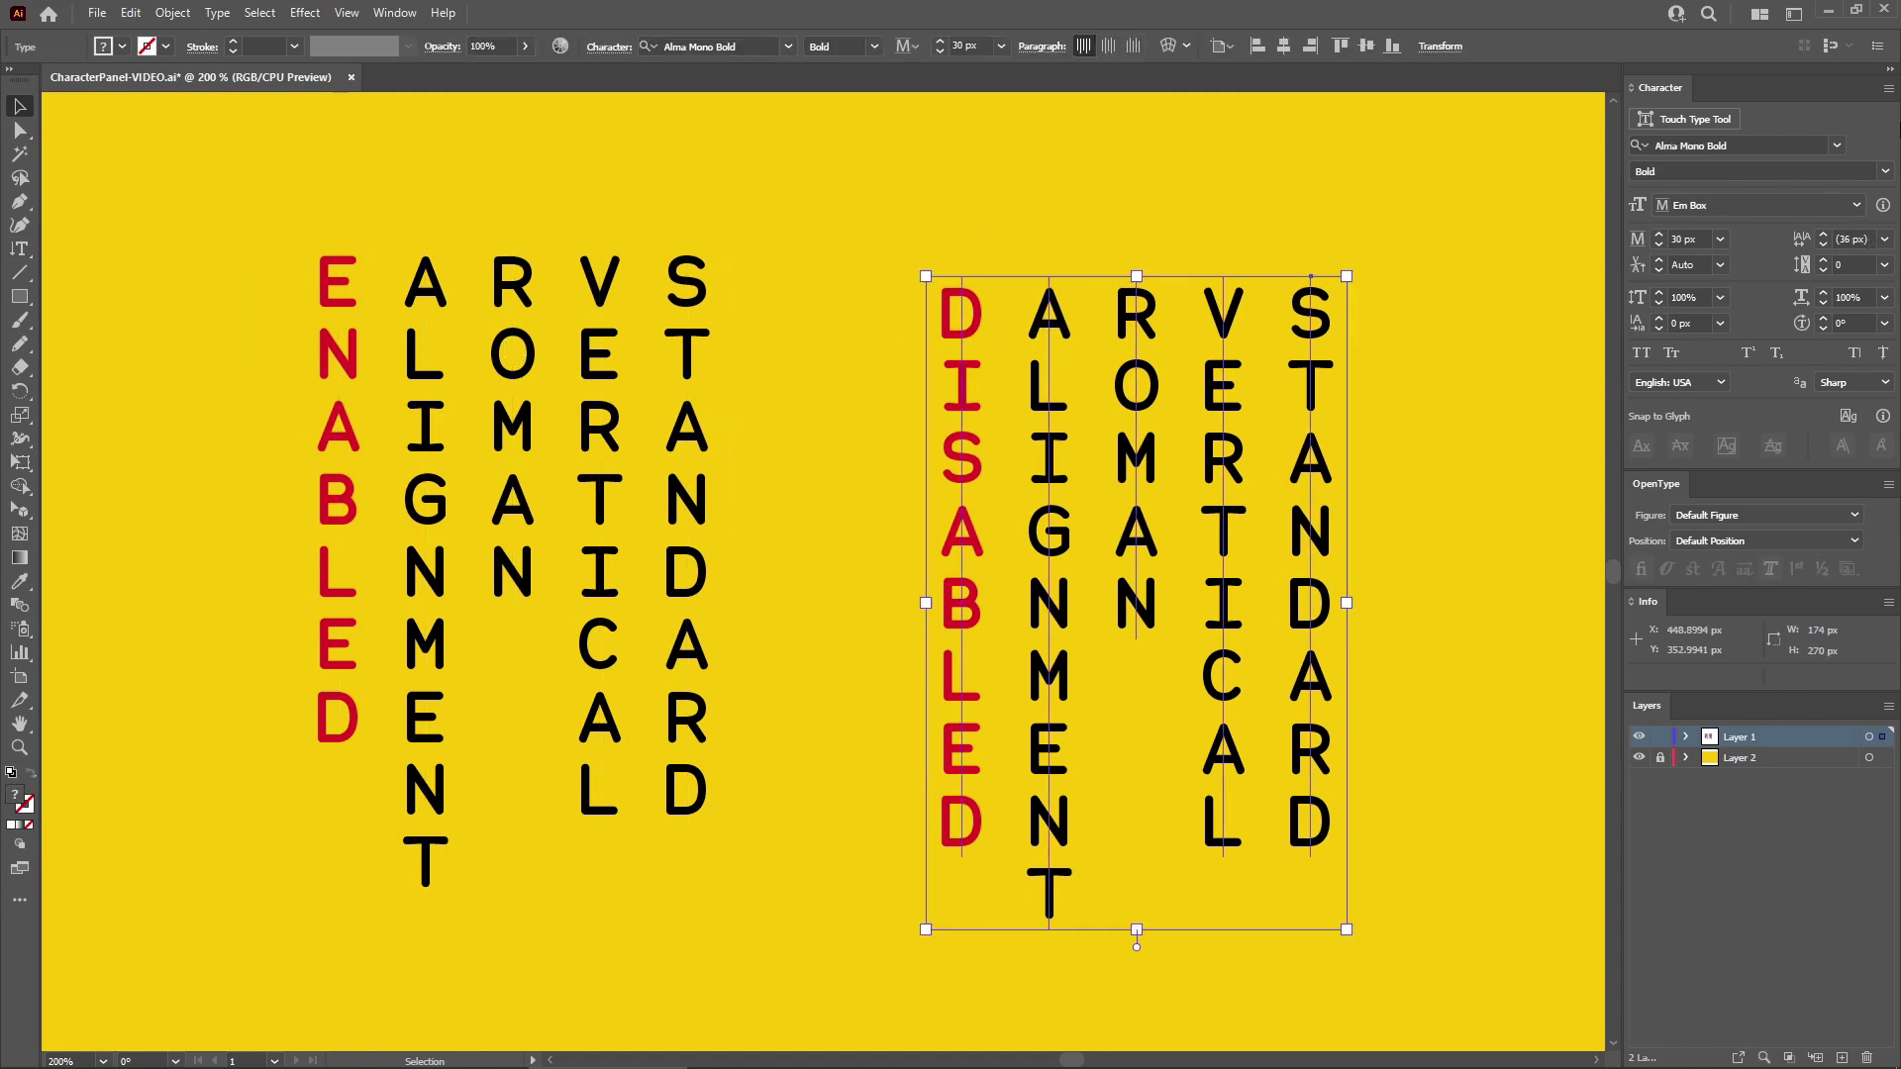
{"action": "left_click", "coordinate": [1887, 88]}
{"action": "left_click", "coordinate": [1754, 188]}
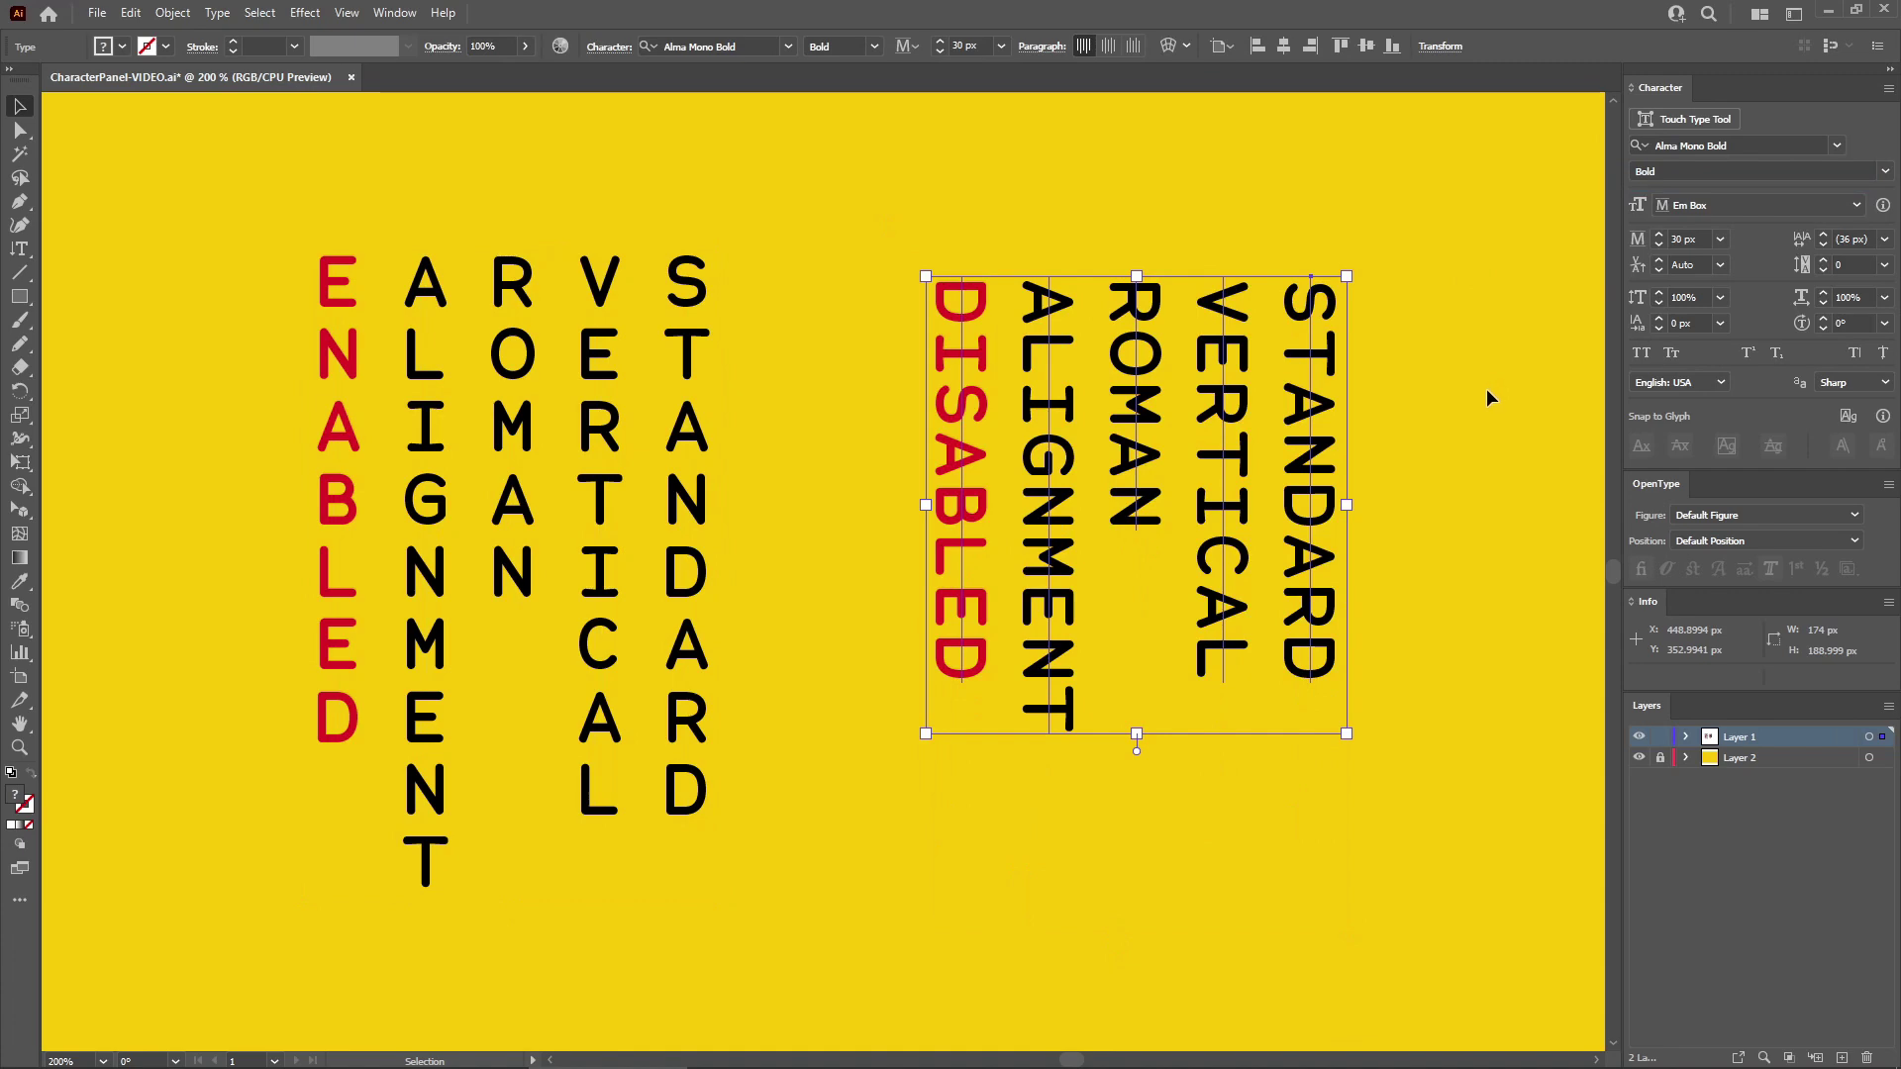
{"action": "left_click", "coordinate": [1396, 416]}
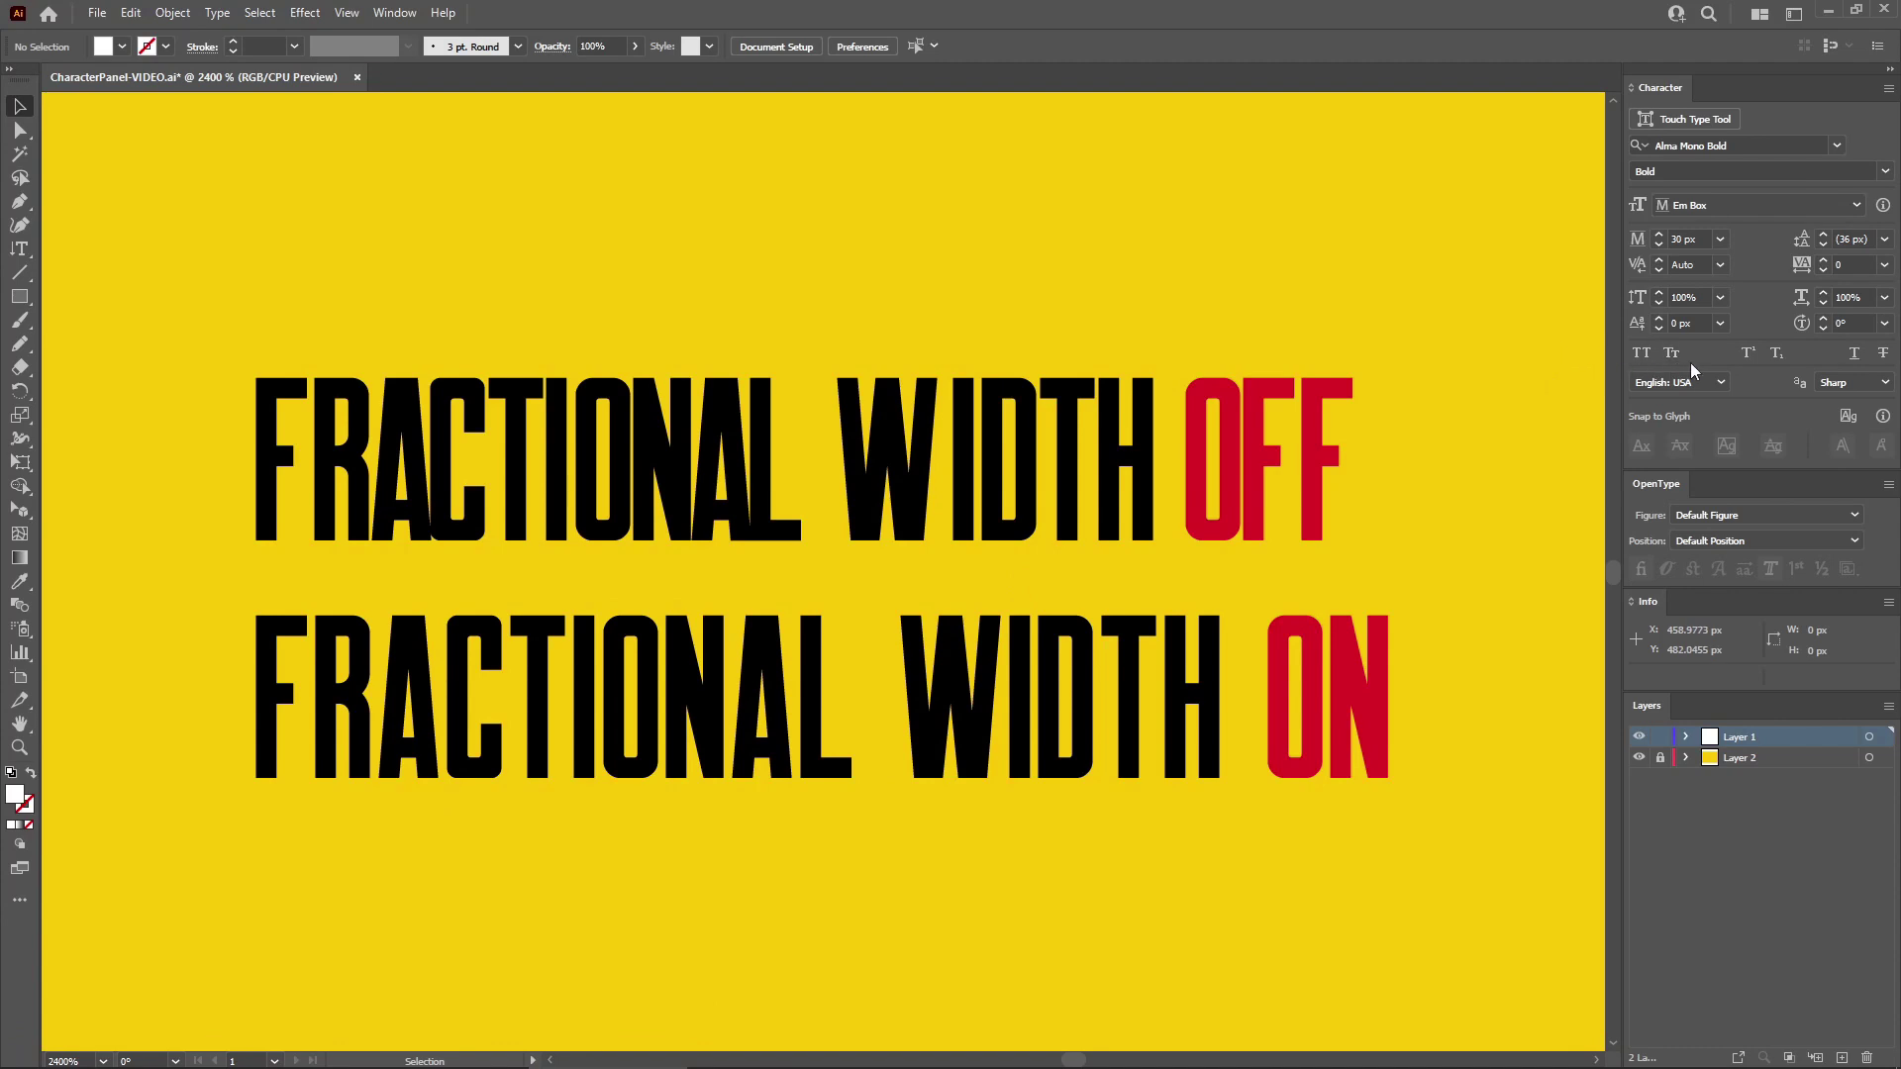
Open the Character panel flyout menu with the FRACTIONAL WIDTH OFF/ON comparison shown.
{"action": "left_click", "coordinate": [1888, 89]}
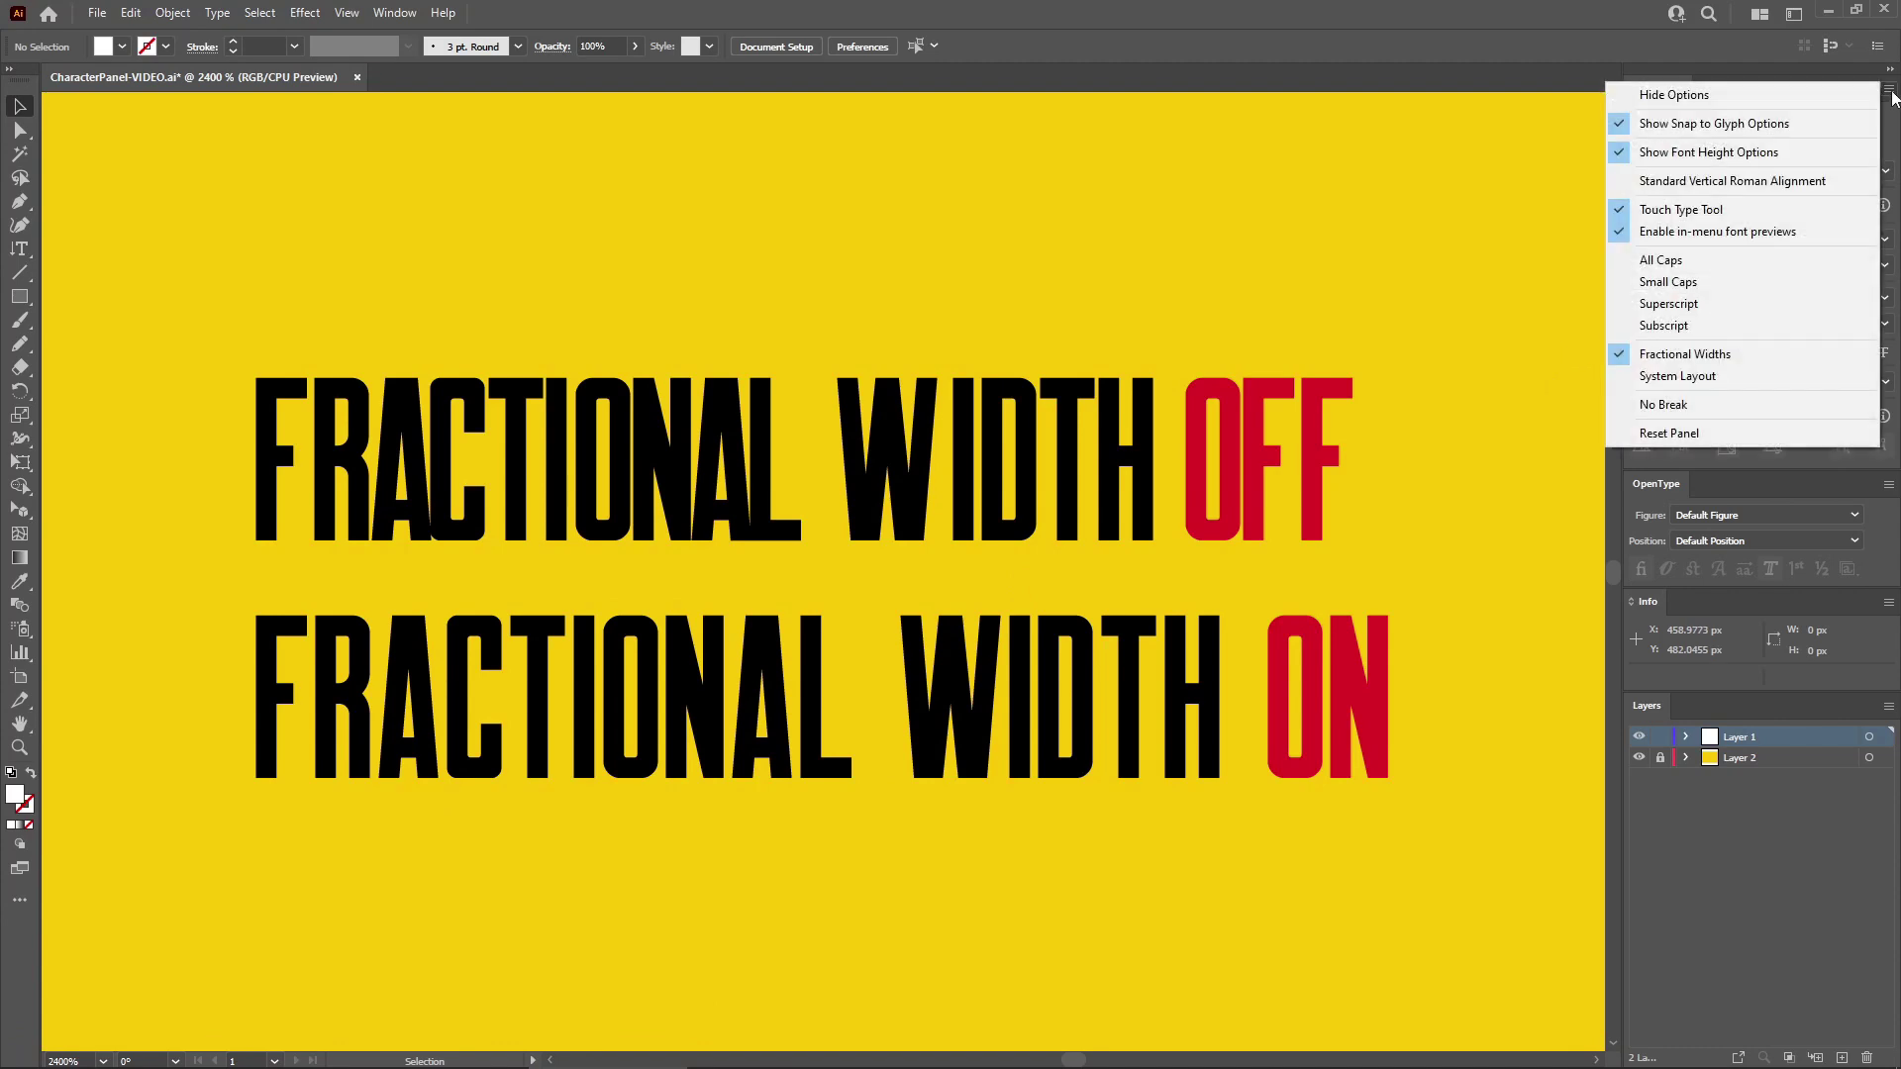
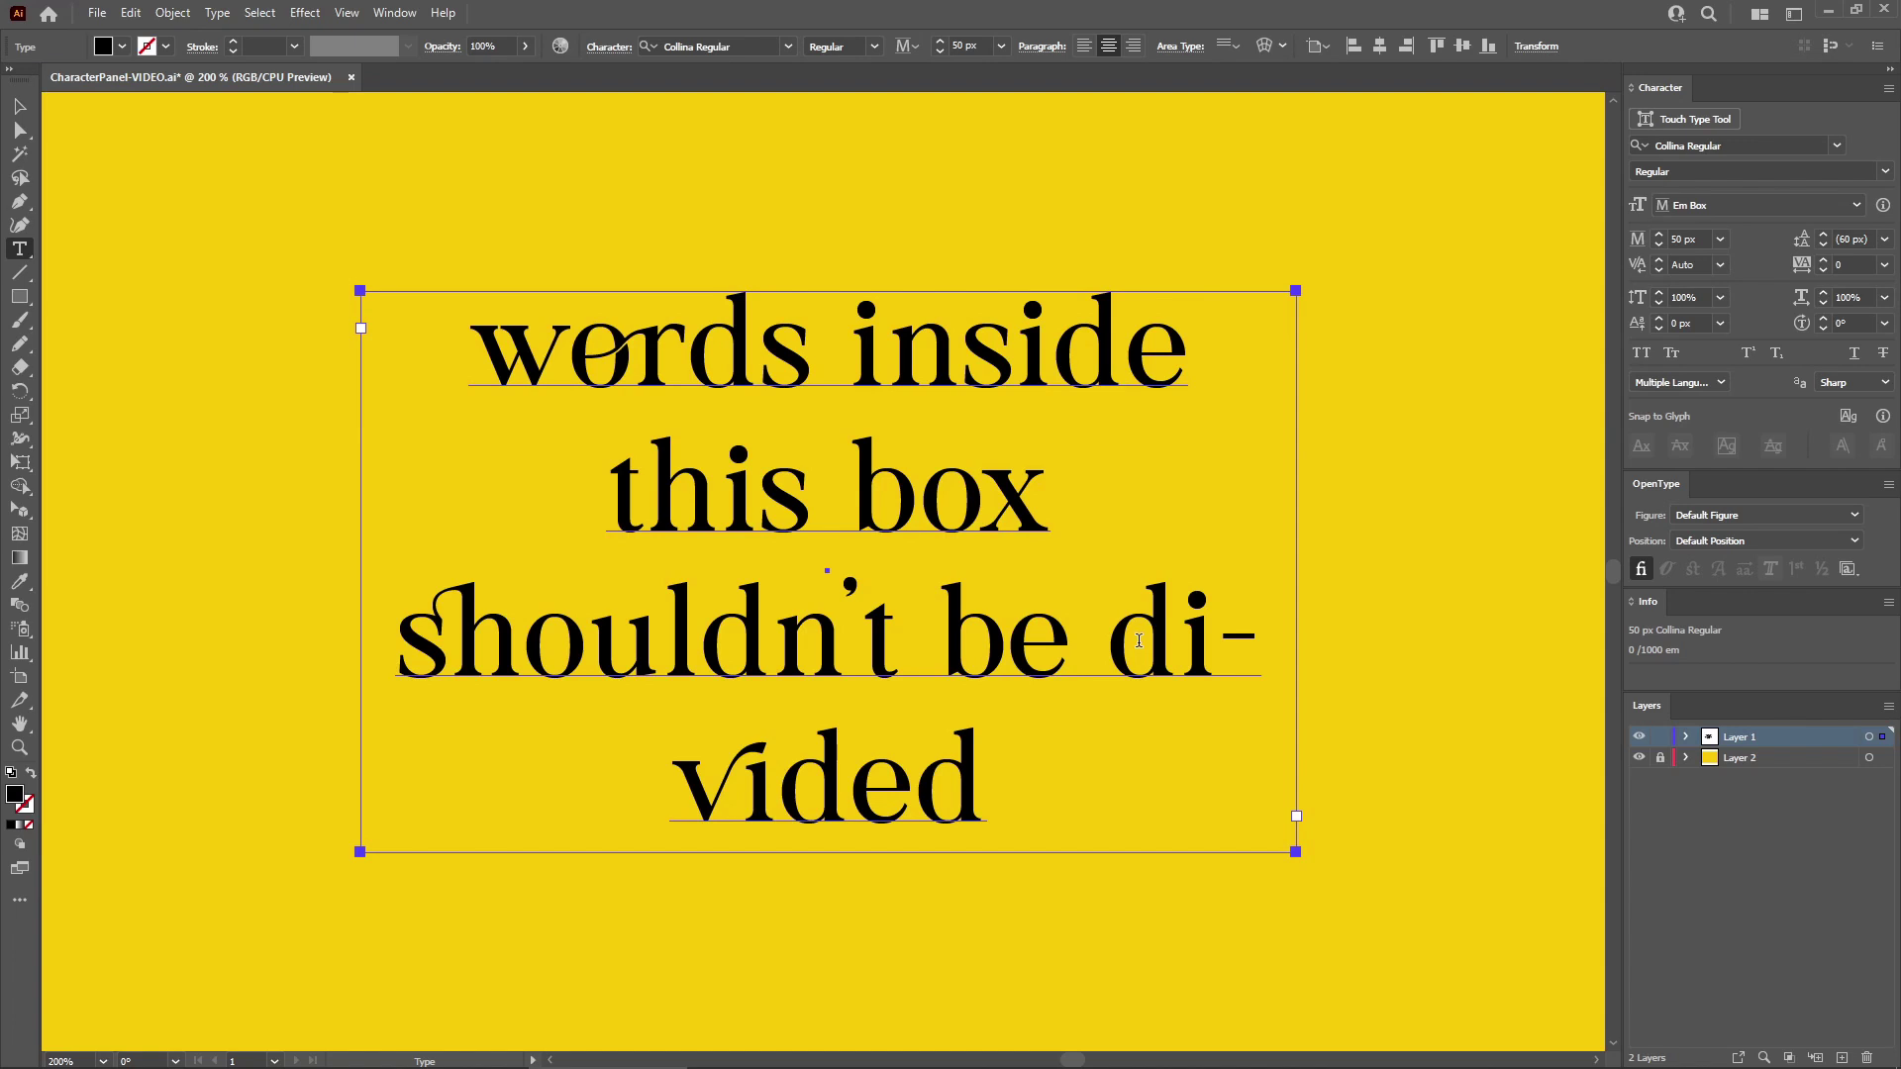
Apply No Break to the word 'di-vided' so it stays whole on the last line.
{"action": "left_click_drag", "start_coordinate": [1109, 634], "coordinate": [1166, 784]}
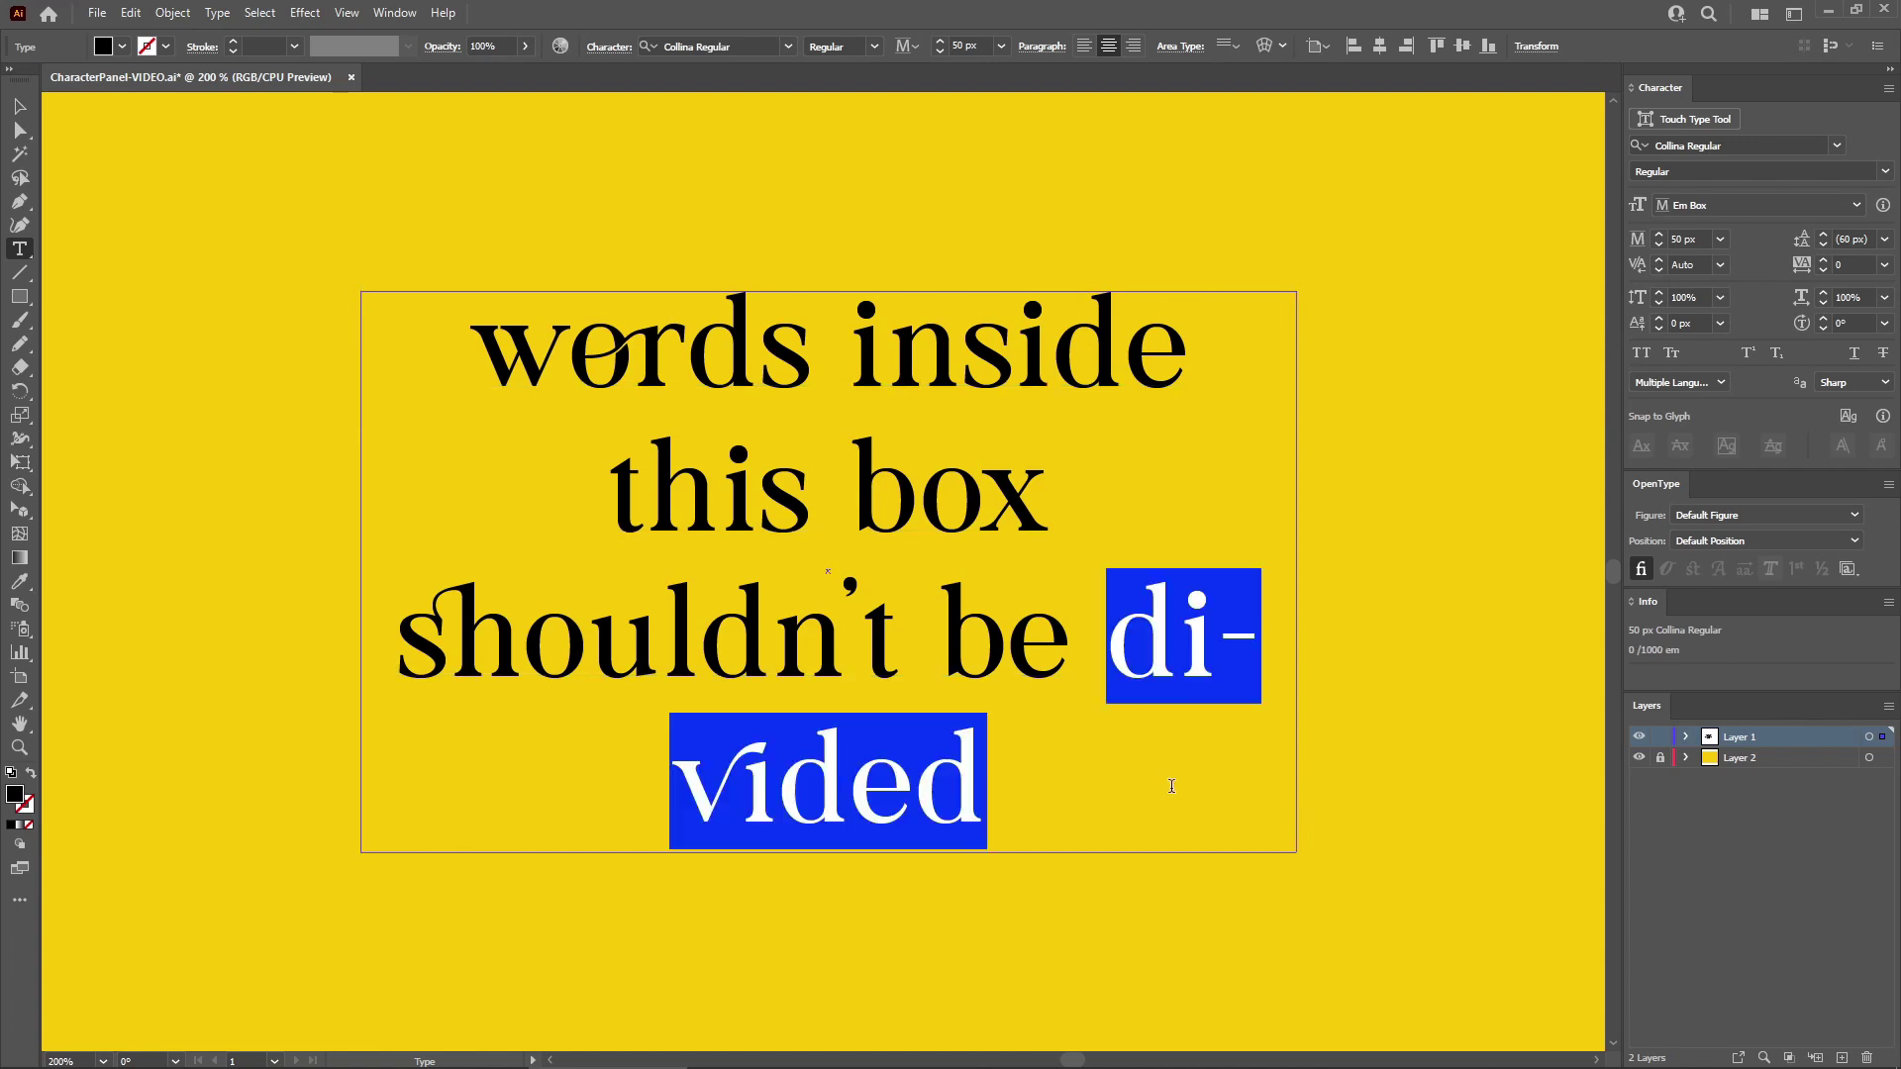
{"action": "left_click", "coordinate": [1889, 89]}
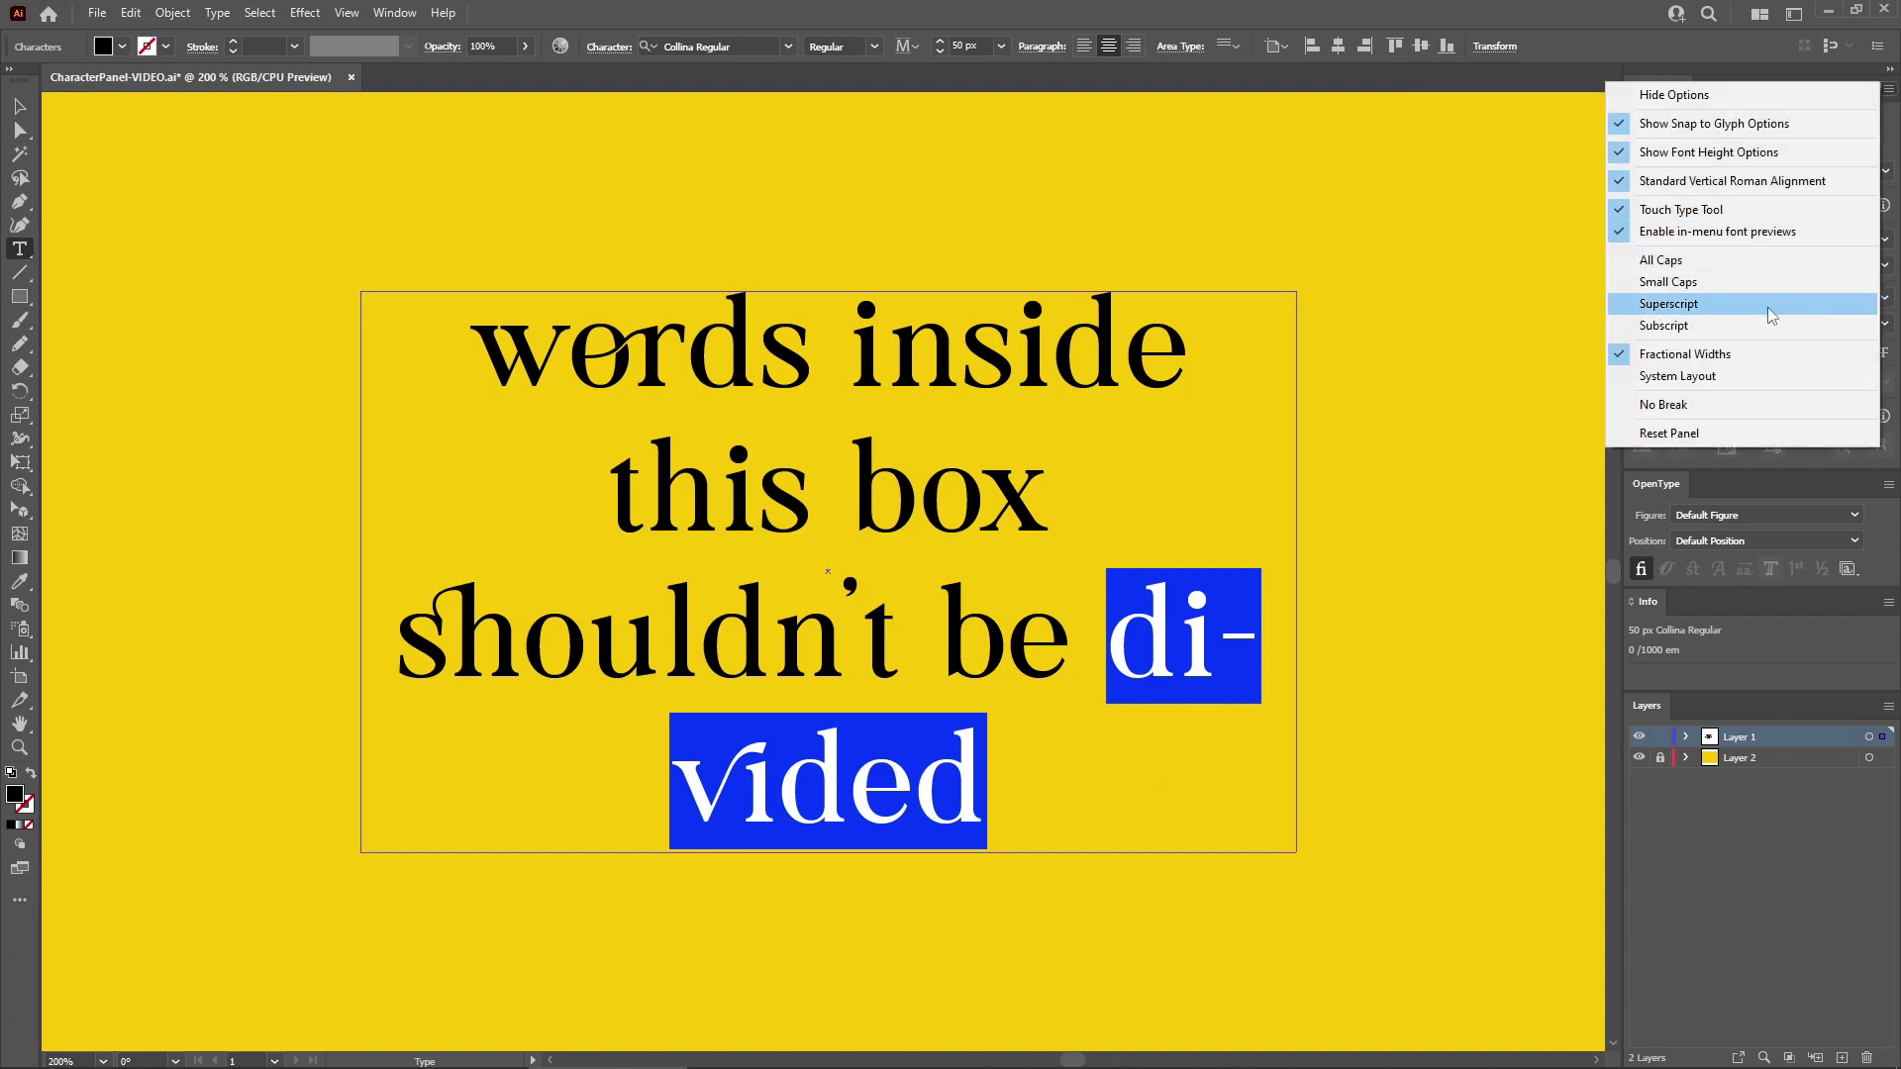
{"action": "left_click", "coordinate": [1695, 402]}
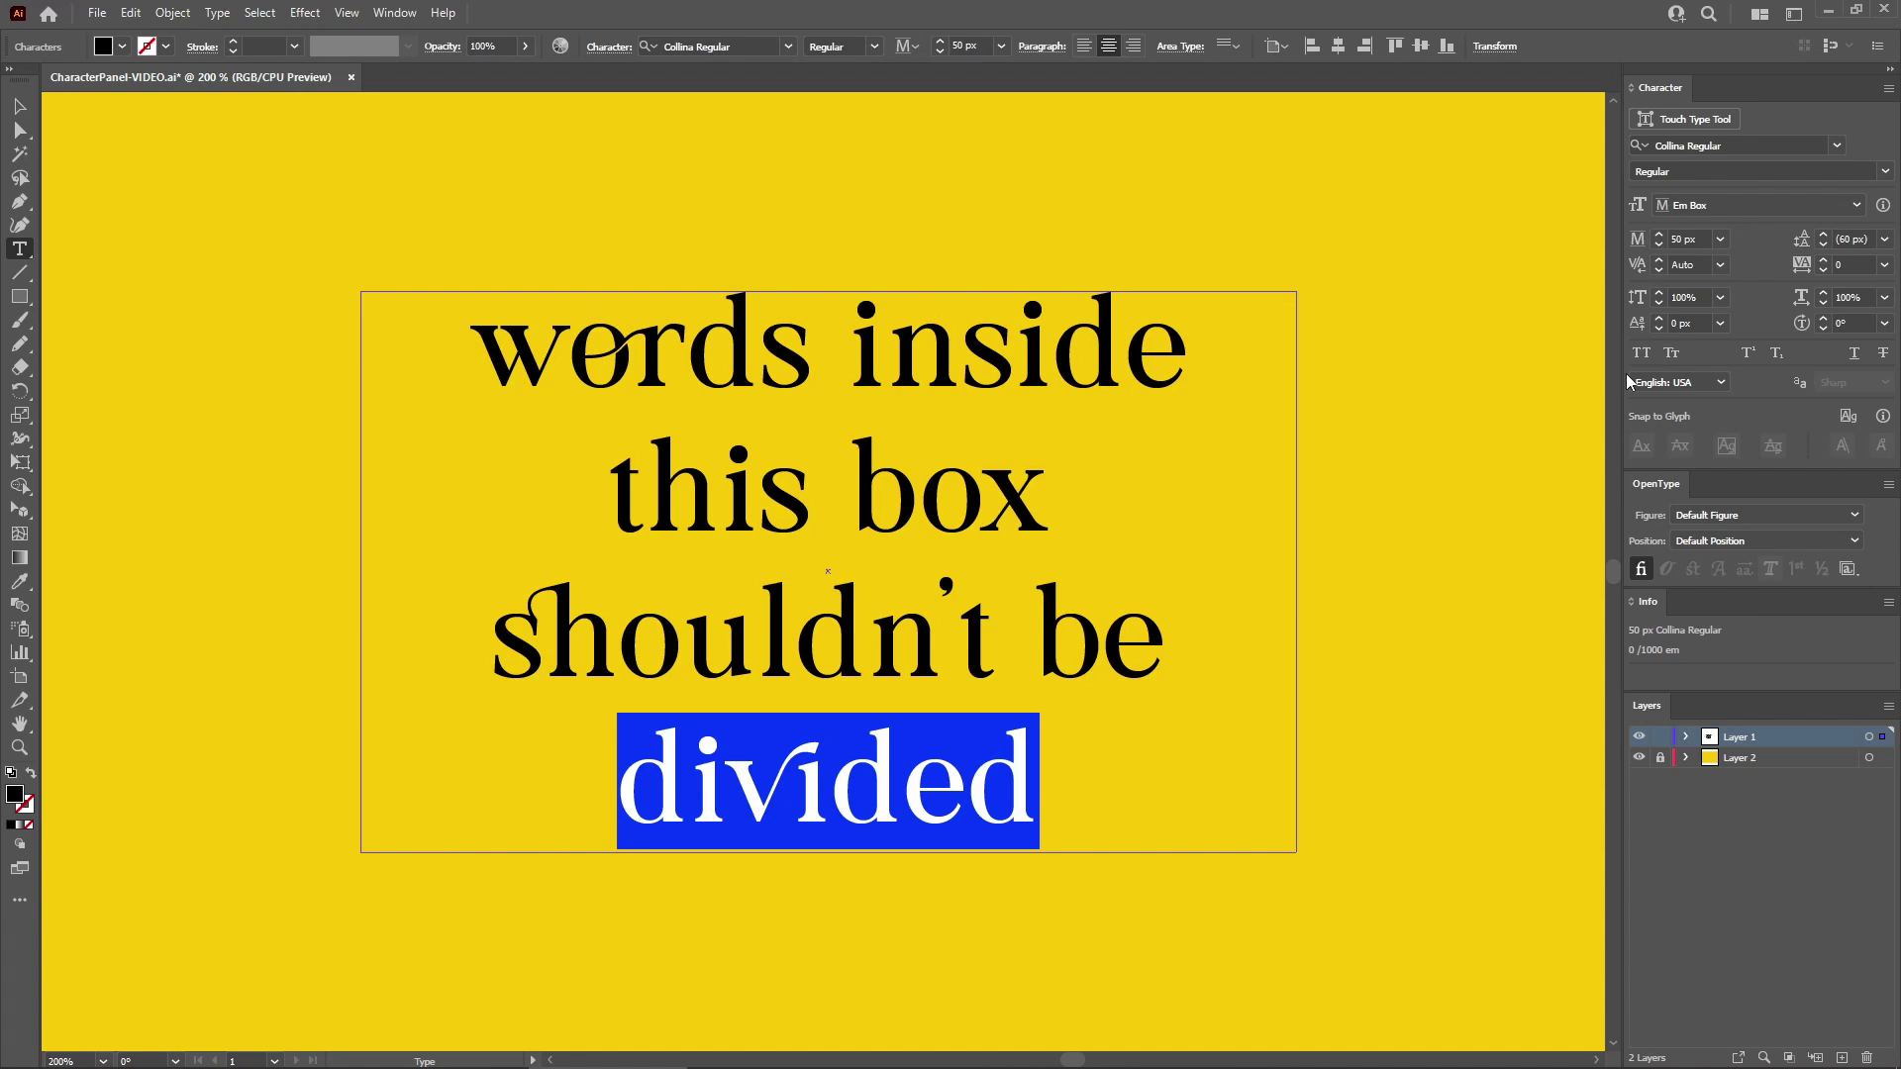
Deselect the text and reset the Character panel to Myriad Pro Regular 12 px.
{"action": "left_click", "coordinate": [1514, 235], "text": "ctrl"}
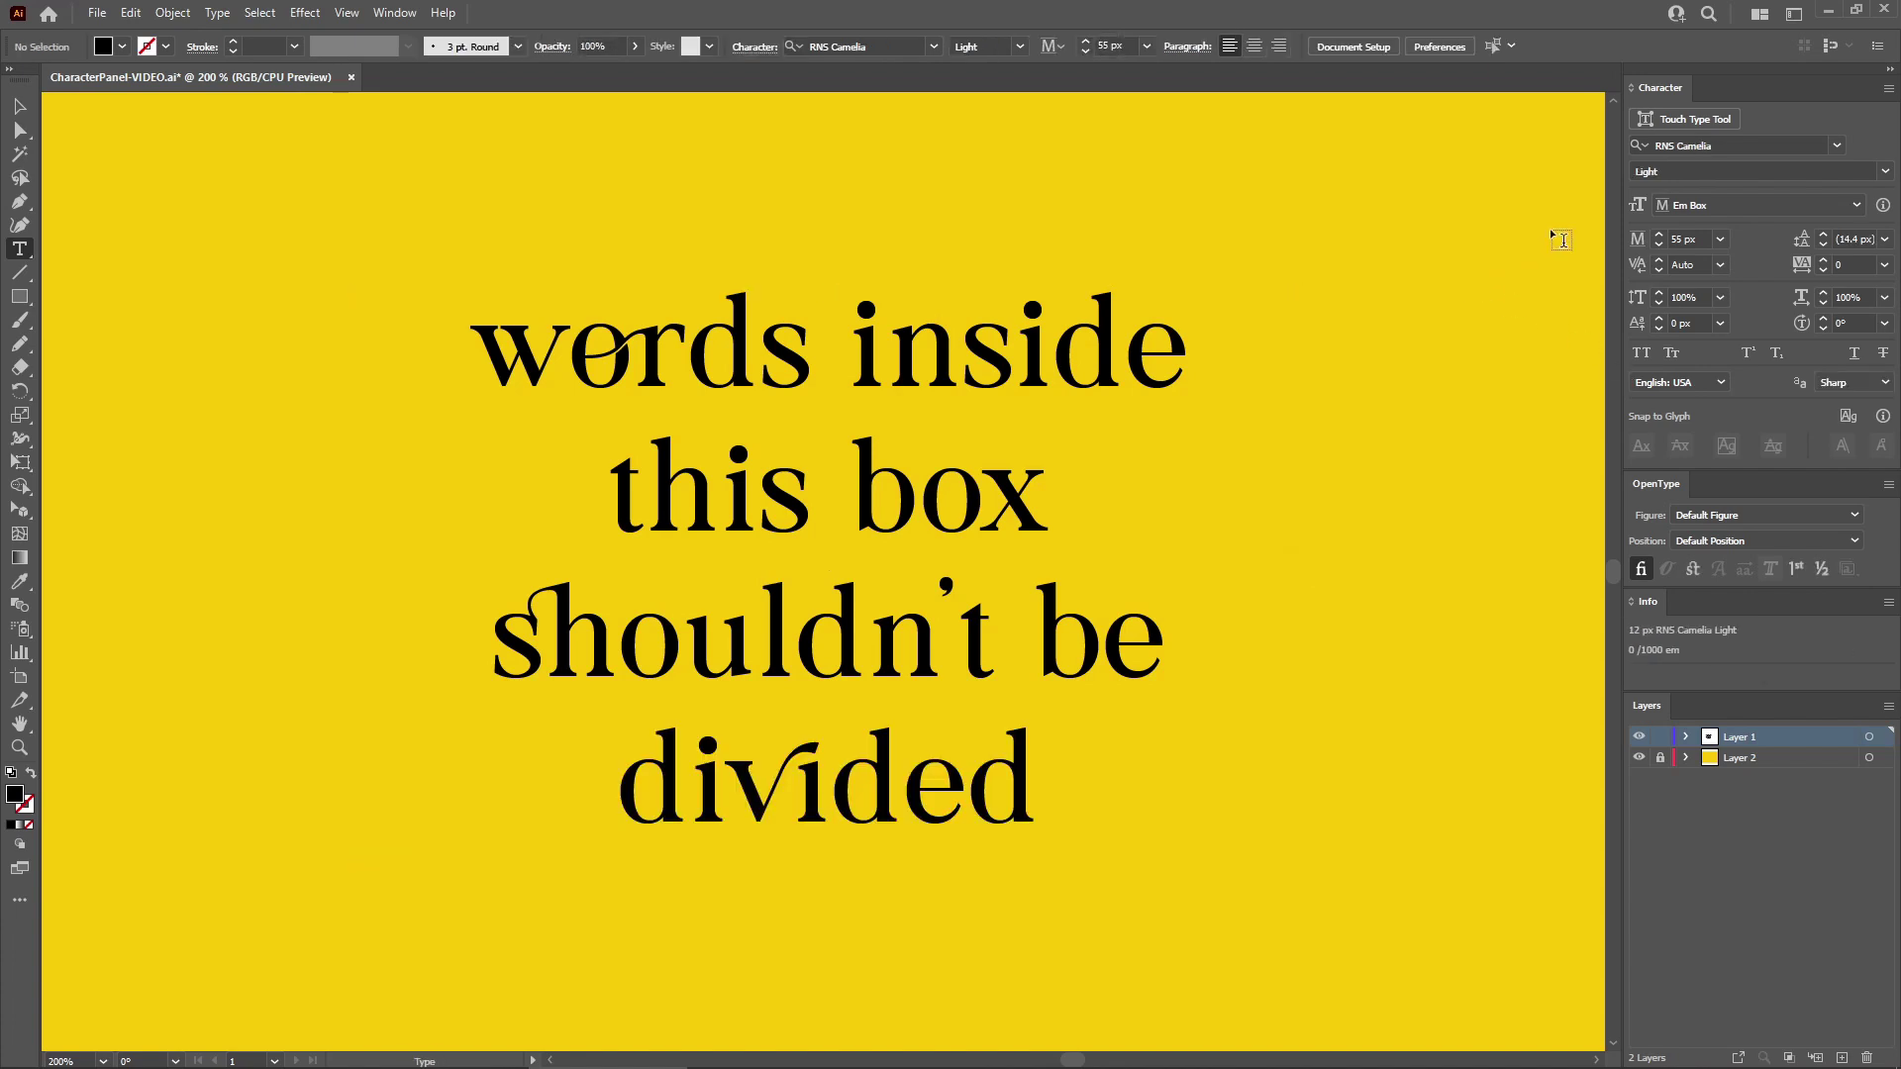
{"action": "left_click", "coordinate": [1888, 88]}
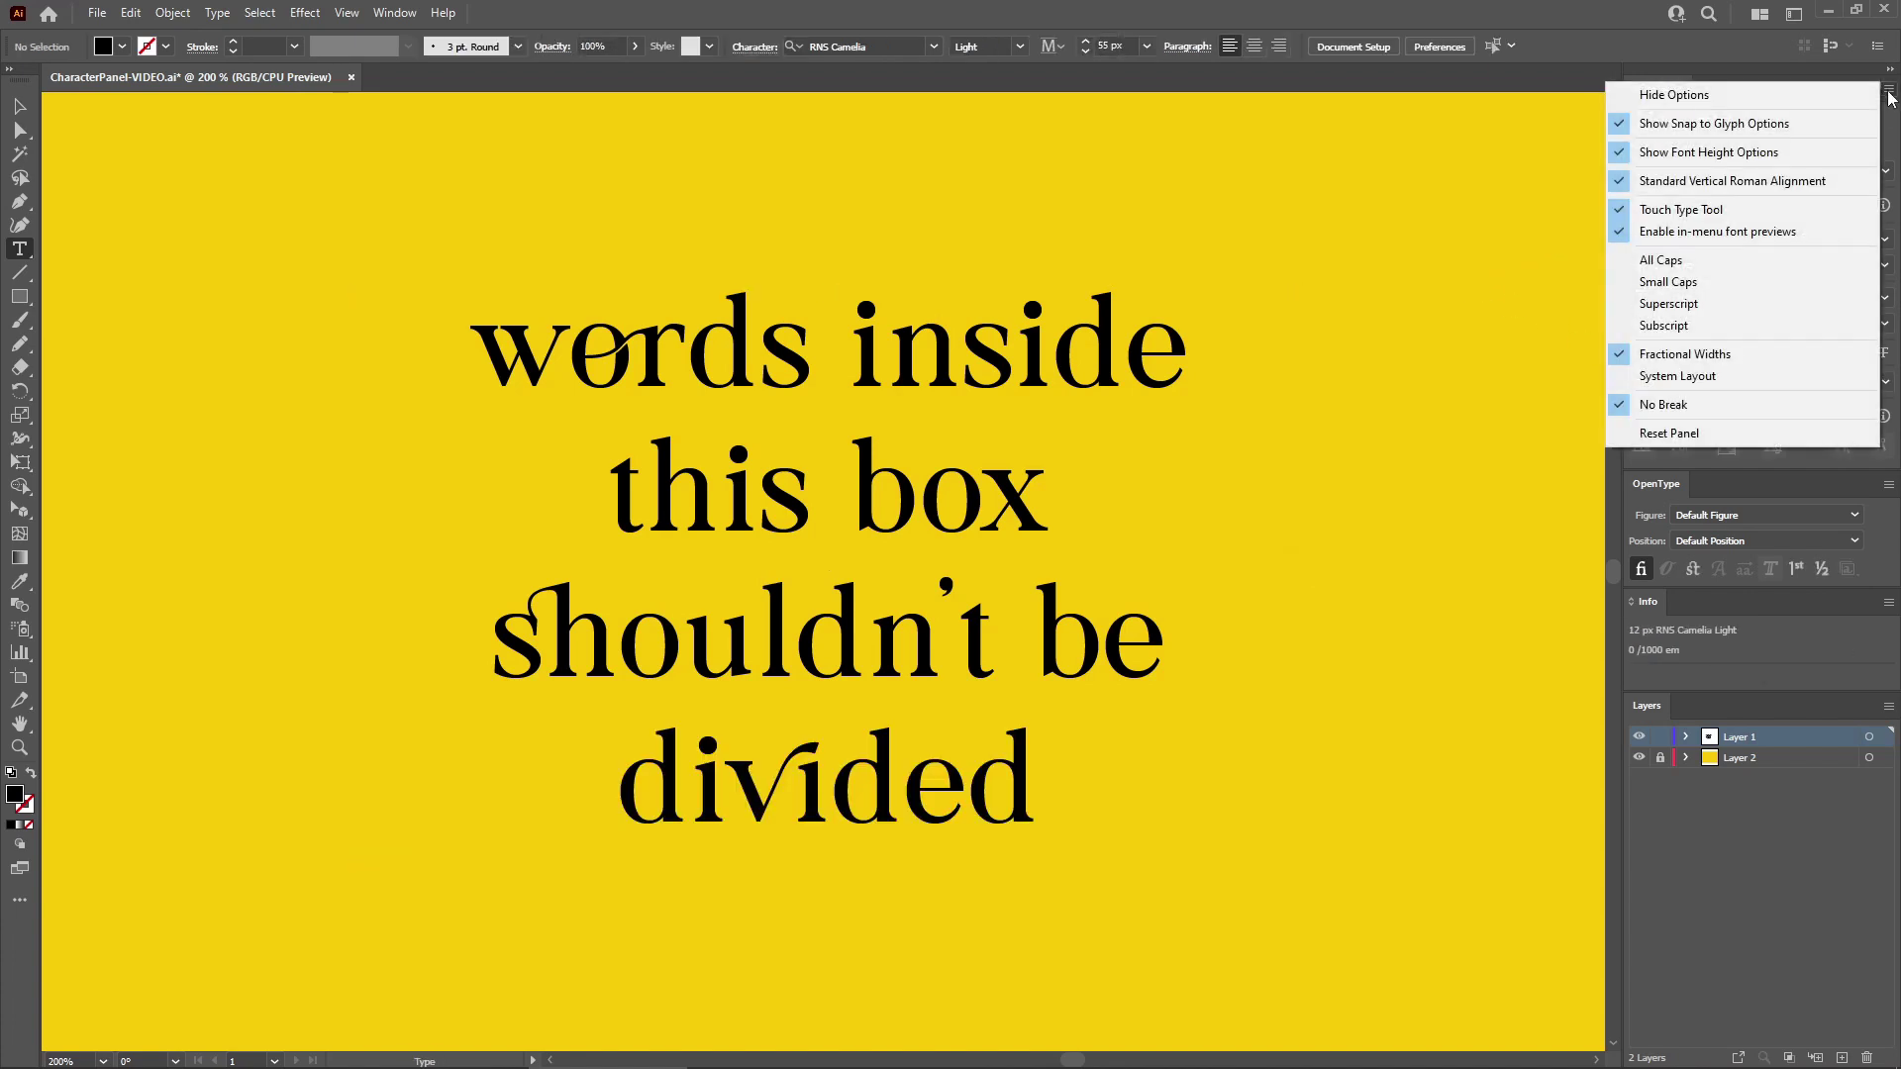
{"action": "left_click", "coordinate": [1890, 144]}
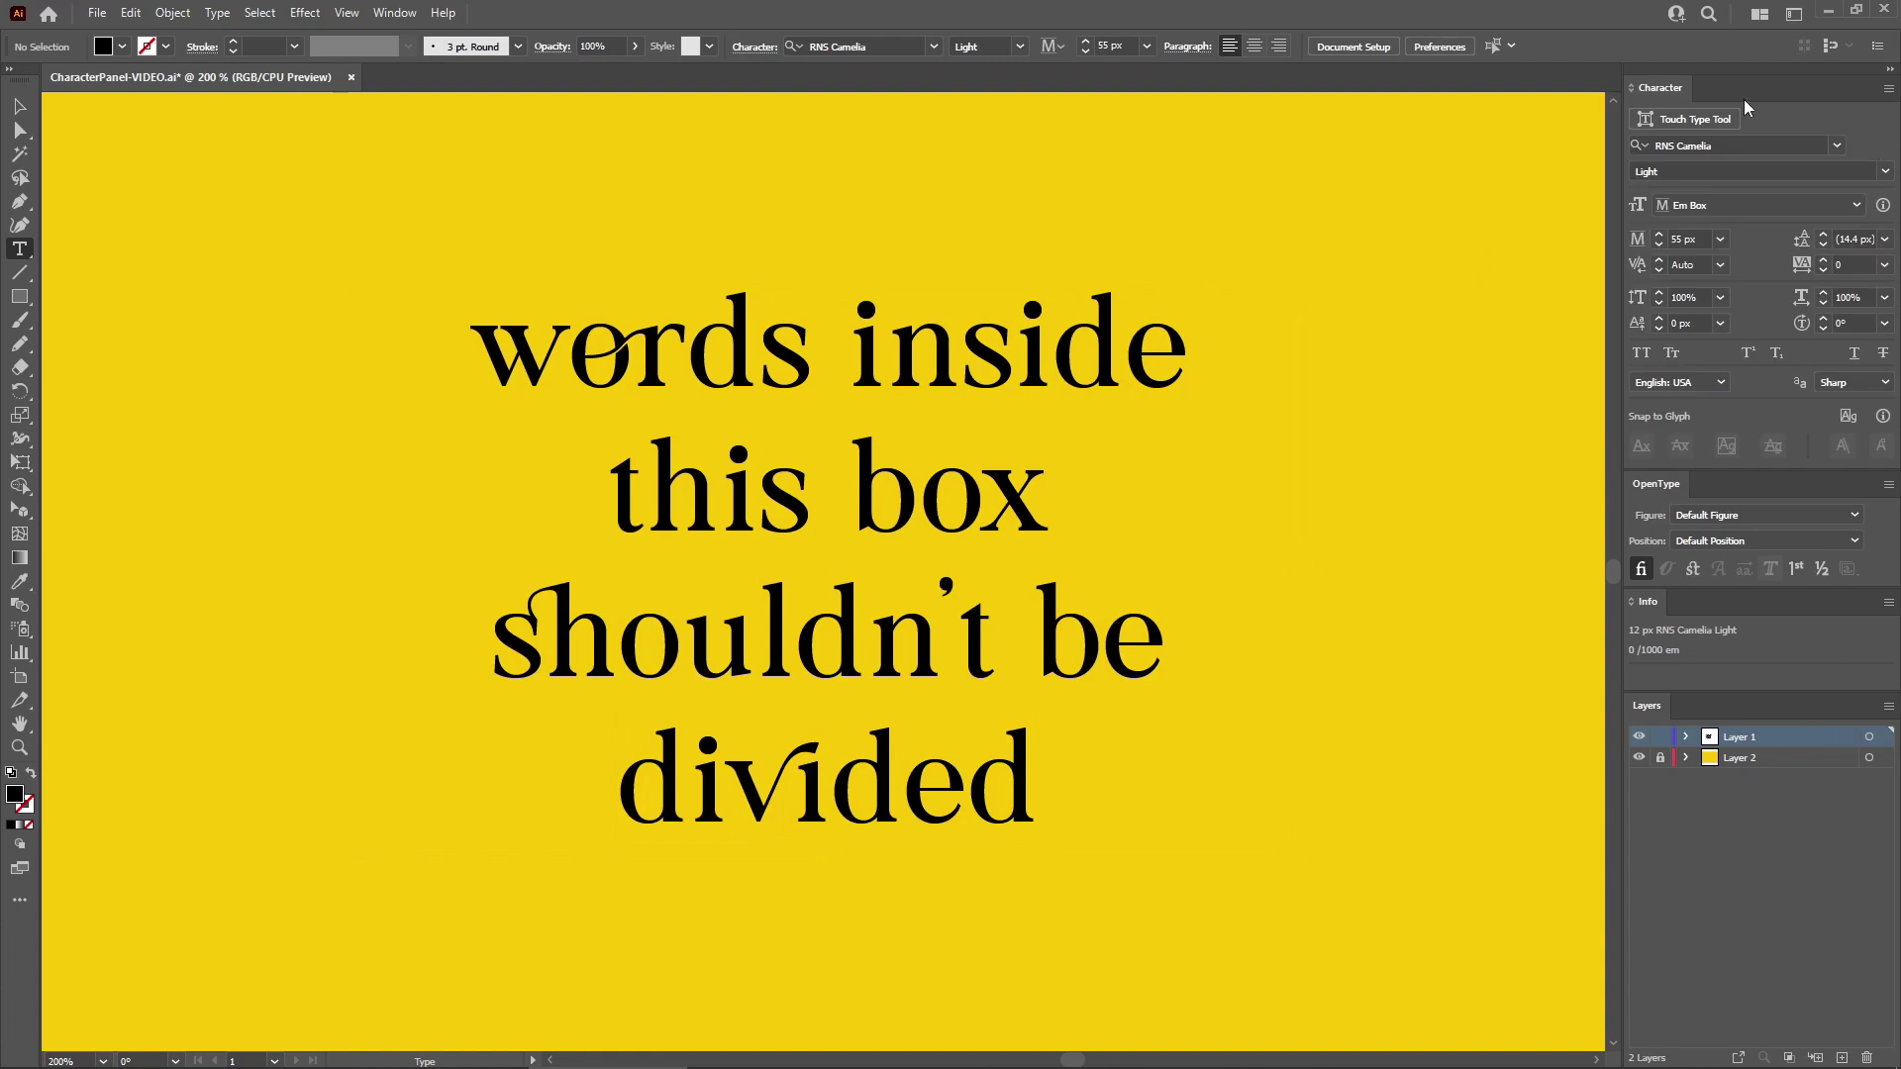
{"action": "left_click", "coordinate": [1890, 93]}
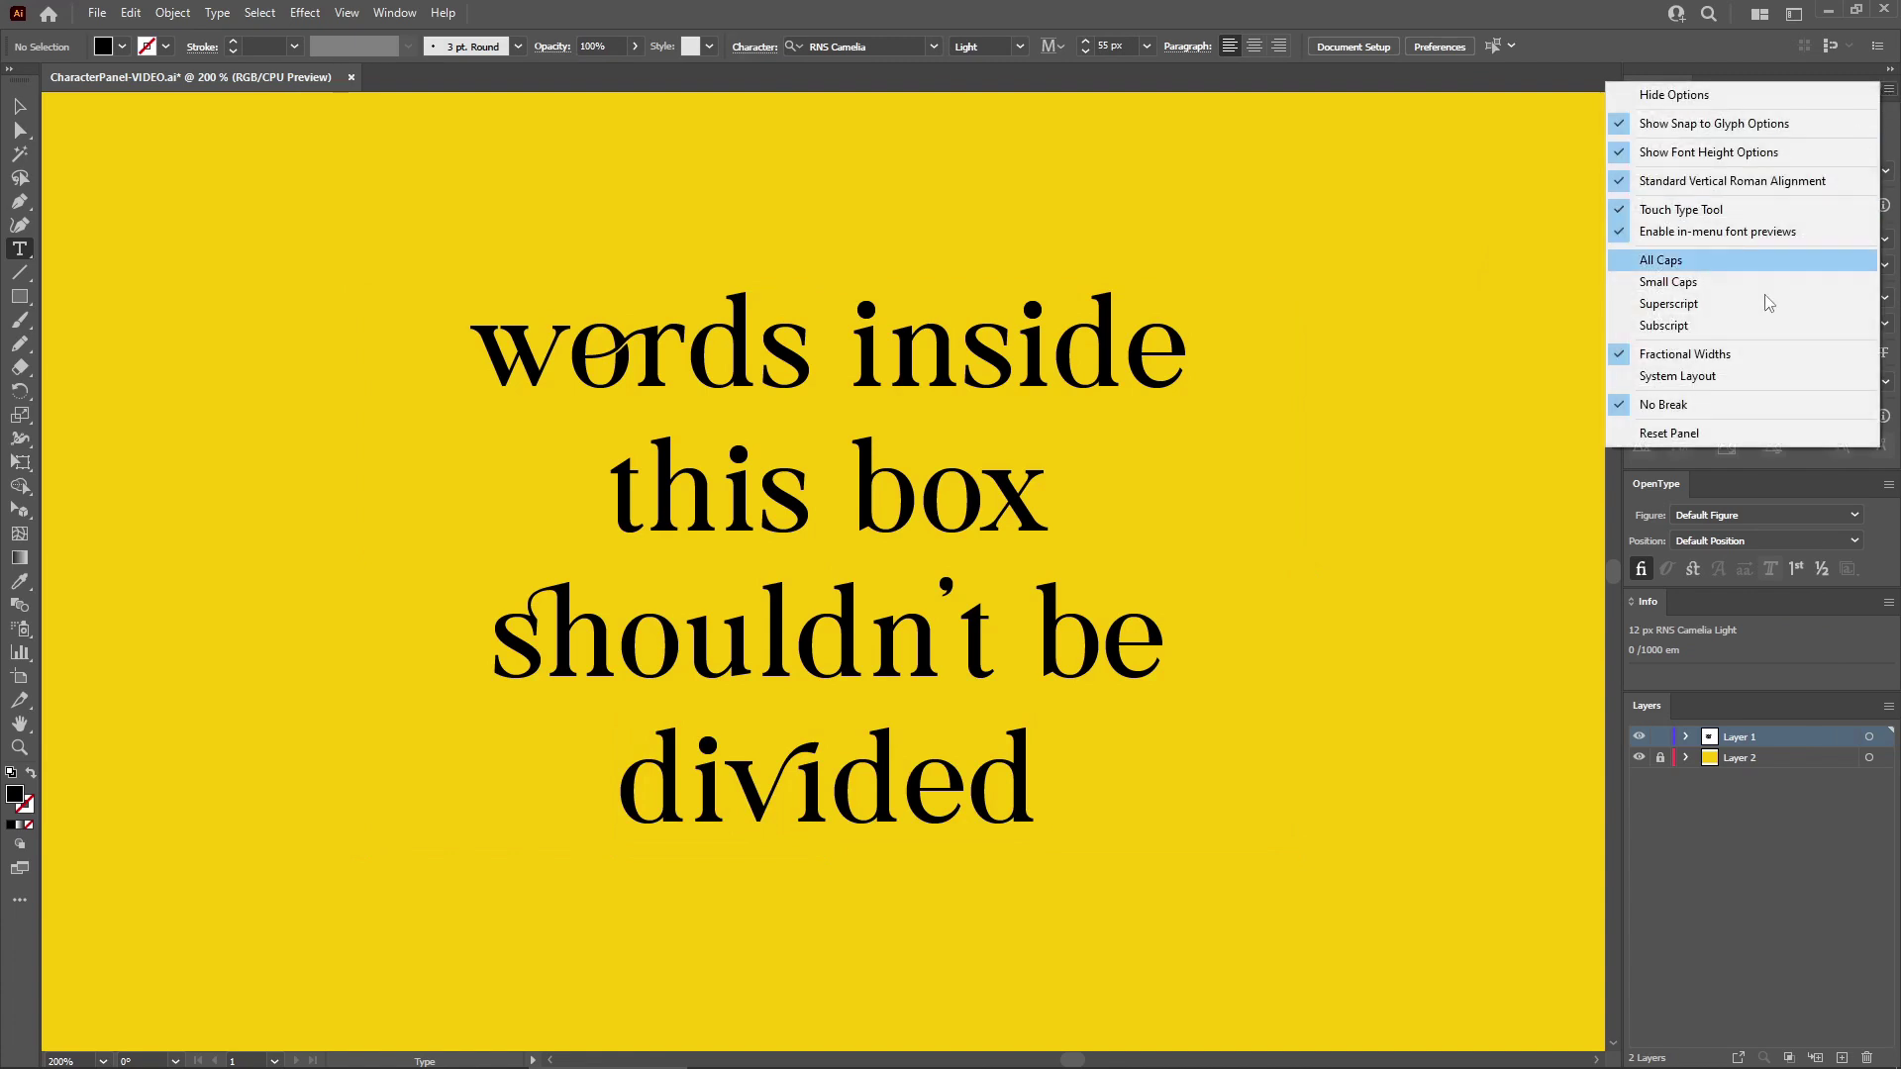
{"action": "left_click", "coordinate": [1683, 435]}
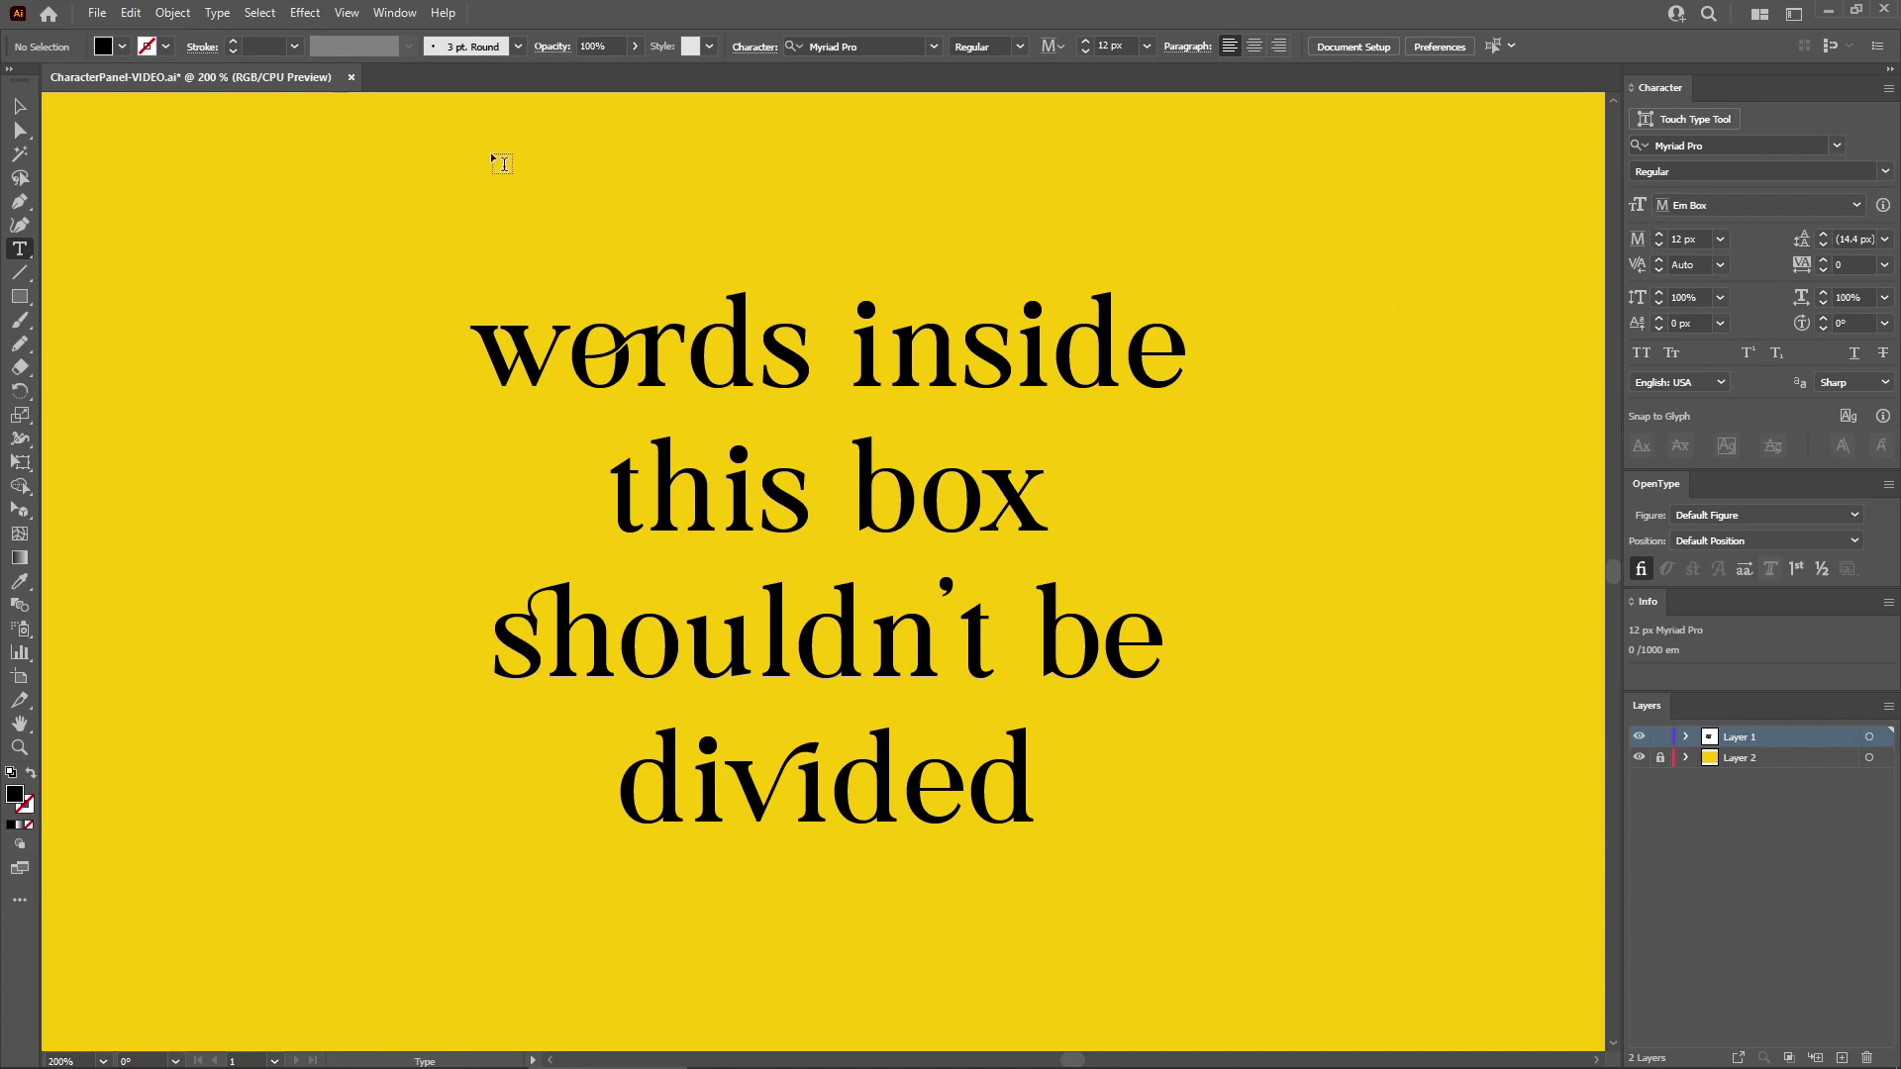
Open the Character Styles panel from Window > Type and dock it with the other panels.
{"action": "left_click", "coordinate": [400, 18]}
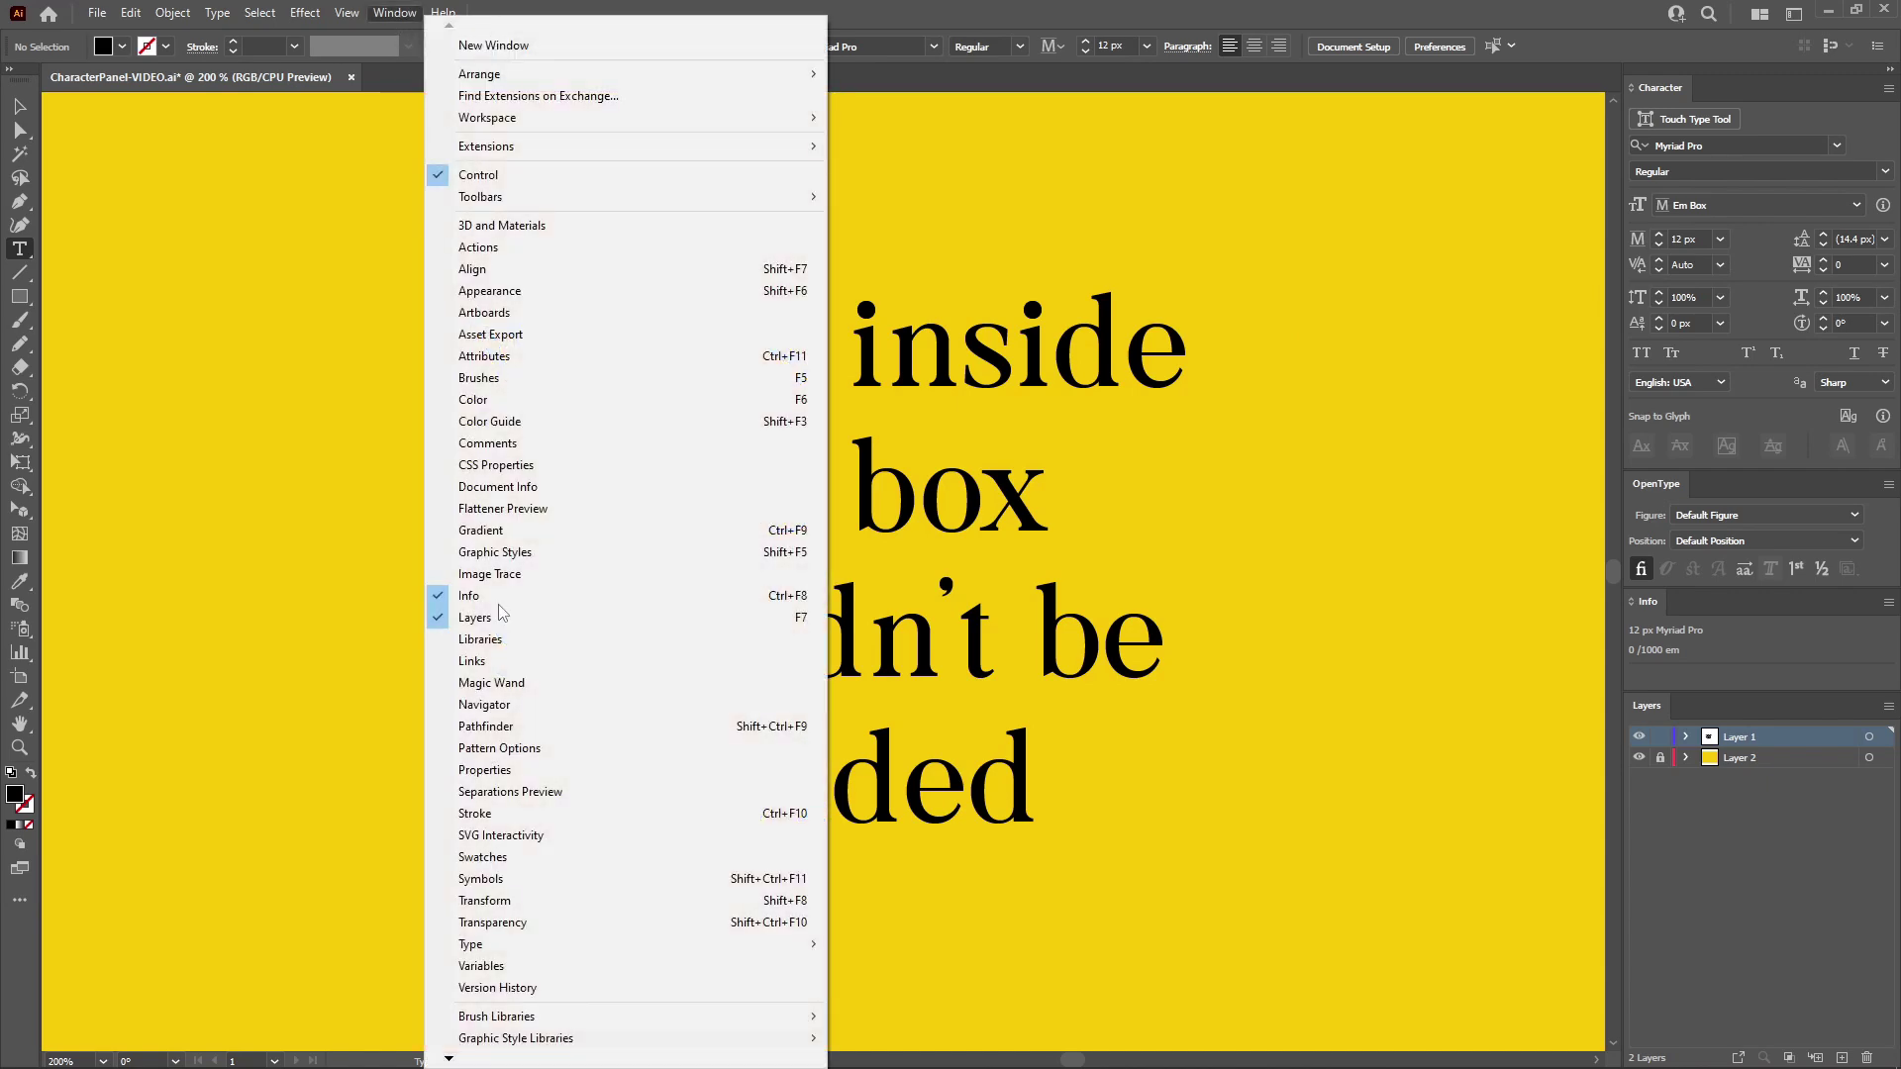
{"action": "mouse_move", "coordinate": [753, 943]}
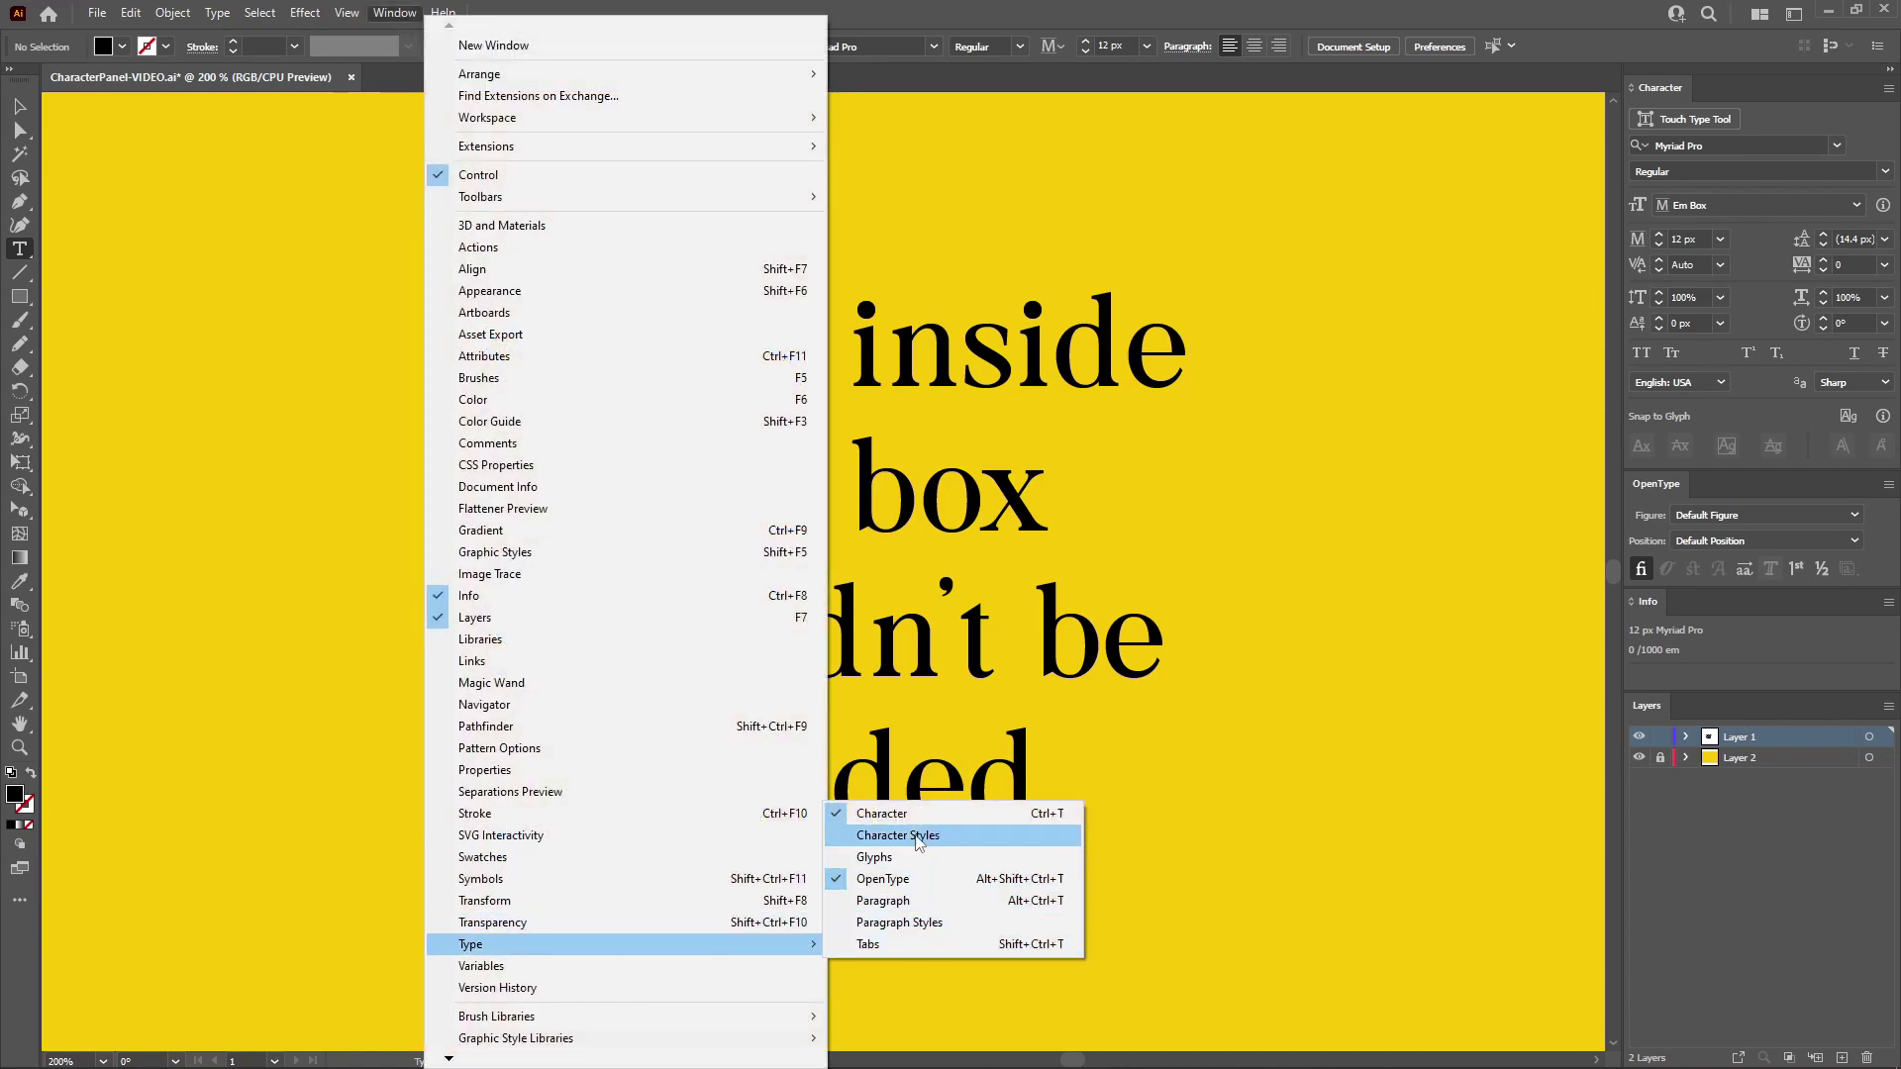
{"action": "left_click", "coordinate": [957, 831]}
{"action": "left_click_drag", "start_coordinate": [1257, 474], "coordinate": [1762, 589]}
Review the Normal Character Style's Basic Character Formats (Myriad Pro Regular, 12 px).
{"action": "left_click", "coordinate": [1888, 603]}
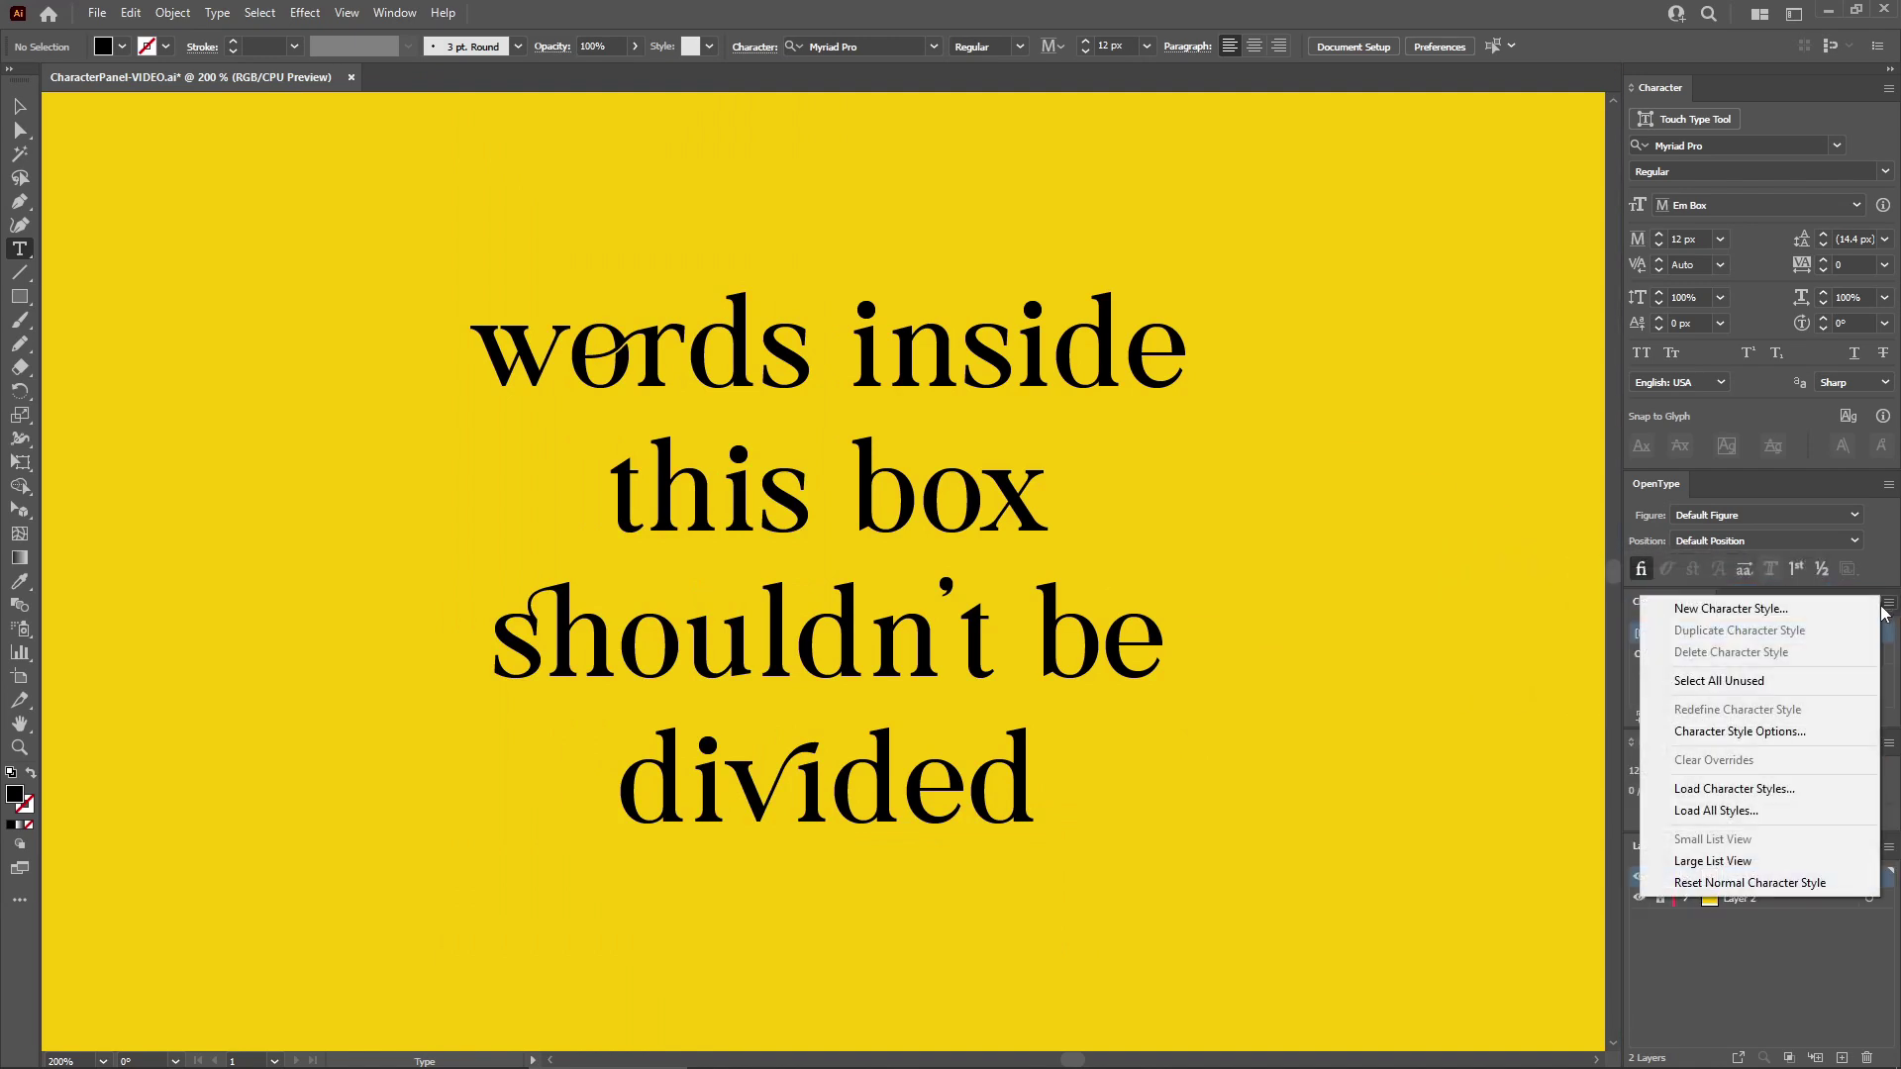
{"action": "left_click", "coordinate": [1744, 732]}
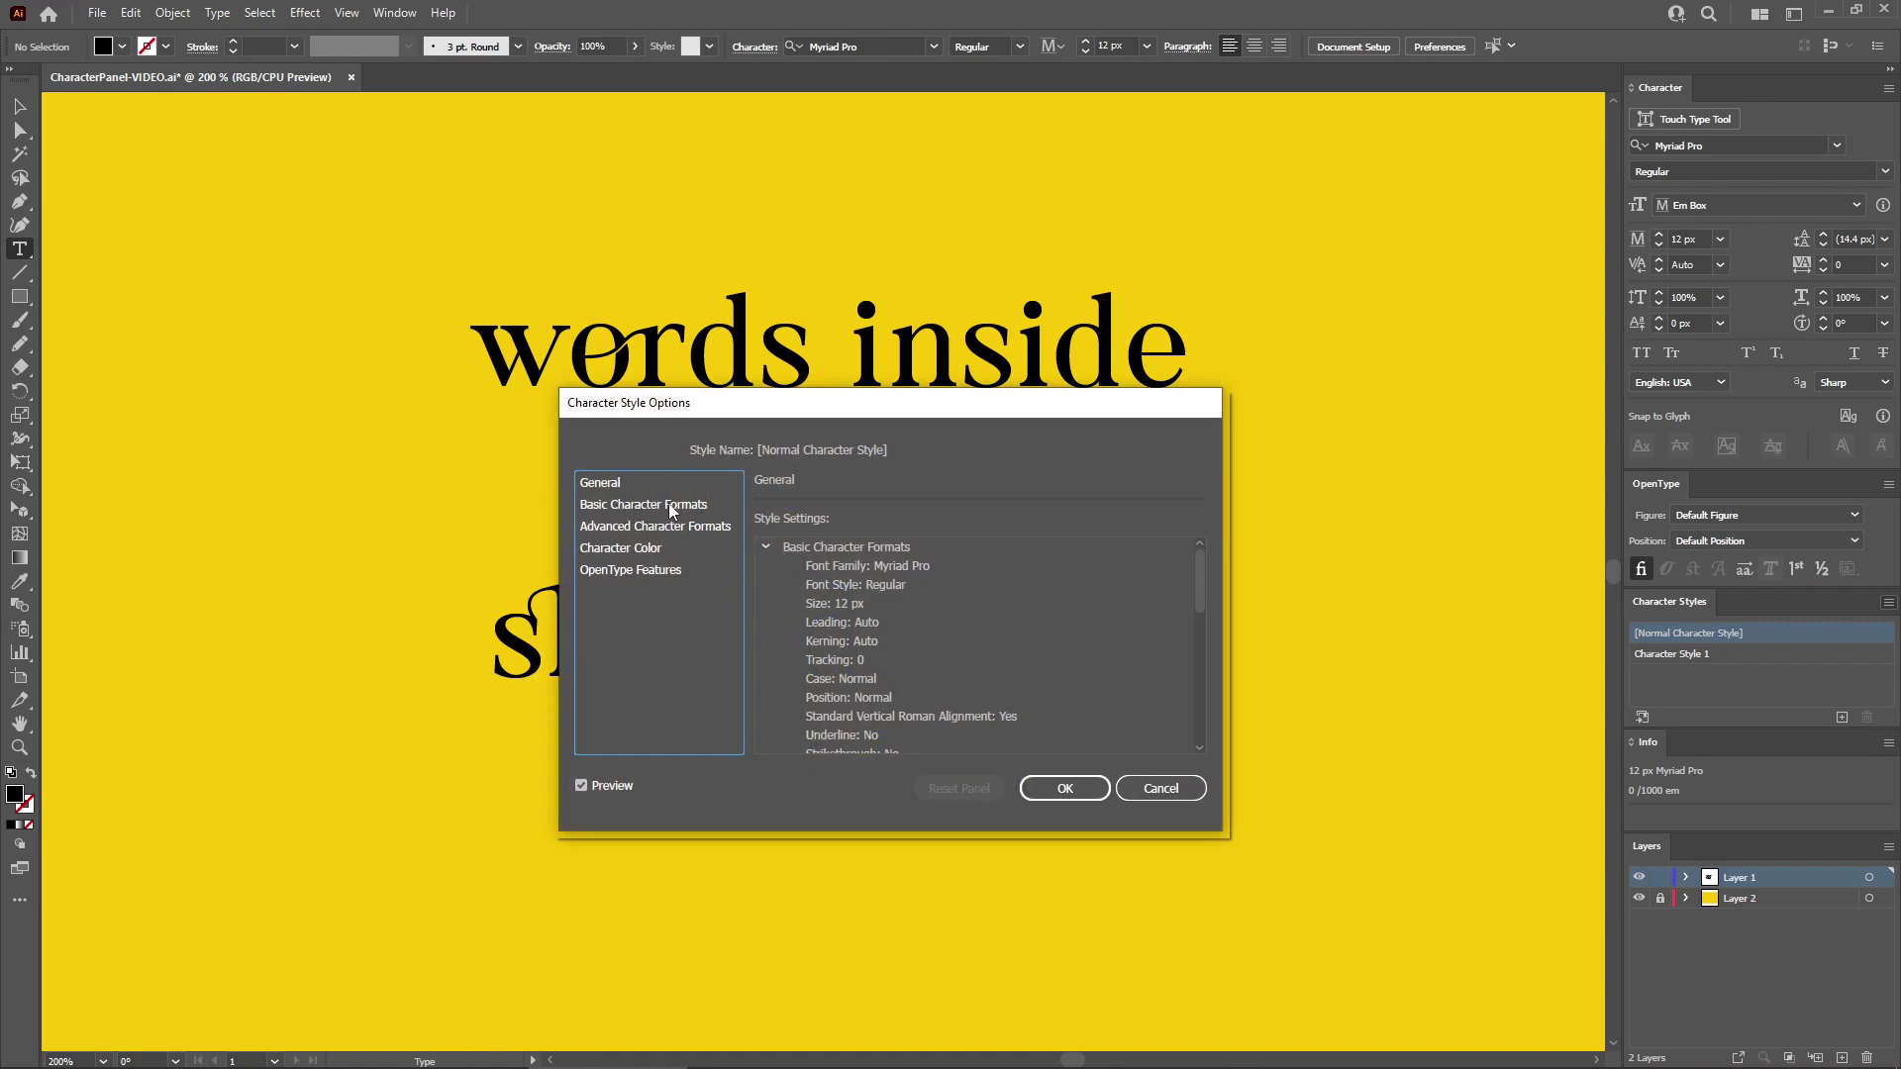
{"action": "left_click", "coordinate": [672, 507]}
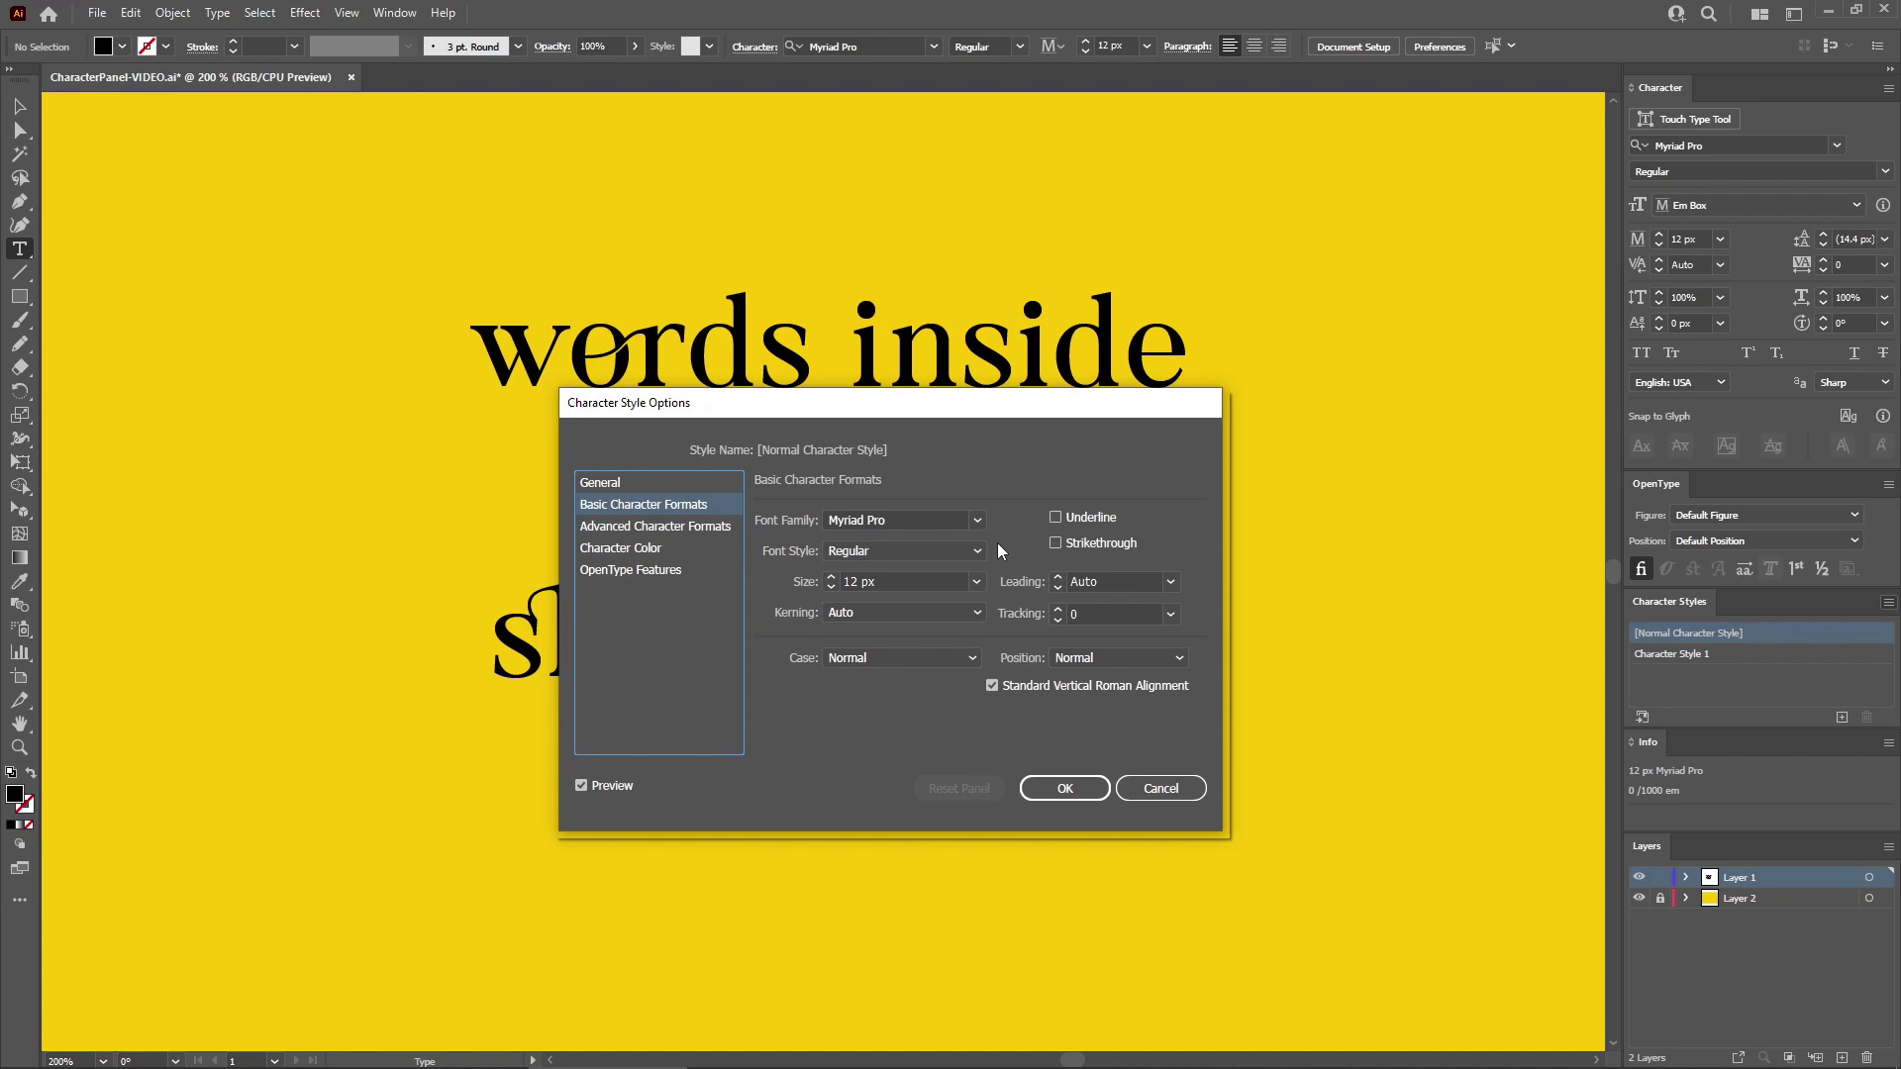
{"action": "left_click", "coordinate": [1065, 790]}
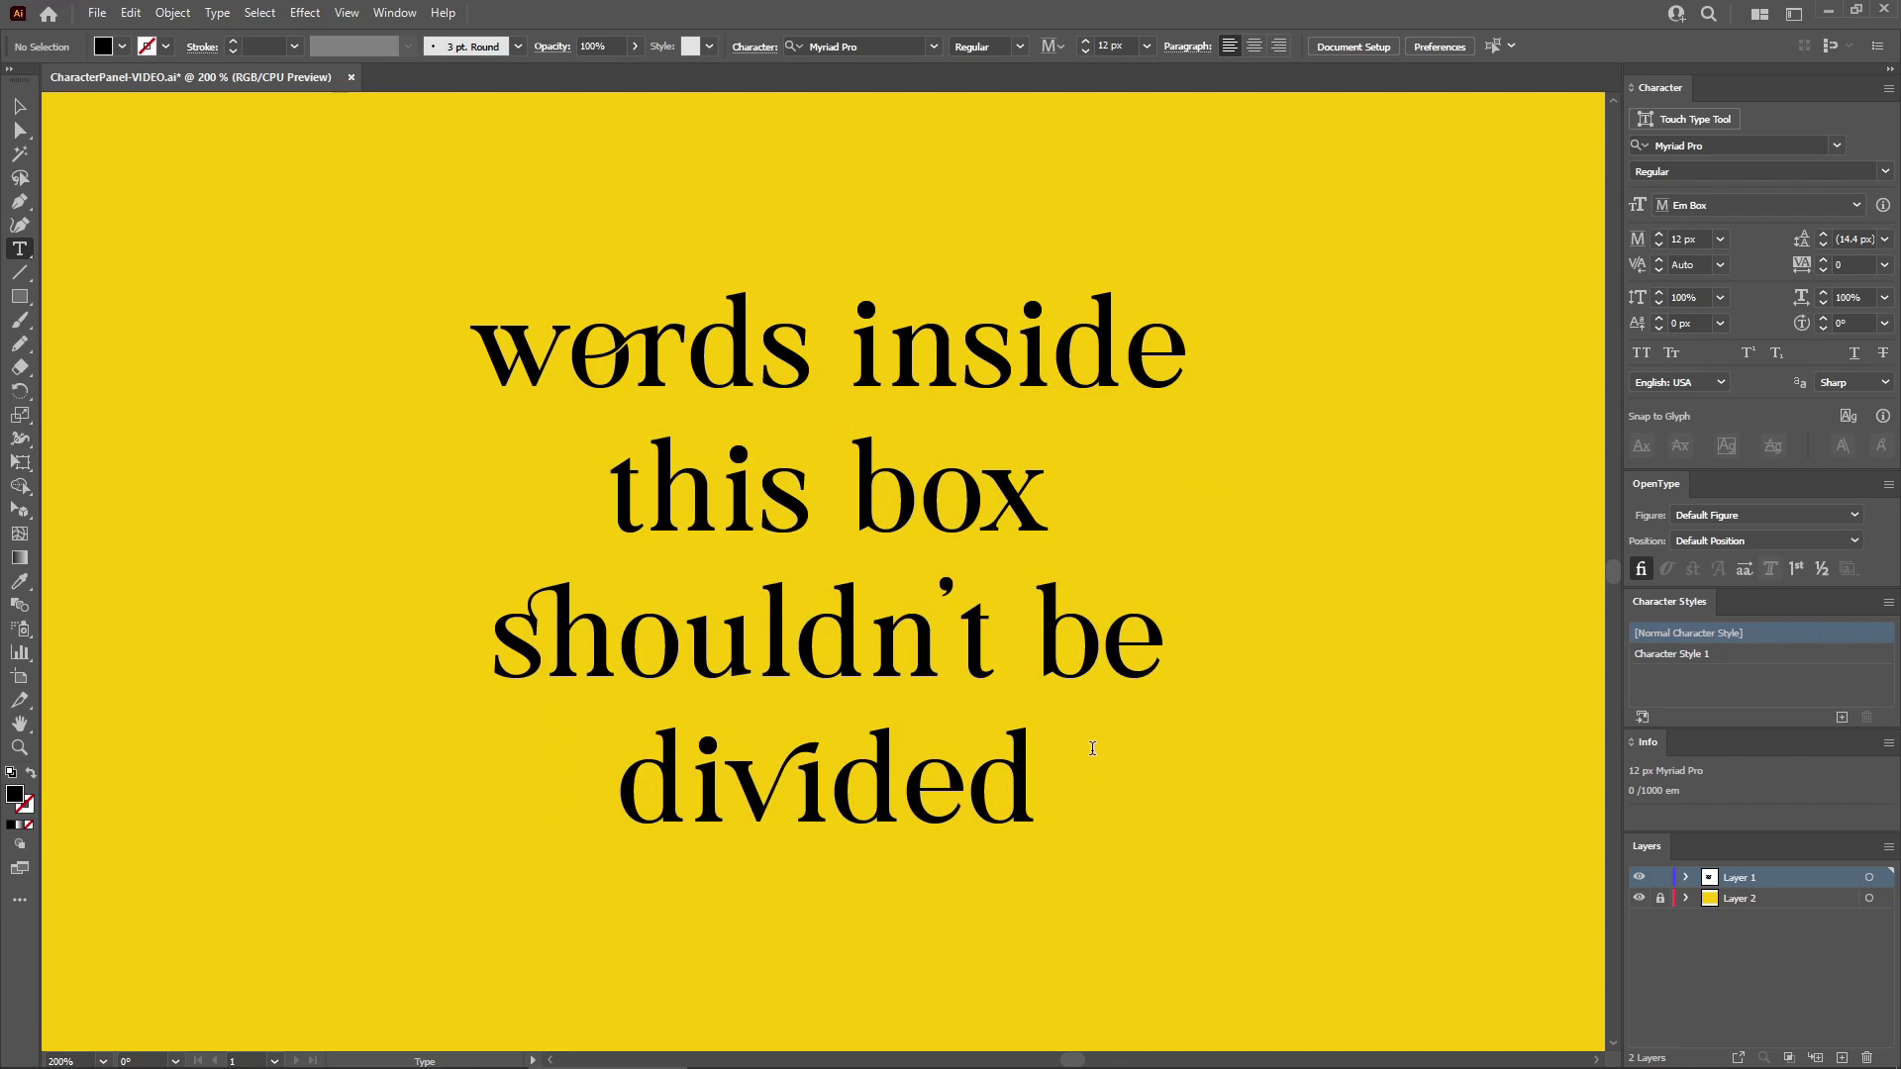
Create Character Style 1 from the left 'My first character style' text.
{"action": "left_click", "coordinate": [985, 633]}
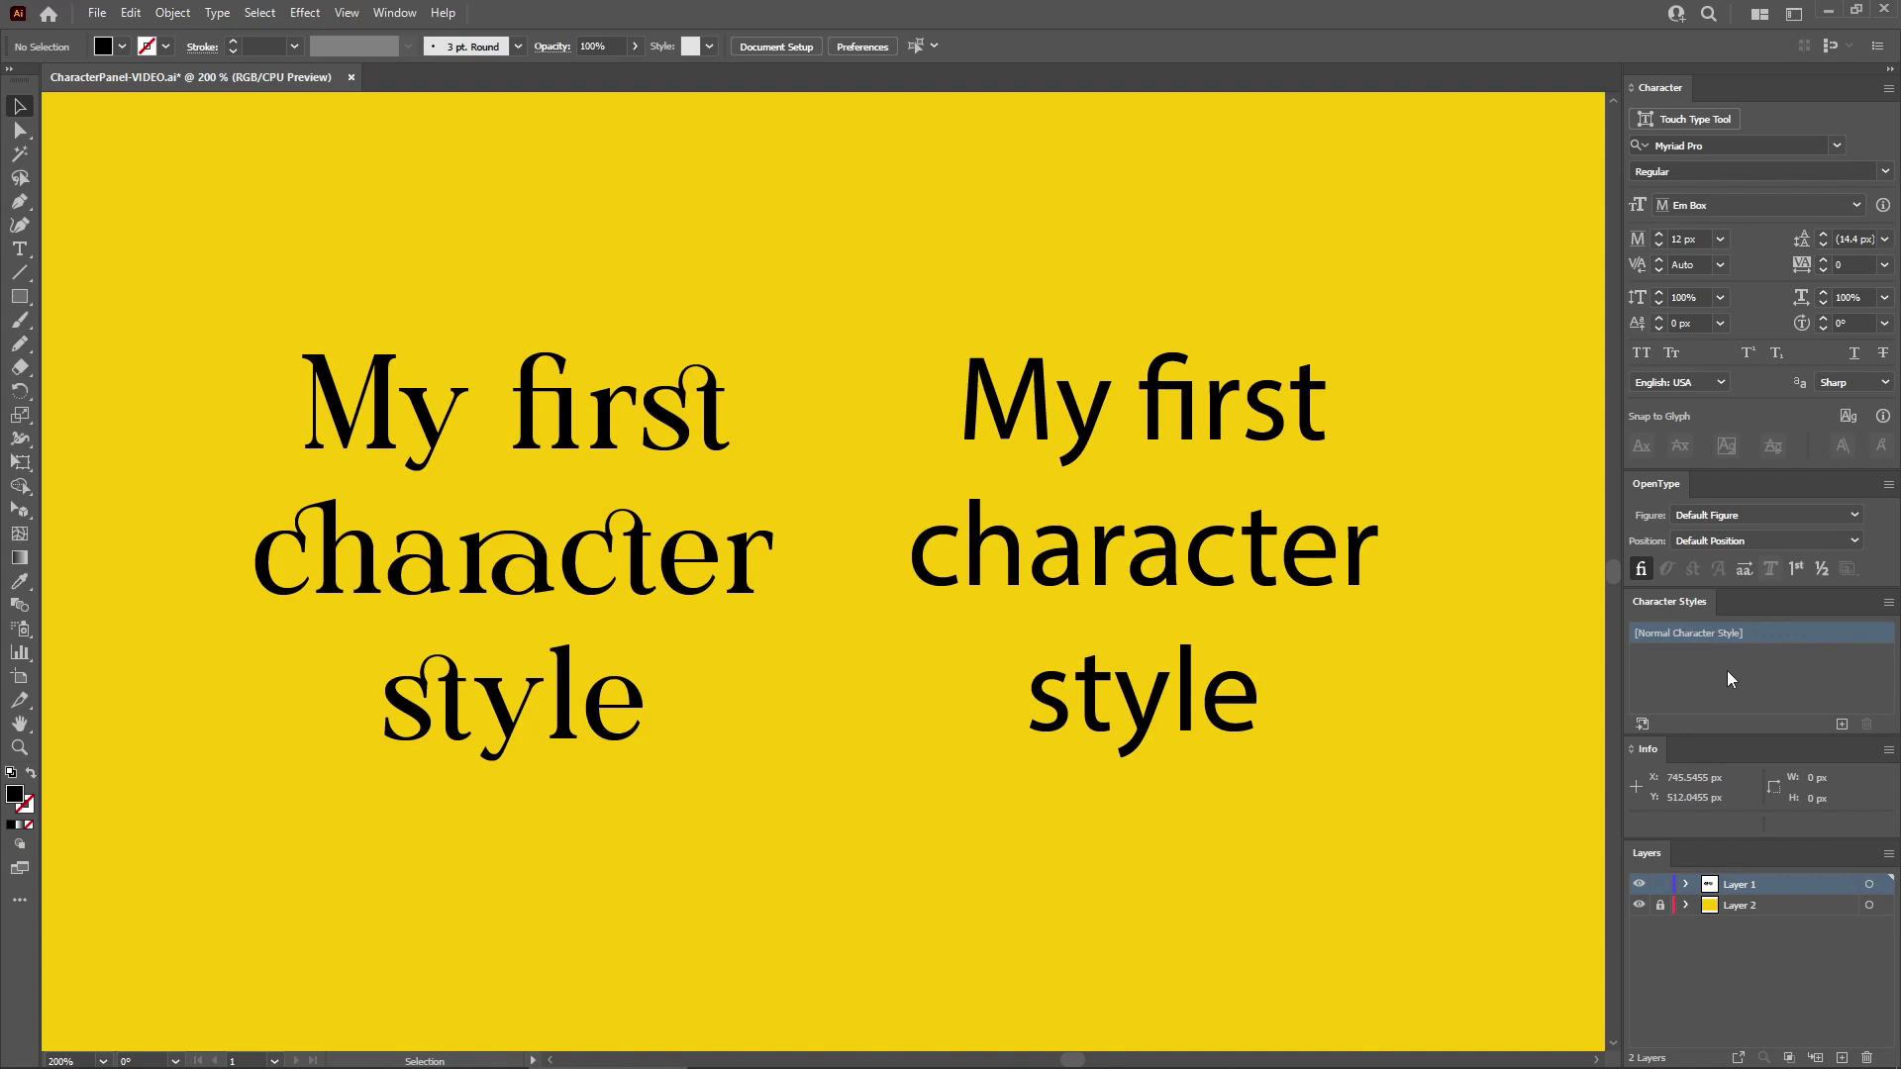
{"action": "left_click", "coordinate": [671, 562]}
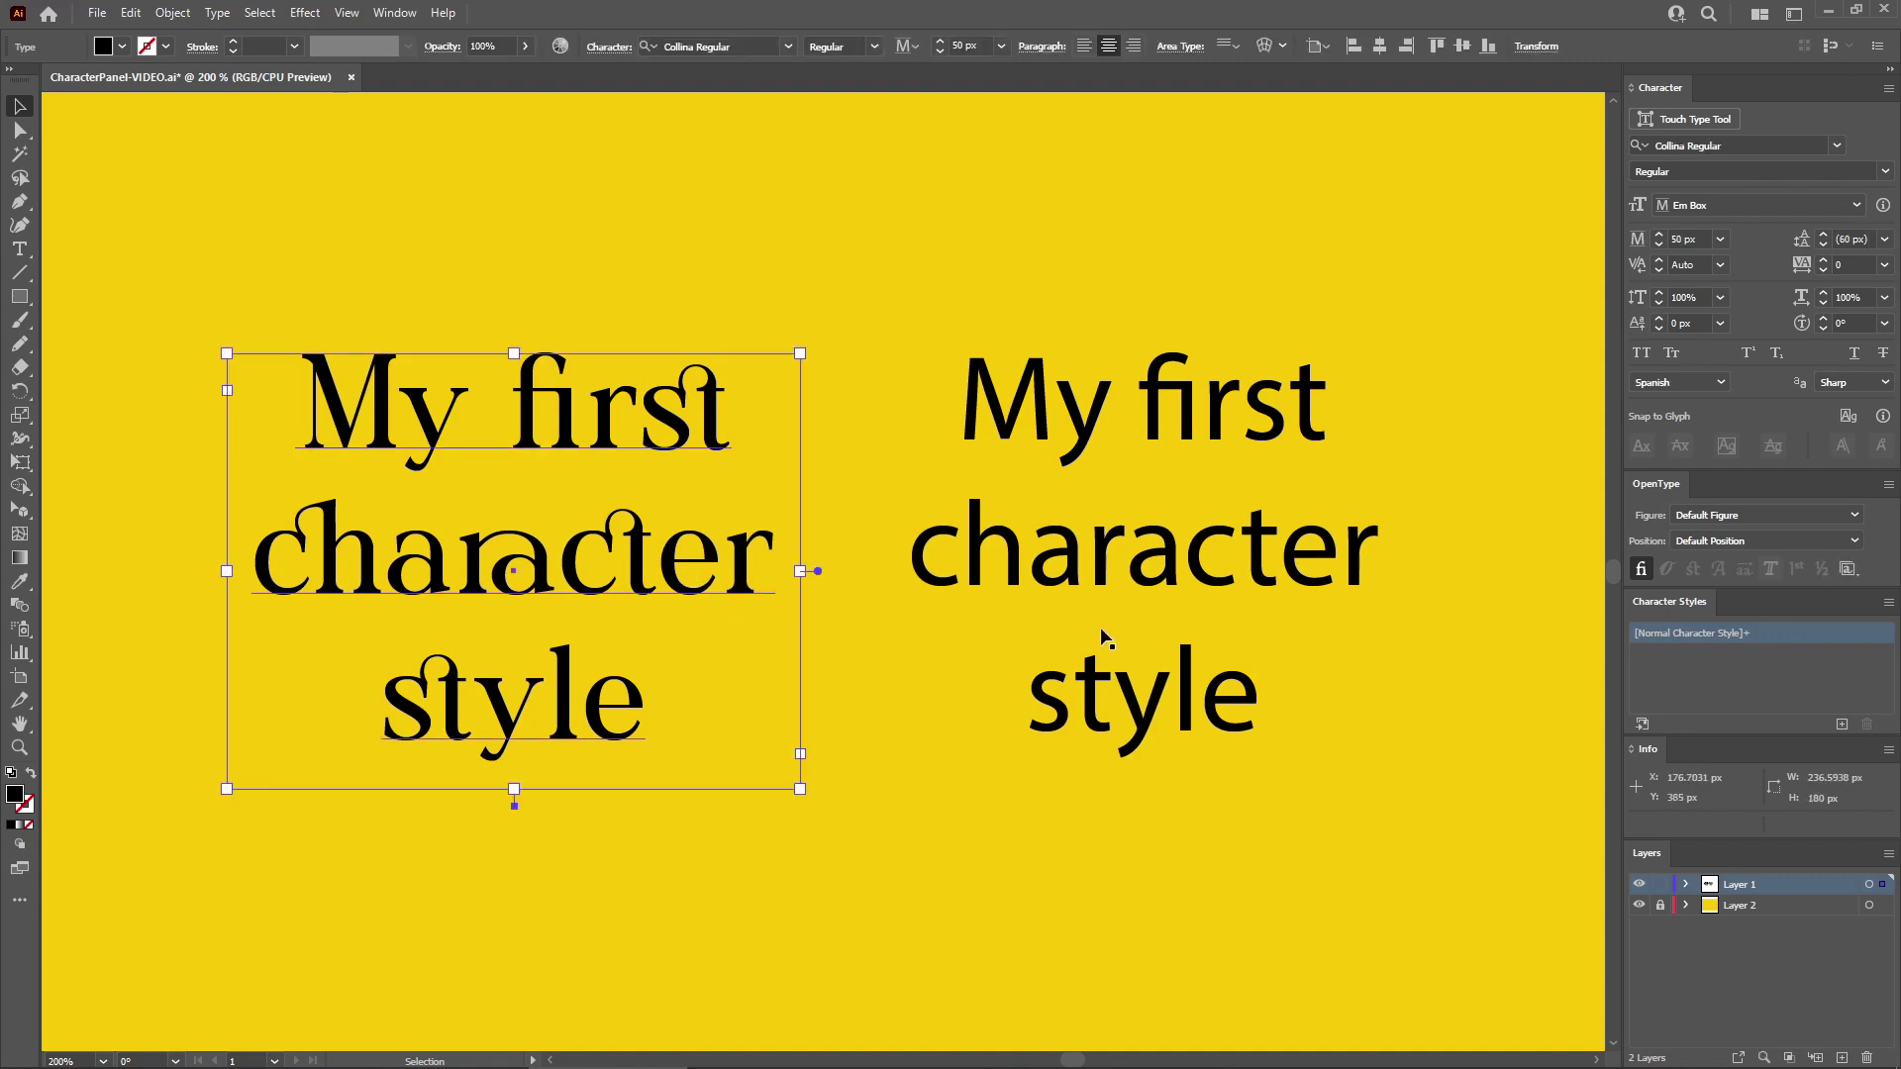
{"action": "left_click", "coordinate": [1843, 724]}
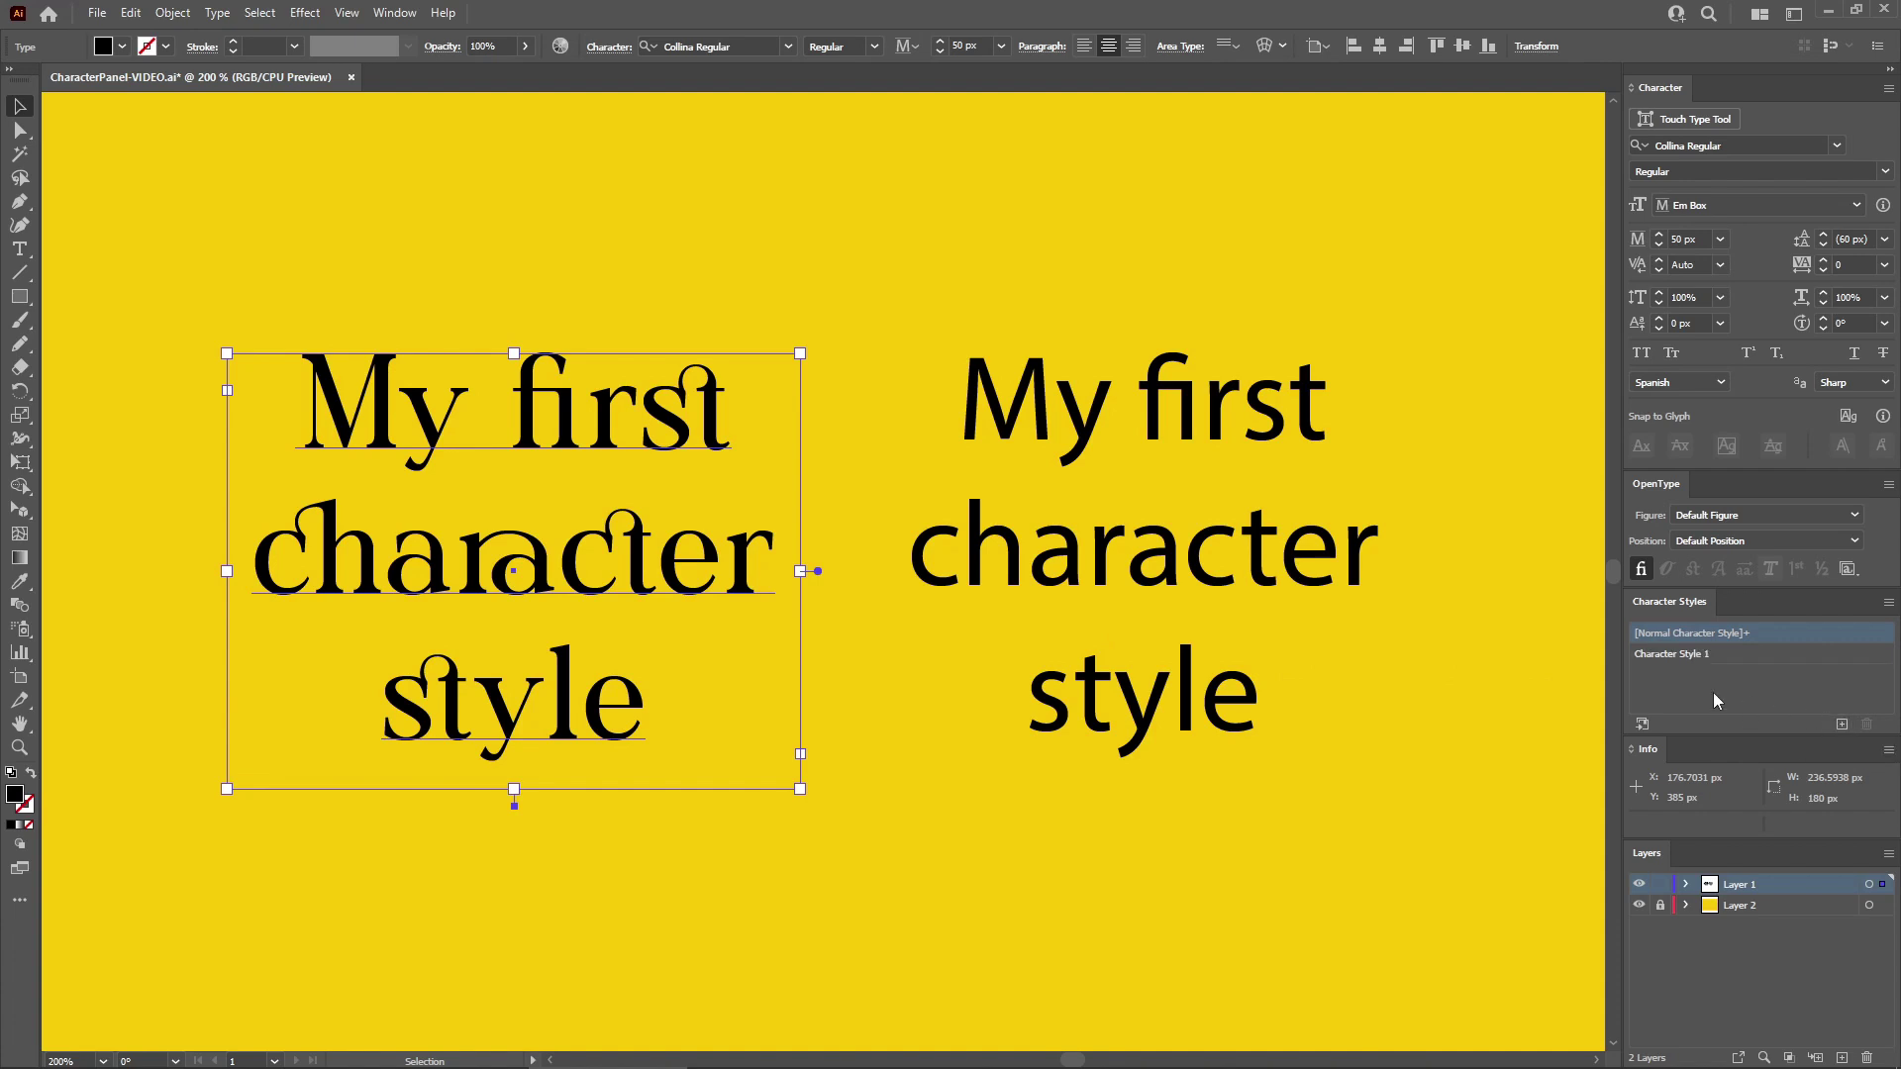
Apply Character Style 1 to the right text block so it uses Collina, then deselect.
{"action": "left_click", "coordinate": [1257, 560]}
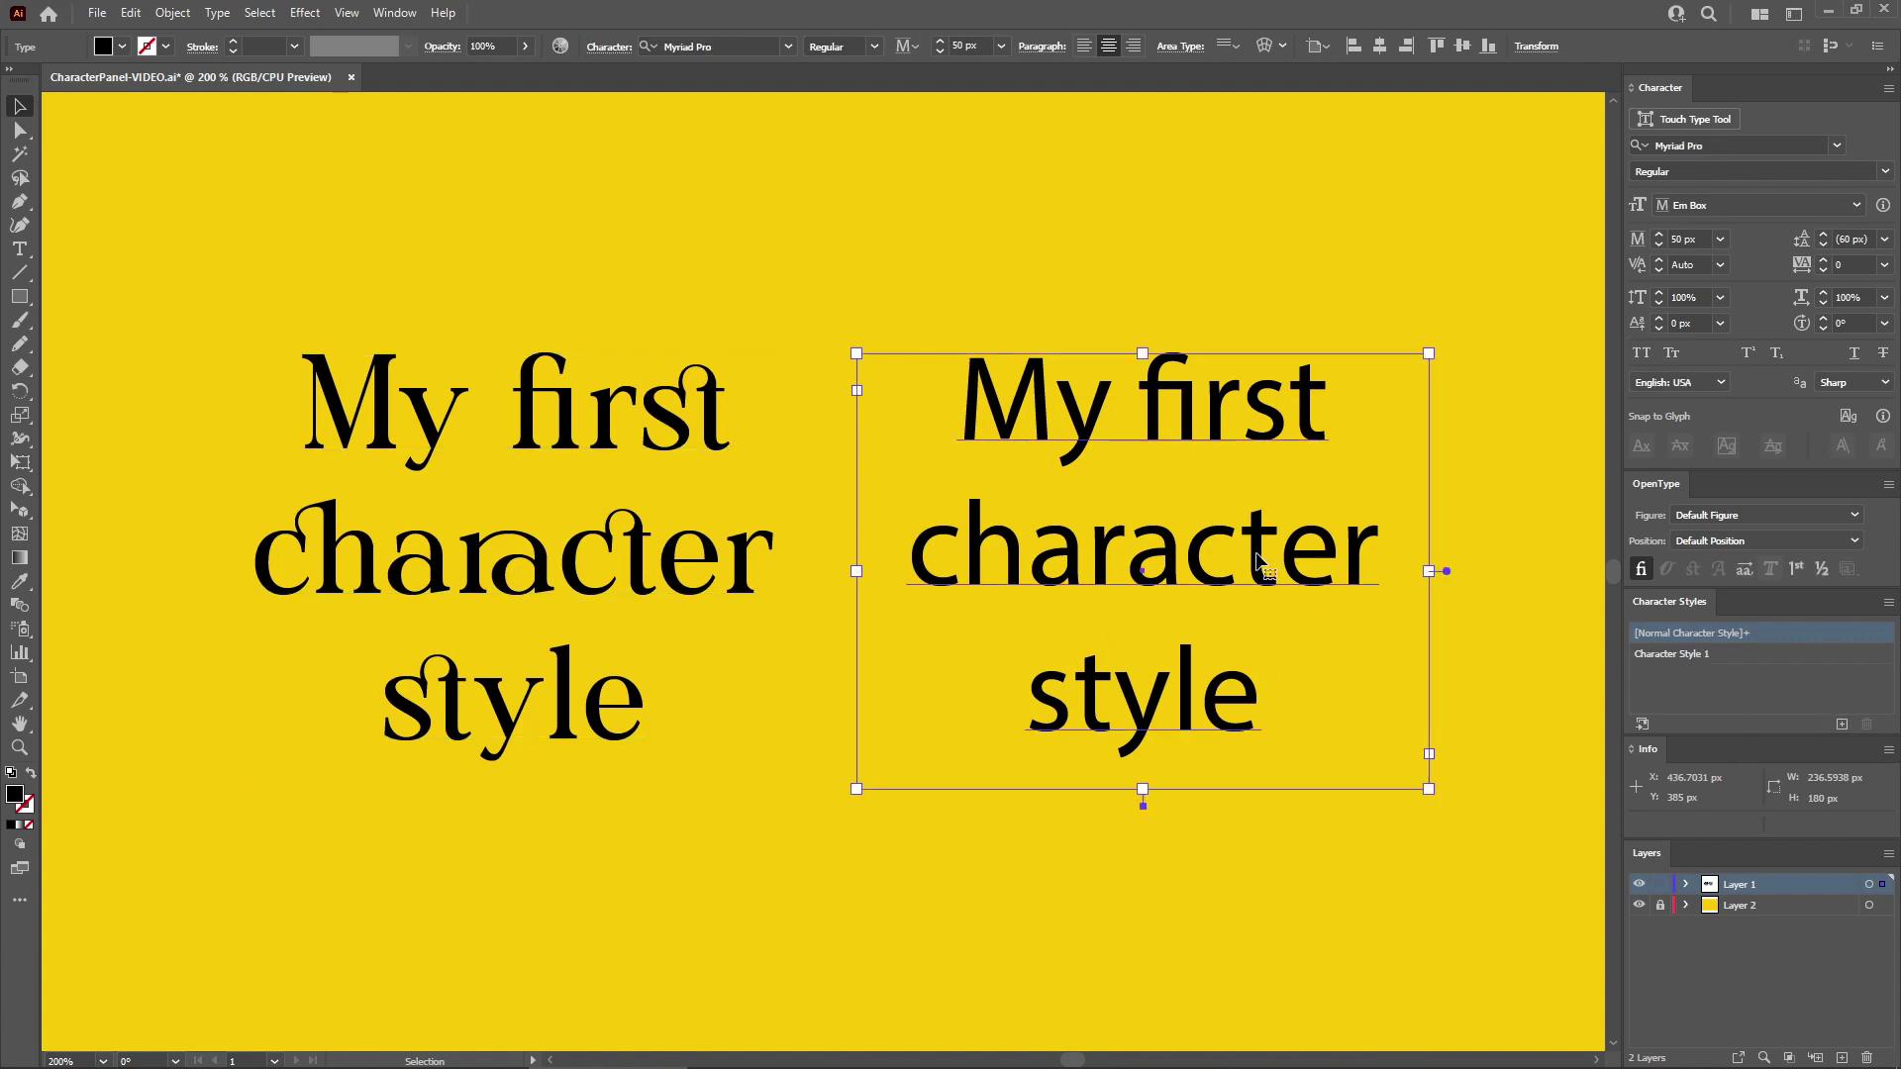
{"action": "left_click", "coordinate": [1701, 657]}
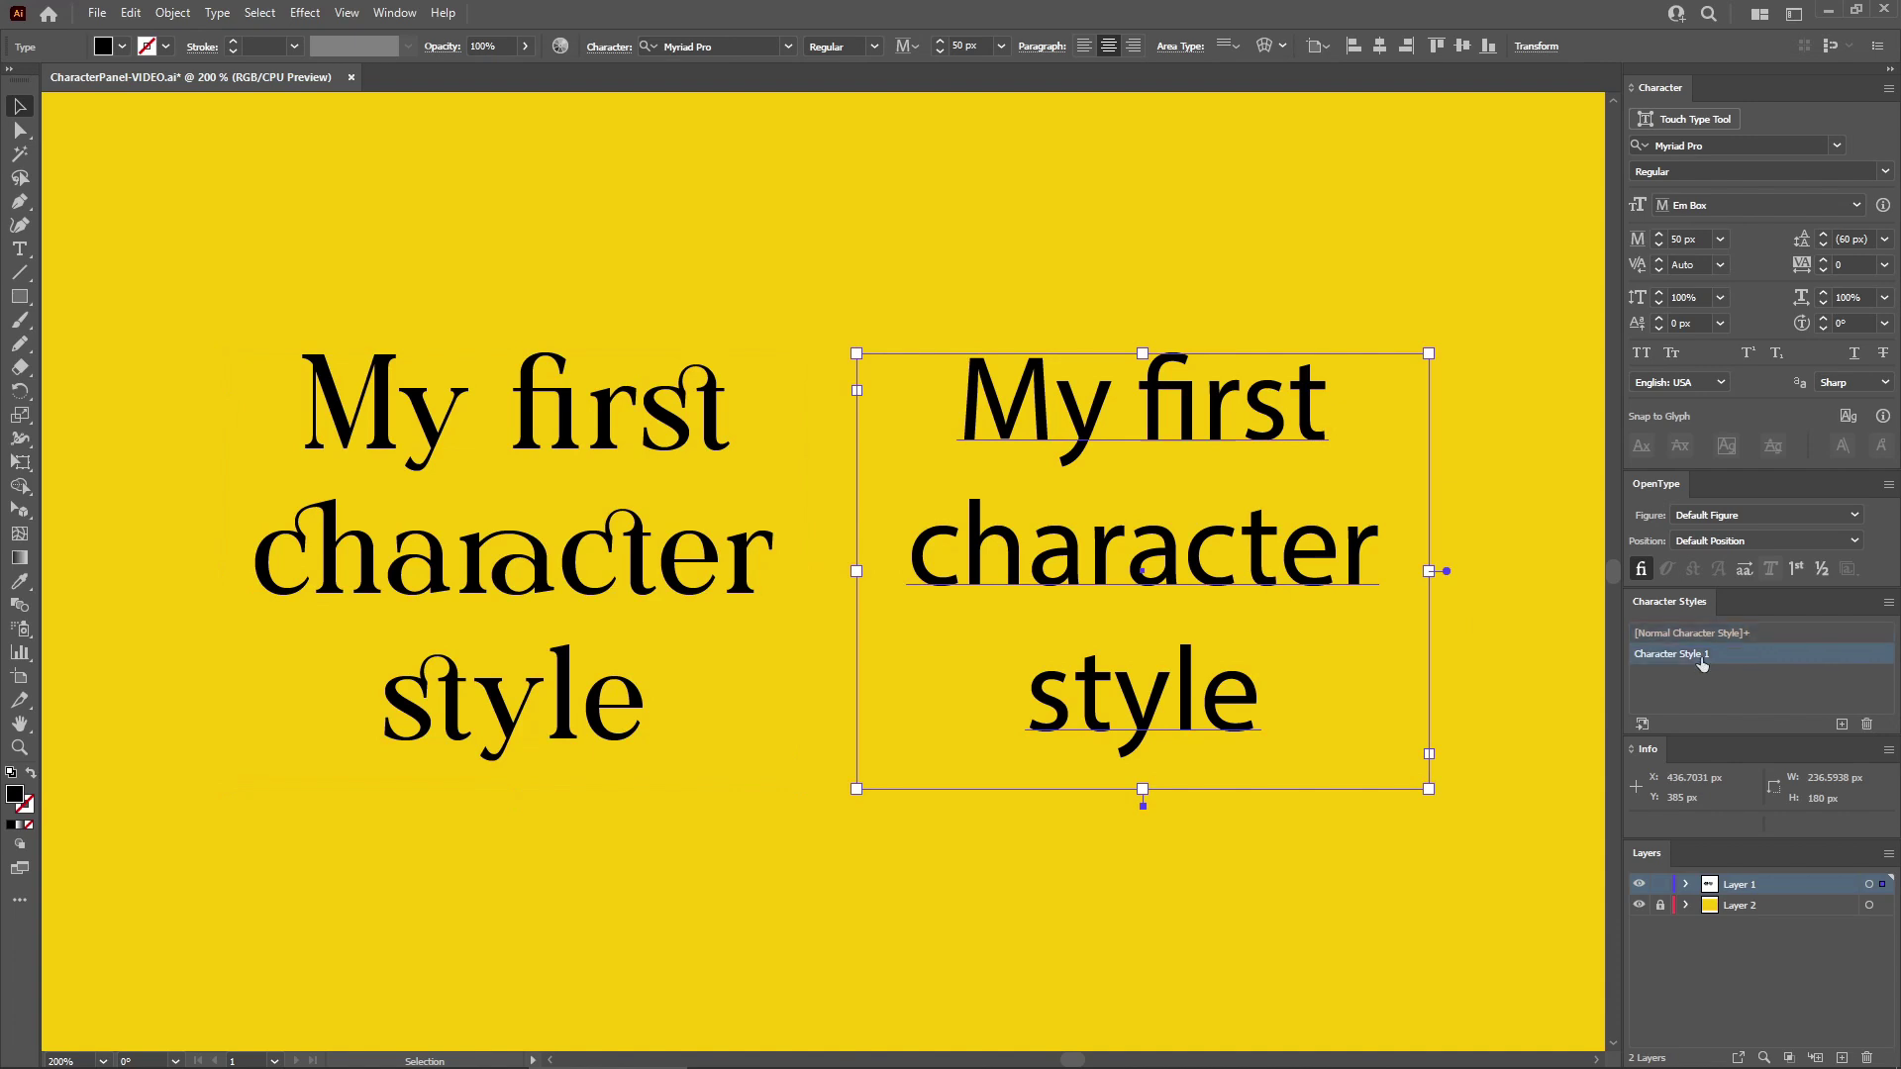
{"action": "left_click", "coordinate": [757, 561]}
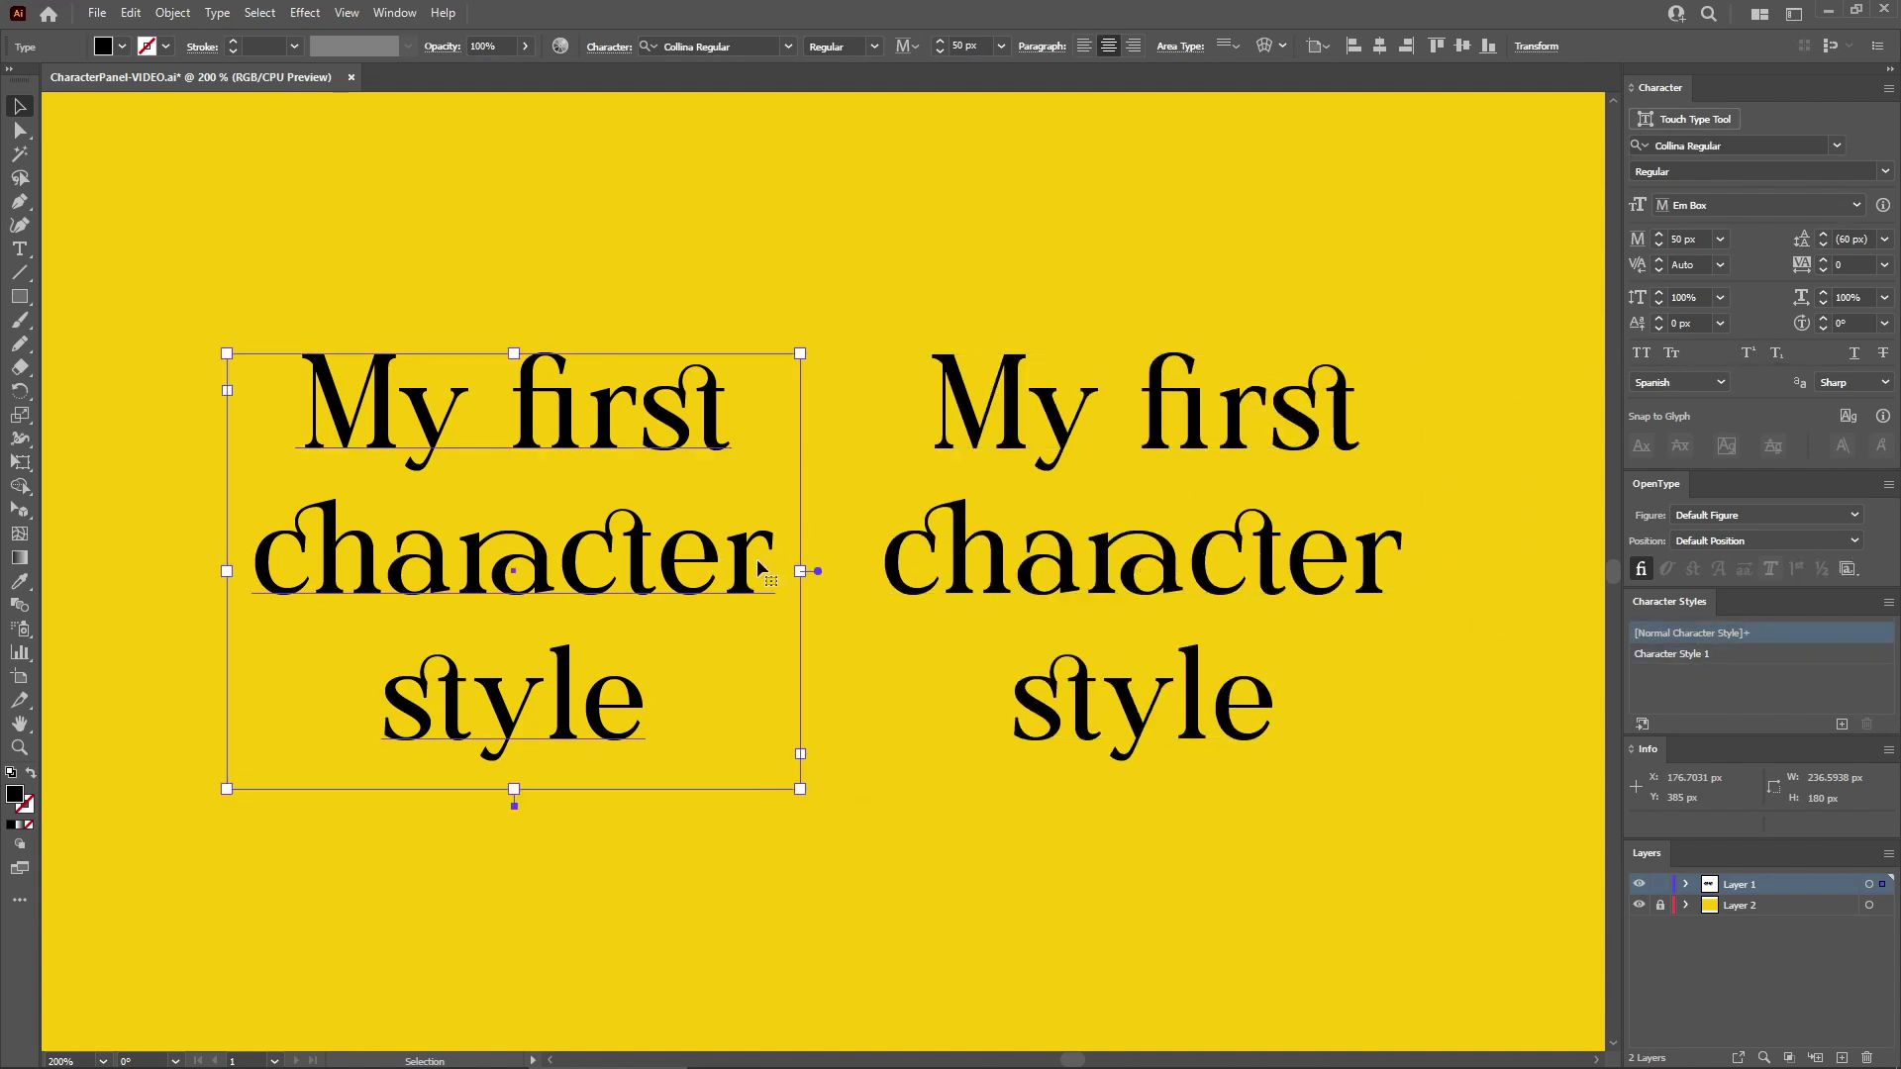
{"action": "left_click", "coordinate": [819, 828]}
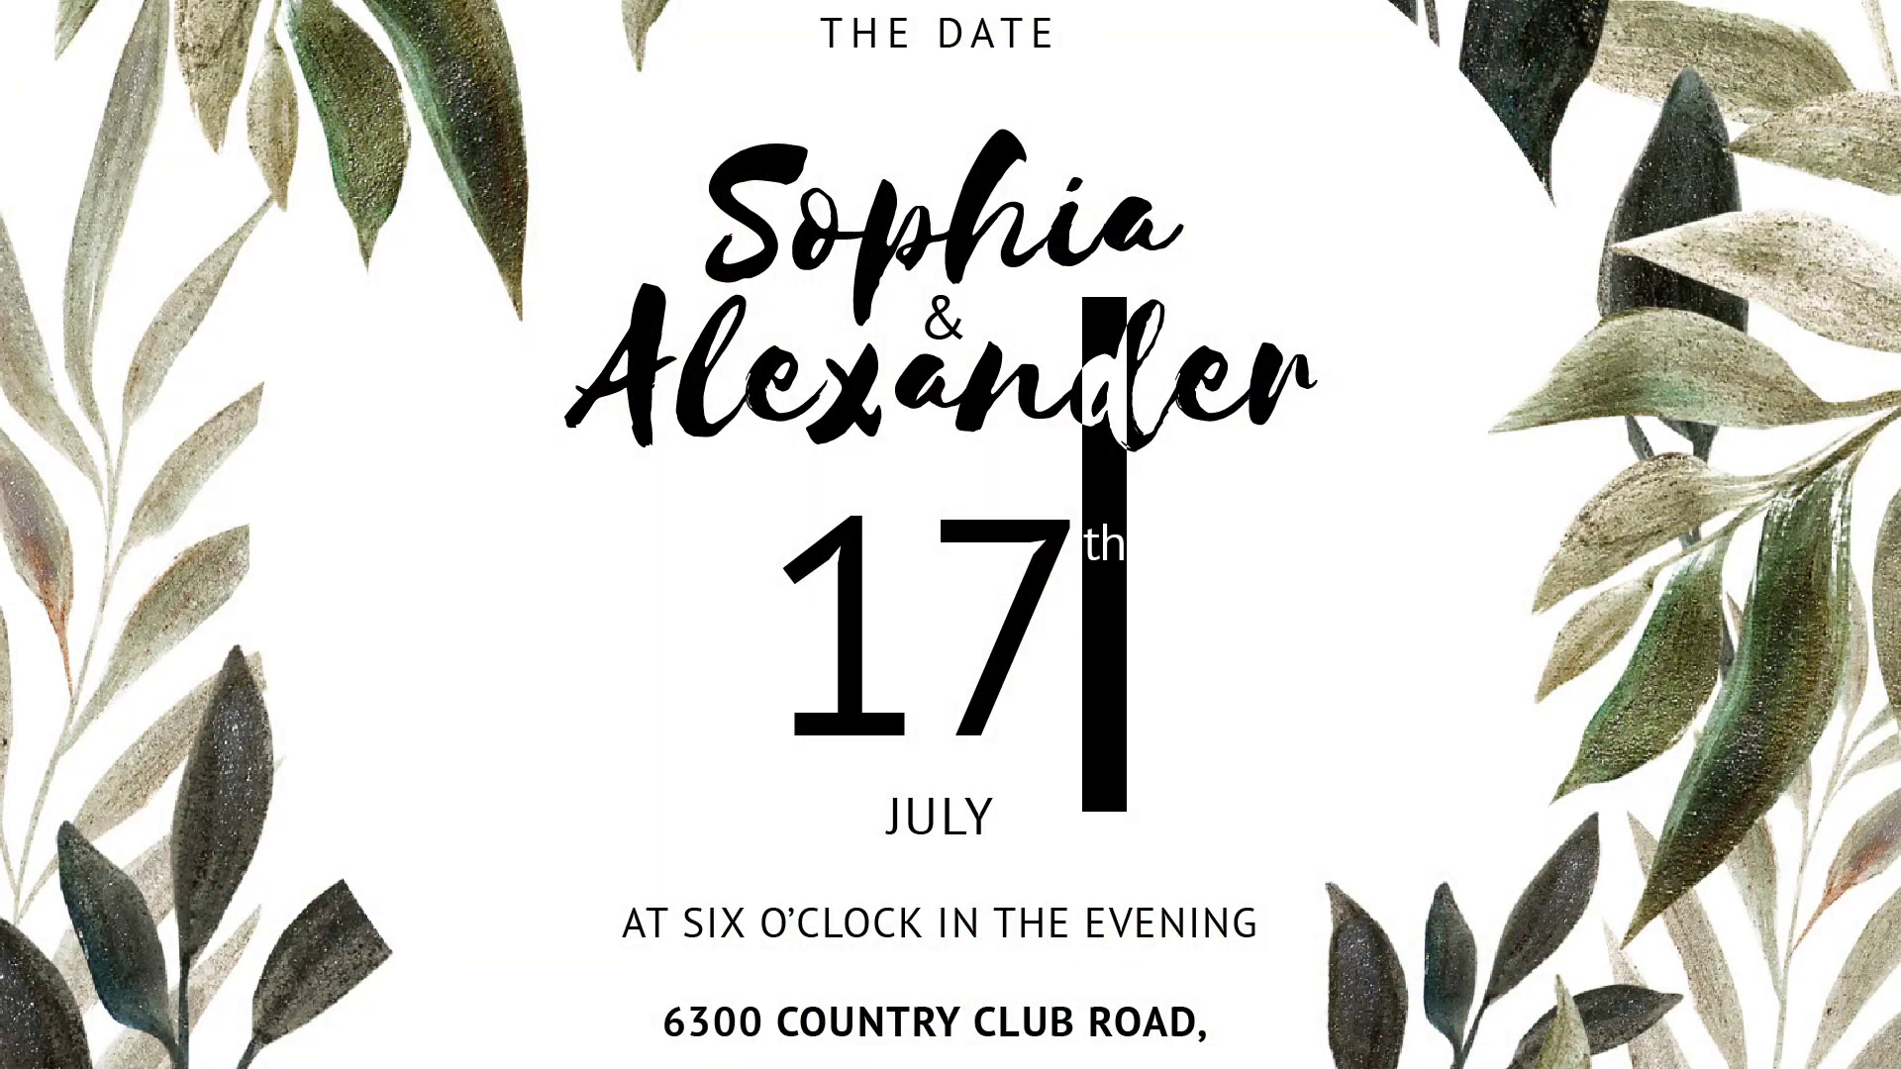
Deselect the styled text on the canvas.
{"action": "left_click", "coordinate": [952, 501]}
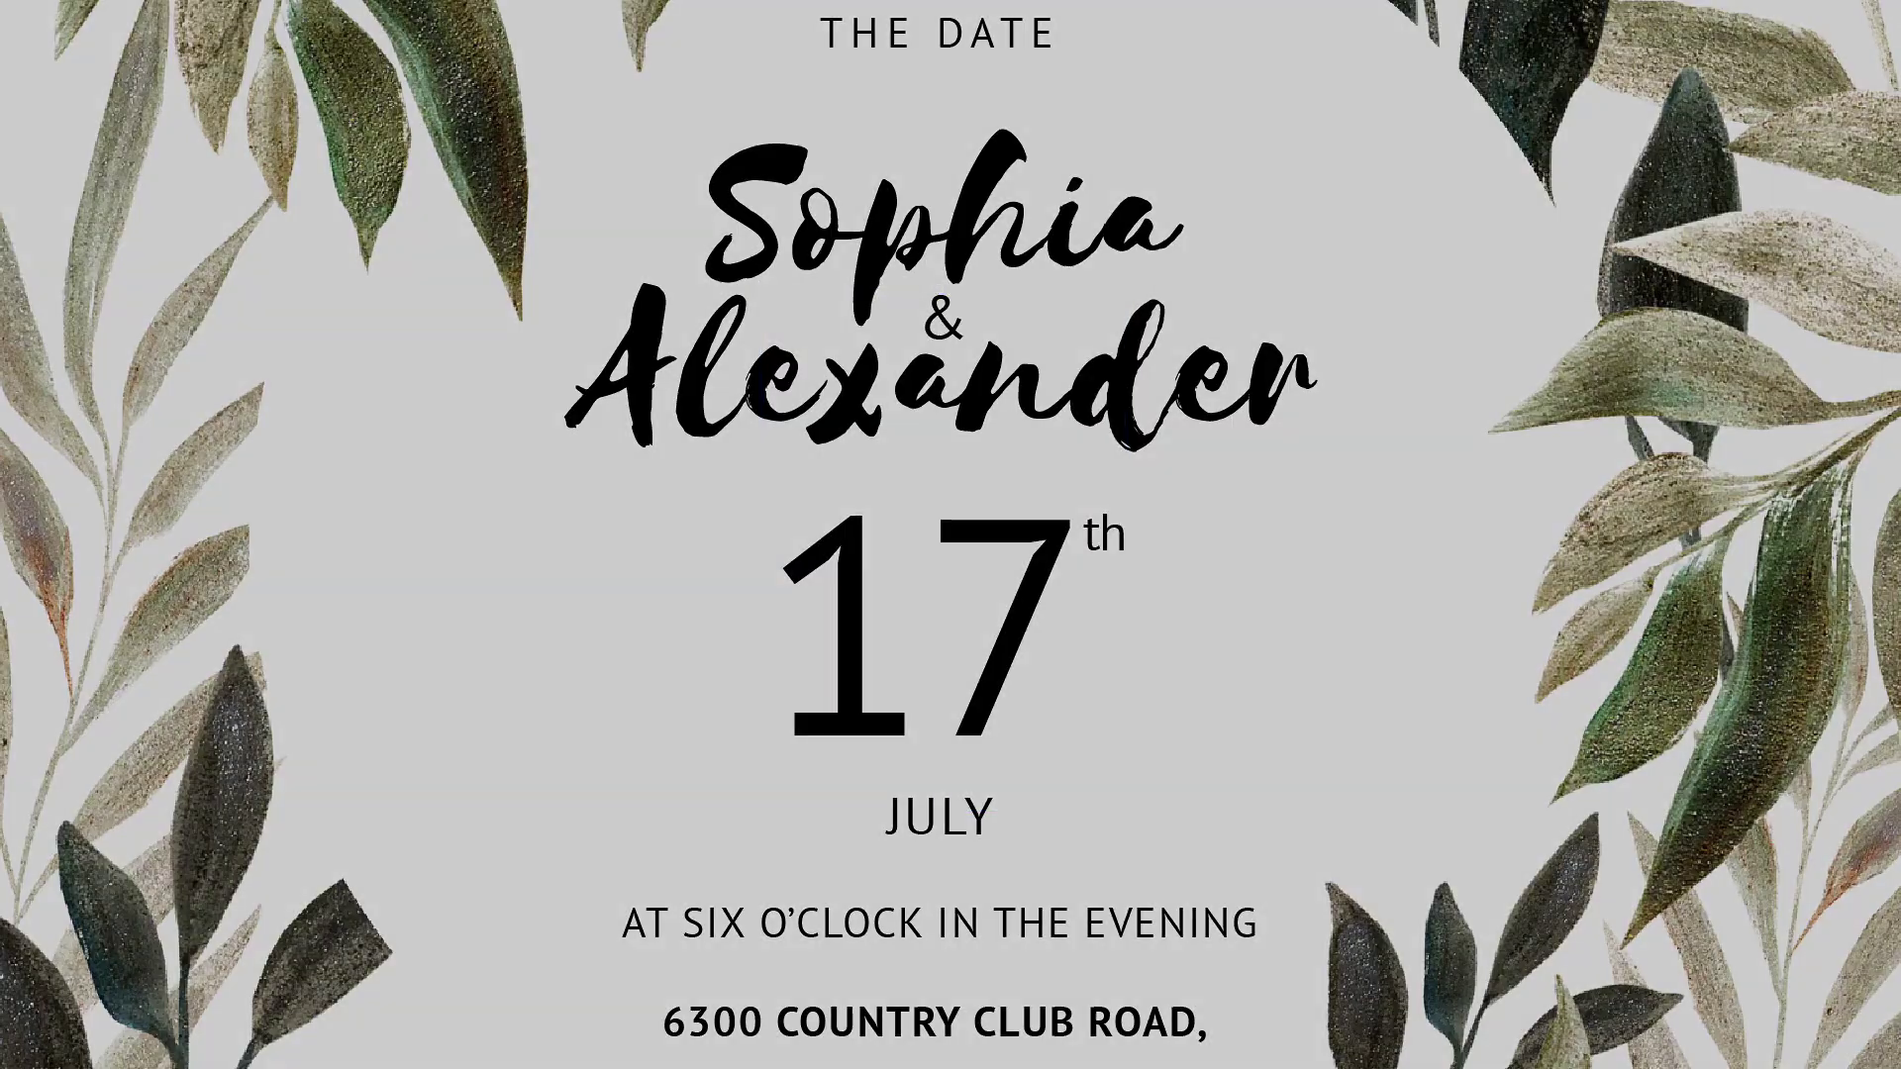